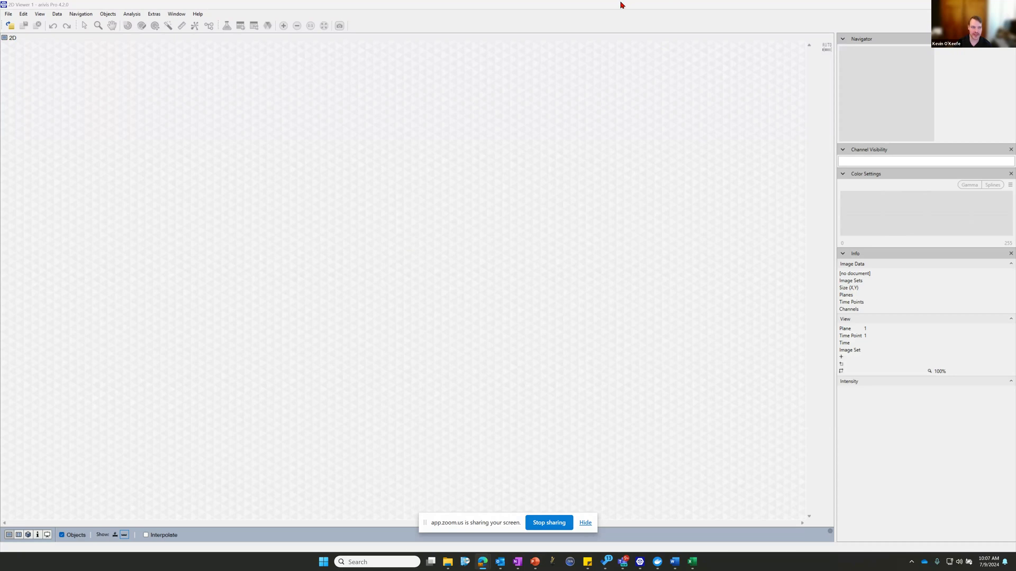
drag(622, 4, 597, 24)
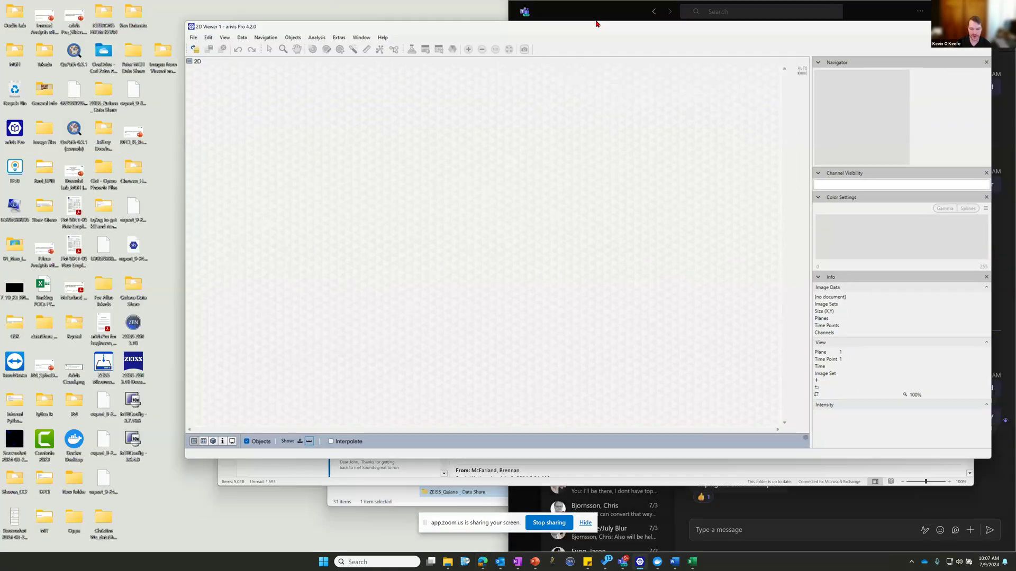
double_click(666, 28)
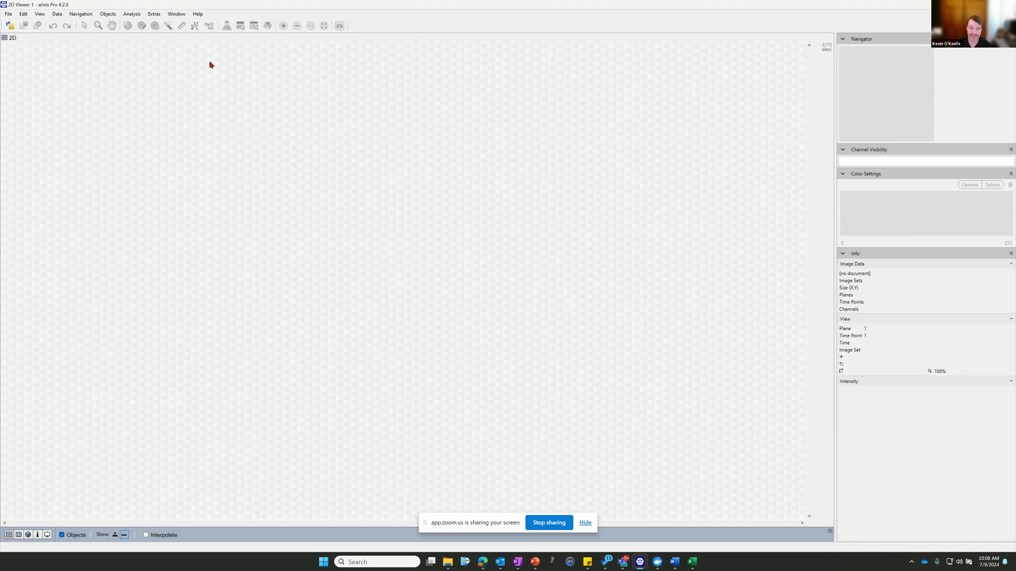
click(9, 15)
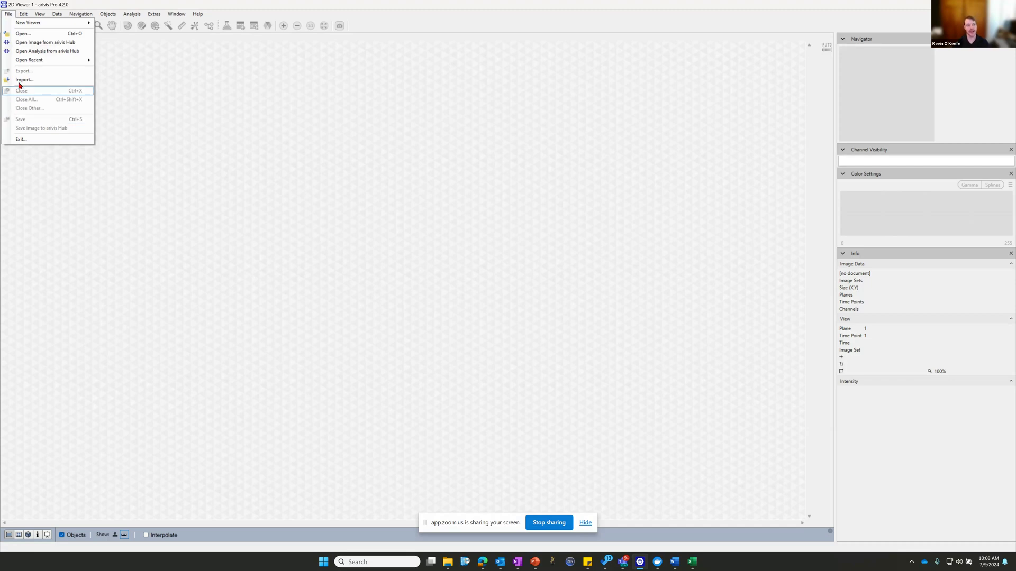
mouse_move(3, 24)
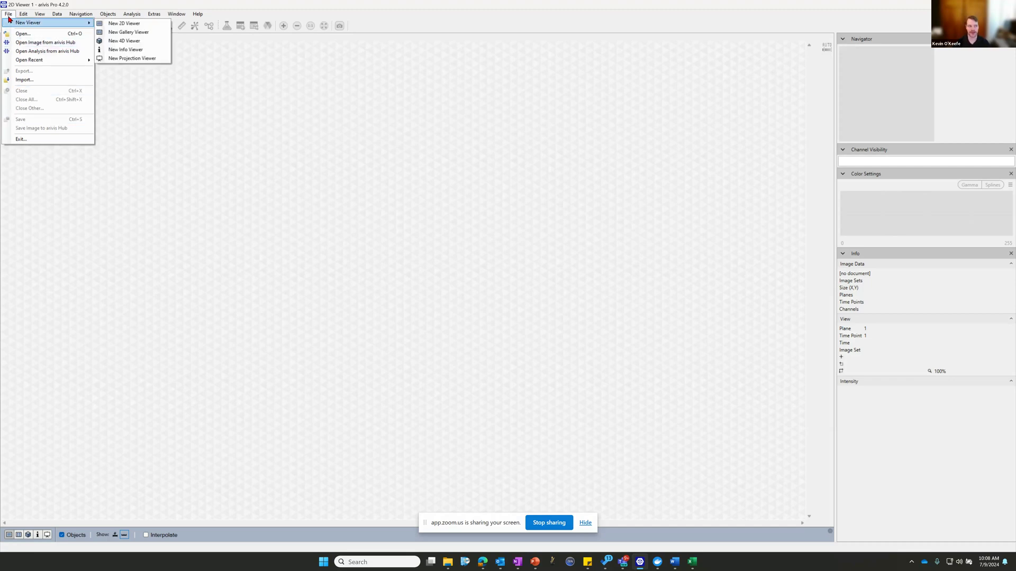
click(35, 79)
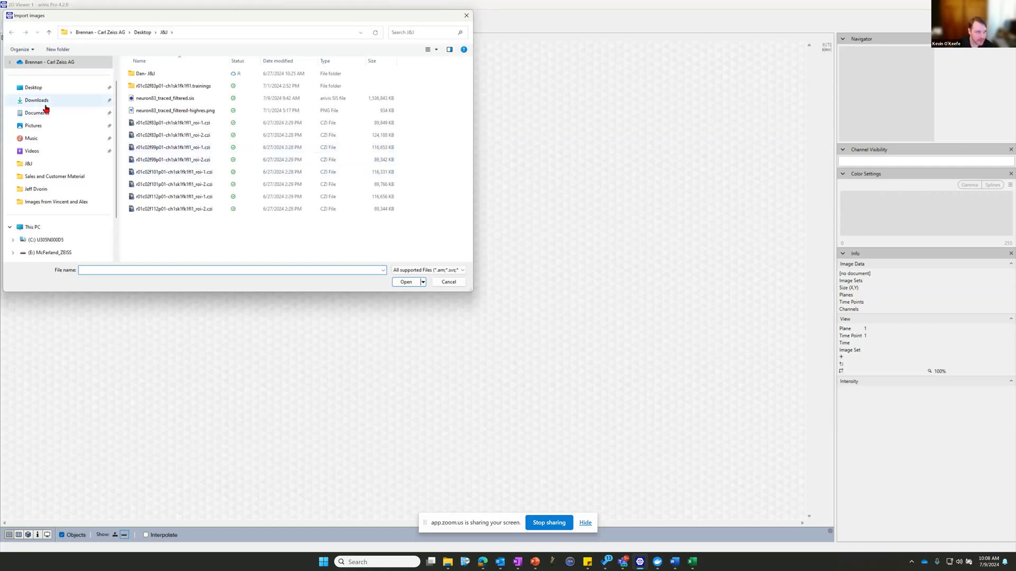
click(45, 105)
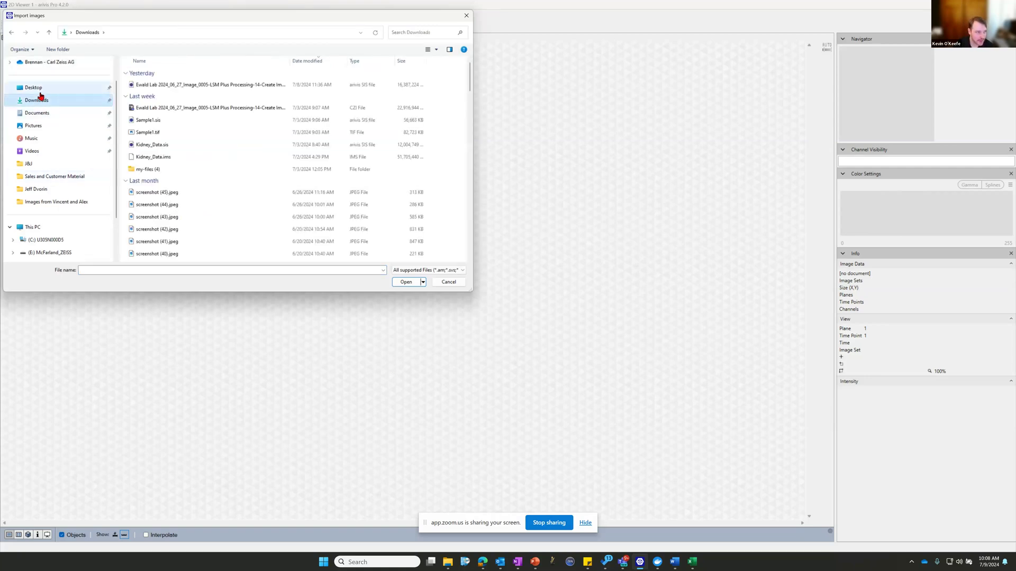
click(40, 90)
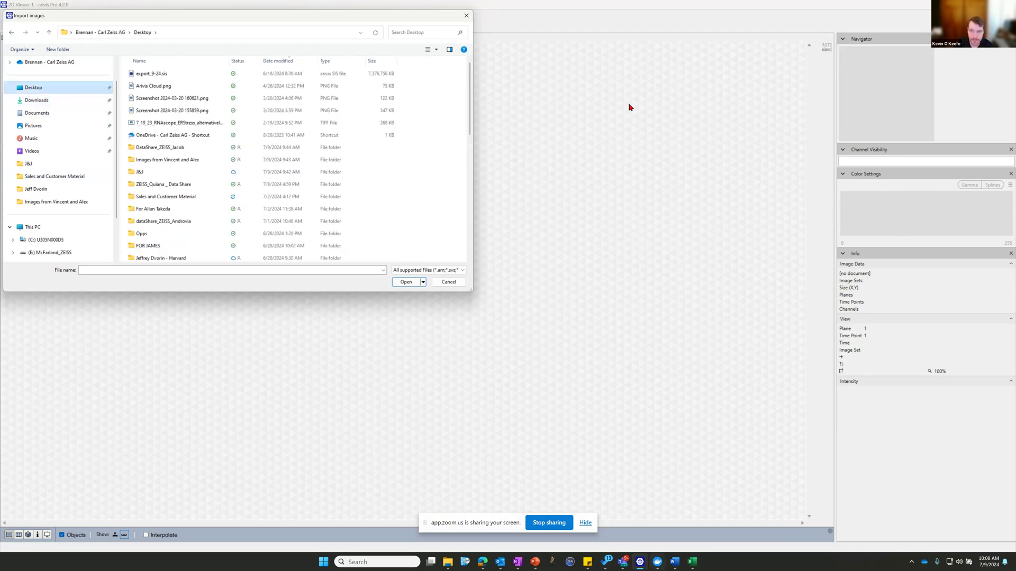
mouse_move(483, 562)
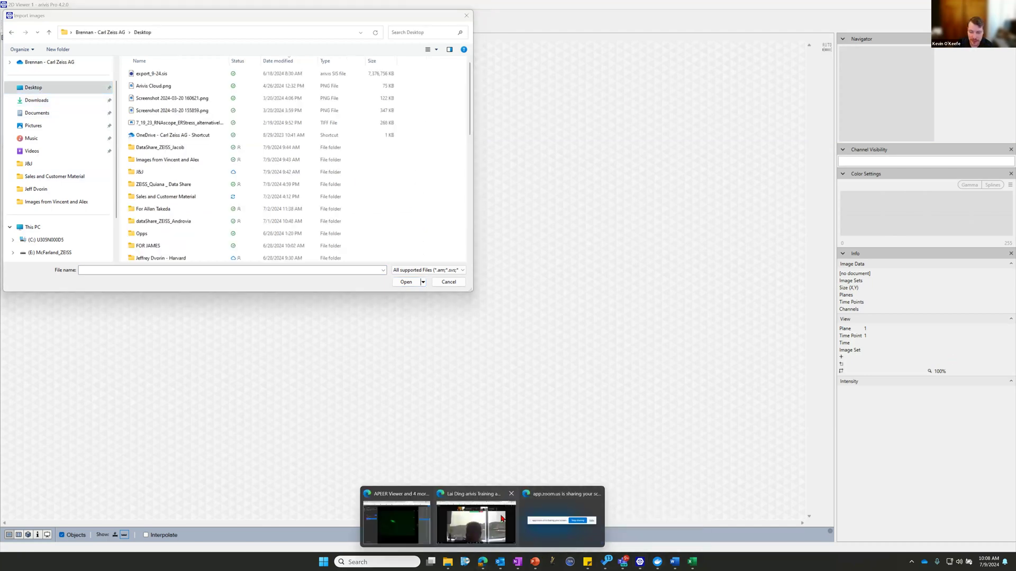
click(501, 519)
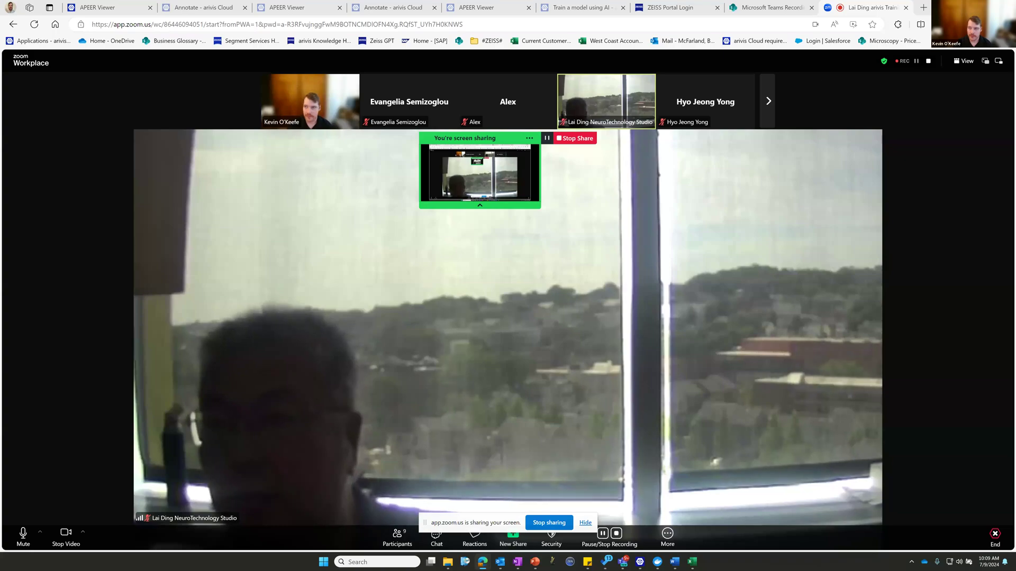
key(alt+Tab)
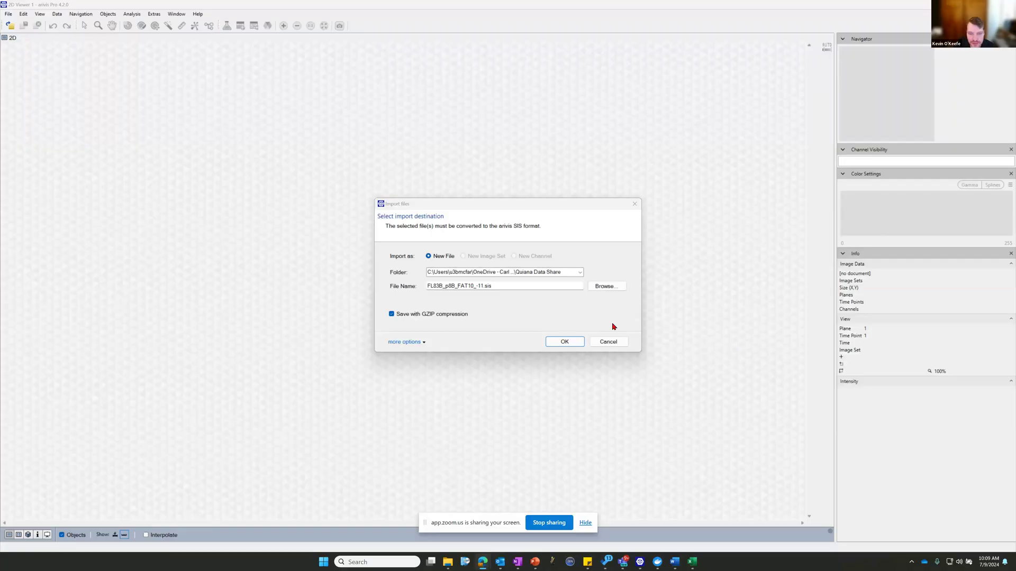
click(618, 340)
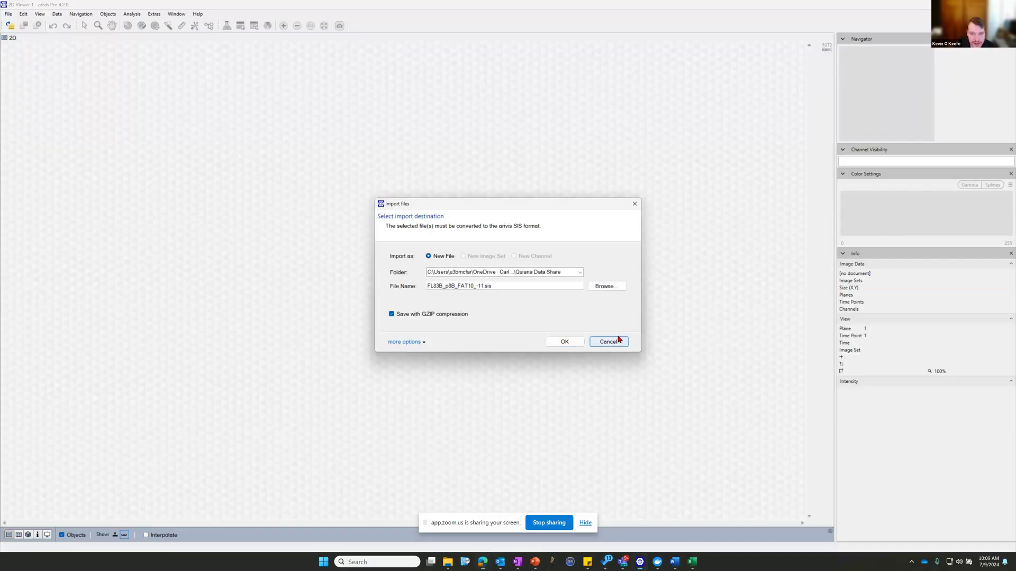
Step: Start an image import with FL83B_p8B_FAT10_-11.czi selected and review the supported file formats, keeping the filter on all supported files
click(7, 13)
click(31, 83)
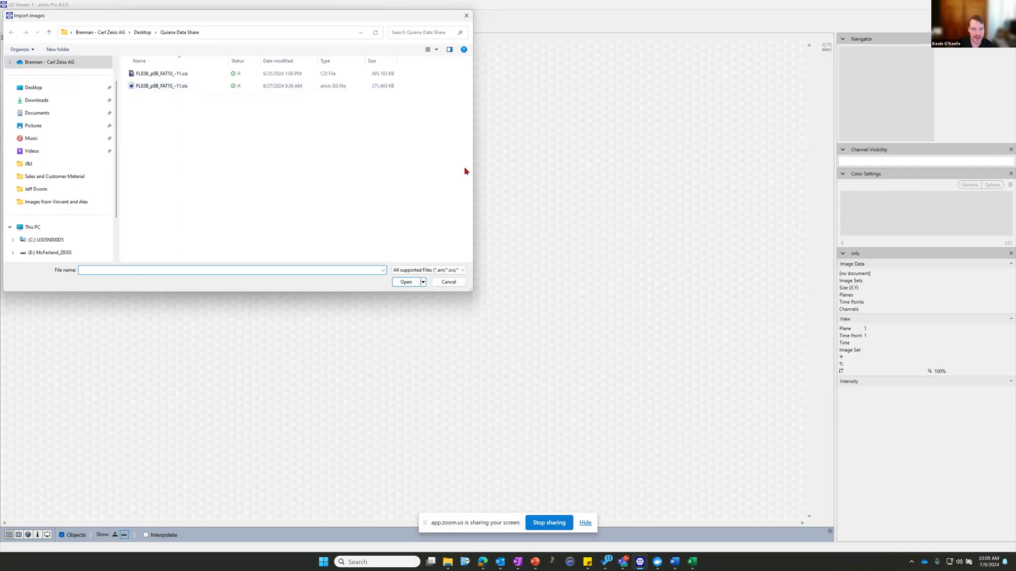
click(281, 76)
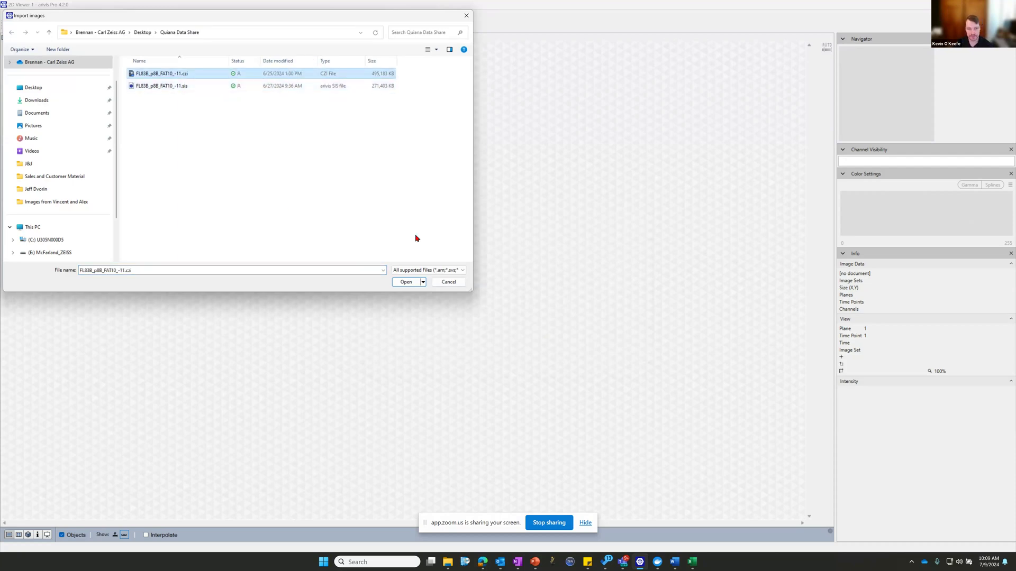
click(431, 271)
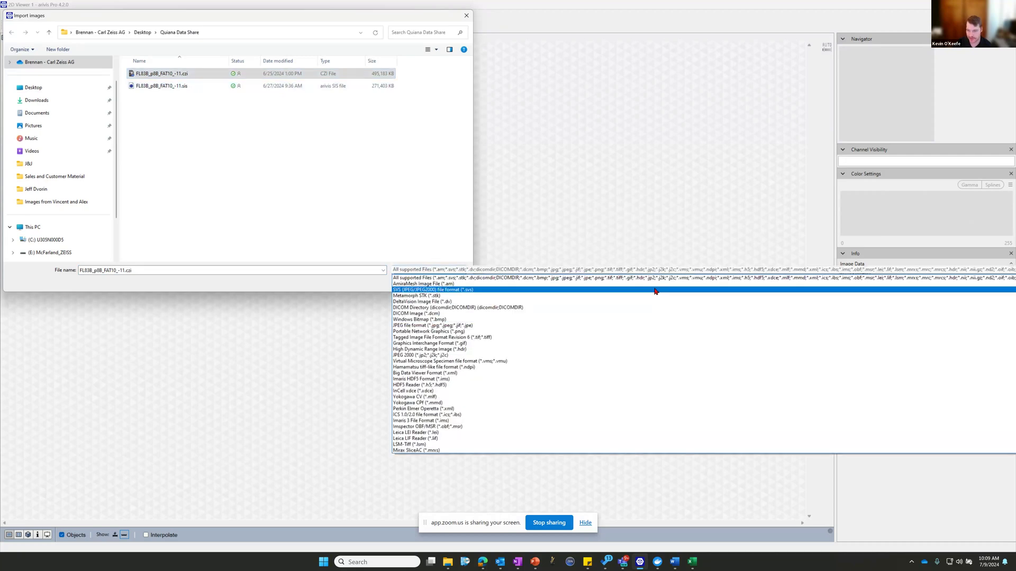
scroll(476, 318, down, 7)
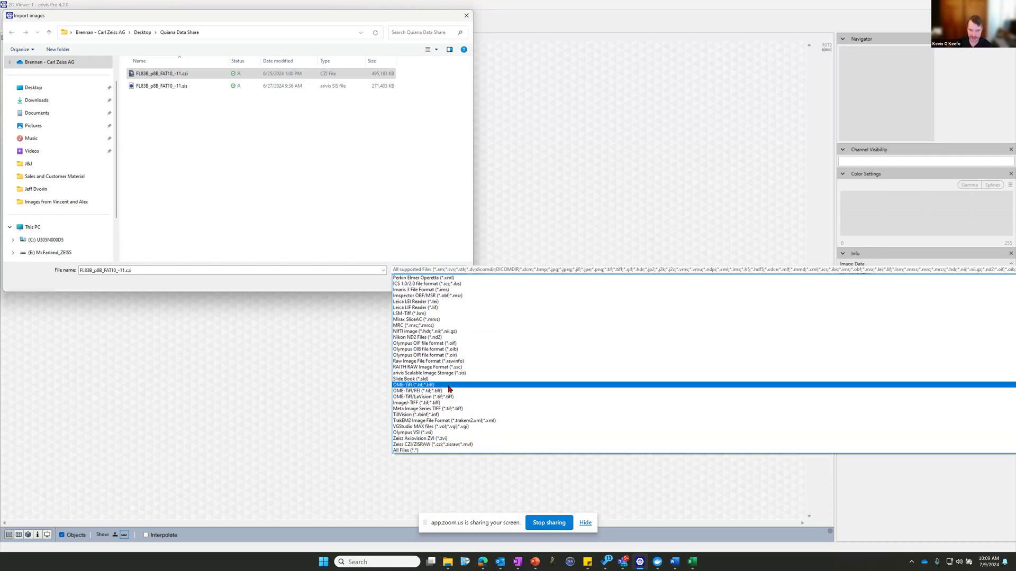
scroll(449, 389, up, 3)
scroll(449, 389, up, 5)
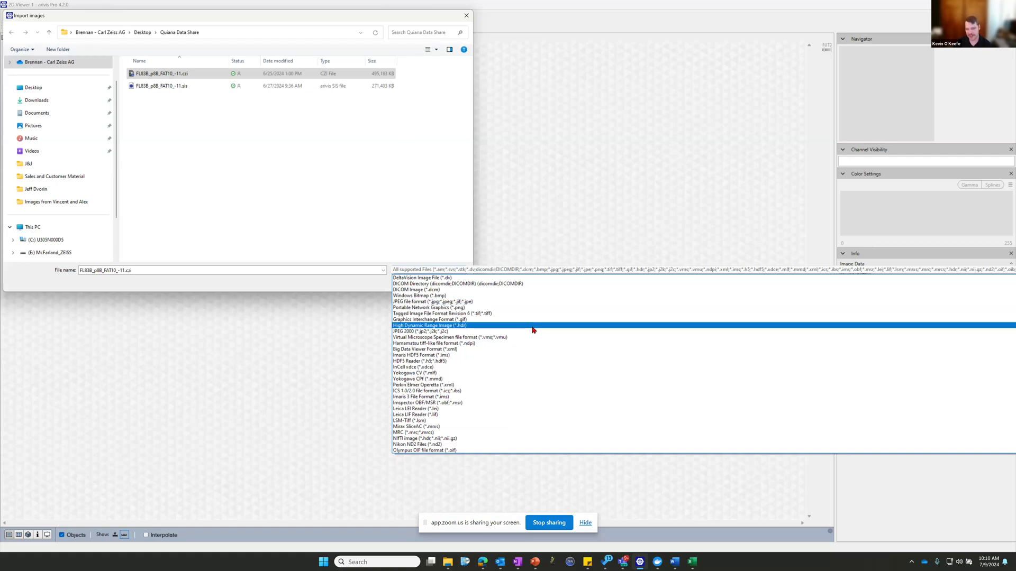
scroll(536, 333, up, 1)
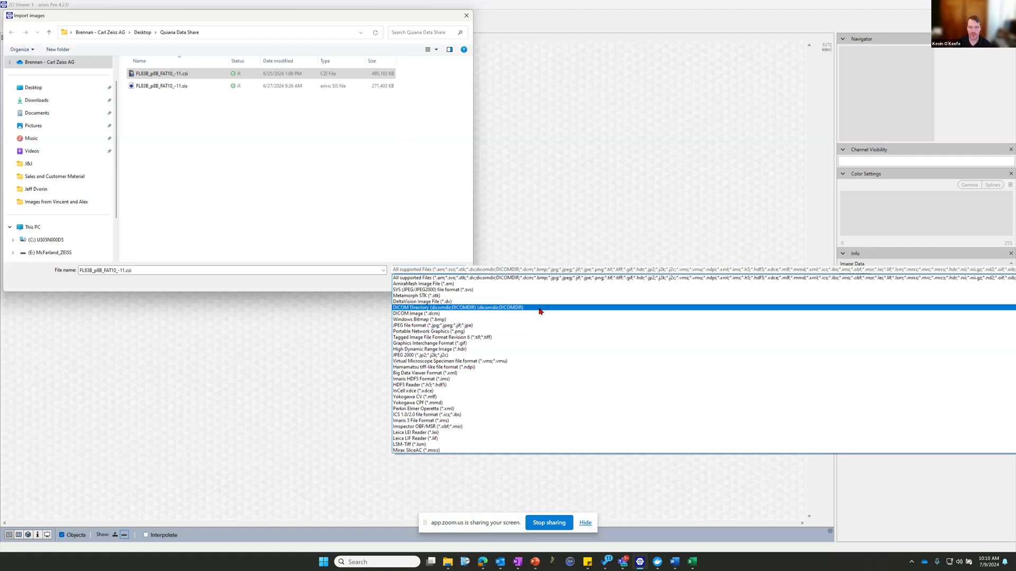
click(586, 278)
Step: Load FL83B_p8B_FAT10_-11.czi for import and set the destination to the data share folder on the Desktop that holds it
click(191, 74)
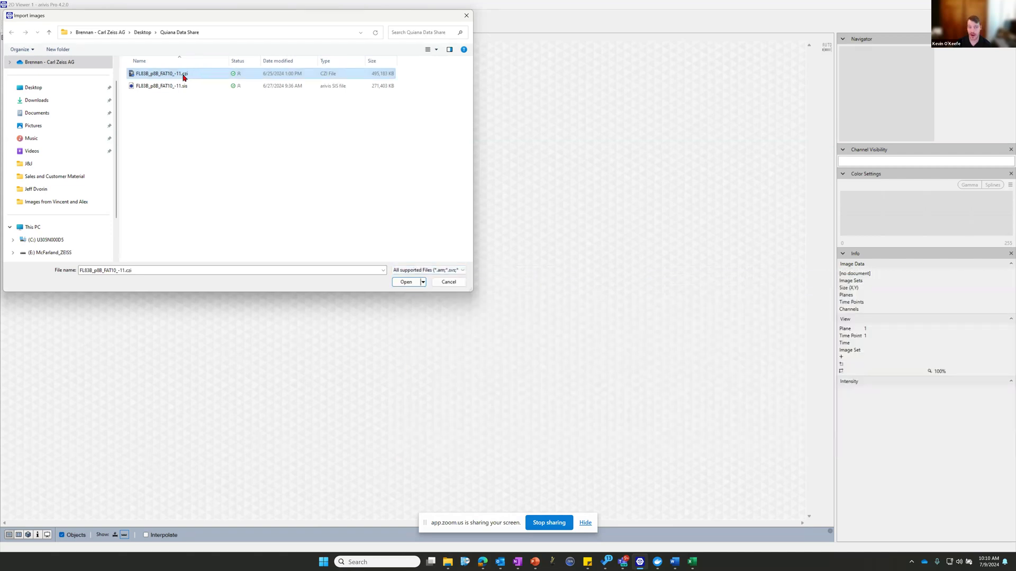
click(423, 286)
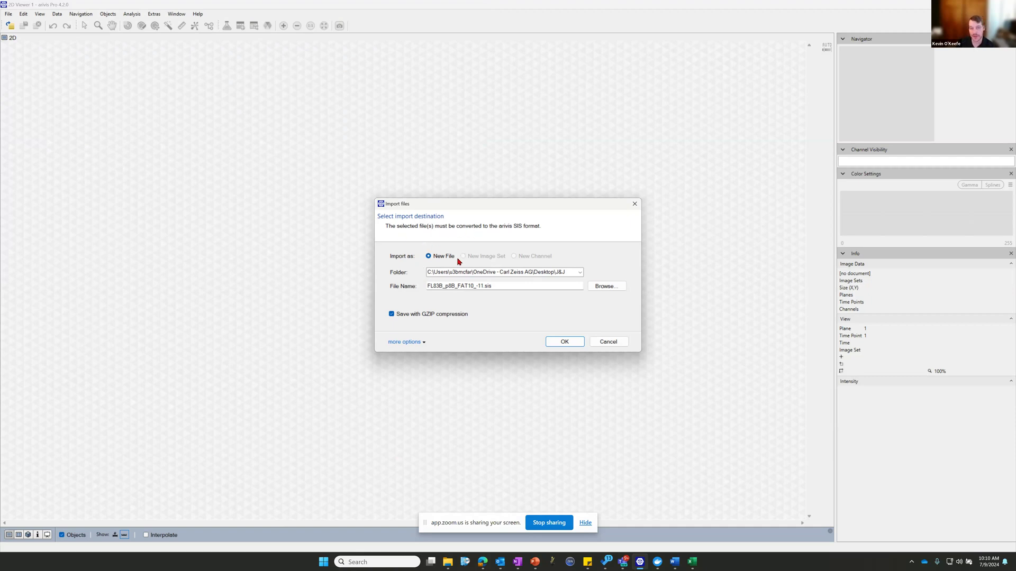
click(607, 286)
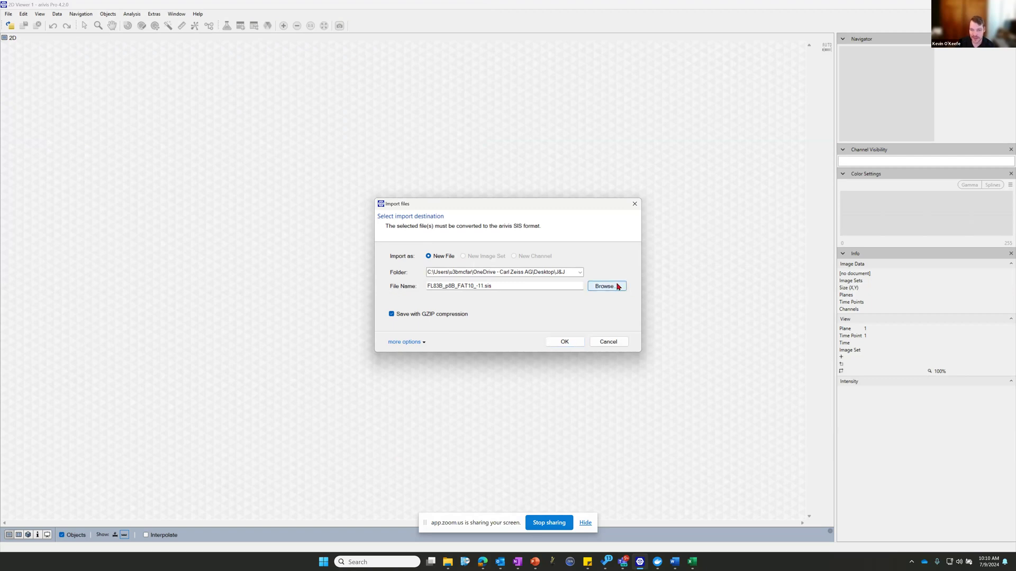
click(519, 236)
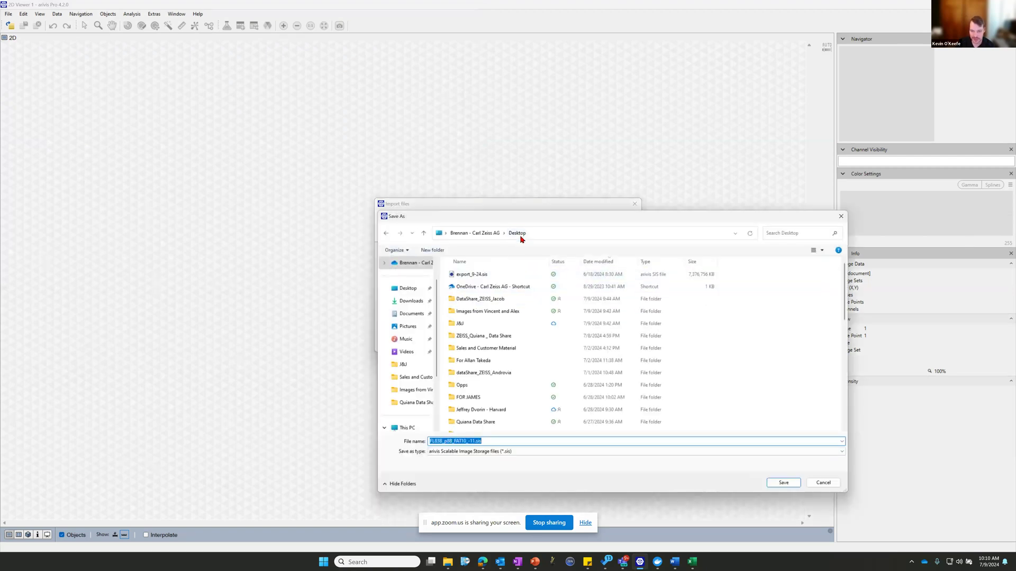
double_click(490, 421)
click(780, 482)
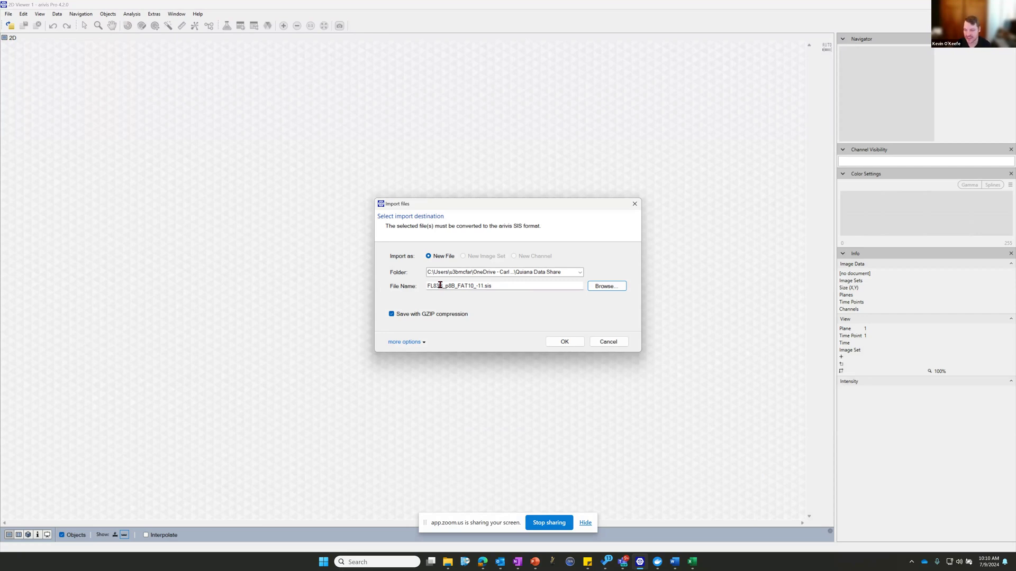
Step: Review the additional import options, including target pixel type, file information and custom import, and cancel the import
click(414, 342)
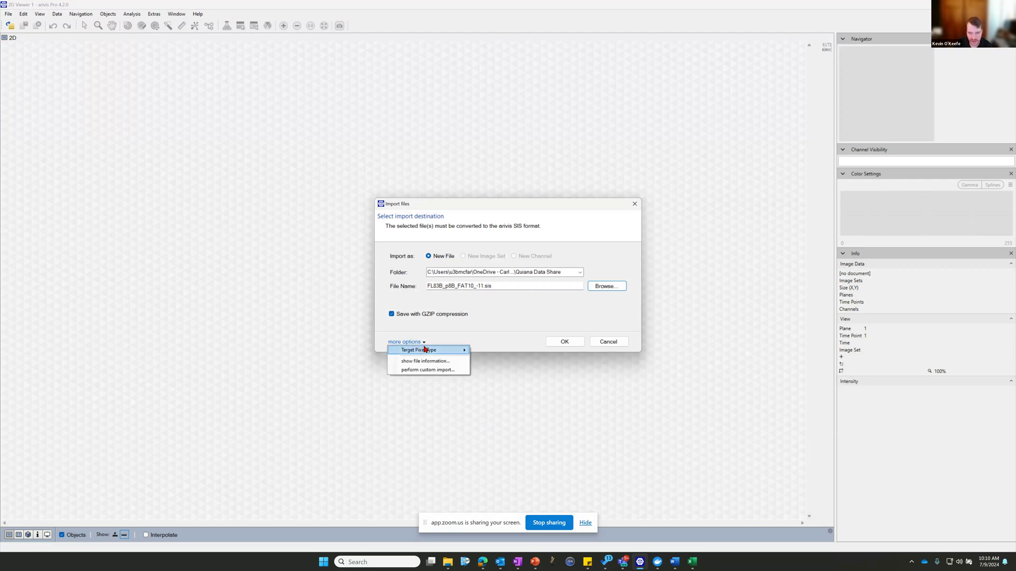
mouse_move(424, 350)
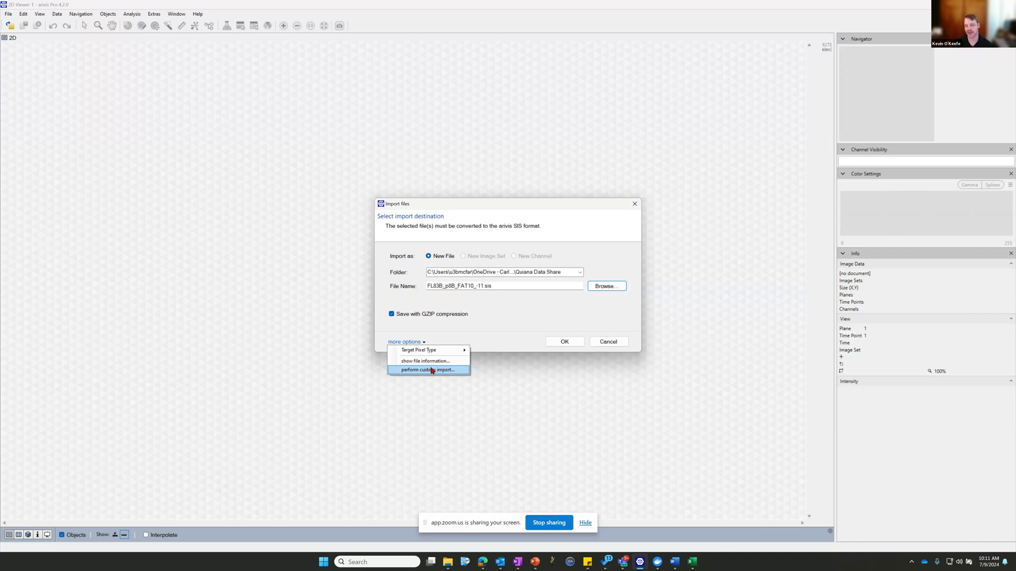
click(541, 352)
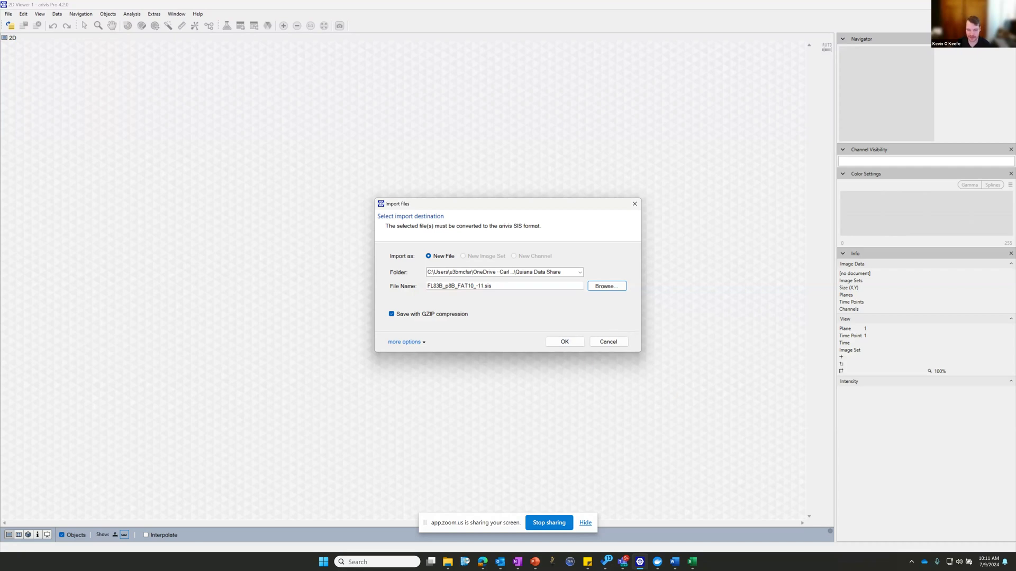
click(608, 341)
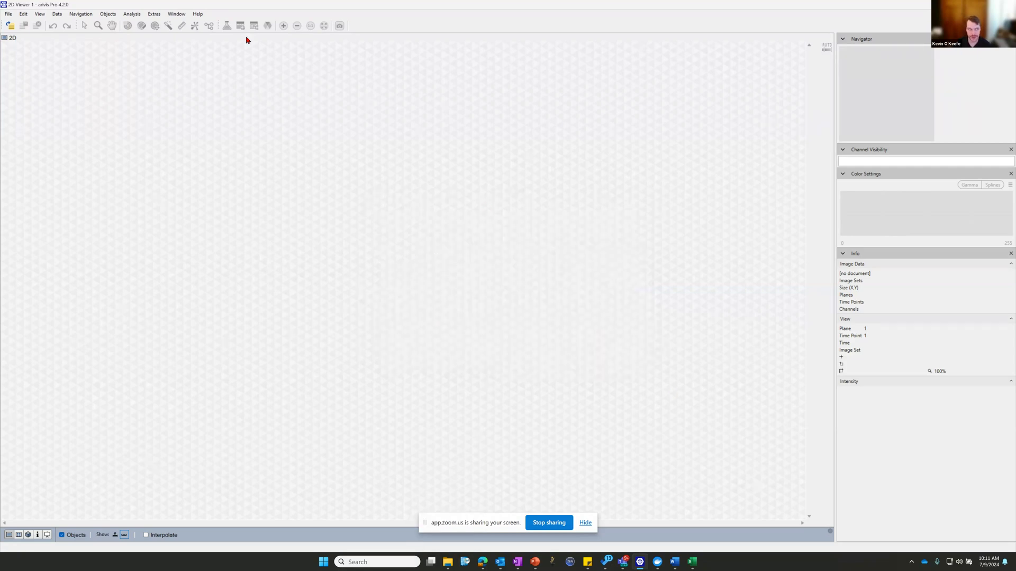
Step: List all file types in the data share folder sorted by size and open FL83B_p8B_FAT10_-11.sis
click(7, 14)
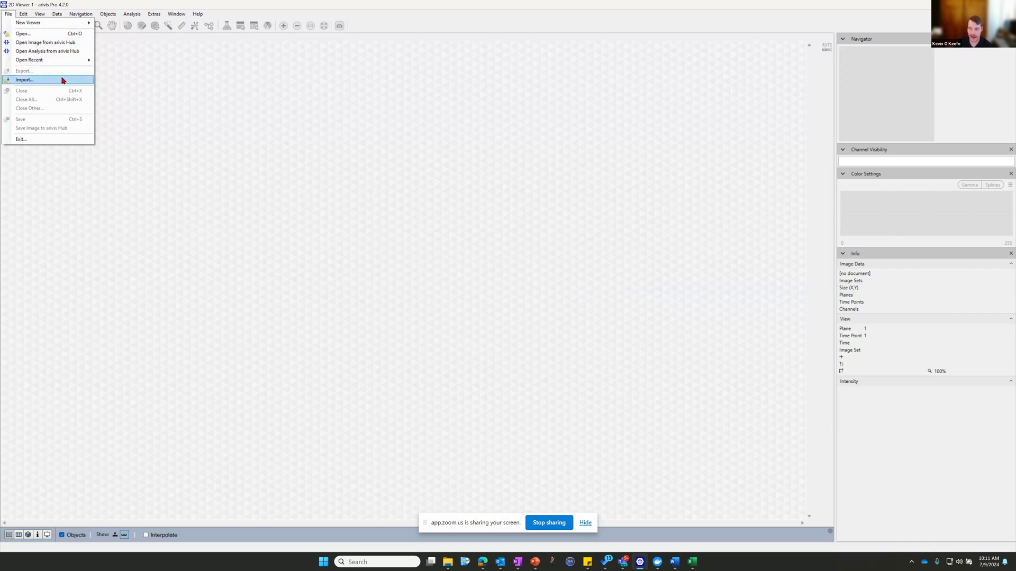
click(28, 34)
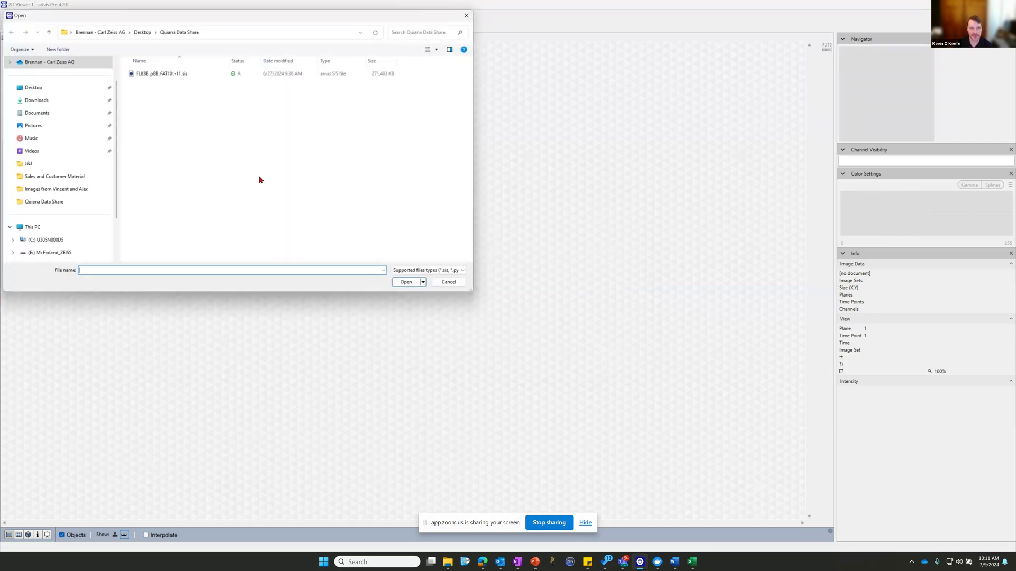
click(175, 74)
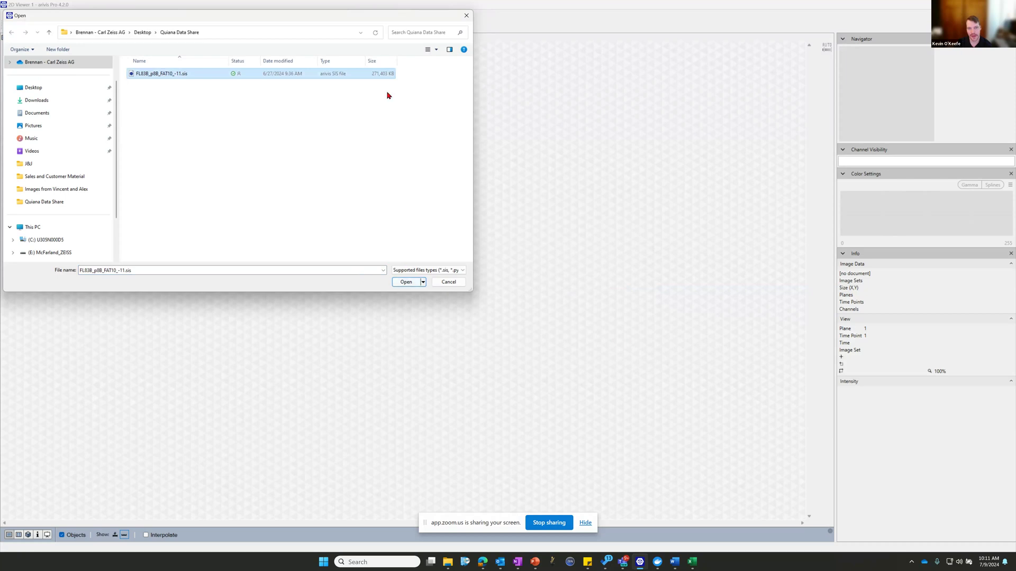
click(462, 271)
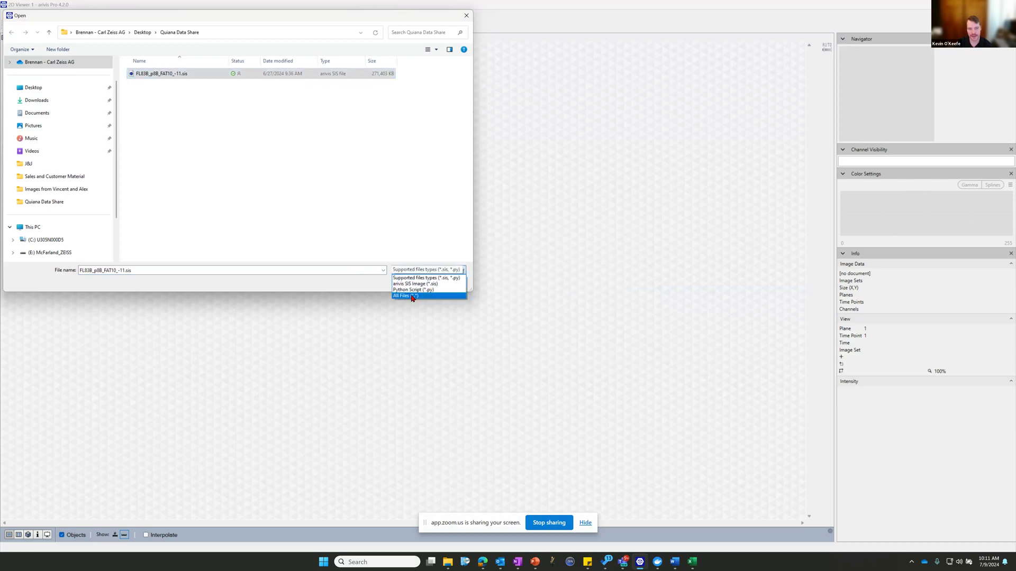
click(413, 296)
click(372, 62)
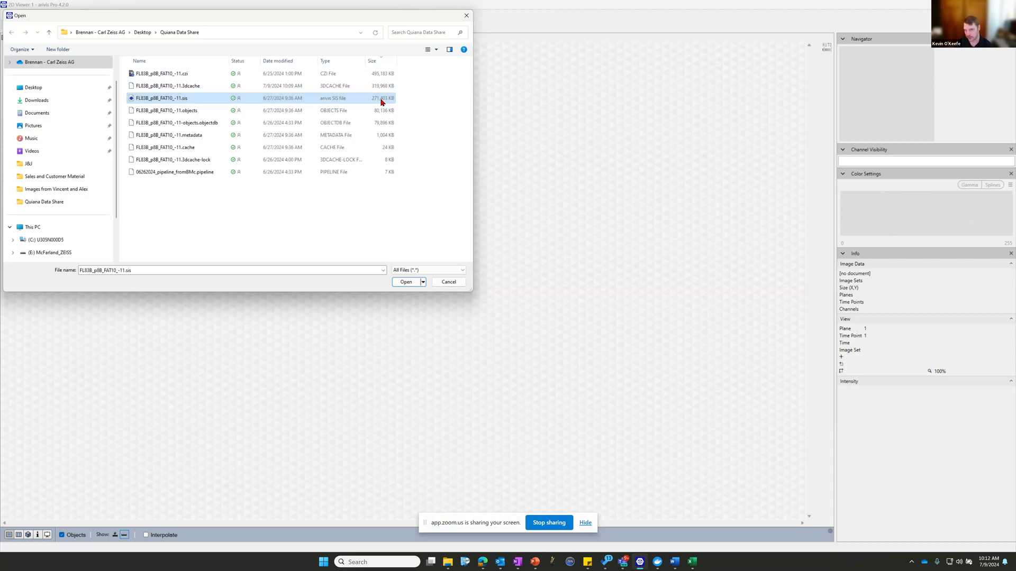
click(407, 282)
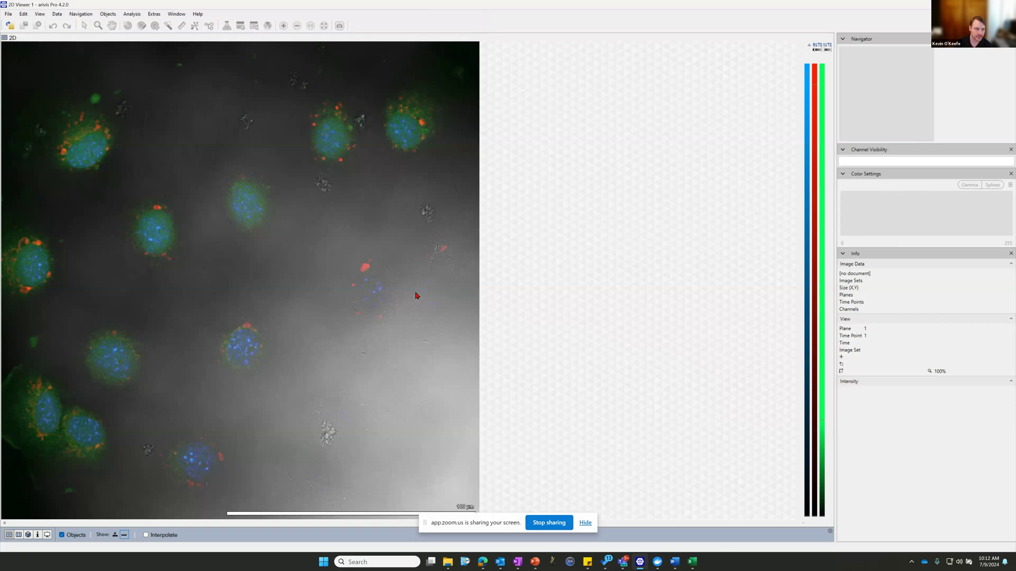
Step: Hide the segmented objects and the T-PMT-T3 transmitted-light channel in the 2D view
click(62, 534)
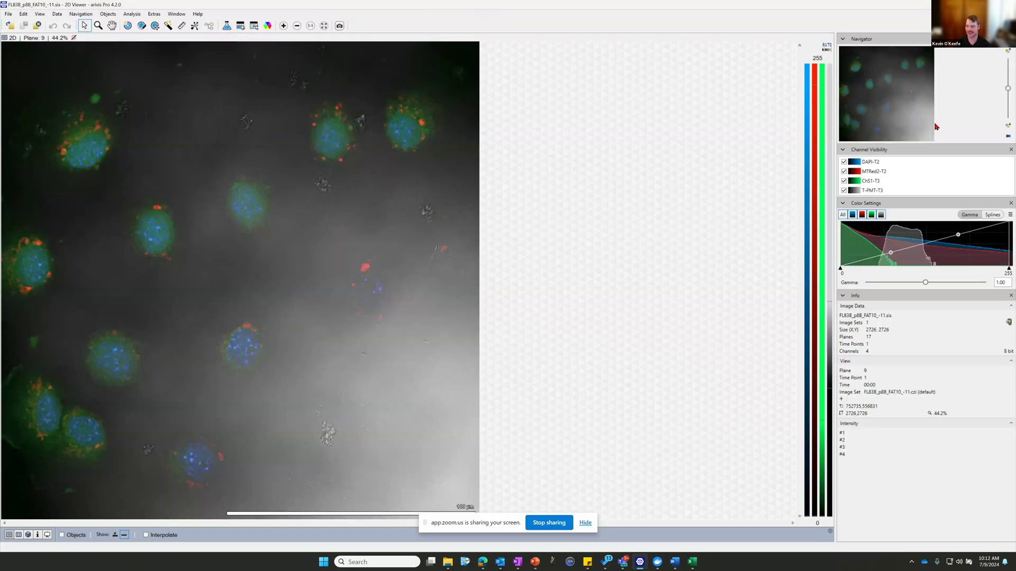
click(844, 191)
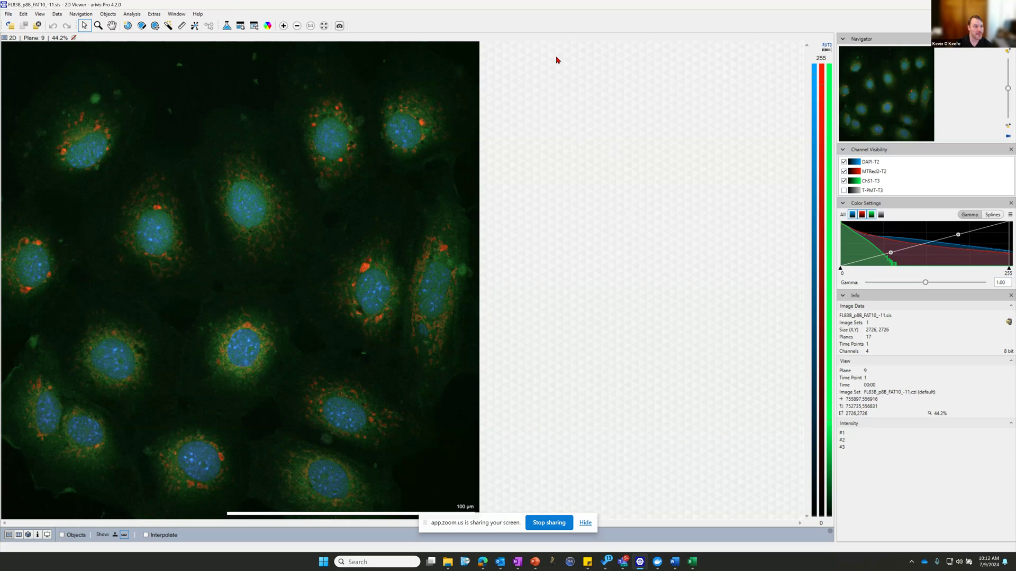
click(9, 14)
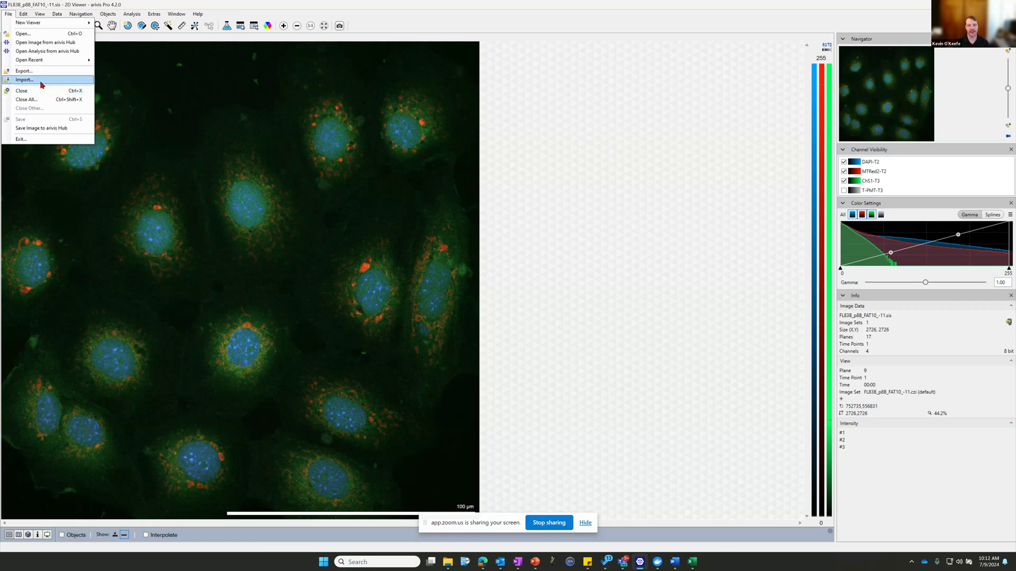
click(596, 113)
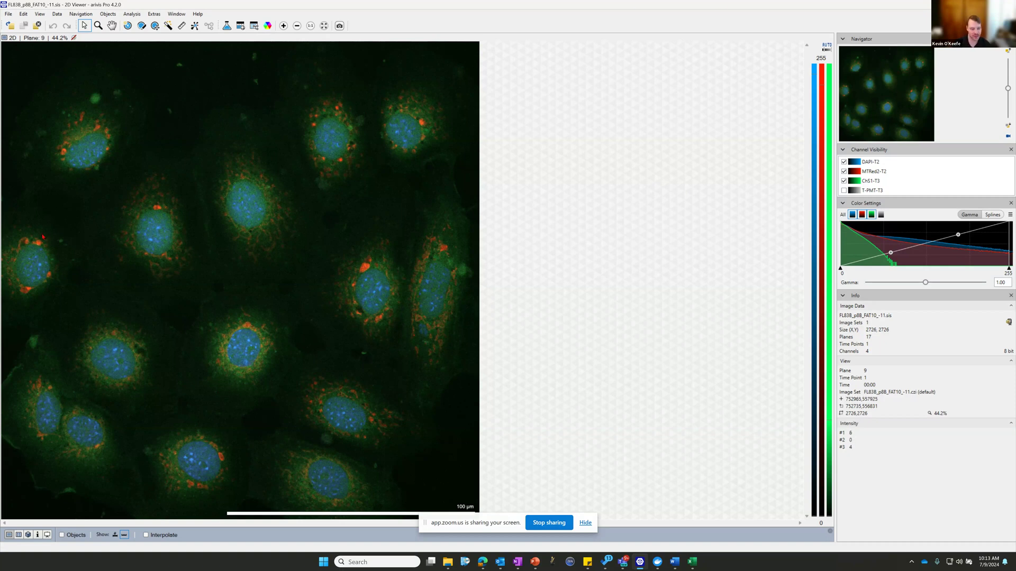
Step: Try to import FL83B_p8B_FAT10_-11.sis from the data share folder into the open file
click(9, 15)
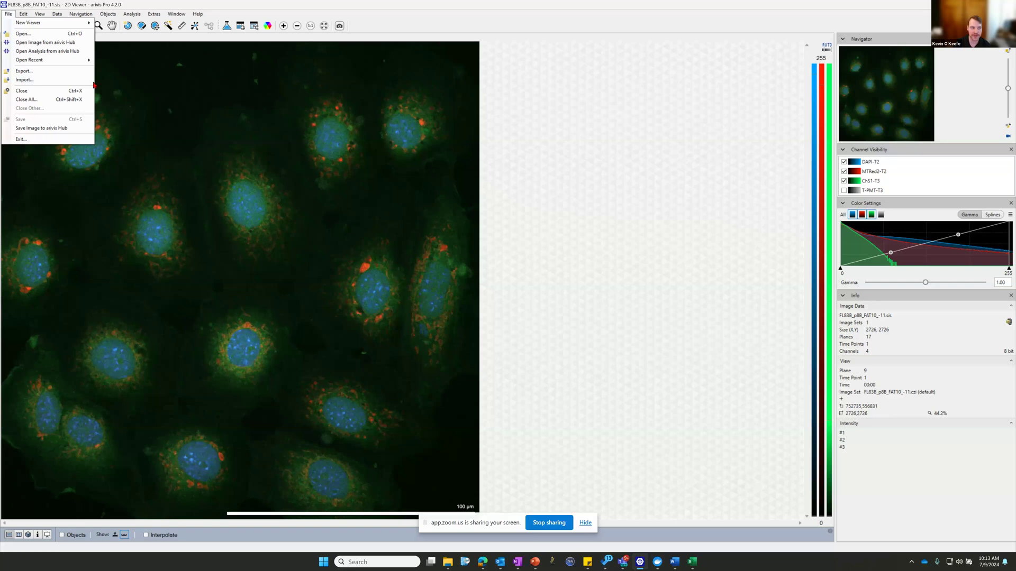
click(45, 80)
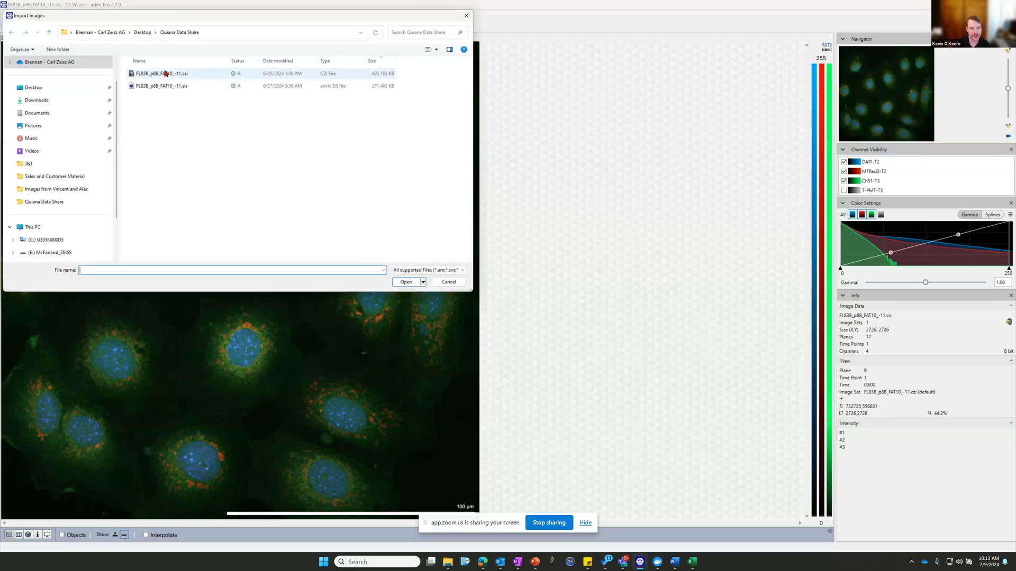
click(159, 88)
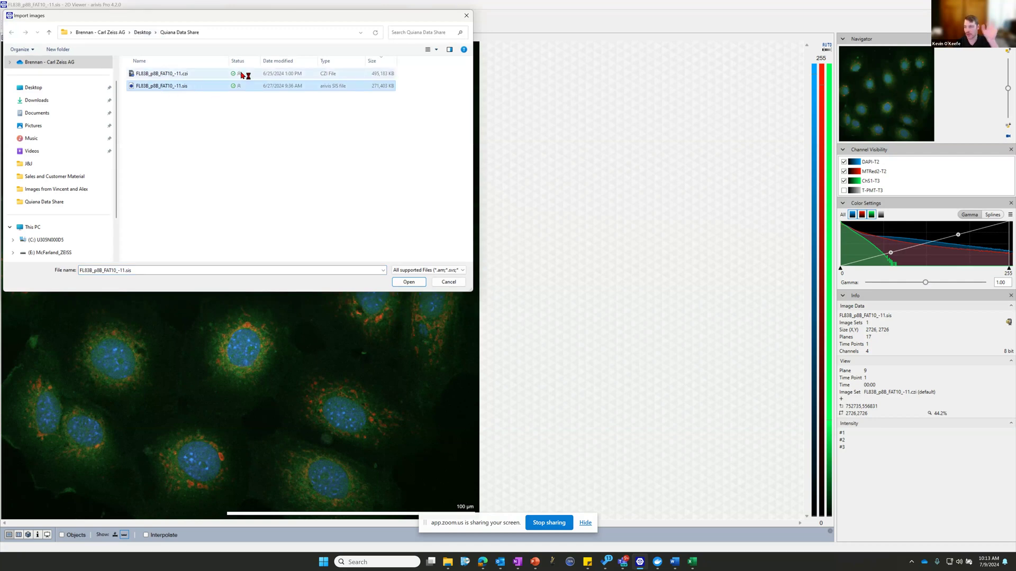
click(408, 282)
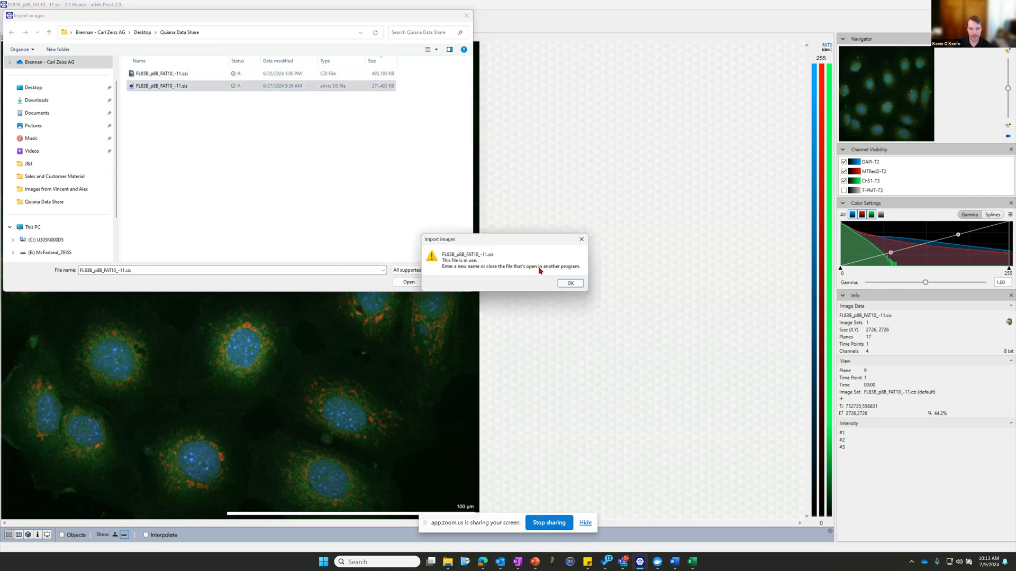
click(570, 283)
Step: Import FL83B_p8B_FAT10_-11.czi into the open file as a new image set named FL83B_p8B_FAT10_-11
click(199, 74)
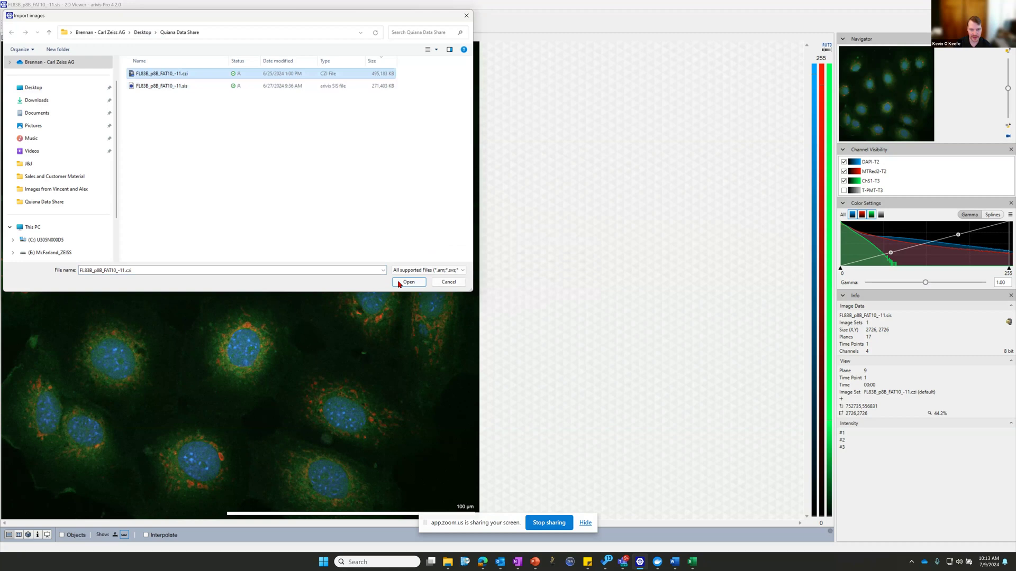
click(398, 284)
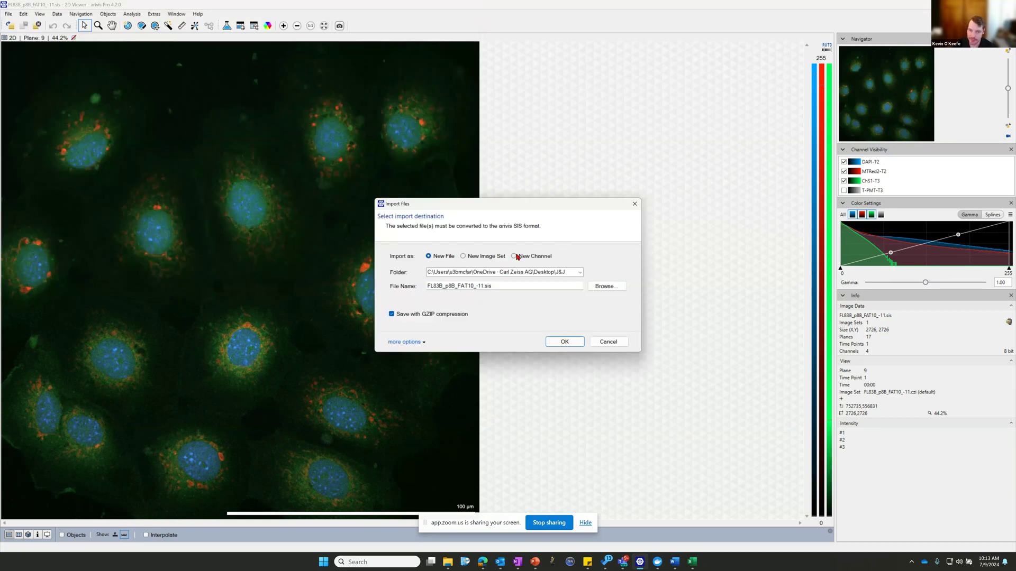
click(493, 259)
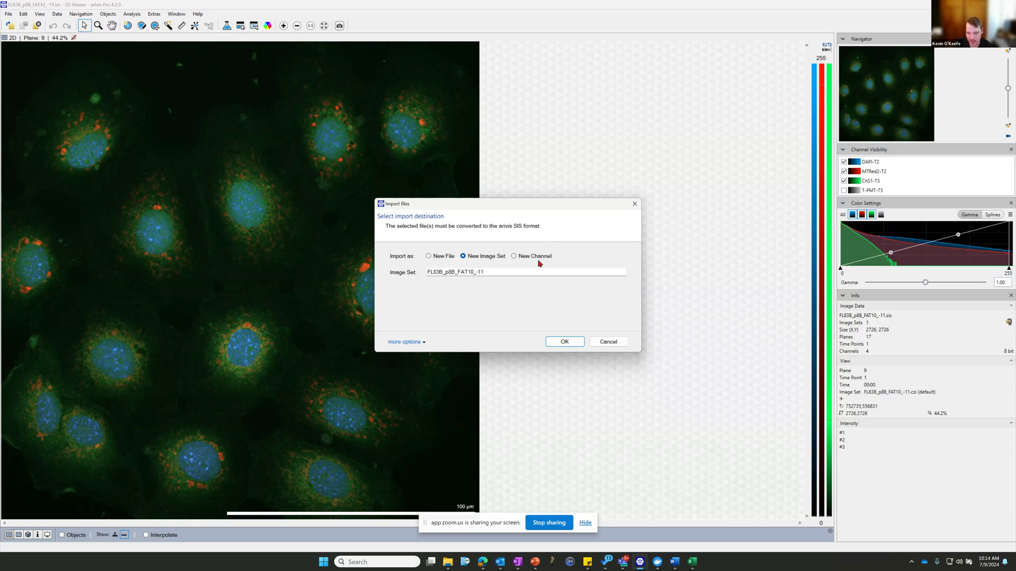
click(564, 342)
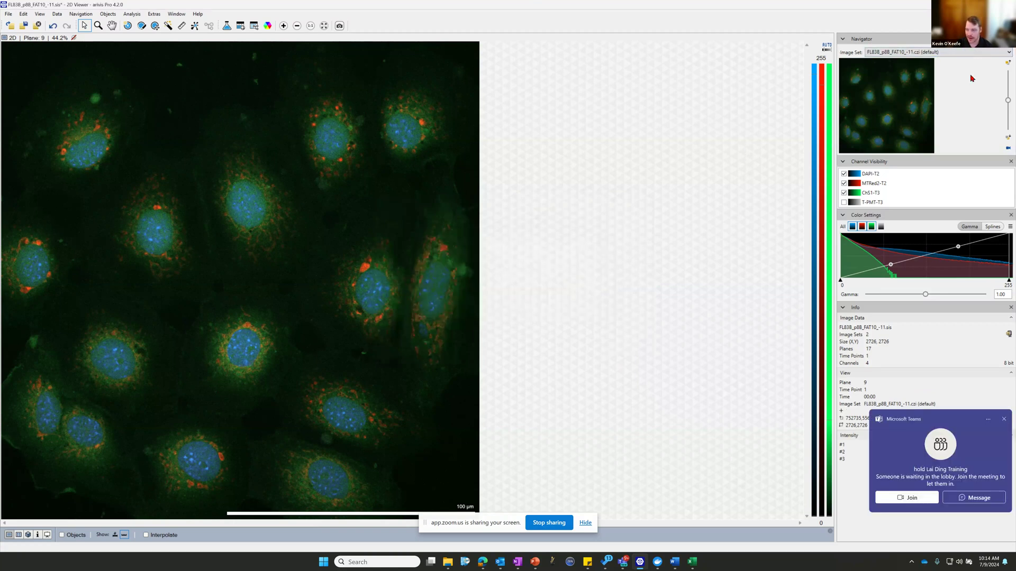
Step: Switch the 2D viewer from the default image set to the imported FL83B_p8B_FAT10_-11 image set
click(955, 52)
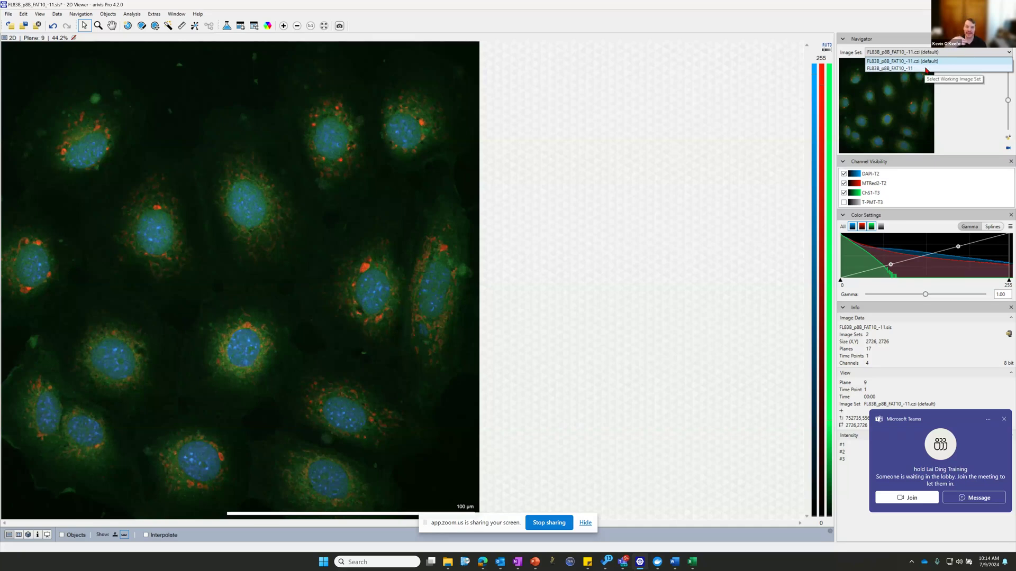
click(973, 60)
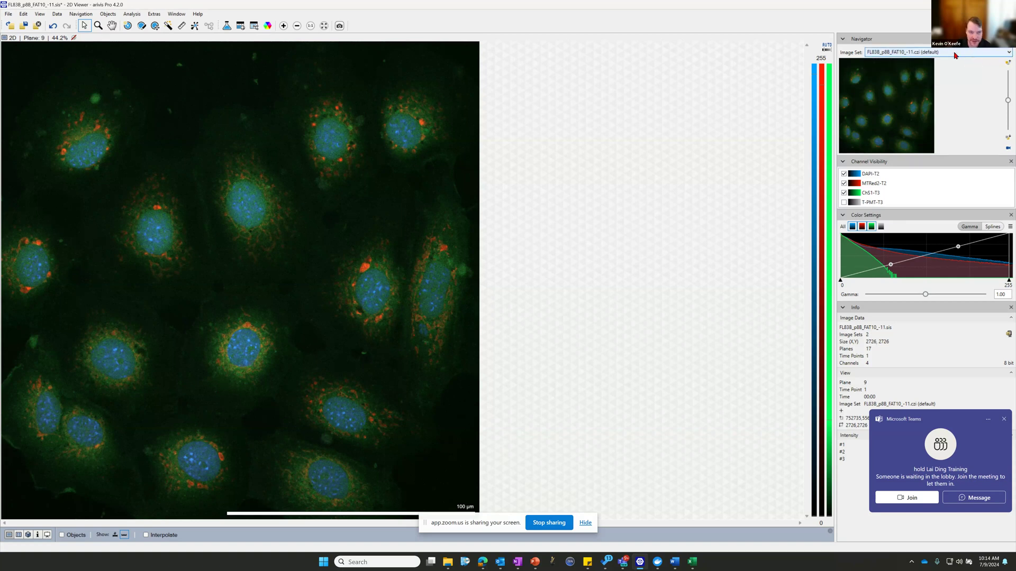
scroll(955, 56, down, 1)
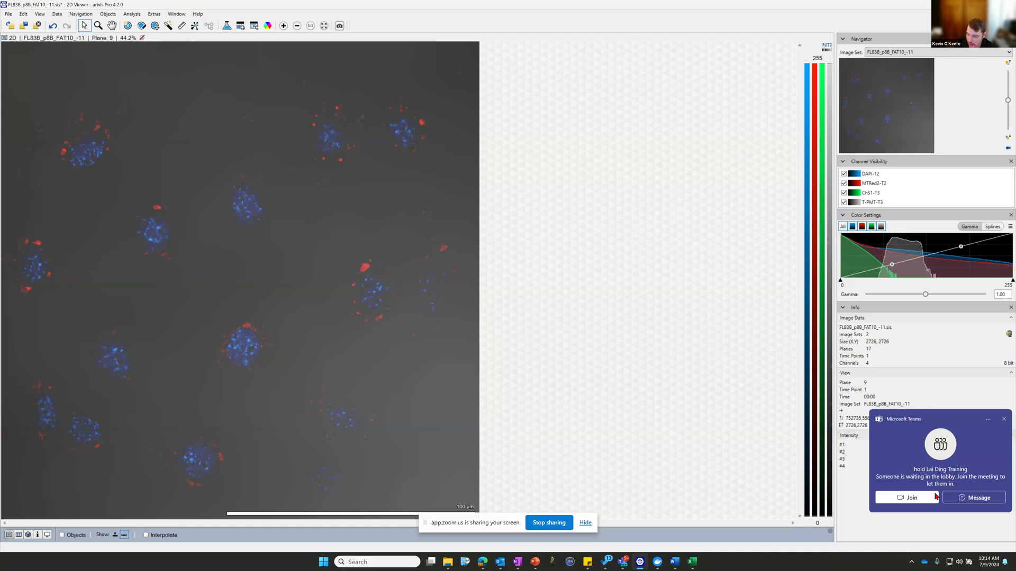
Step: Check the meeting link and participants in the Microsoft Teams meeting chat and return to arivis Pro
click(985, 497)
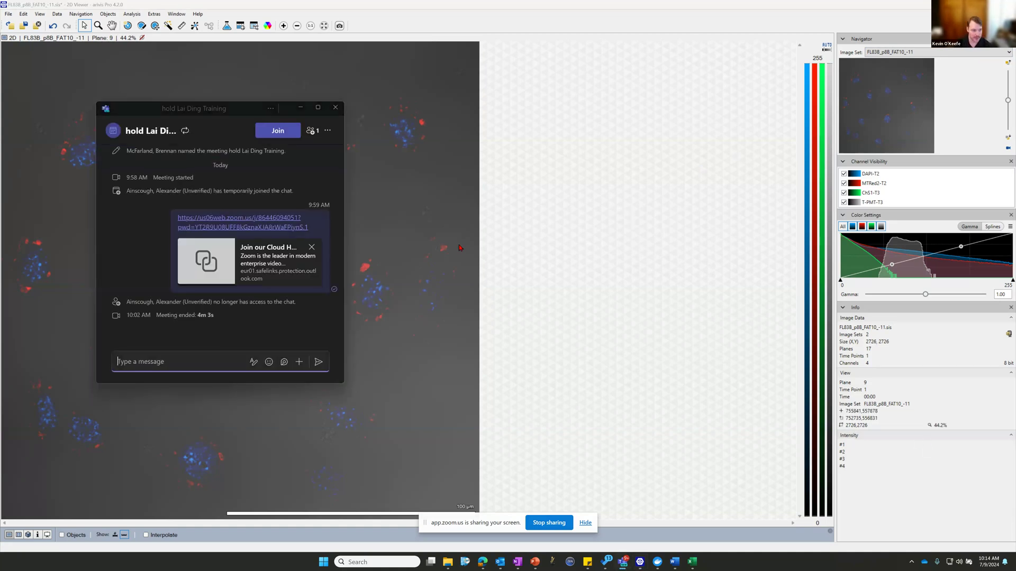
drag(304, 229, 175, 223)
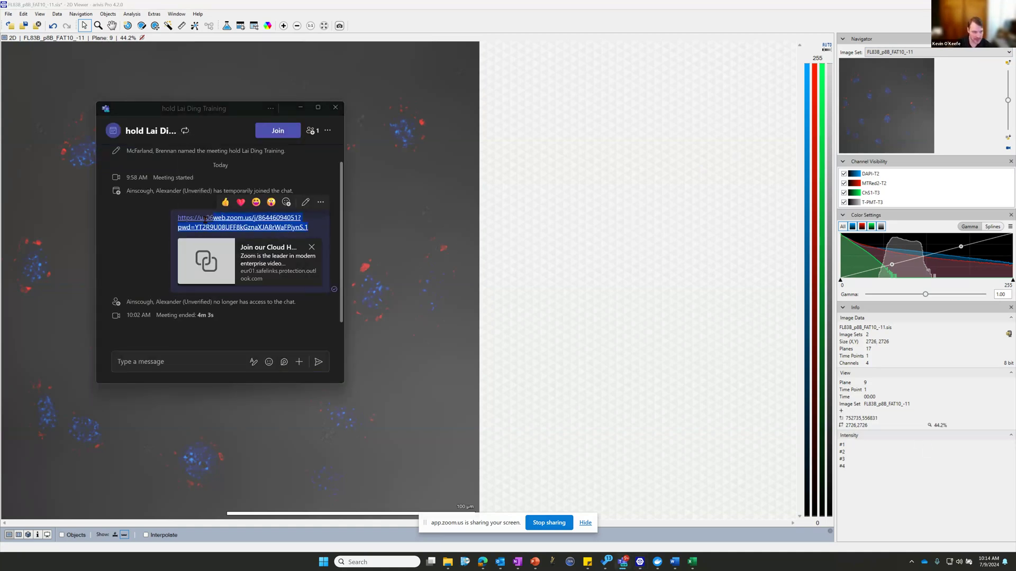
click(311, 130)
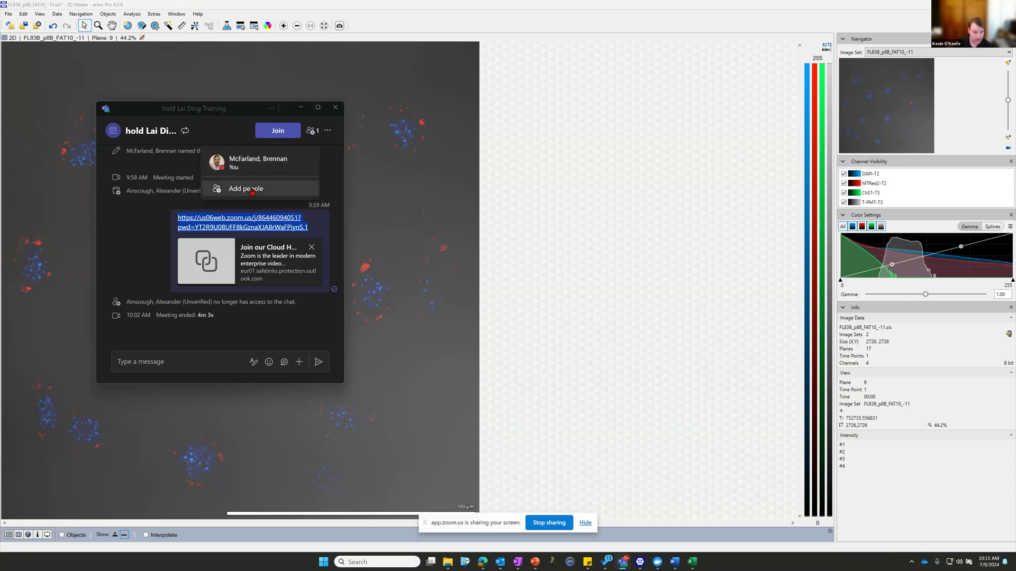
click(318, 107)
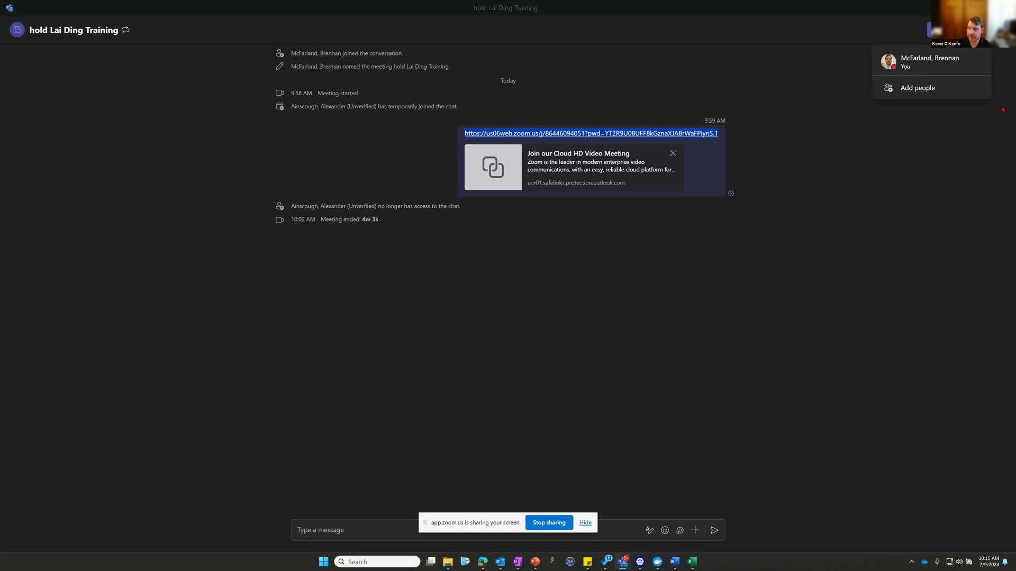
key(Escape)
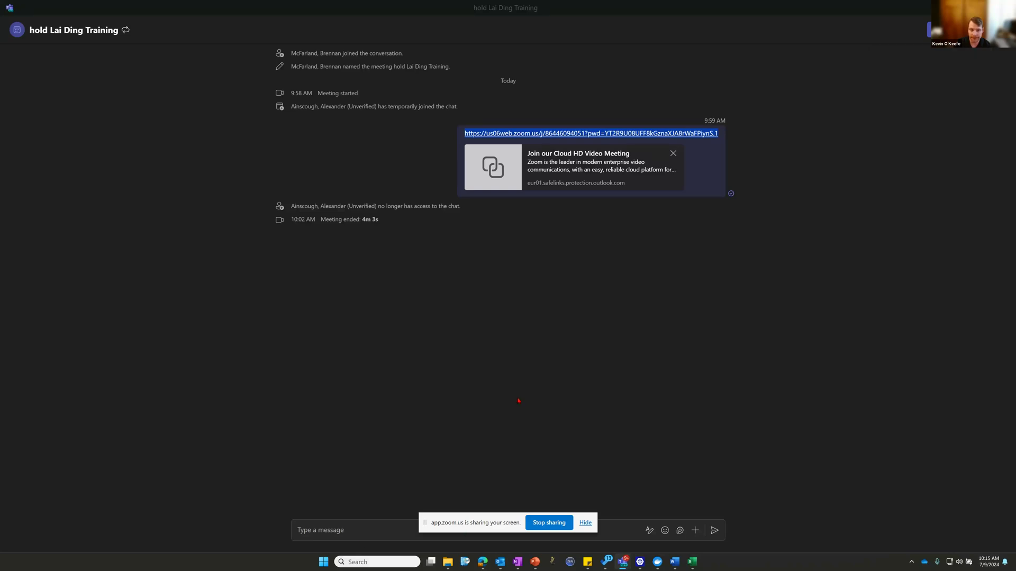
key(alt+Tab)
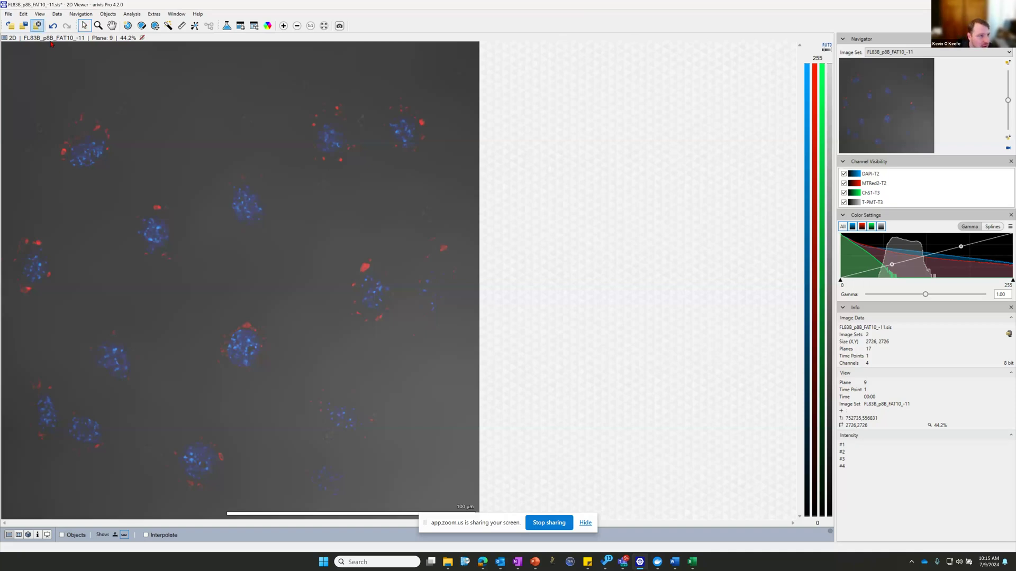
Step: Save the open SIS file with its added image set
click(25, 27)
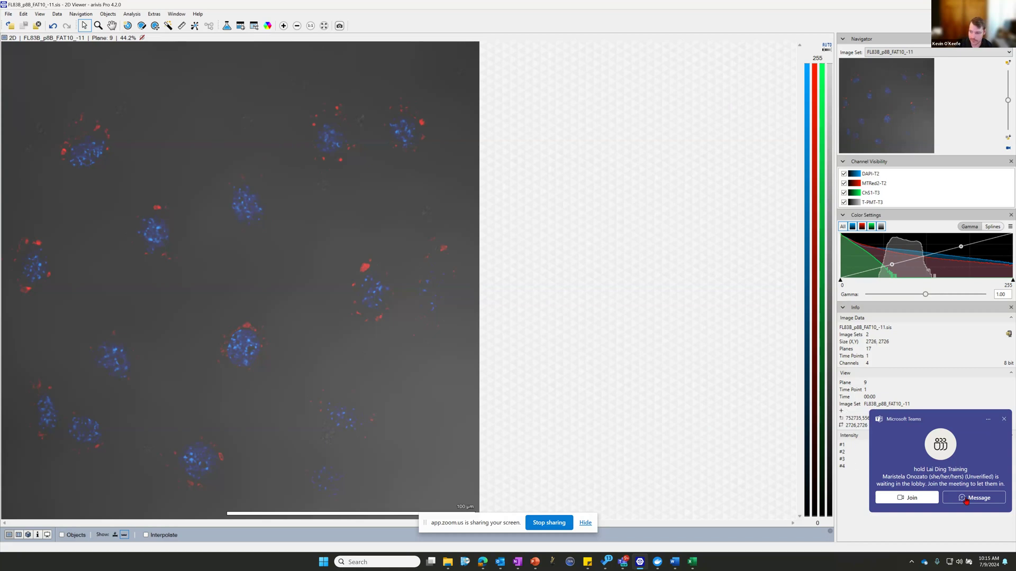
click(907, 497)
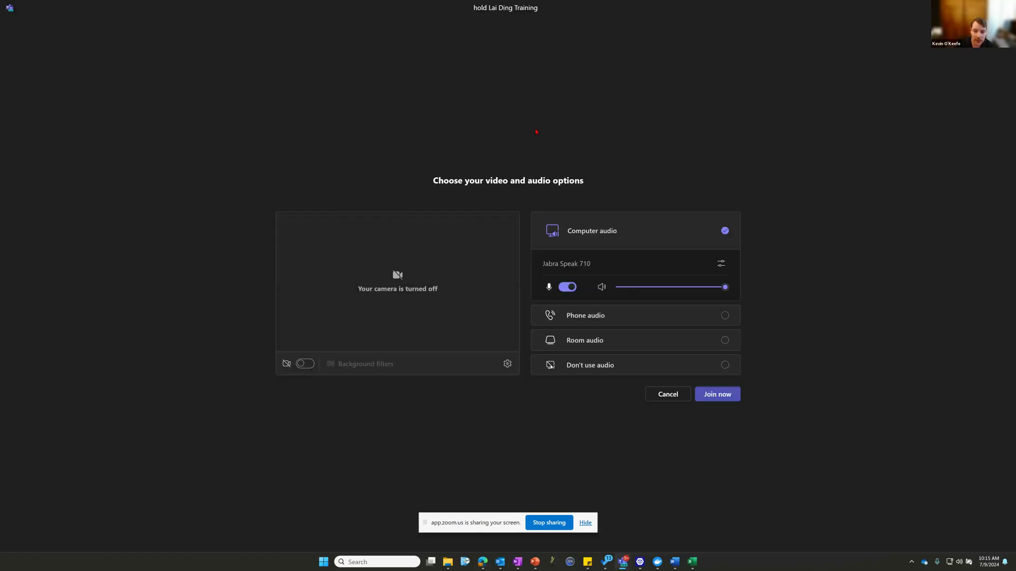
click(668, 394)
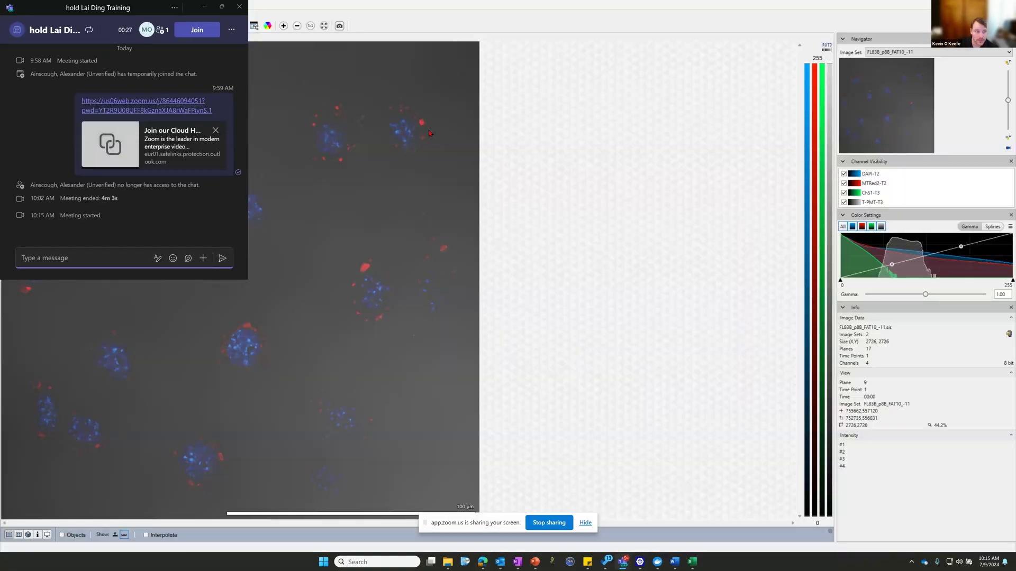
click(238, 5)
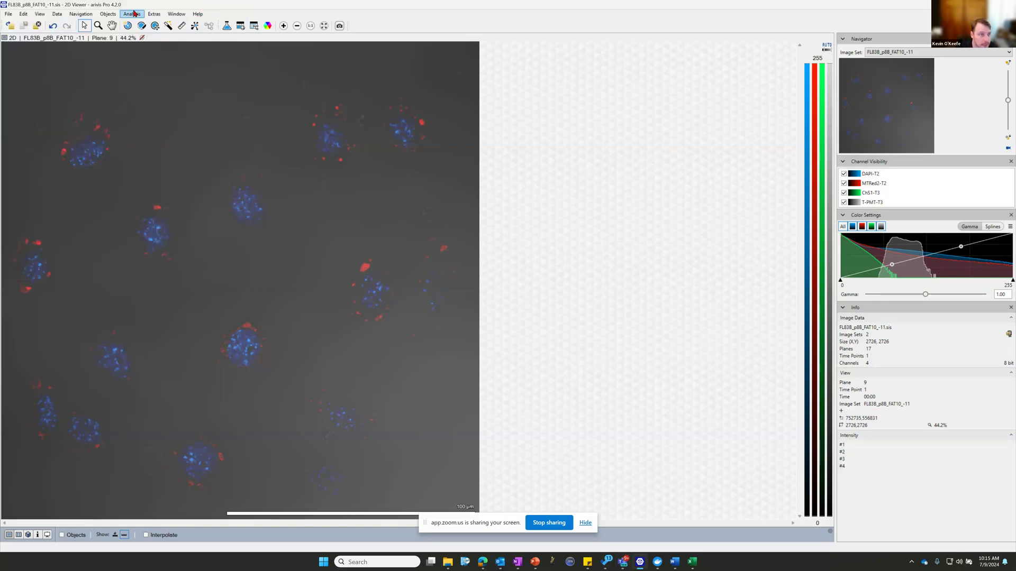
click(9, 17)
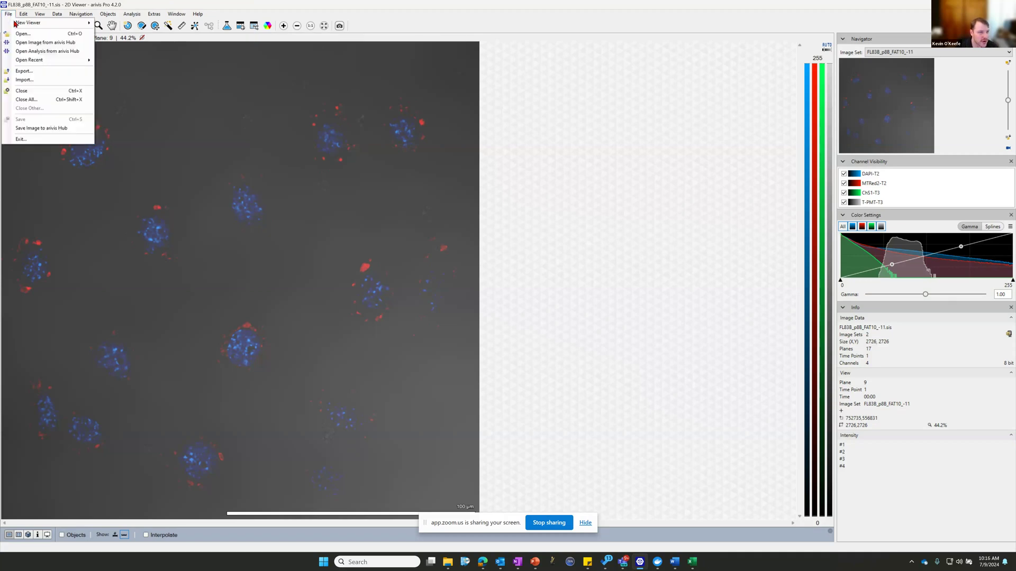
click(38, 80)
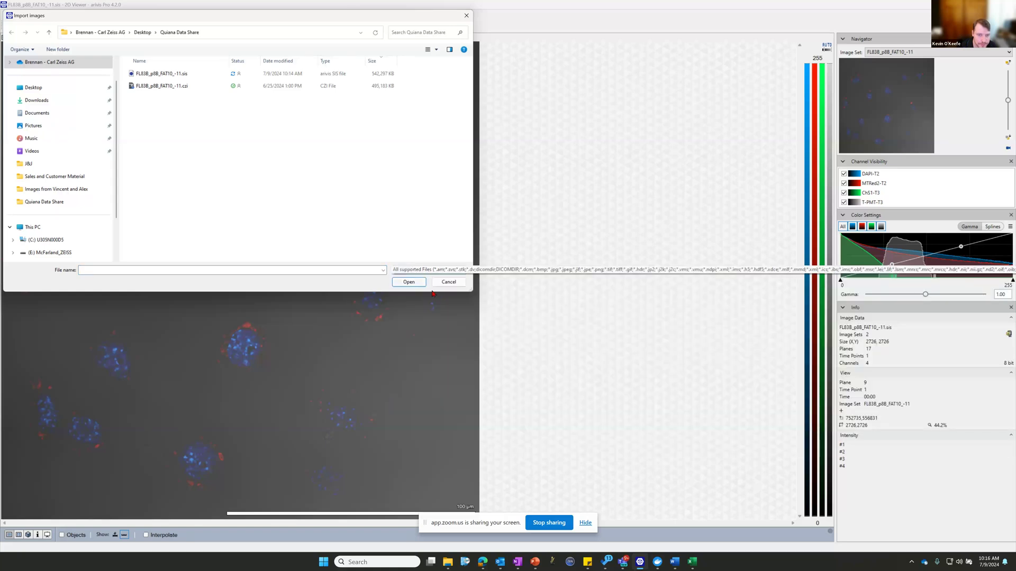
click(448, 282)
Step: Try again to import FL83B_p8B_FAT10_-11.sis from the data share folder
click(8, 14)
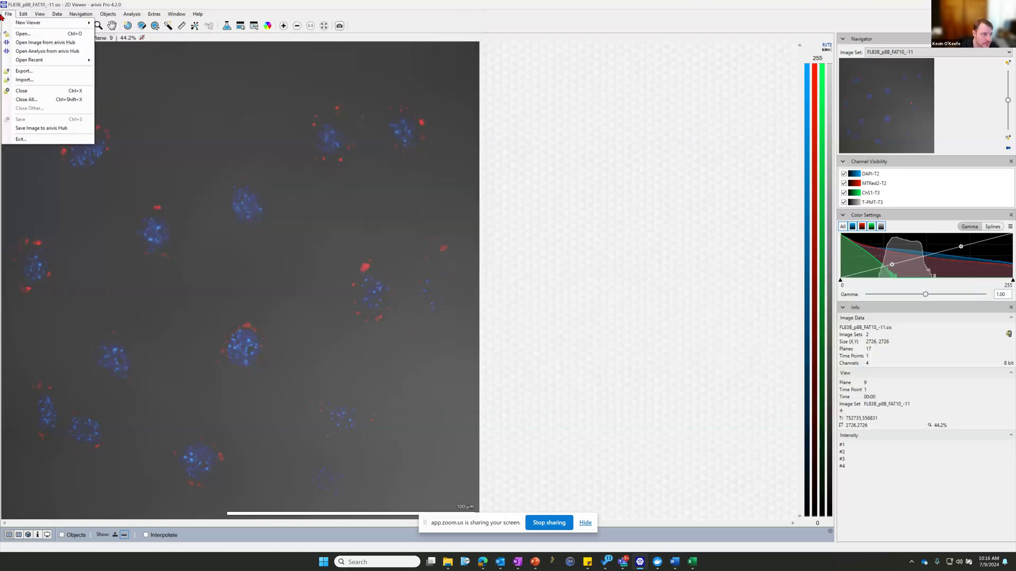
click(24, 79)
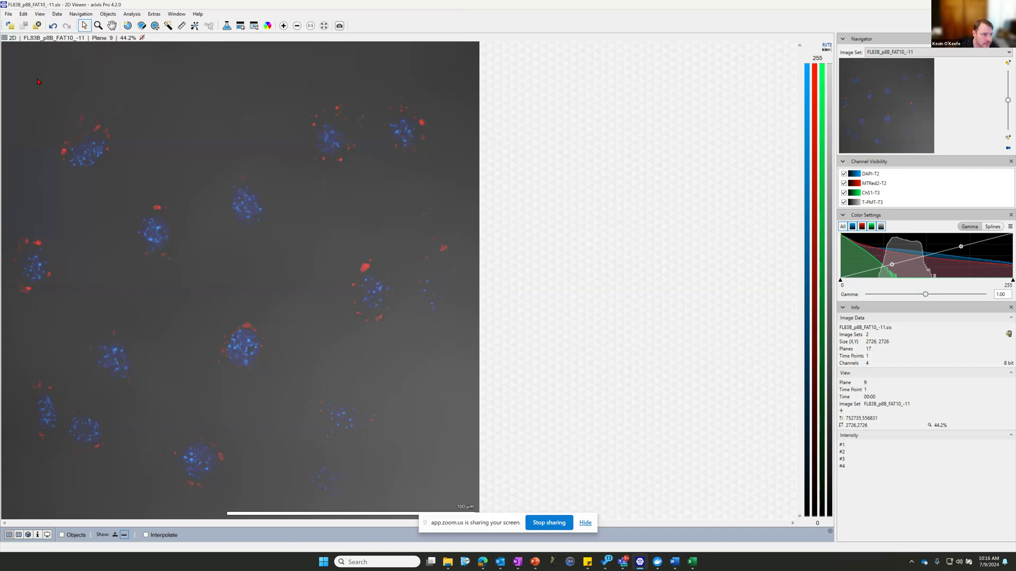
click(244, 73)
click(409, 282)
click(571, 286)
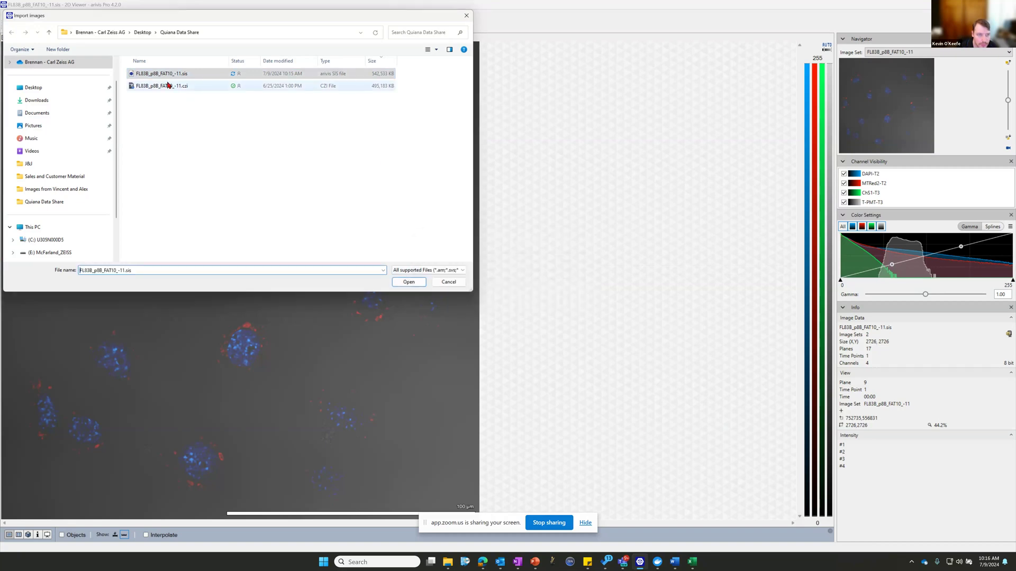
Step: Load FL83B_p8B_FAT10_-11.czi for import as a new file and open the custom import mapping table
click(168, 85)
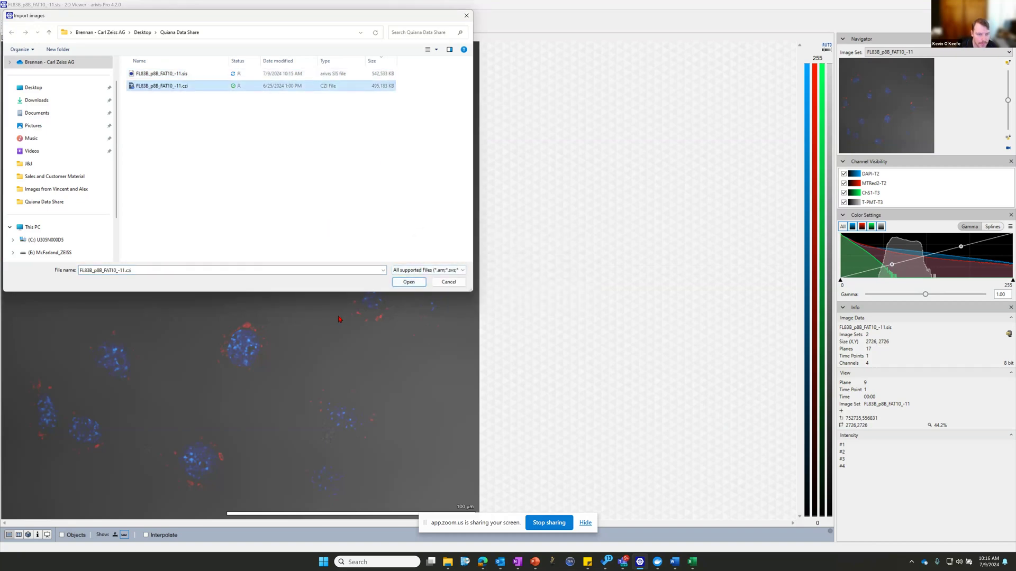
click(409, 282)
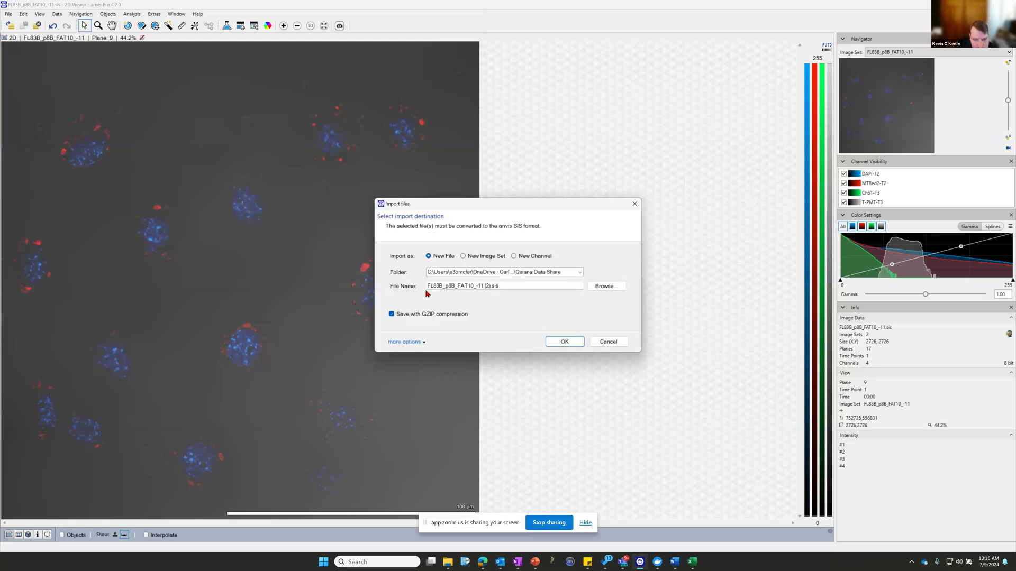
click(408, 342)
click(429, 371)
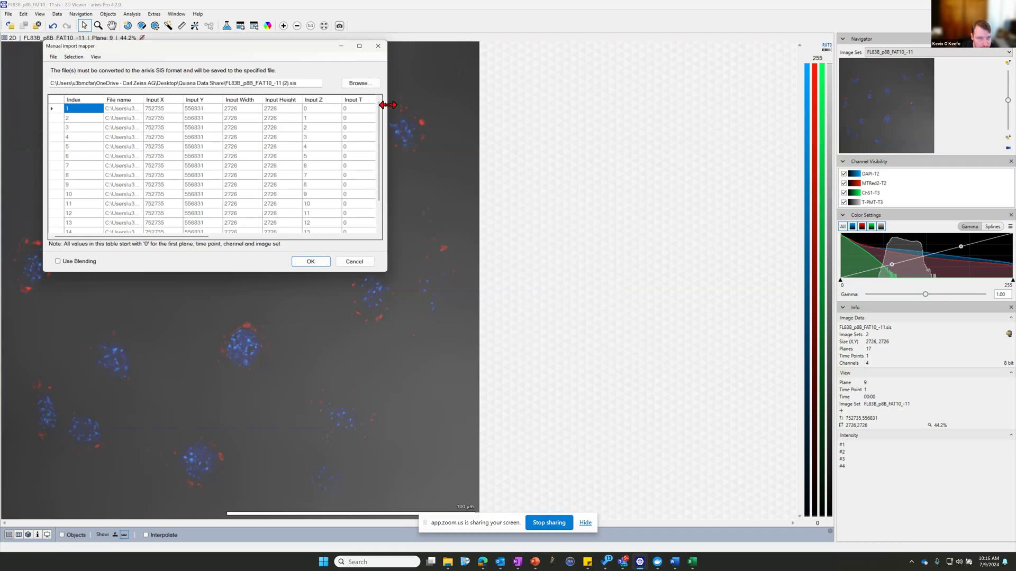
Step: Widen the import mapper, open Apply Dimension Order for all entries, set the Plane extent to 20 and add a Channel dimension
drag(432, 110, 775, 125)
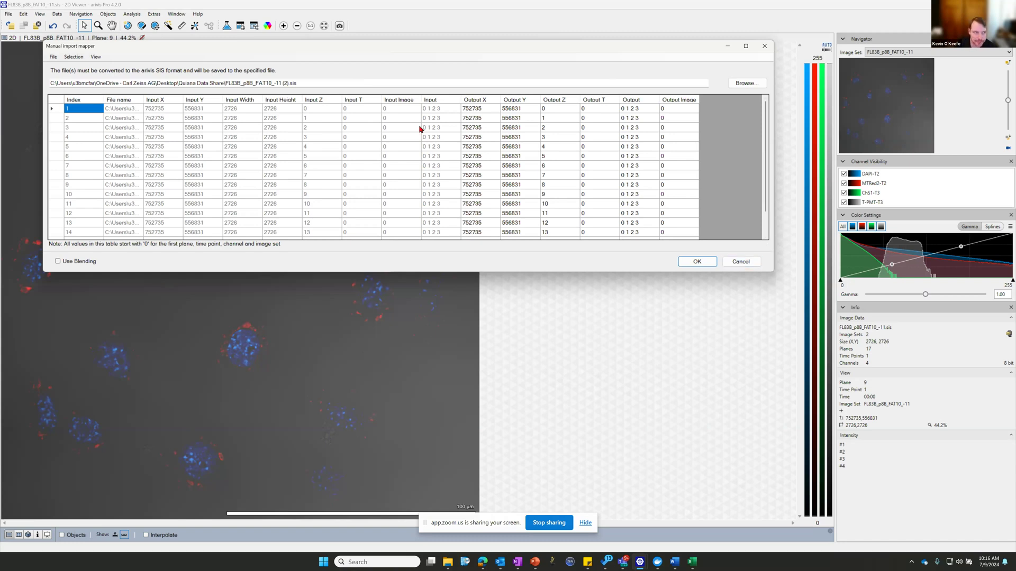
click(78, 57)
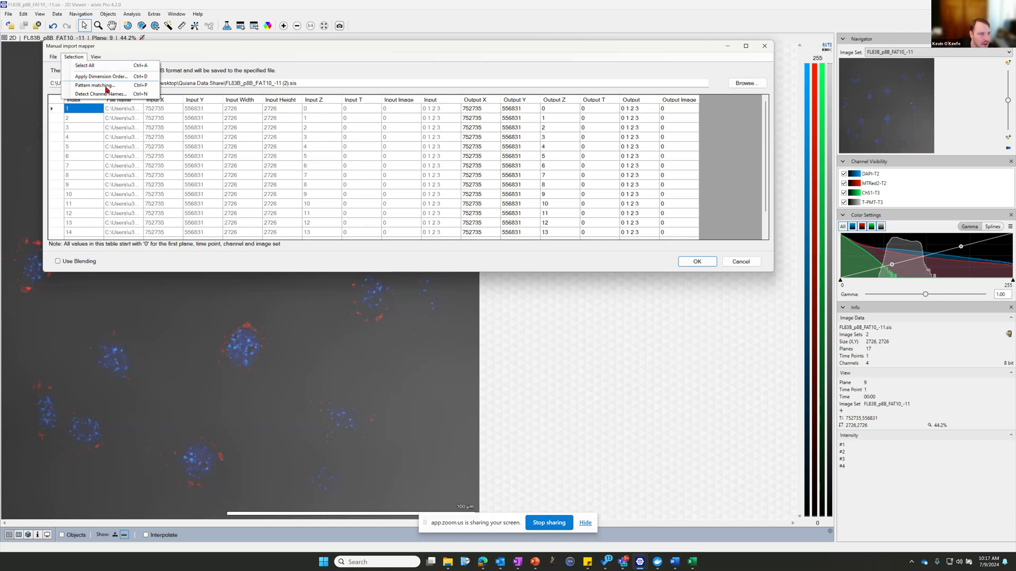
click(100, 77)
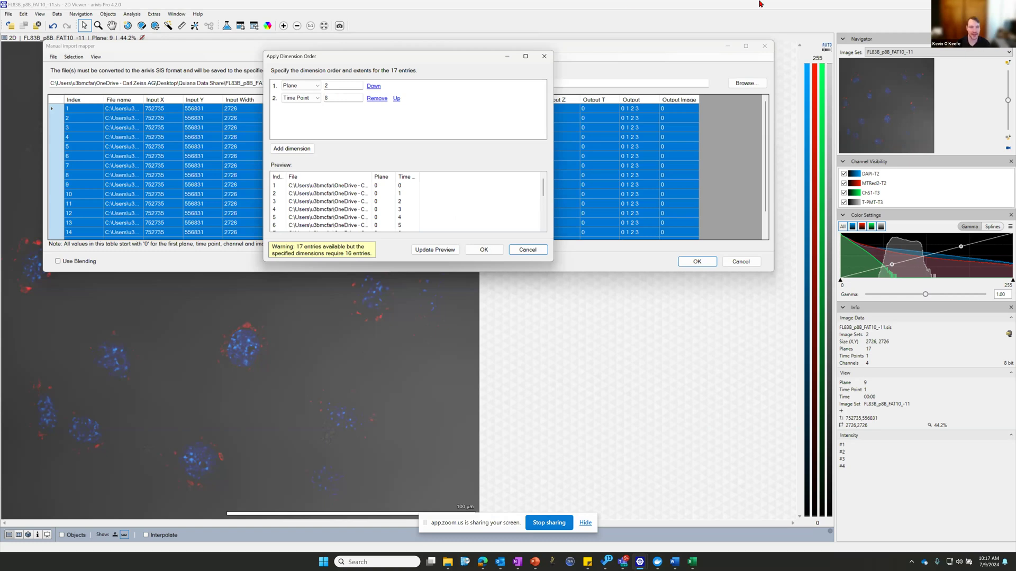
click(295, 86)
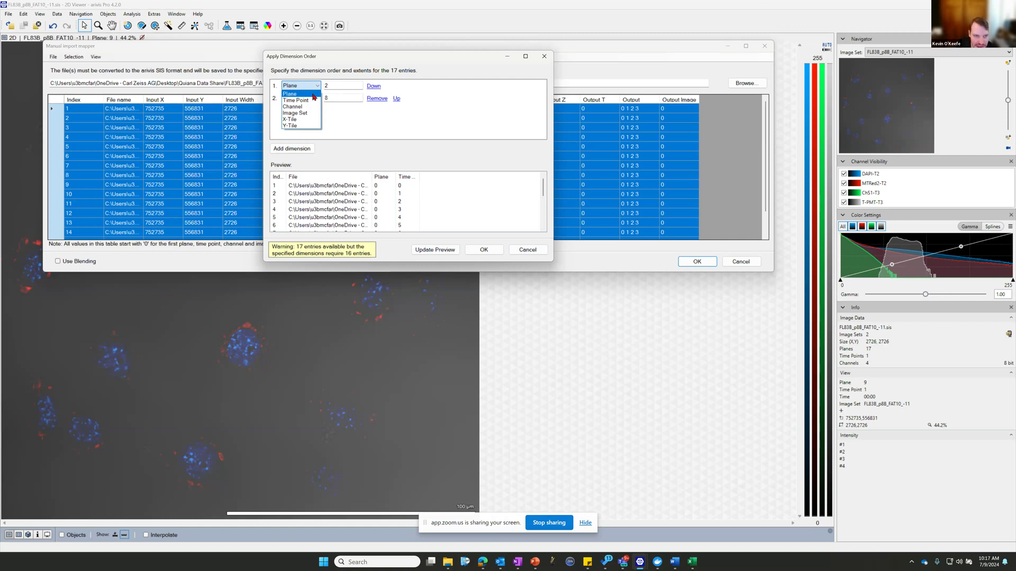
click(313, 97)
click(337, 85)
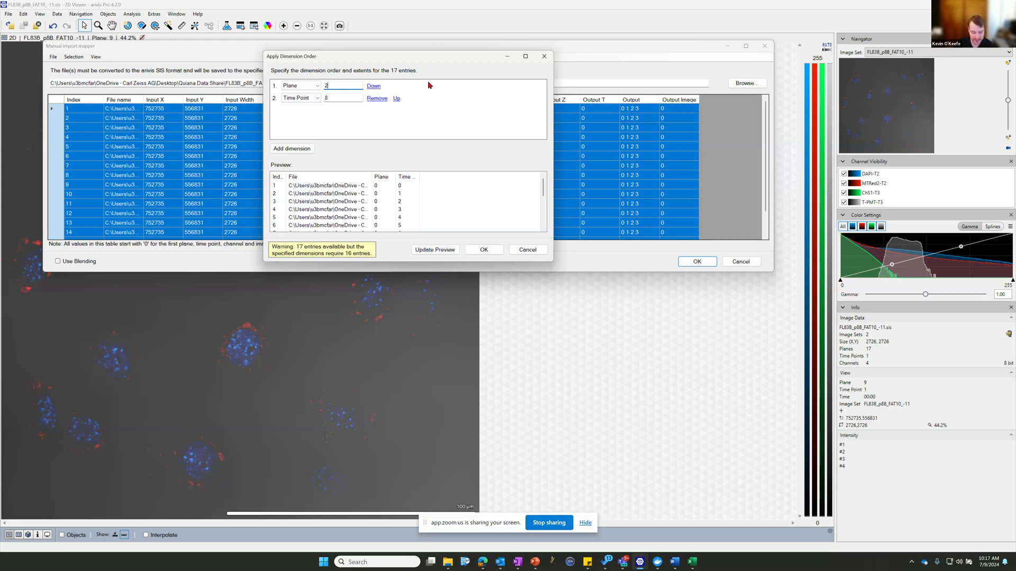
click(349, 97)
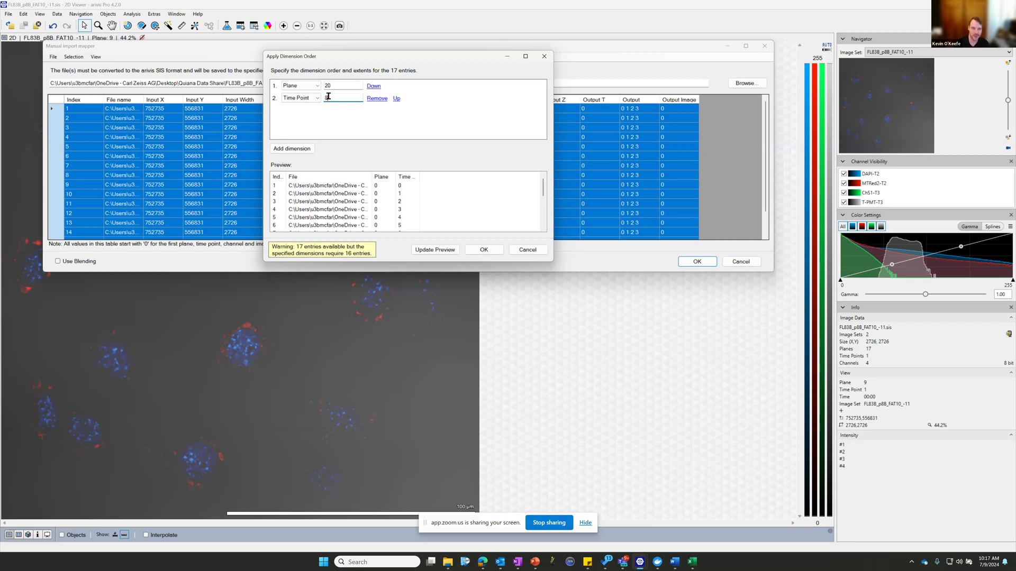
click(291, 149)
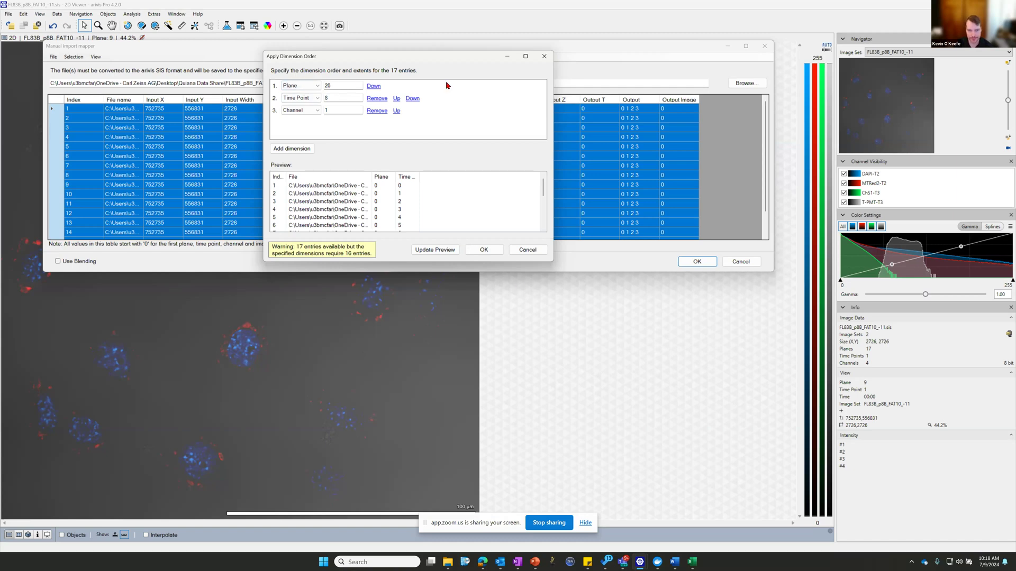
Step: Refresh the dimension order preview, check how entries map to planes, time points and channels, and cancel the dimension order
click(442, 252)
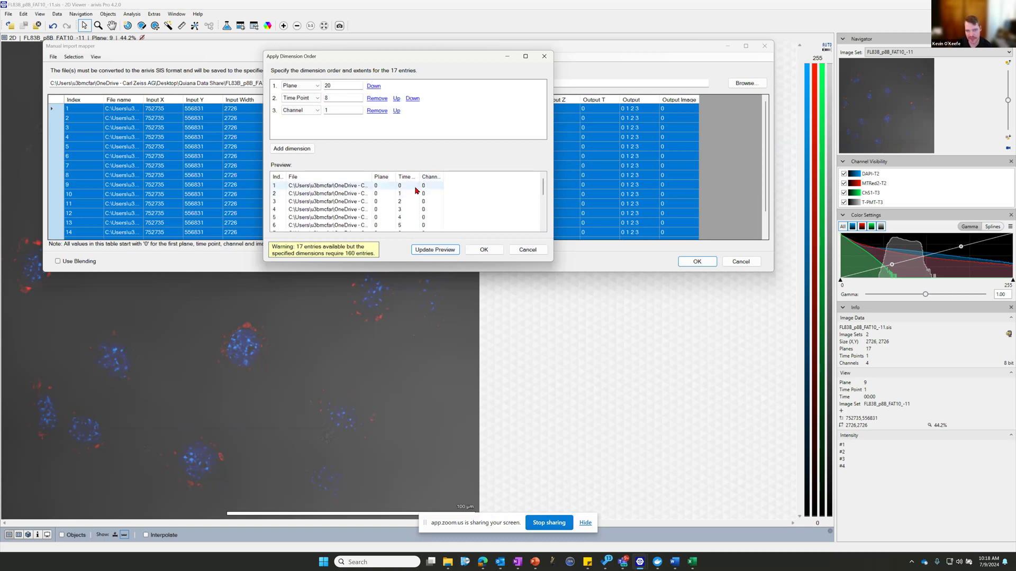
scroll(404, 202, down, 3)
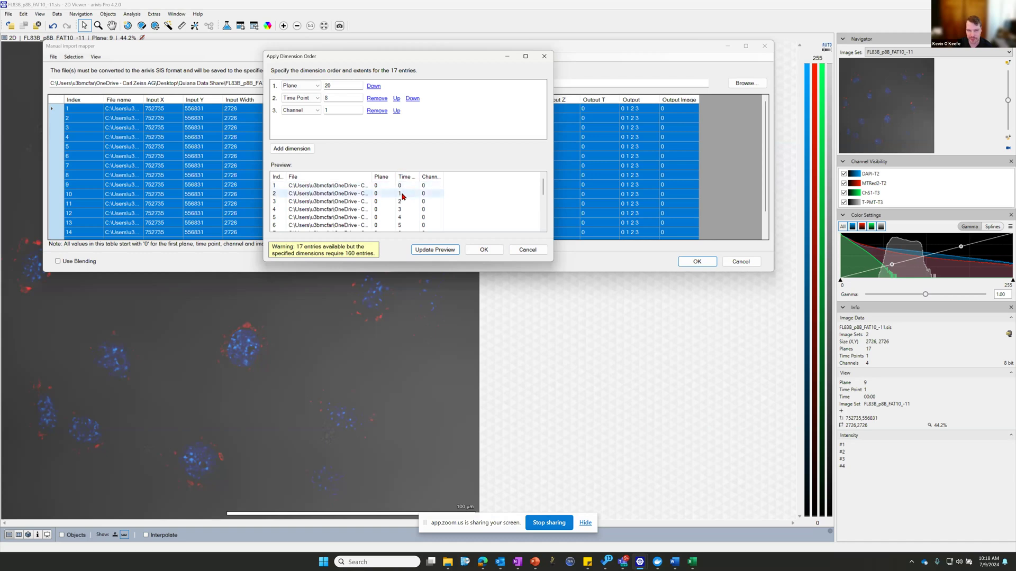
scroll(411, 203, up, 3)
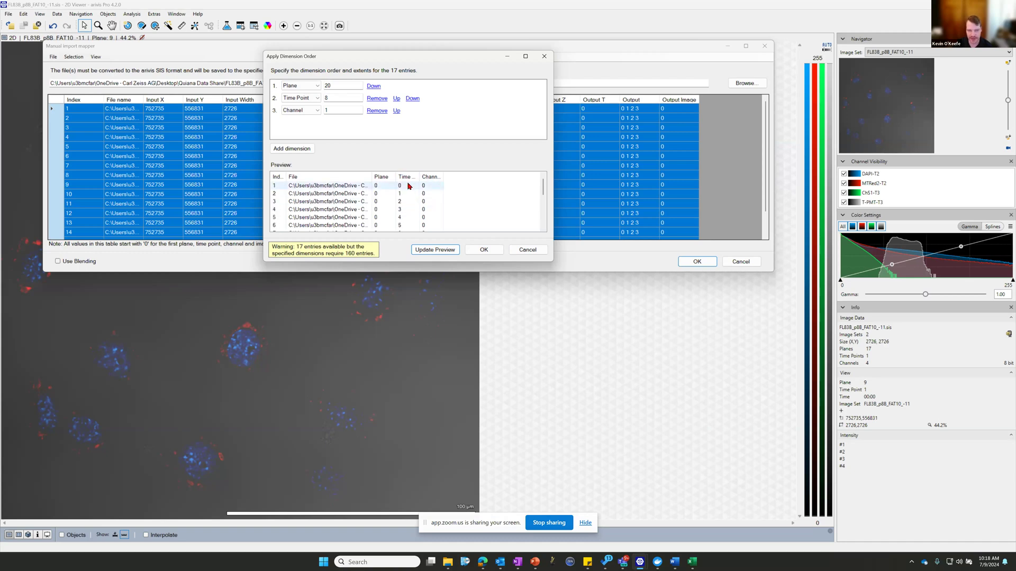
scroll(394, 193, down, 1)
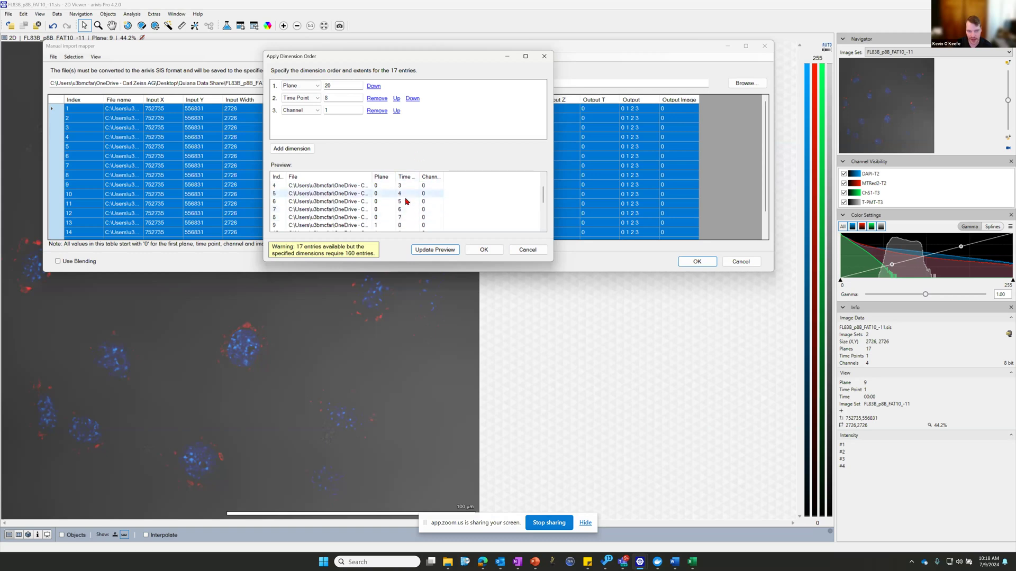
scroll(403, 204, down, 1)
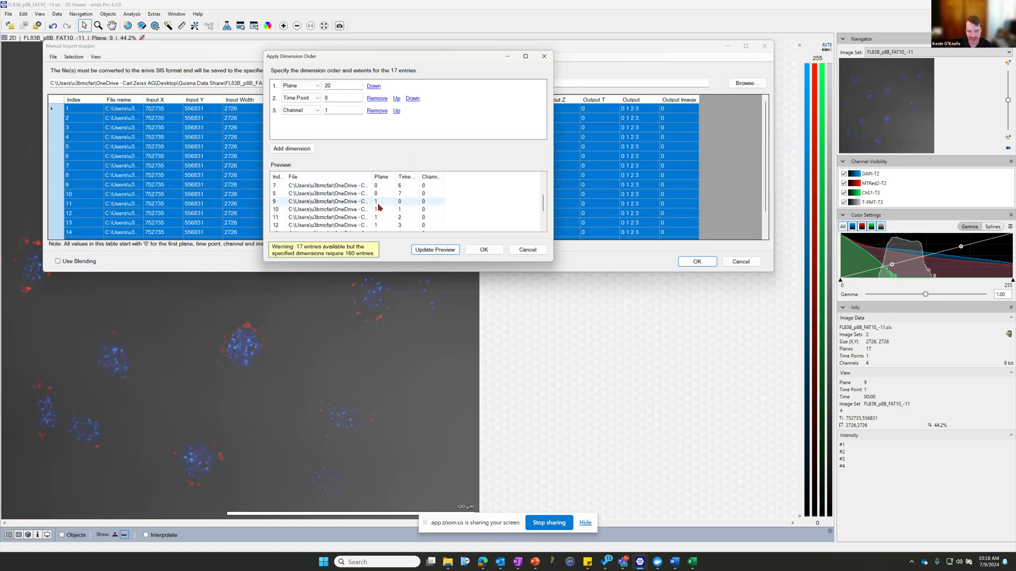
scroll(406, 206, down, 2)
click(532, 257)
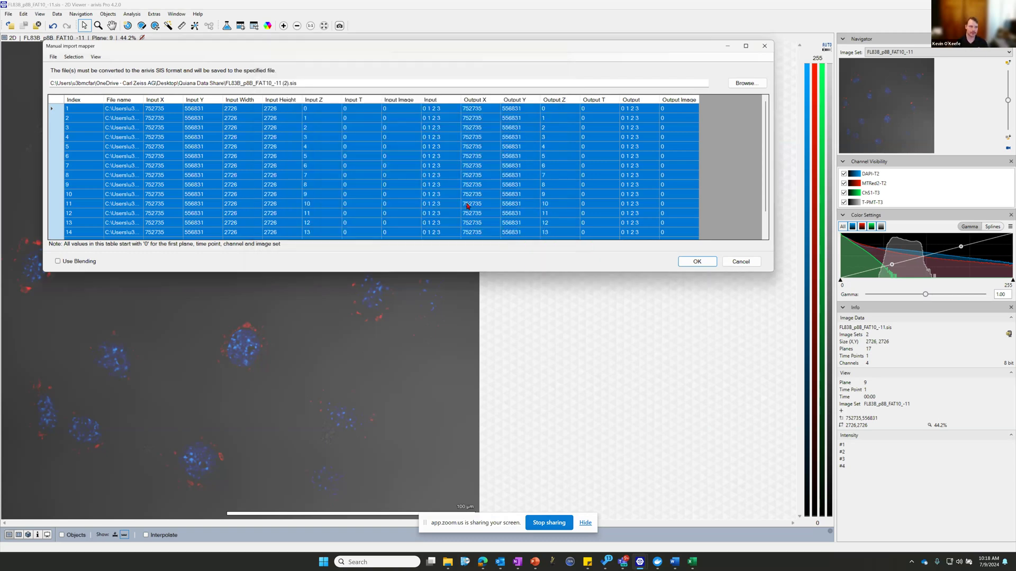
Step: Open pattern matching for the import entries, widen the File column to compare file names with the pattern, and cancel
click(74, 57)
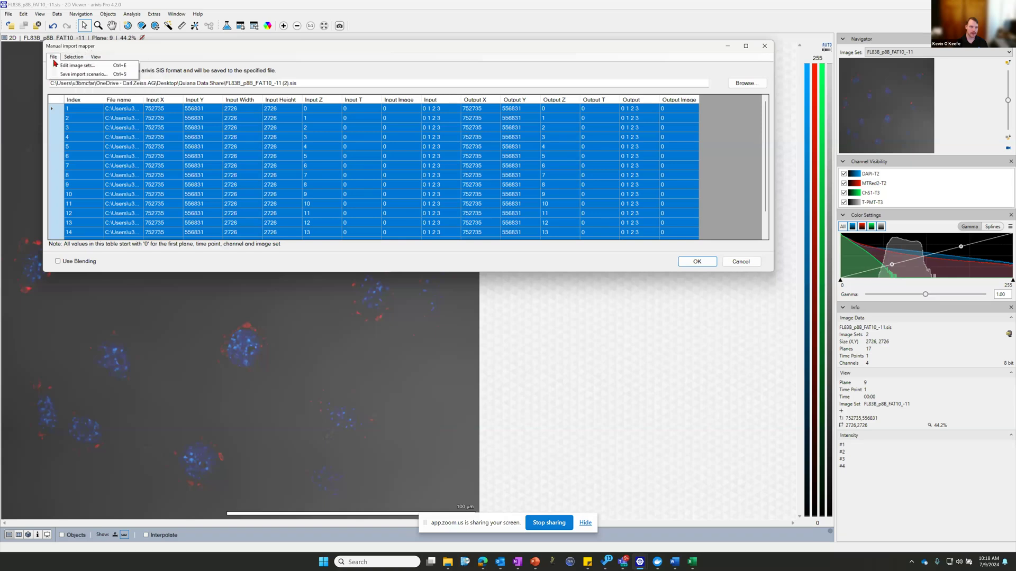
mouse_move(74, 57)
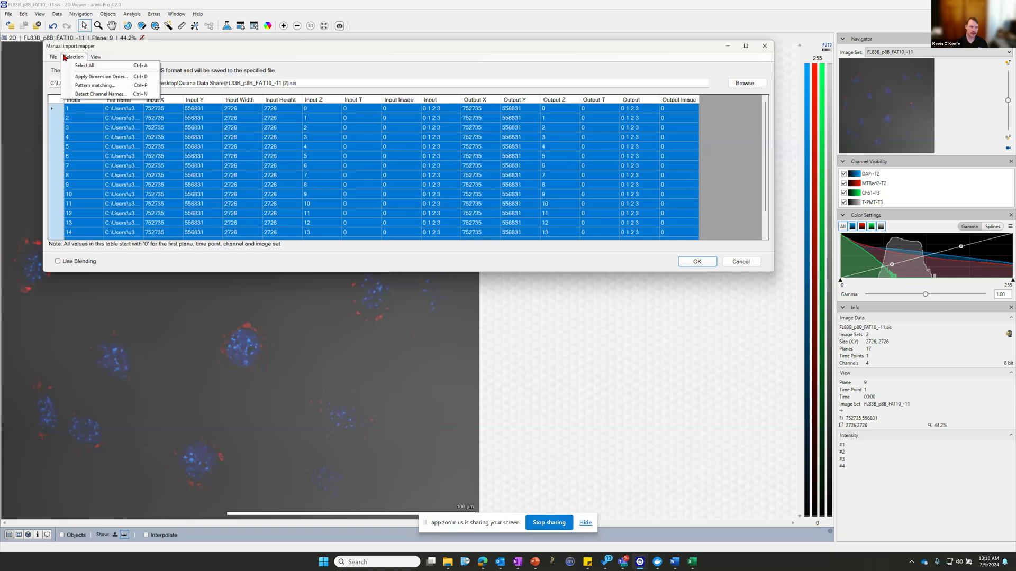
click(103, 86)
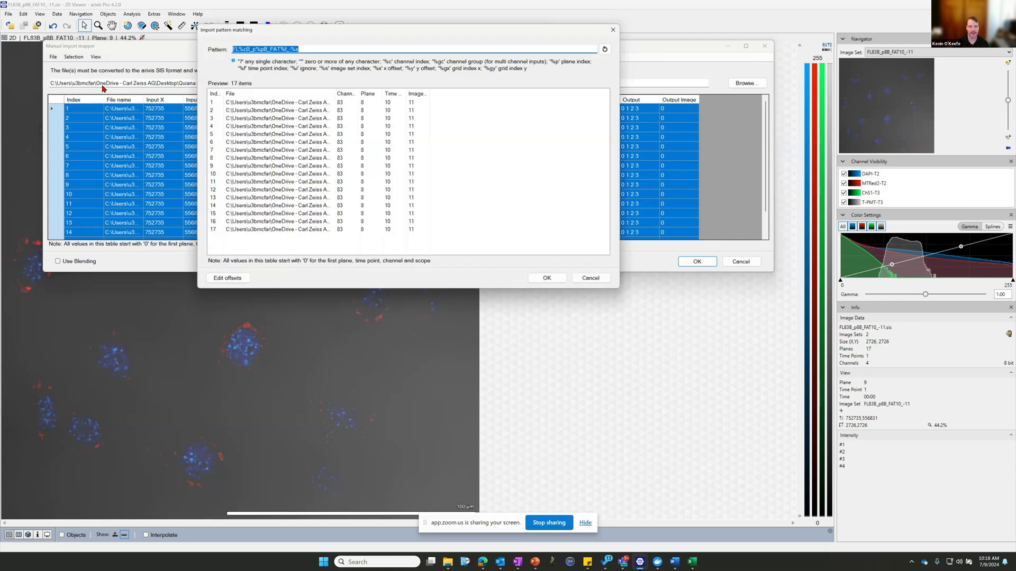
click(433, 50)
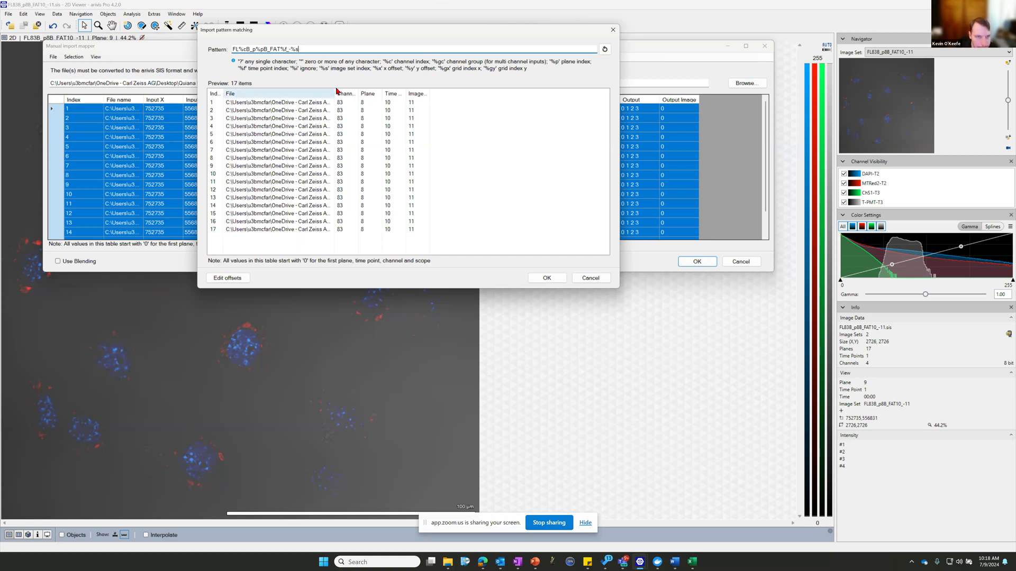
drag(341, 93, 490, 93)
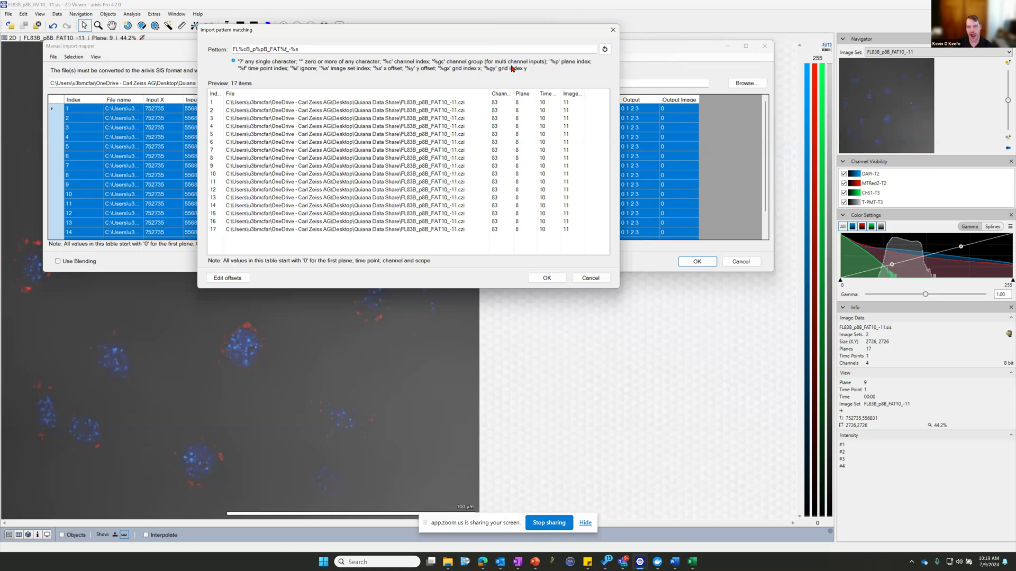
click(314, 49)
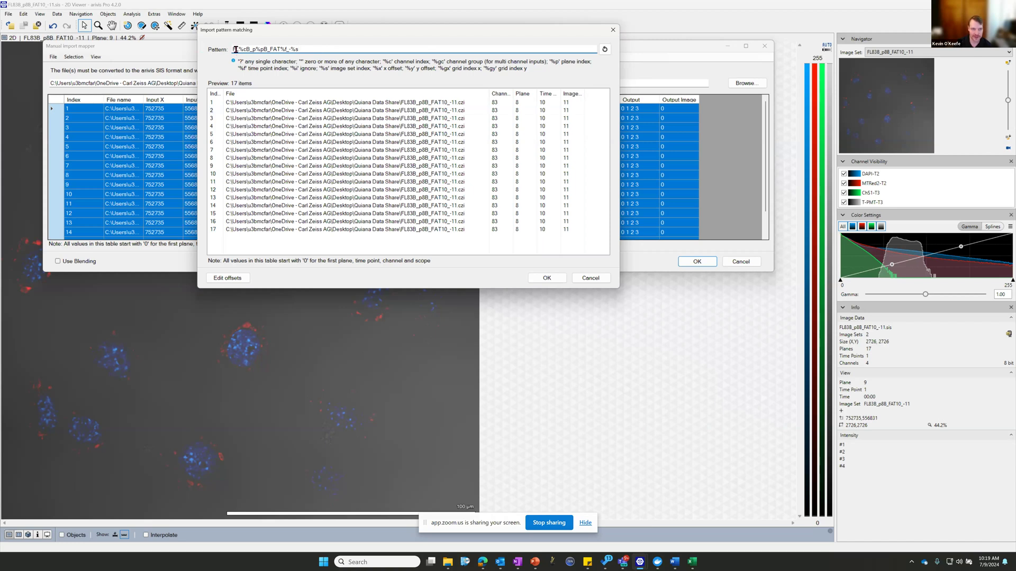
drag(234, 49, 240, 49)
click(247, 49)
click(589, 278)
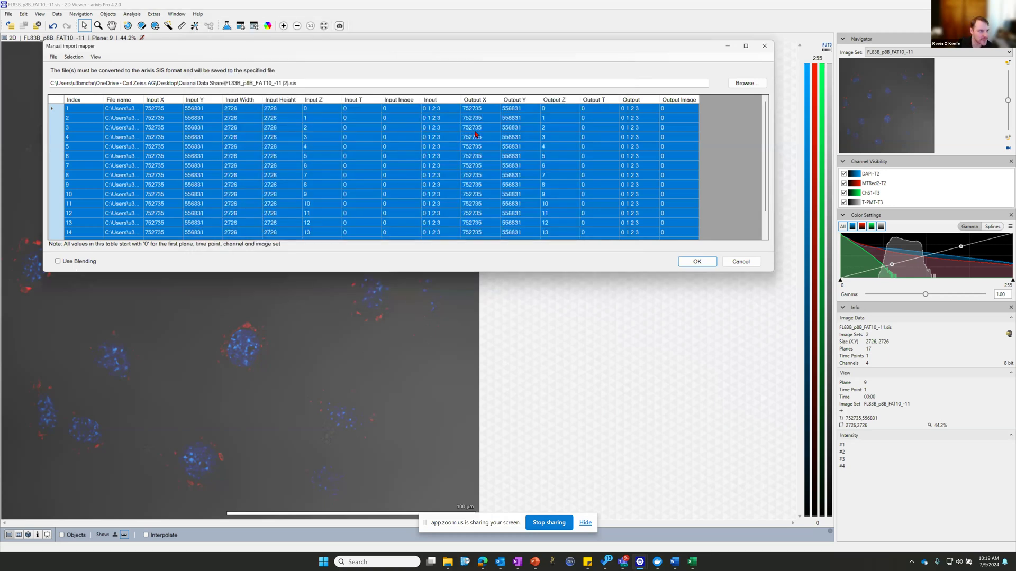
Step: Close the import mapper, reload FL83B_p8B_FAT10_-11.czi for import as a new file and reopen the custom import mapping
click(762, 47)
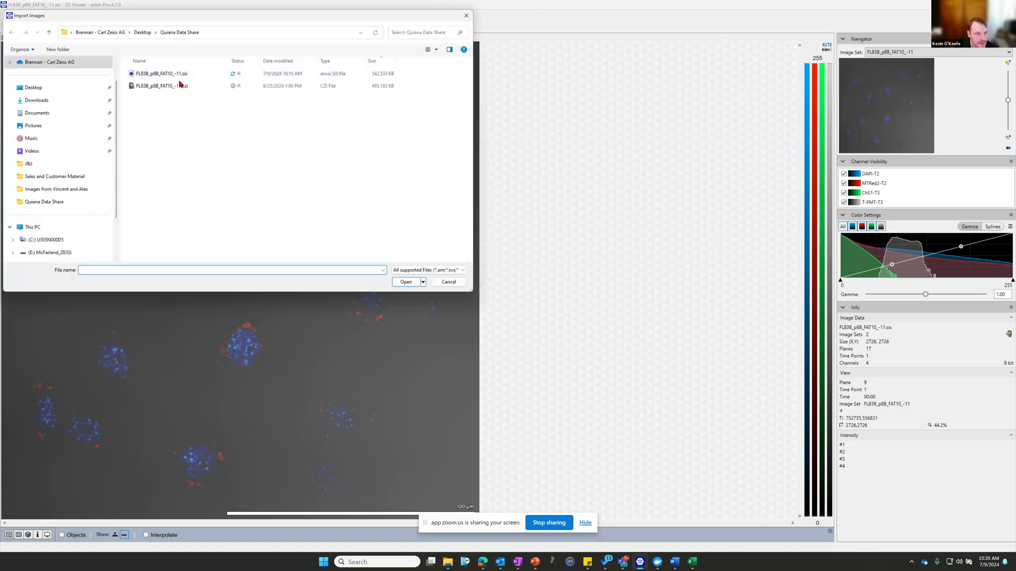
click(325, 87)
click(406, 282)
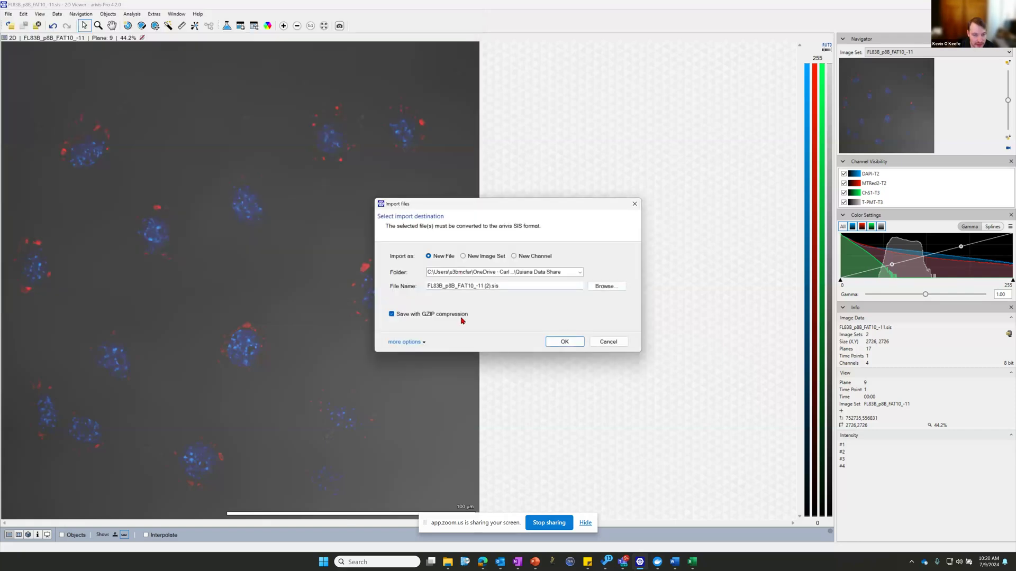
click(405, 342)
click(429, 374)
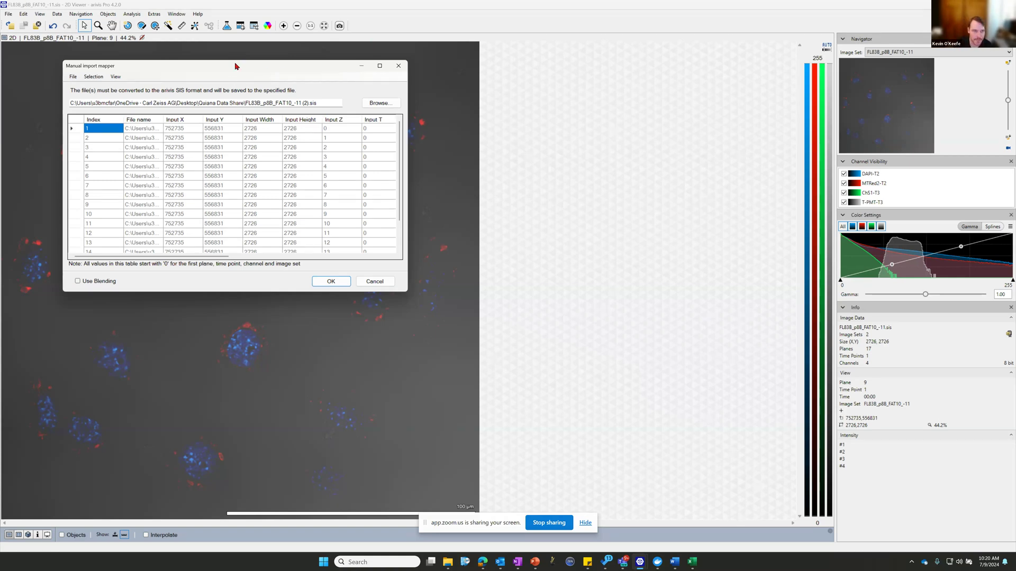
Step: Move the import mapper clear of the image info, compare its input X and Y with the view offset, and cancel the import
drag(221, 72, 848, 165)
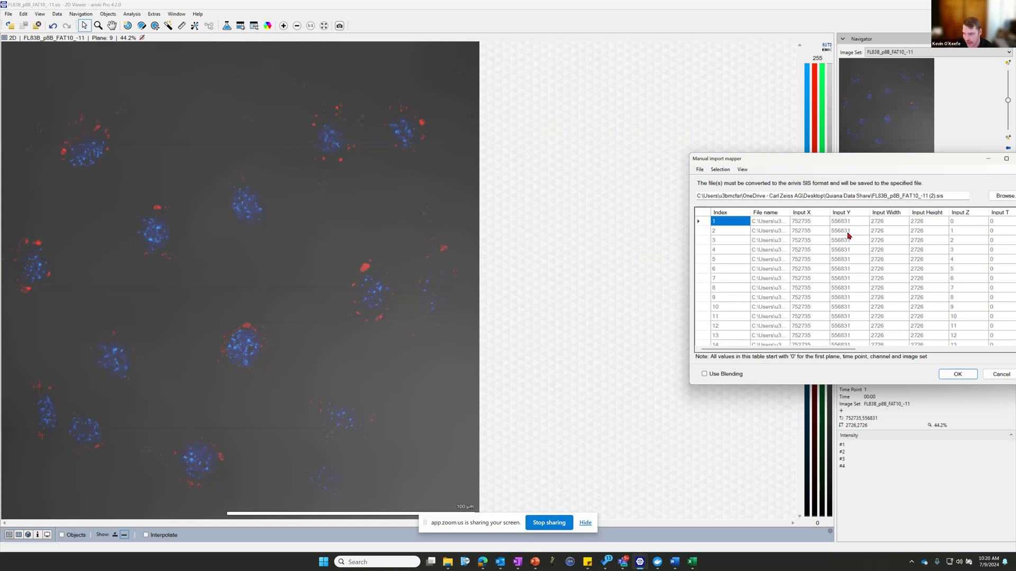
drag(835, 161, 605, 126)
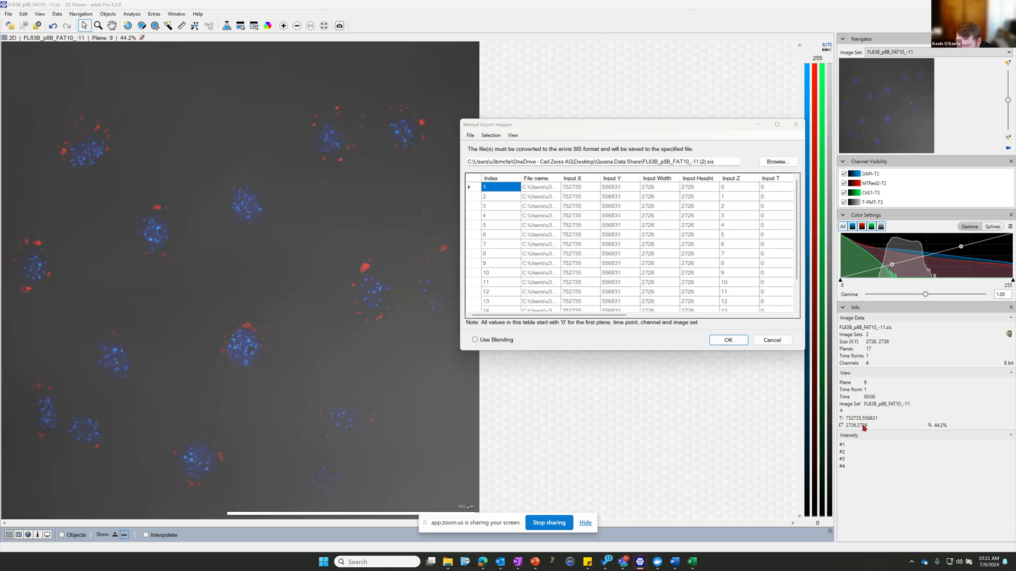
click(772, 340)
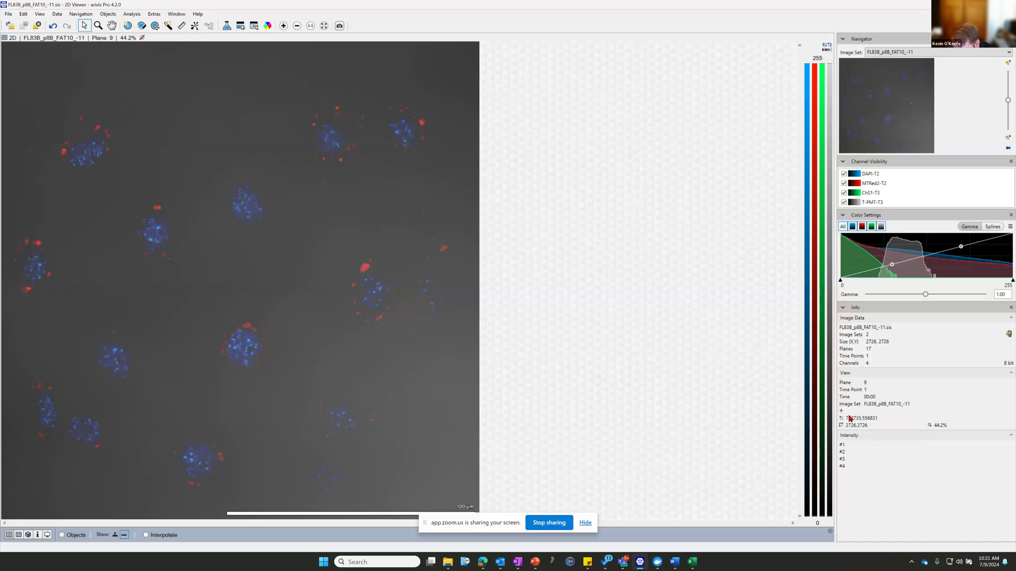
Step: Set the X and Y offsets of the FL83B_p8B_FAT10_-11 image set to 0 in the Info Viewer and save the file
click(39, 536)
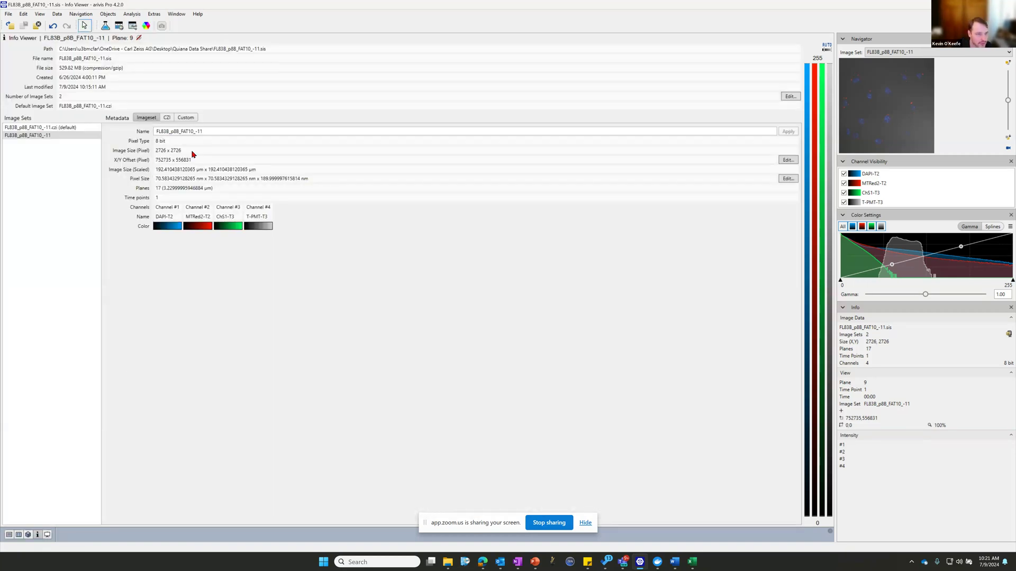
click(787, 160)
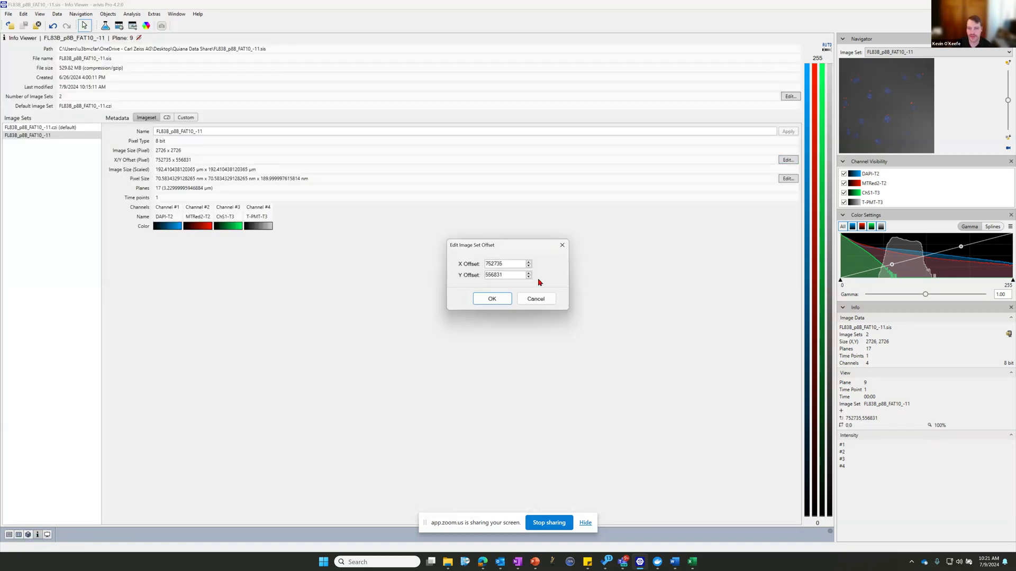
double_click(498, 267)
text(0)
drag(508, 274, 485, 276)
text(0)
click(492, 298)
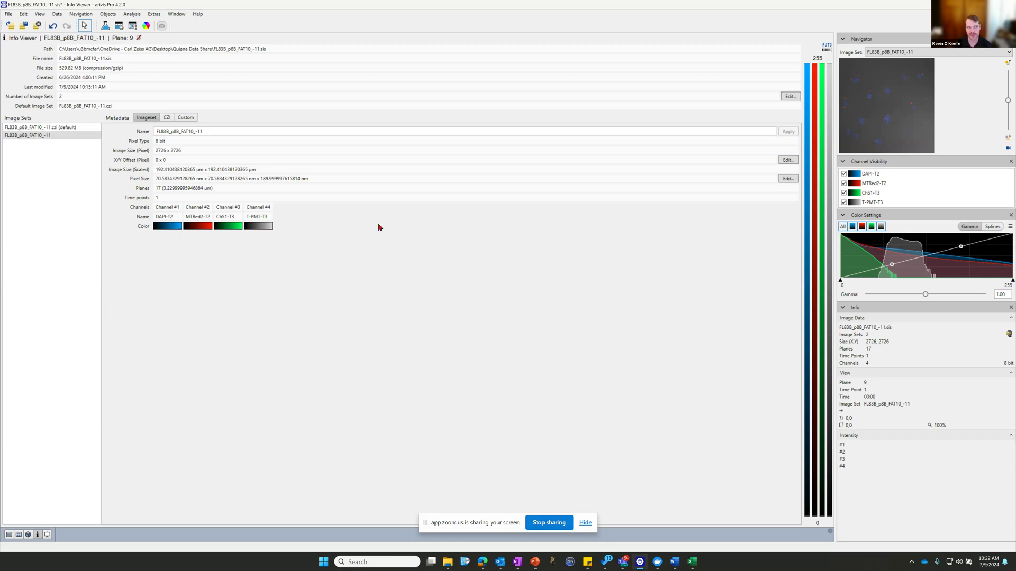
click(23, 25)
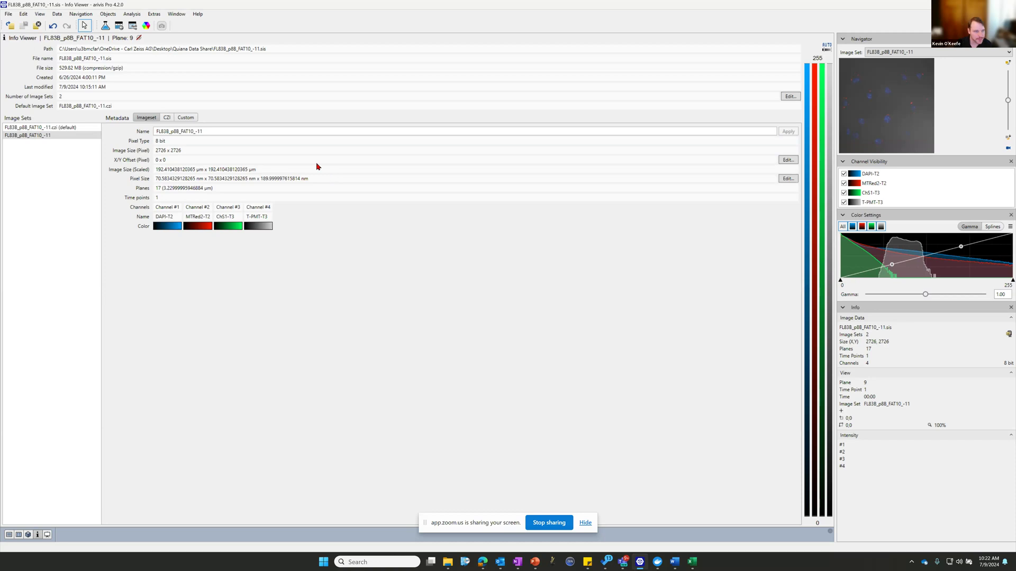
Step: Return to the 2D Viewer, switch to the default image set FL83B_p8B_FAT10_-11.czi and browse through its planes
click(9, 535)
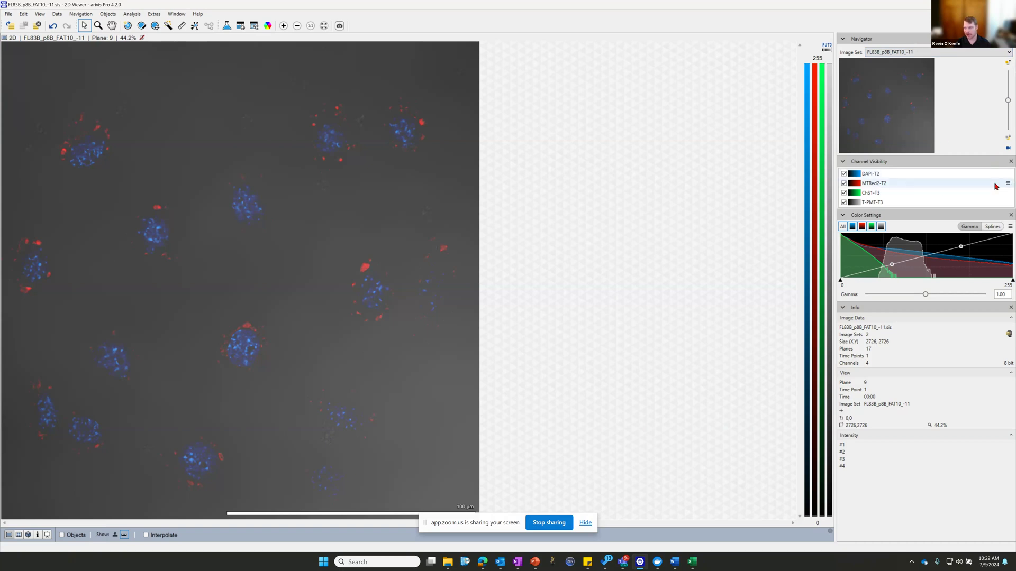
click(918, 52)
click(925, 61)
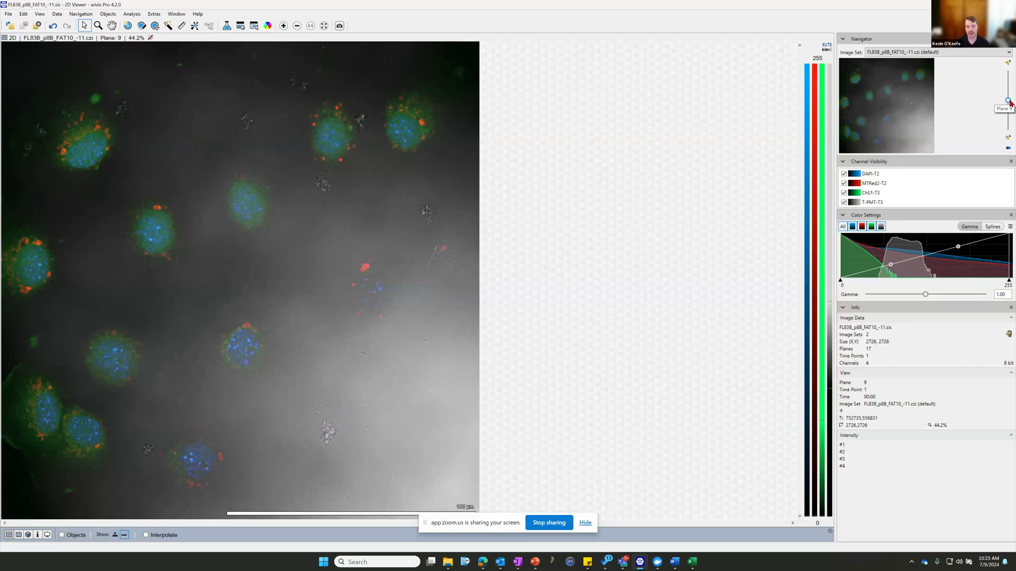
scroll(1010, 102, up, 4)
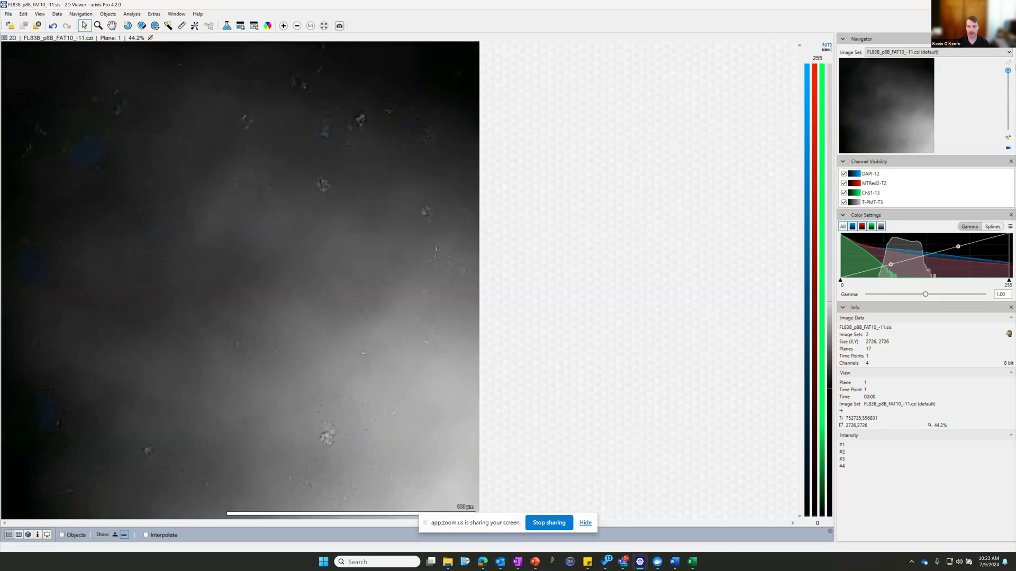
scroll(1011, 103, down, 6)
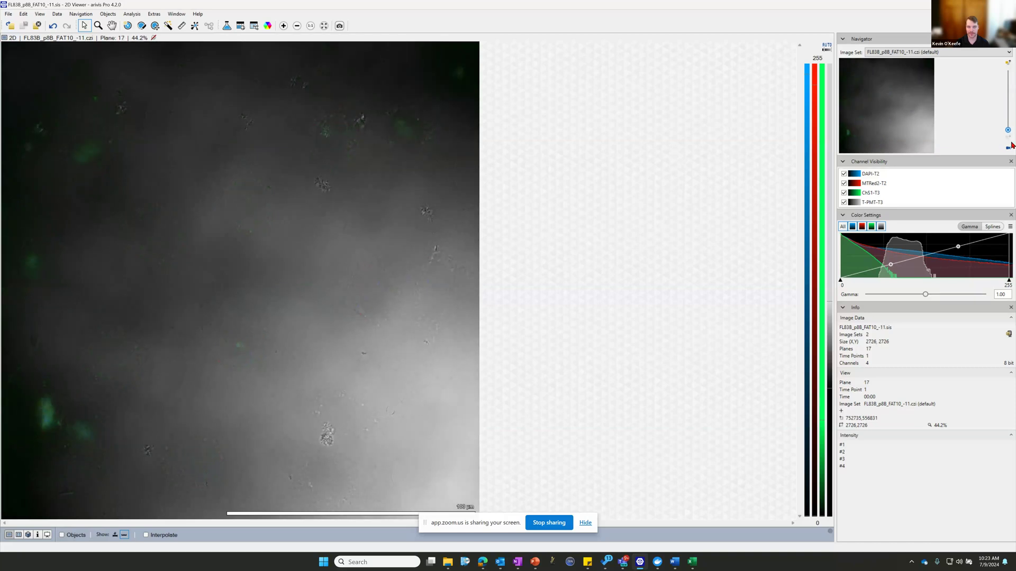
scroll(1011, 98, up, 4)
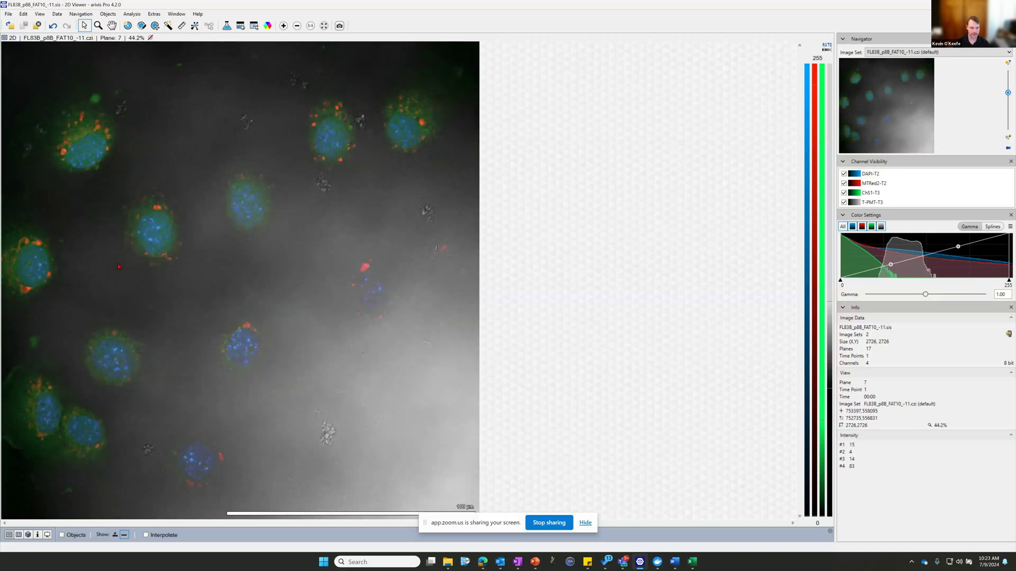
Step: View the default image set's planes in the Gallery Viewer, and render and rotate its volume in the 4D Viewer
click(18, 538)
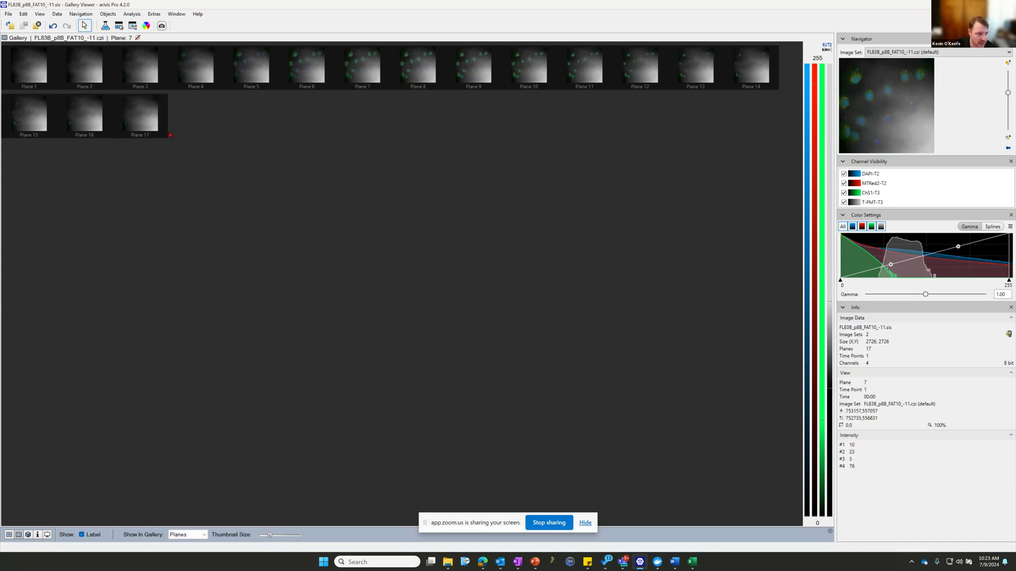
click(28, 536)
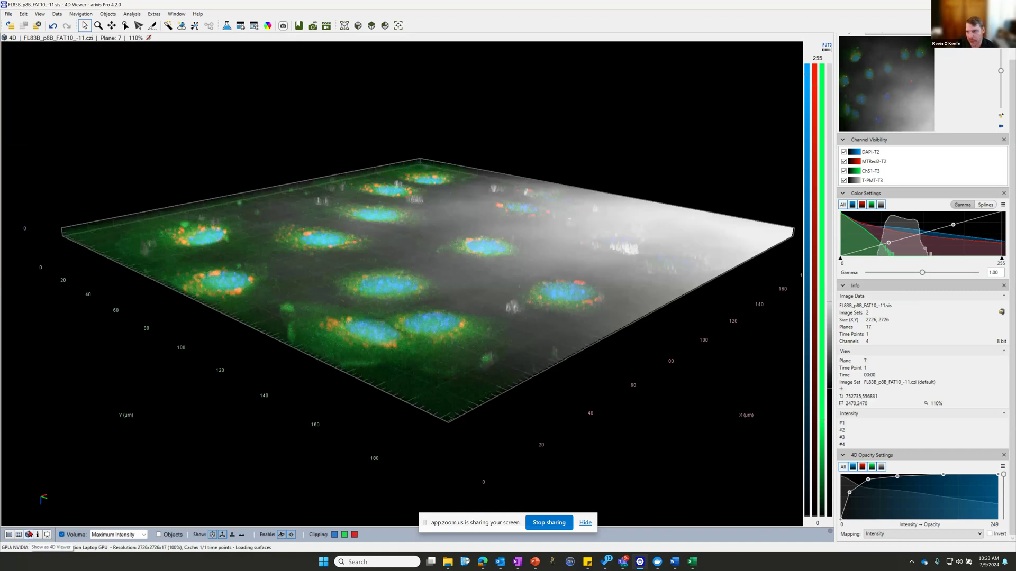
click(371, 25)
drag(498, 356, 447, 370)
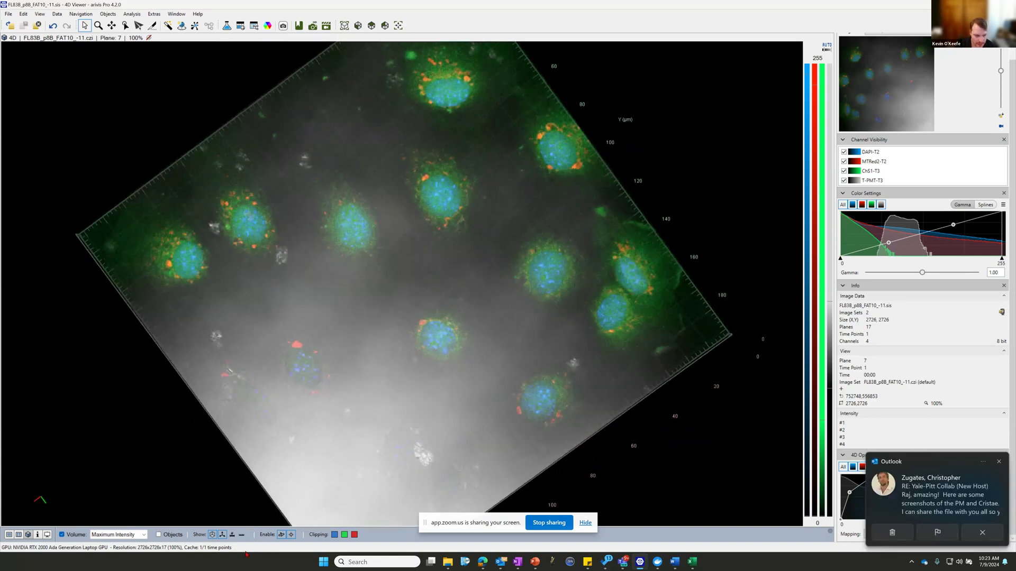
Step: Review the general, CZI and custom metadata of the default image set in the Info Viewer
click(36, 536)
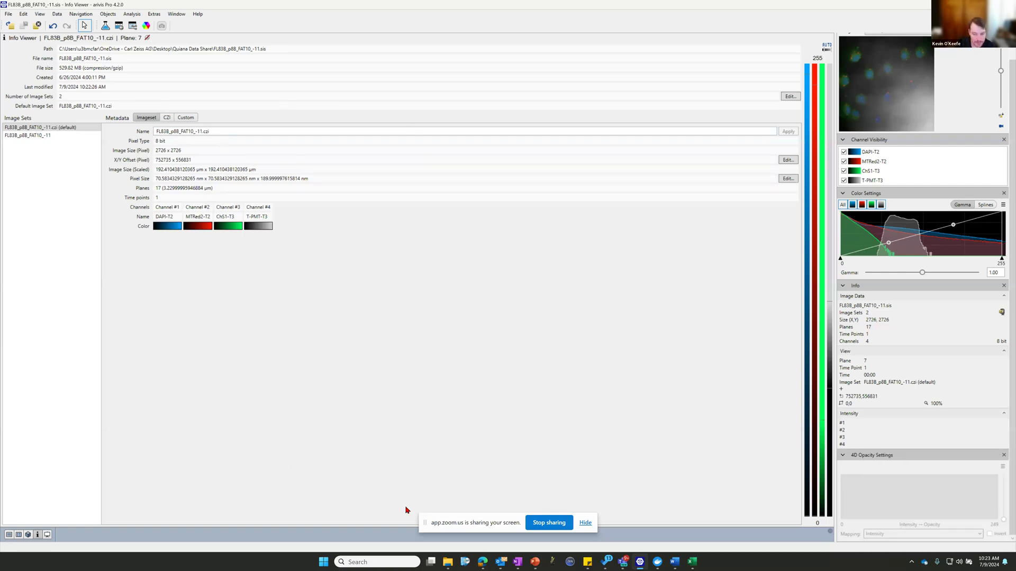
mouse_move(500, 562)
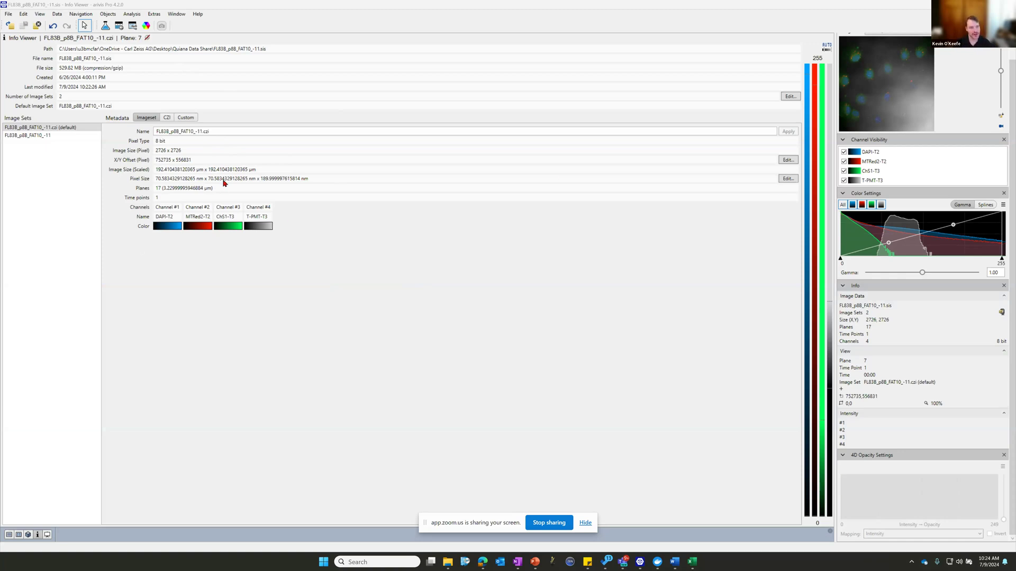
click(167, 119)
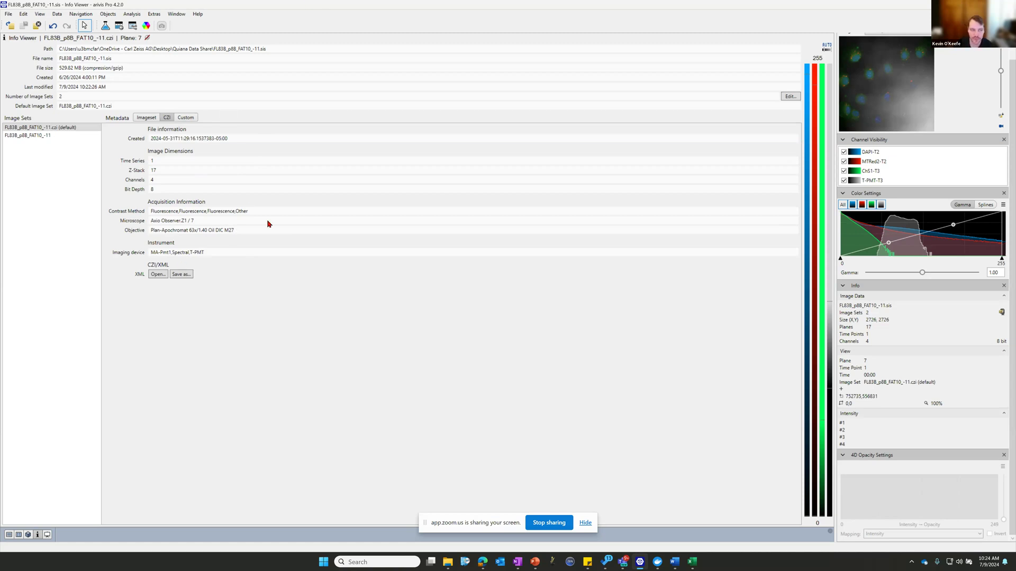
click(186, 117)
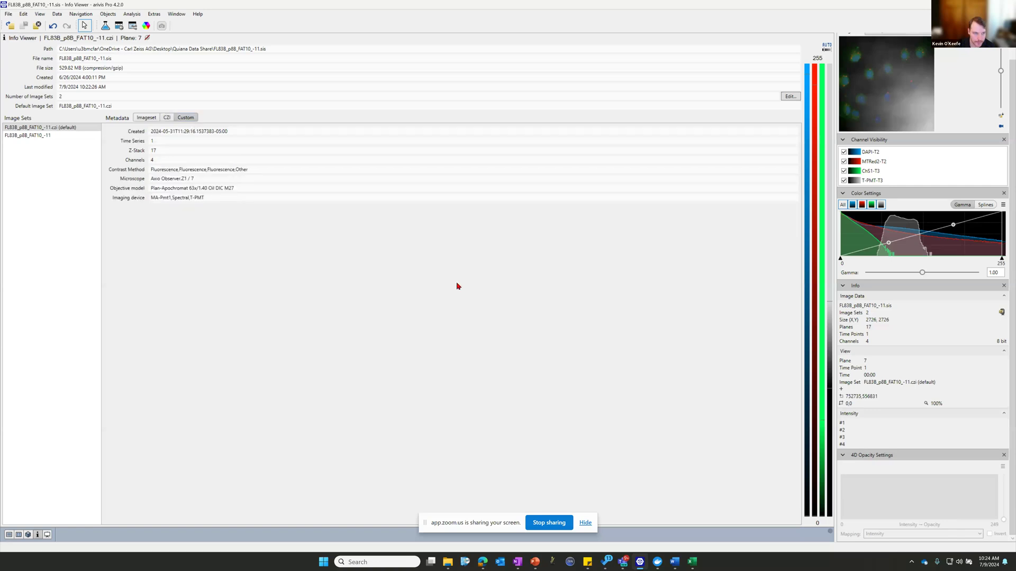
Step: Compare the custom metadata of both image sets and leave FL83B_p8B_FAT10_-11 as the active one
click(53, 135)
click(47, 127)
click(47, 136)
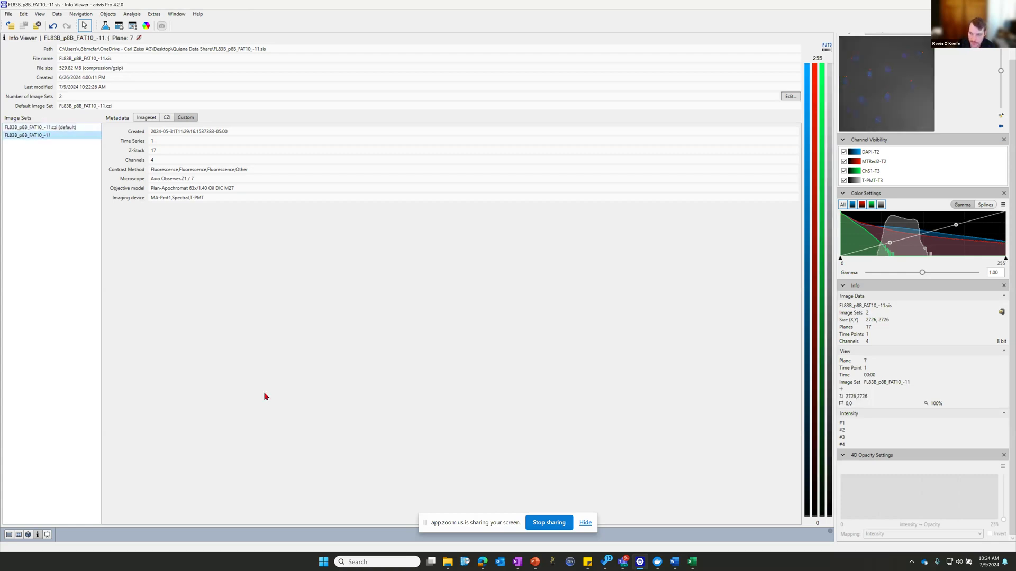
Step: Generate a maximum projection over Z planes 1 to 17 in the Projection Viewer, and regenerate it with the T-PMT-T3 channel hidden
click(47, 534)
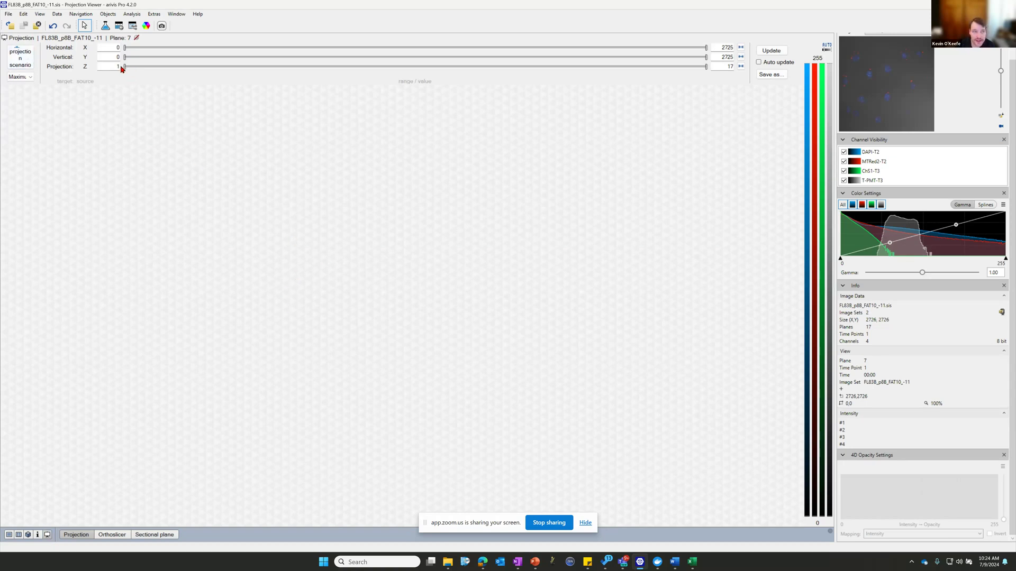
click(784, 51)
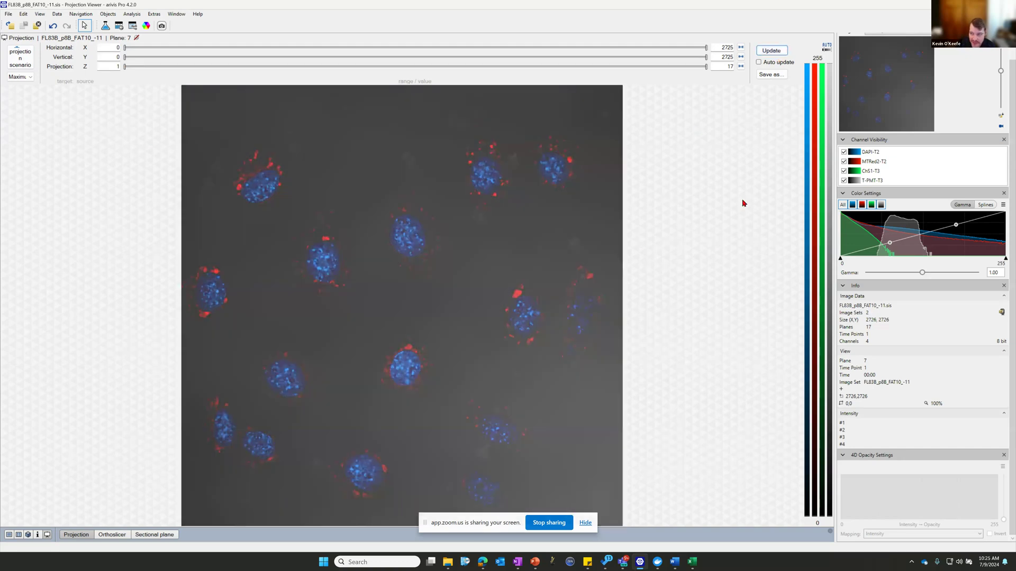
click(844, 180)
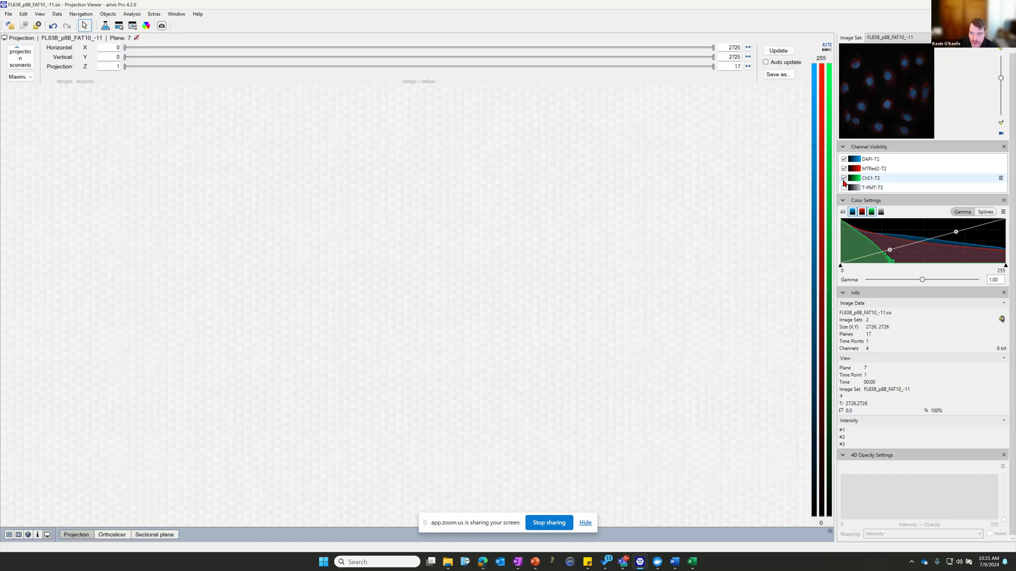
click(792, 51)
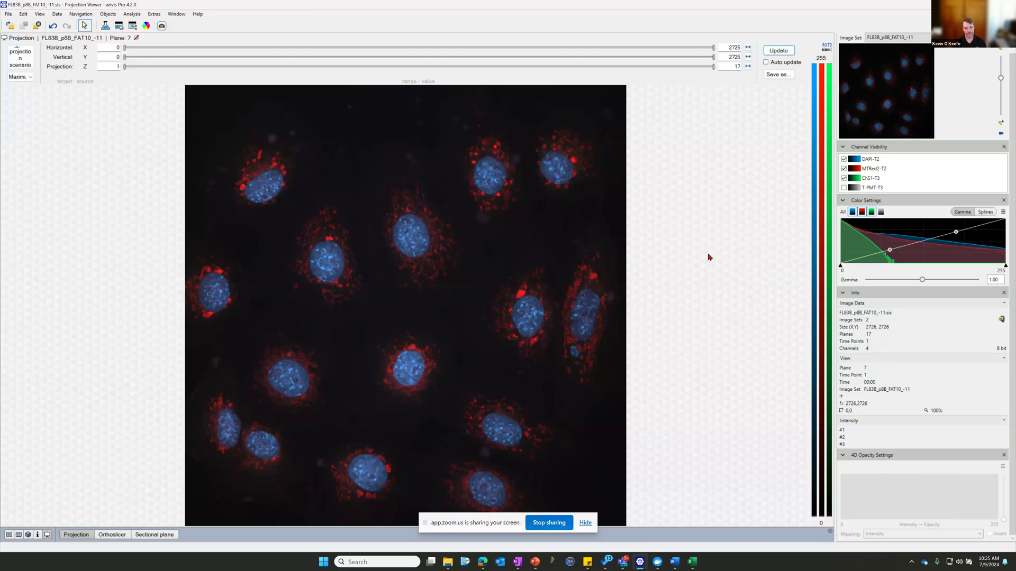
Step: Render the X-Y orthoslice over Z and the manual sectional plane, and check the 3D plane options
click(113, 535)
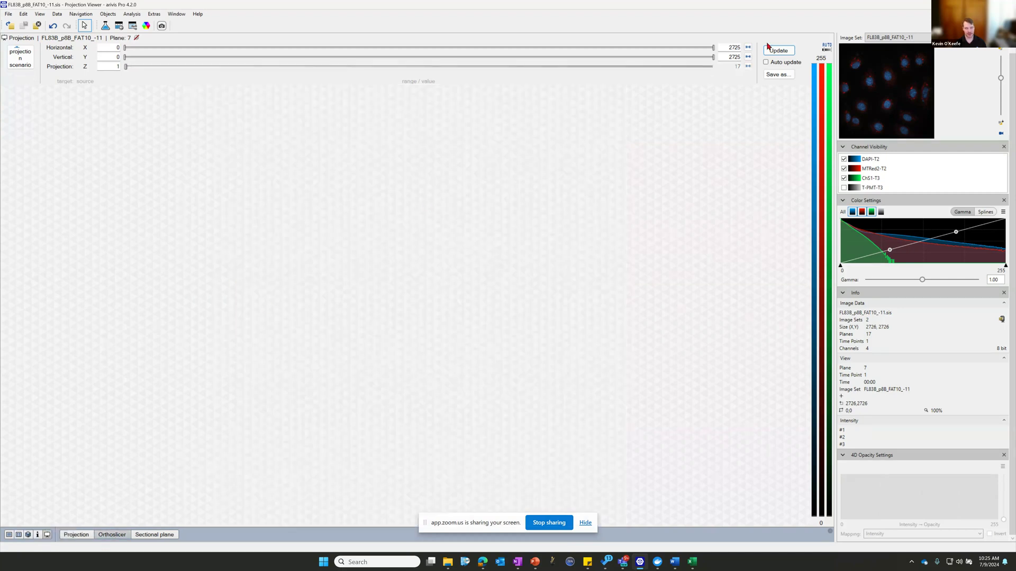
click(781, 52)
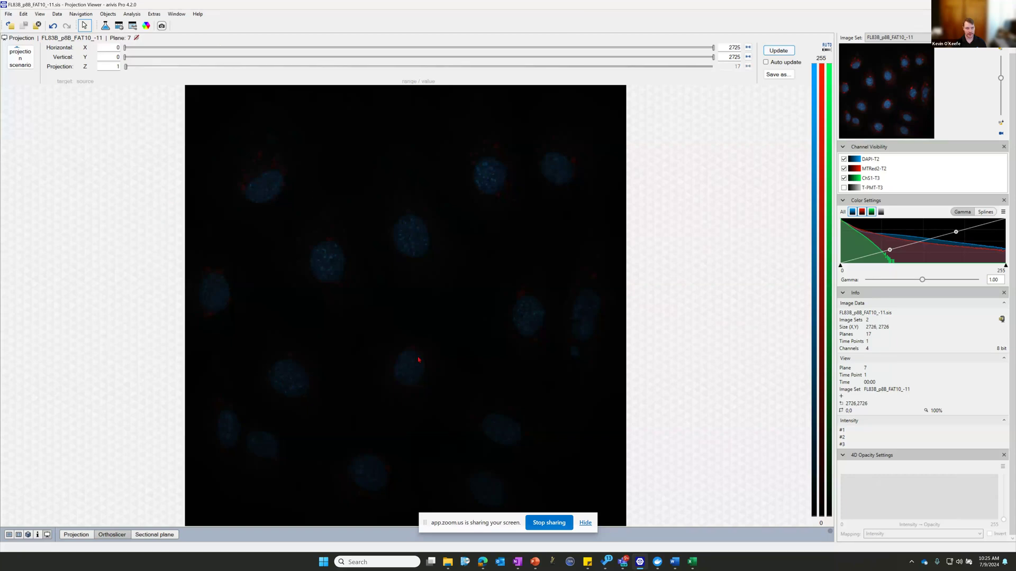
click(159, 535)
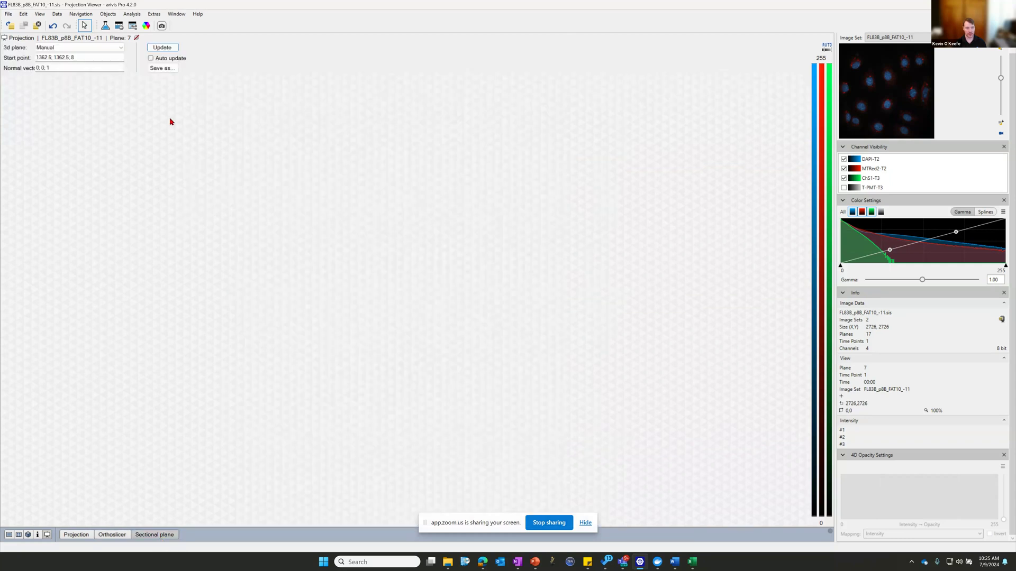
click(164, 50)
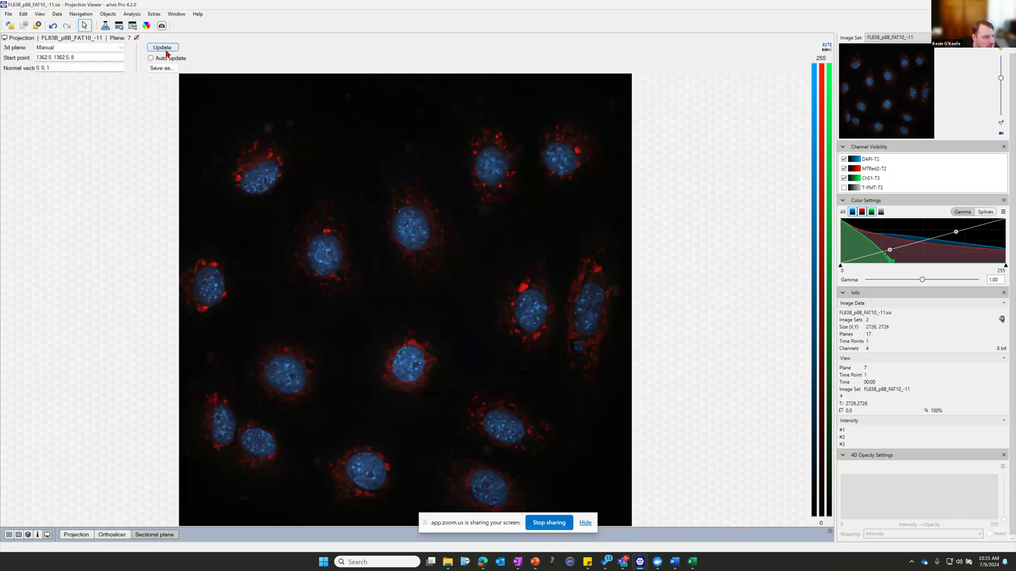
click(90, 50)
click(90, 56)
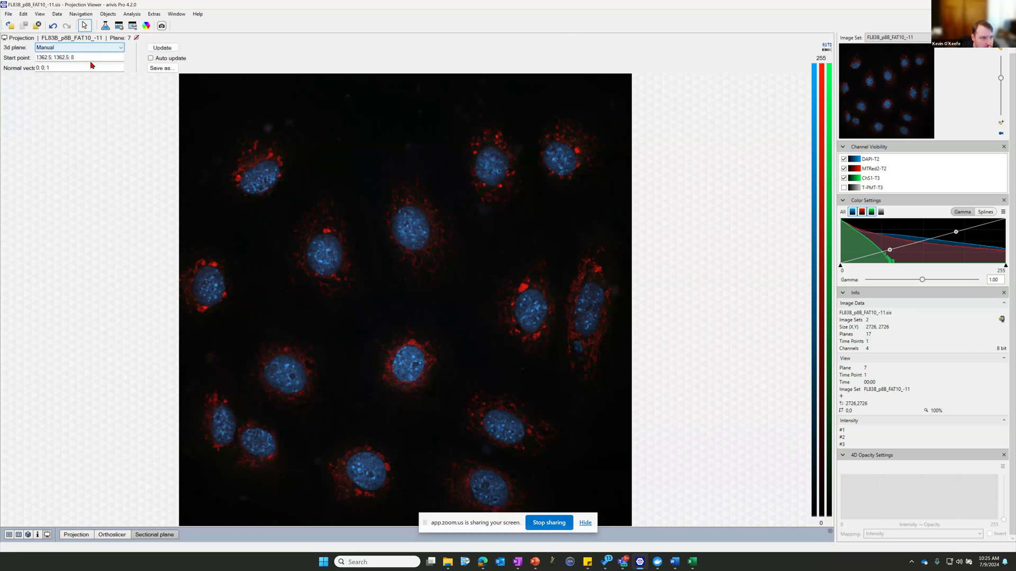
Step: Render an X-Z slice over Y in the Orthoslicer, move the navigator to plane 15 and review the projection scenarios
click(108, 536)
click(125, 49)
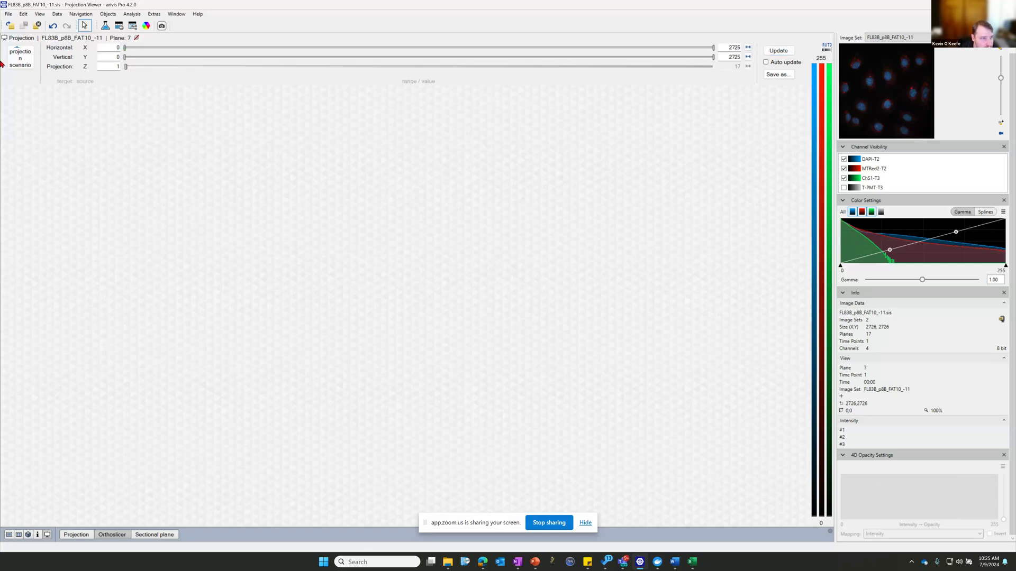
click(20, 58)
click(31, 83)
click(785, 51)
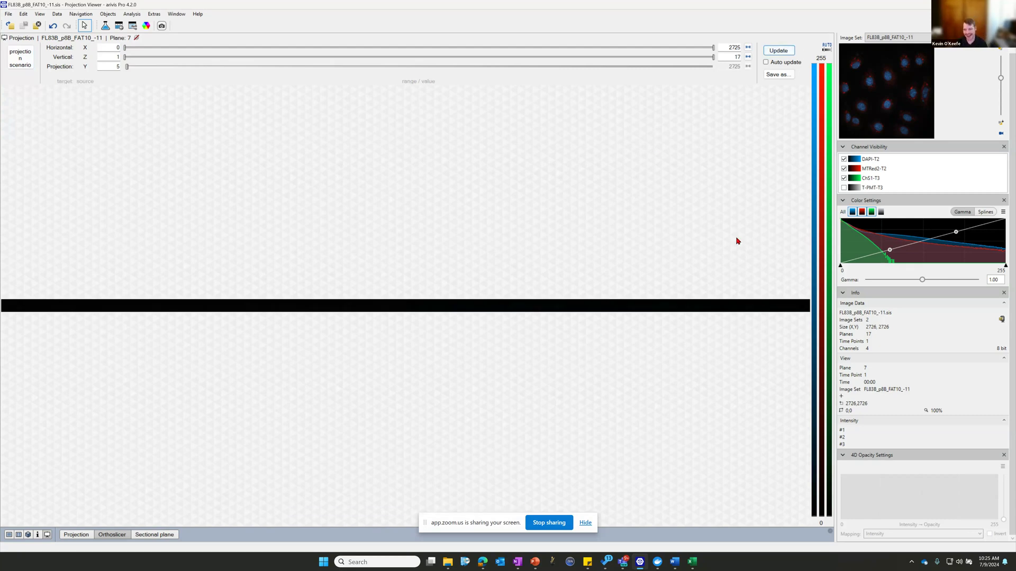
click(1001, 79)
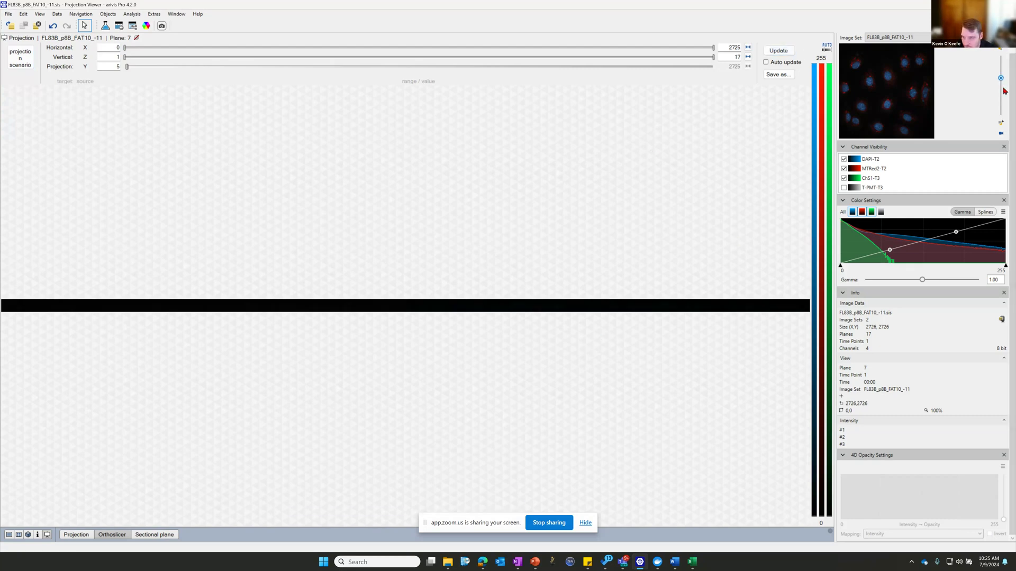
scroll(1003, 89, down, 8)
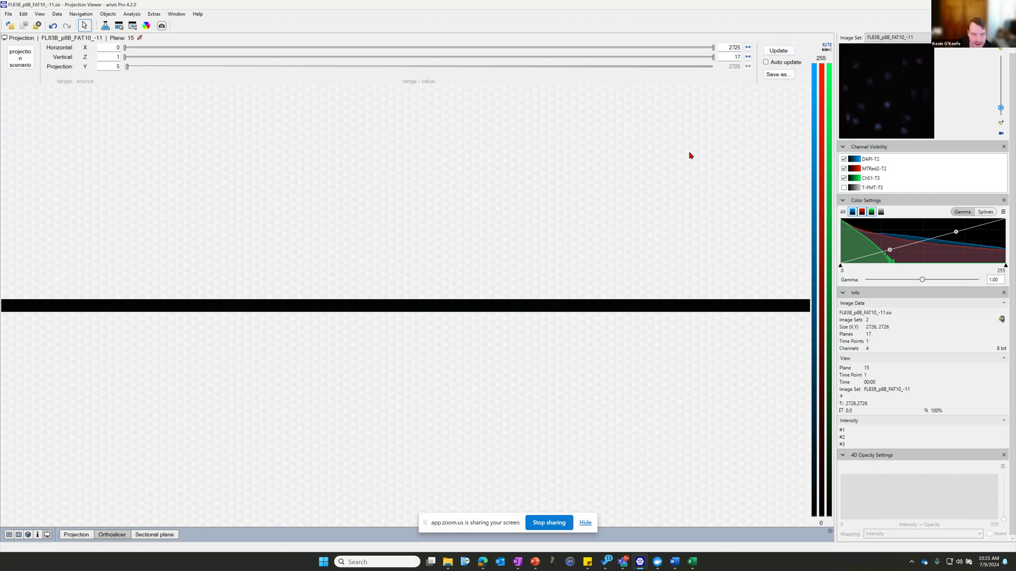
click(21, 58)
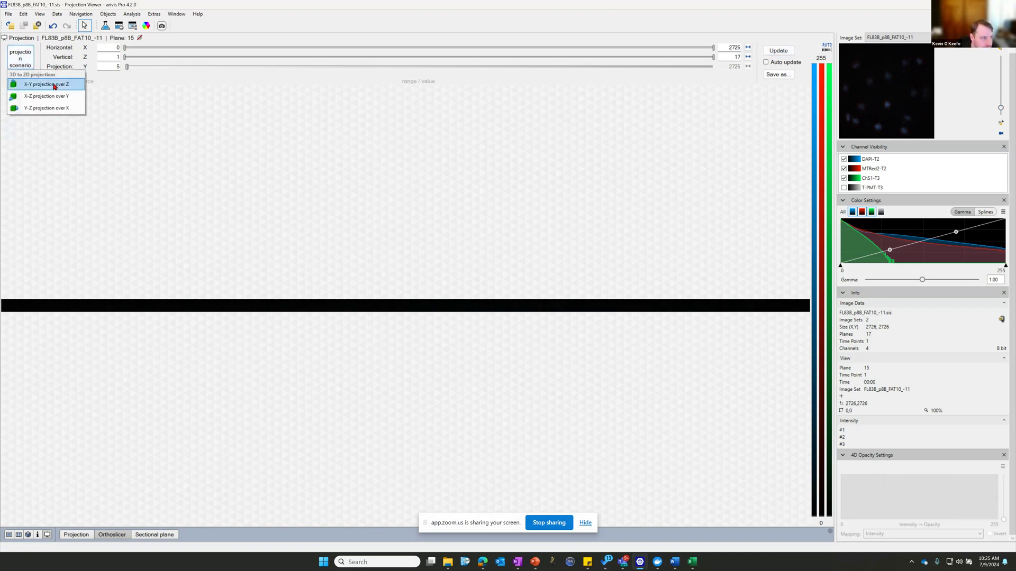
click(300, 133)
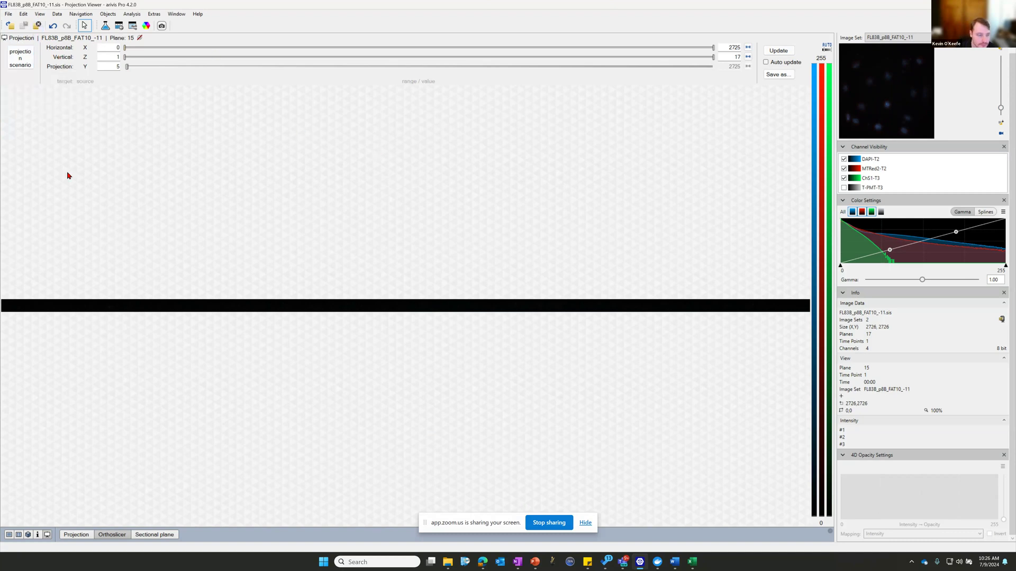
Step: Return to the 2D Viewer and compare the image with and without the T-PMT-T3 channel
click(13, 537)
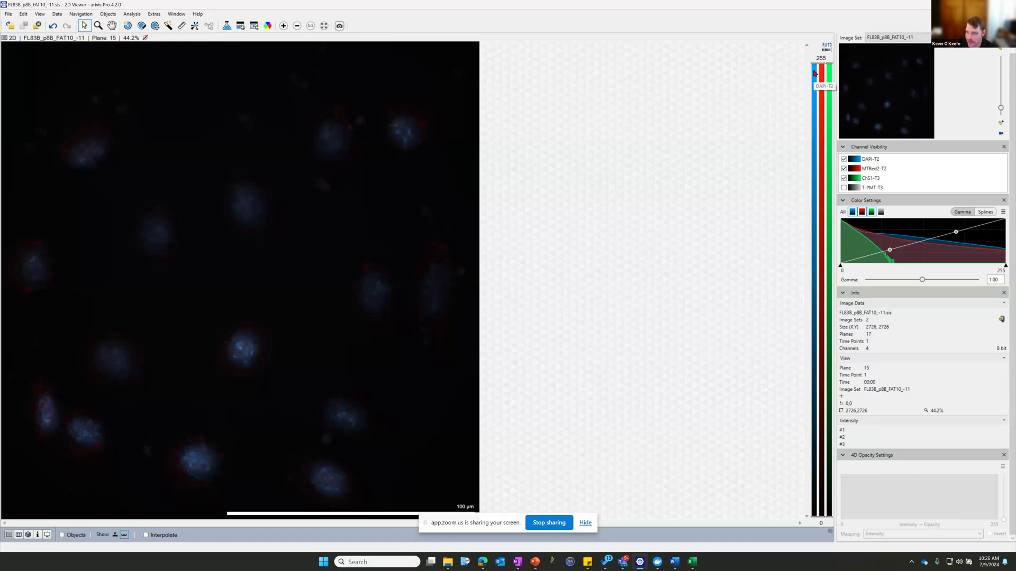
click(843, 188)
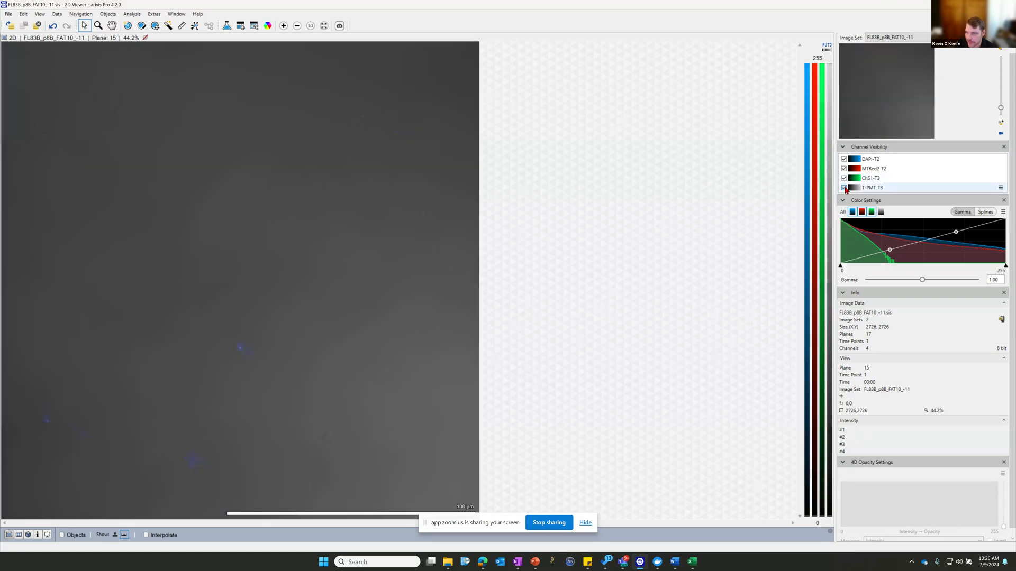
click(844, 188)
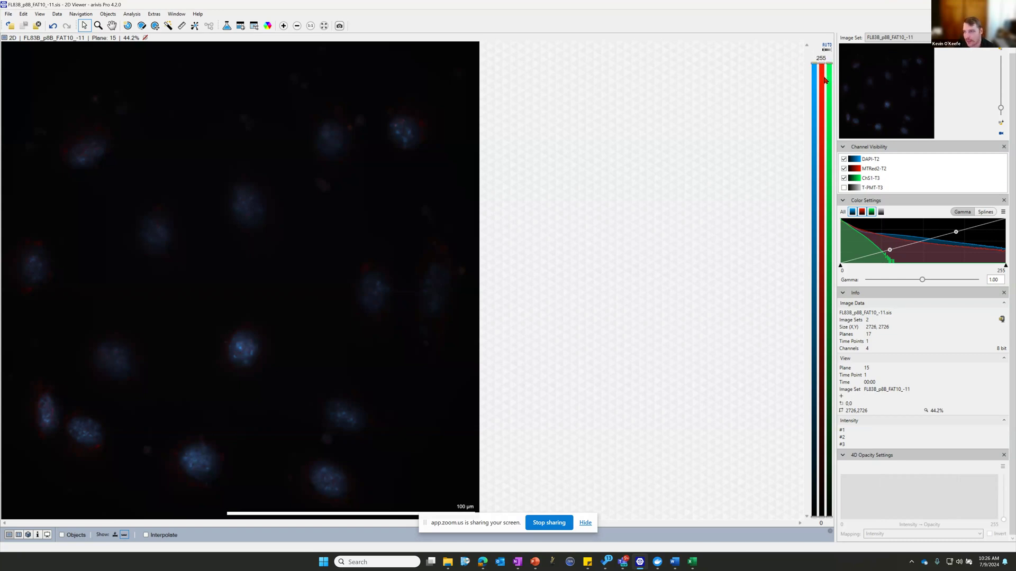
Step: Calculate the auto color range on plane 17, and recalculate it on plane 6
mouse_move(822, 68)
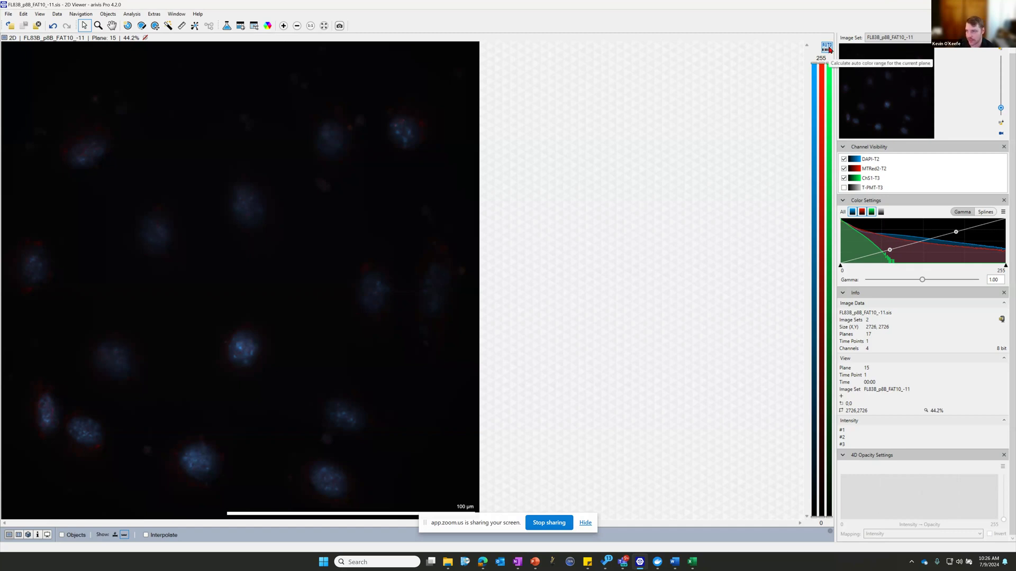
click(1001, 113)
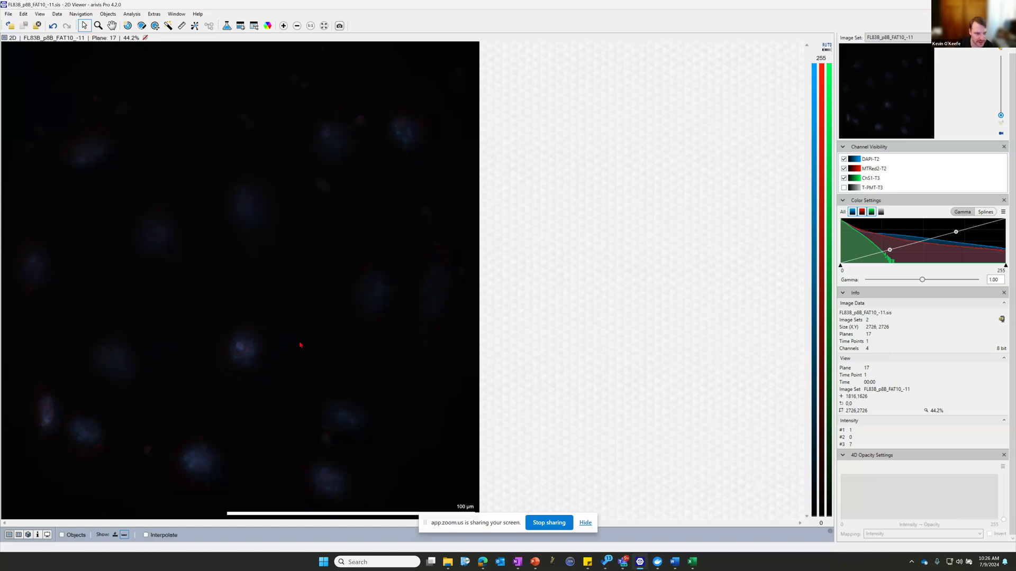
click(826, 46)
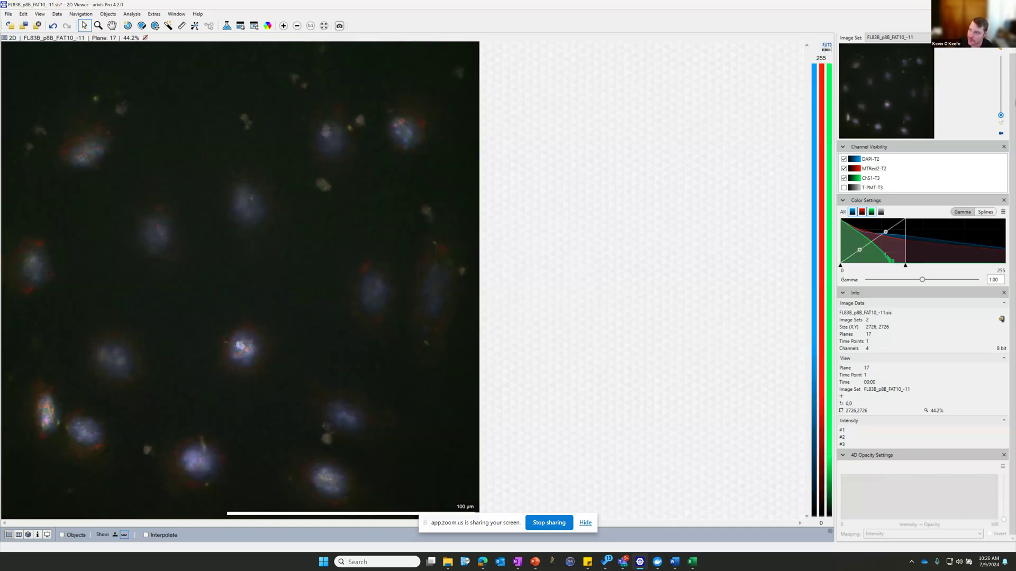
drag(1002, 116, 1000, 75)
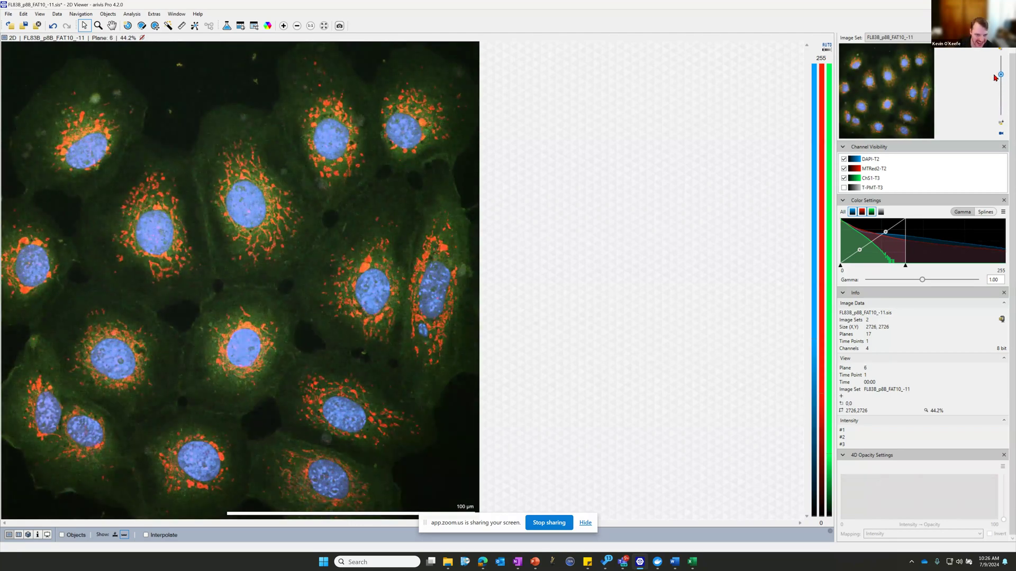
click(827, 48)
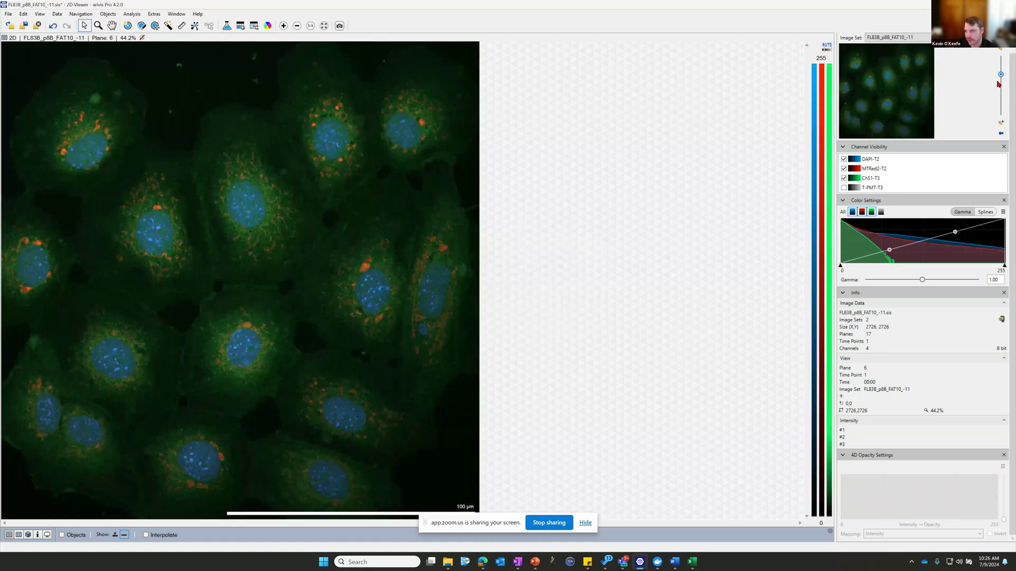
Step: Go to plane 9 and adjust the upper color range limits of the visible channels
drag(1002, 76, 1001, 87)
drag(807, 73, 821, 287)
key(ctrl+z)
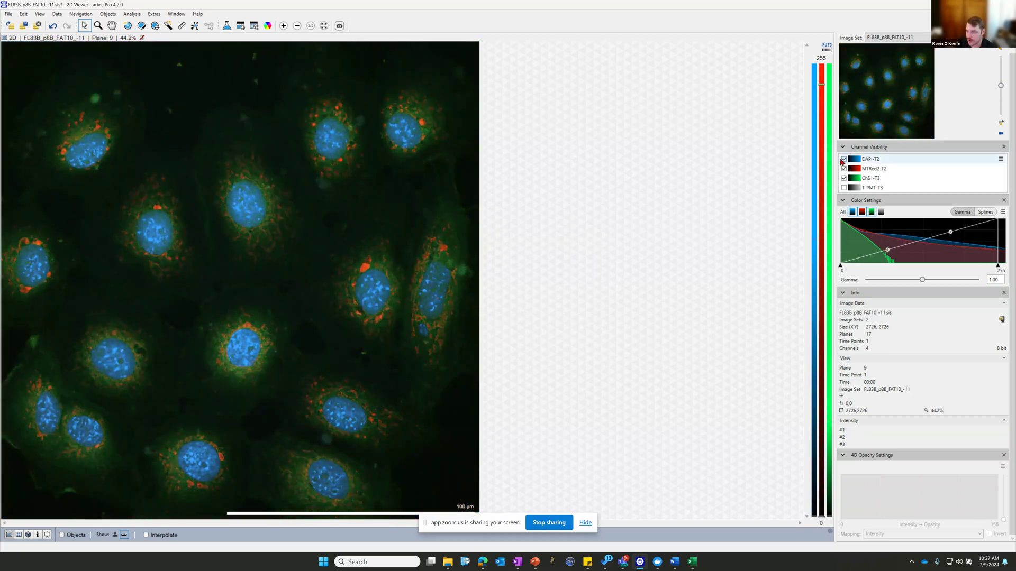
Step: Hide the DAPI-T2 and MTRed2-T2 channels and lower the upper color limit of ChS1-T3 to about 37
click(844, 159)
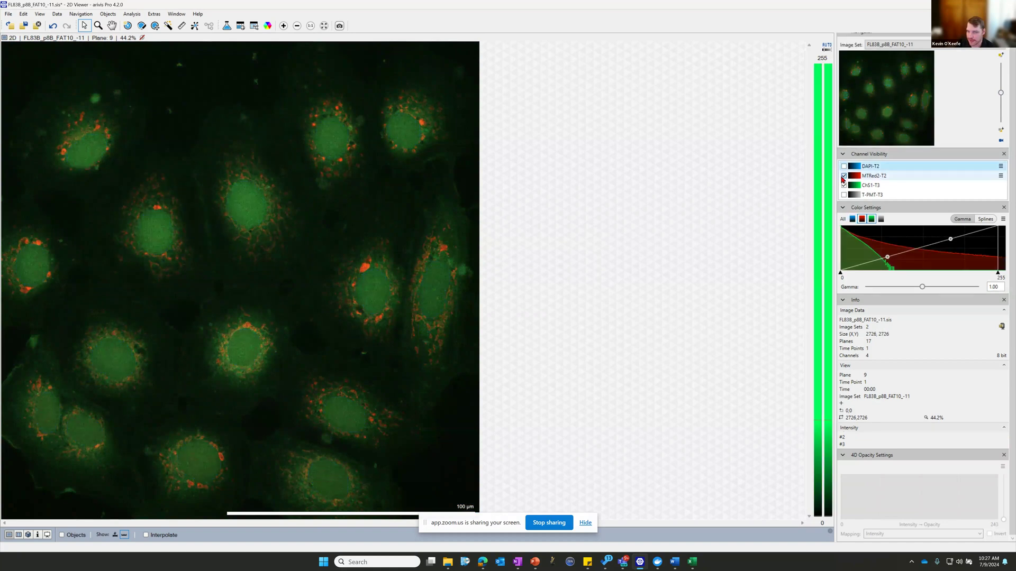
click(844, 169)
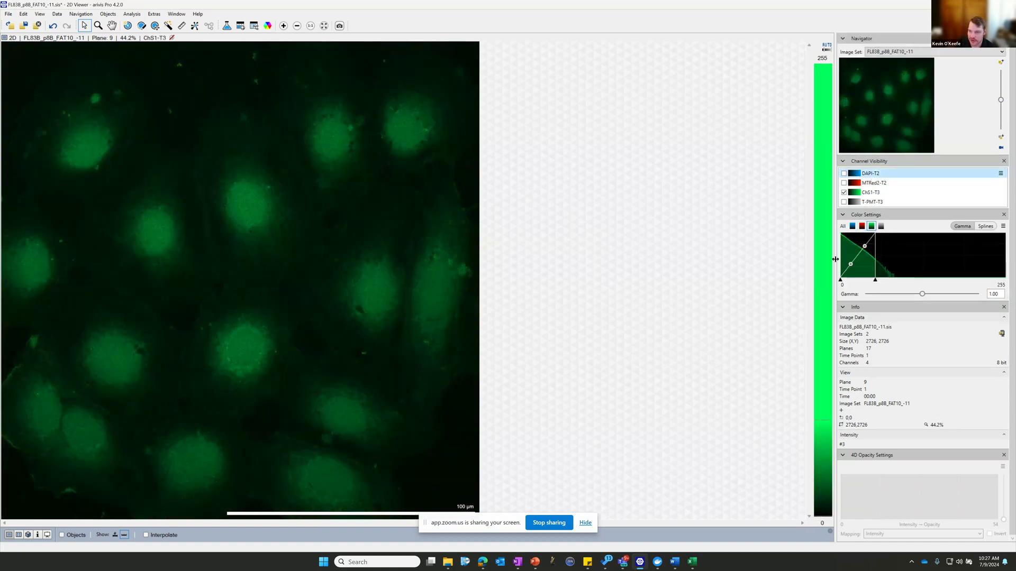
mouse_move(828, 419)
mouse_down()
mouse_move(829, 343)
mouse_move(829, 497)
mouse_move(830, 409)
mouse_up()
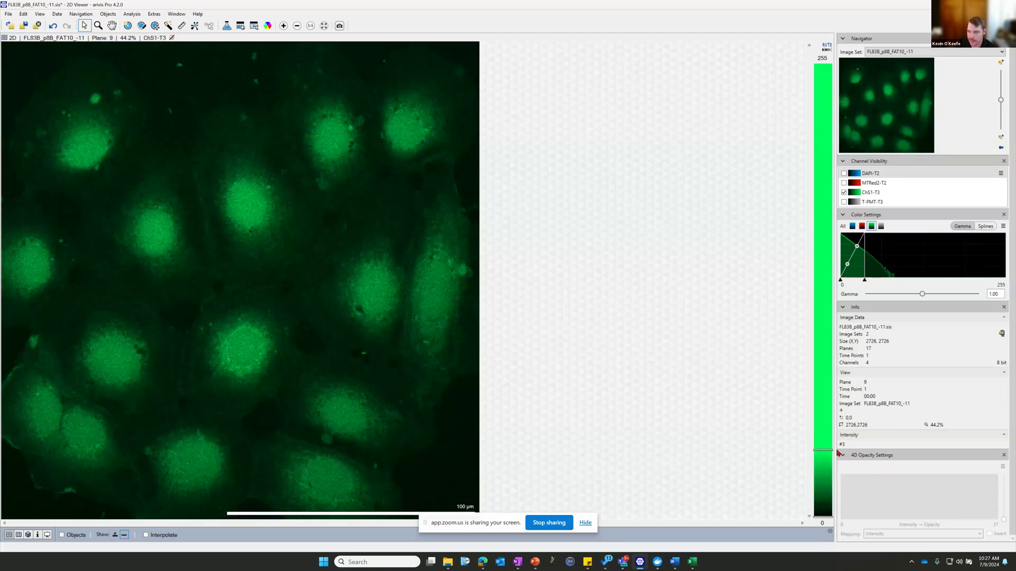
Step: Show the MTRed2-T2 and DAPI-T2 channels together with ChS1-T3 again
click(844, 183)
click(844, 173)
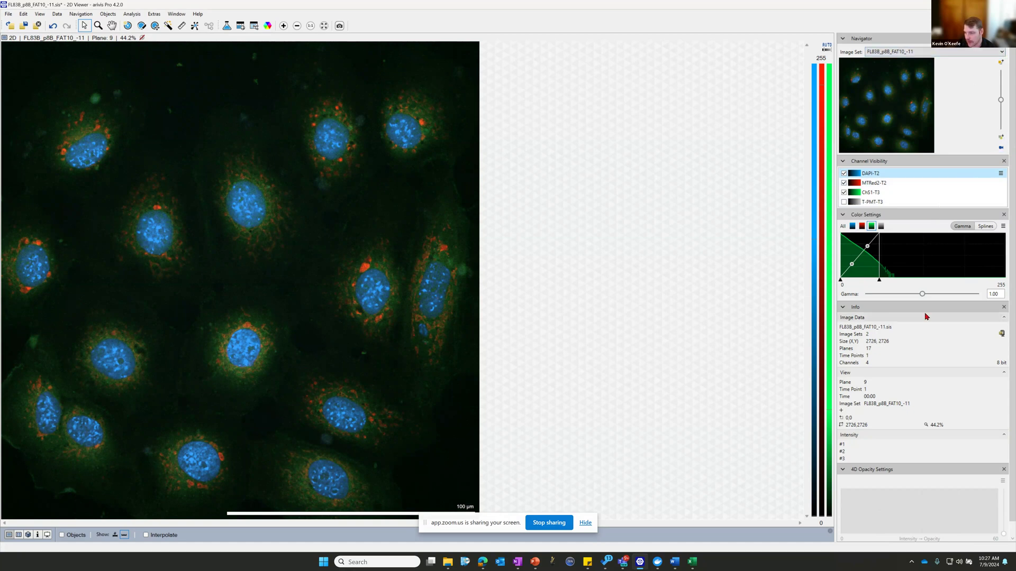
Step: Check which additional view, data, navigation and 4D panels can be added to the side area
scroll(947, 361, down, 1)
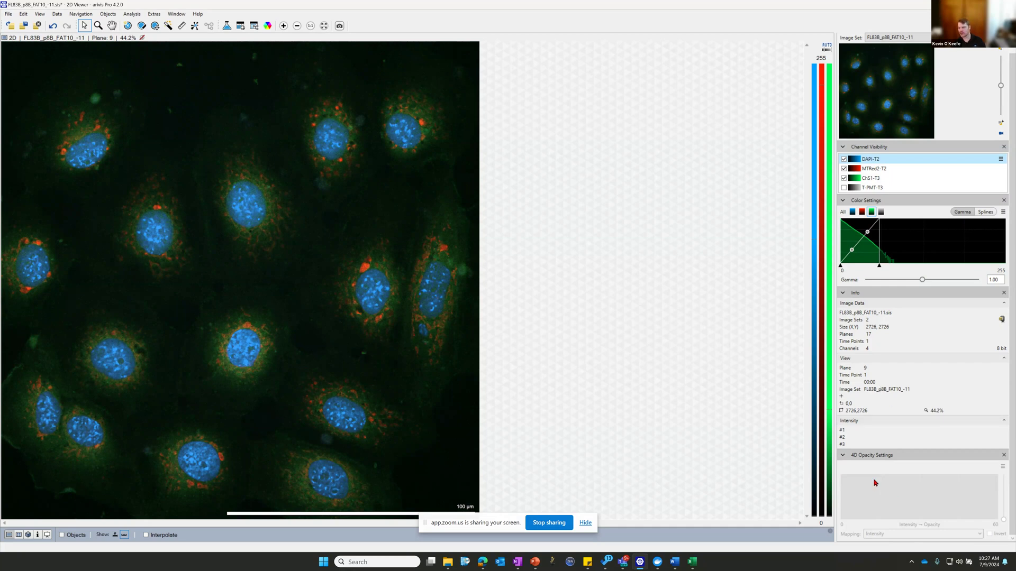
right_click(889, 464)
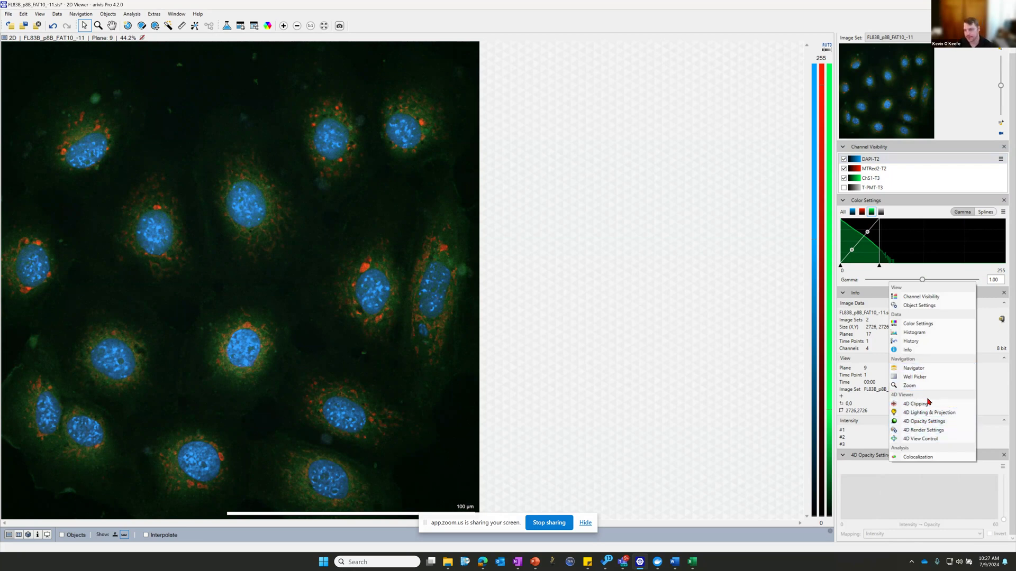
click(770, 407)
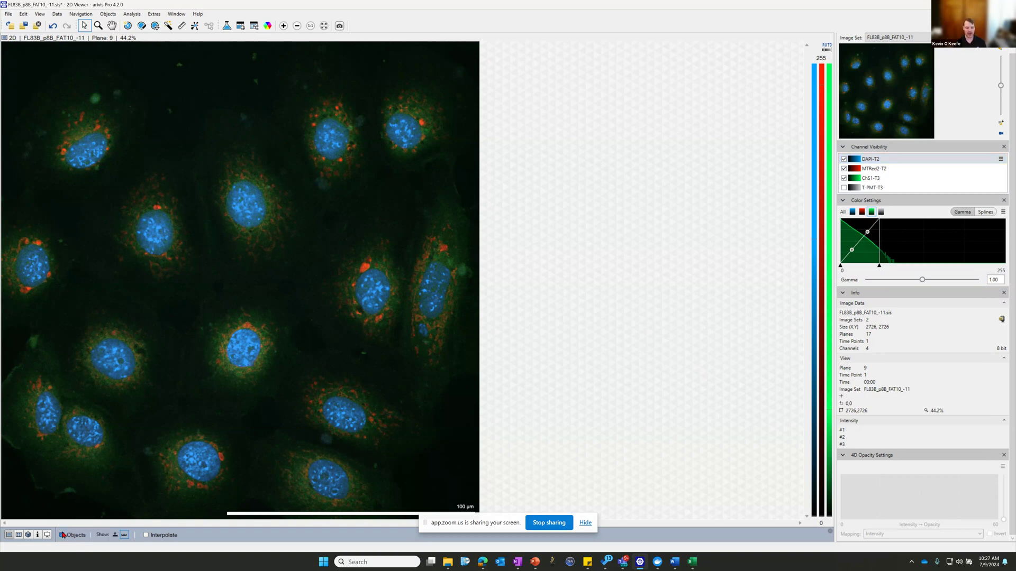
Step: Open the analysis pipeline and view the Objects table for the current image set
click(227, 26)
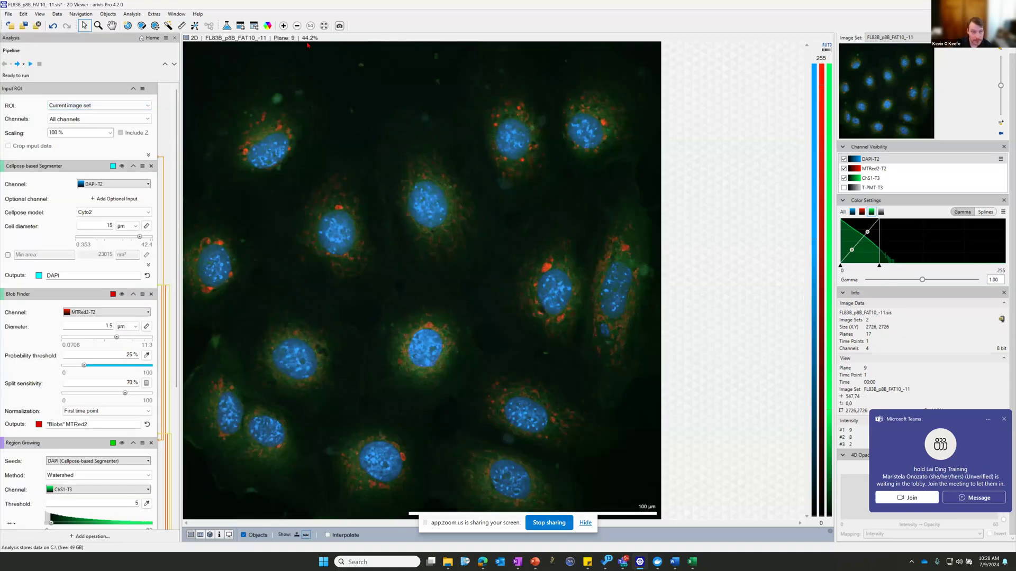
click(245, 29)
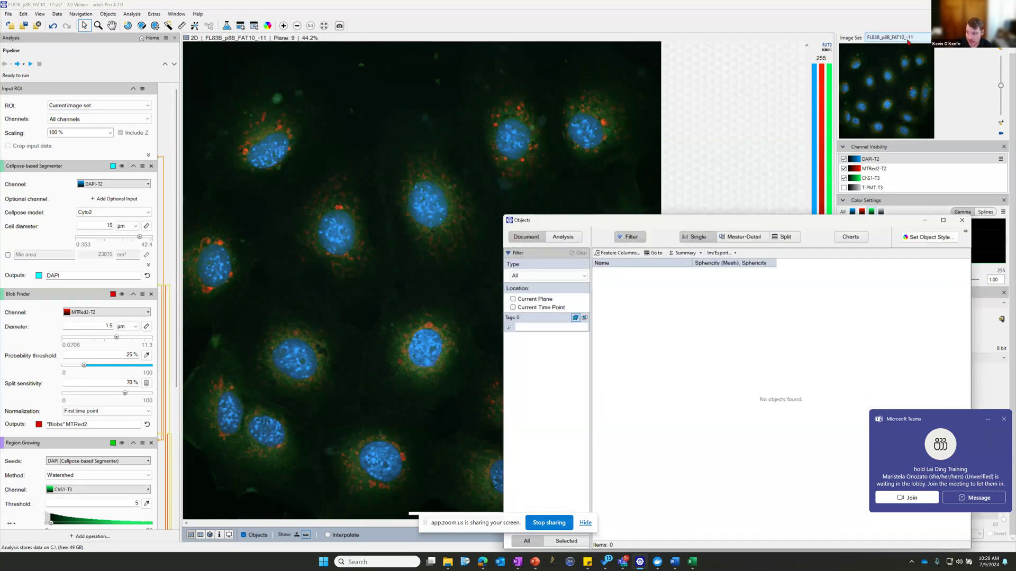
Step: Switch the displayed image set to FL83B_p8B_FAT10_-11.czi (default)
click(908, 38)
click(909, 38)
click(908, 38)
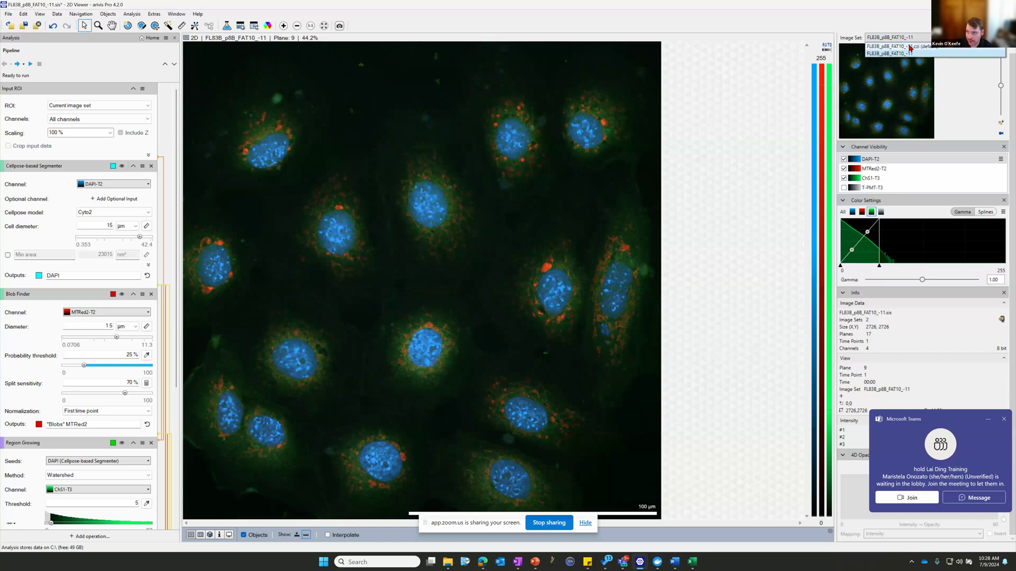
click(910, 47)
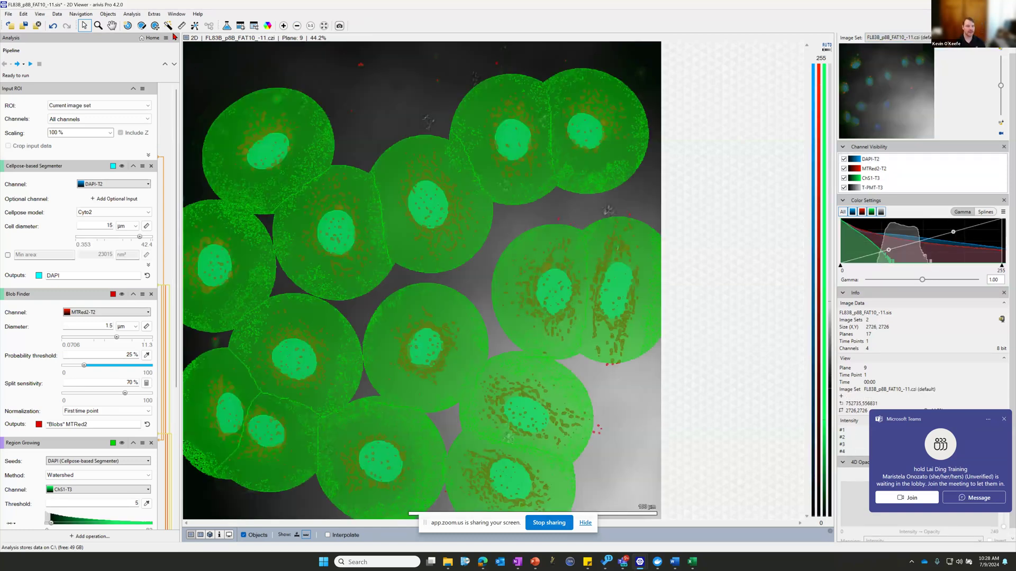
Step: Hide the segmented objects in the 2D Viewer and dismiss the screen-sharing notice
click(252, 535)
click(252, 535)
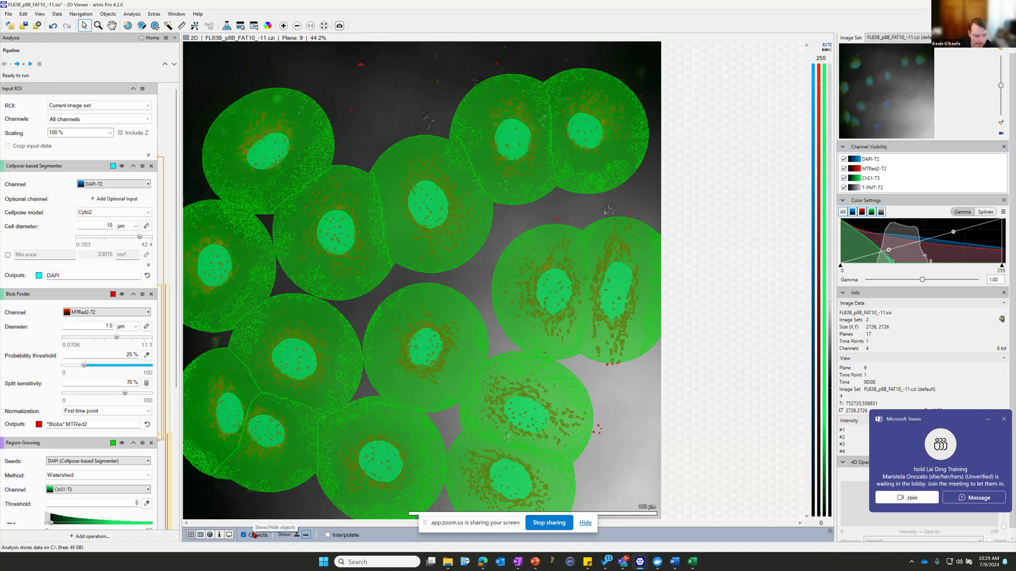
click(255, 536)
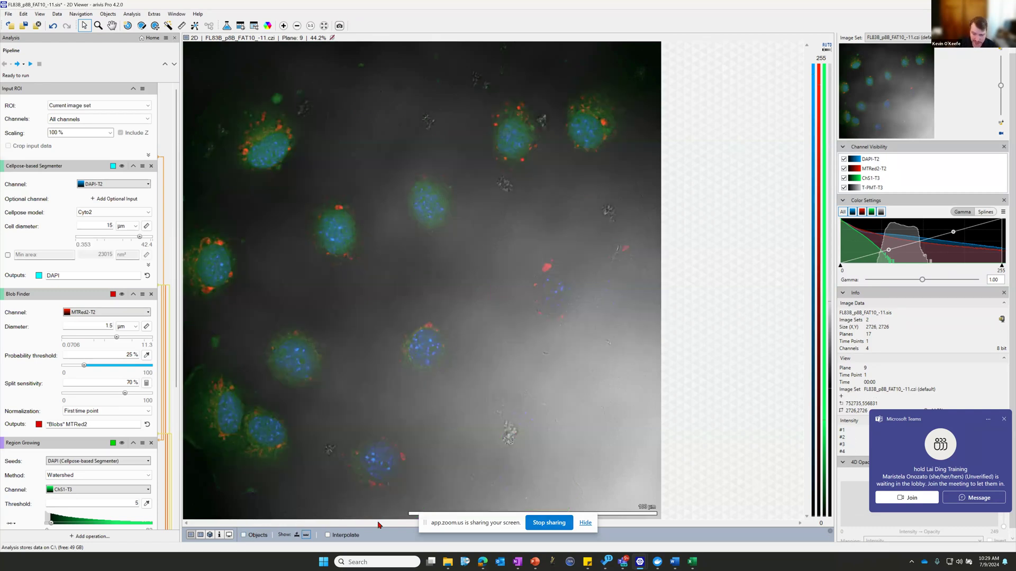
click(585, 525)
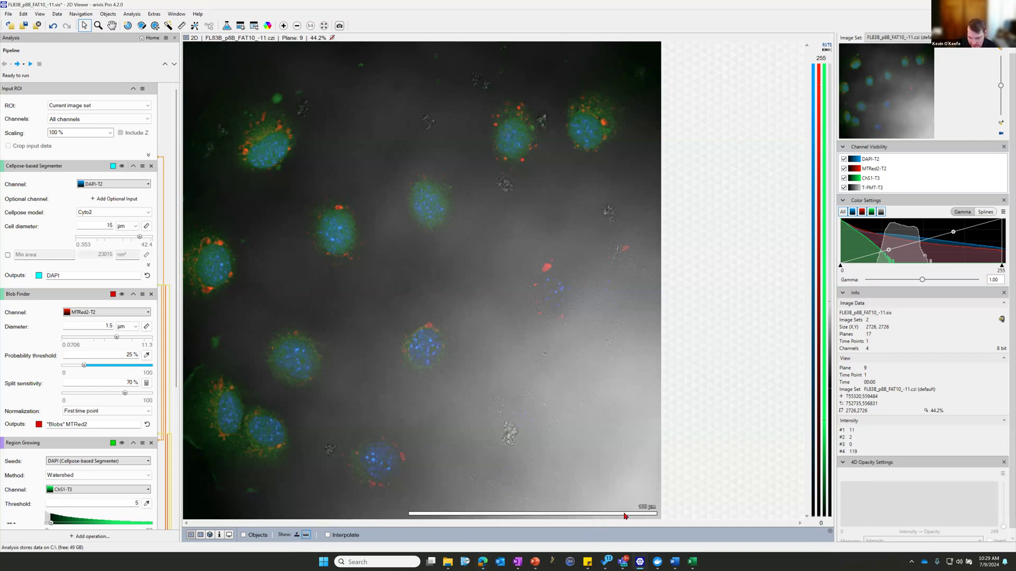
Step: Toggle the scale bar and the time point slider overlays on the image, restoring their initial display
click(307, 535)
click(306, 535)
click(307, 535)
click(307, 535)
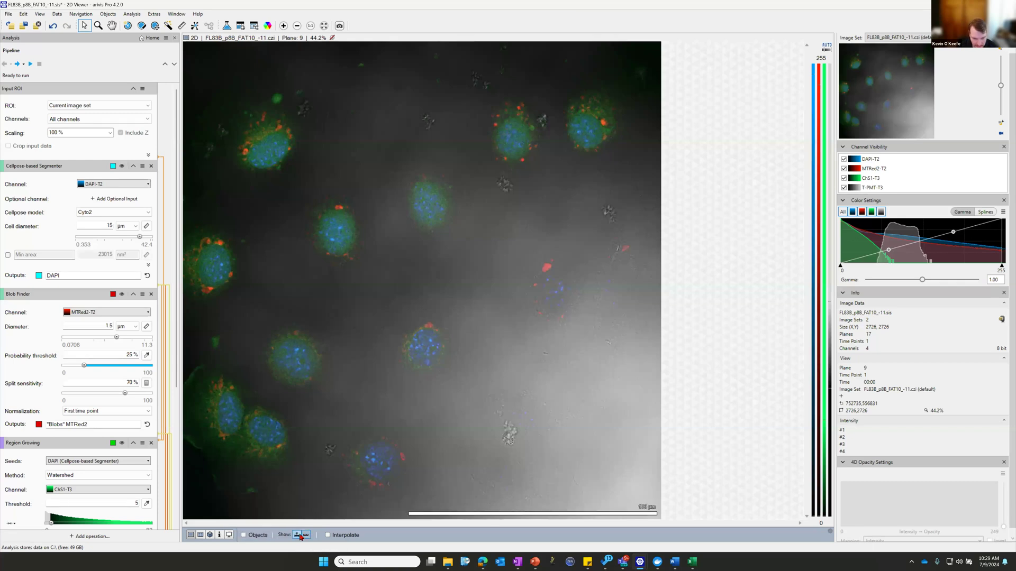
click(299, 534)
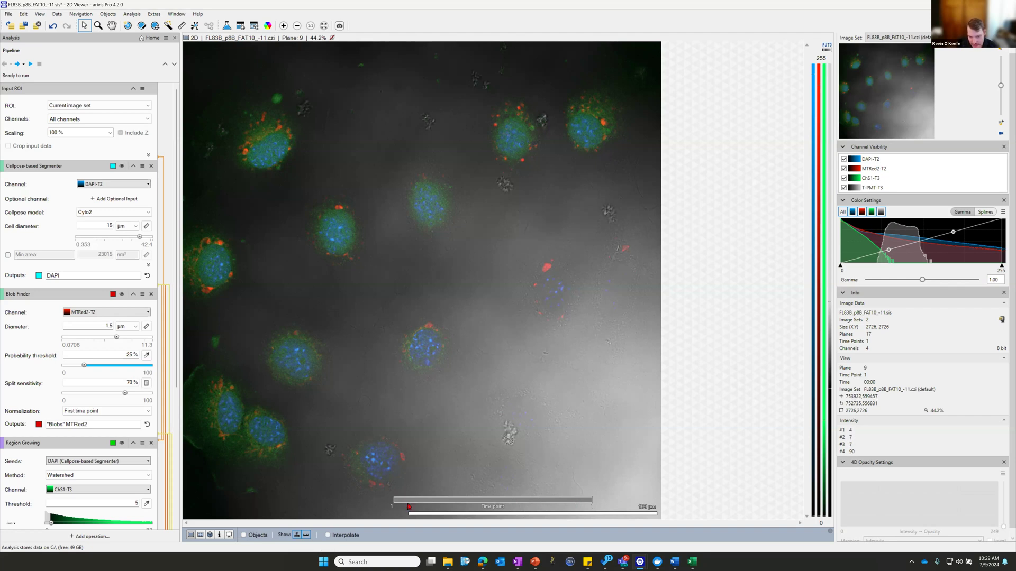
click(299, 535)
Step: Turn on interpolation, inspect the smoothed pixels near a cell edge, and turn interpolation off again
click(328, 536)
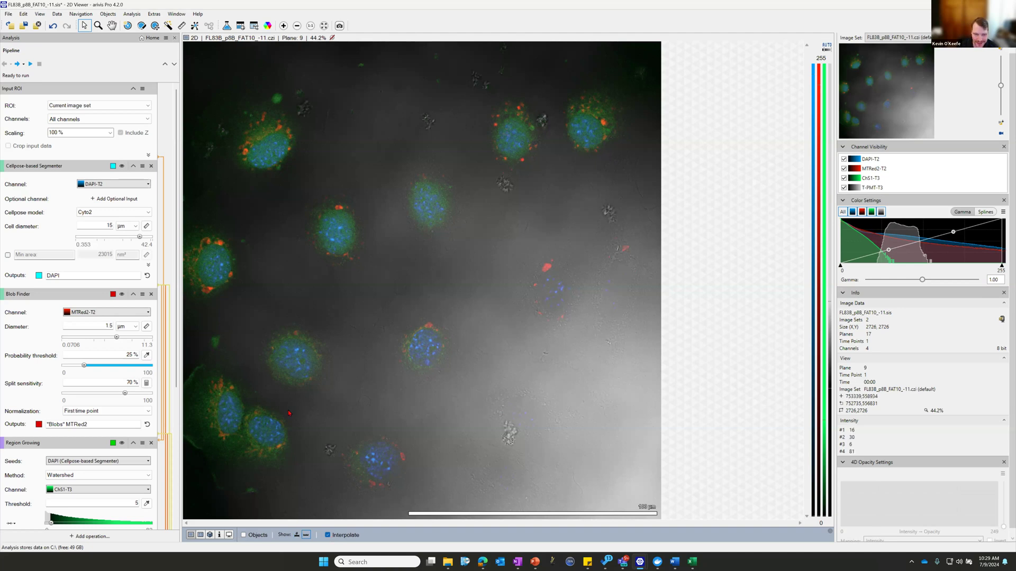
scroll(344, 285, up, 10)
scroll(344, 284, up, 5)
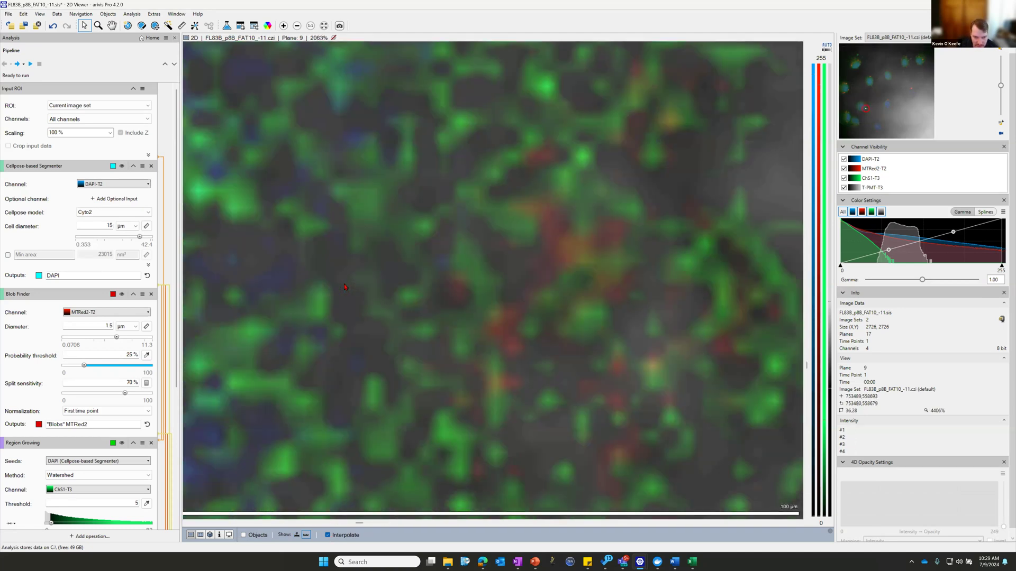
scroll(478, 243, up, 2)
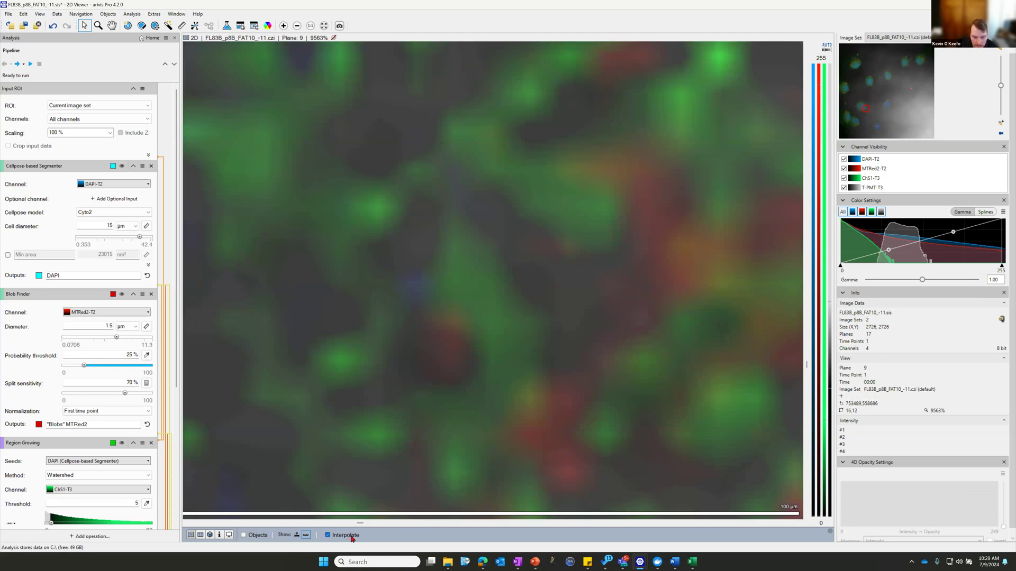
click(327, 535)
Step: Examine the uninterpolated pixels of a nucleus and its surroundings at several magnifications using the pan tool
scroll(515, 279, down, 5)
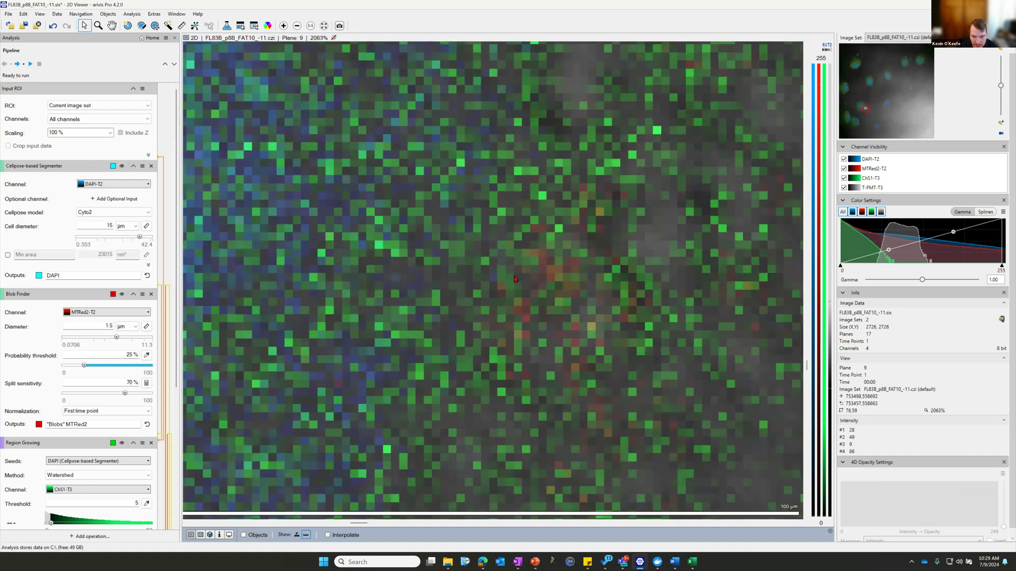
scroll(515, 279, down, 7)
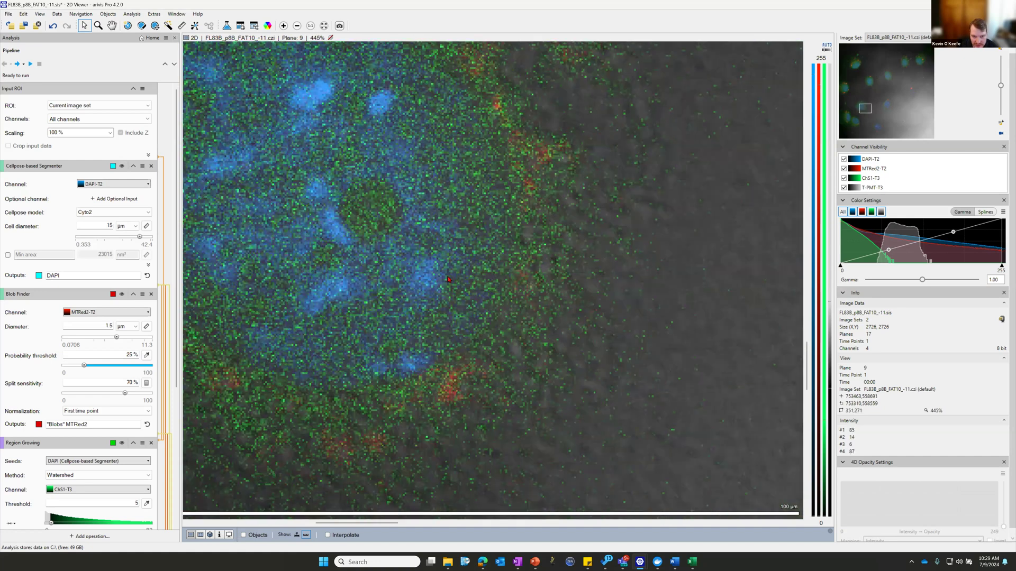
scroll(392, 249, up, 2)
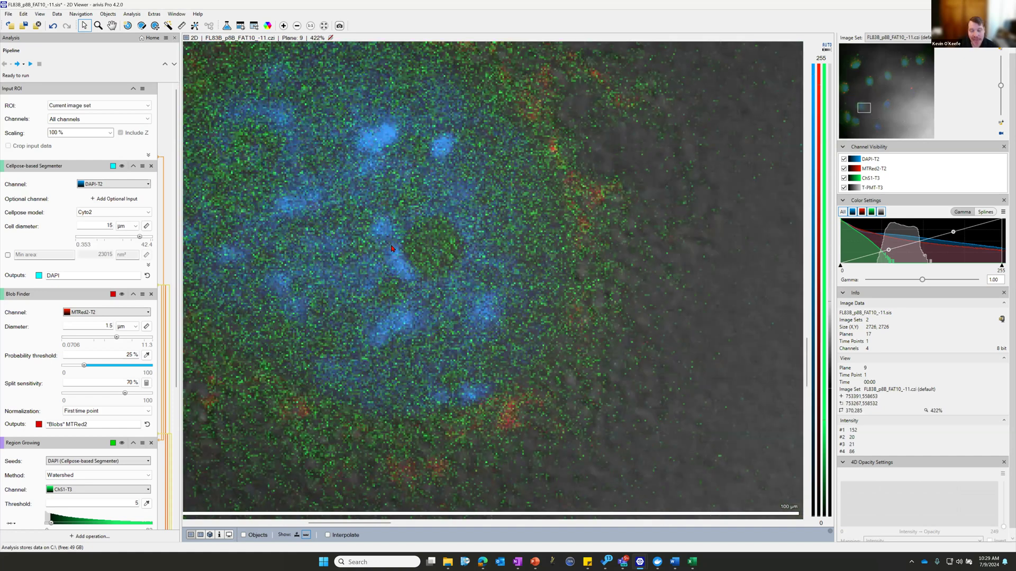
scroll(391, 249, up, 5)
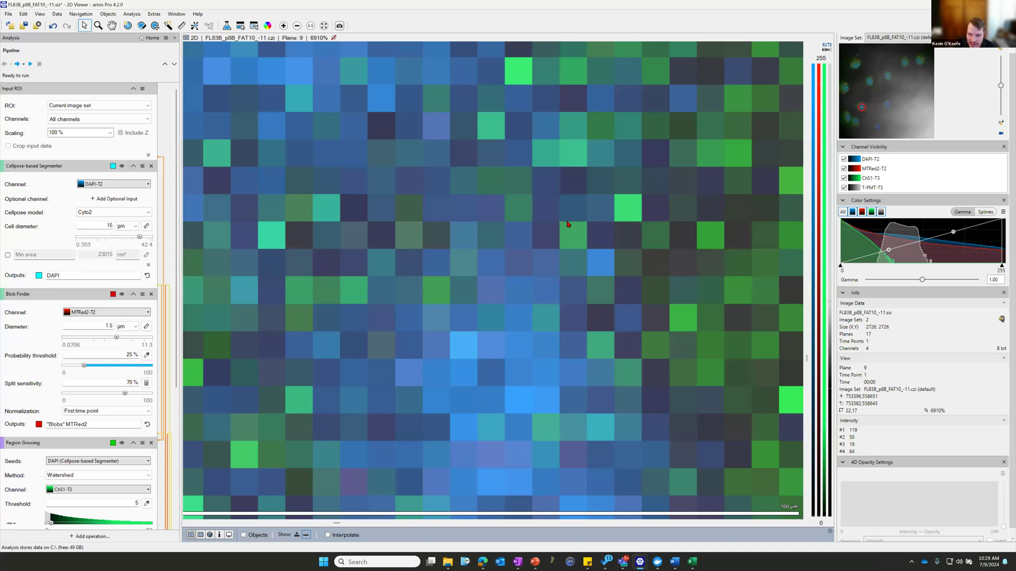
scroll(567, 224, down, 3)
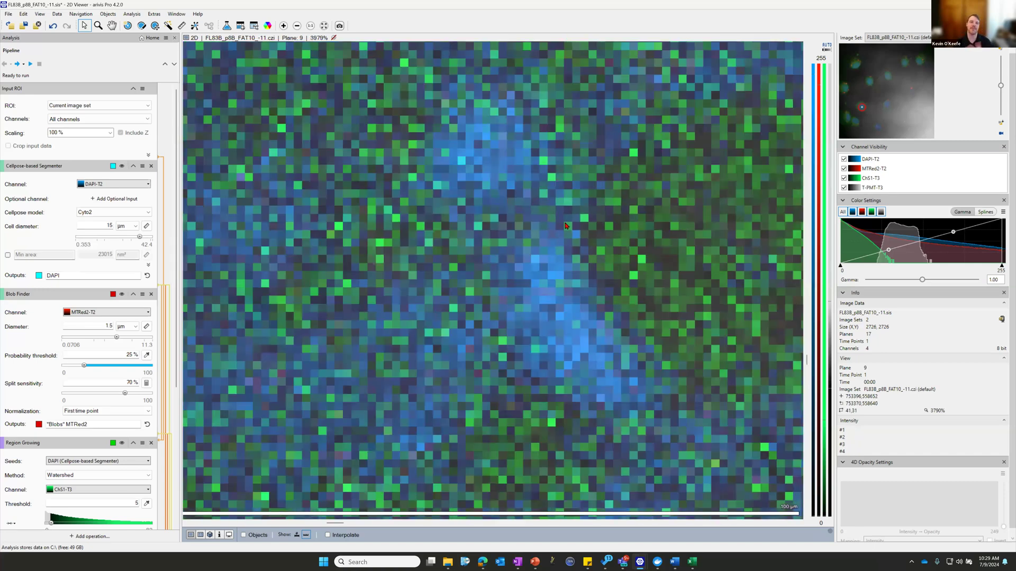
scroll(565, 226, down, 10)
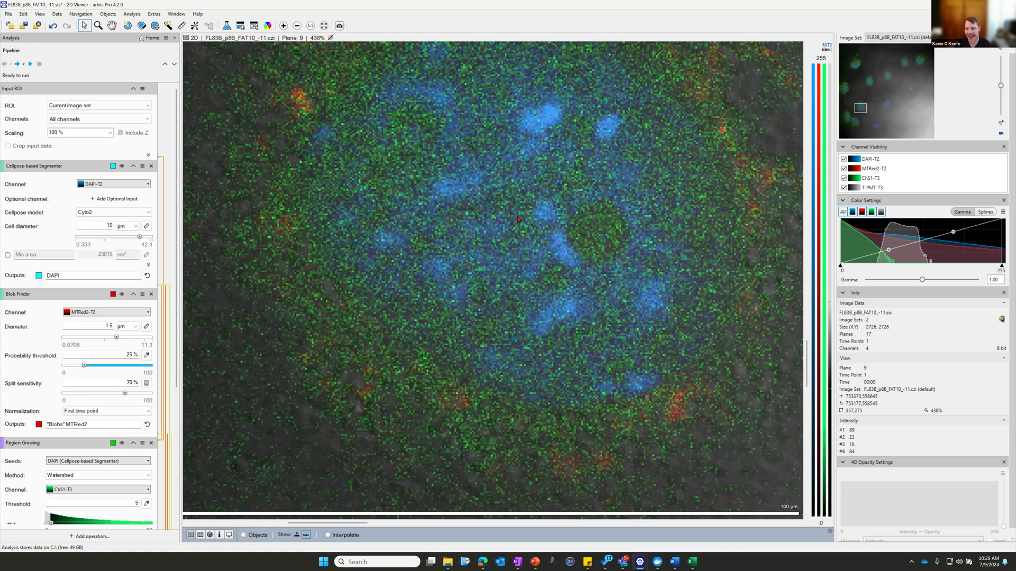
key(h)
scroll(517, 294, up, 14)
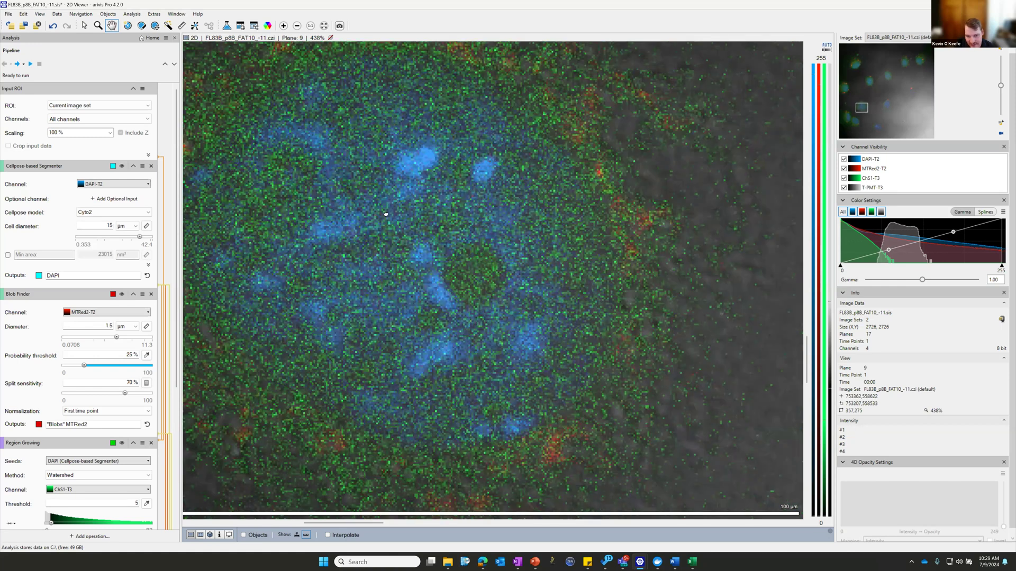
scroll(533, 279, down, 10)
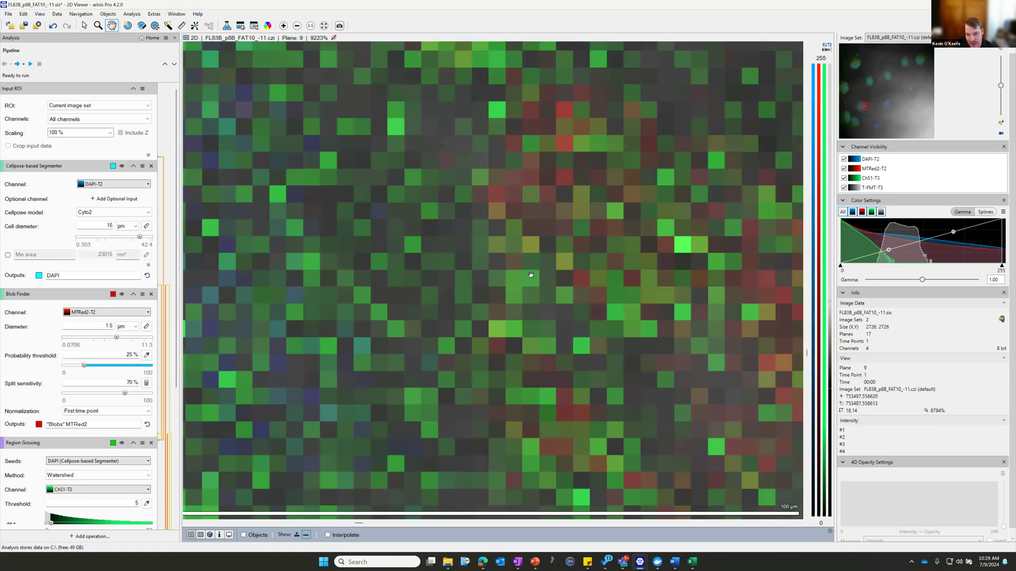
scroll(533, 272, down, 10)
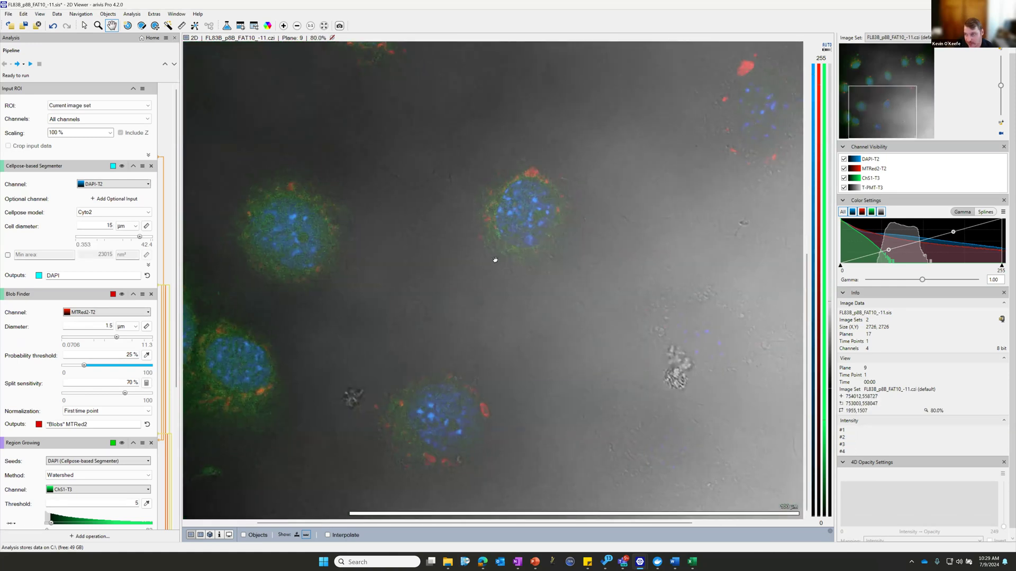
Step: Hide the T-PMT-T3, MTRed2-T2 and ChS1-T3 channels so that only DAPI-T2 is displayed
click(844, 188)
click(844, 168)
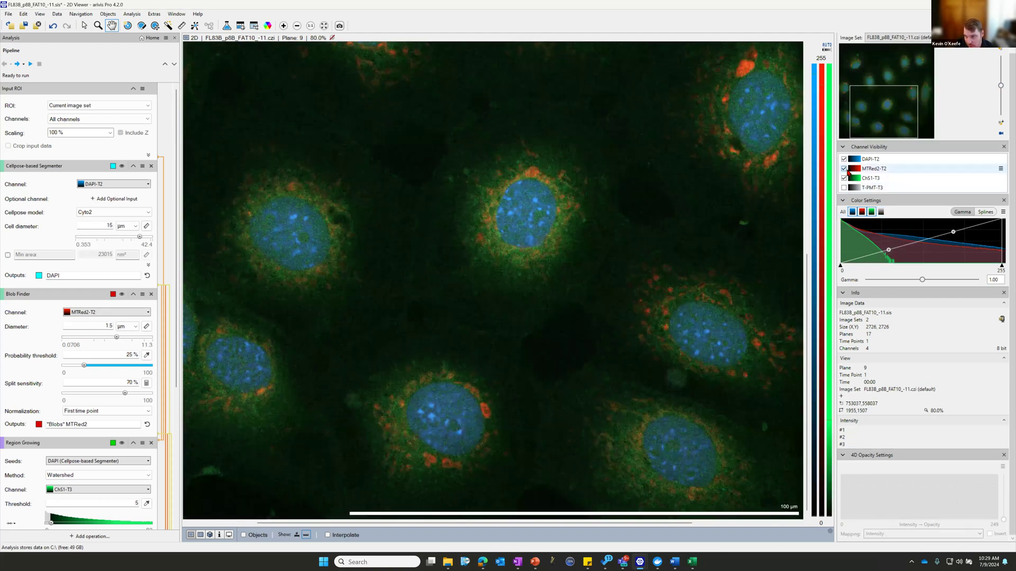
click(844, 185)
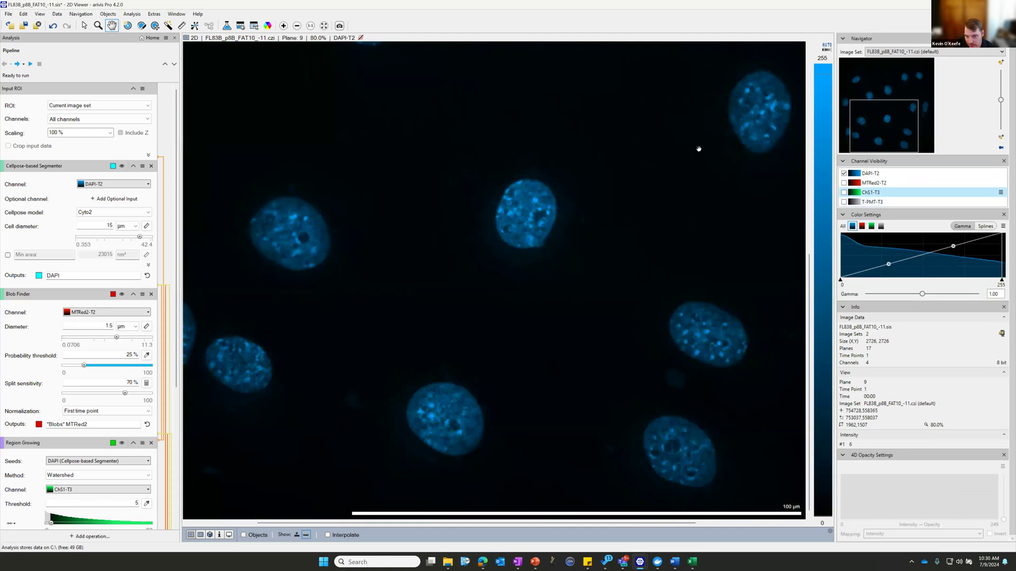
Step: Create an object around a bright DAPI spot on plane 9 with the Draw Objects tool and show the objects
drag(319, 250, 396, 247)
scroll(396, 247, up, 12)
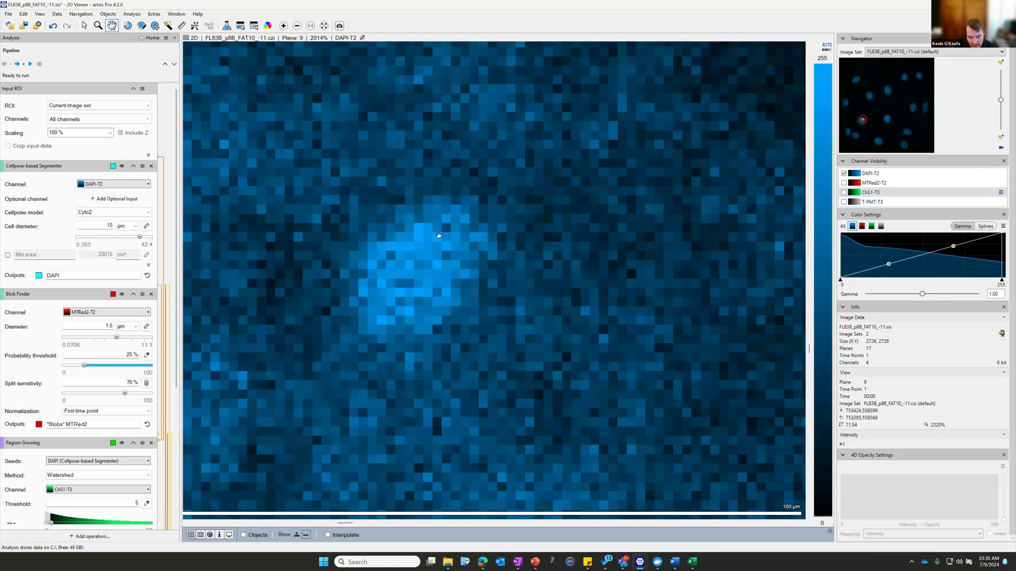
drag(438, 235, 499, 242)
scroll(499, 243, up, 1)
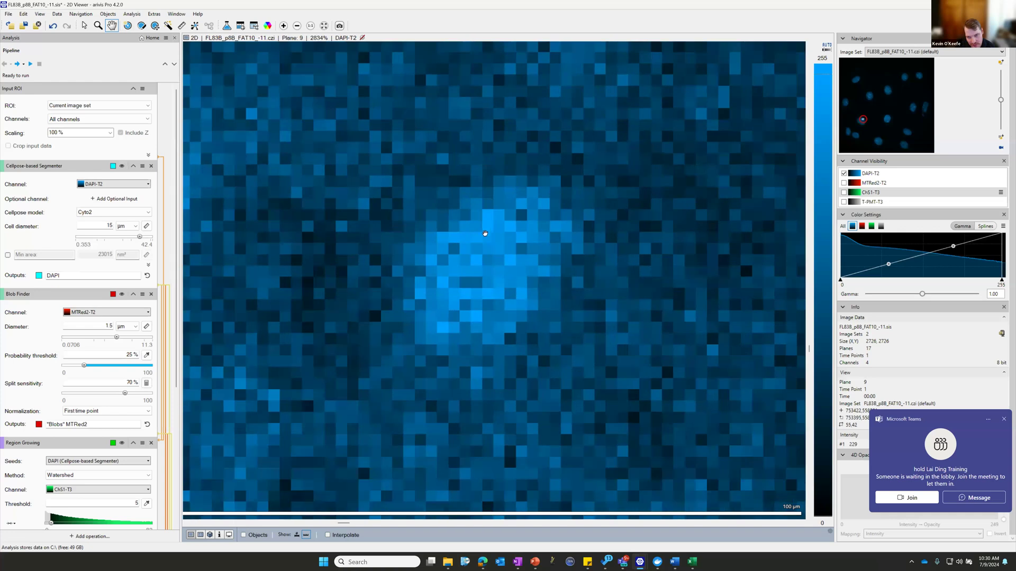
scroll(486, 229, up, 3)
scroll(489, 229, down, 1)
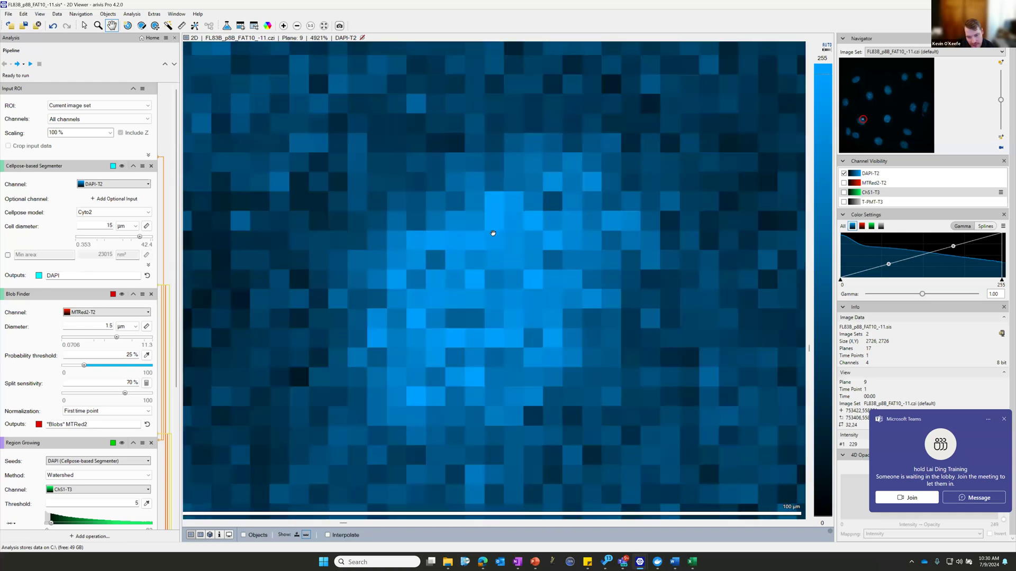
click(141, 26)
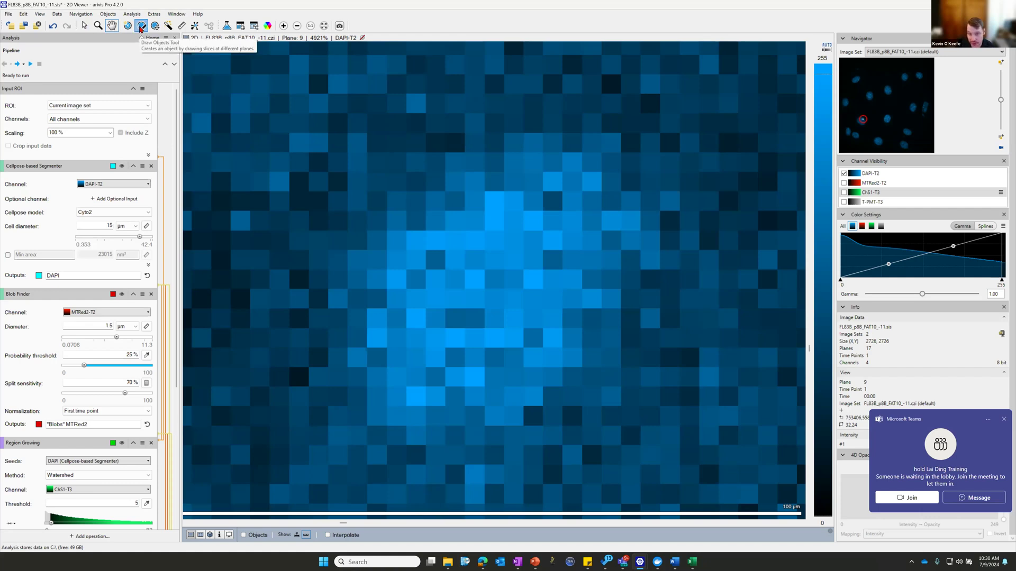
mouse_move(611, 161)
mouse_down()
mouse_move(476, 175)
mouse_move(384, 282)
mouse_move(365, 338)
mouse_move(414, 428)
mouse_move(491, 434)
mouse_move(548, 390)
mouse_move(619, 246)
mouse_move(601, 167)
mouse_up()
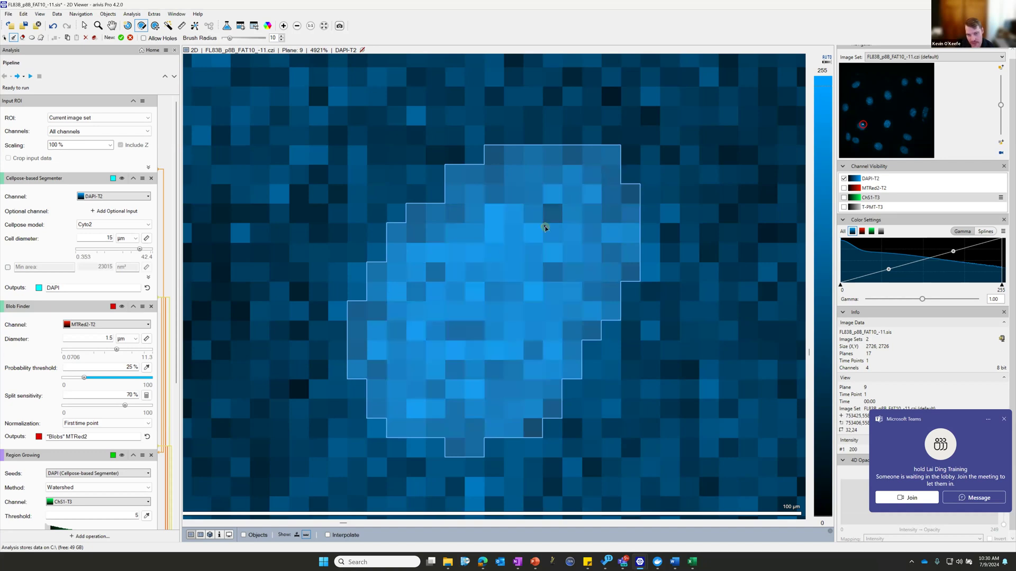
scroll(542, 228, down, 3)
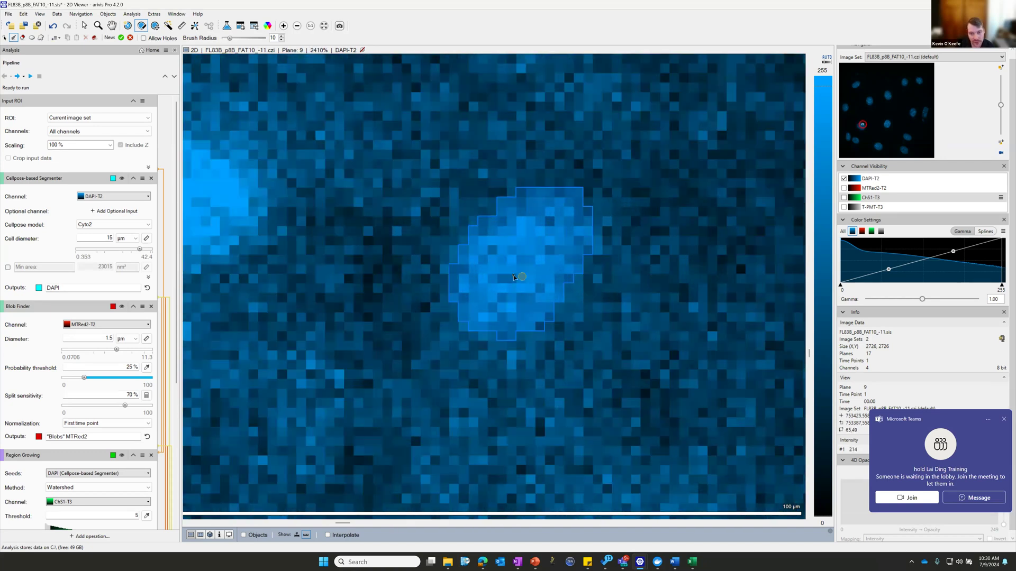
click(121, 38)
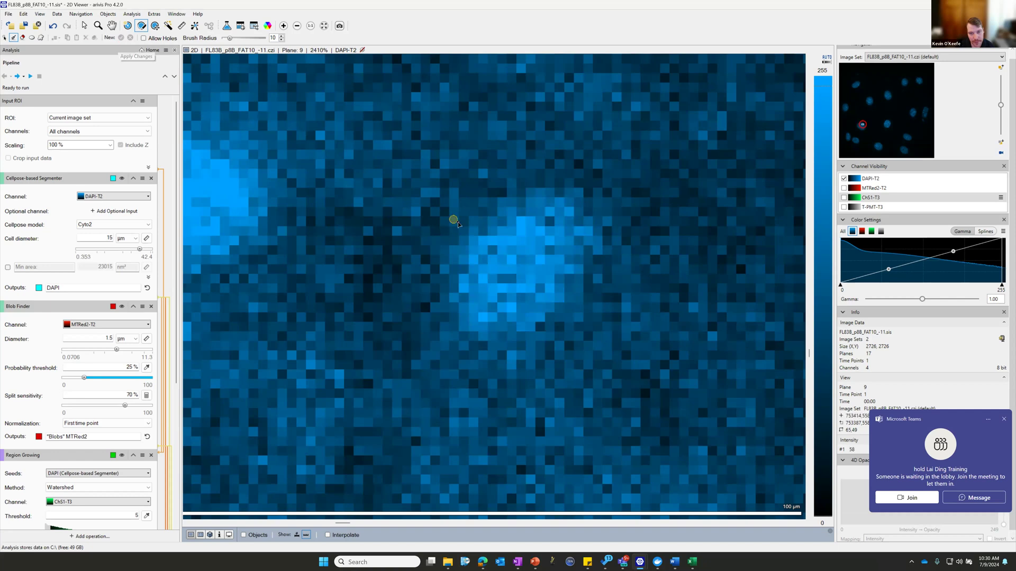
click(244, 535)
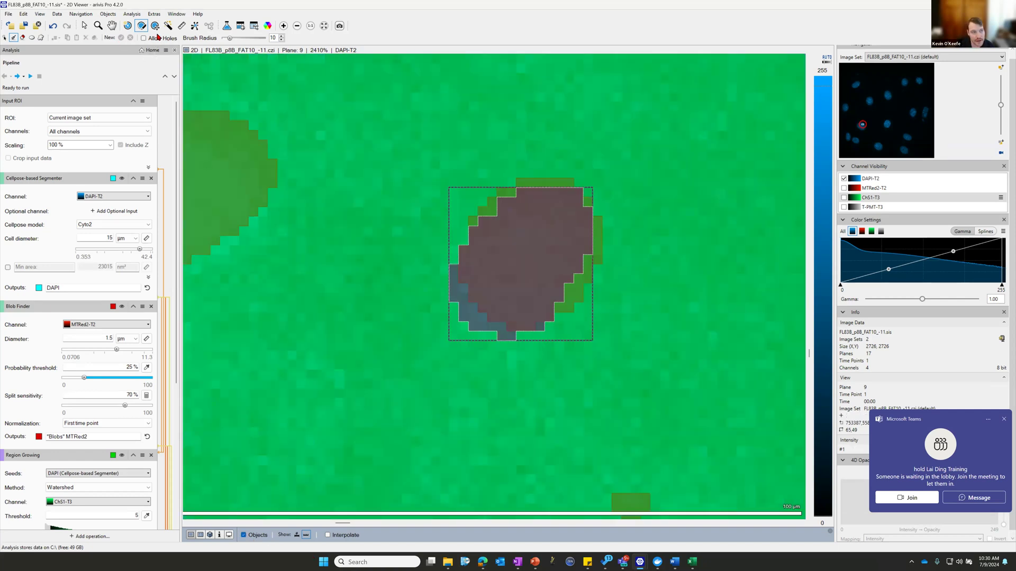
Step: Delete the manually drawn segment from the Objects table after filtering it by the Manual tag, and close the table
click(84, 27)
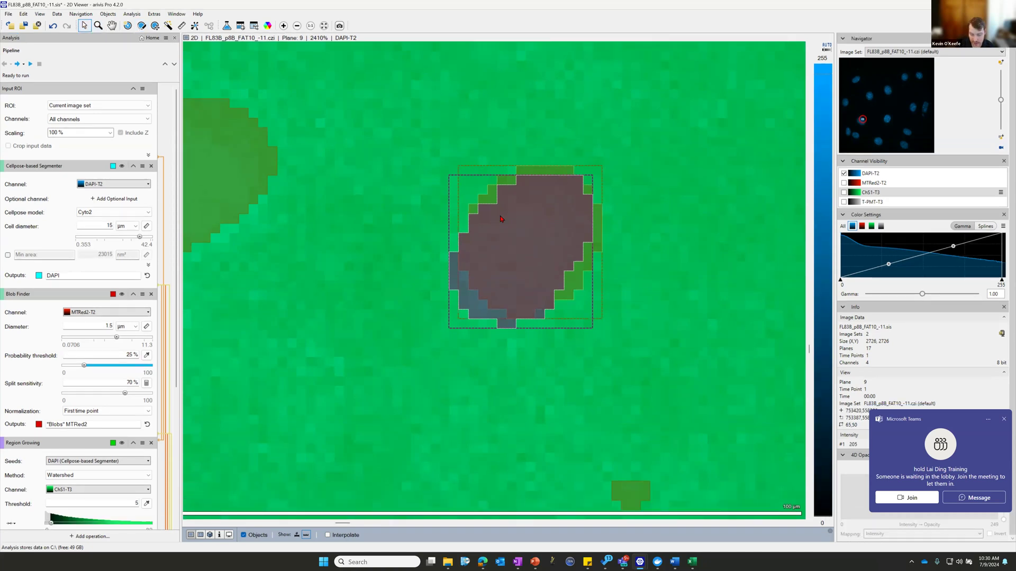
click(508, 217)
key(ctrl+z)
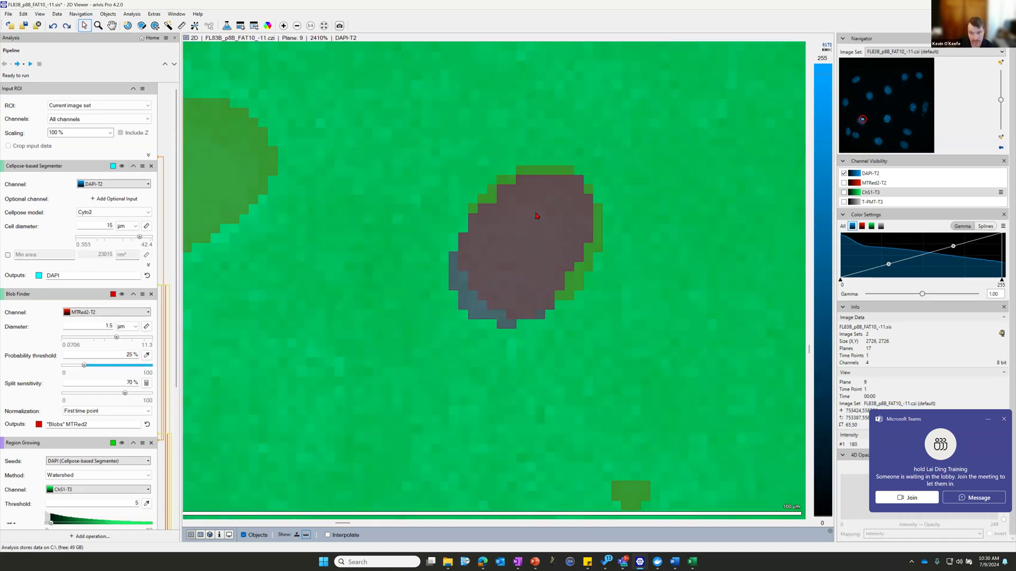
click(500, 232)
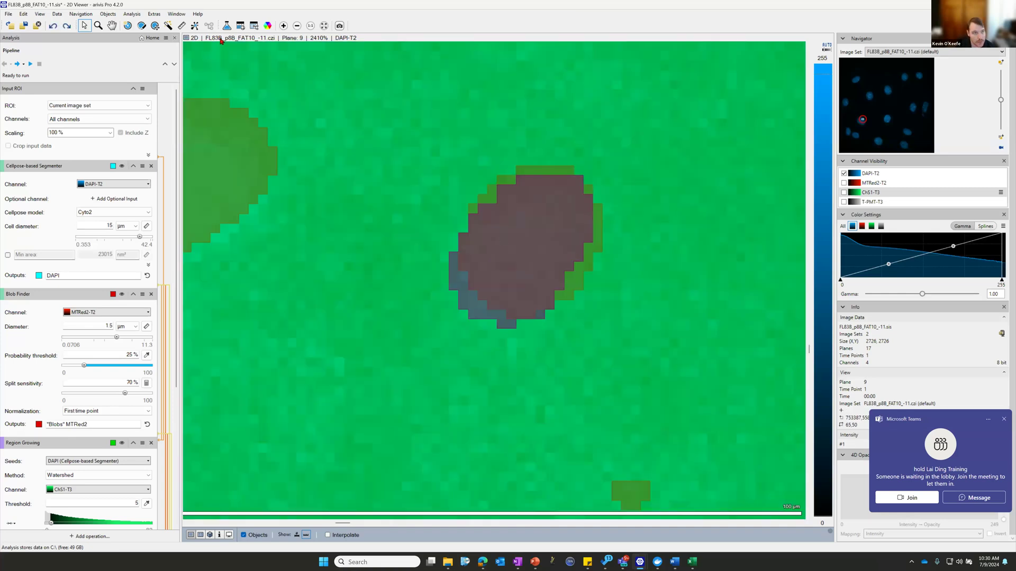
click(240, 26)
click(539, 369)
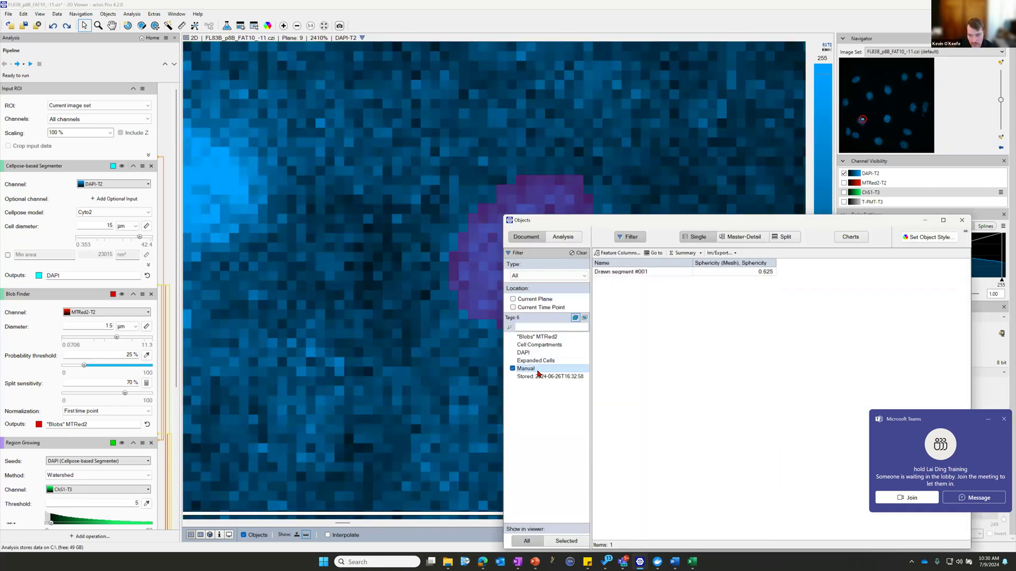
right_click(655, 274)
click(686, 296)
click(962, 220)
click(240, 25)
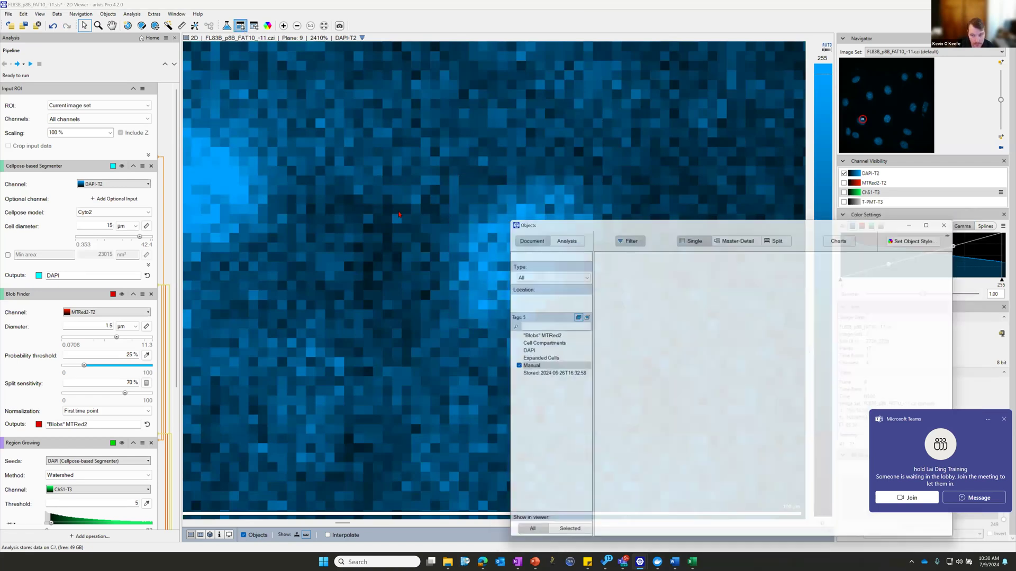
click(529, 315)
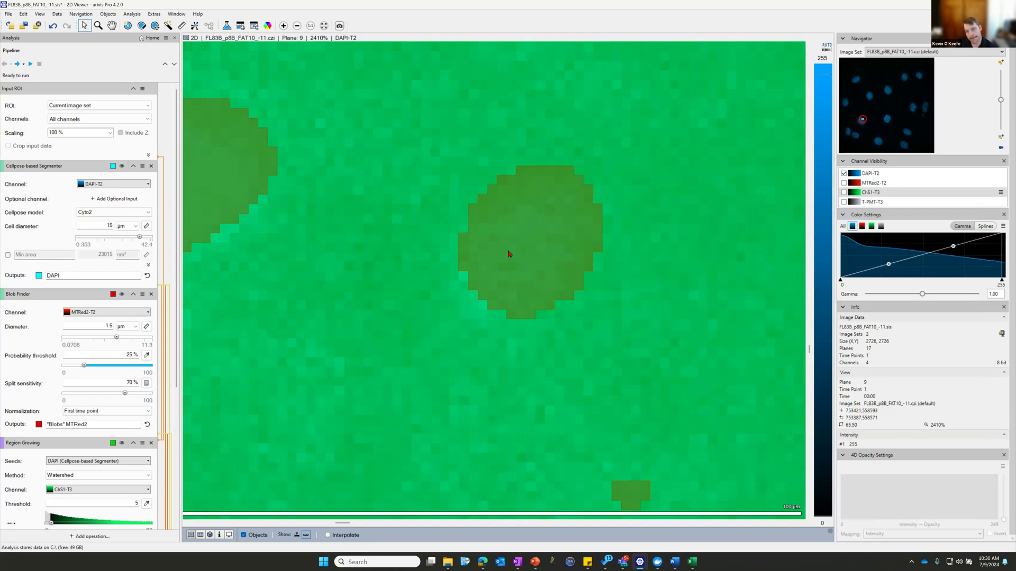
Step: Hide the objects so that only the DAPI-T2 image is displayed
scroll(508, 254, down, 3)
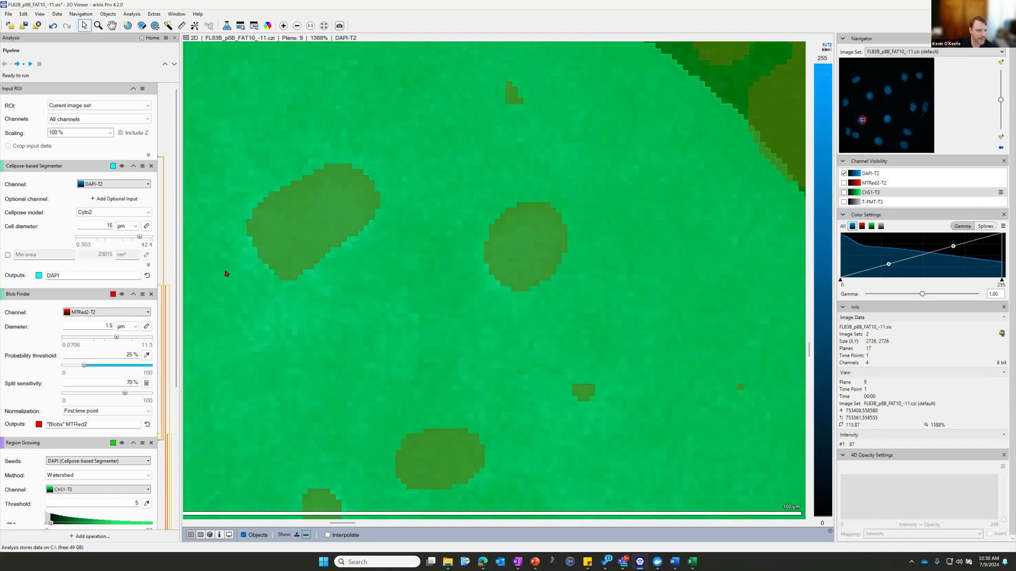
click(256, 536)
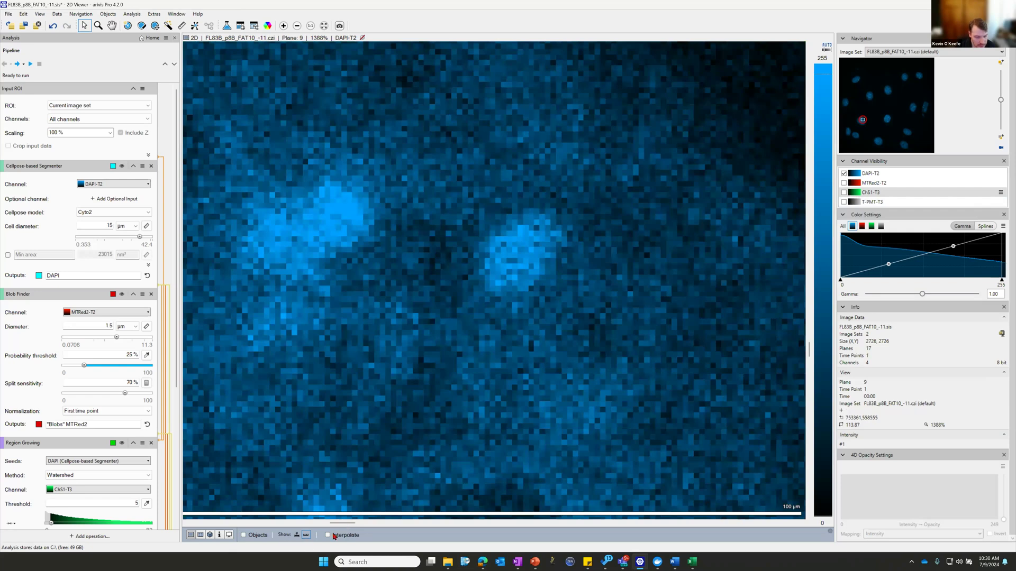
scroll(396, 413, down, 2)
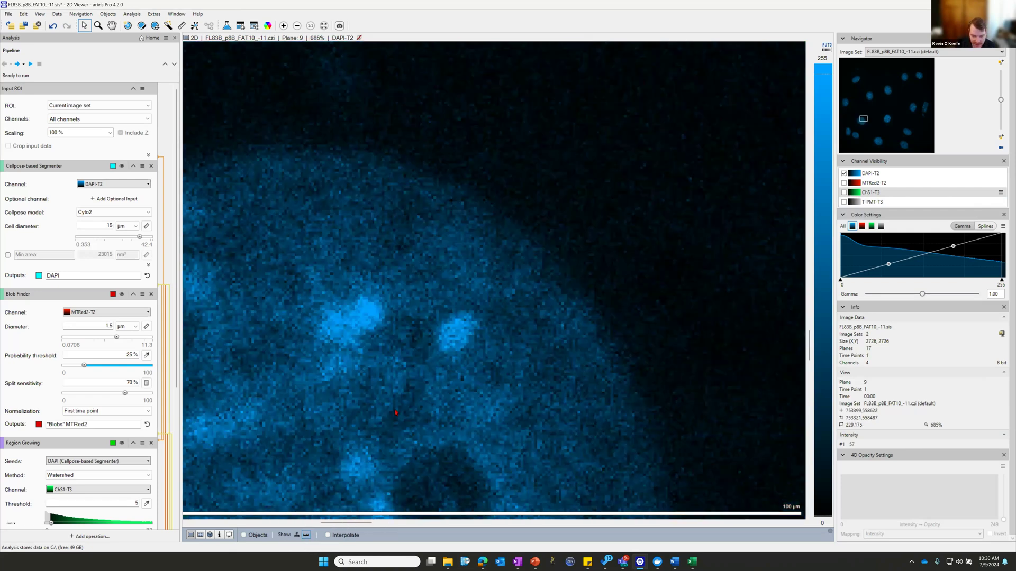
Step: Examine how the fixed-size scale bar behaves at several magnifications, from close-up nuclei to the whole image
scroll(396, 413, down, 5)
scroll(344, 463, down, 1)
scroll(341, 455, up, 3)
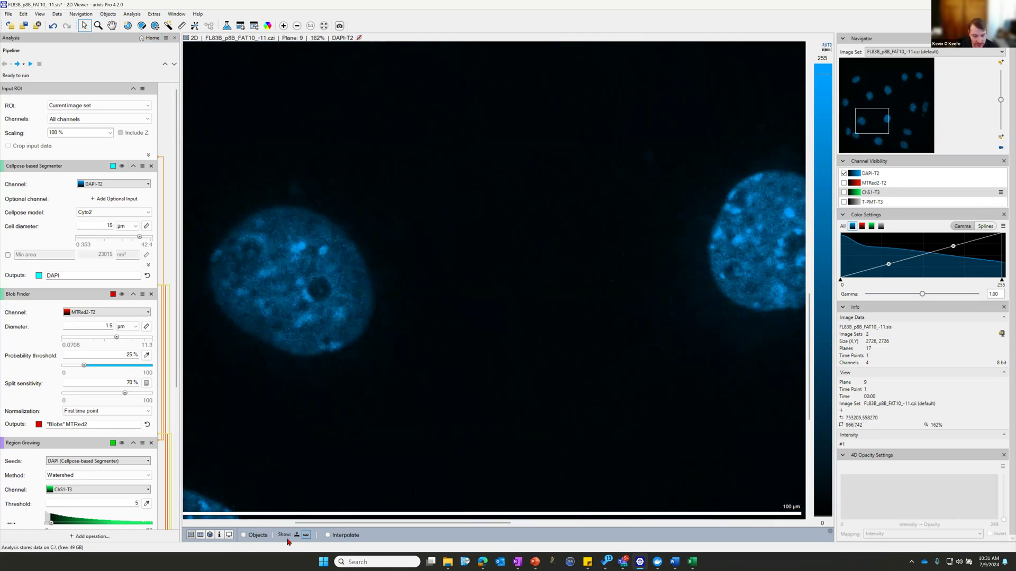
scroll(701, 455, up, 2)
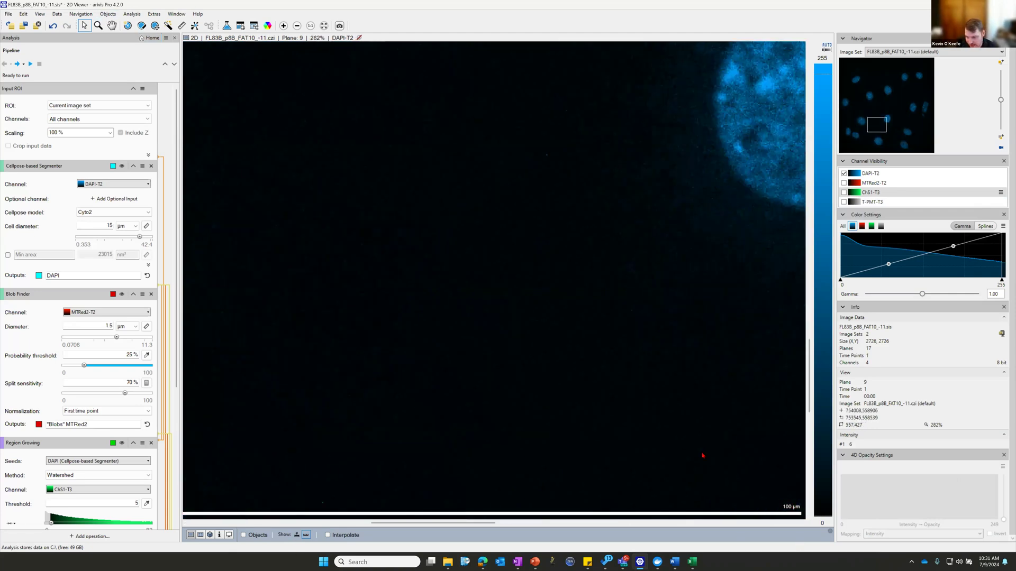
scroll(694, 435, down, 12)
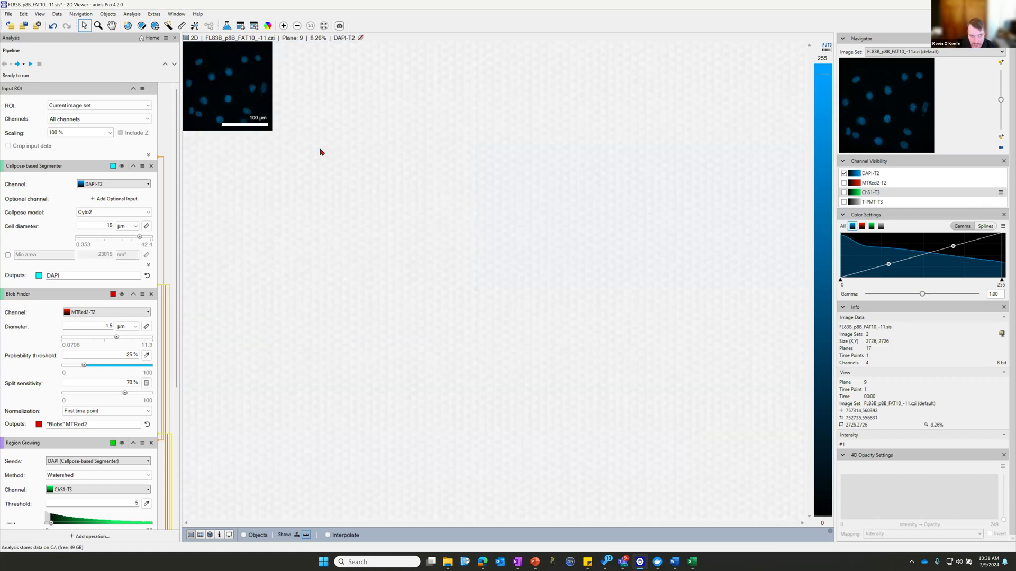
scroll(215, 61, up, 4)
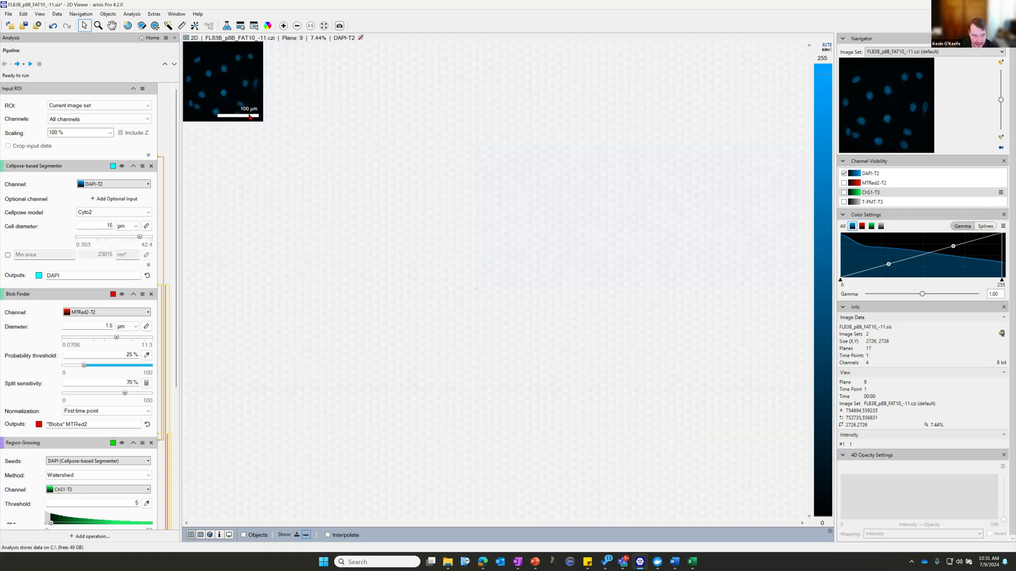
scroll(267, 121, up, 4)
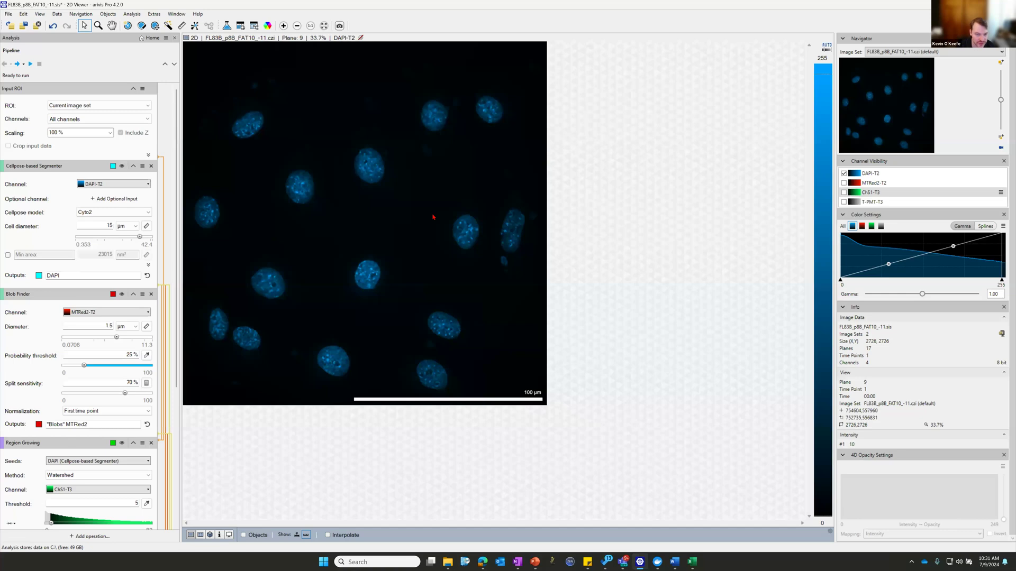
scroll(436, 313, up, 1)
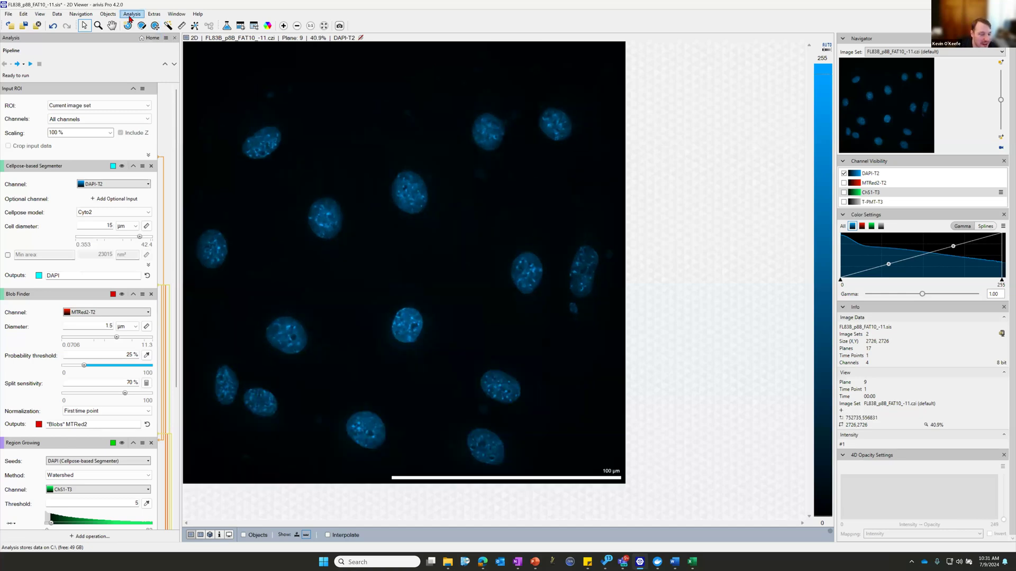
Step: Open the Scalebar settings in the program preferences
click(53, 17)
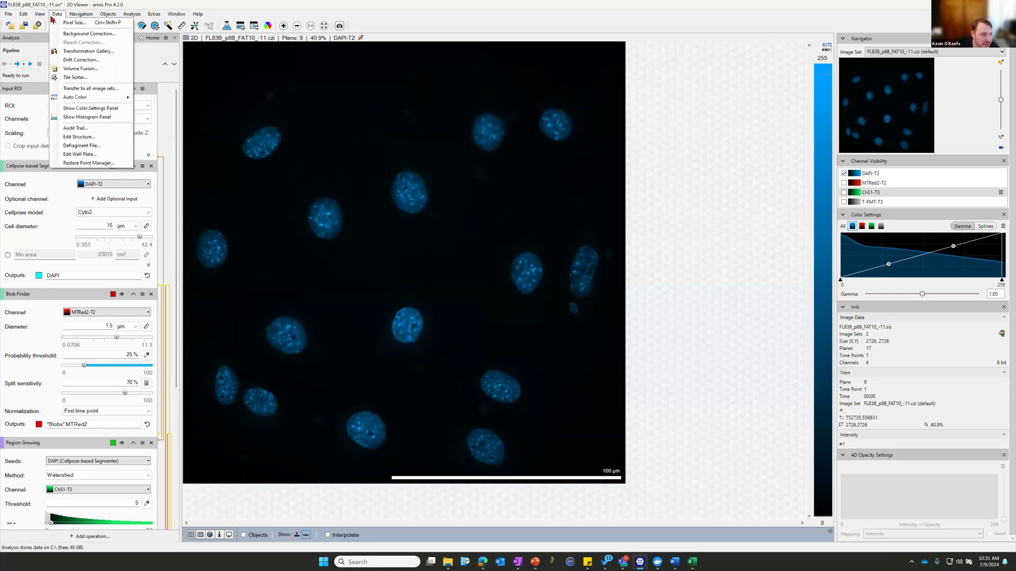
click(52, 16)
click(41, 16)
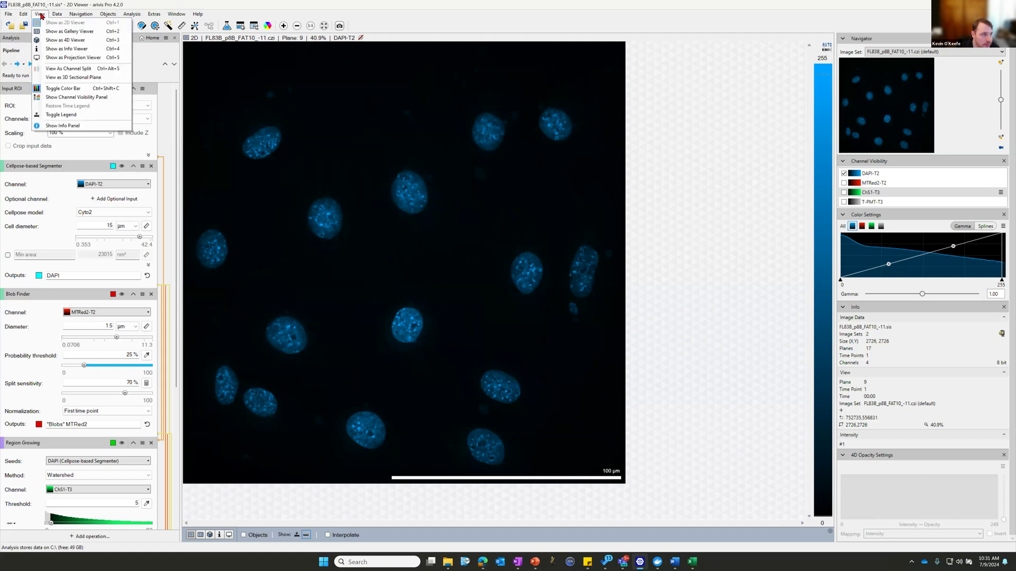
mouse_move(158, 14)
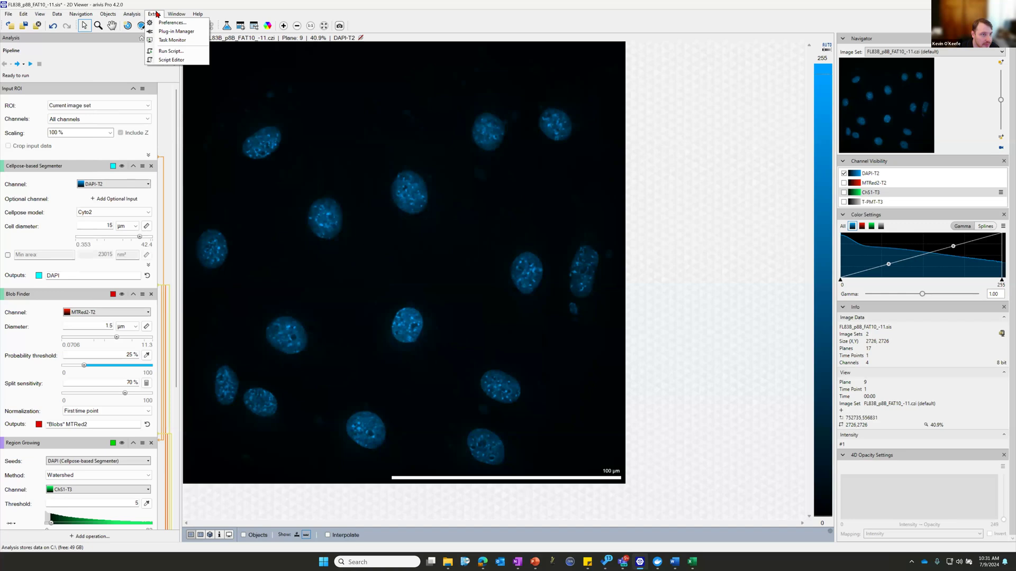
click(159, 22)
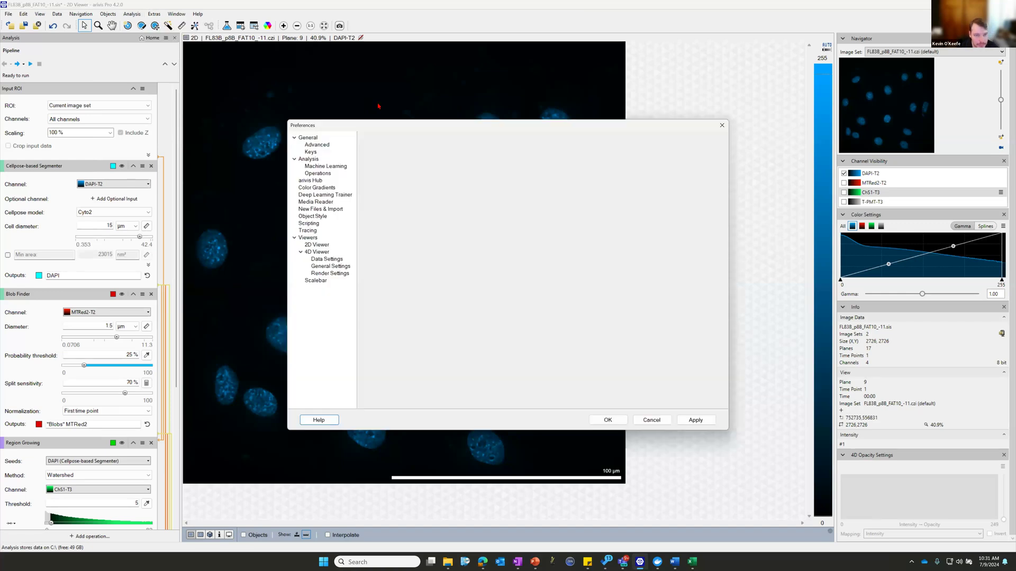
click(325, 146)
click(332, 267)
click(318, 280)
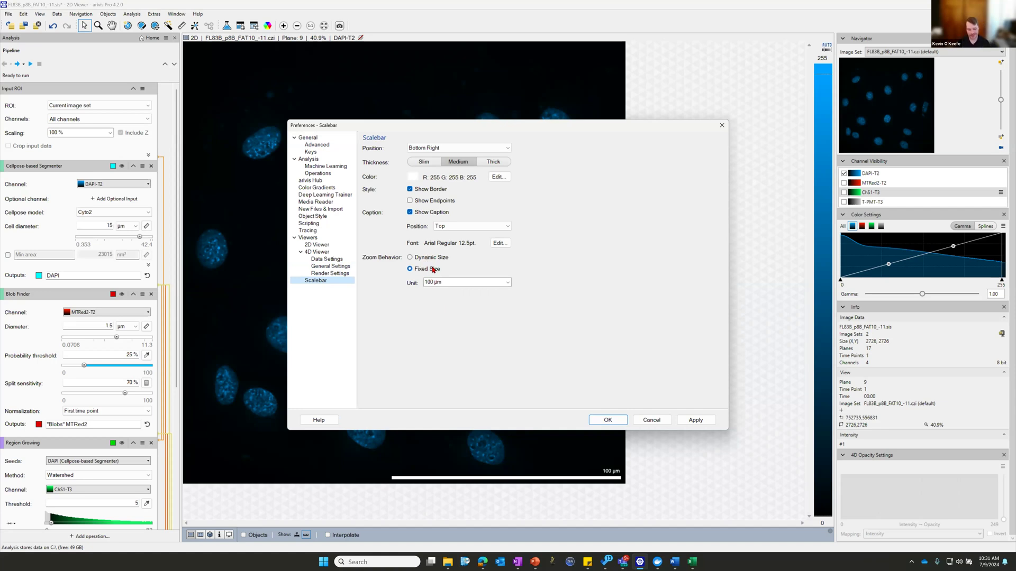
Step: Set the fixed-size scale bar's unit to 20 µm and apply it to the view
click(439, 281)
drag(434, 282, 344, 299)
text(20)
click(697, 421)
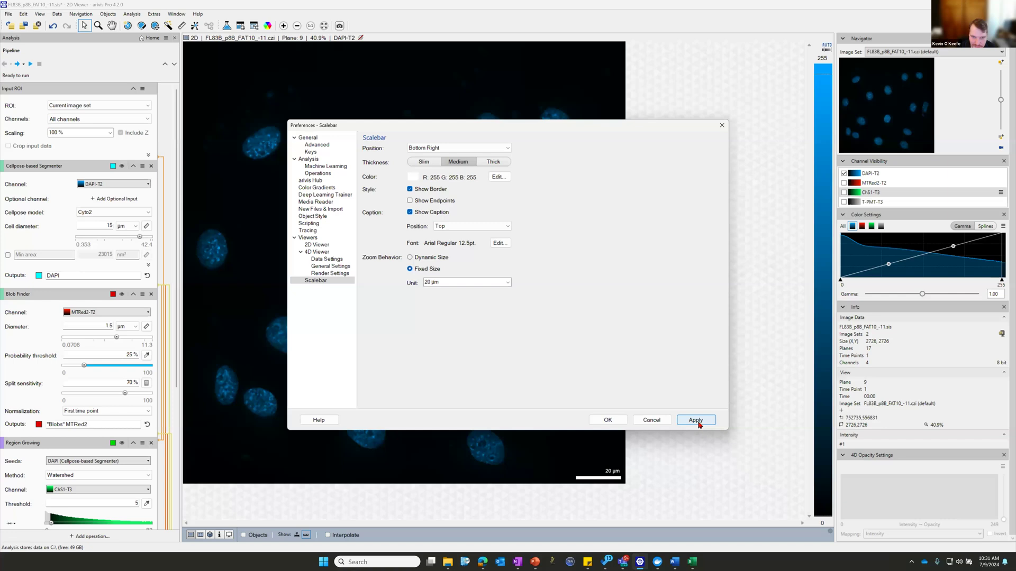
Step: Set the scale bar's zoom behavior to Dynamic Size, apply the change and close the preferences
click(434, 257)
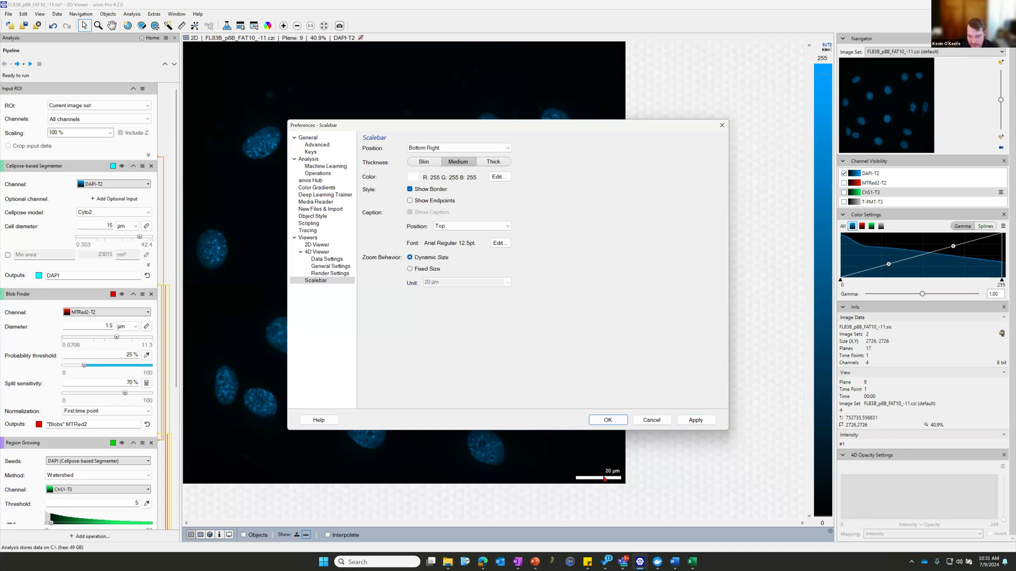
click(698, 421)
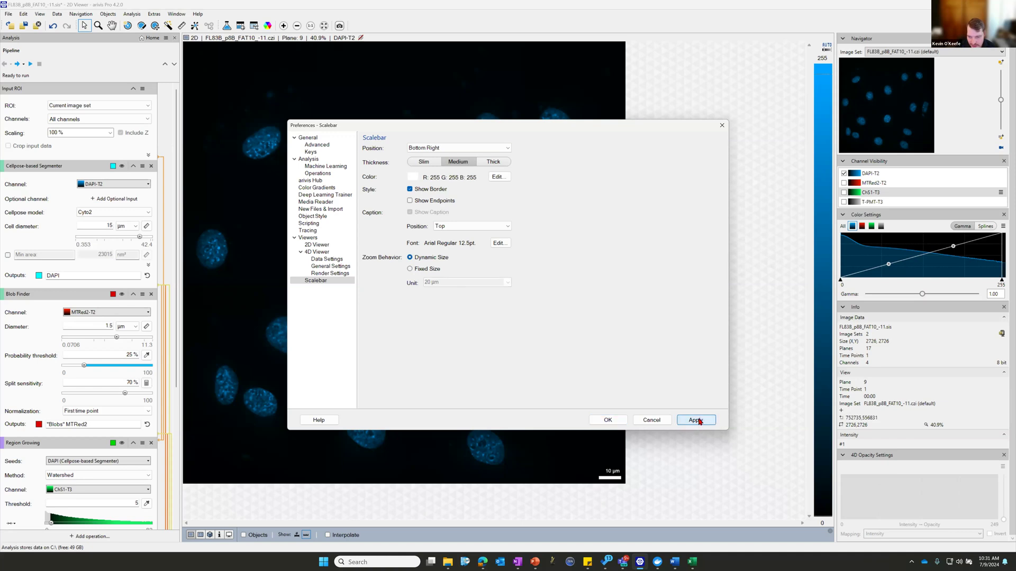
click(608, 420)
Step: Examine how the dynamic scale bar adapts from single-pixel magnification out to the whole image
scroll(557, 449, up, 5)
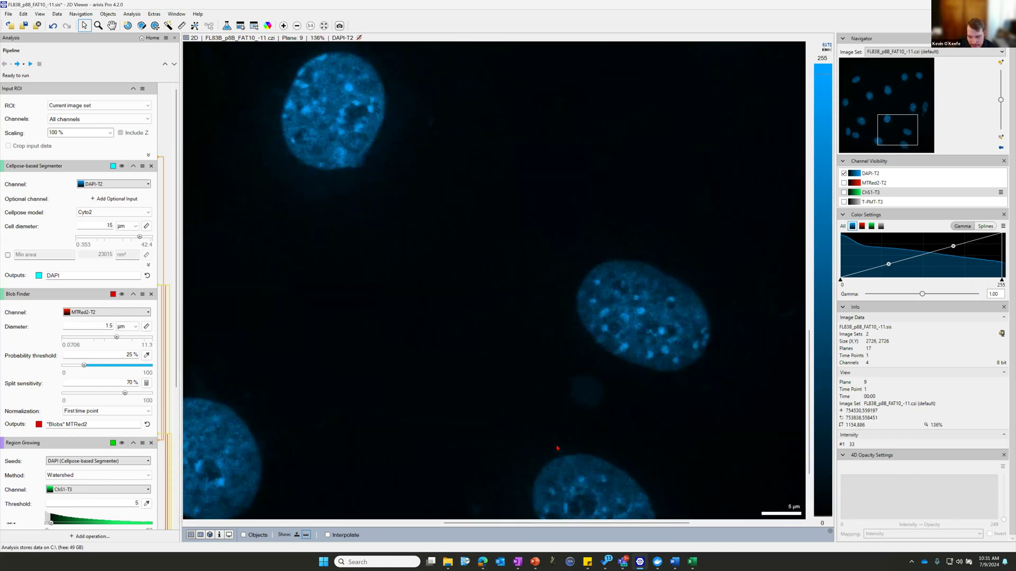
scroll(557, 448, up, 15)
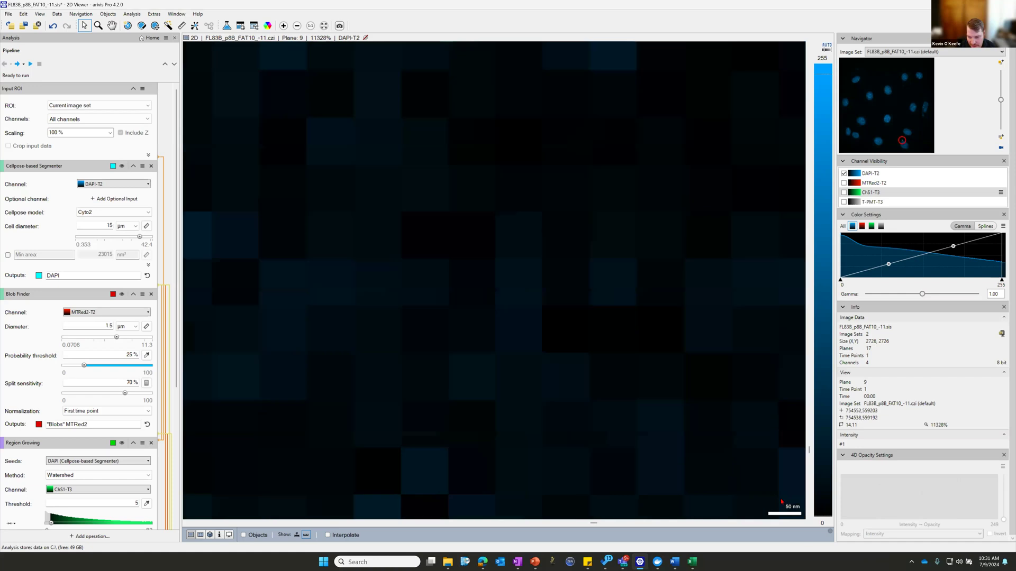
scroll(782, 501, up, 2)
scroll(715, 456, down, 20)
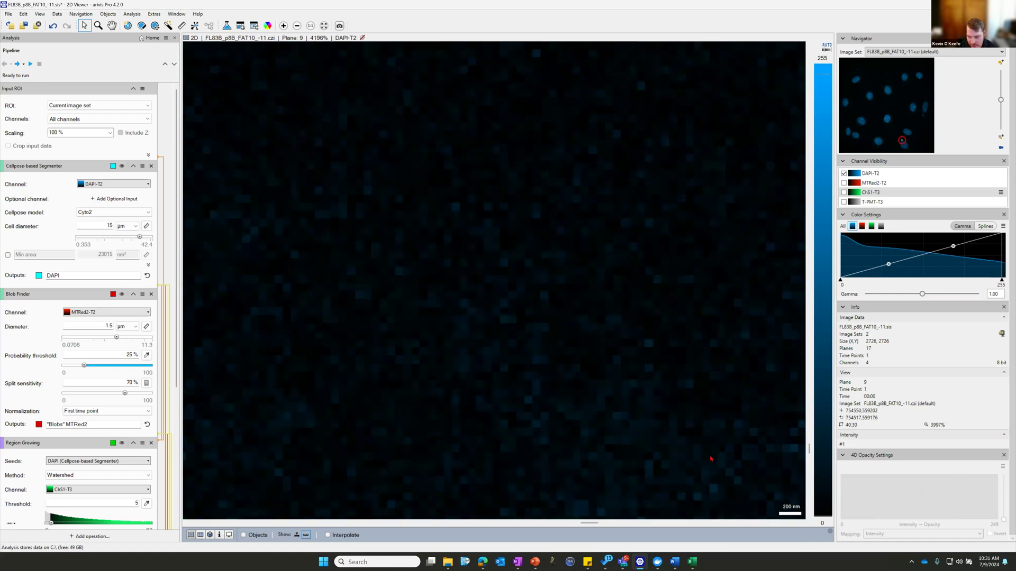
scroll(263, 163, down, 5)
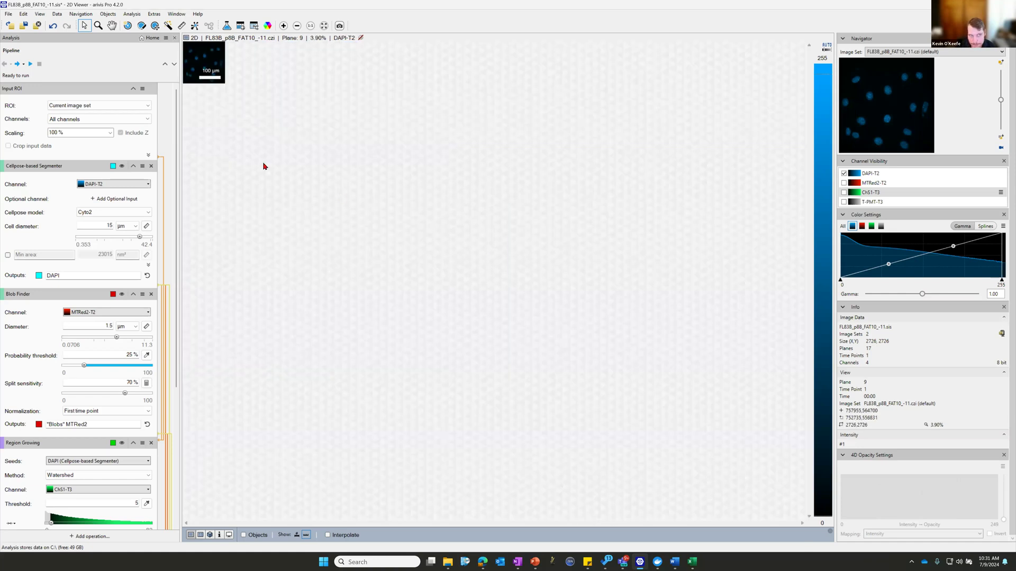
scroll(254, 98, up, 10)
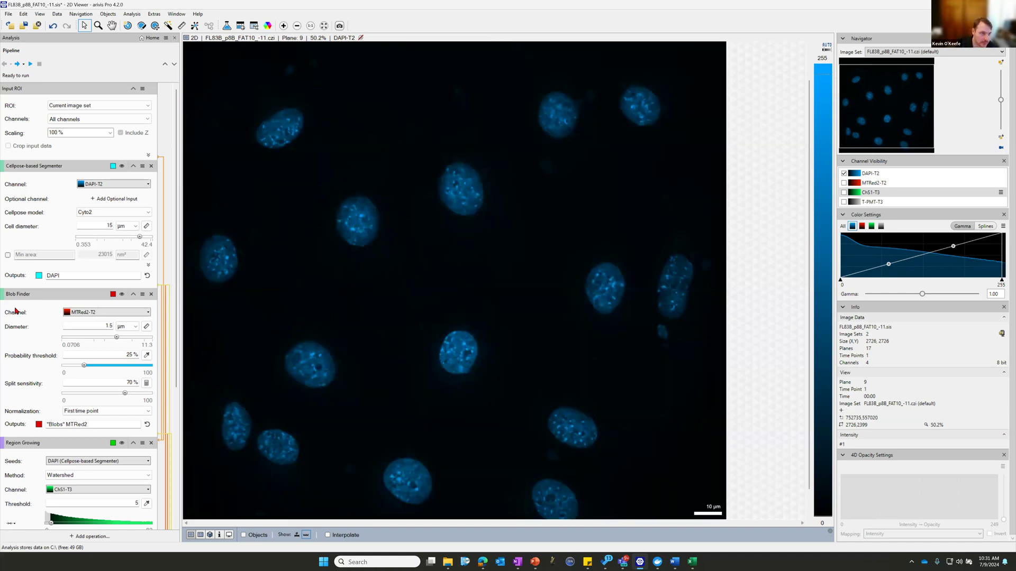
click(154, 14)
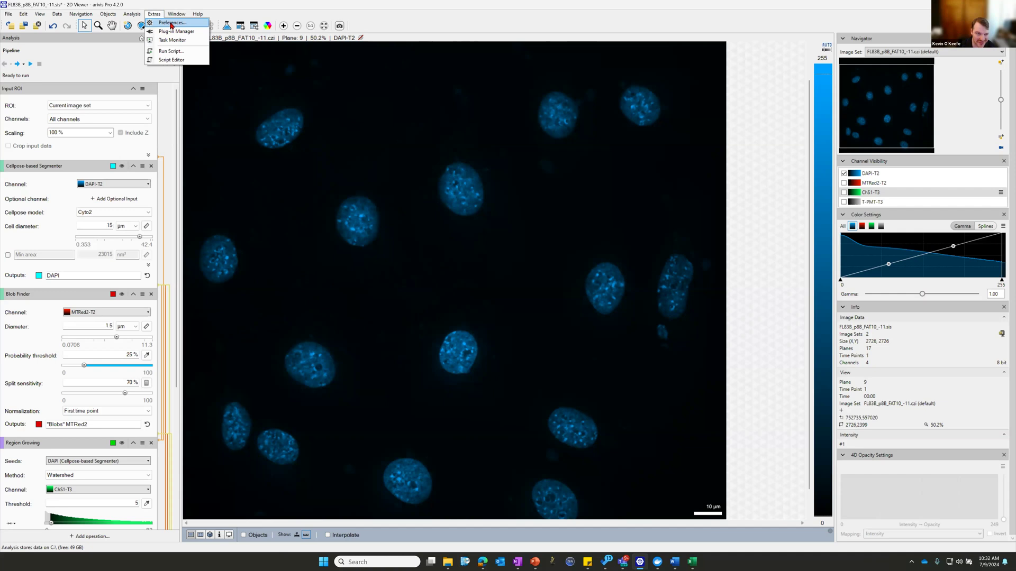
click(155, 12)
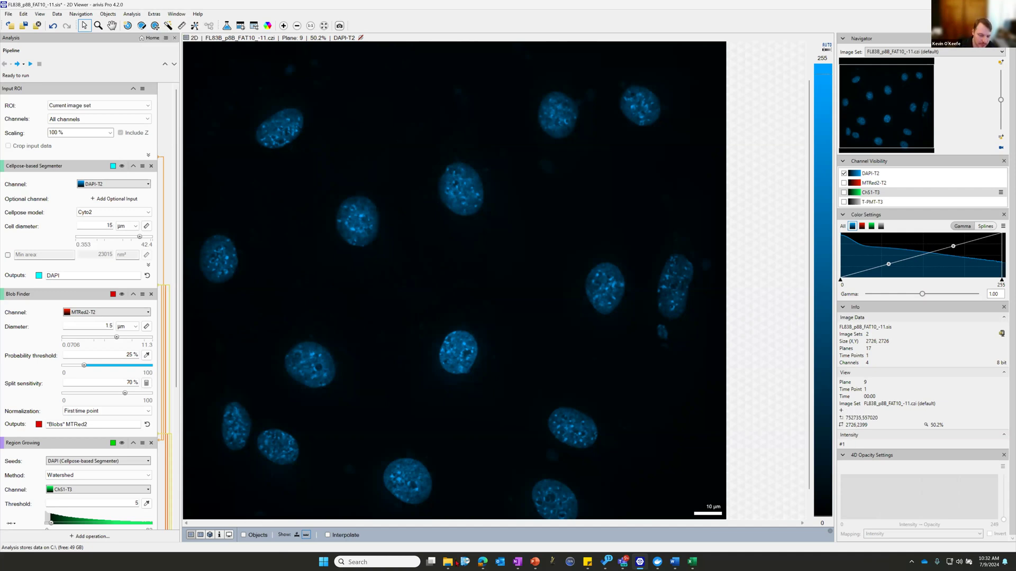
Step: Compare interpolated and uninterpolated pixels around a dark area inside the central nucleus by toggling interpolation repeatedly, finishing with it off
click(338, 538)
scroll(467, 353, up, 10)
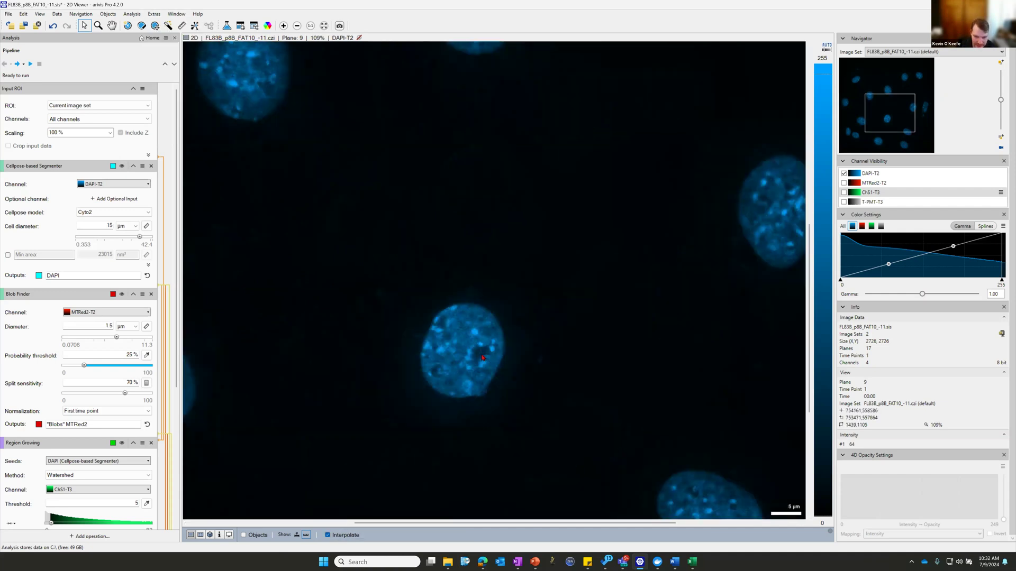
scroll(558, 309, up, 2)
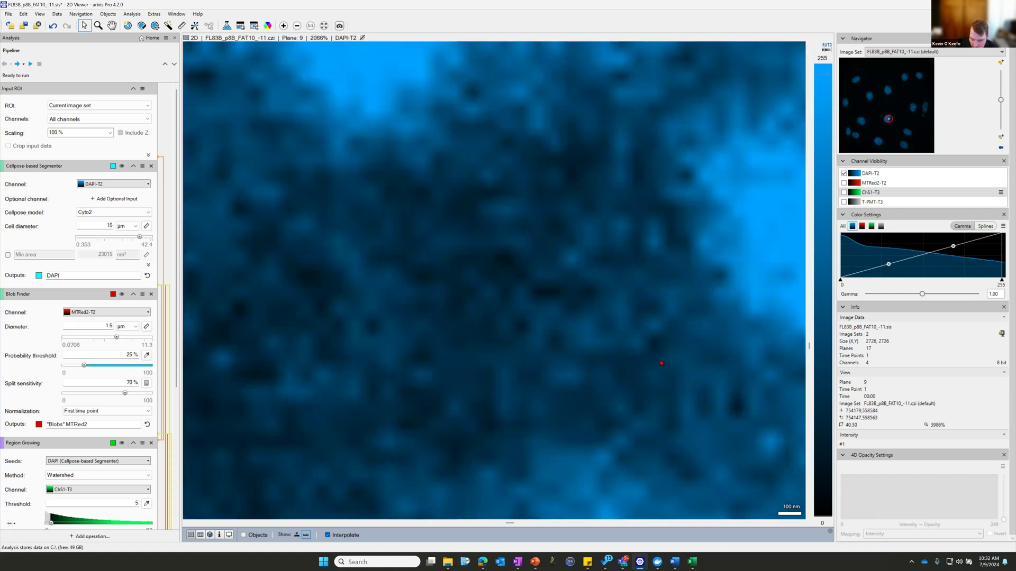
click(336, 538)
click(335, 538)
click(336, 538)
click(336, 538)
click(335, 538)
click(335, 538)
click(336, 538)
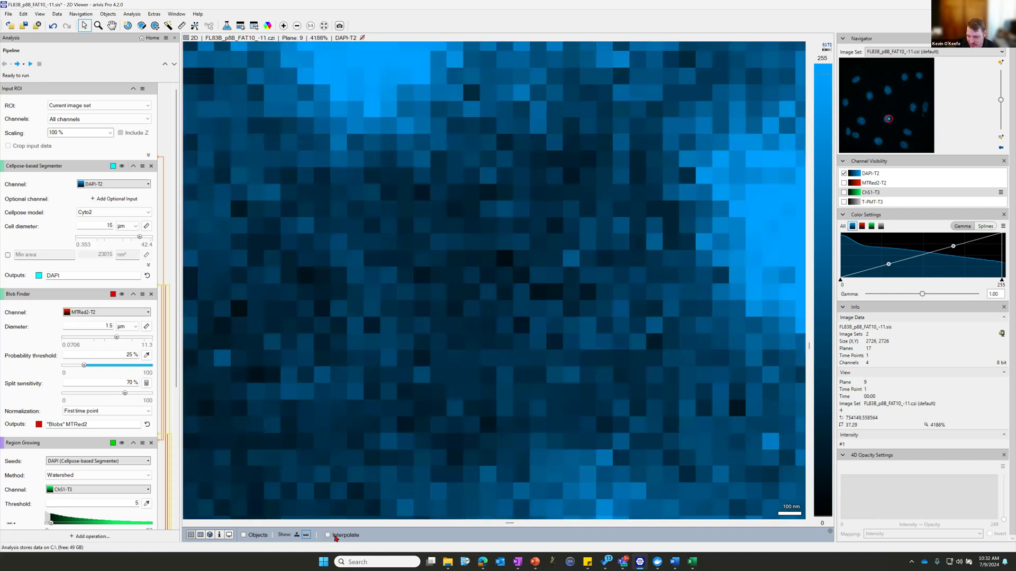
Step: Turn interpolation on for a wider view of the bright DAPI spots in the nucleus
scroll(716, 370, down, 2)
click(328, 535)
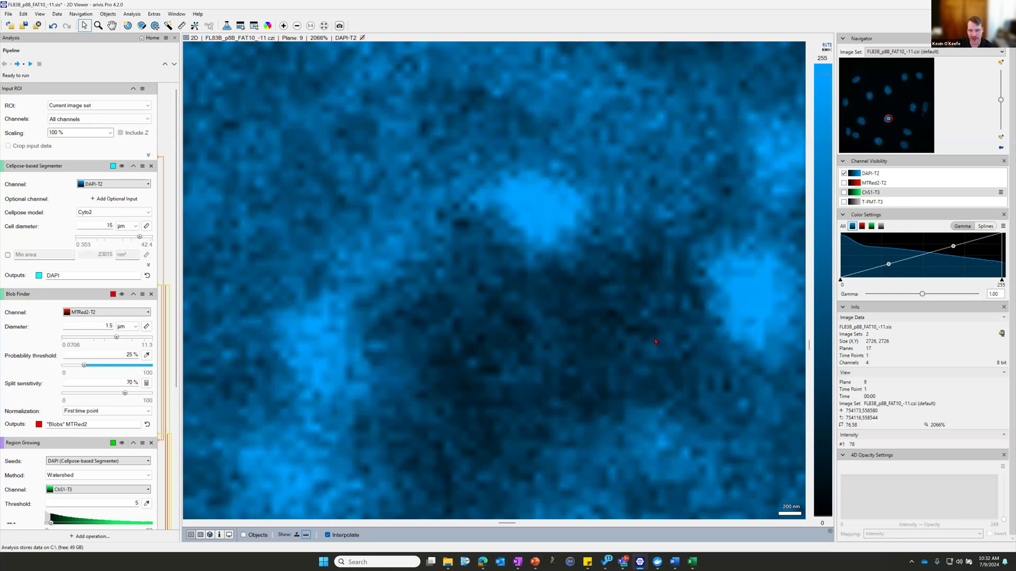
scroll(654, 342, down, 3)
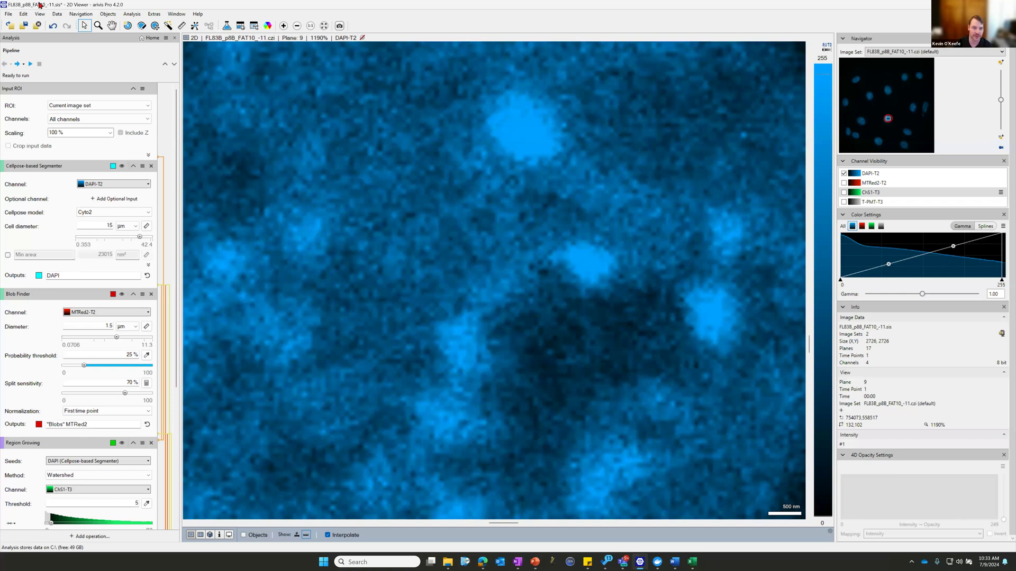
Step: Compare interpolated and raw pixels of the central nucleus at several magnifications, leaving interpolation off
scroll(486, 256, down, 5)
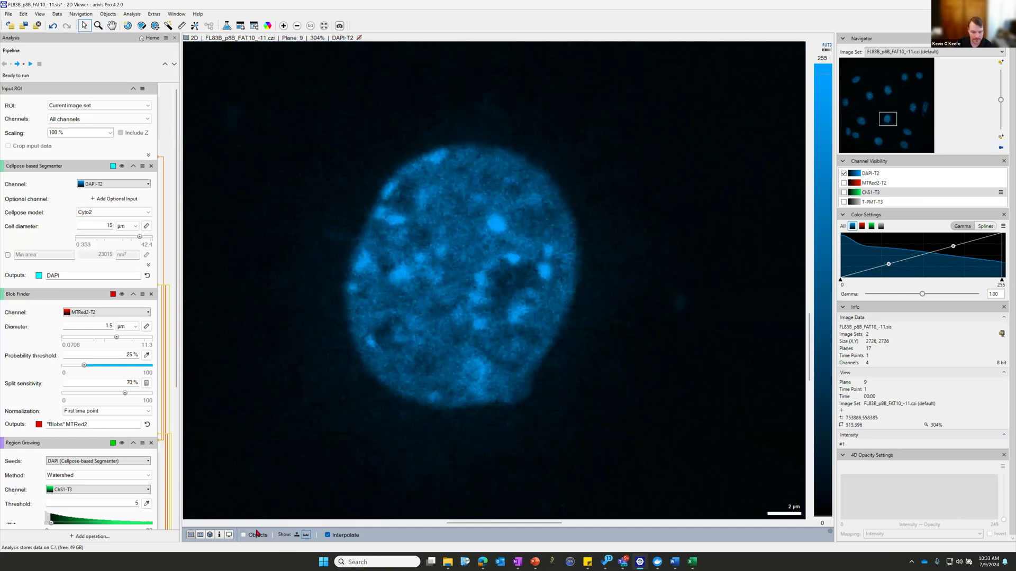
click(347, 540)
scroll(470, 220, up, 4)
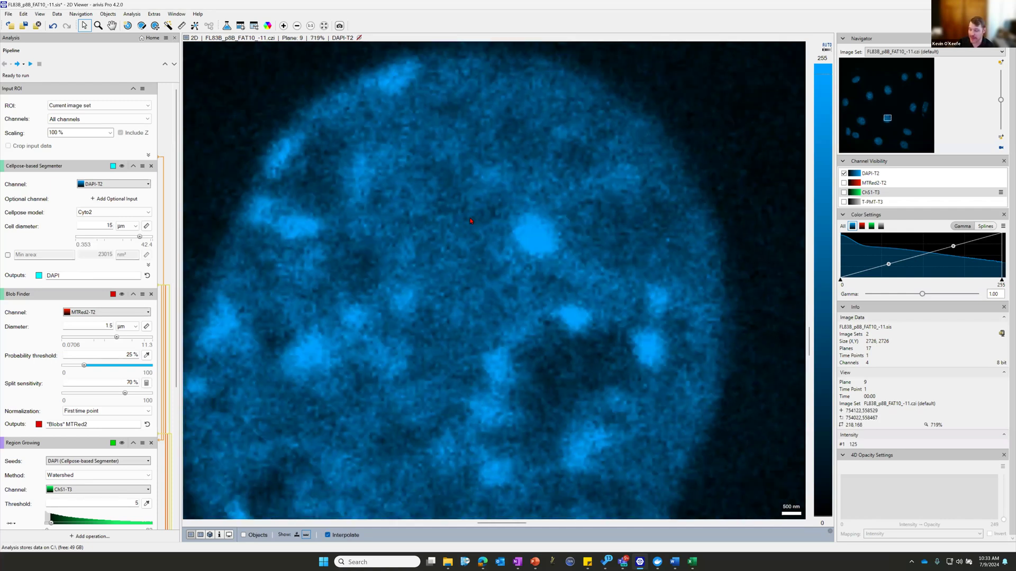
scroll(459, 331, down, 1)
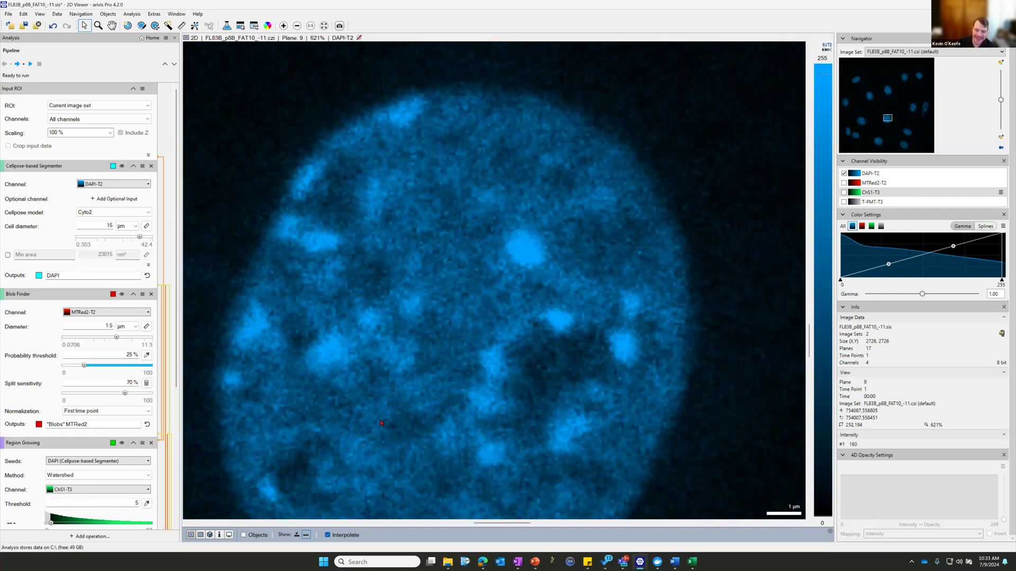
click(345, 535)
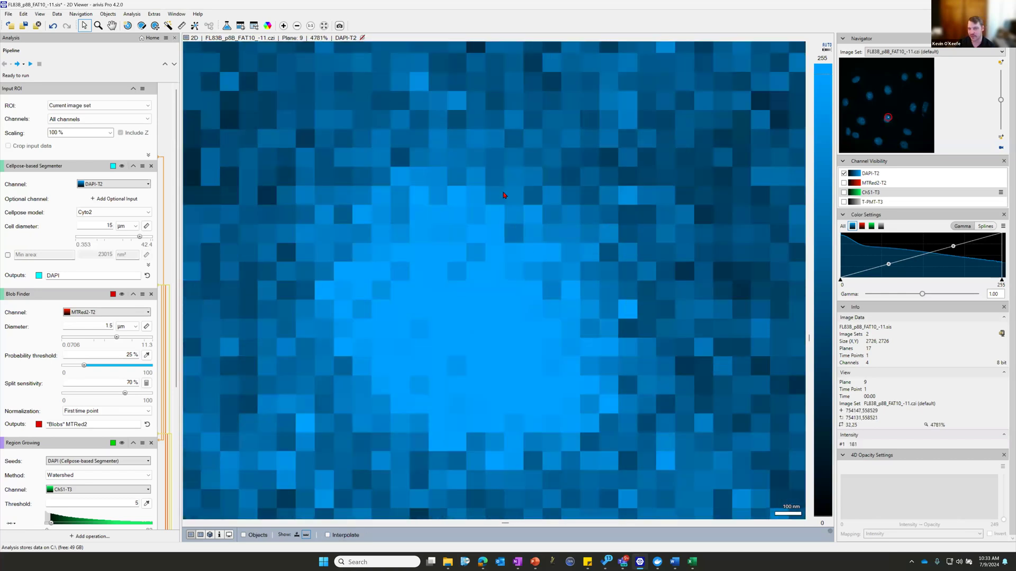
scroll(448, 304, down, 10)
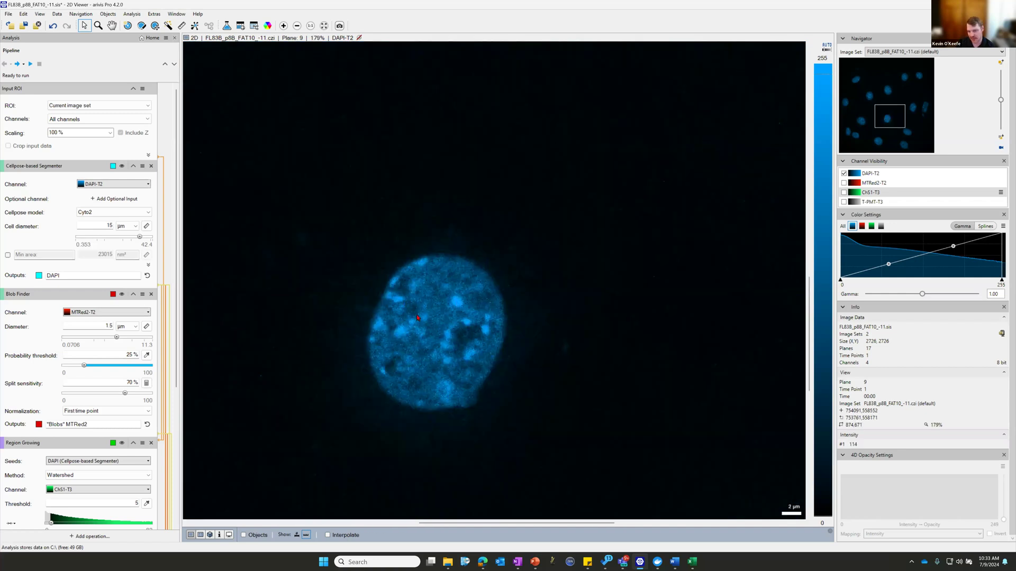
click(329, 536)
click(329, 535)
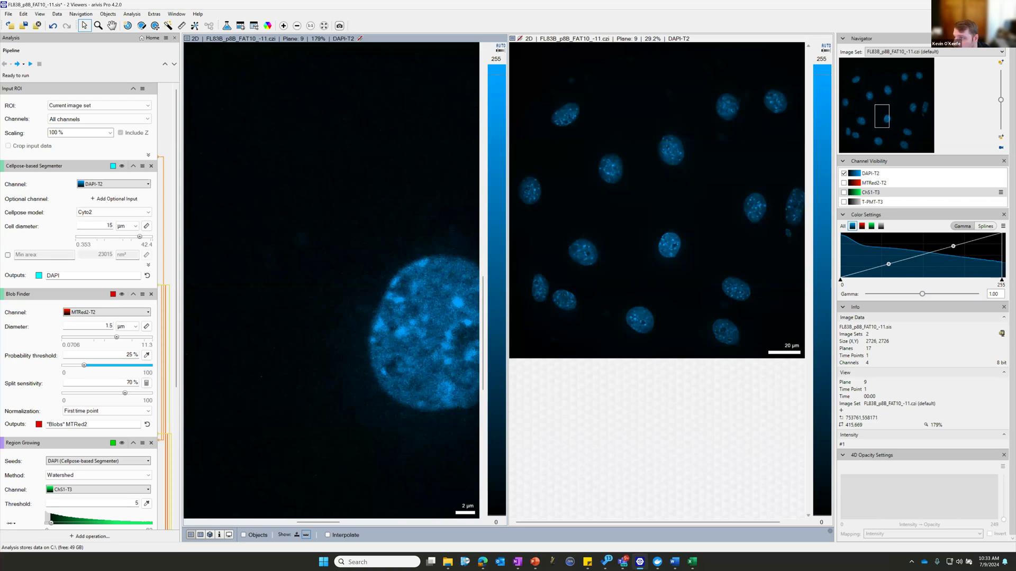
Step: Stack the two 2D viewers one above the other and zoom each out to show the whole image
click(959, 30)
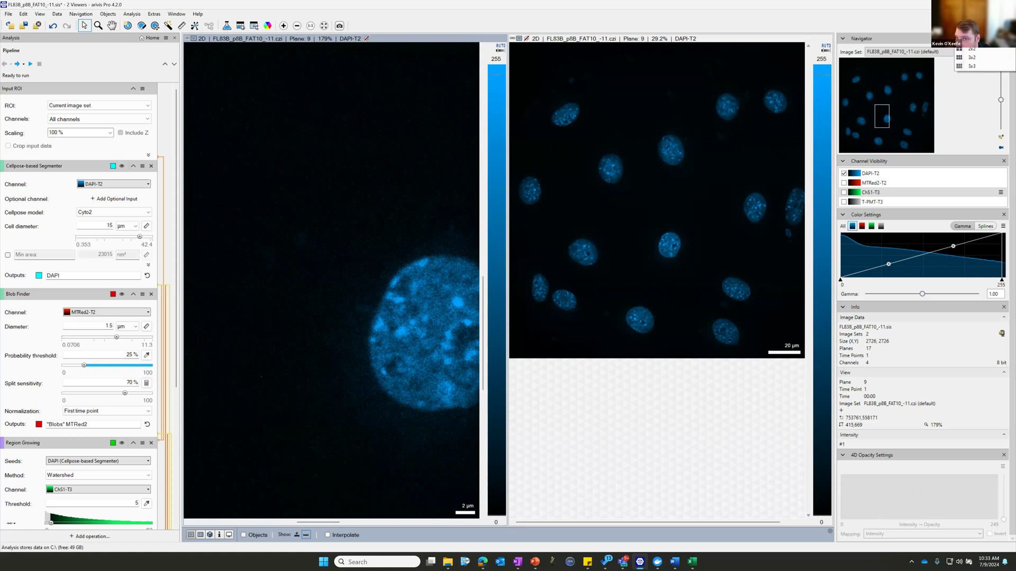
click(966, 38)
scroll(586, 119, down, 5)
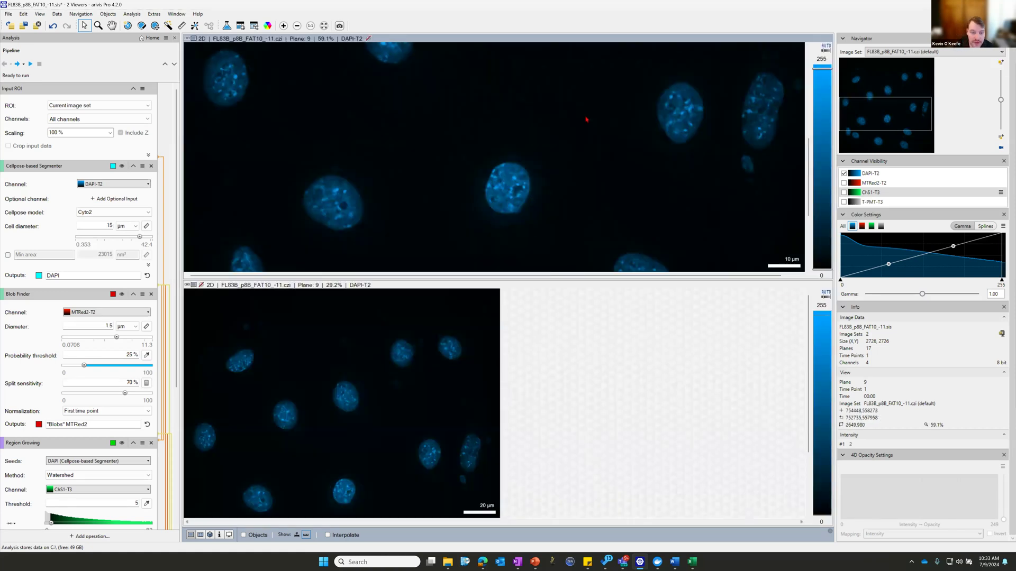
scroll(351, 421, down, 3)
scroll(503, 249, down, 5)
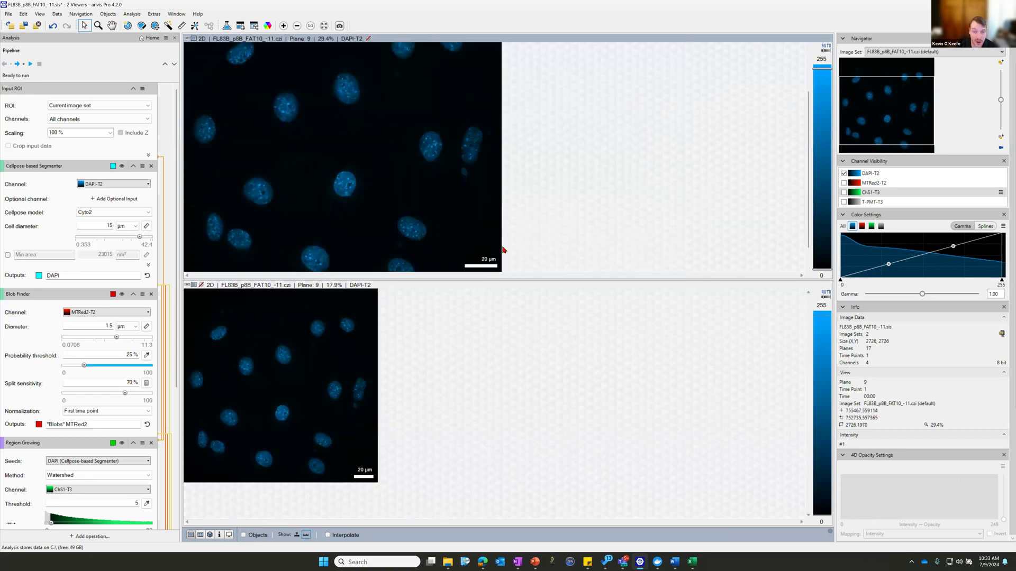
scroll(413, 356, up, 2)
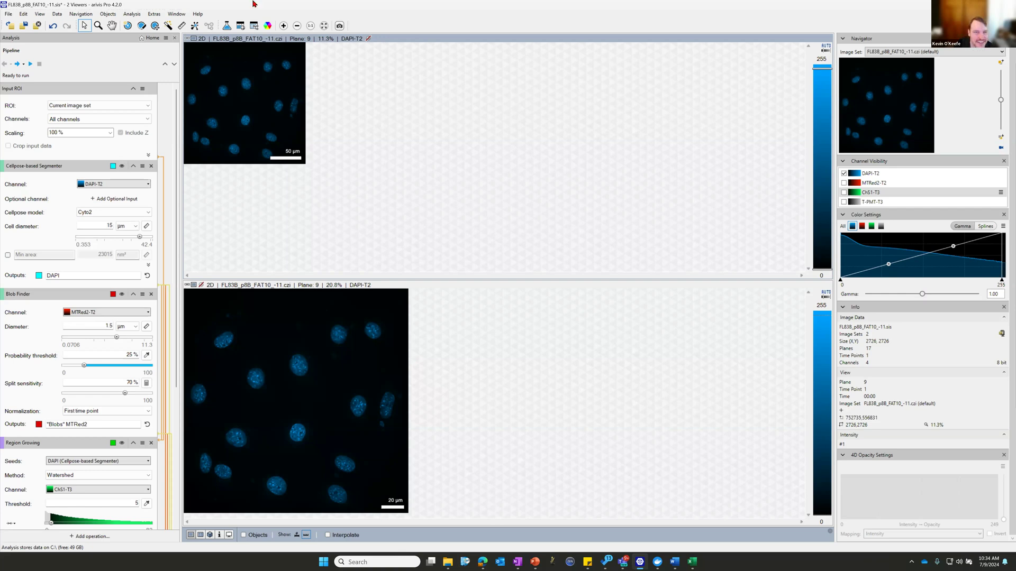
scroll(439, 217, up, 1)
scroll(408, 188, up, 3)
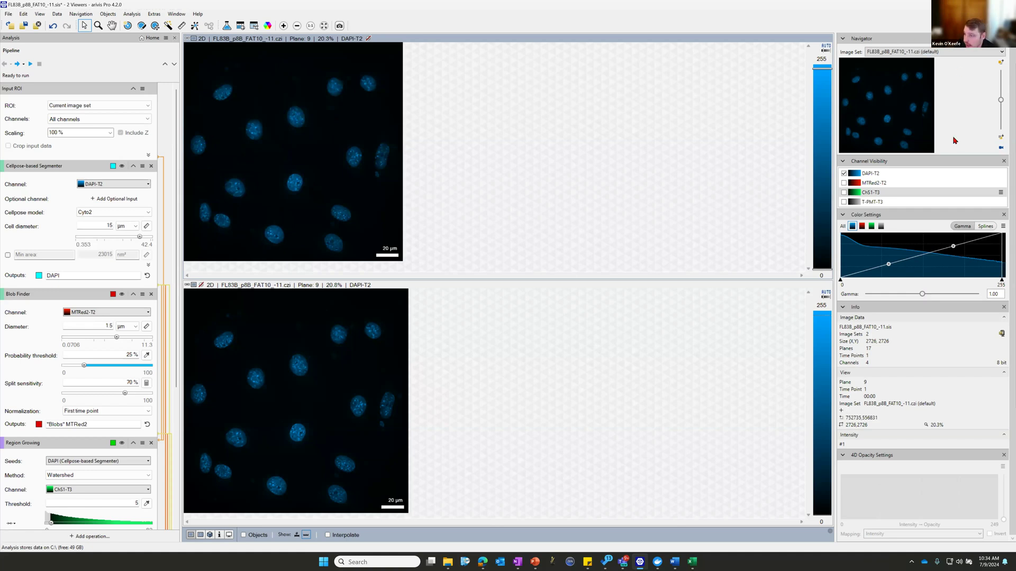
Step: Unlink the viewers and display FL83B_p8B_FAT10_-11.czi (default) in the upper one and FL83B_p8B_FAT10_-11 in the lower one
click(955, 25)
key(Escape)
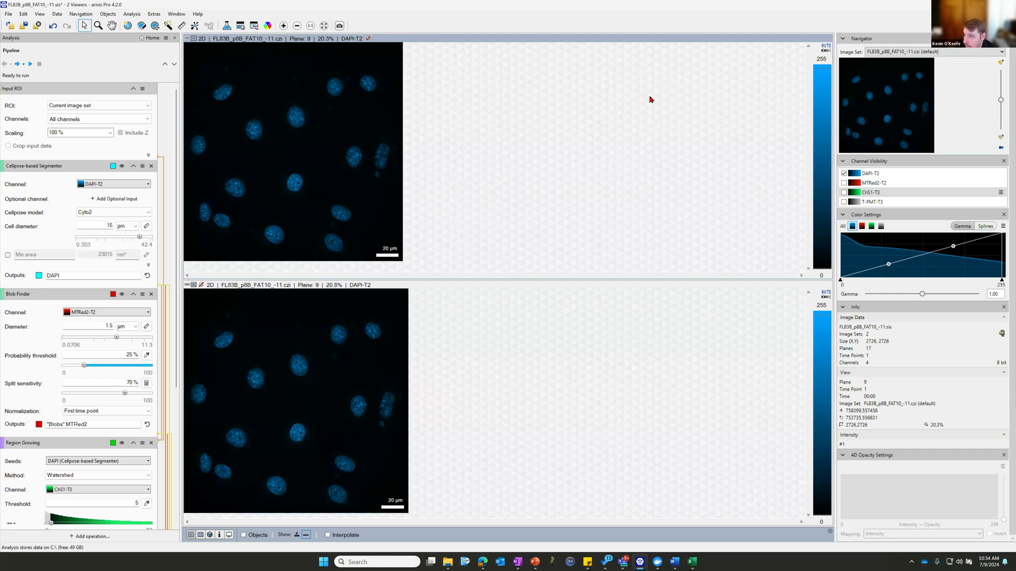
click(924, 53)
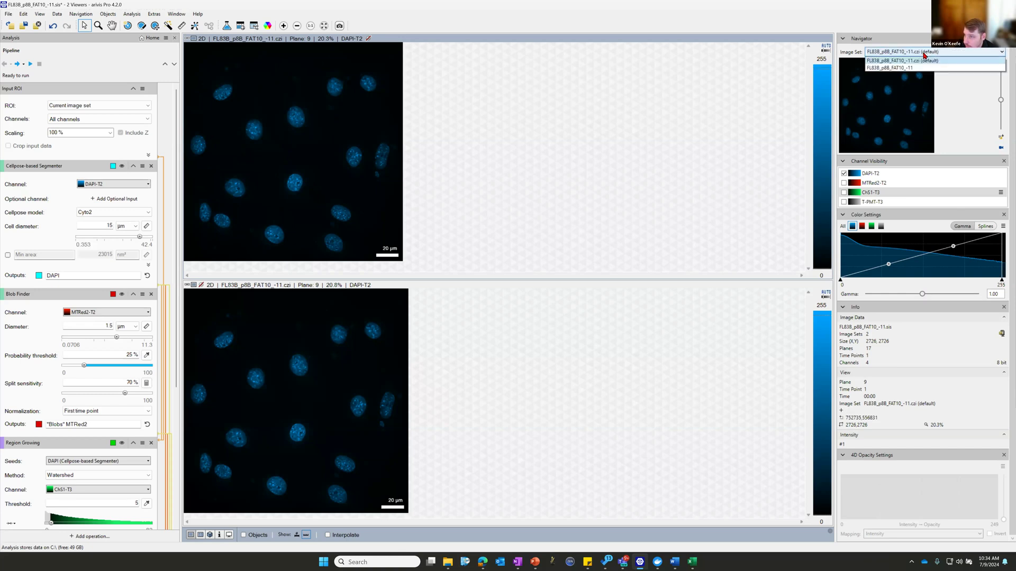
click(915, 66)
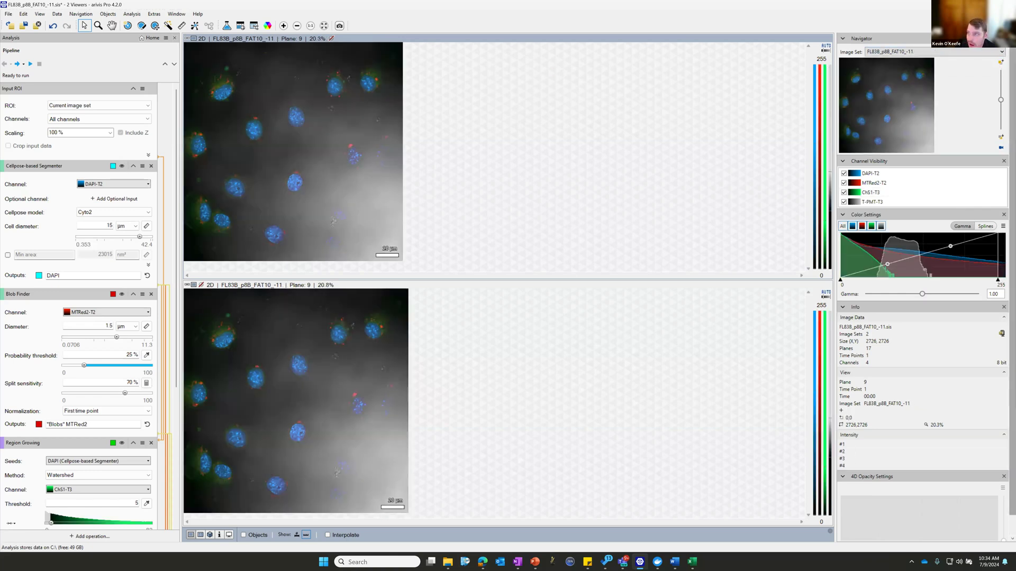
click(984, 51)
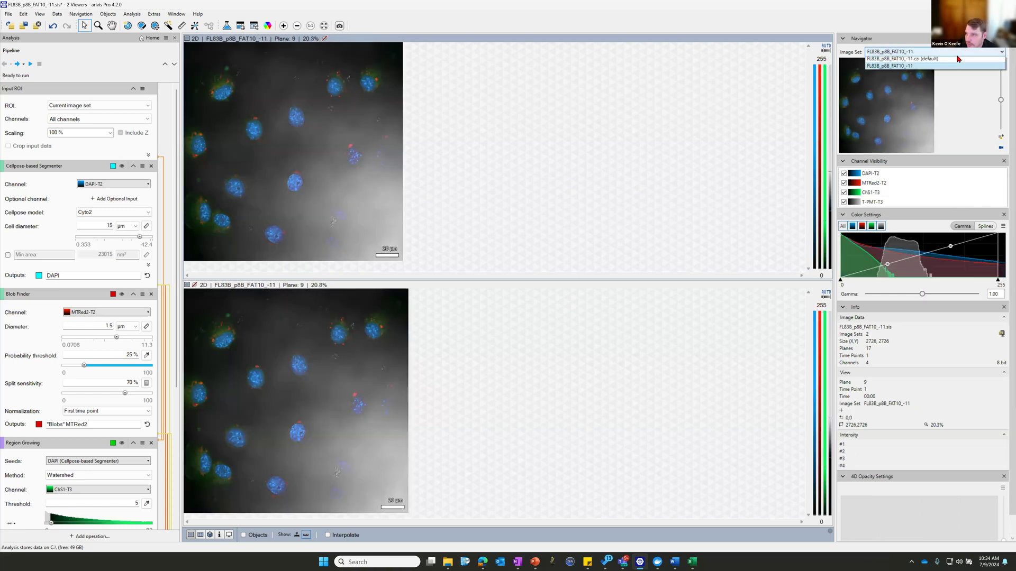
click(943, 62)
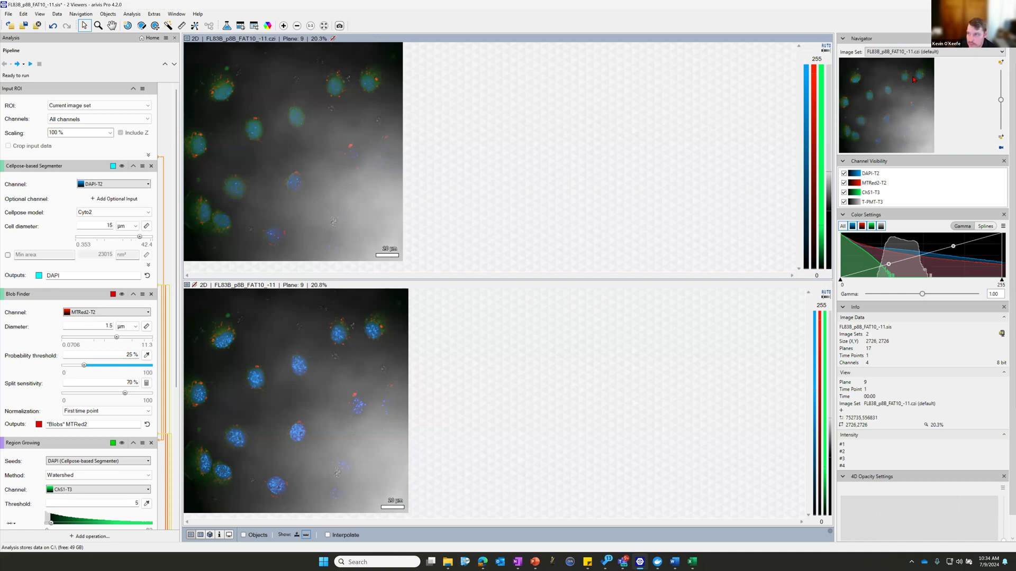
Step: Test the unlinked viewers by browsing planes in the upper one and switching the lower one's image set to the default and back
scroll(1001, 108, down, 7)
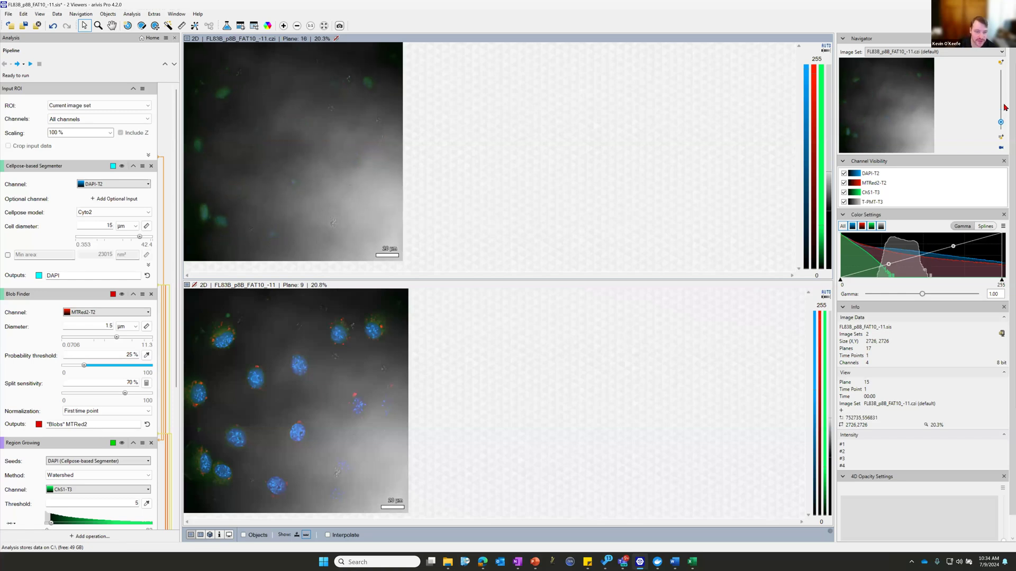
scroll(1005, 107, up, 7)
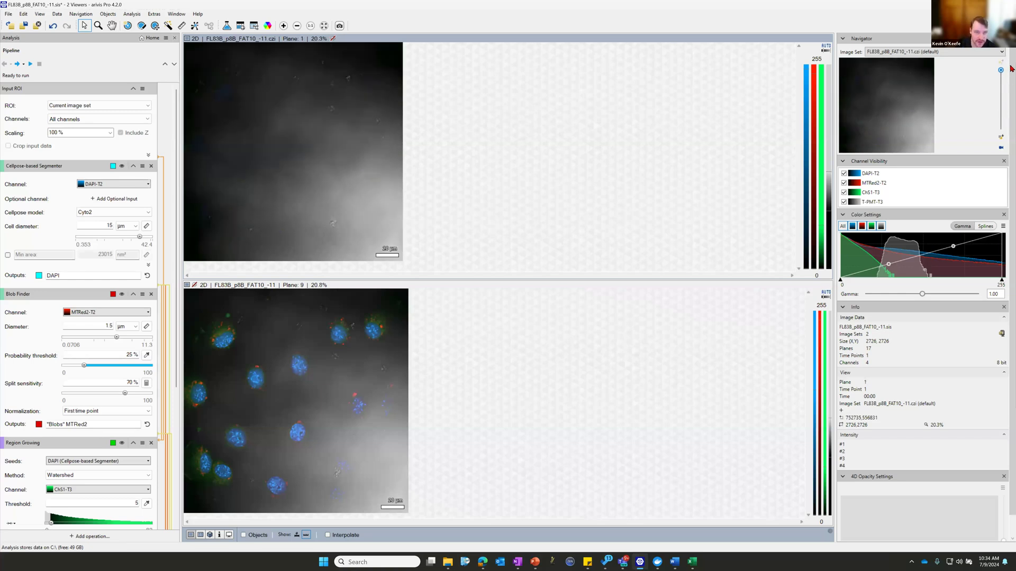
click(696, 332)
click(913, 52)
click(913, 61)
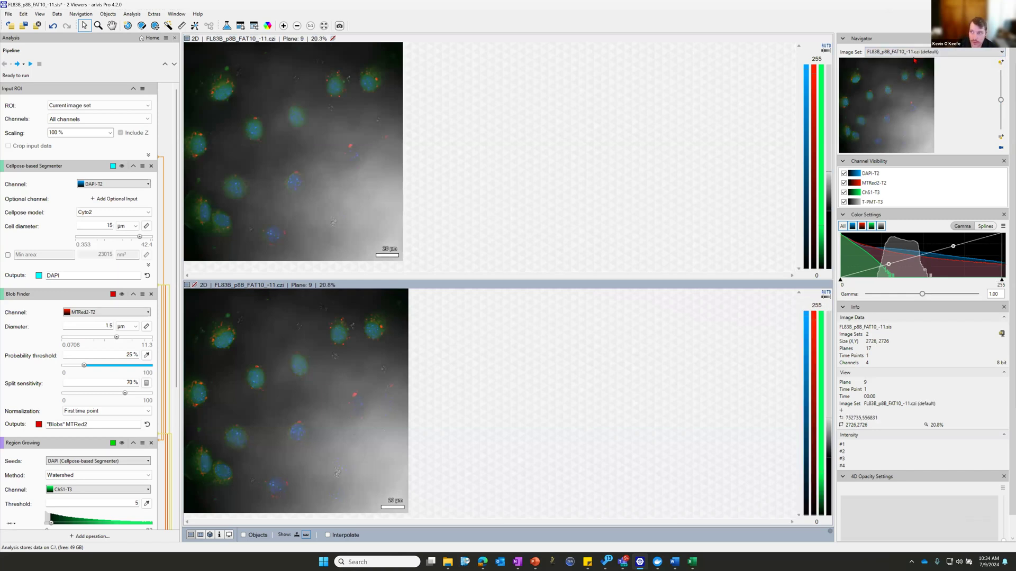
click(914, 53)
click(916, 68)
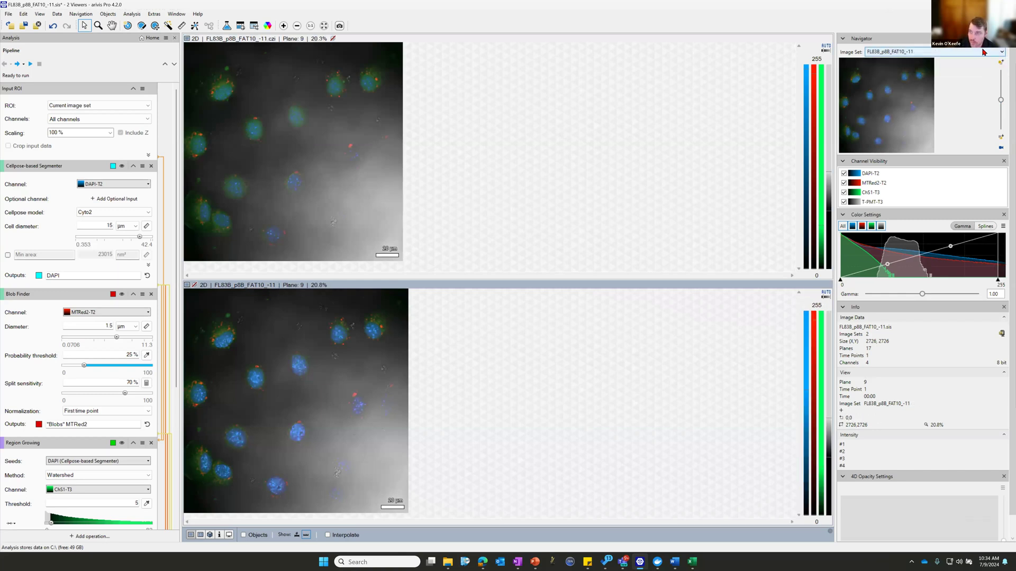
Step: Set the upper viewer to plane 1 and the lower viewer to plane 17
click(719, 105)
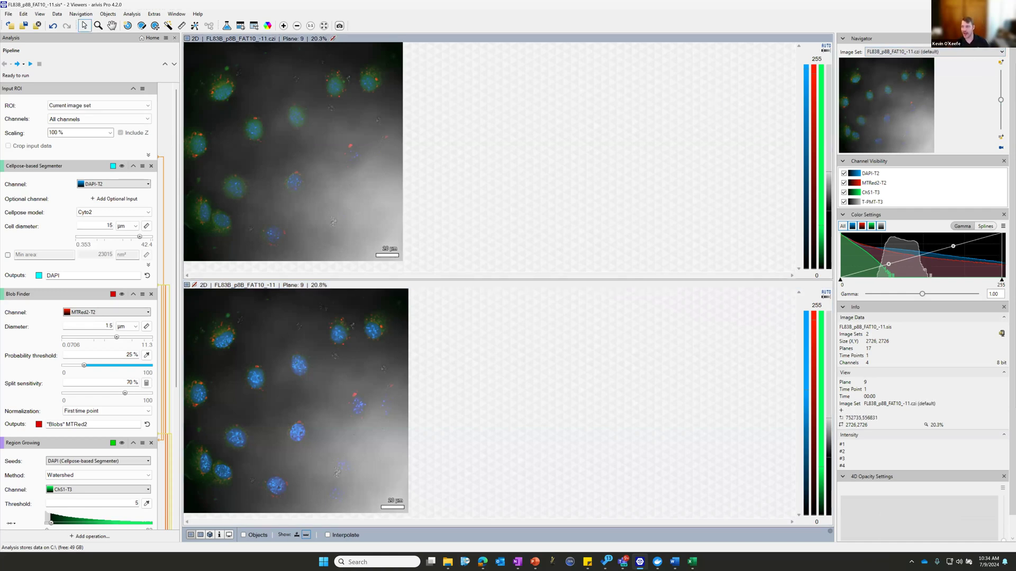
click(979, 25)
click(646, 154)
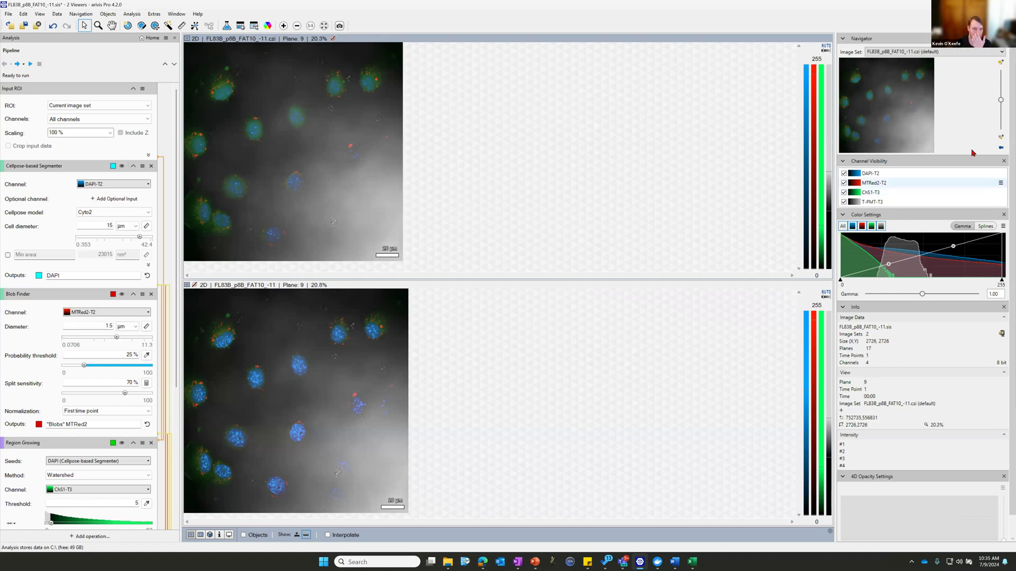
drag(1000, 97, 1000, 70)
click(595, 338)
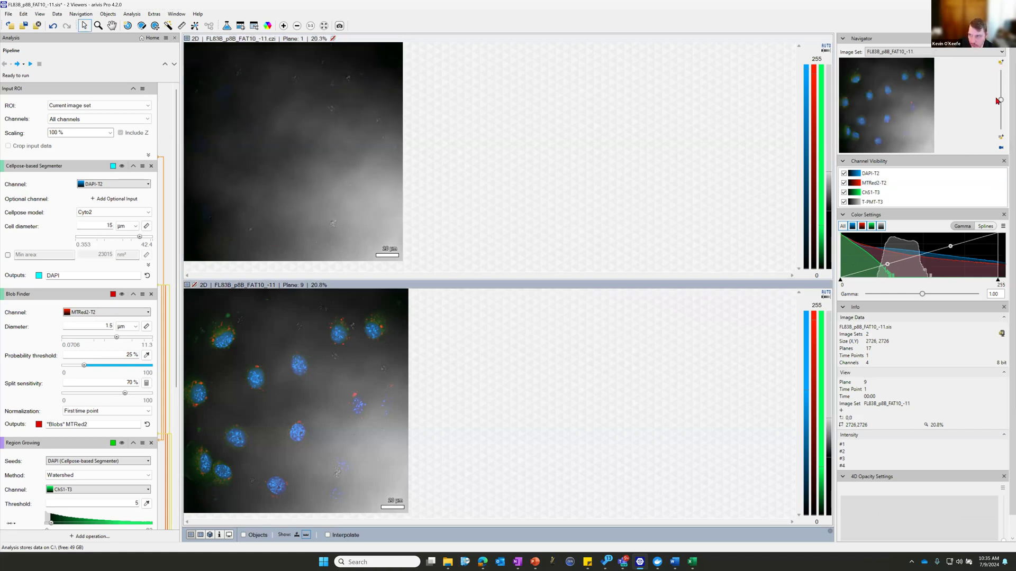
drag(1000, 124, 1000, 131)
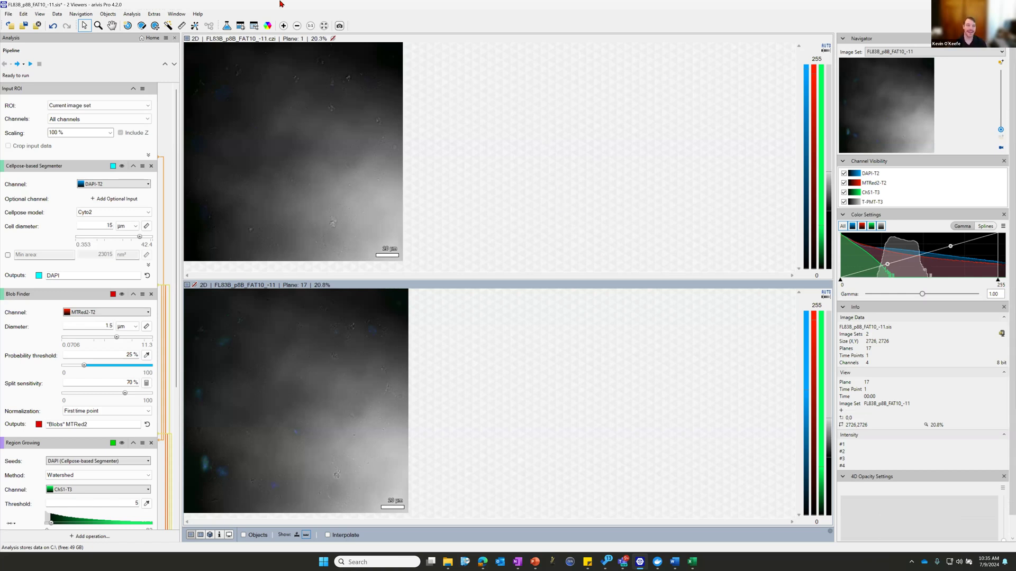
click(4, 13)
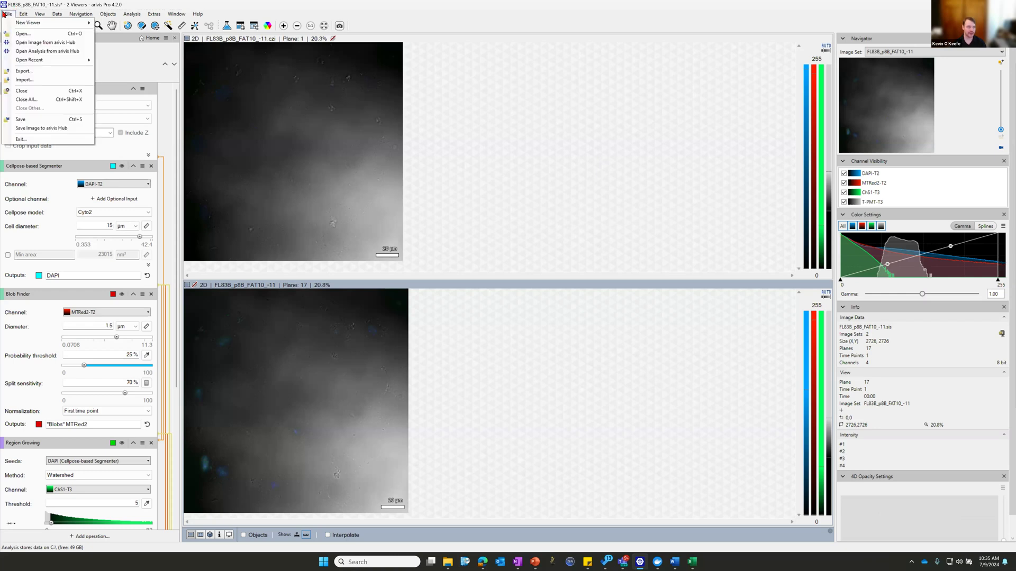
click(5, 15)
click(5, 14)
mouse_move(17, 26)
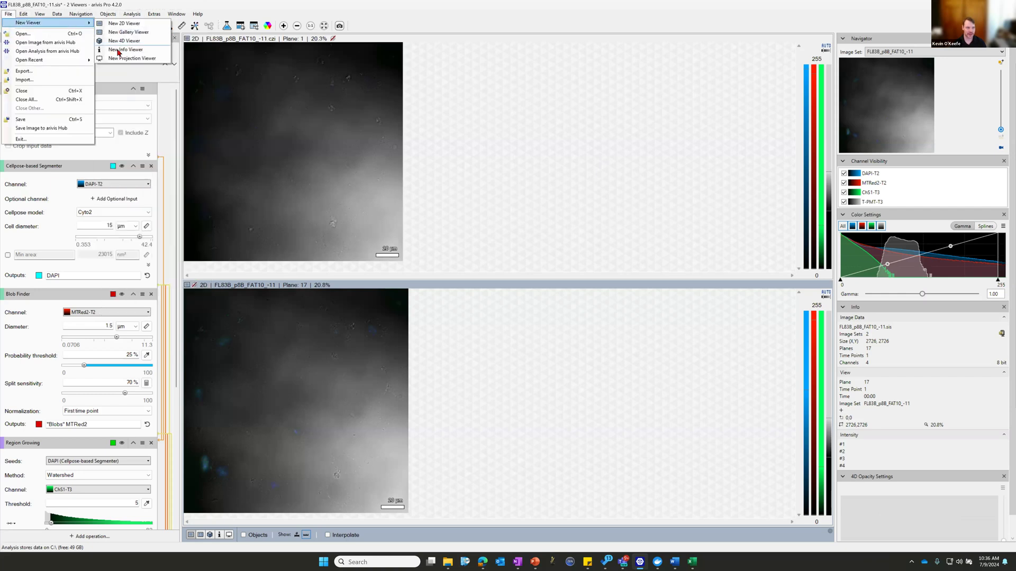
mouse_move(108, 14)
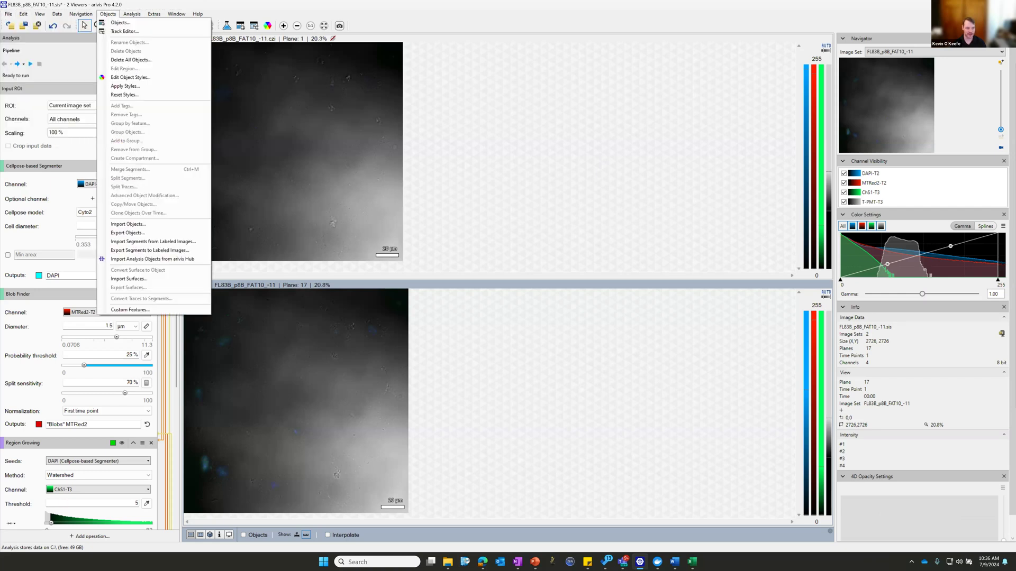
click(233, 142)
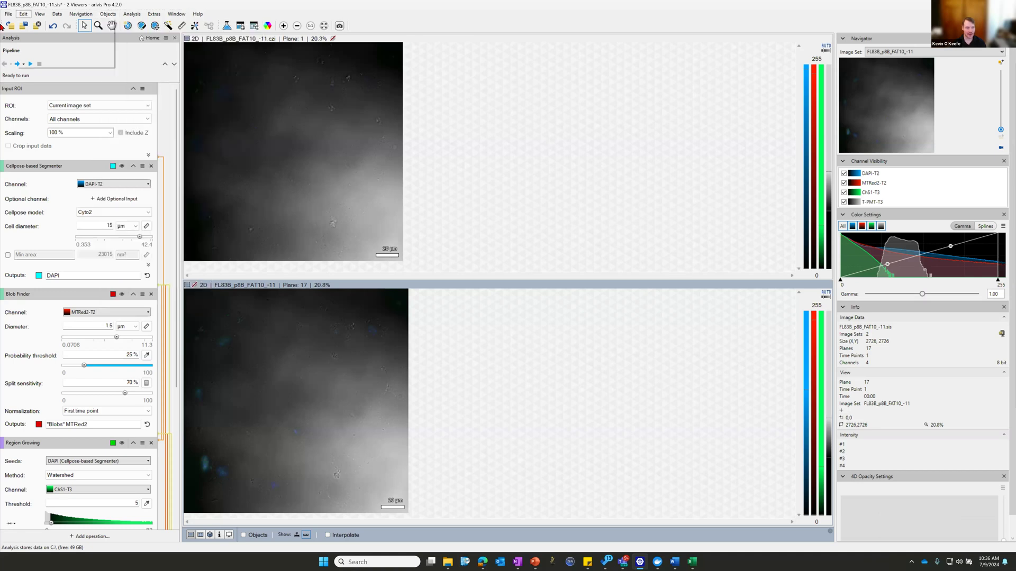
Step: Open a new 2D viewer in a separate window and try tiling it beside the main window, ending with the main window maximized
click(8, 13)
mouse_move(32, 22)
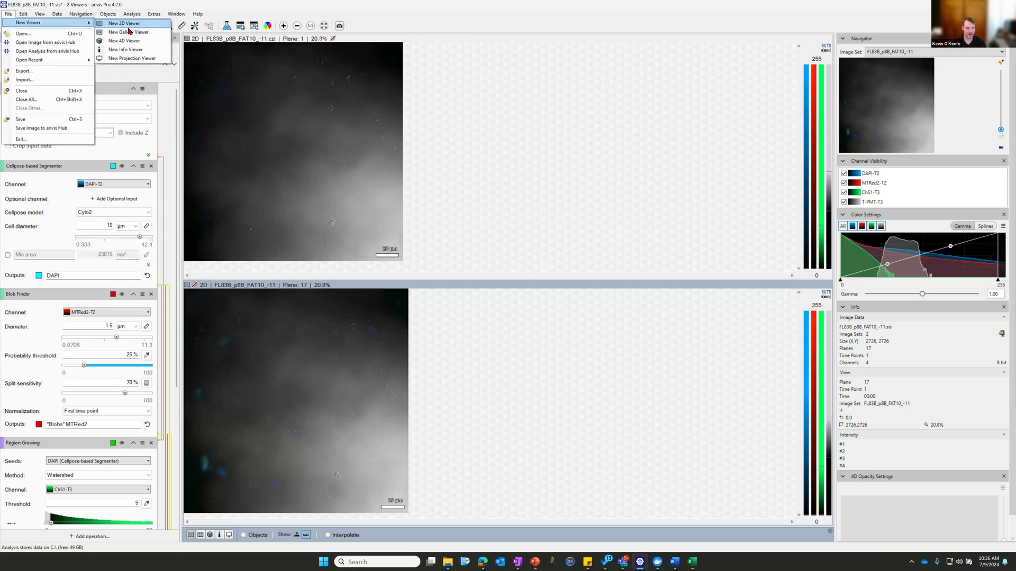
click(121, 23)
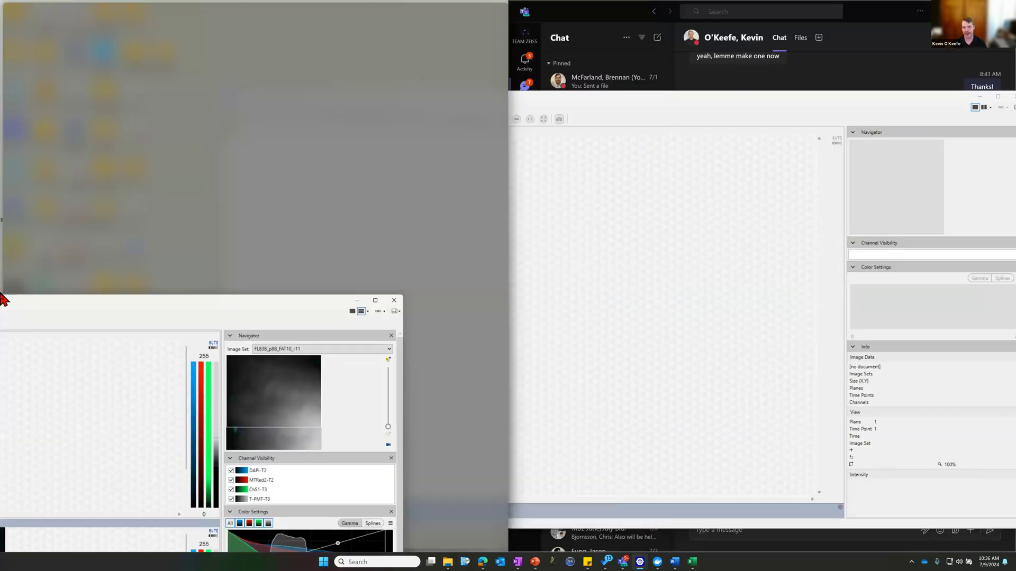
drag(2, 300, 1, 300)
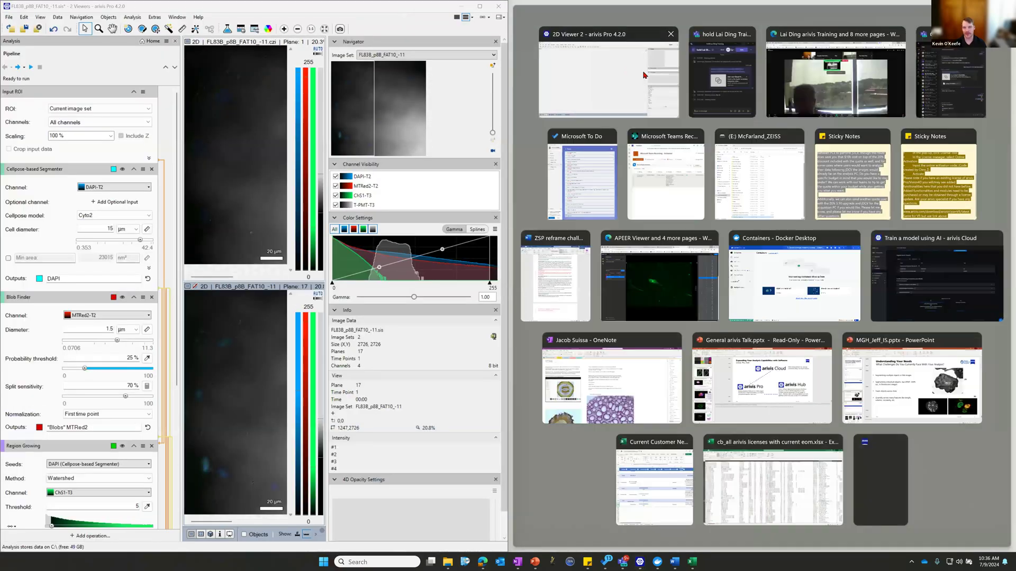
click(630, 69)
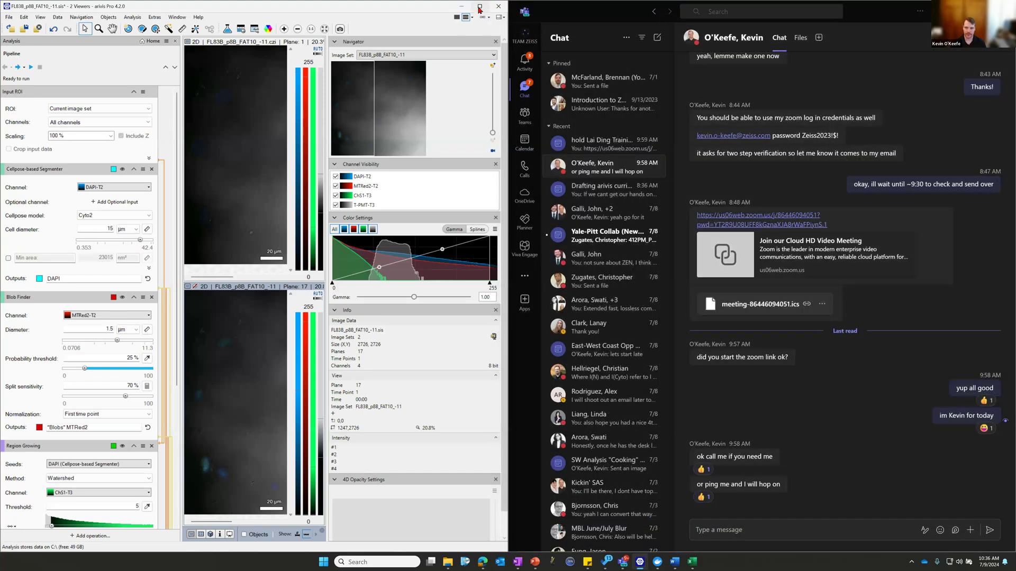
click(479, 6)
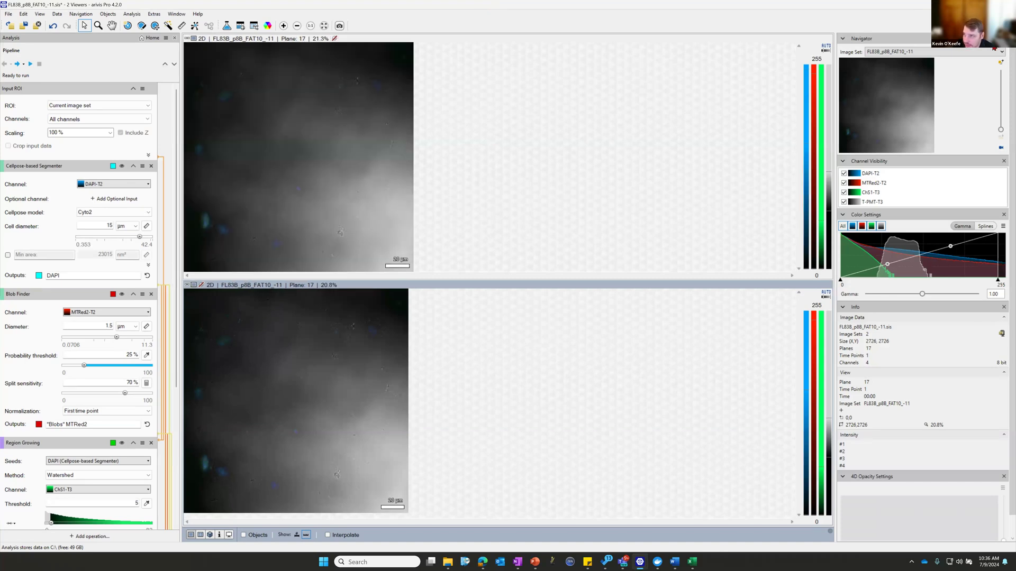
Step: Move both linked viewers to plane 7 and return to a single 2D viewer
drag(1001, 130, 989, 93)
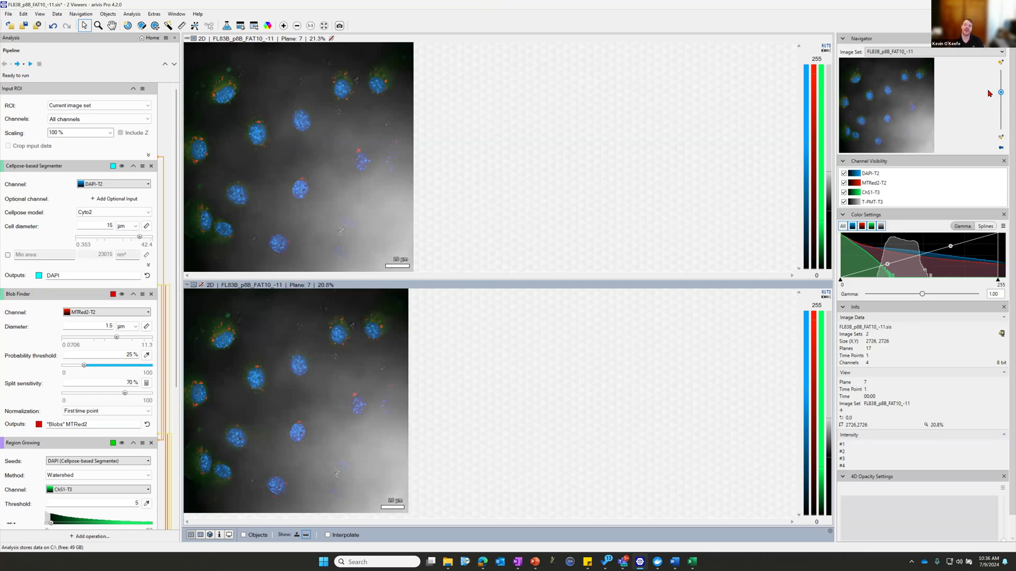
click(879, 173)
right_click(937, 47)
key(Escape)
click(713, 82)
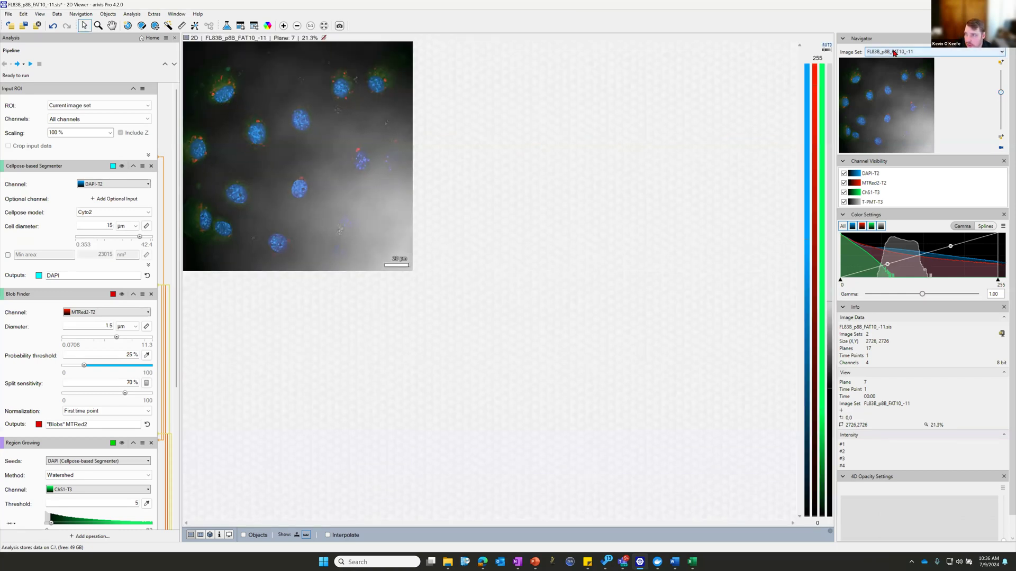
Step: Switch the 2D viewer to the default image set, FL83B_p8B_FAT10_-11.czi, and hide the analysis panel
click(902, 51)
click(903, 61)
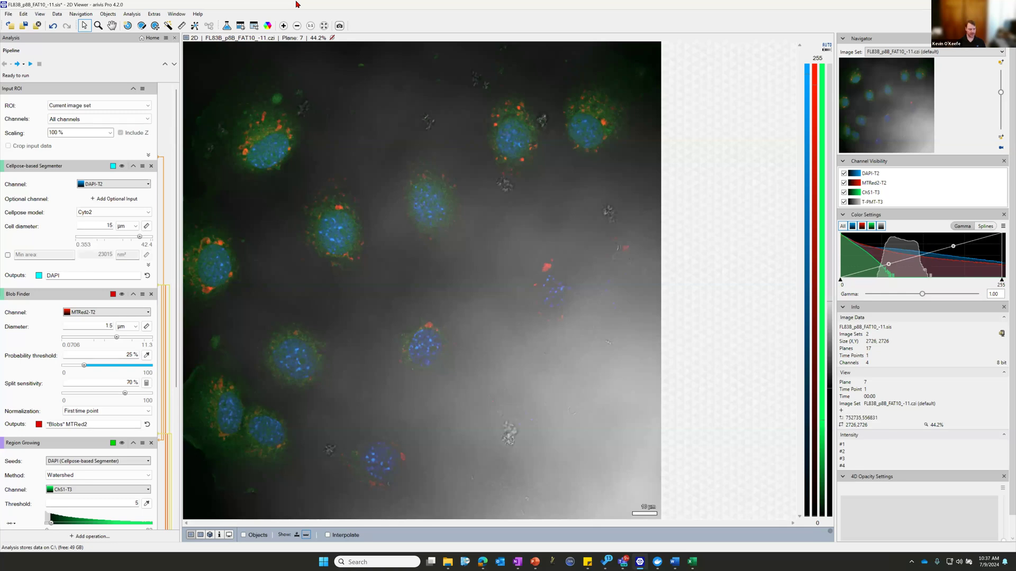
click(176, 37)
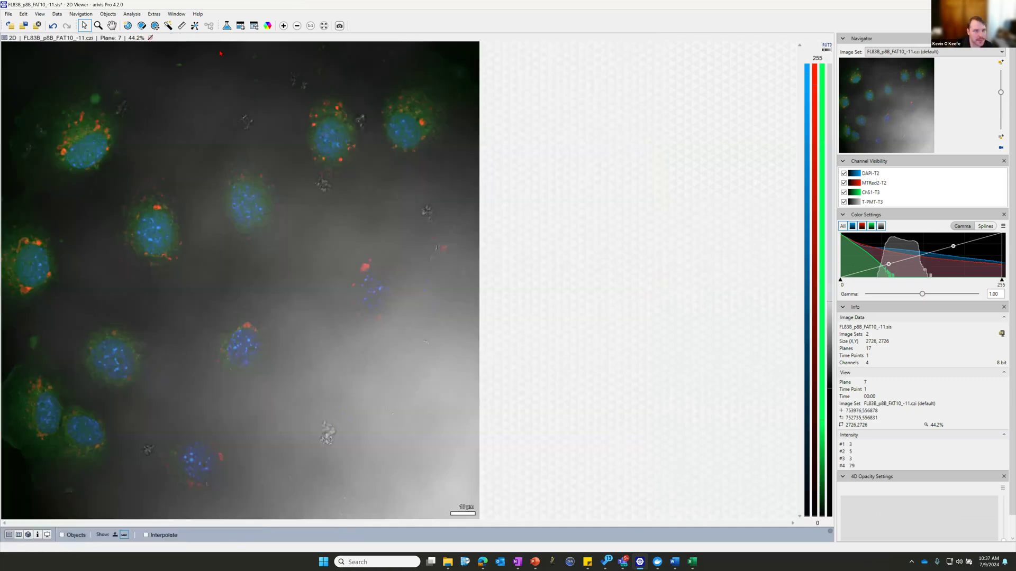
click(9, 14)
click(184, 14)
click(23, 14)
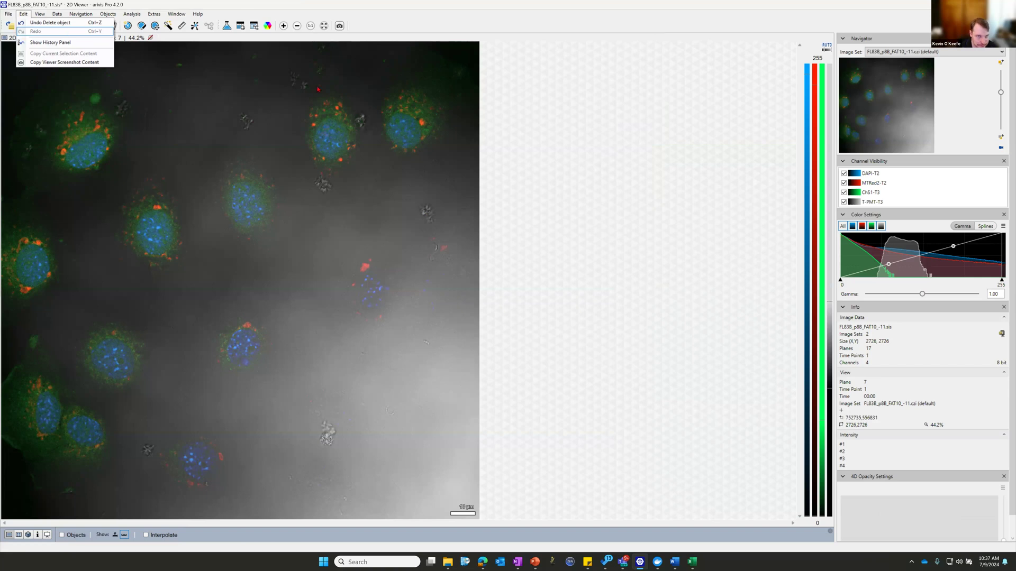
key(Escape)
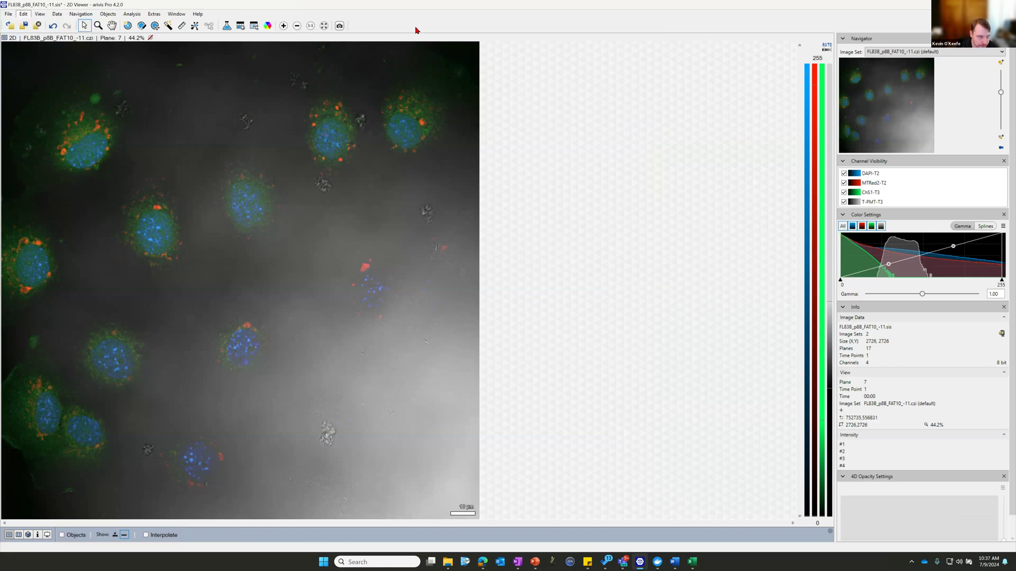
Step: Look over the available exporters for the image set, including CZI, and open the TIFF Exporter
click(10, 14)
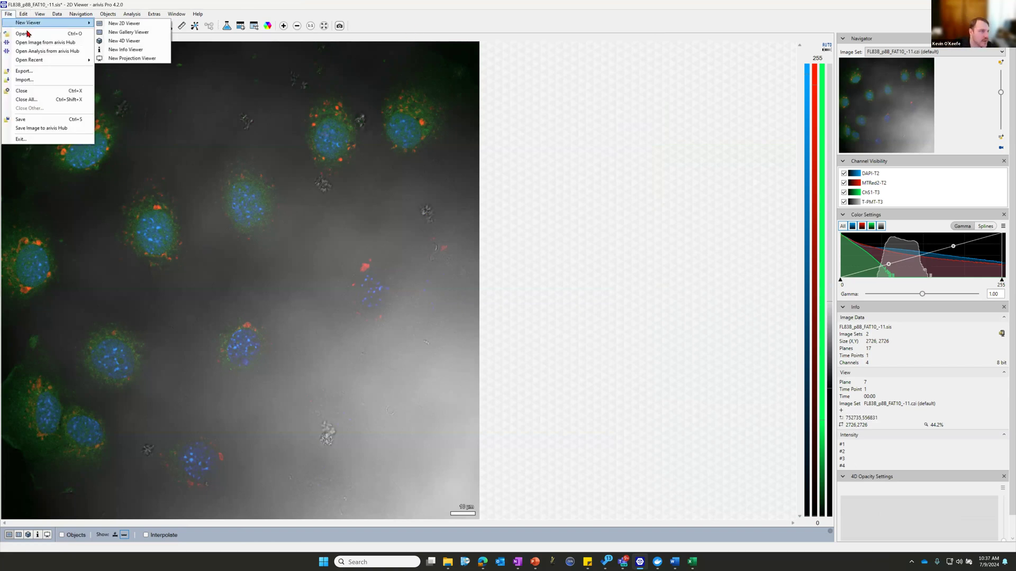
mouse_move(44, 21)
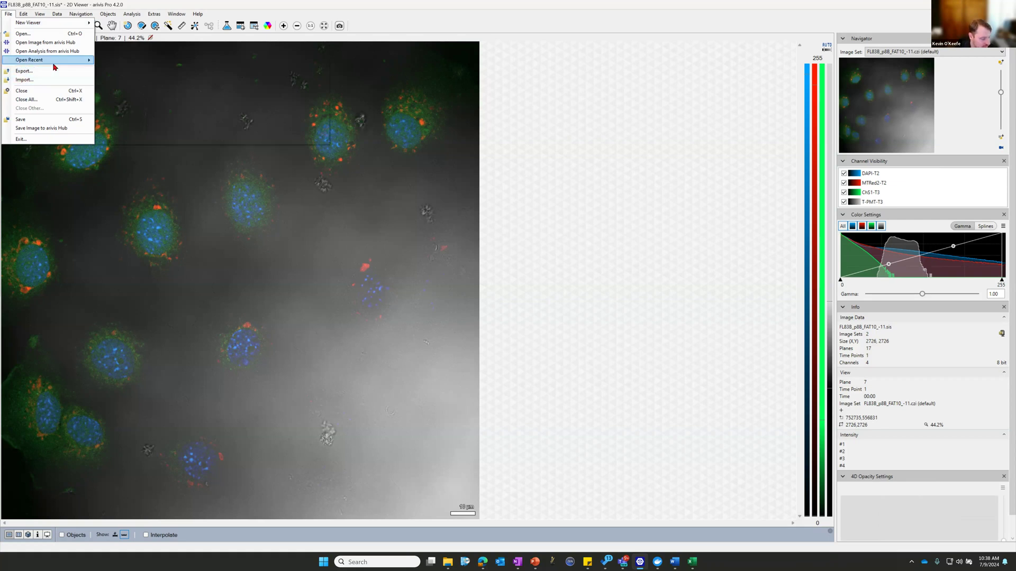
mouse_move(54, 66)
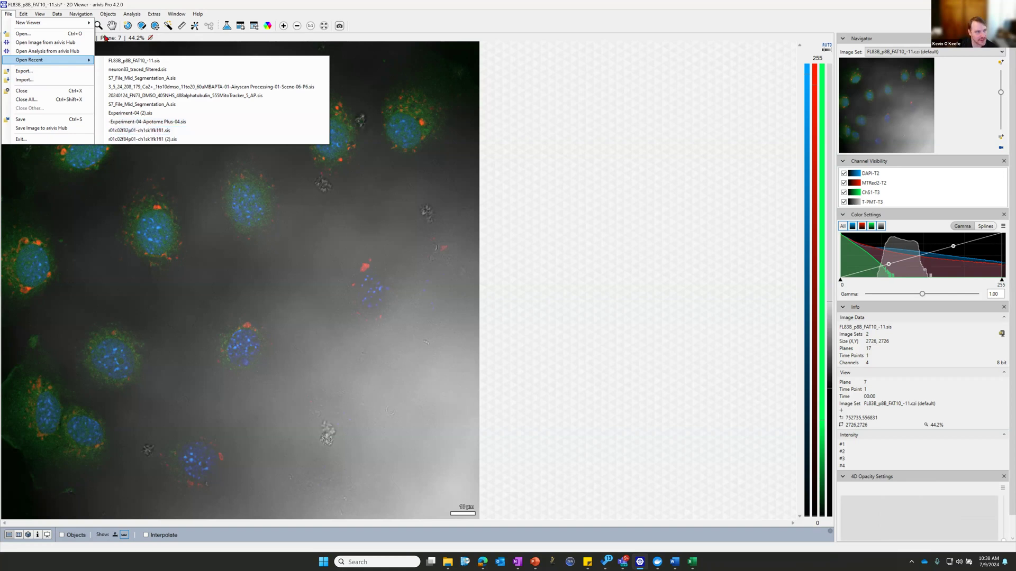
click(60, 75)
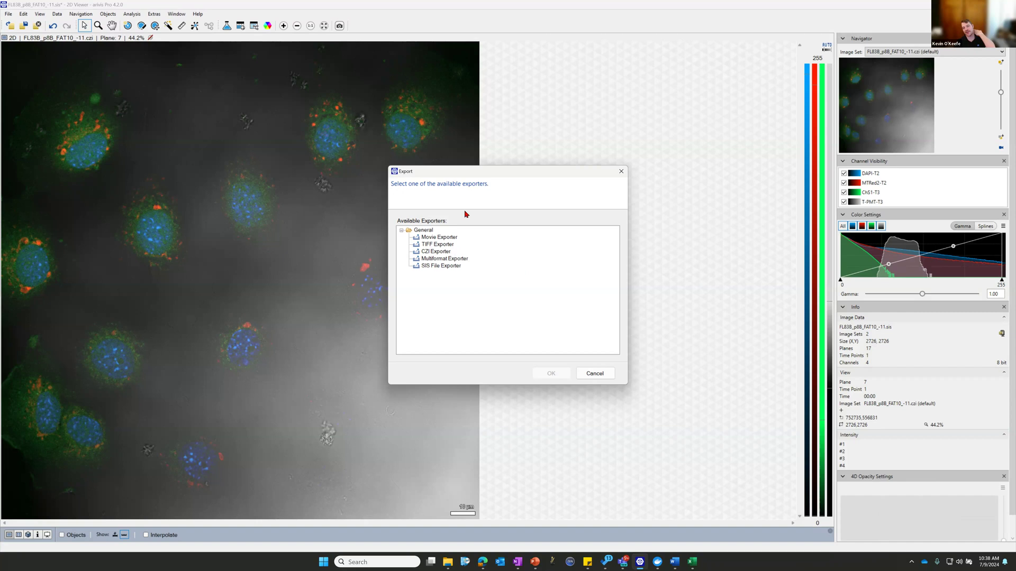
click(447, 253)
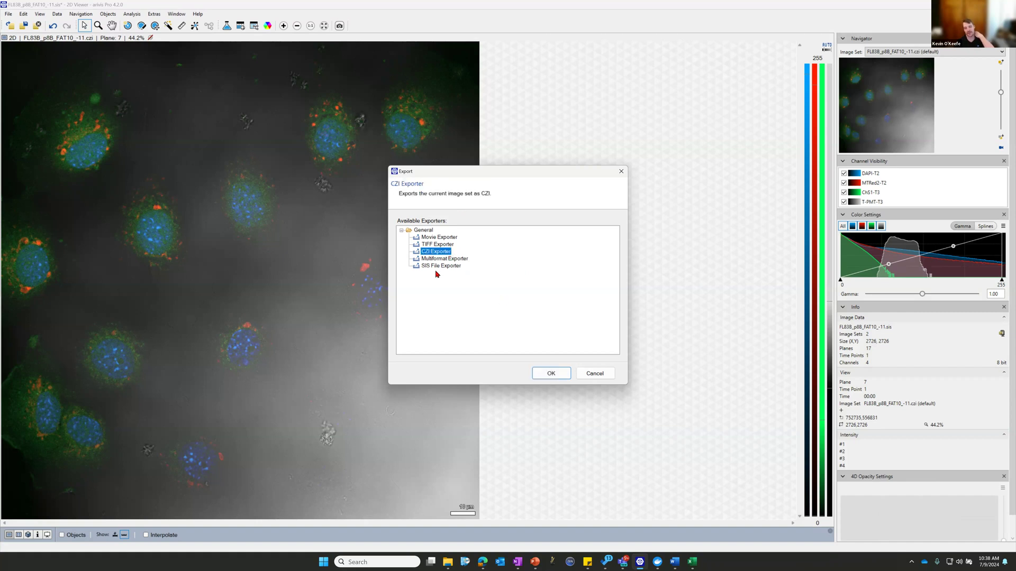
click(437, 245)
click(565, 376)
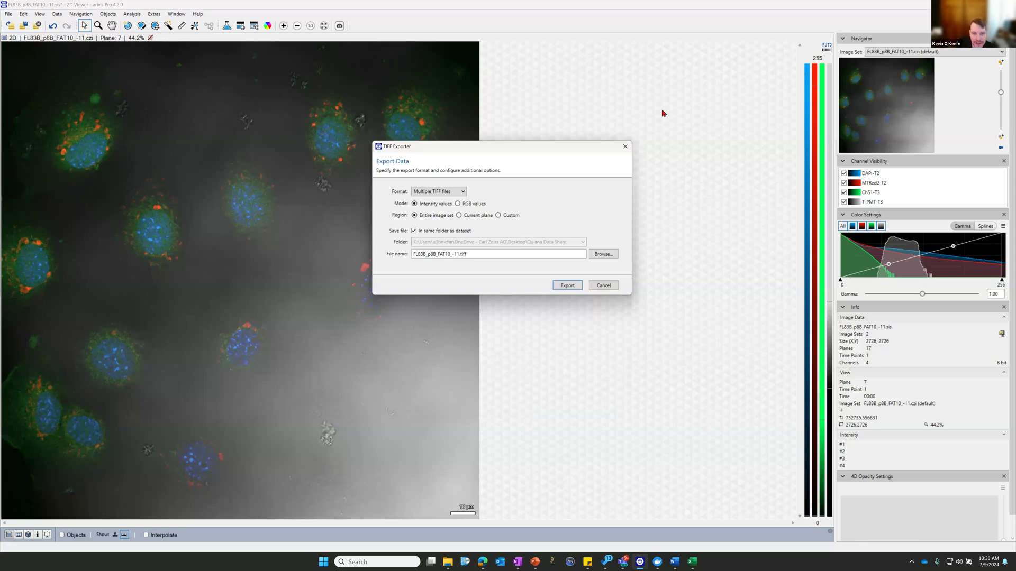
Step: Examine the TIFF export formats and the custom region option with its X, Y and Z ranges, and leave without exporting
click(455, 191)
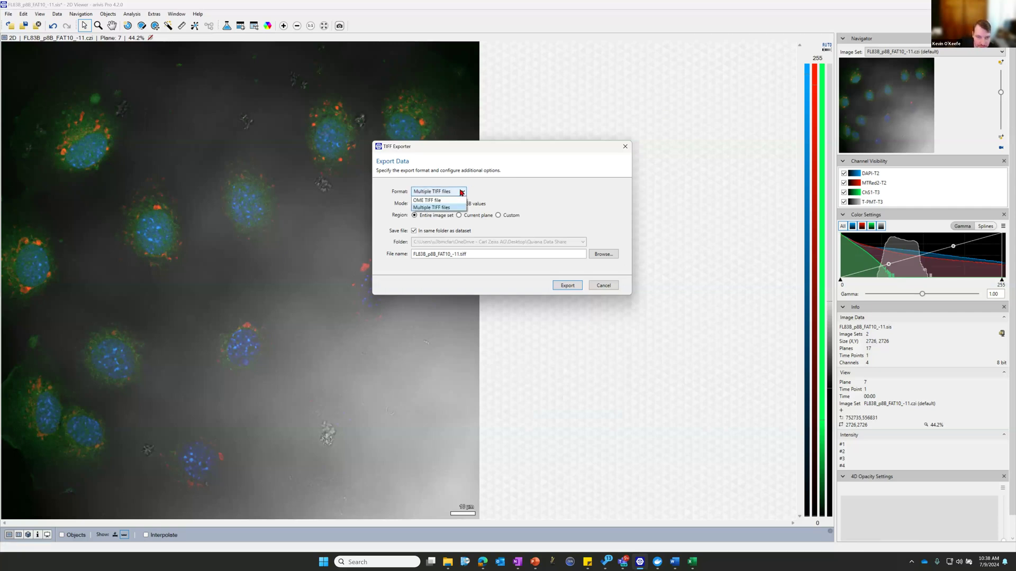
click(434, 208)
click(437, 191)
click(443, 208)
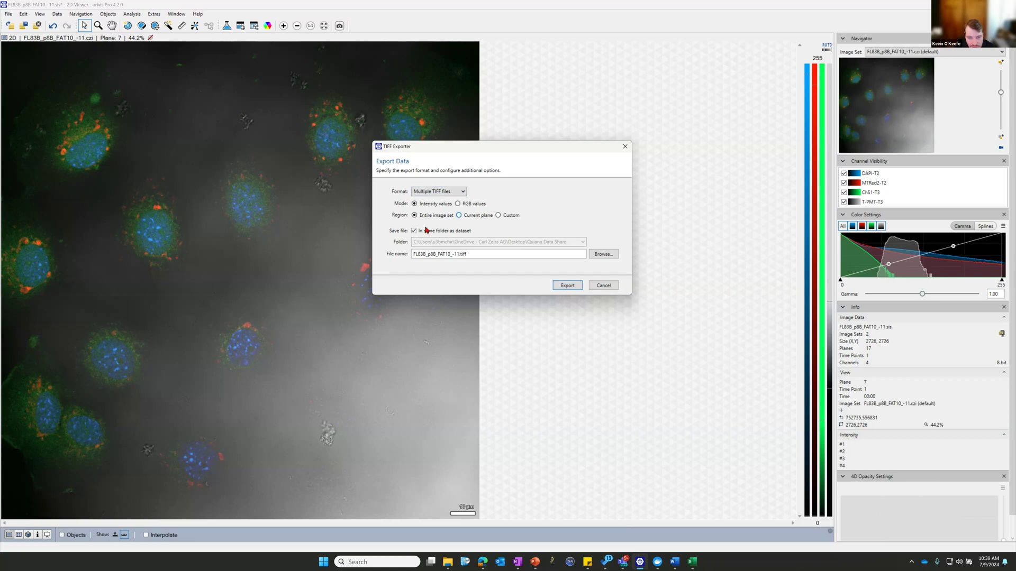
click(511, 215)
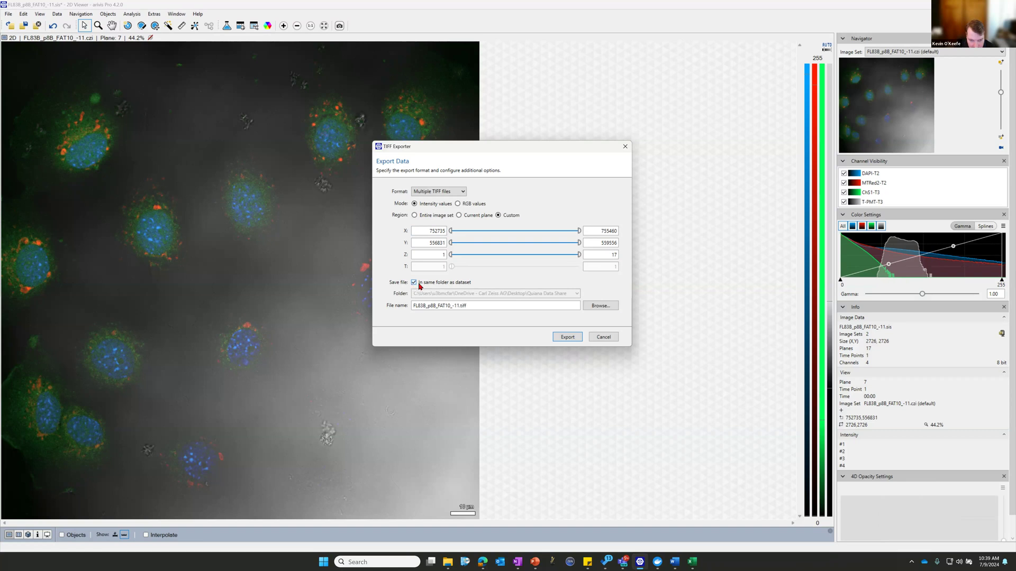
click(433, 190)
click(633, 147)
click(603, 337)
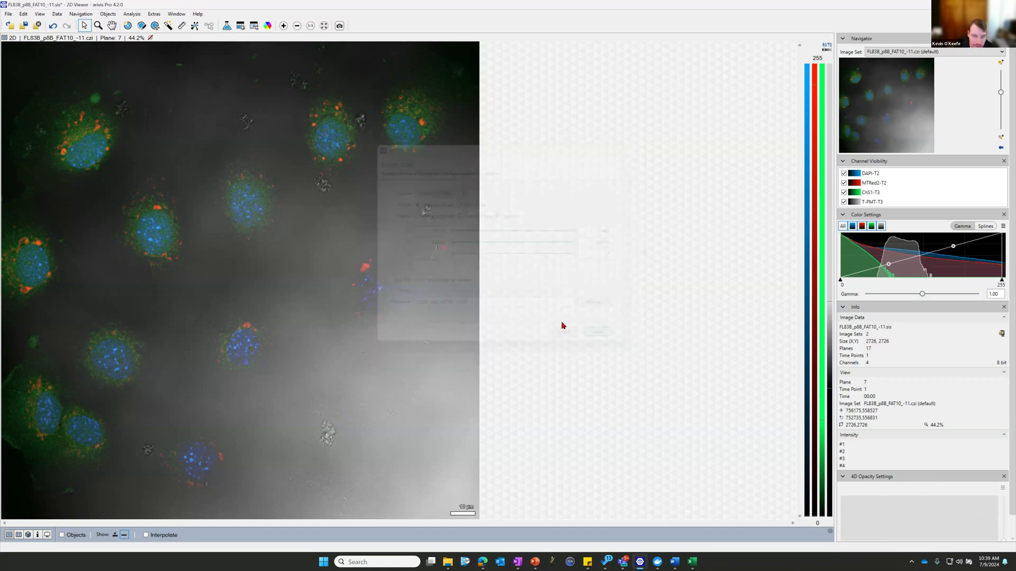
Step: Copy the current 2D viewer's screenshot content to the clipboard
click(7, 14)
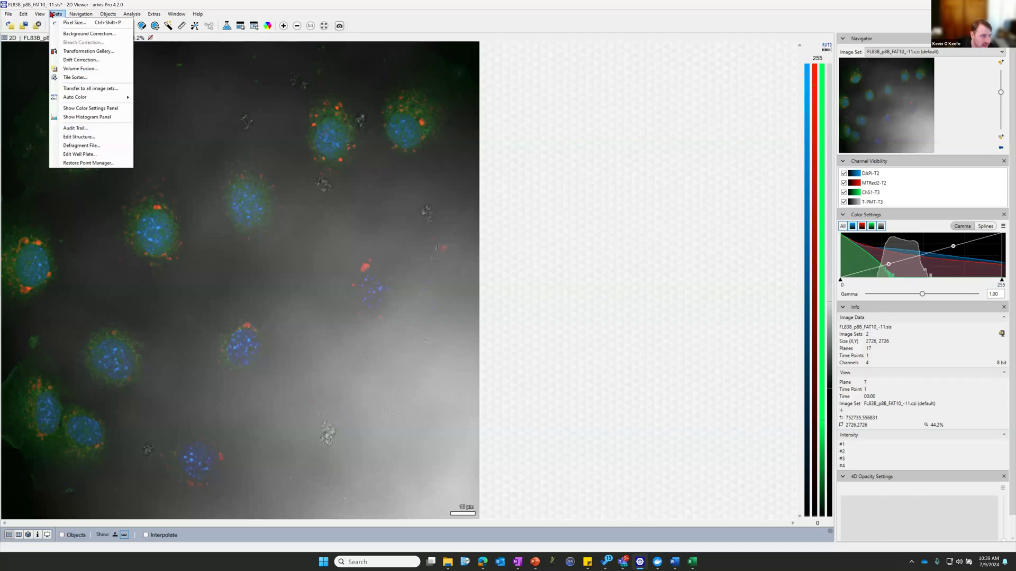
mouse_move(30, 17)
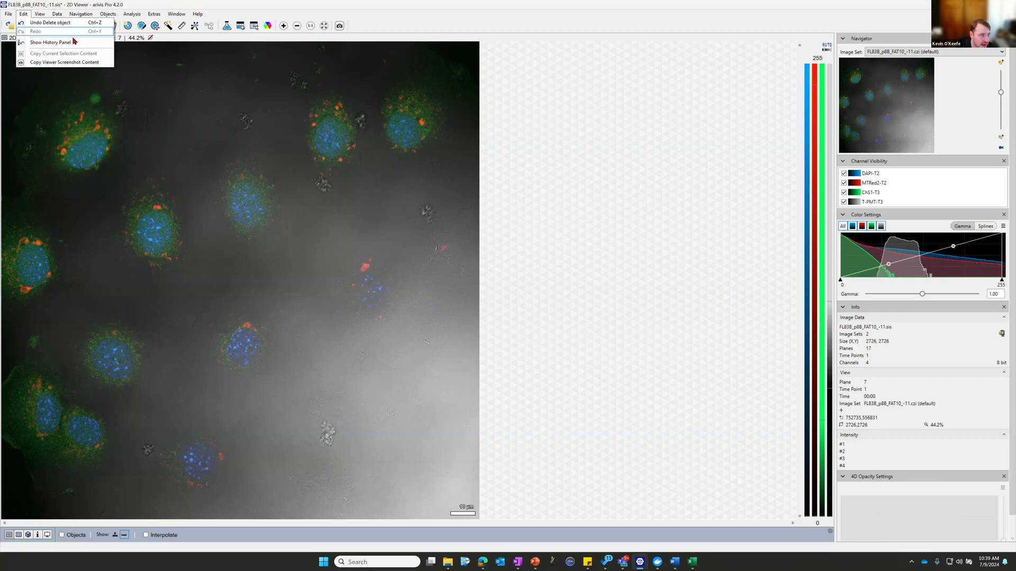
click(24, 15)
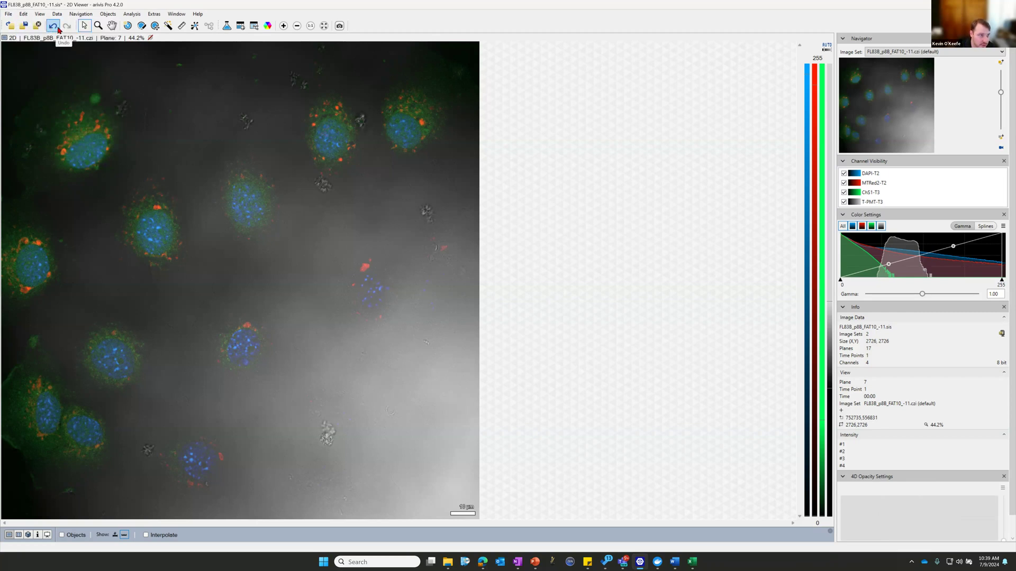
click(24, 14)
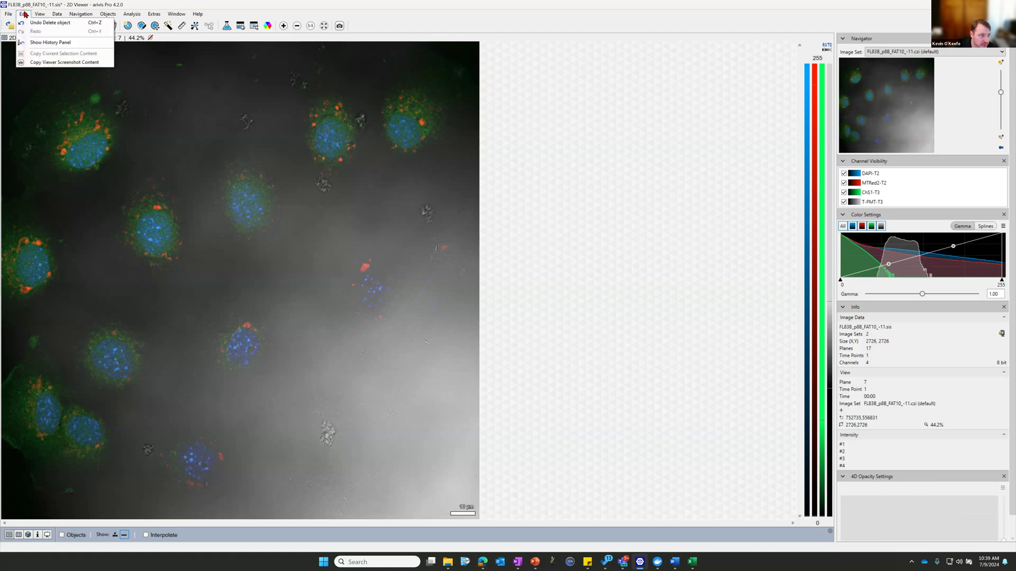
click(26, 15)
click(26, 15)
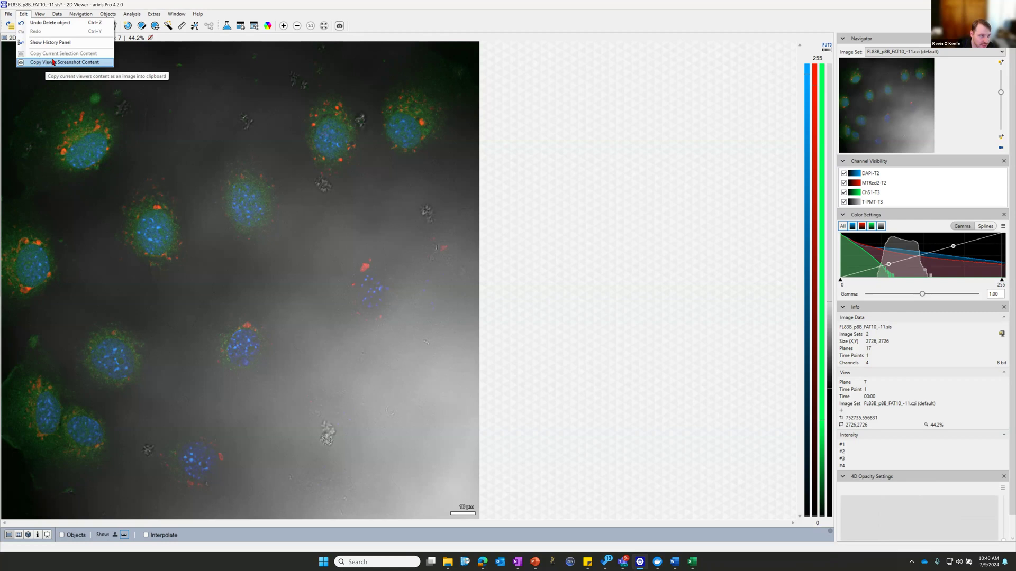
click(53, 62)
click(56, 14)
click(356, 30)
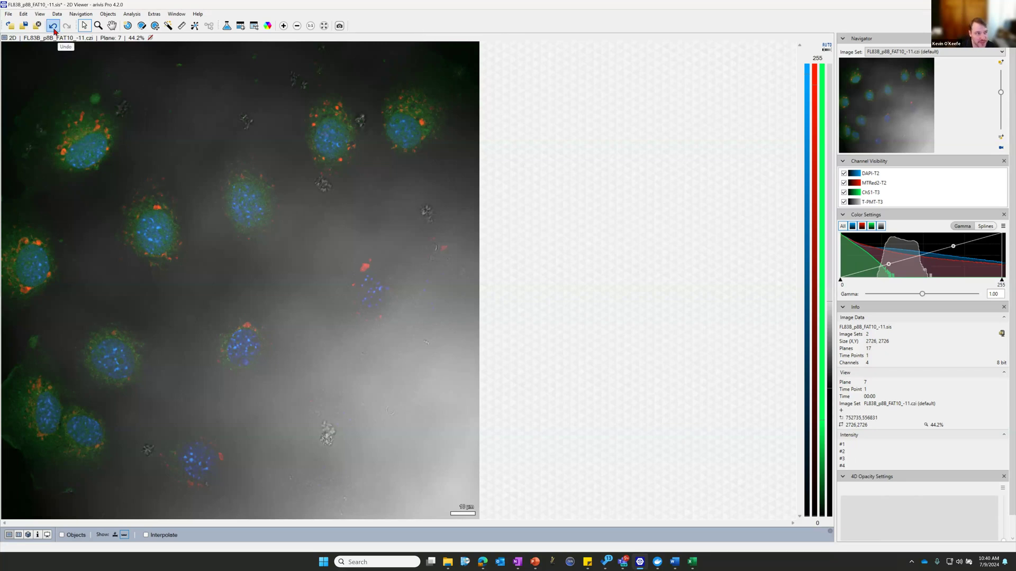
click(39, 16)
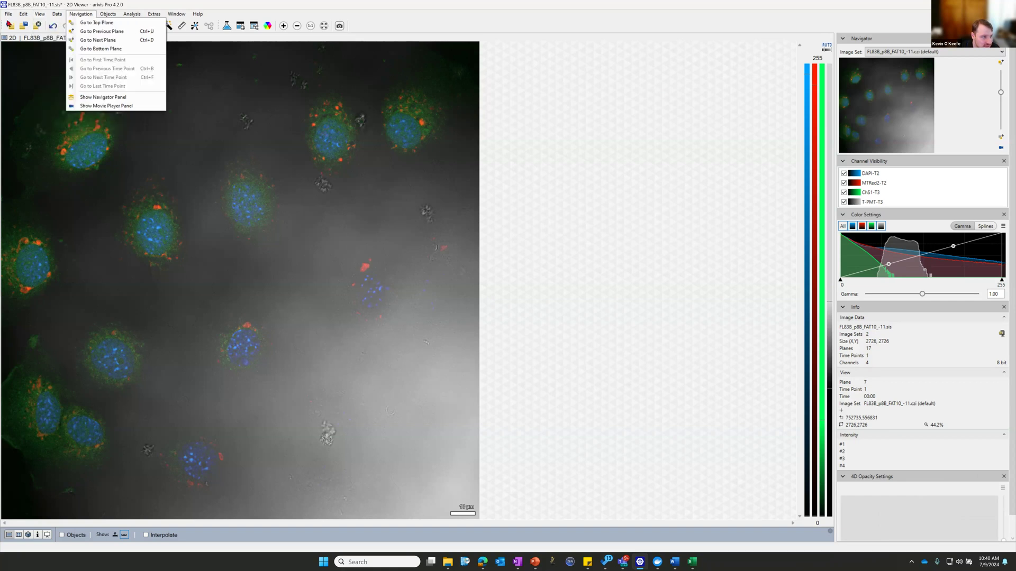
key(Escape)
click(41, 13)
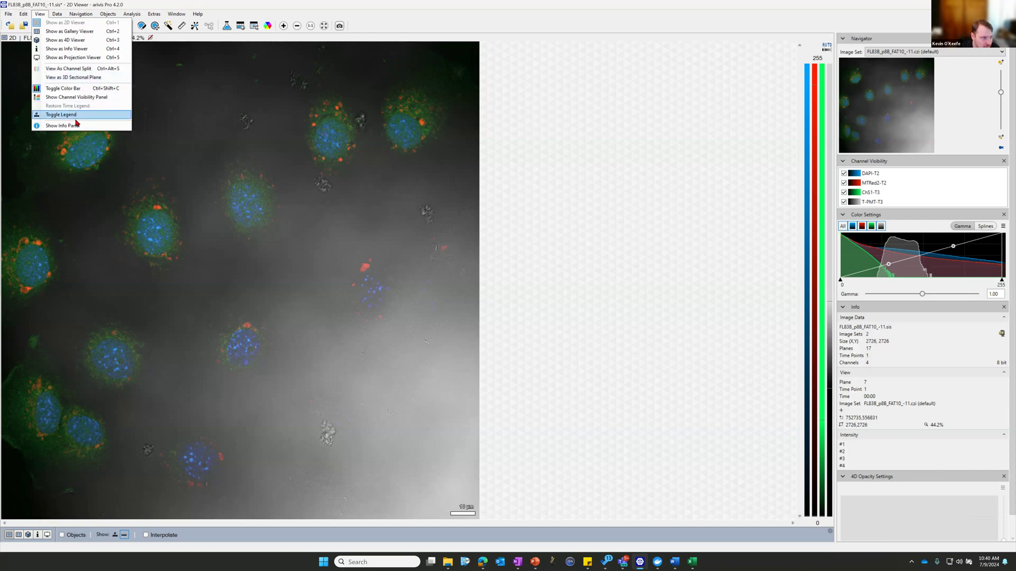
click(62, 18)
click(59, 17)
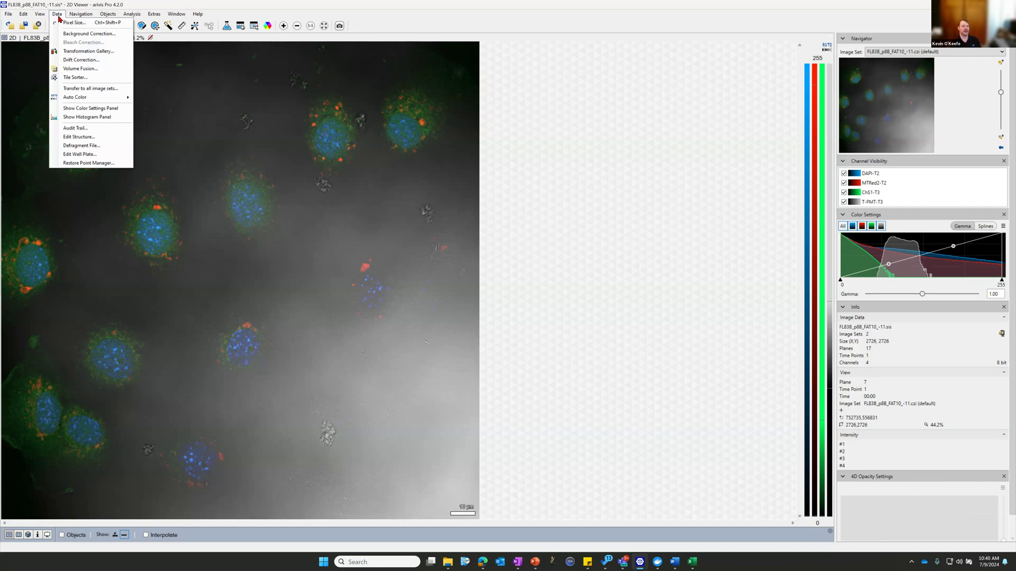
click(102, 18)
Step: Inspect the X, Y and Z pixel size fields of the default image set and cancel the dialog
mouse_move(56, 14)
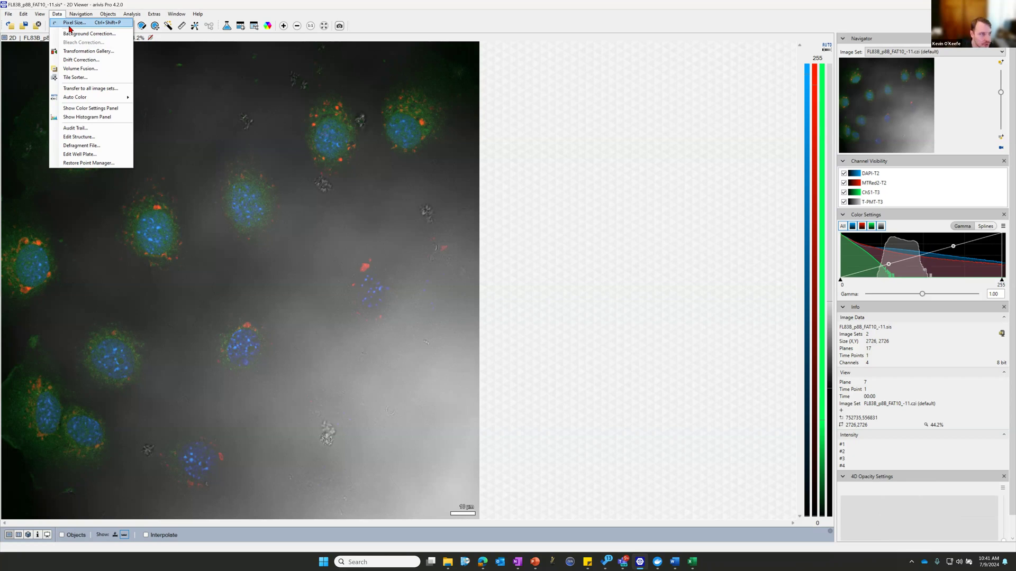
click(71, 23)
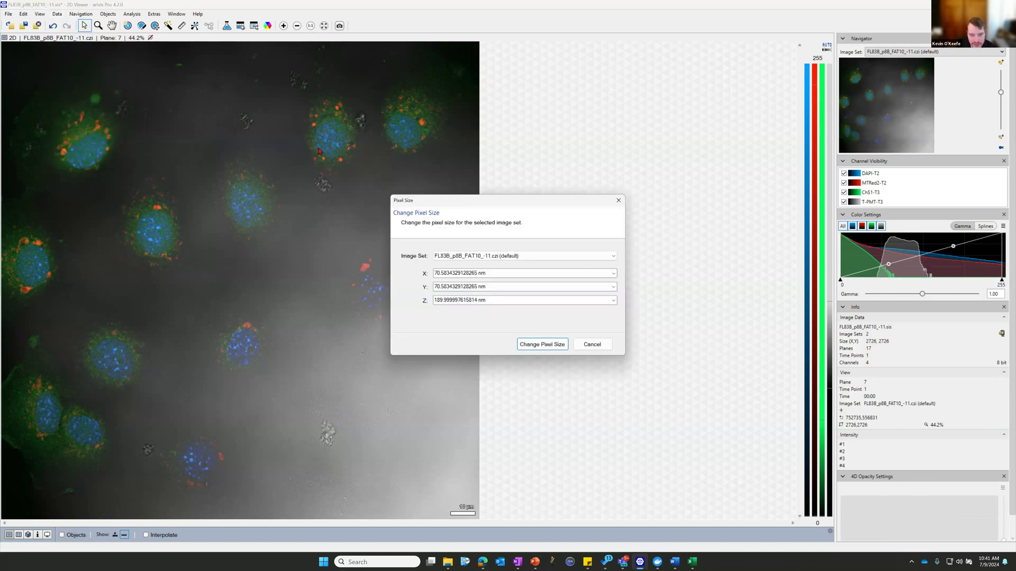
triple_click(466, 271)
triple_click(448, 286)
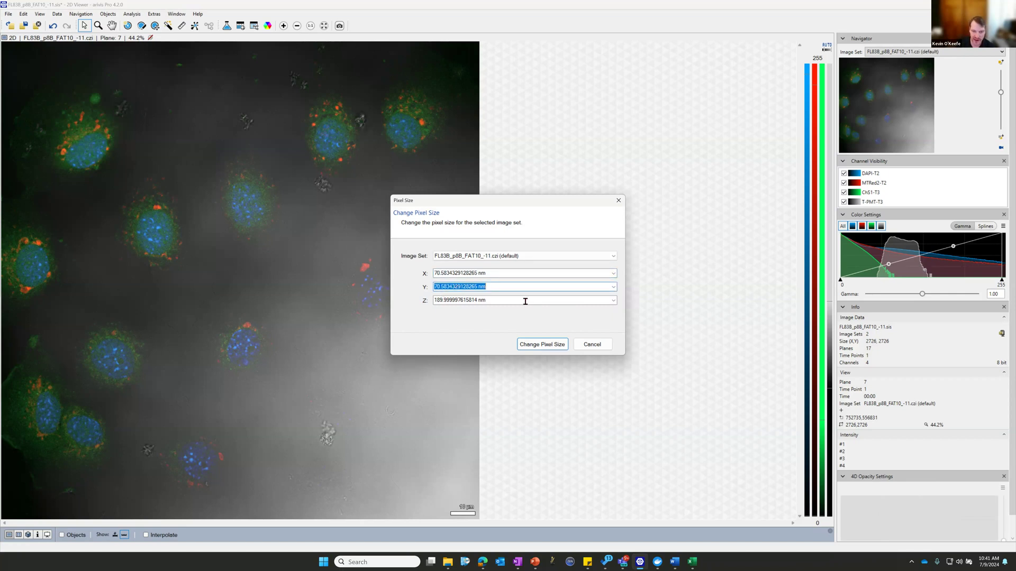
triple_click(447, 275)
click(446, 276)
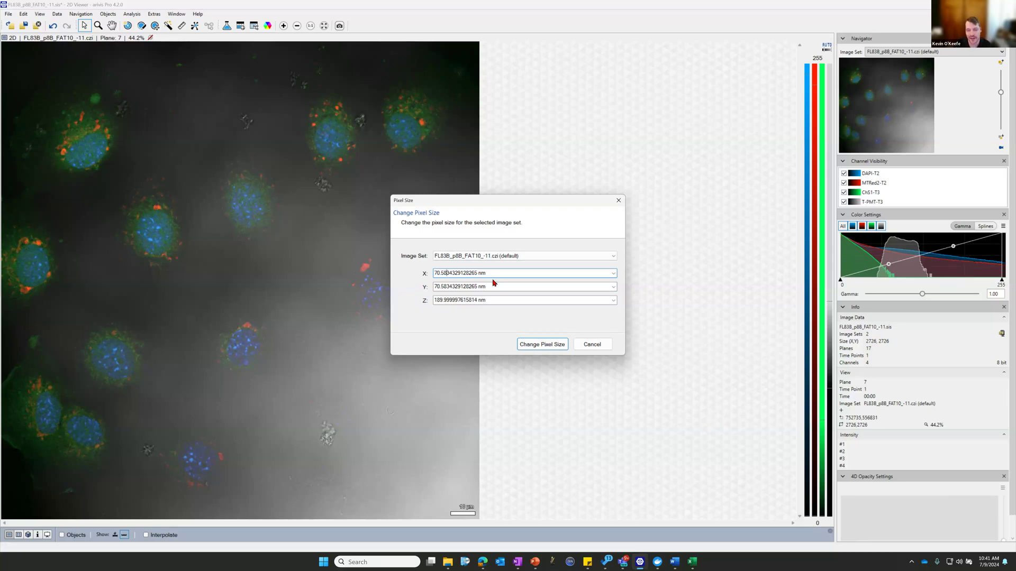
click(592, 345)
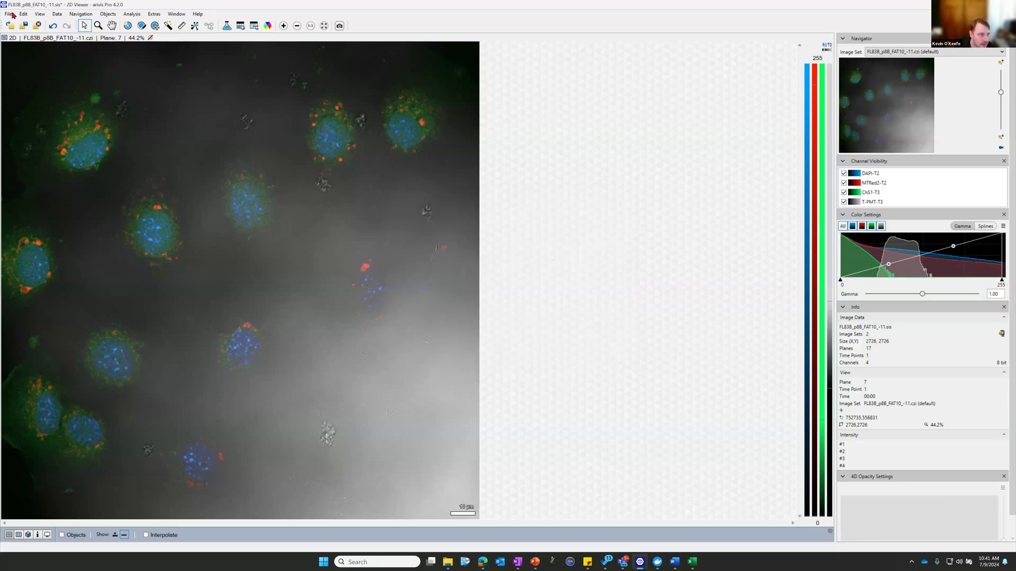
Step: Inspect the Background Correction options, including the correction mode and preview images, and cancel without running it
click(57, 14)
mouse_move(69, 15)
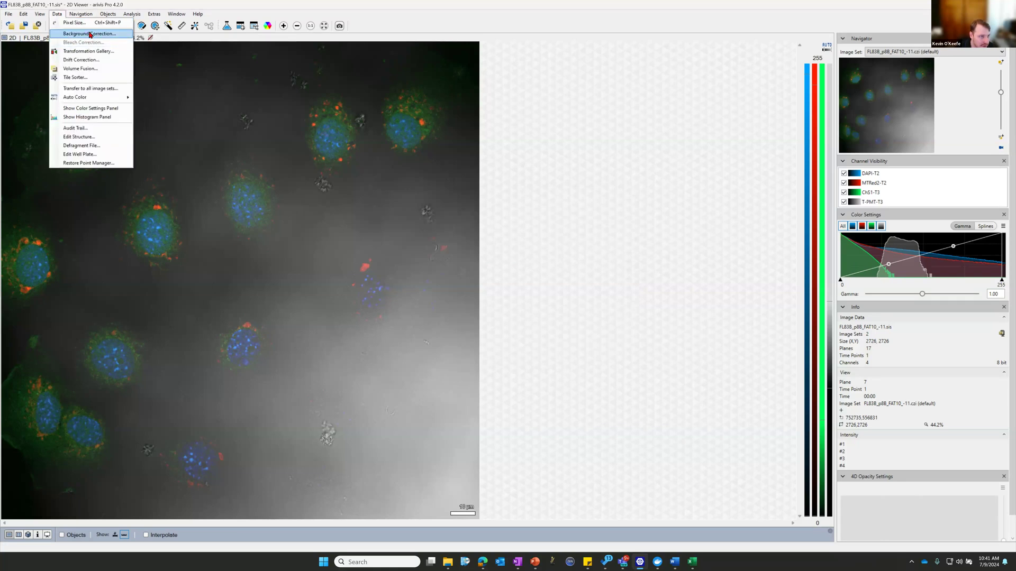
click(90, 34)
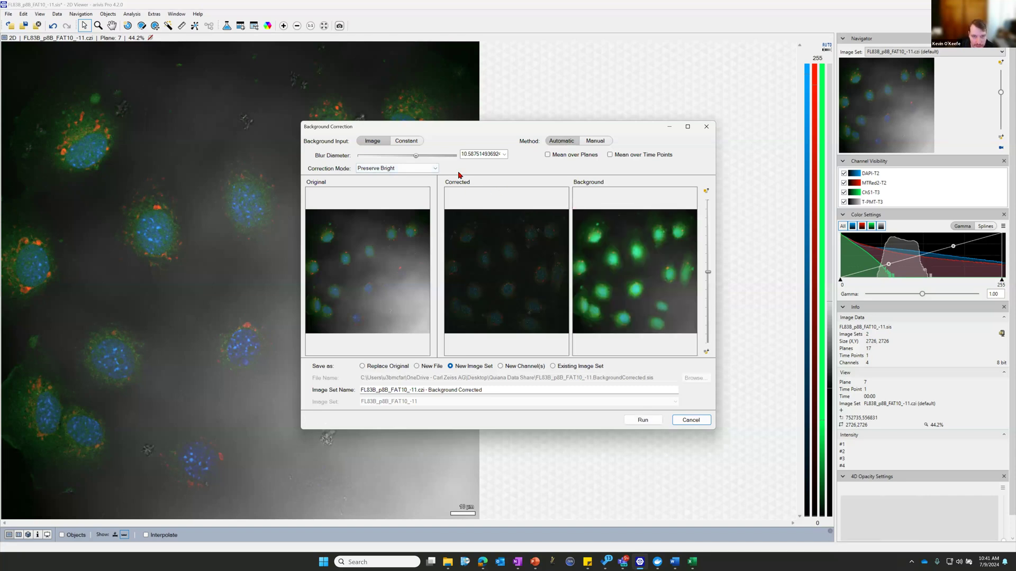
click(416, 169)
click(416, 169)
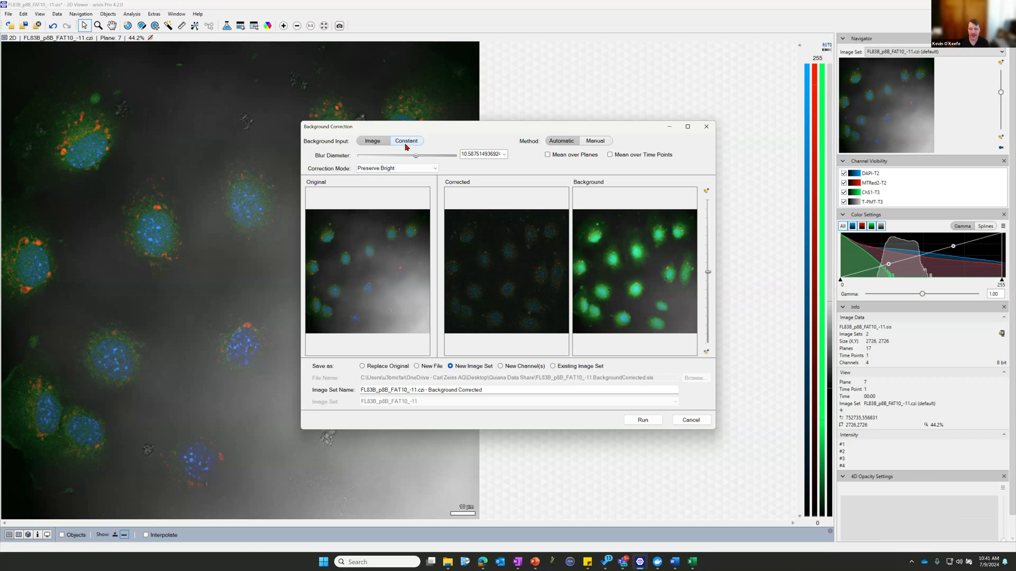
click(690, 420)
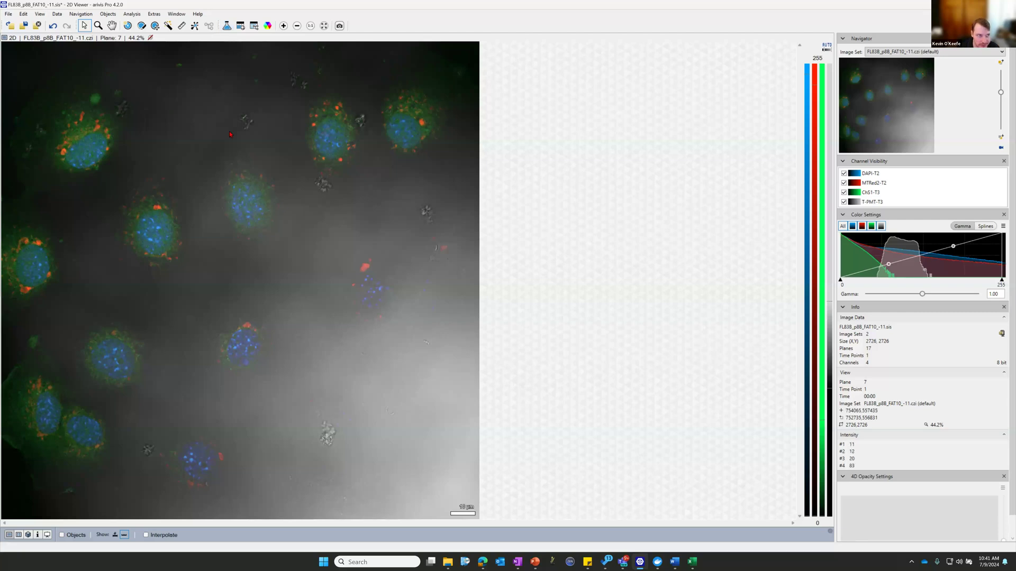
click(57, 14)
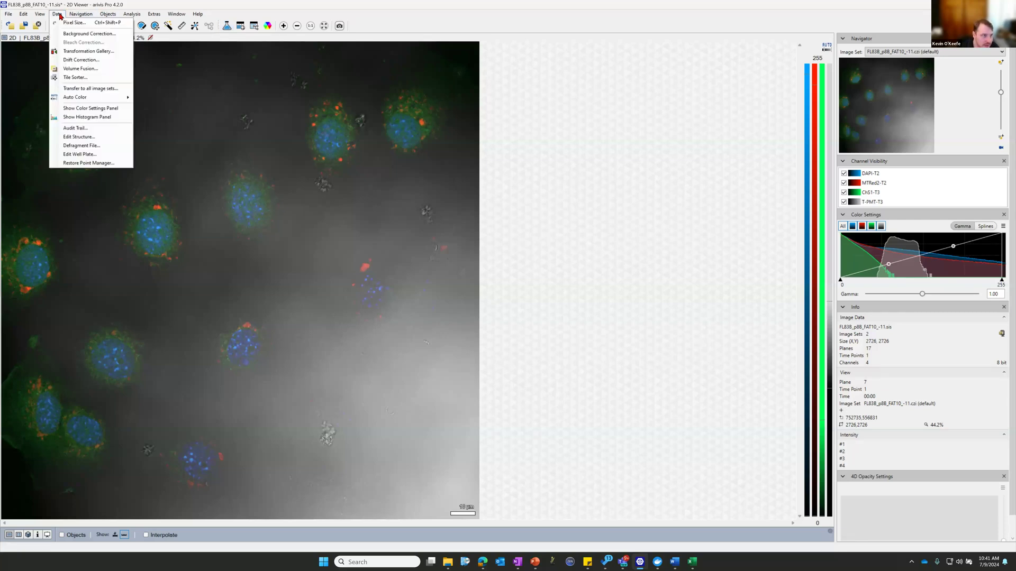
click(81, 53)
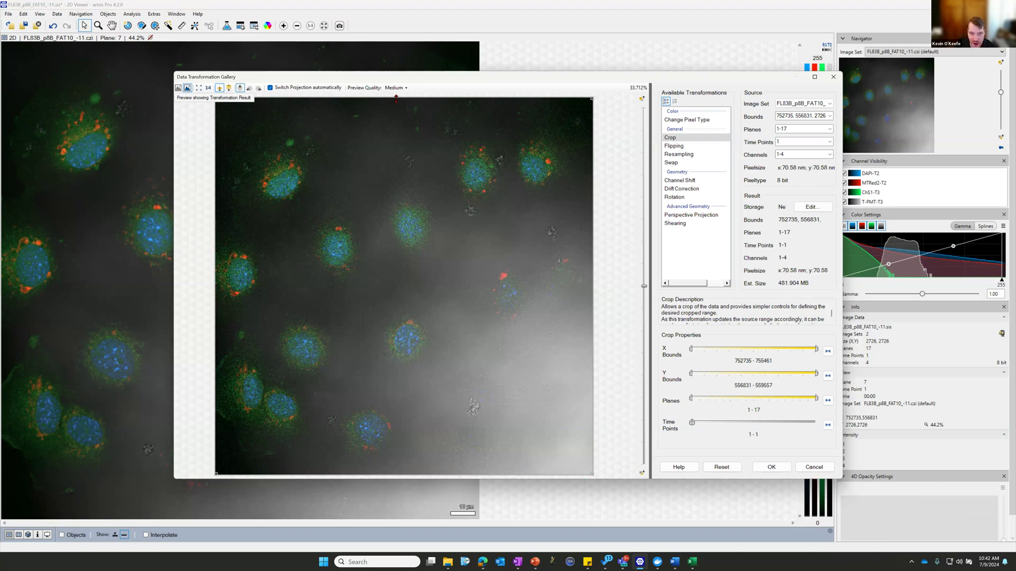
drag(592, 474, 328, 208)
drag(215, 98, 351, 219)
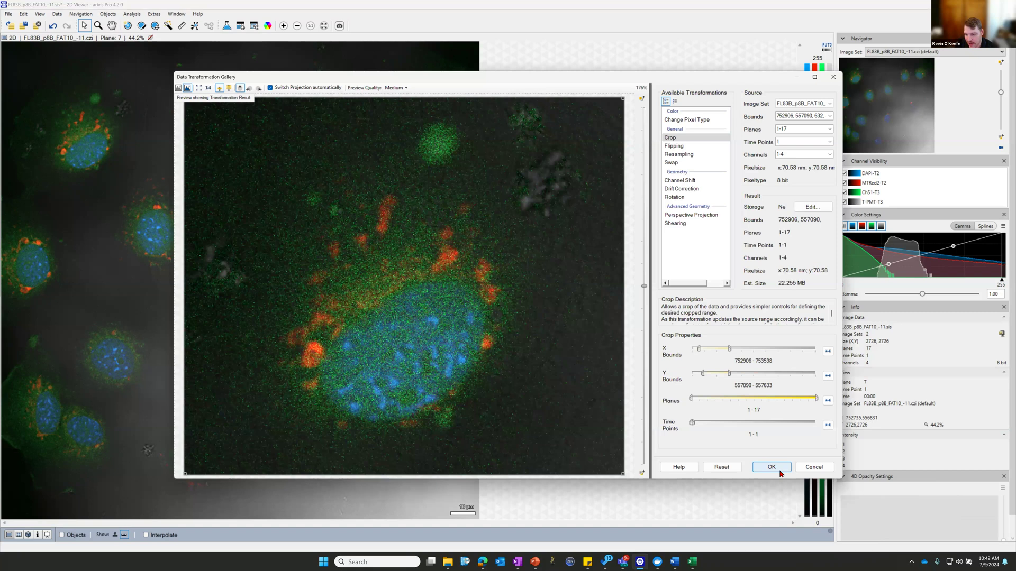
click(775, 469)
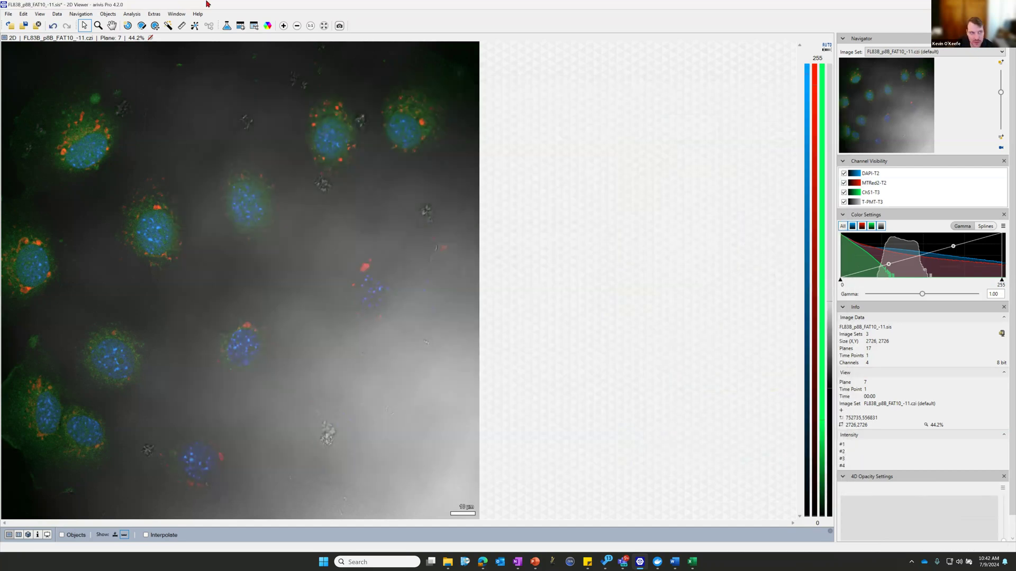
Step: Display the image set "FL83B_p8B_FAT10_-11.czi - cropped" in the 2D viewer and look through its planes
click(56, 13)
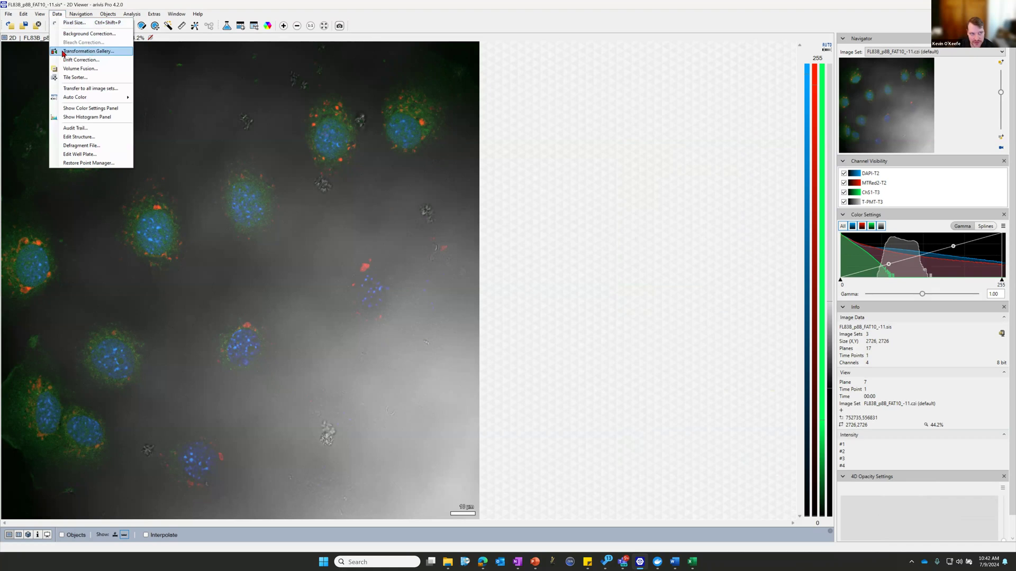
click(895, 53)
click(894, 53)
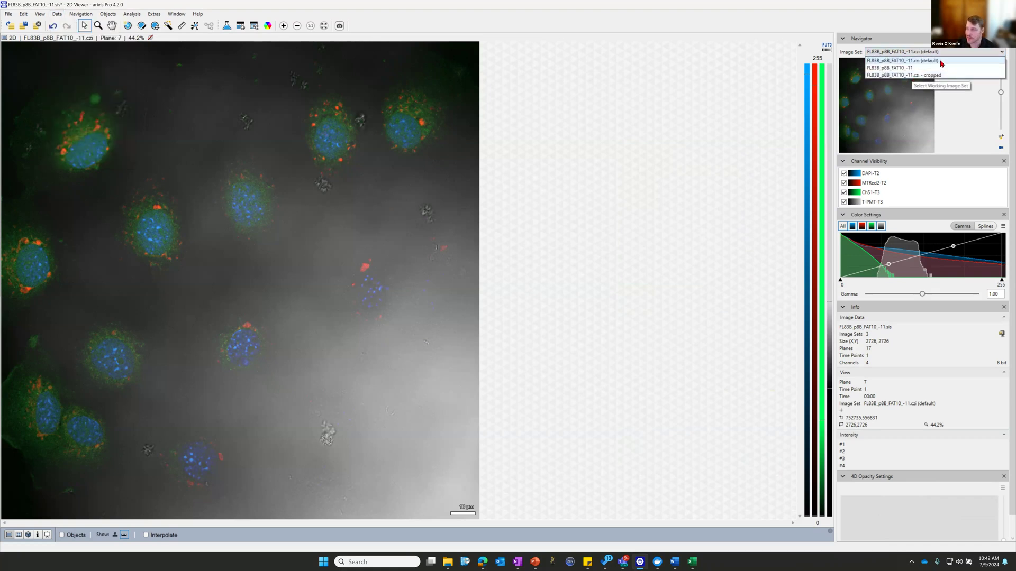
click(914, 76)
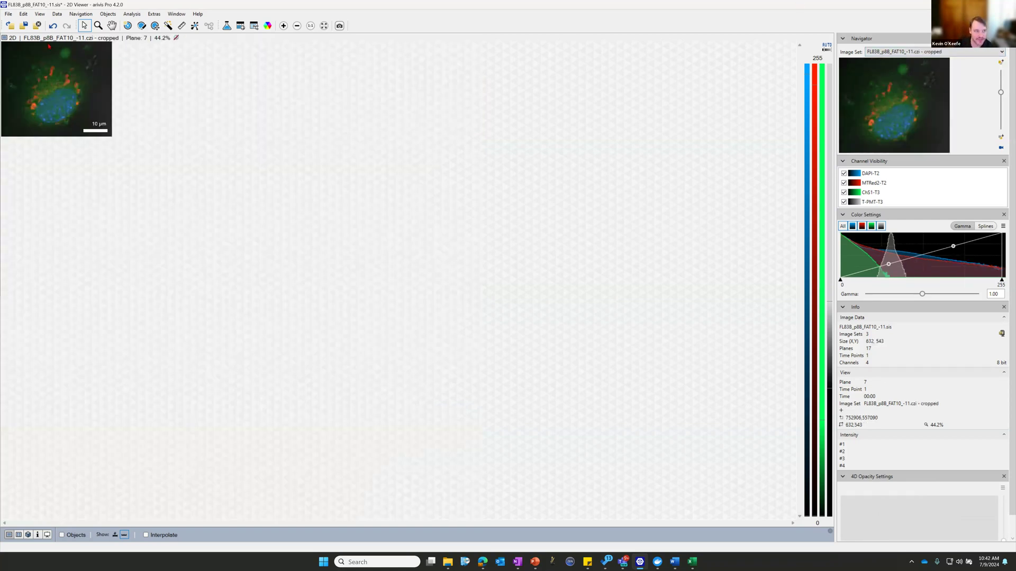
scroll(104, 135, up, 5)
scroll(104, 134, up, 2)
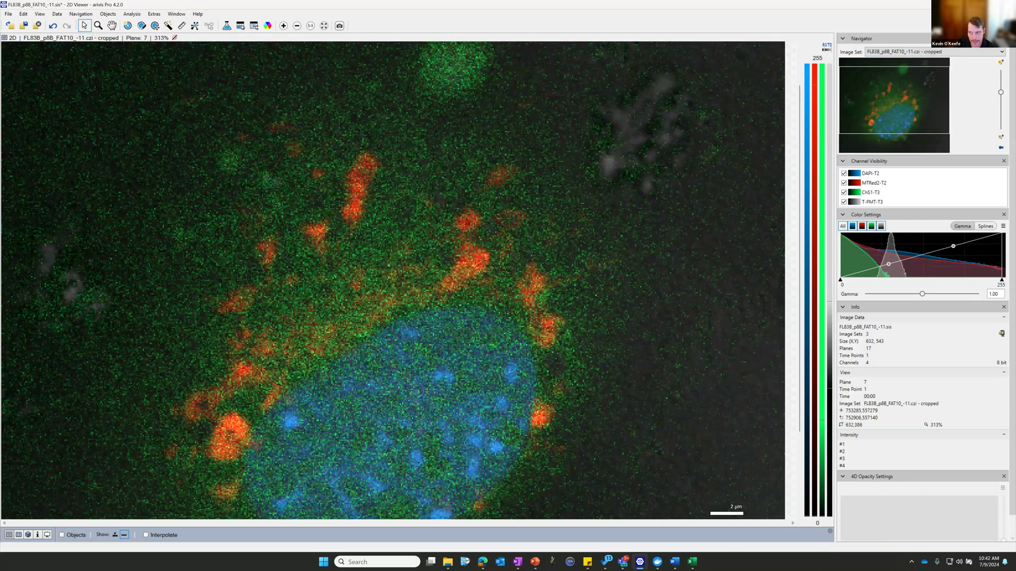
scroll(103, 134, down, 3)
scroll(1004, 105, up, 5)
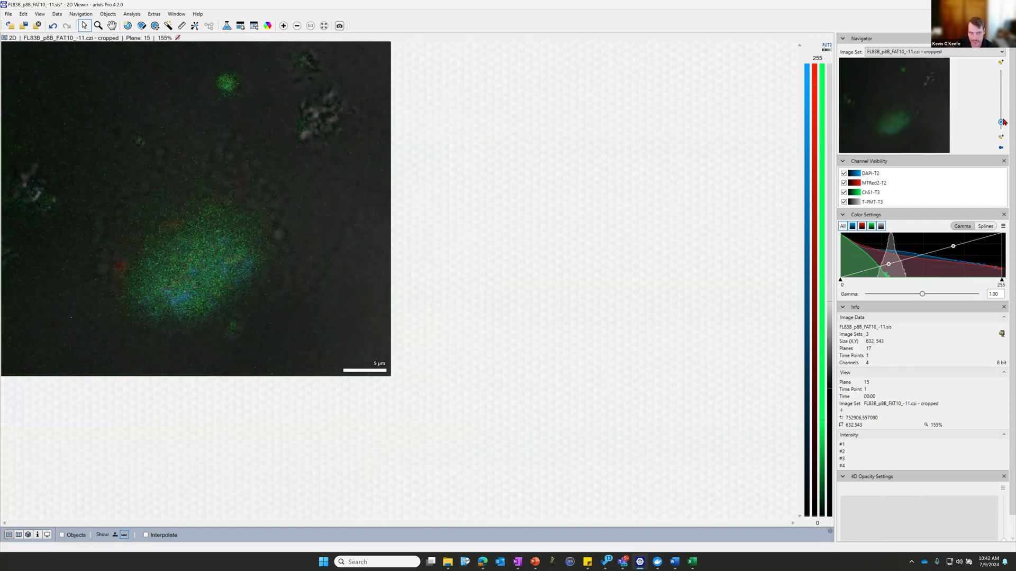
scroll(1004, 104, down, 4)
scroll(1003, 105, up, 4)
Step: Inspect the Resampling transformation's properties and the preview's individual pixels for the cropped image set, and leave without applying it
click(59, 14)
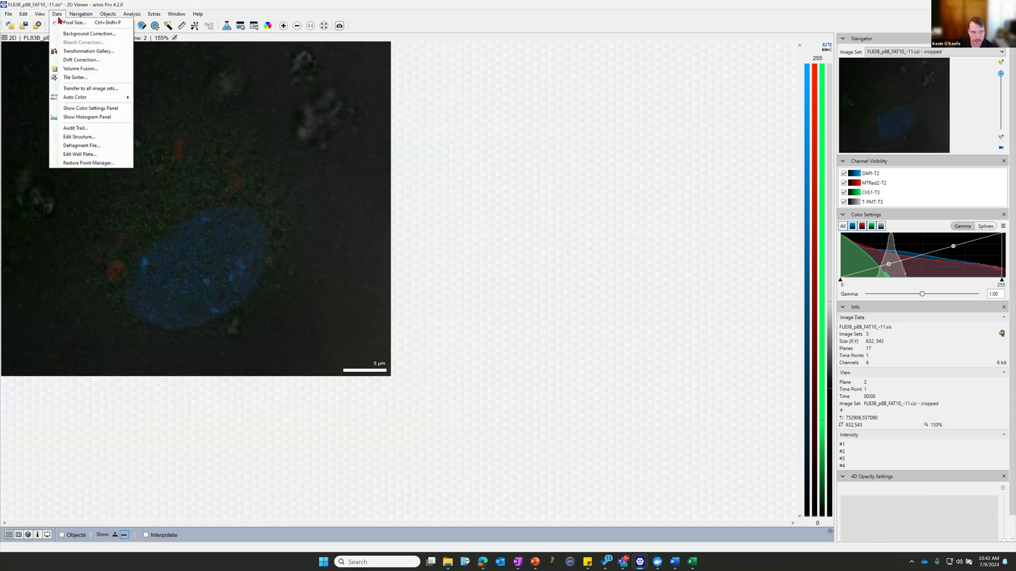
click(80, 46)
click(687, 146)
click(687, 155)
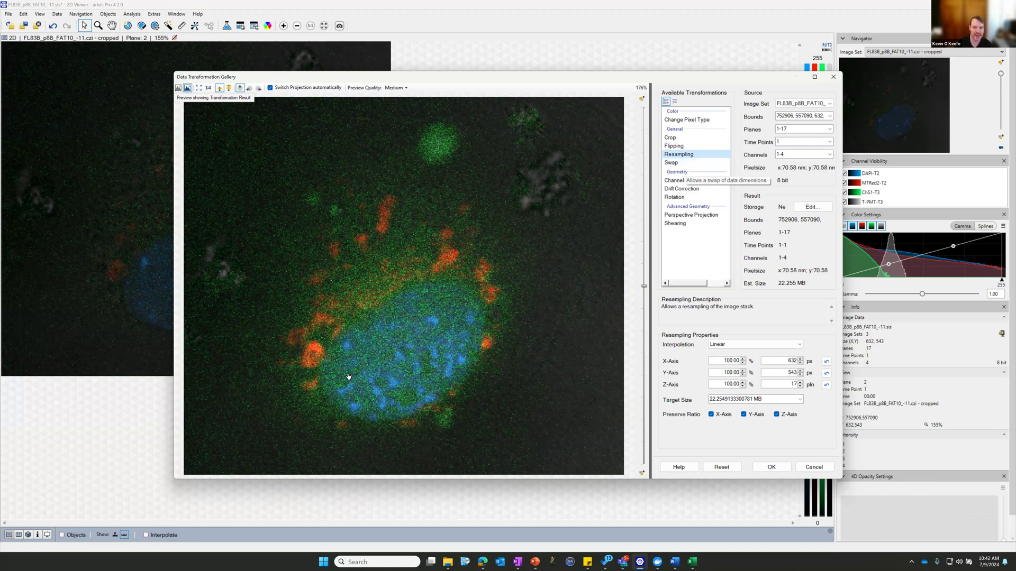
scroll(468, 280, up, 3)
scroll(468, 281, up, 4)
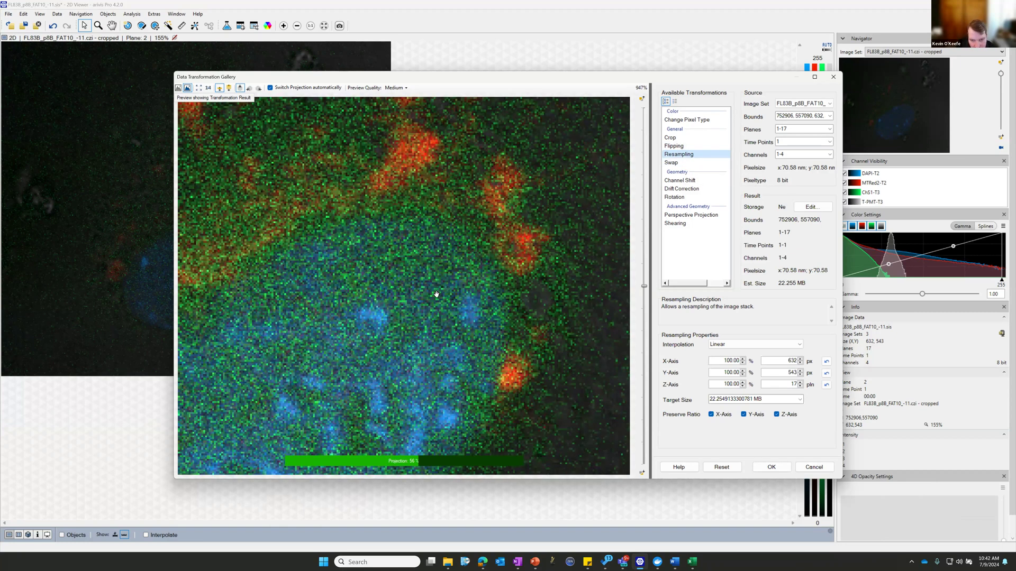
scroll(436, 294, up, 4)
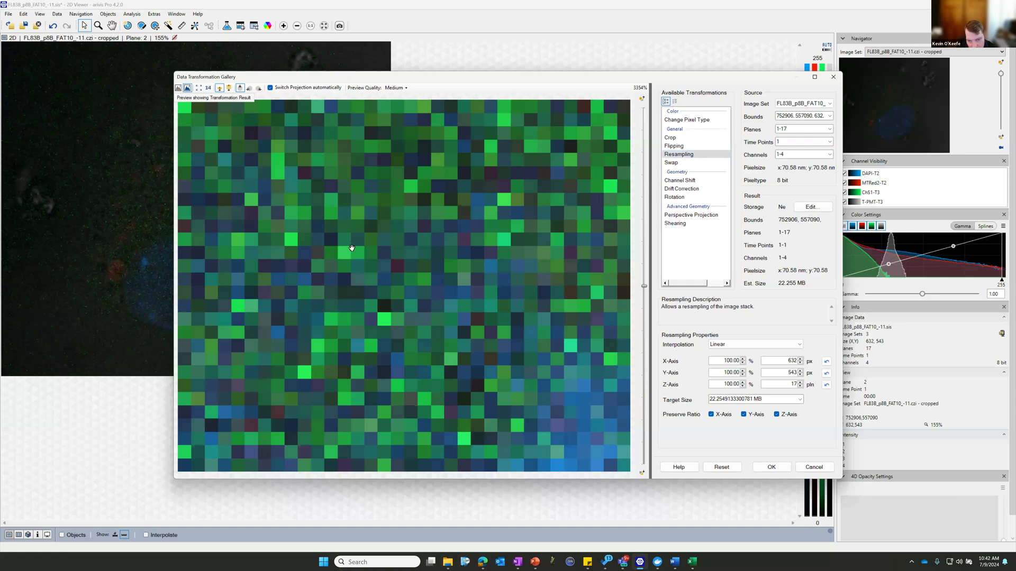
click(834, 77)
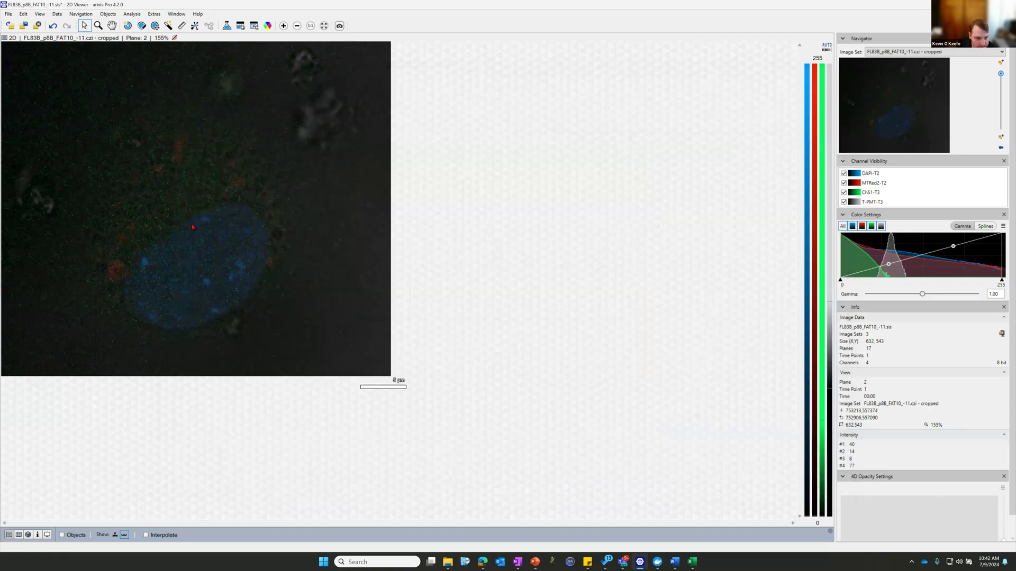
Step: Show plane 5 of the cropped image set and examine the individual pixels of a bright DAPI spot in the nucleus
scroll(192, 227, up, 10)
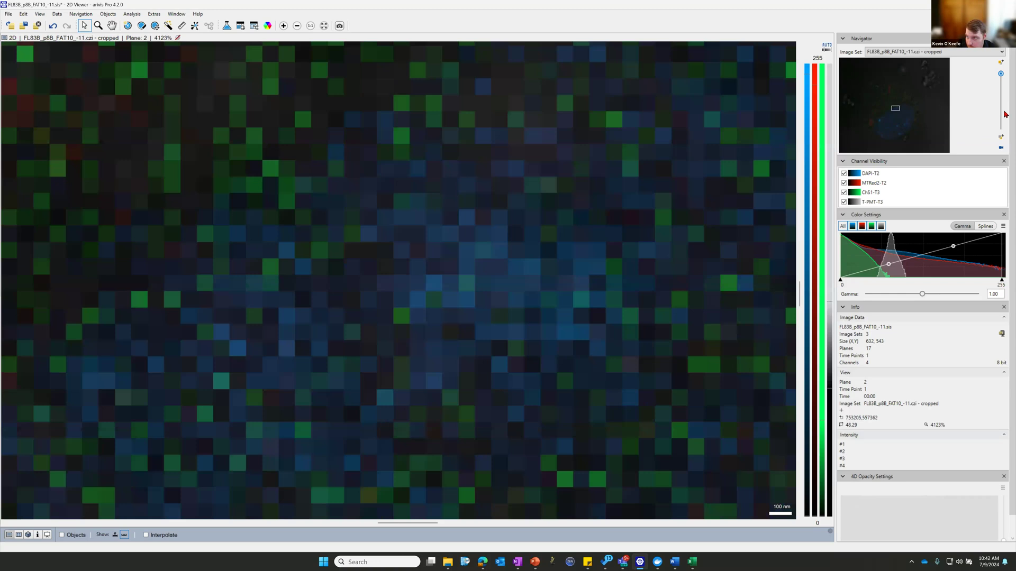
drag(1001, 74, 1001, 85)
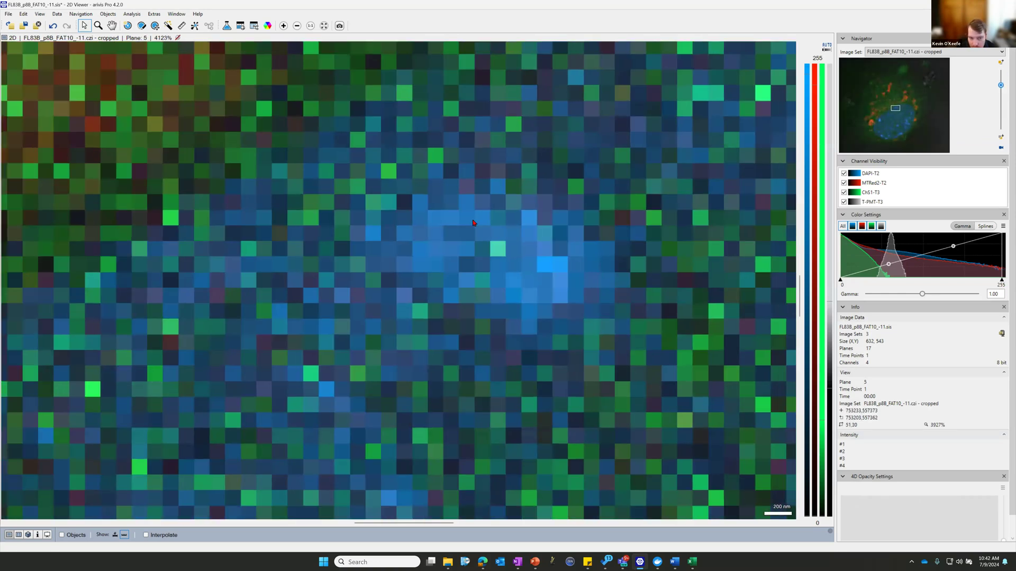
scroll(474, 222, down, 4)
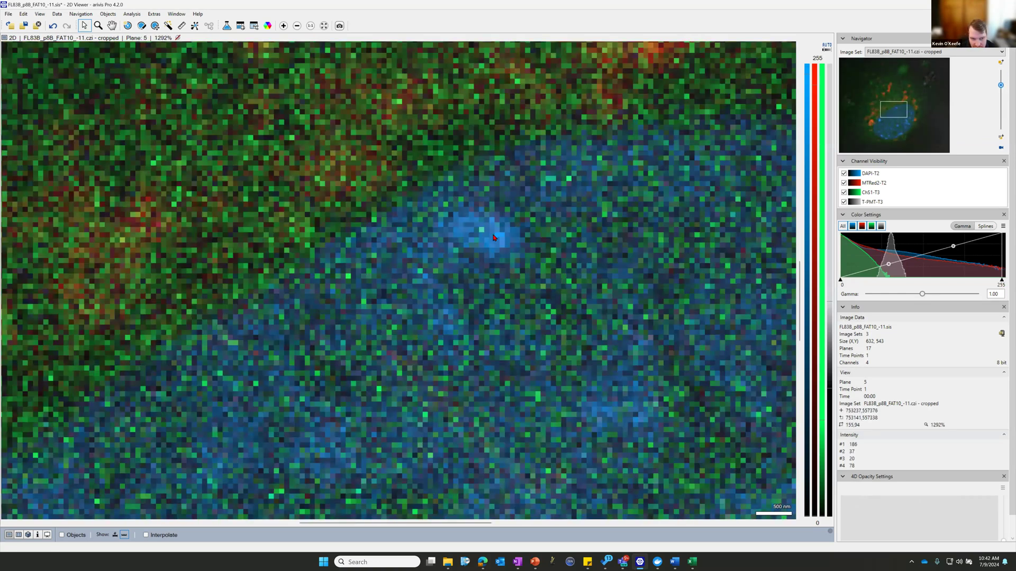
scroll(493, 238, up, 2)
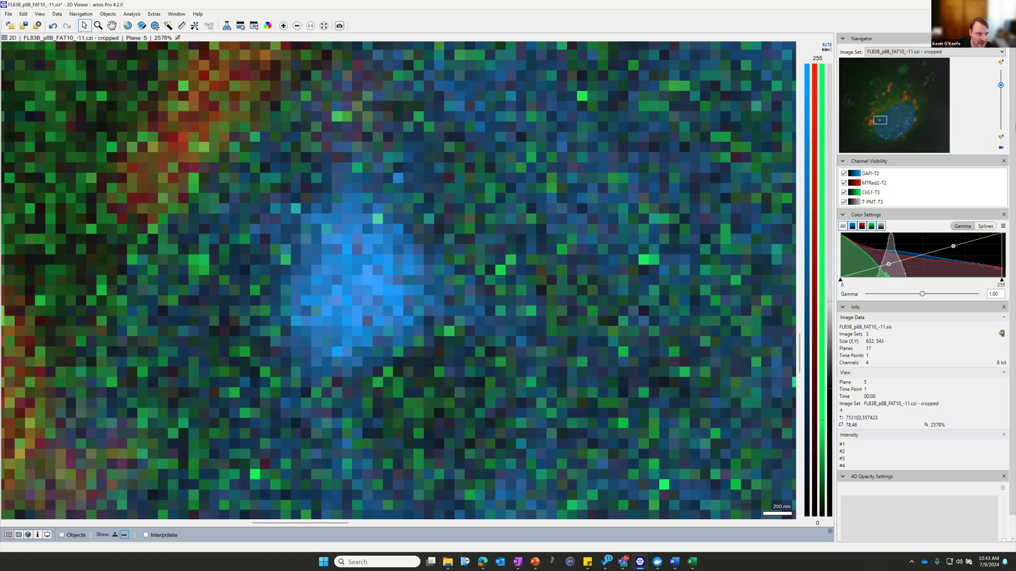
Step: Set up a Rotation transformation of the cropped image set with about 62.8 degrees around the Z-axis
click(54, 14)
click(74, 46)
click(704, 198)
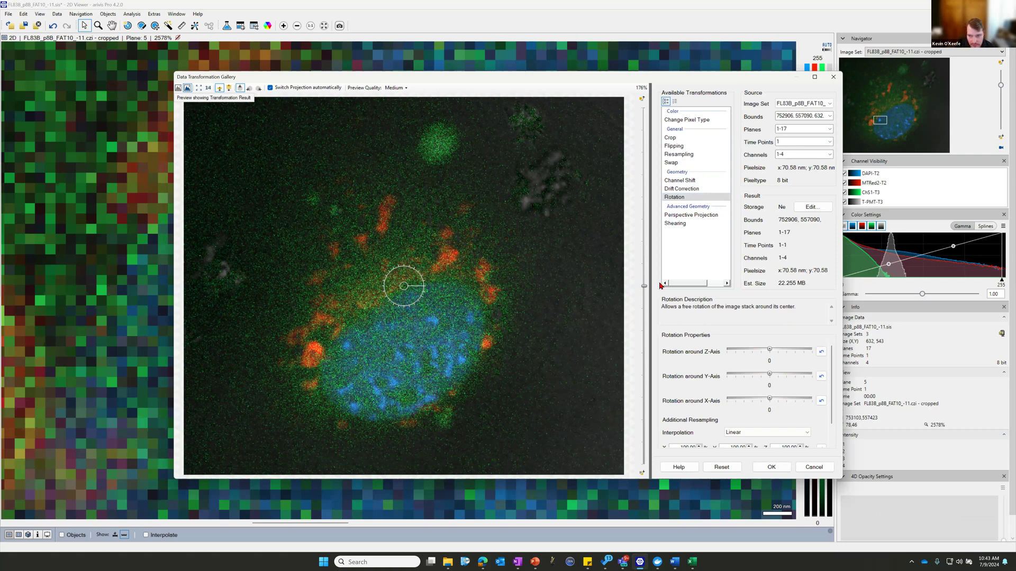
drag(770, 349, 786, 352)
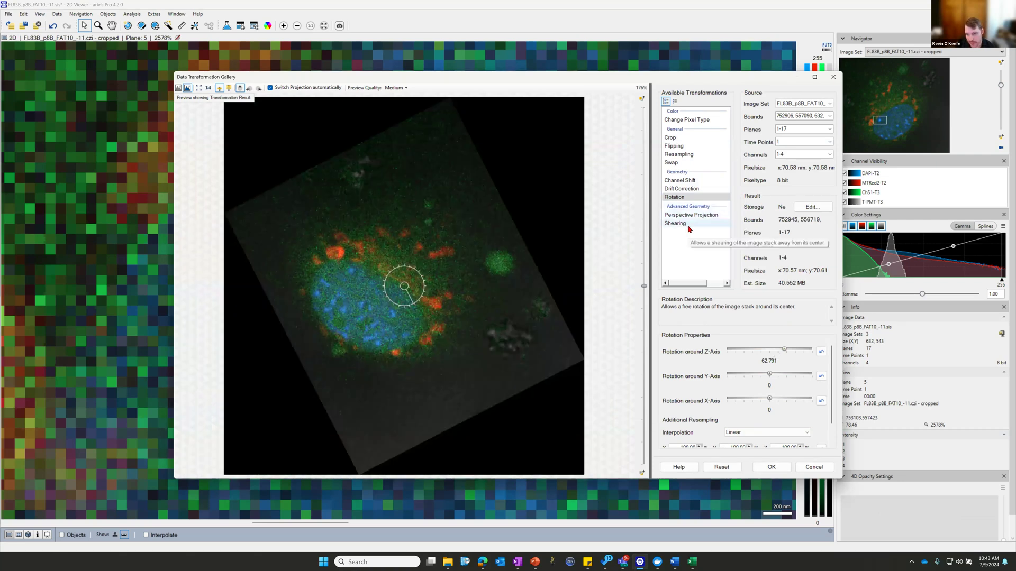
Step: Restrict the rotation's source to planes 1-10 and channels 1-3, and set the preview quality to High
click(785, 152)
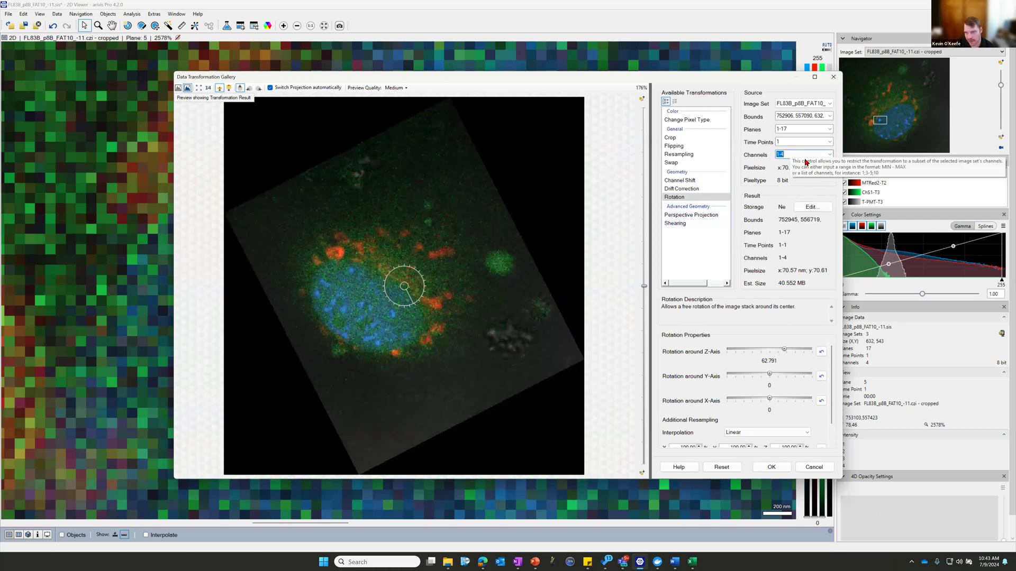
click(783, 129)
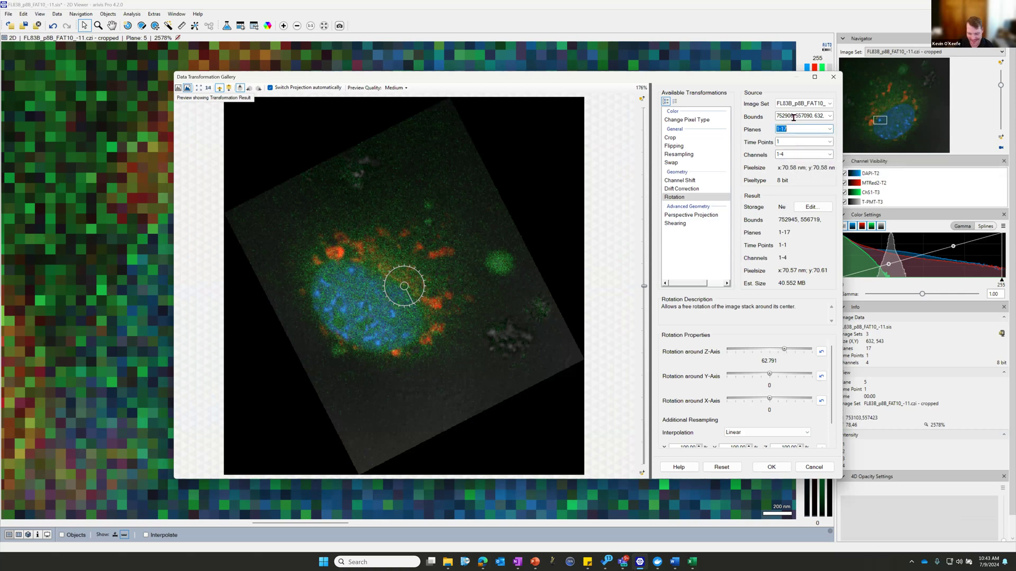
text(1-10)
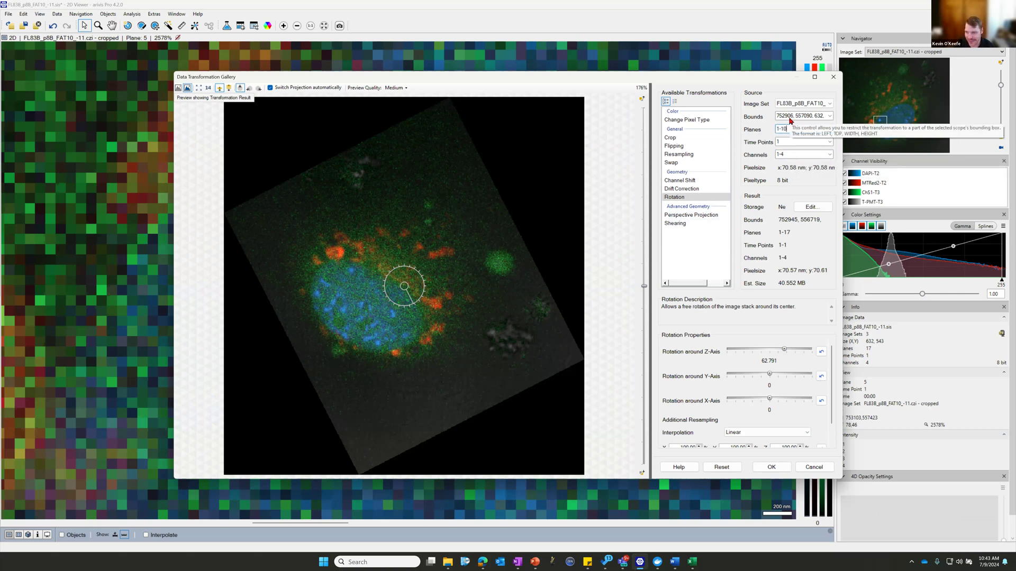
click(786, 156)
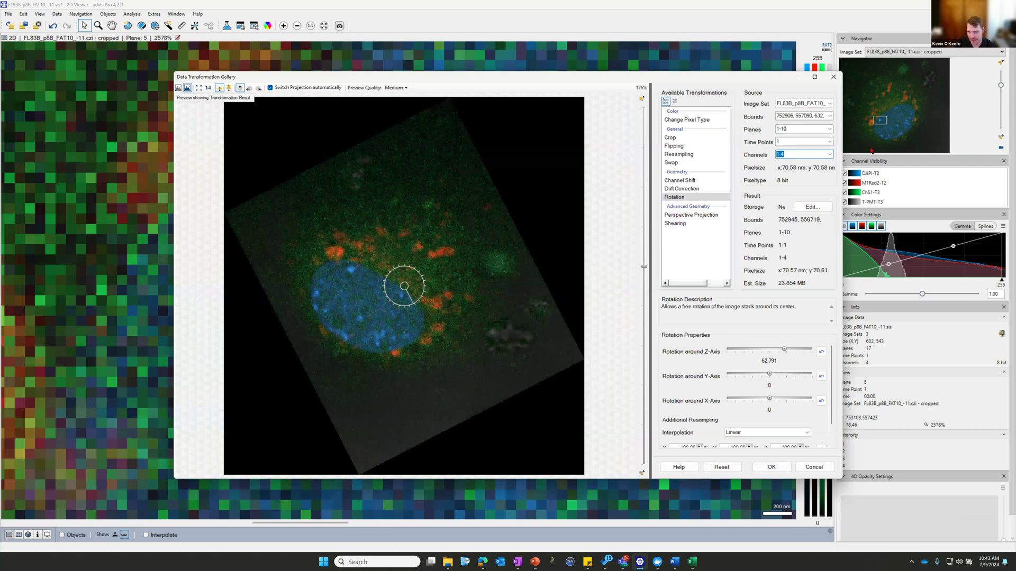
text(1-3)
click(797, 141)
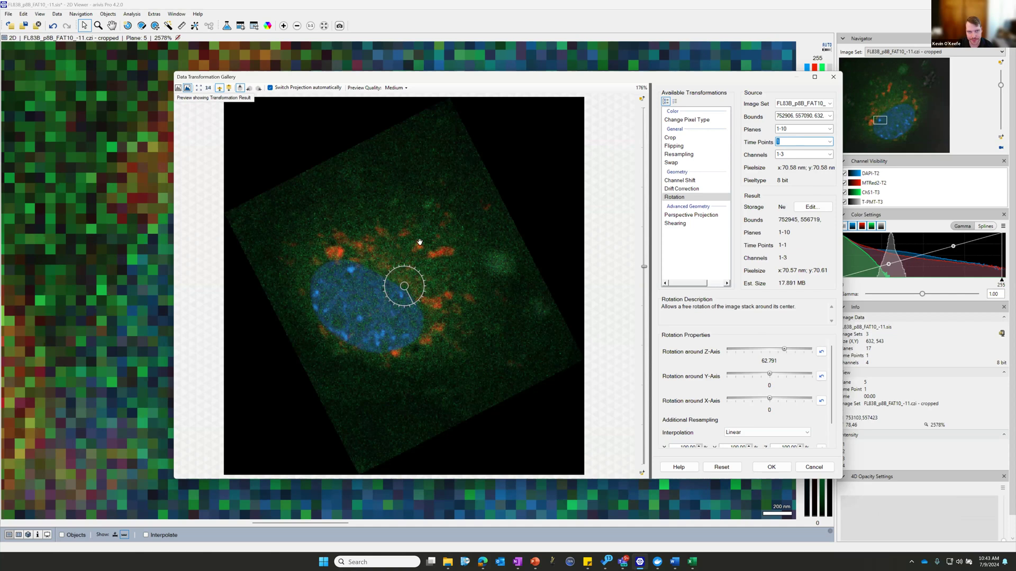
click(393, 90)
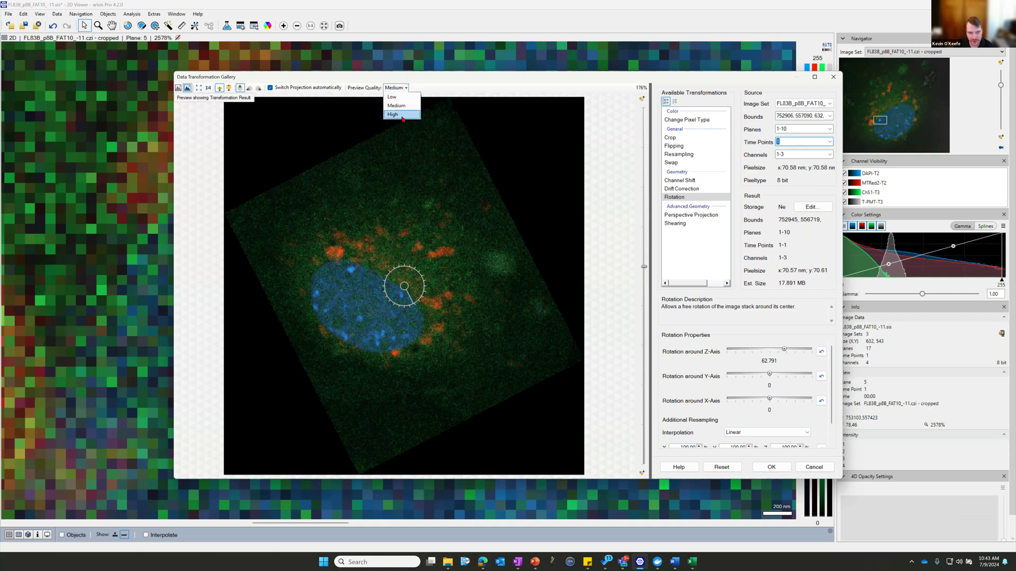
click(401, 119)
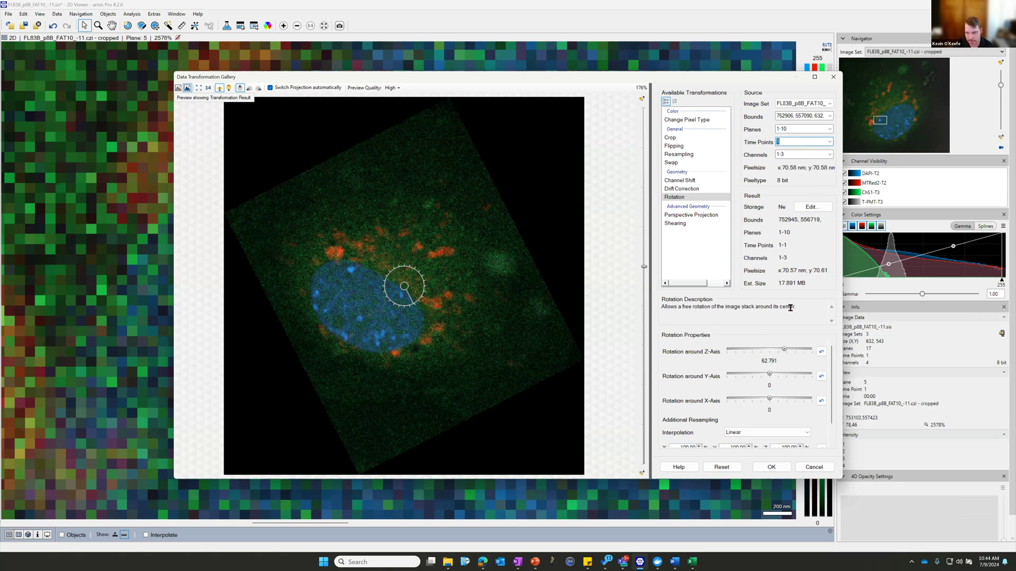
Step: Enlarge the Data Transformation Gallery and set the Rotation transformation's angle around the Z-axis to 90 degrees
scroll(835, 365, down, 2)
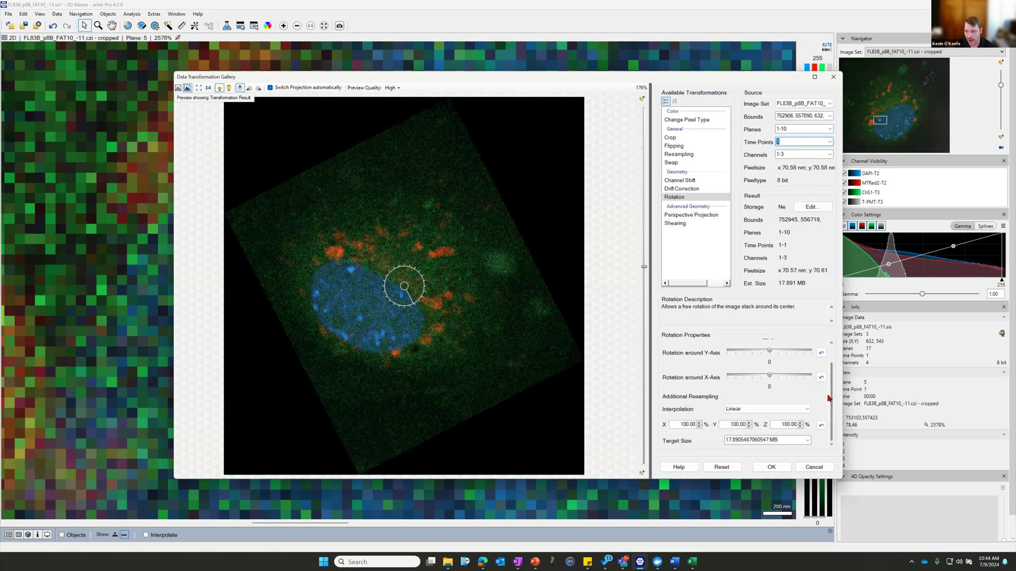
drag(764, 479, 765, 516)
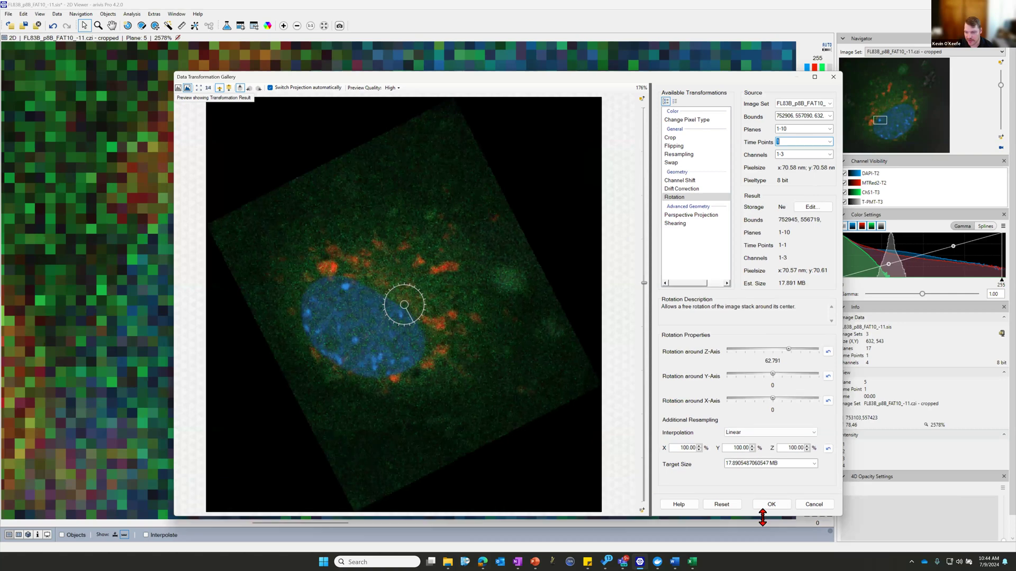
double_click(768, 359)
text(90)
key(Return)
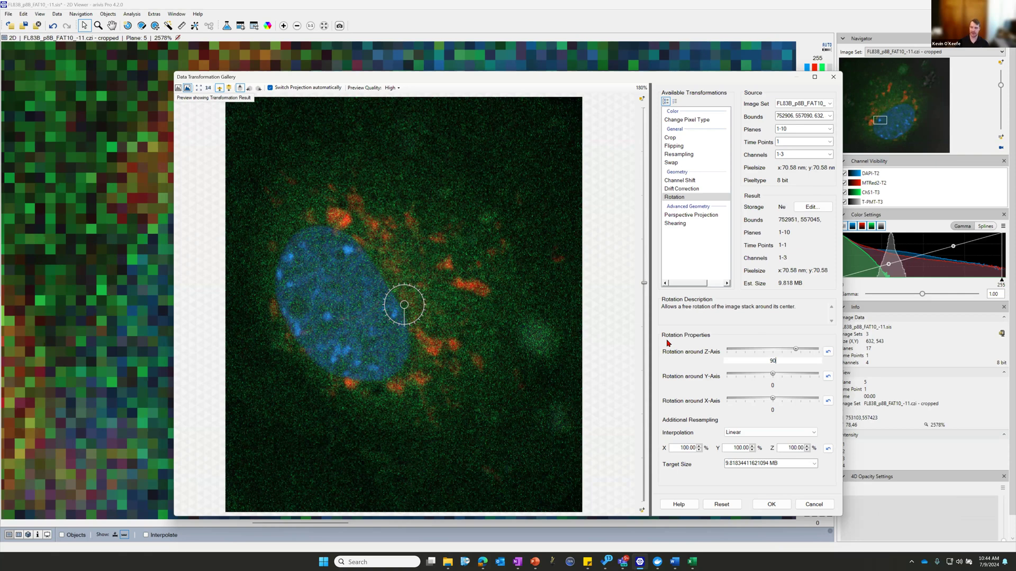
Step: Switch to the Crop transformation, restrict the X bounds to the left half of the image, and copy the upper X bound
click(672, 139)
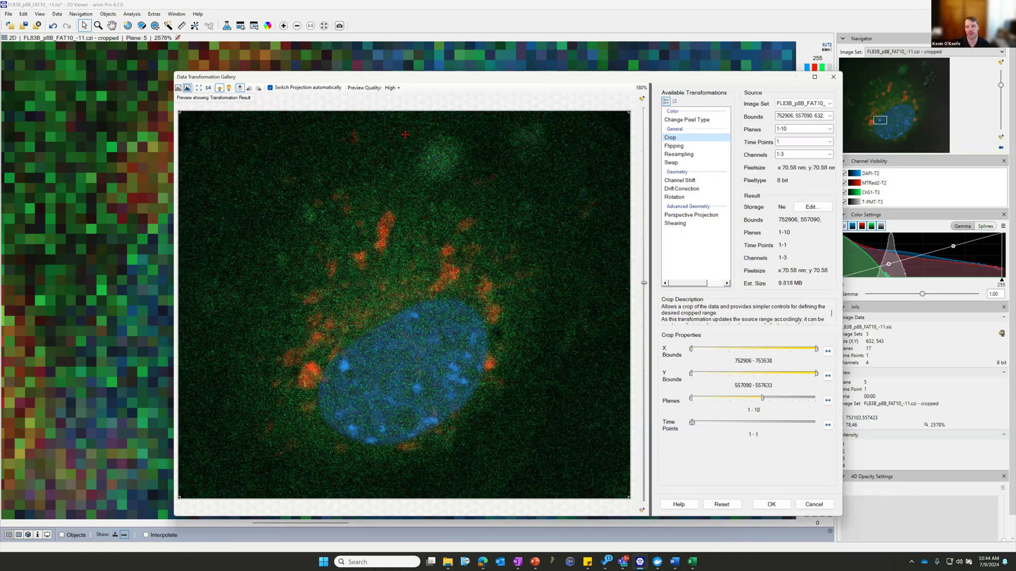
drag(627, 172, 406, 181)
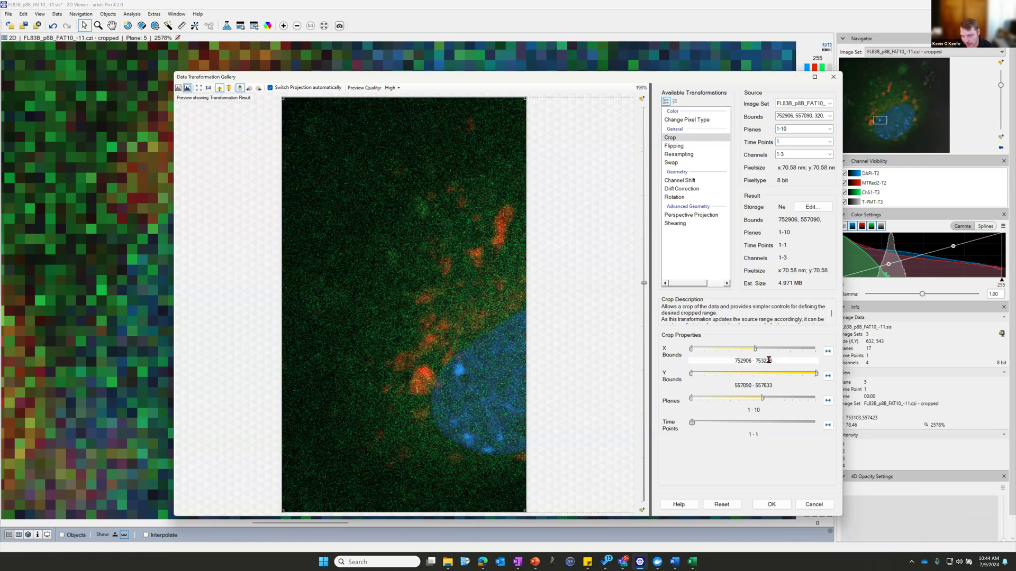
drag(777, 361, 758, 364)
key(ctrl+c)
Step: Set the crop's X bounds to 753226 - 753538 for the right half, then reset and discard the transformation
drag(777, 359, 692, 355)
key(ctrl+v)
drag(692, 349, 815, 349)
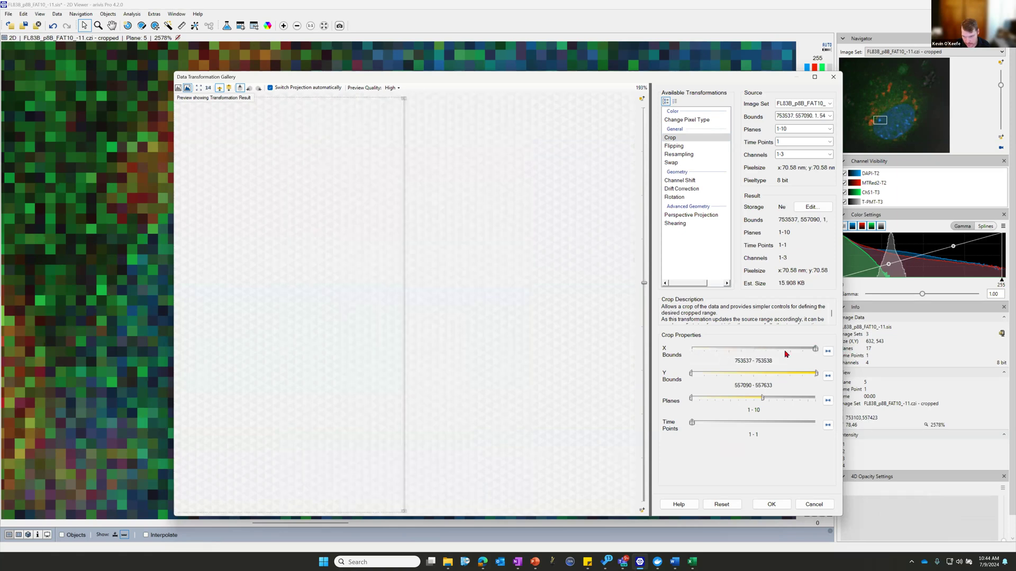
drag(753, 360, 726, 360)
text(753226)
key(Tab)
key(Tab)
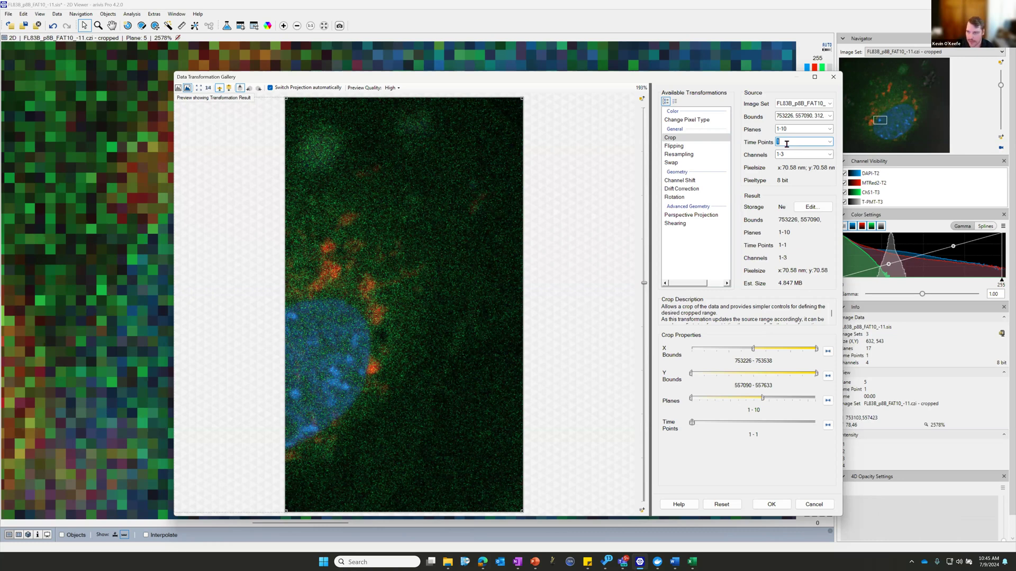
click(721, 509)
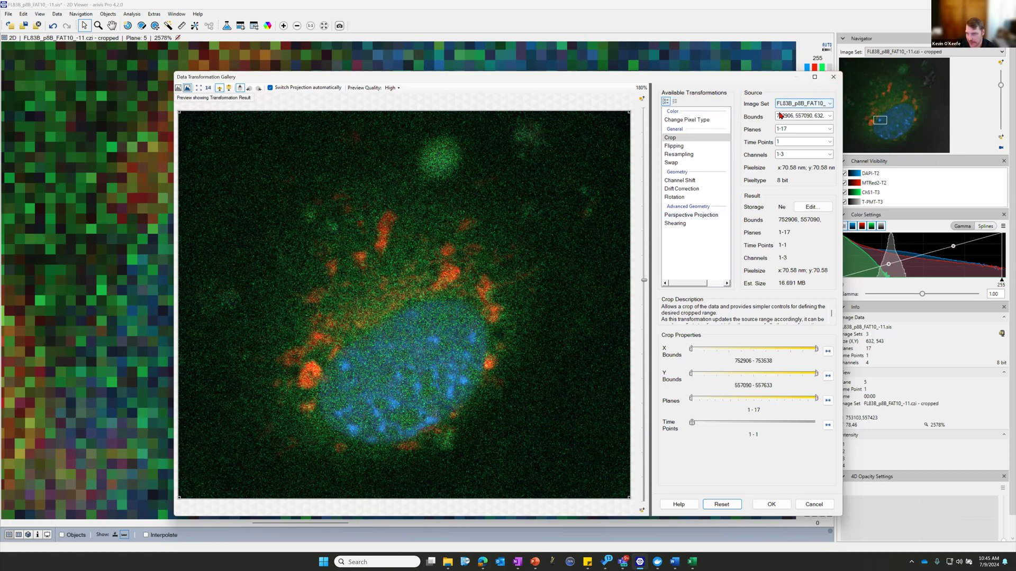
click(806, 507)
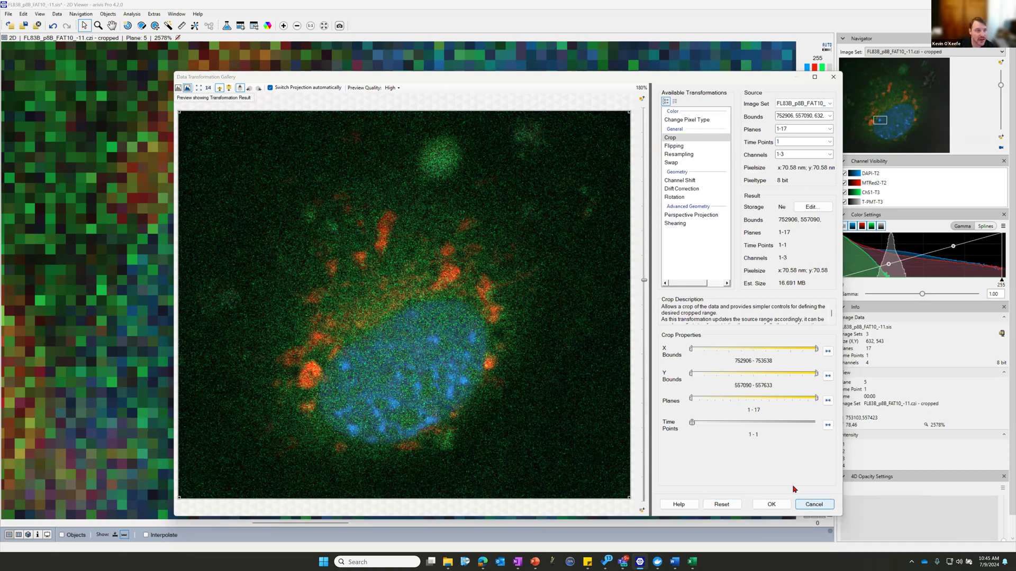
Step: Open Volume Fusion and examine the landmark registration settings with the transformation preview from several angles
click(56, 14)
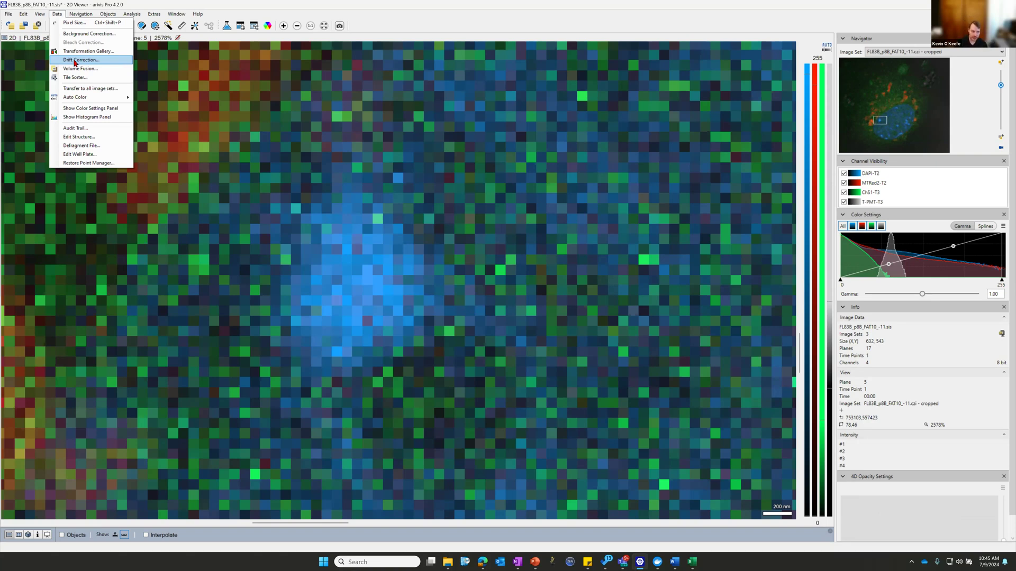
click(57, 14)
click(72, 14)
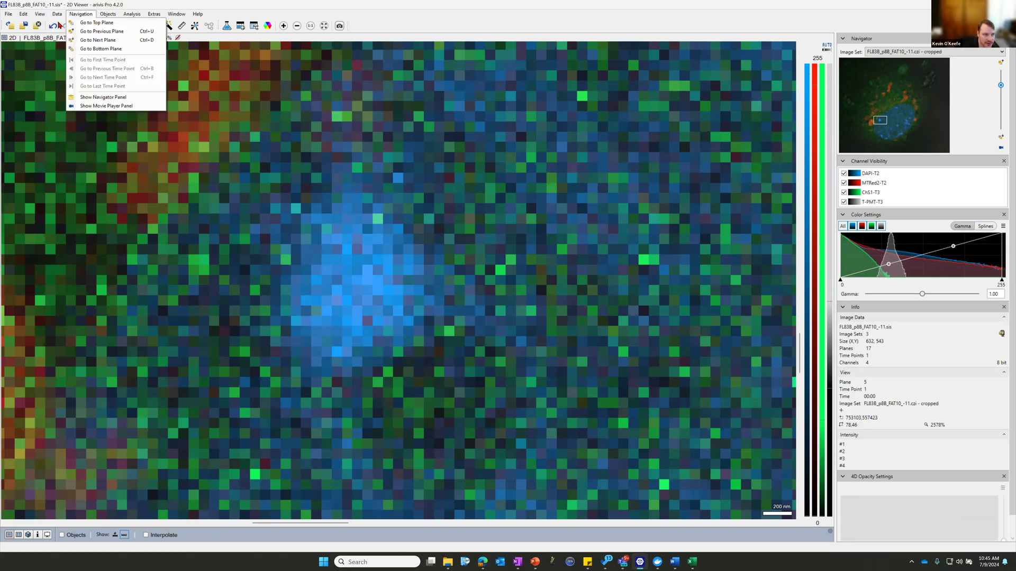
click(57, 14)
click(78, 71)
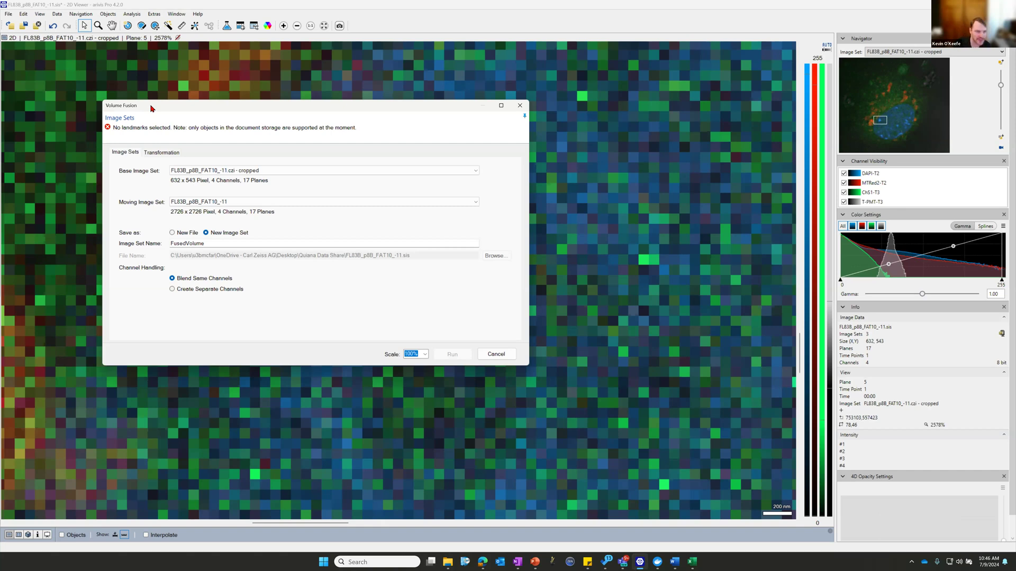
click(174, 153)
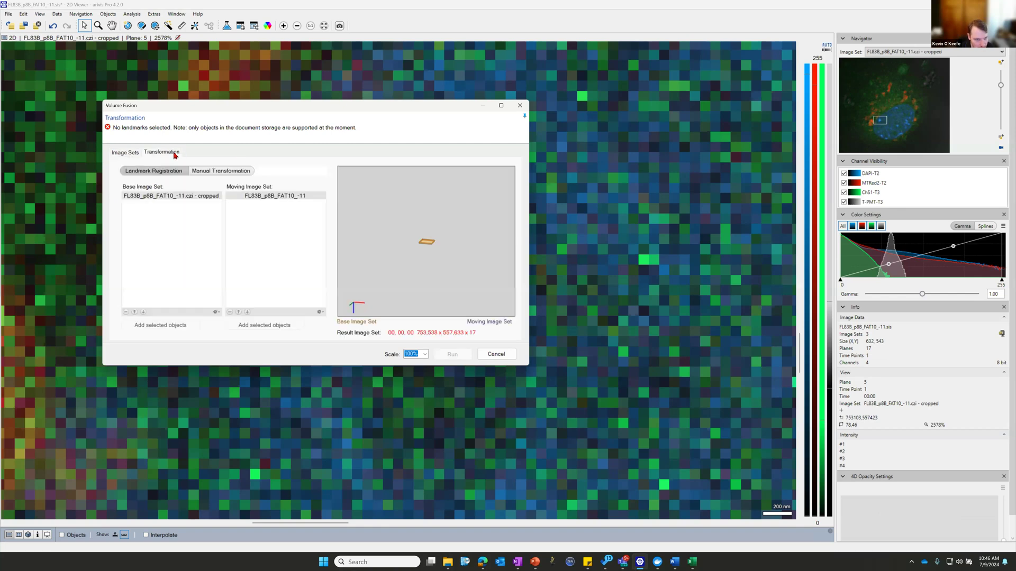
drag(415, 245, 462, 291)
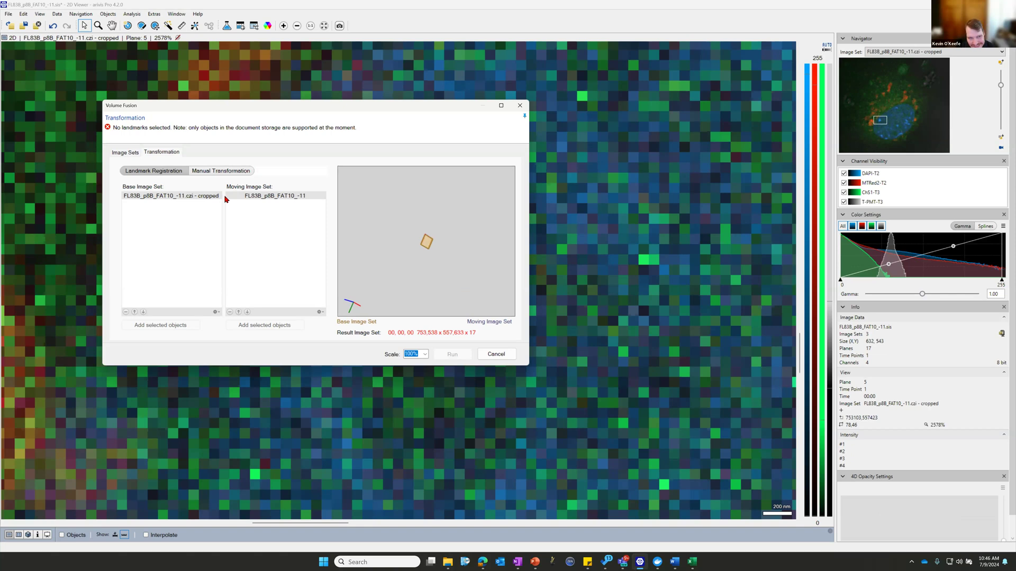
mouse_move(424, 235)
mouse_down()
mouse_move(467, 257)
mouse_move(423, 241)
mouse_up()
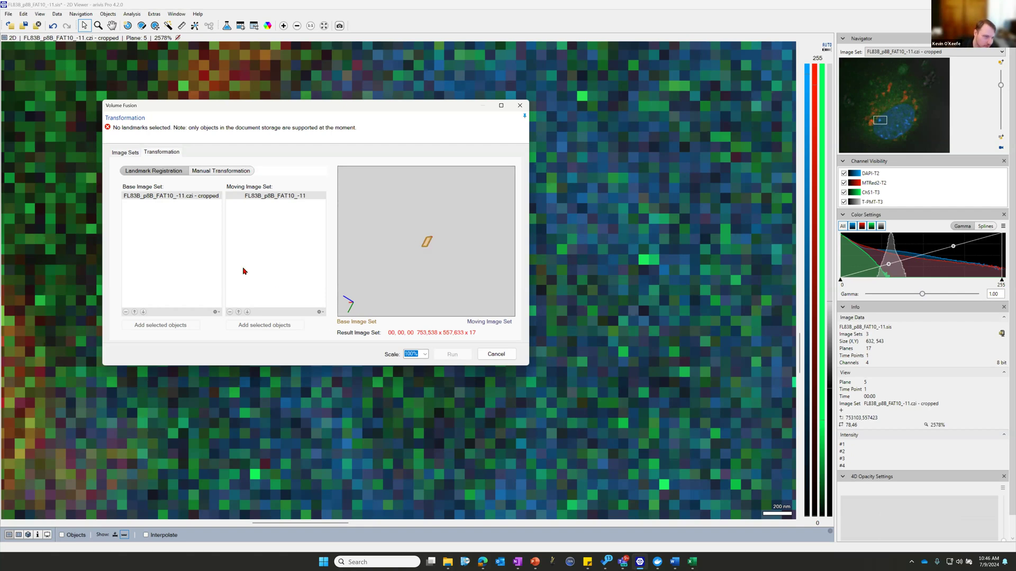
Step: Compare the manual transformation and landmark registration options, and leave Volume Fusion without running it
click(191, 172)
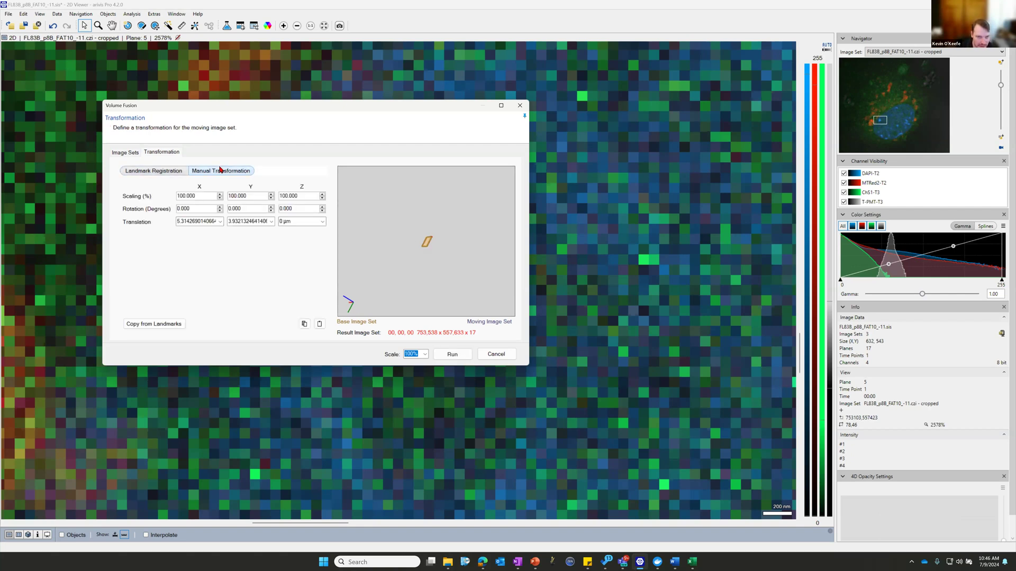
click(179, 175)
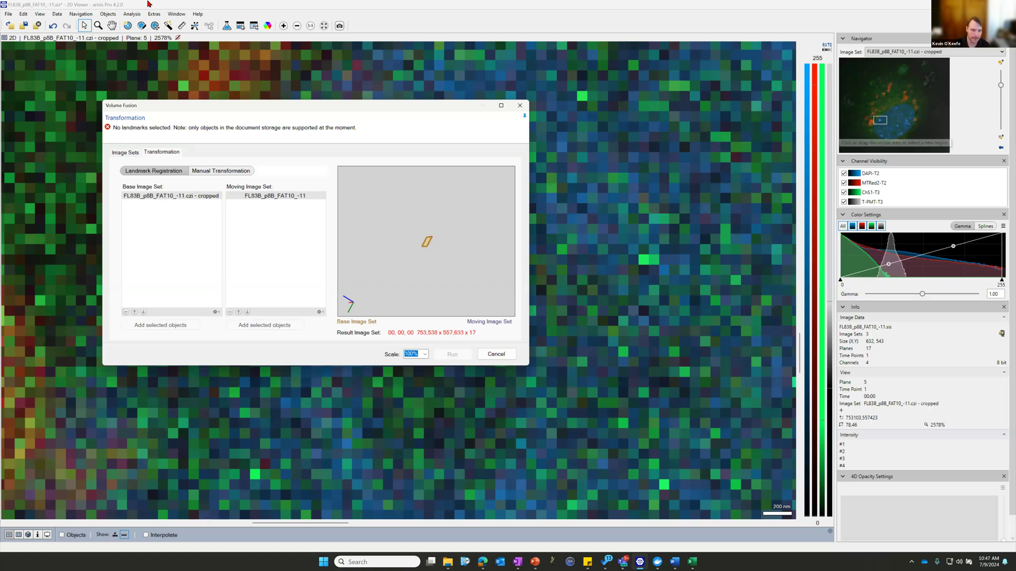
drag(405, 294, 442, 229)
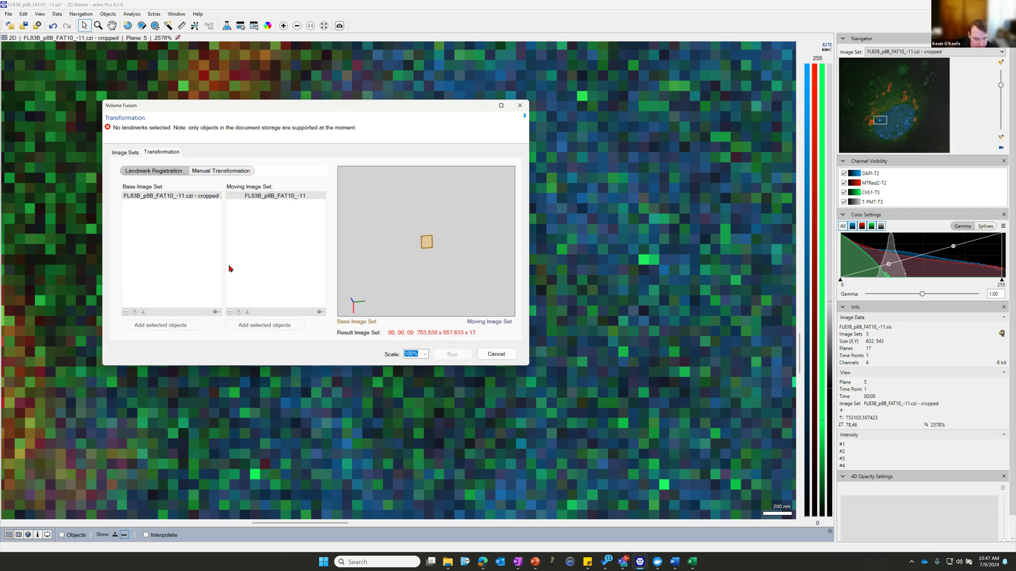
click(241, 172)
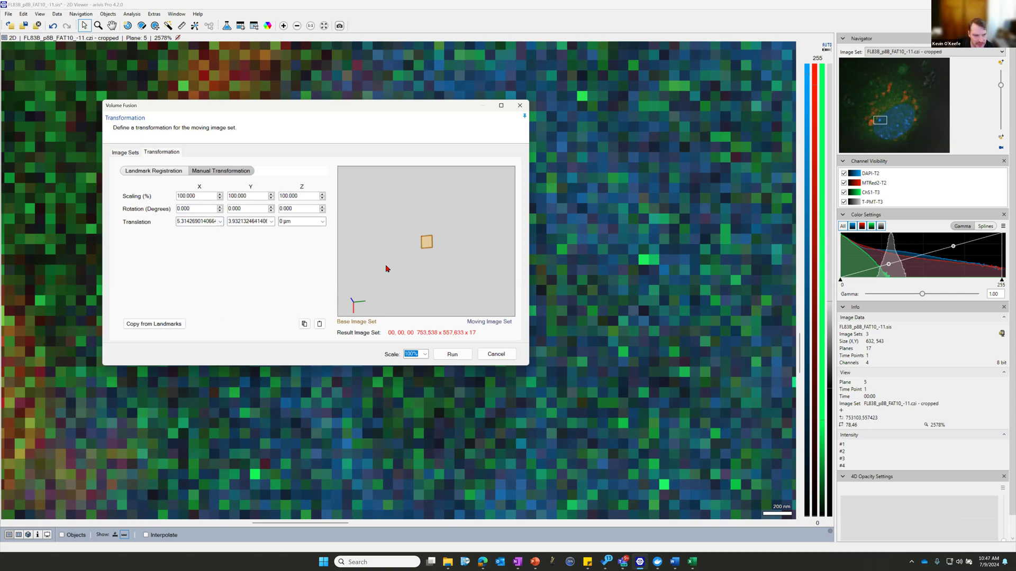
click(497, 354)
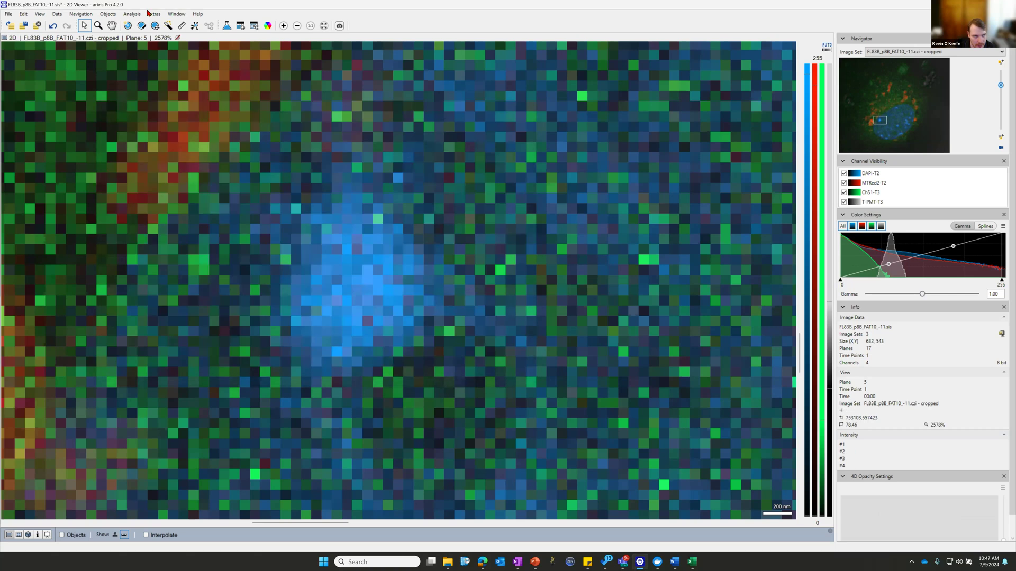
Step: Open the Tile Sorter with all tiles contained in the current working image set, and bring its window fully into view
click(56, 15)
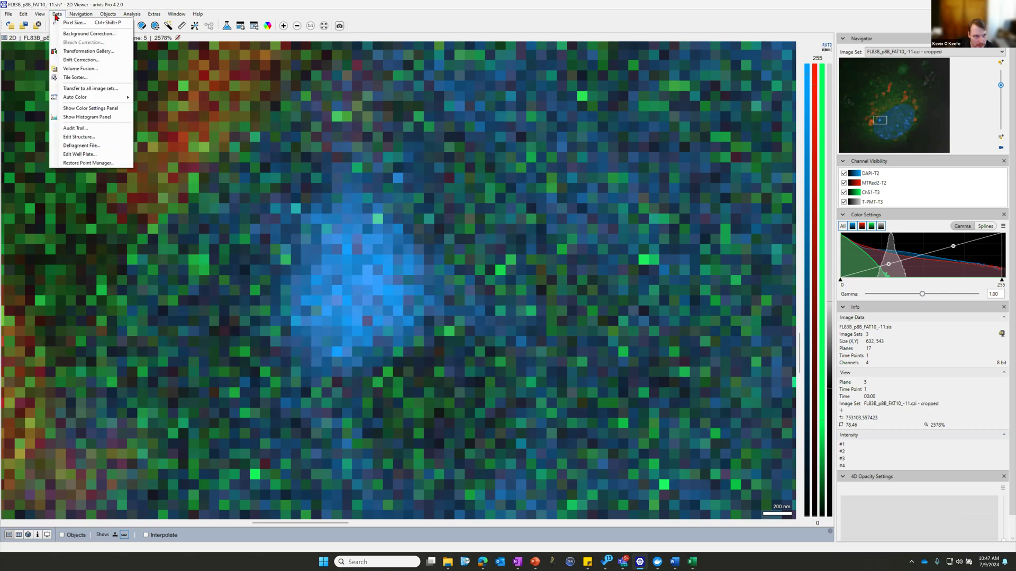
click(75, 78)
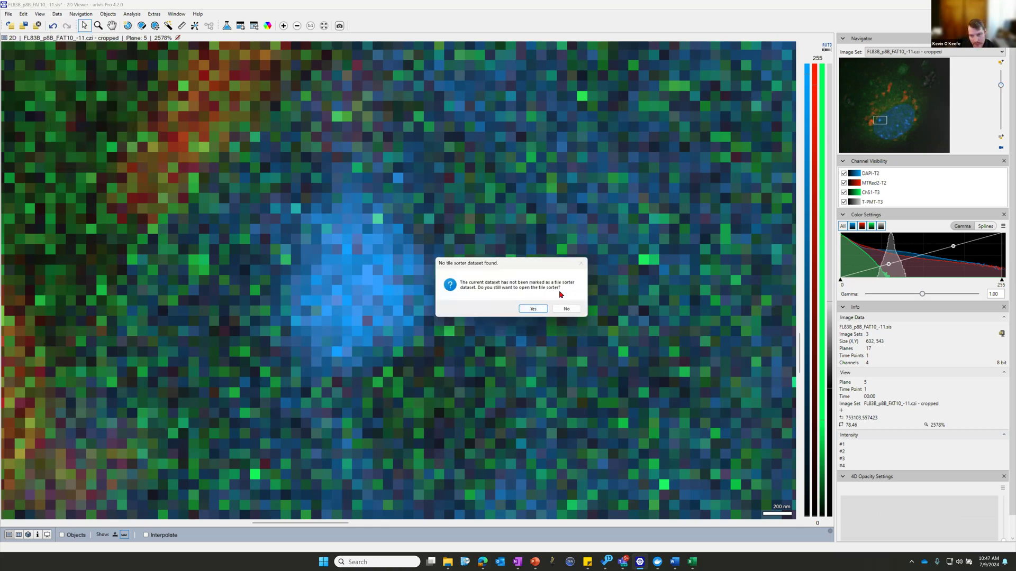
click(533, 308)
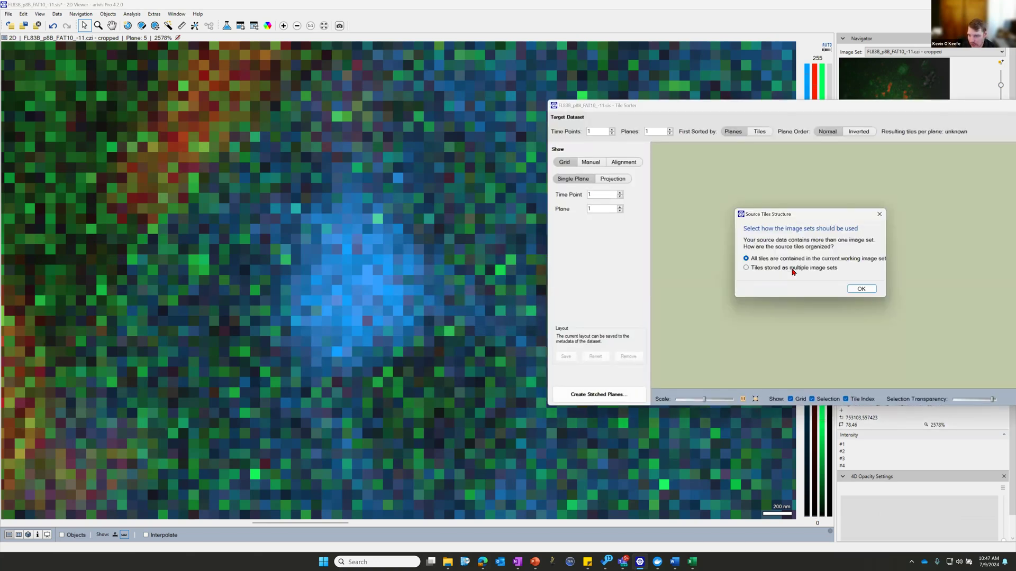
click(860, 289)
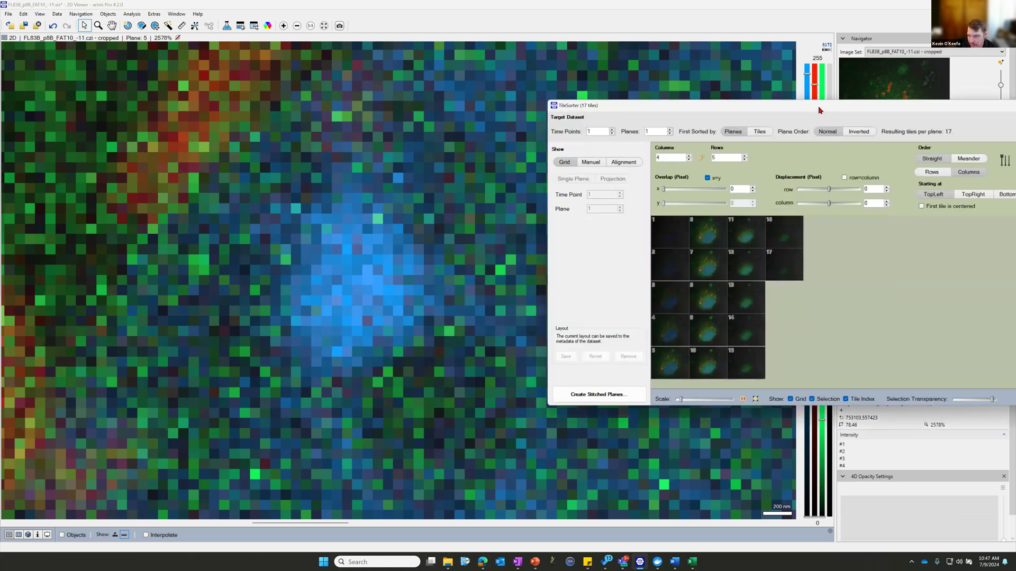
drag(815, 106, 513, 105)
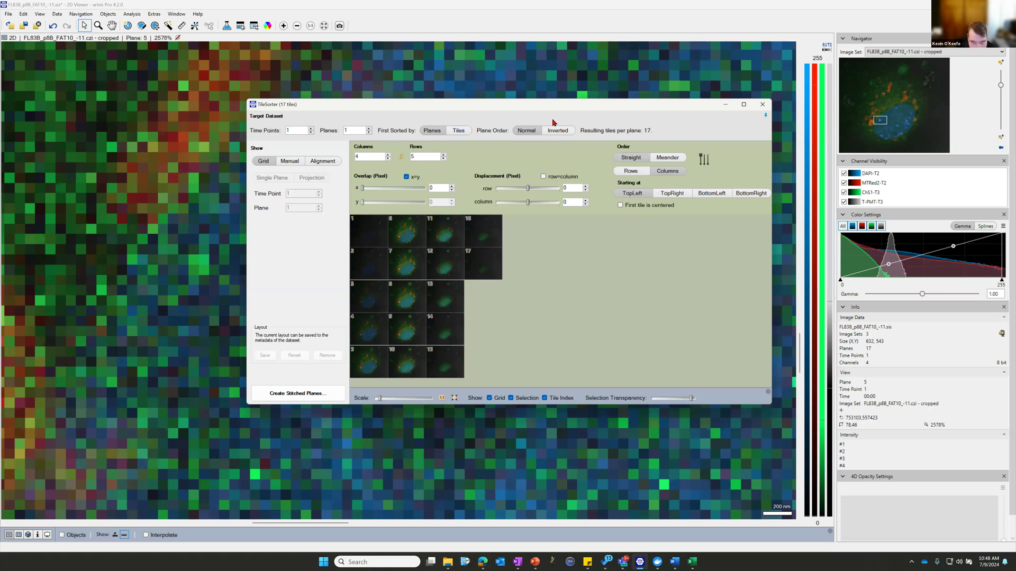
Step: Switch the Tile Sorter to manual arrangement and reposition several tiles freely
click(280, 160)
drag(407, 256, 458, 191)
drag(369, 223, 450, 244)
drag(407, 288, 398, 325)
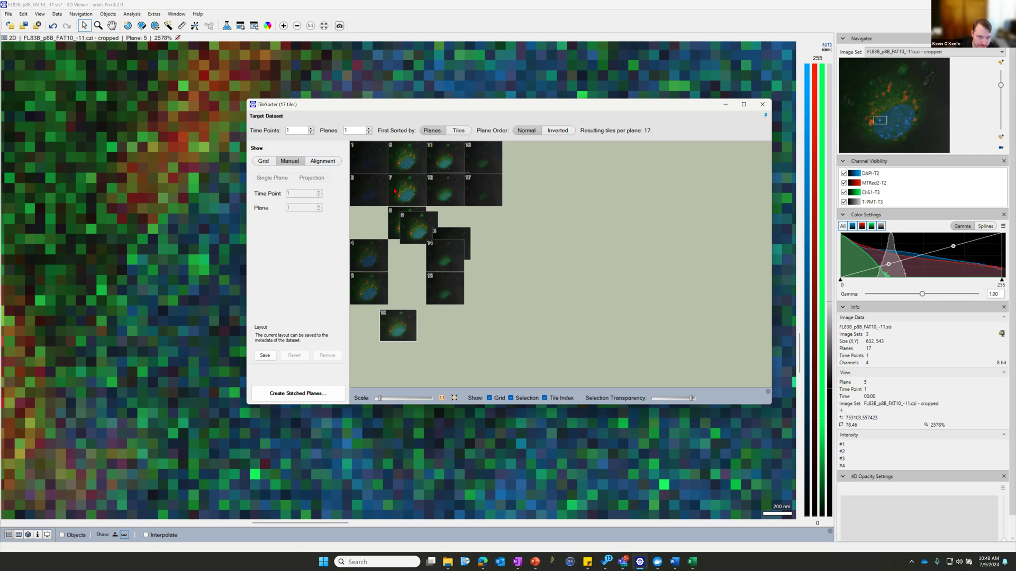
Step: Review the tile alignment settings and available algorithms, and close the Tile Sorter, discarding the tile setup changes
click(323, 162)
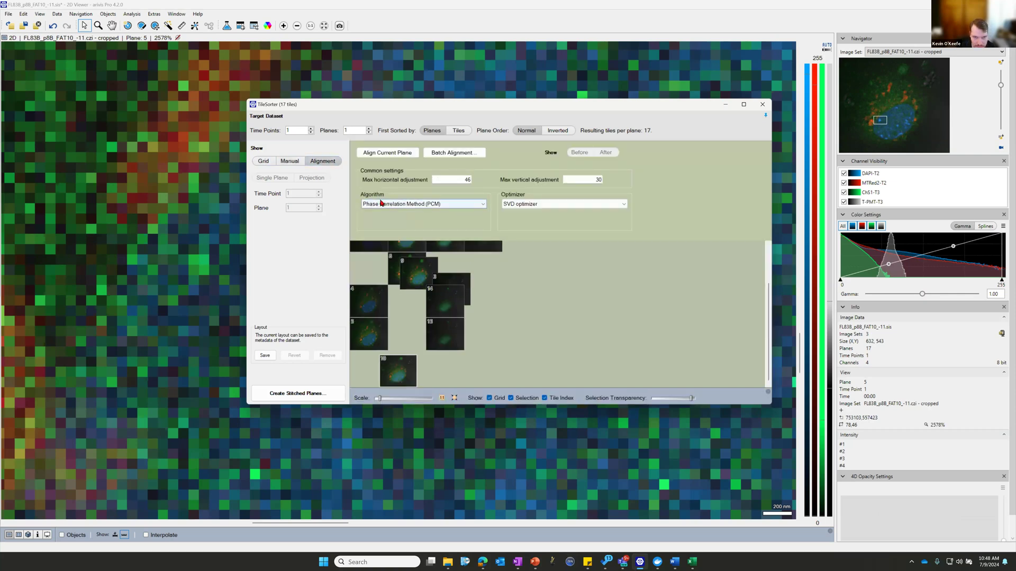
click(410, 204)
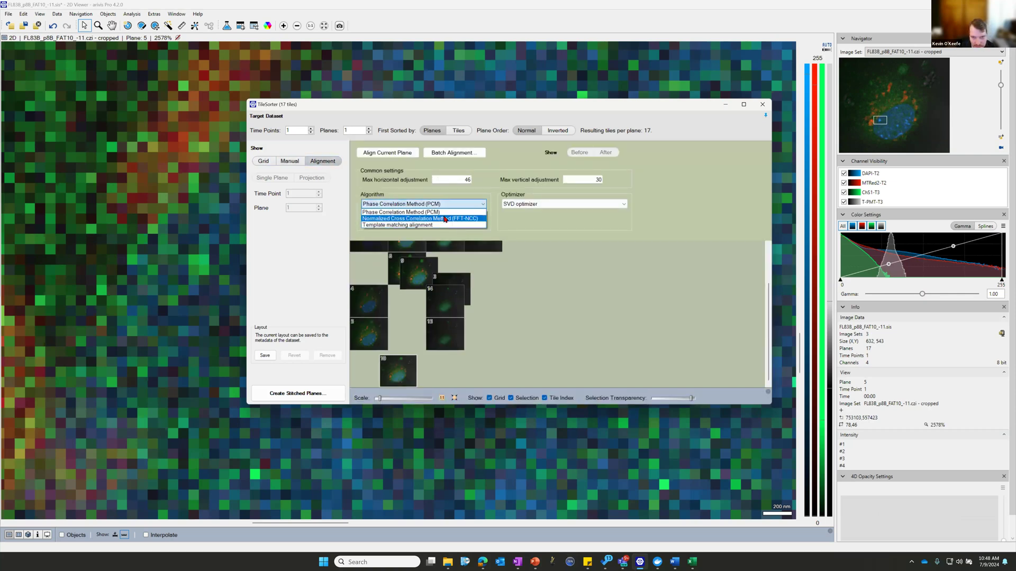
click(447, 205)
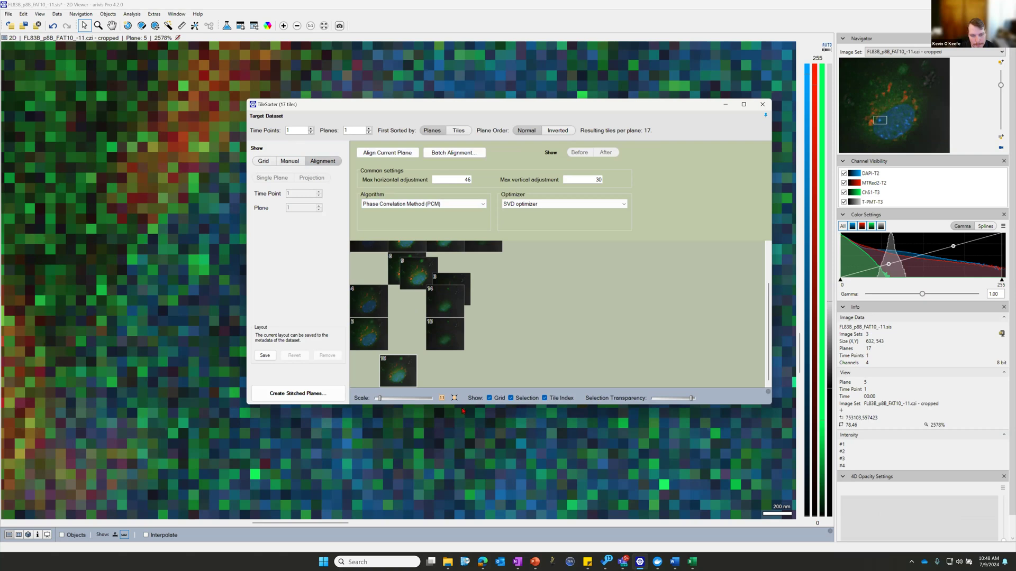
click(762, 104)
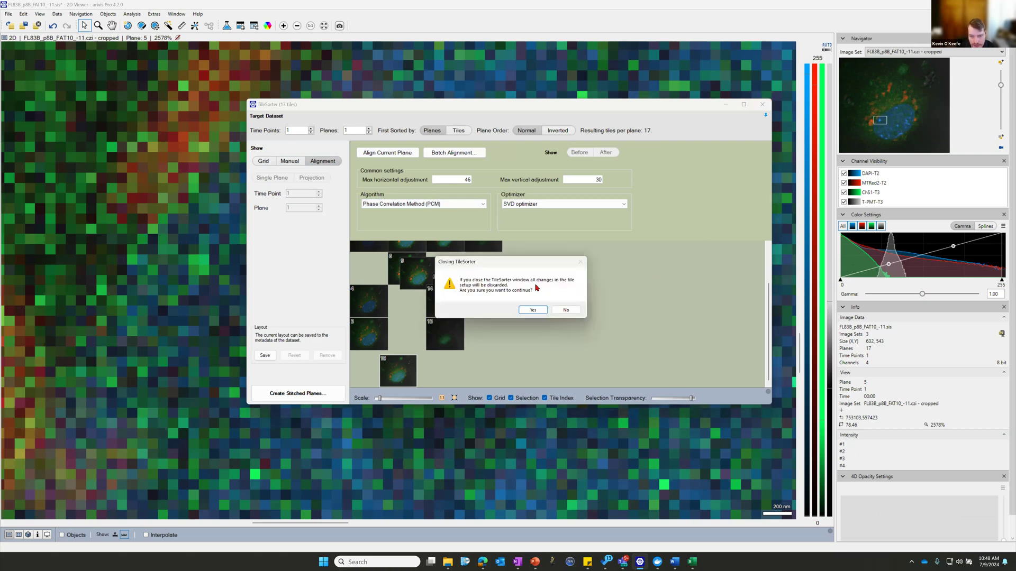
click(533, 310)
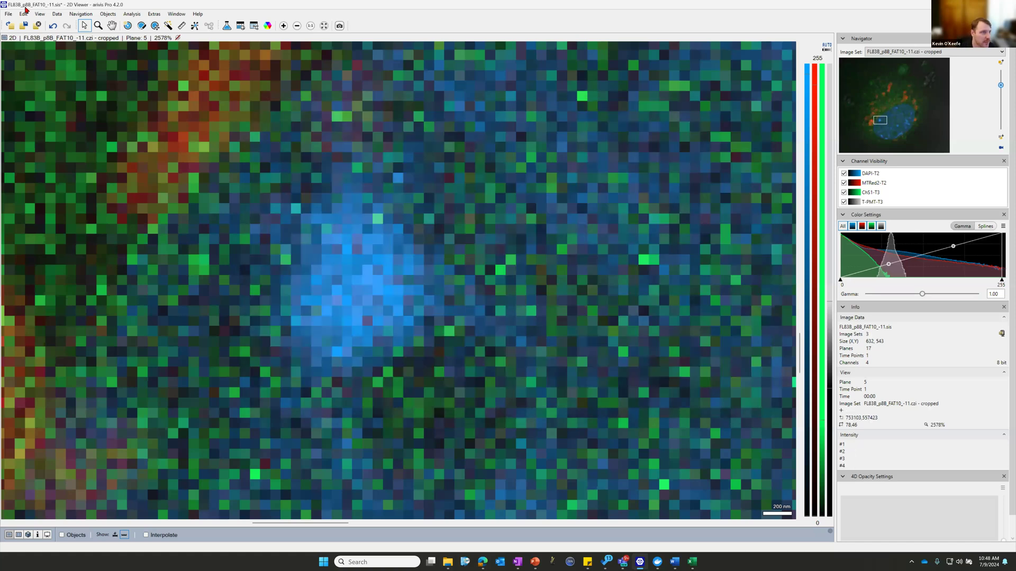
Step: Open the Edit Structure dialog and select the cropped image set
click(55, 15)
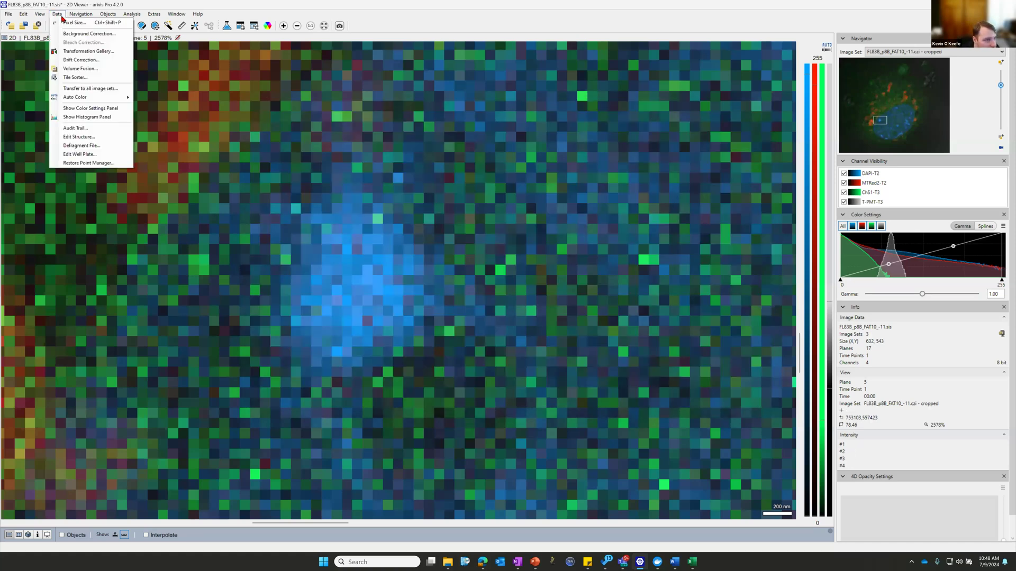
mouse_move(99, 104)
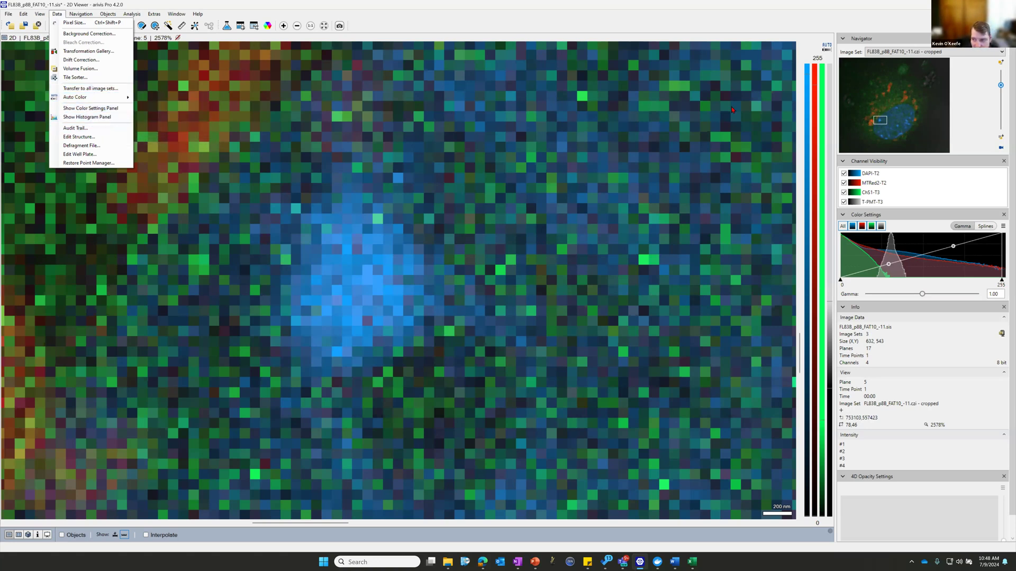
click(90, 137)
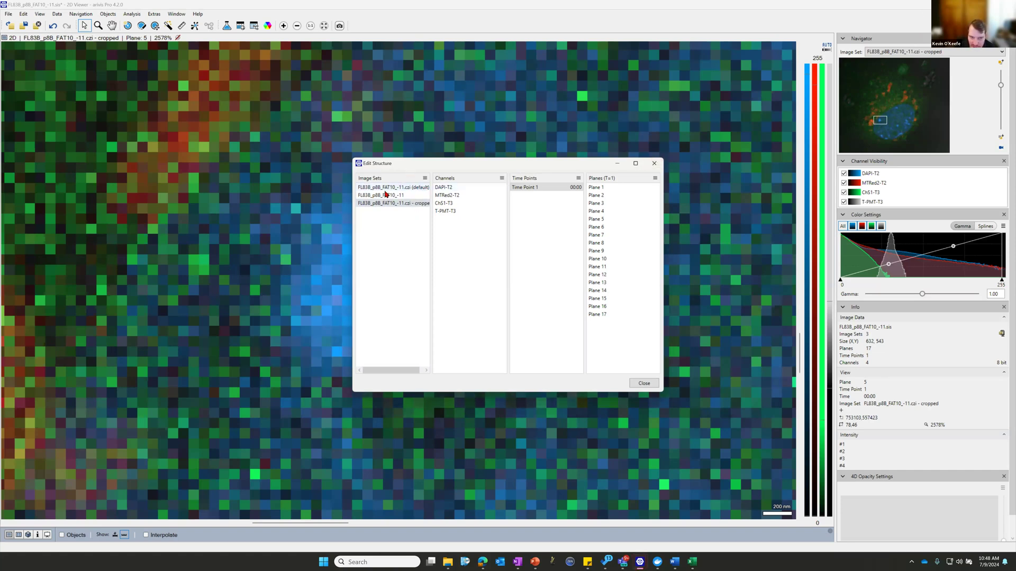
click(421, 203)
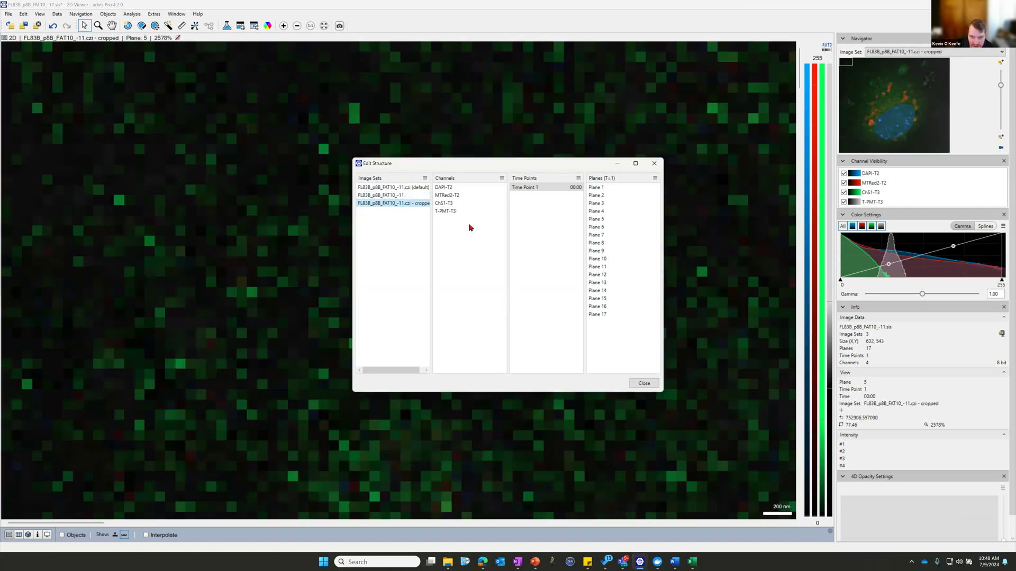
Step: Start deleting the T-PMT-T3 channel from the cropped image set, cancel the deletion, and close the Edit Structure dialog
right_click(453, 210)
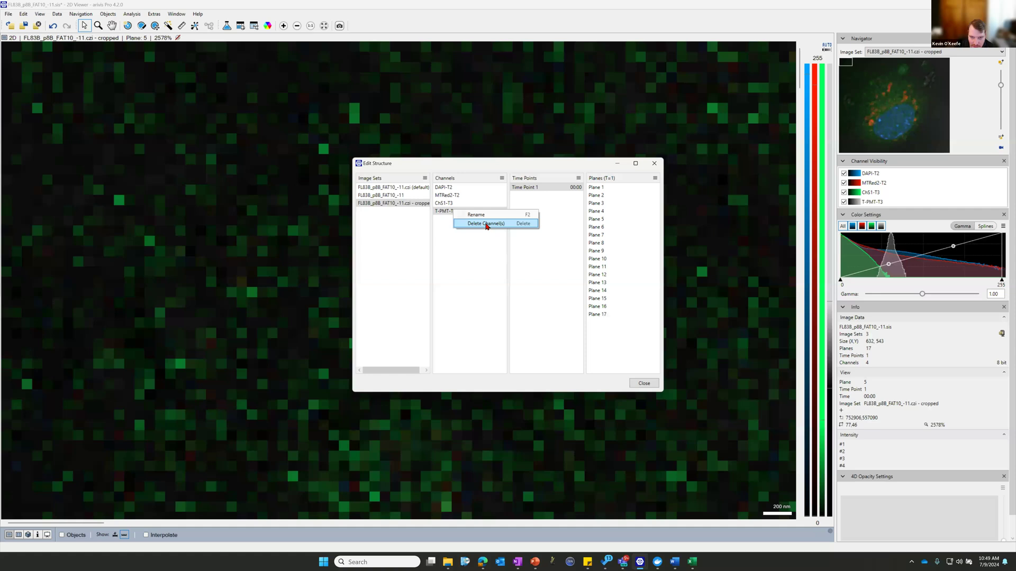
click(487, 224)
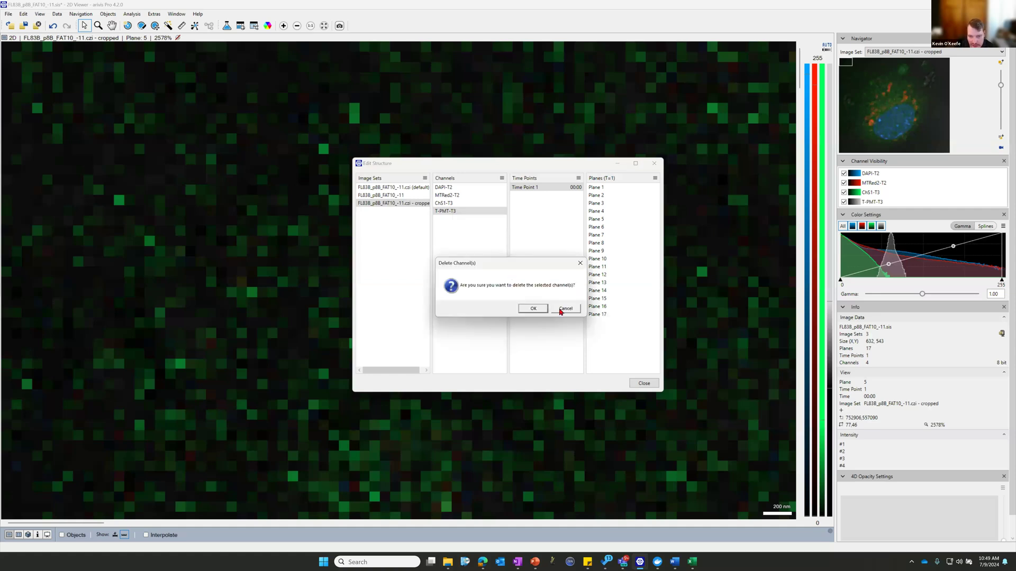
click(564, 309)
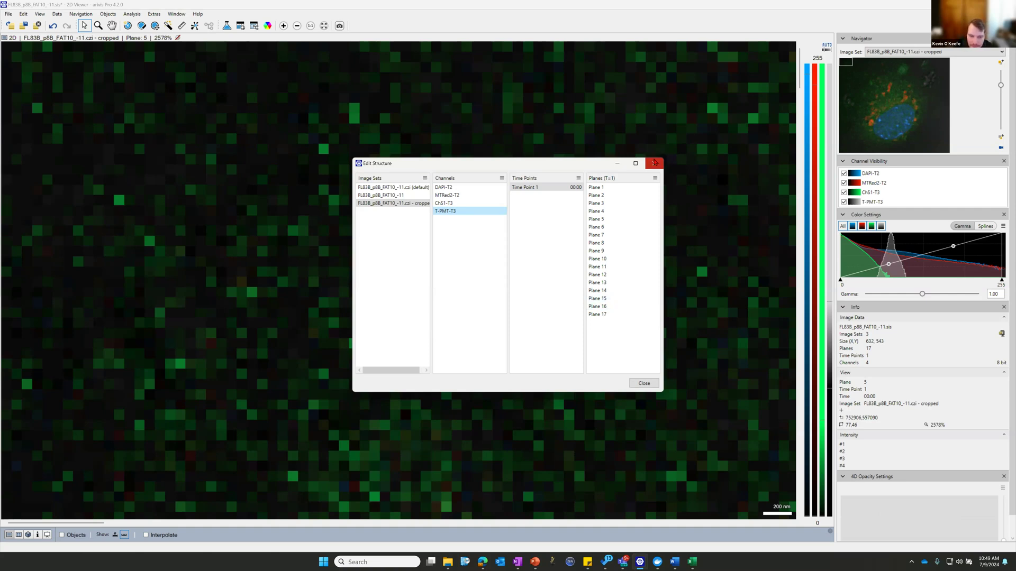
click(654, 163)
Step: Open the Well Plate Editor, examine the well, name and field entries for the cropped image set, and cancel it
click(56, 14)
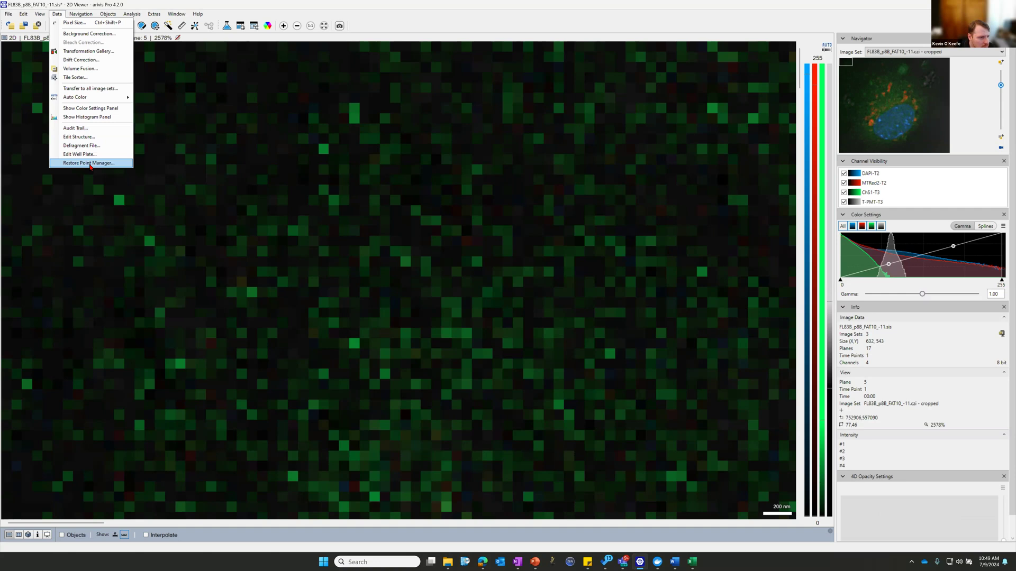
click(76, 154)
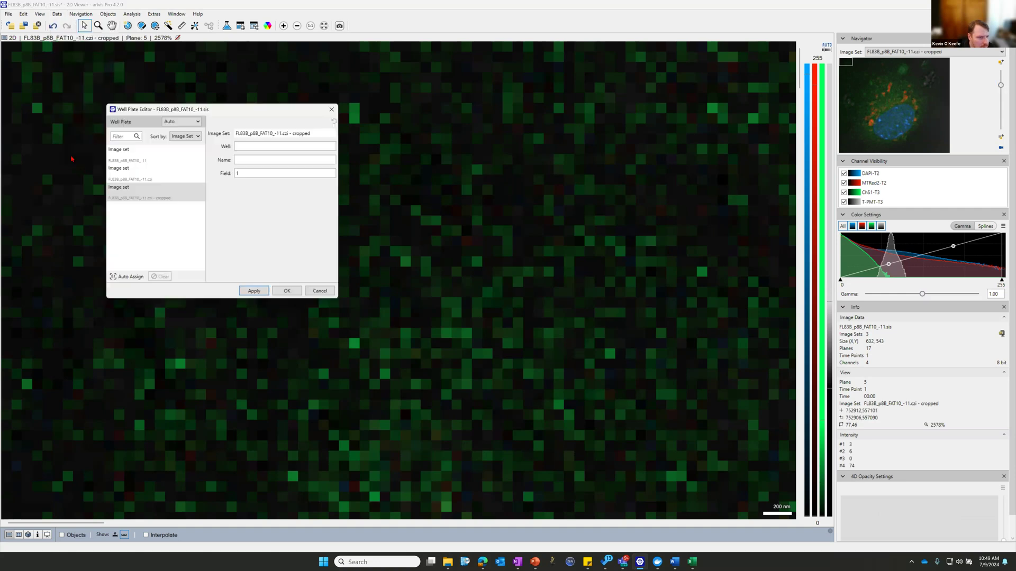
click(252, 147)
click(292, 159)
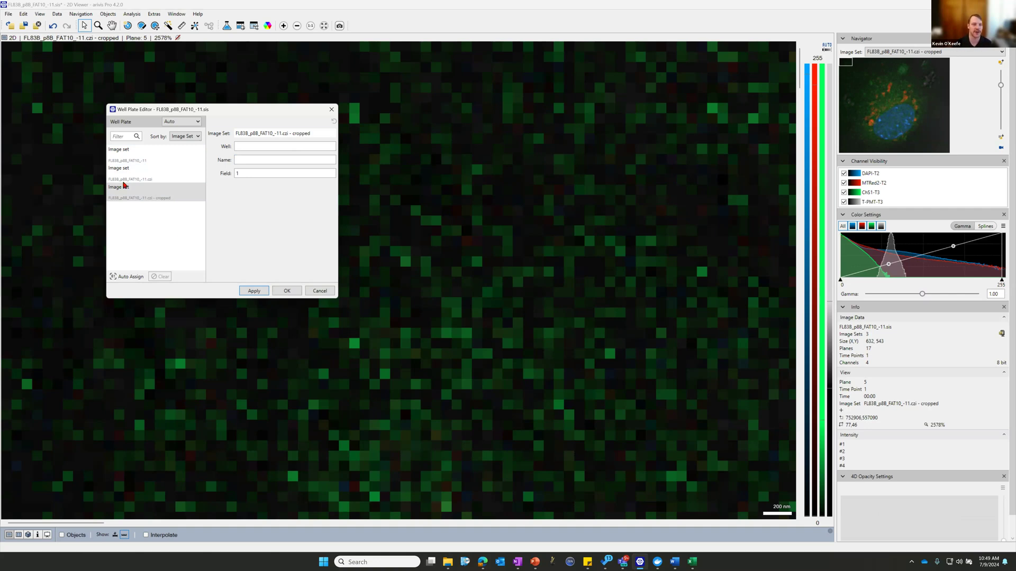
click(319, 290)
click(56, 13)
mouse_move(67, 9)
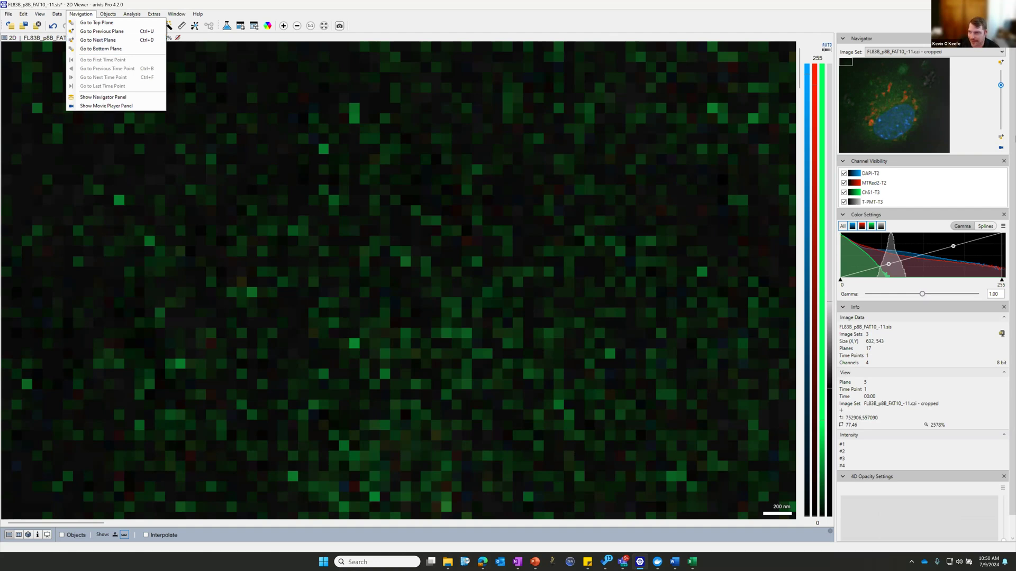
click(1007, 108)
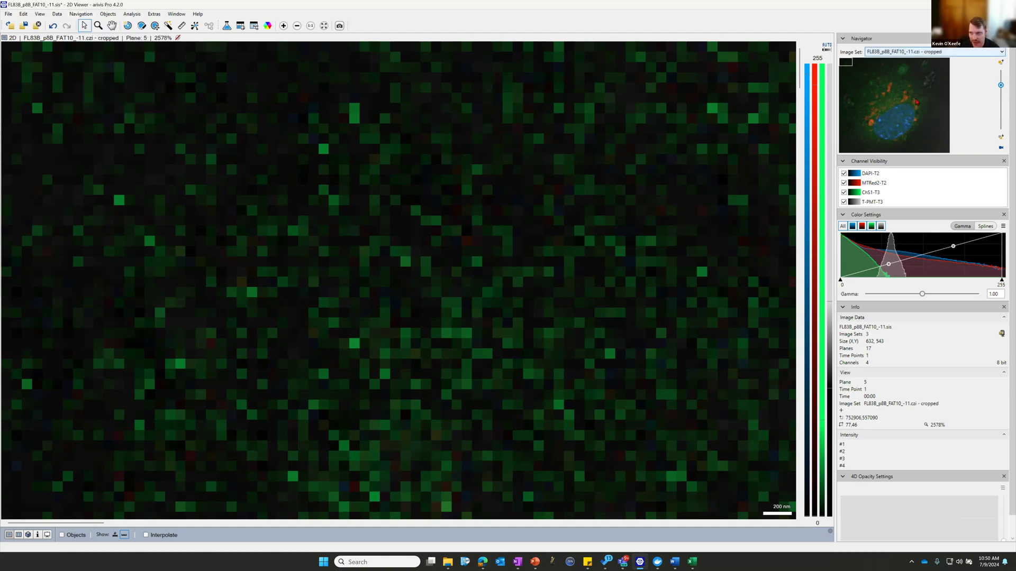
click(132, 14)
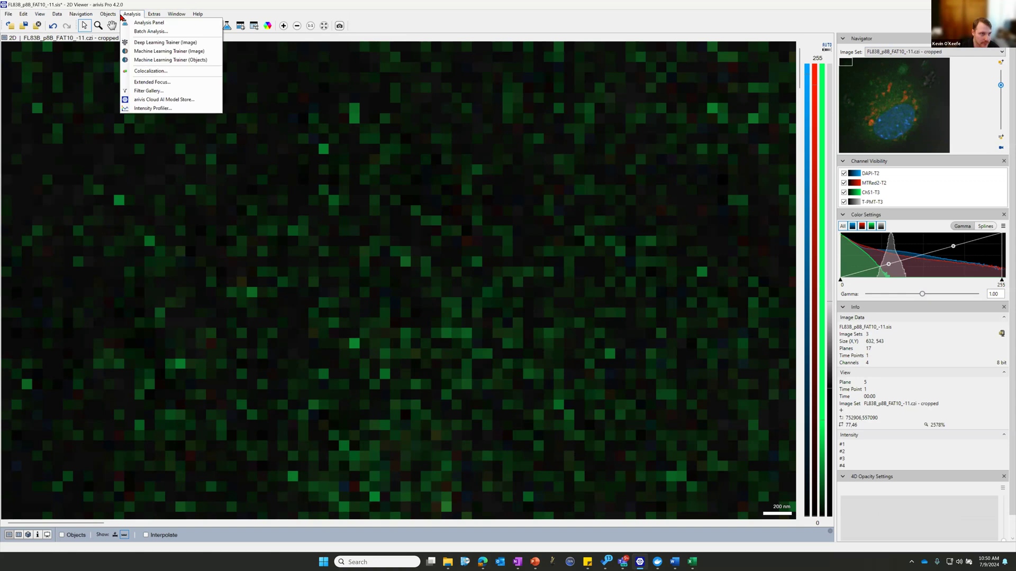
mouse_move(119, 17)
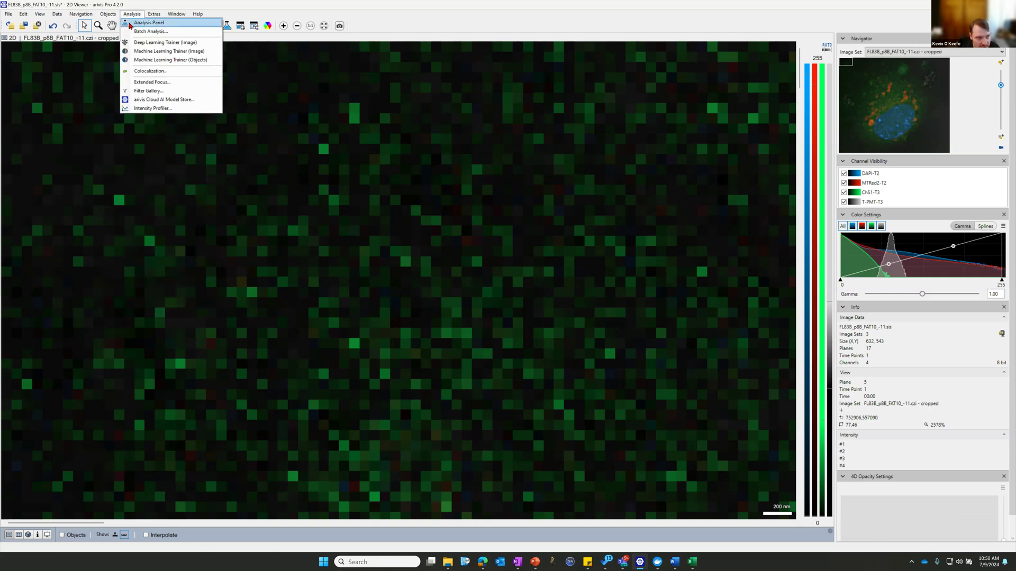
click(228, 29)
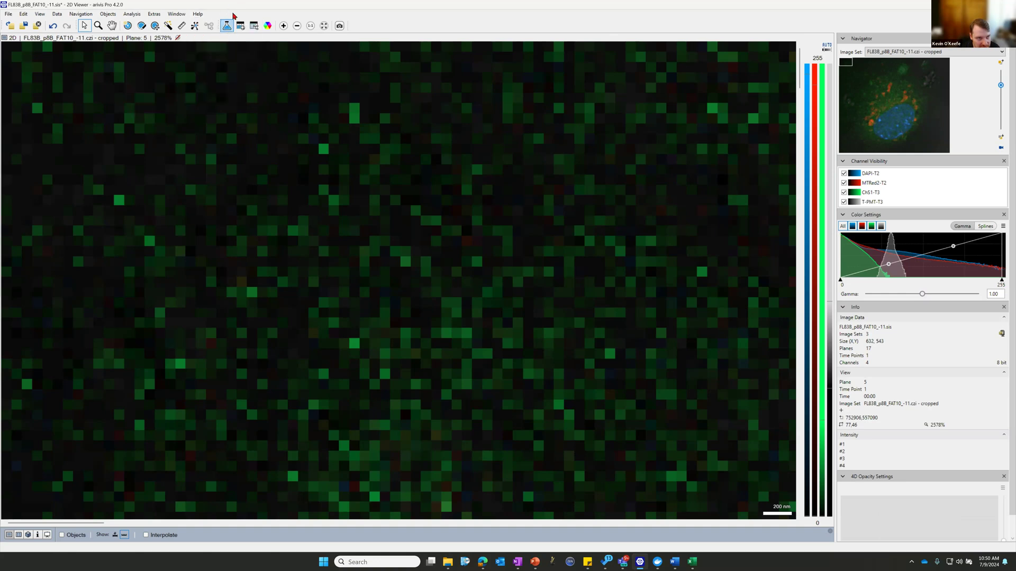
click(140, 13)
click(143, 14)
click(143, 15)
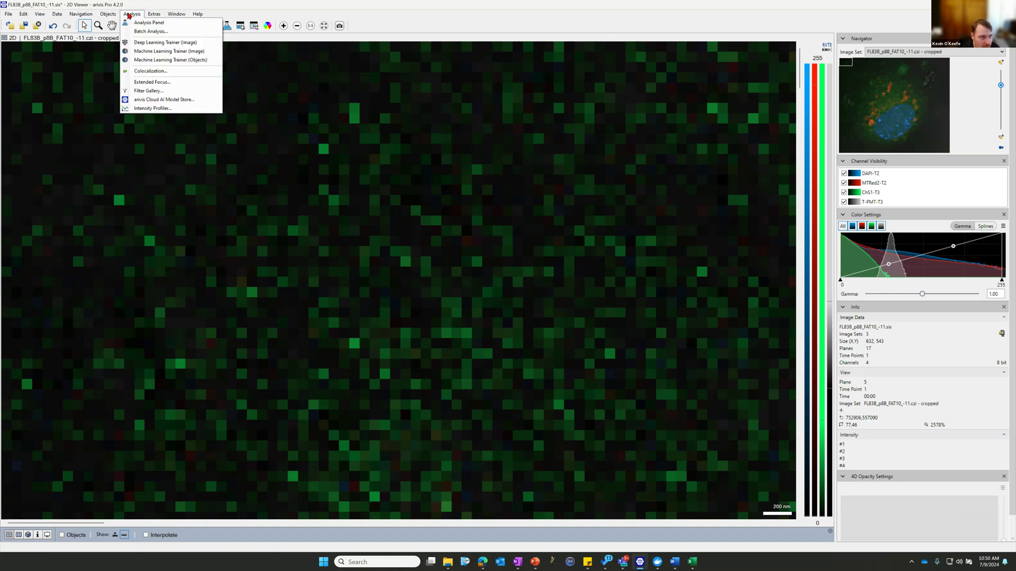
click(155, 44)
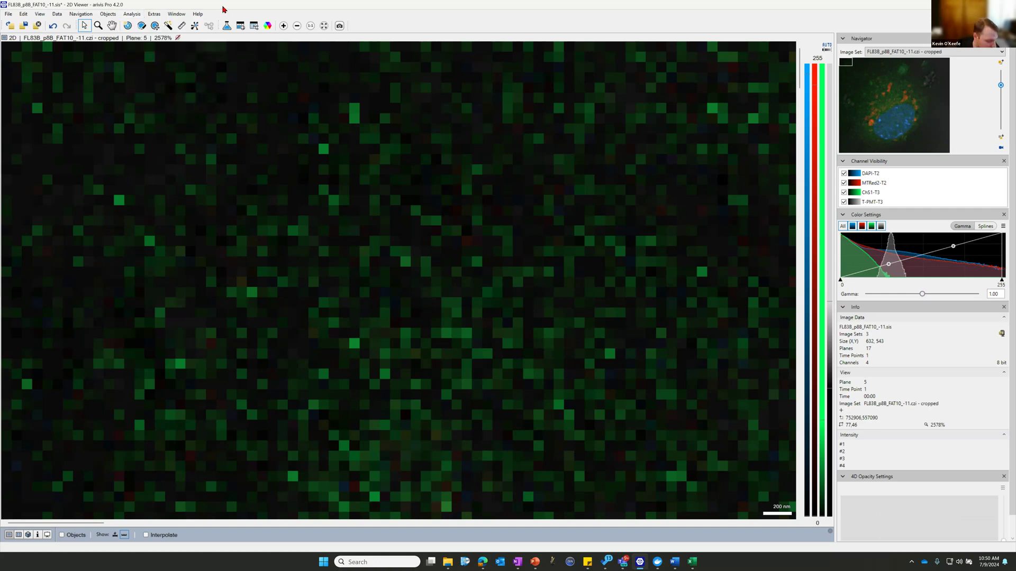
click(131, 14)
click(108, 14)
click(131, 13)
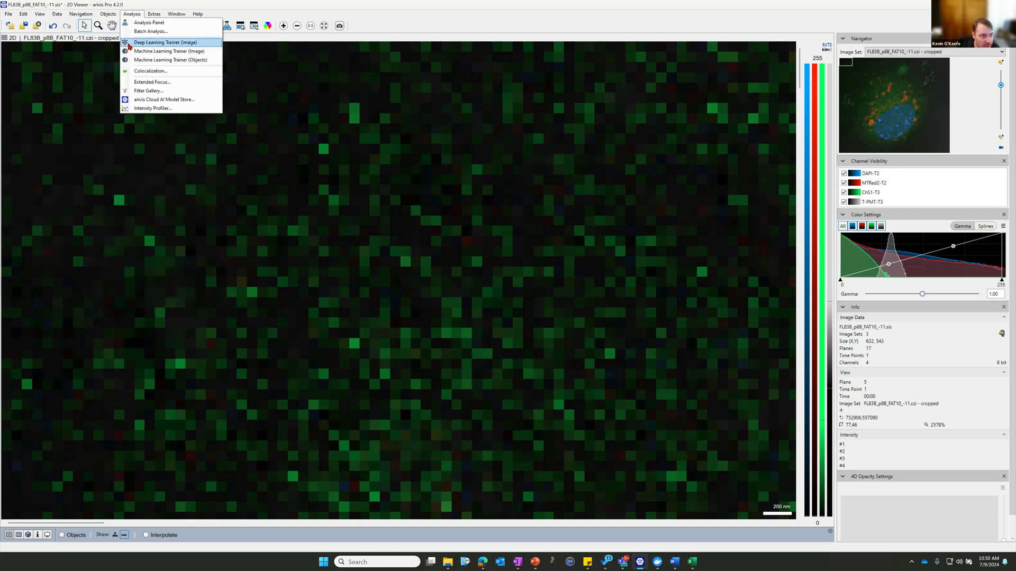
click(167, 55)
Step: Hide all channels of the cropped image set except DAPI-T2
scroll(423, 217, down, 5)
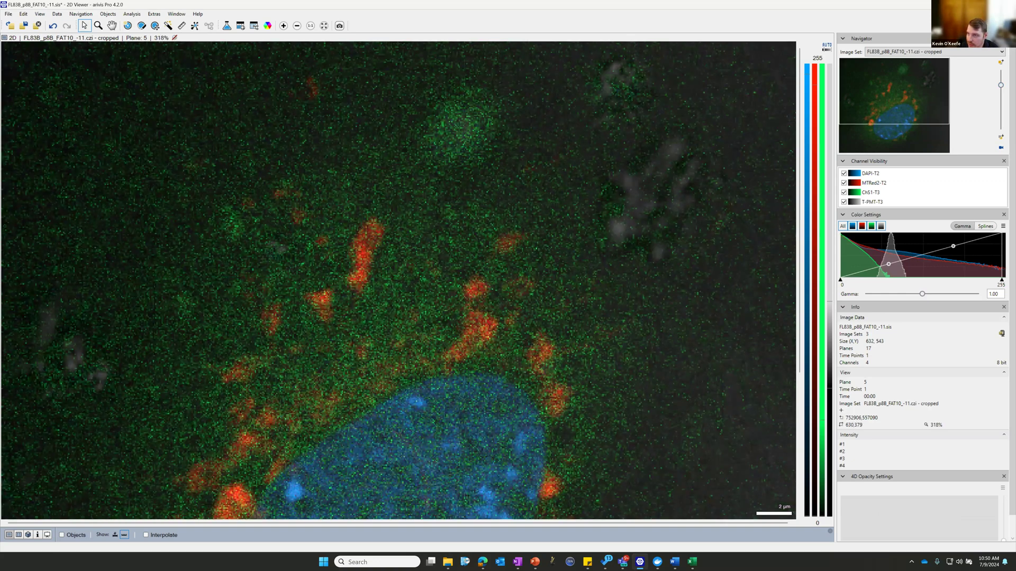
scroll(276, 209, down, 4)
scroll(276, 209, up, 1)
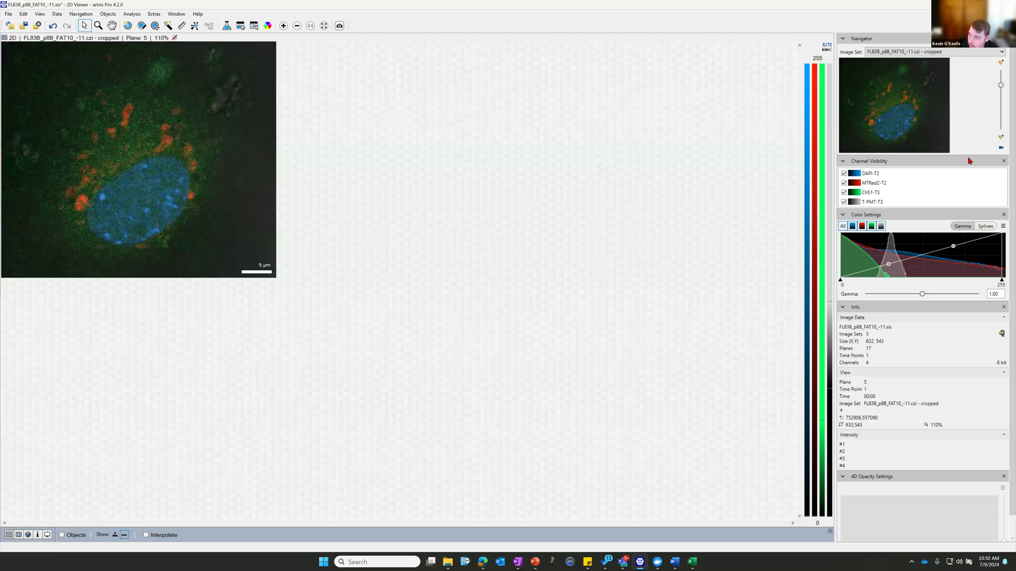
click(844, 192)
click(844, 201)
click(844, 173)
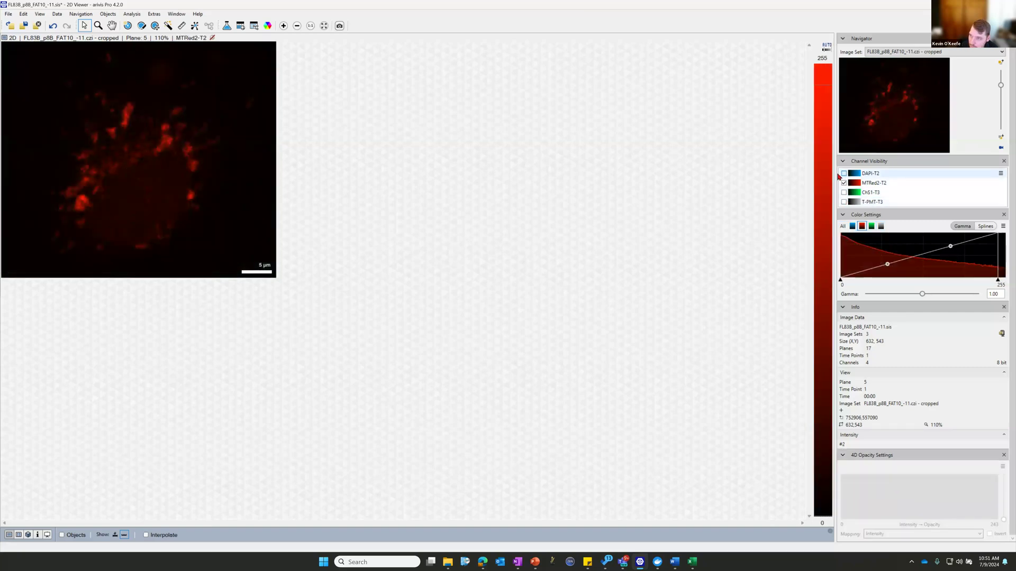
click(844, 184)
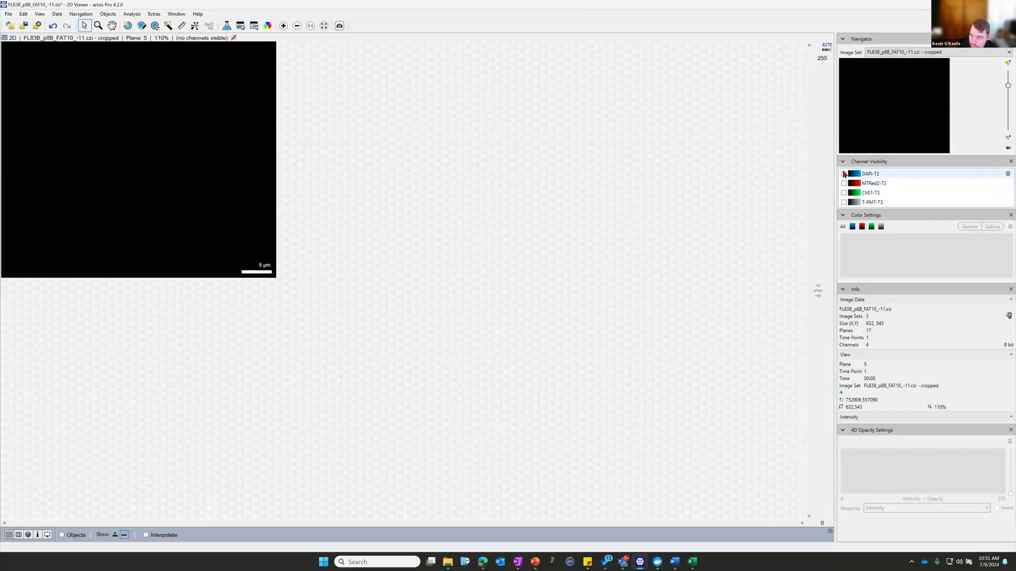
click(844, 173)
Step: Go to plane 10 of the image stack with the DAPI-stained nucleus enlarged
scroll(235, 270, up, 3)
scroll(235, 271, up, 3)
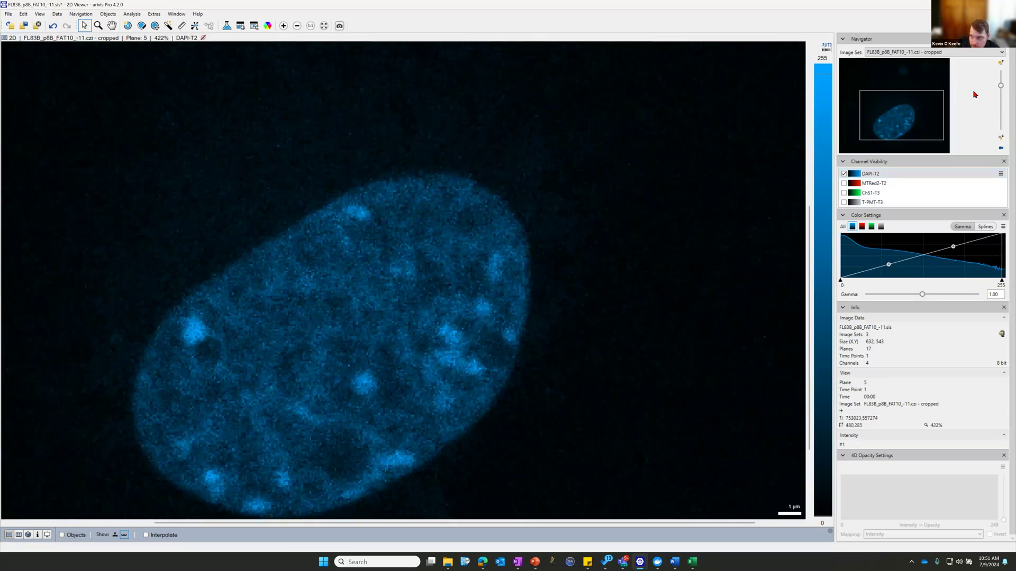
drag(1001, 86, 1000, 105)
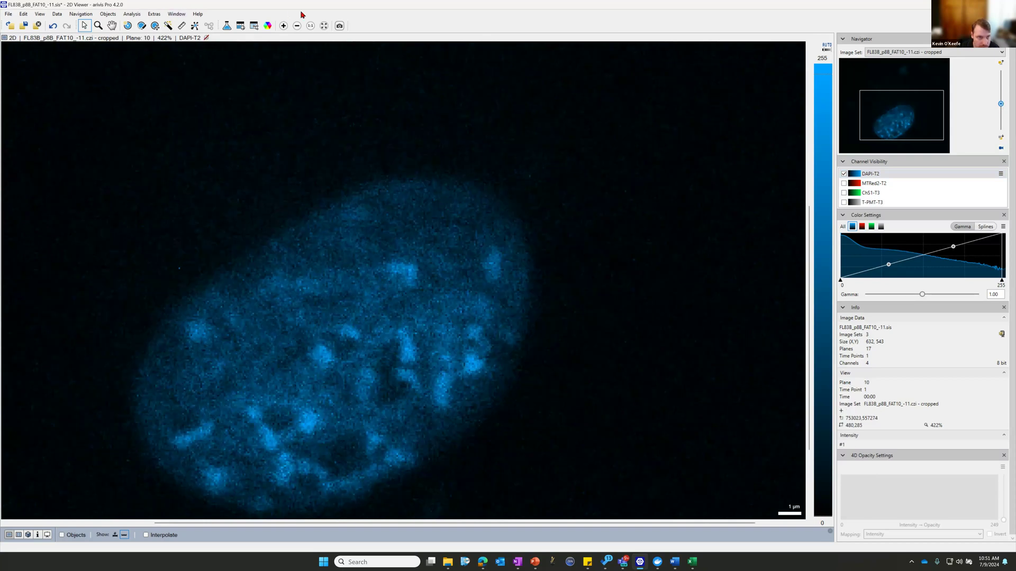
click(324, 26)
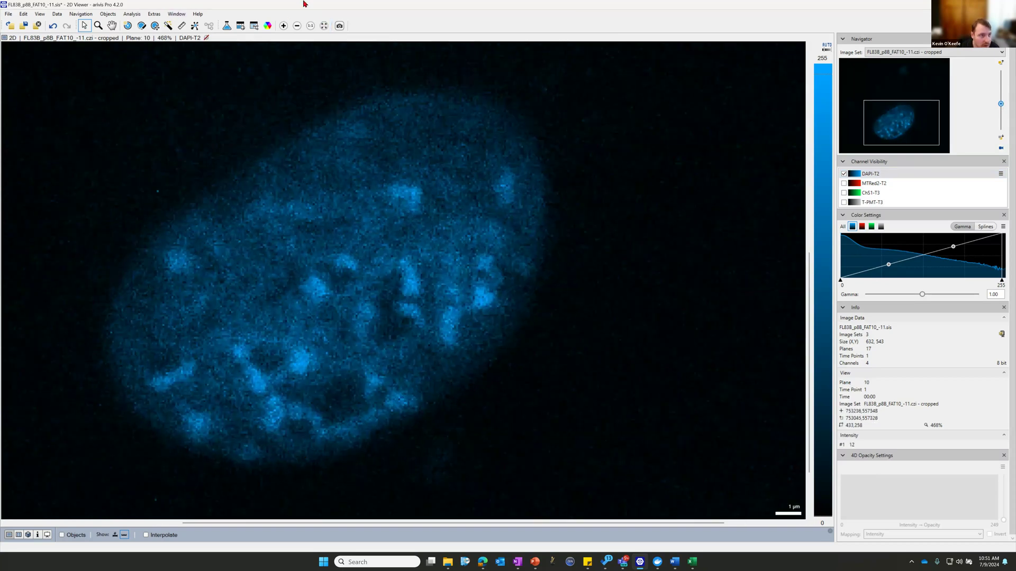
click(91, 18)
mouse_move(120, 17)
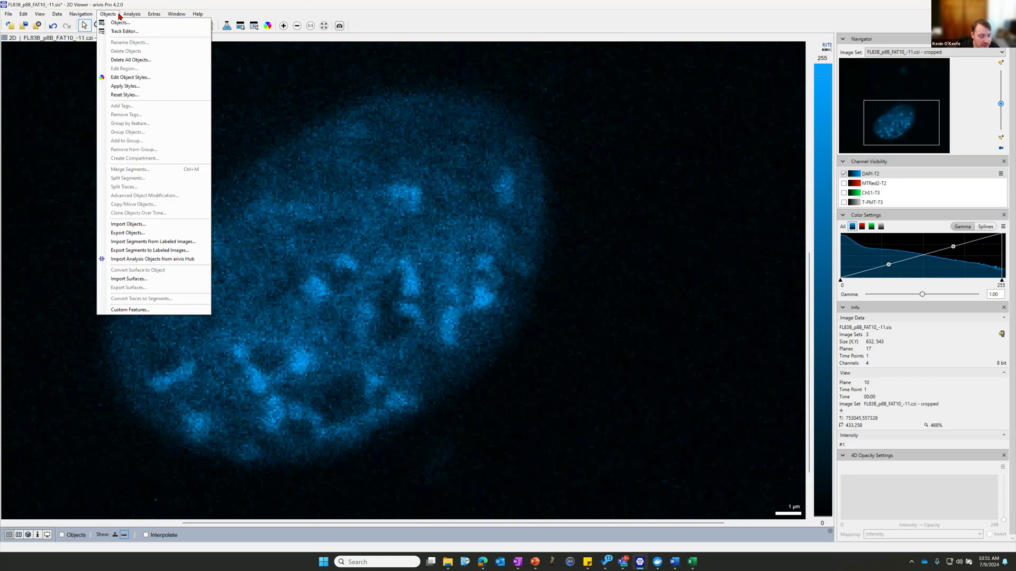
Step: Show the MTRed2-T2 channel and hide DAPI-T2, leaving only the red channel visible
click(844, 183)
scroll(473, 227, down, 4)
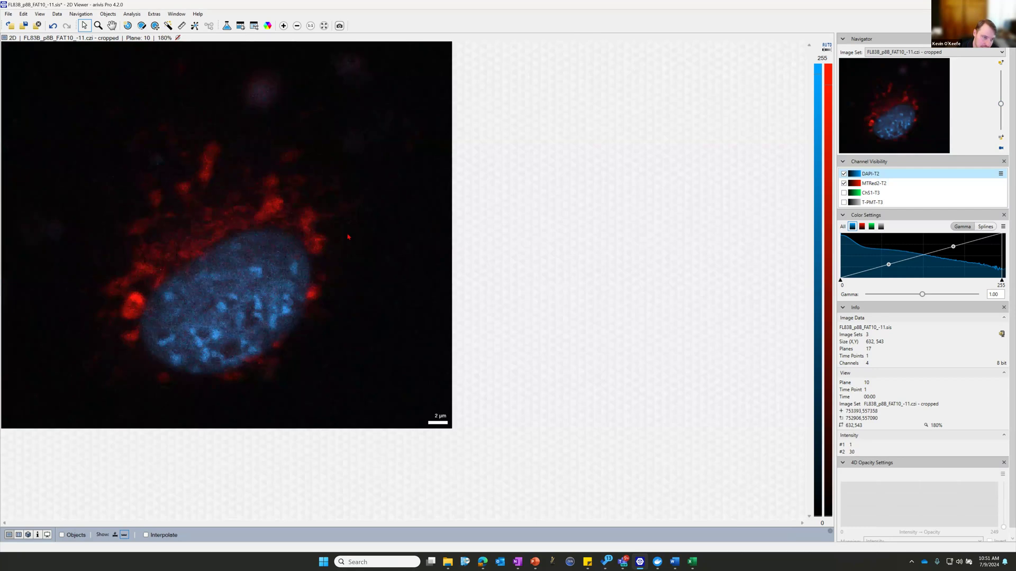
scroll(328, 242, up, 1)
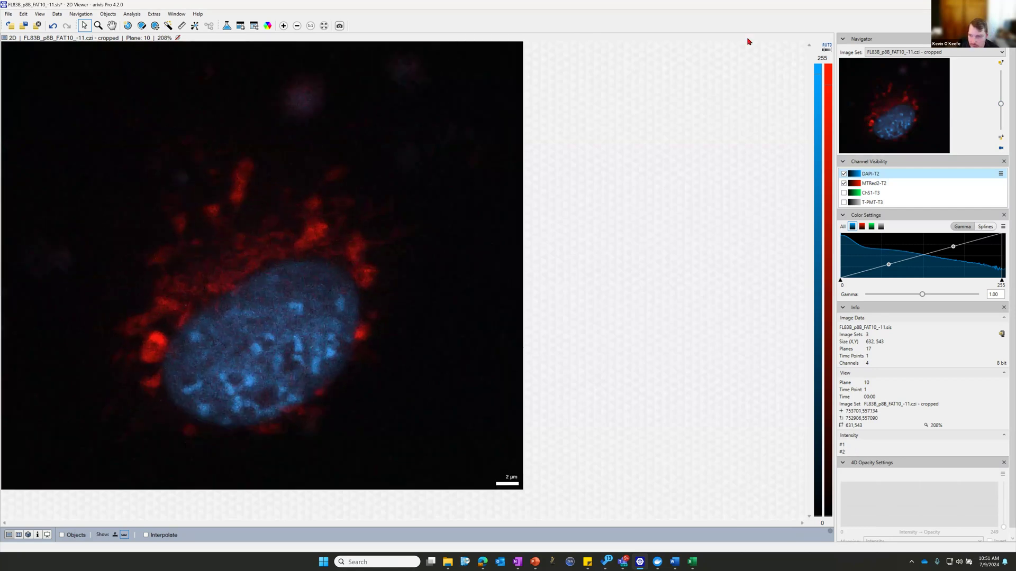
click(844, 174)
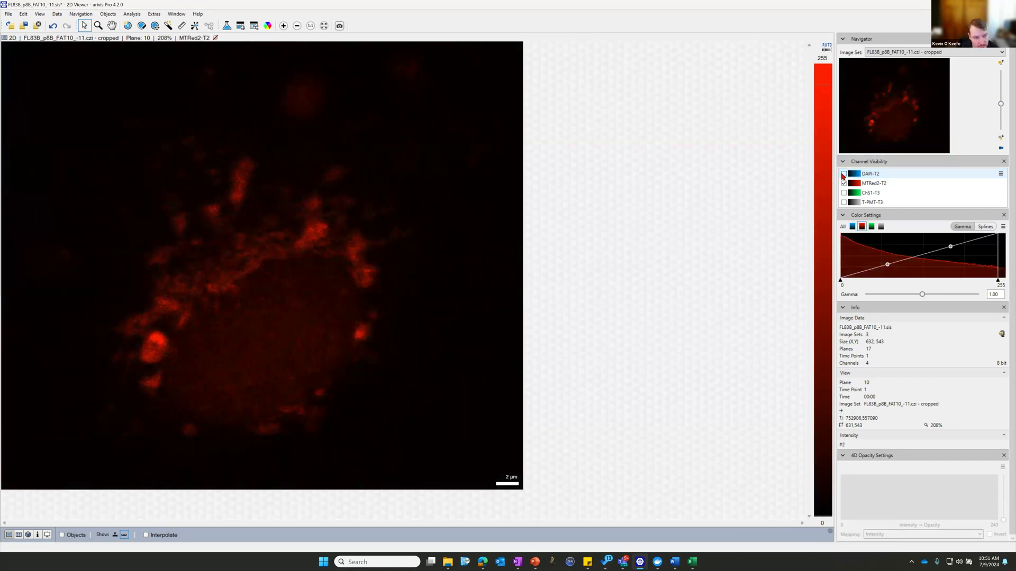
scroll(187, 365, up, 1)
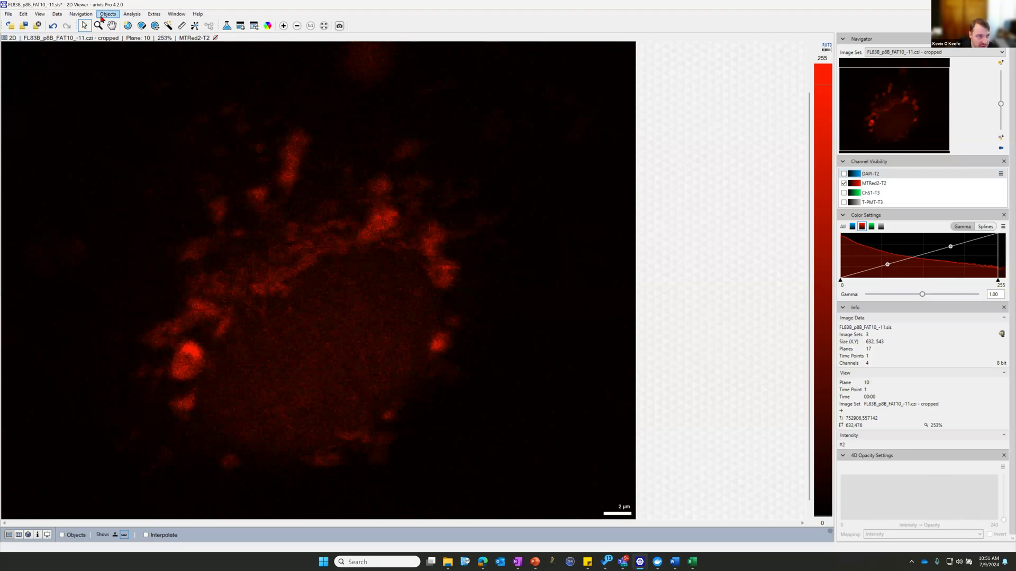
Step: Open the Machine Learning Trainer for images on the MTRed2-T2 channel
click(131, 14)
click(150, 54)
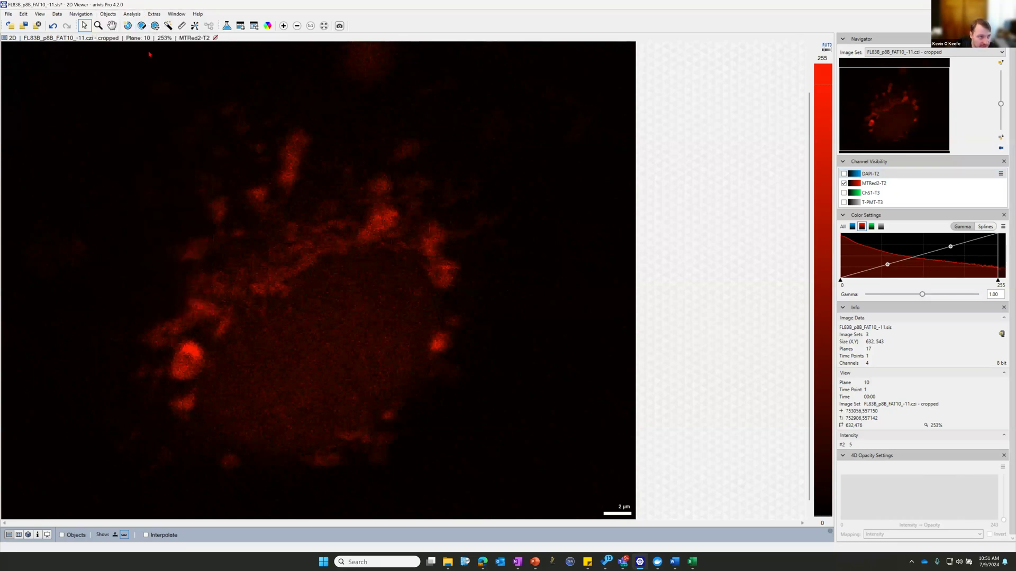
click(133, 14)
click(155, 53)
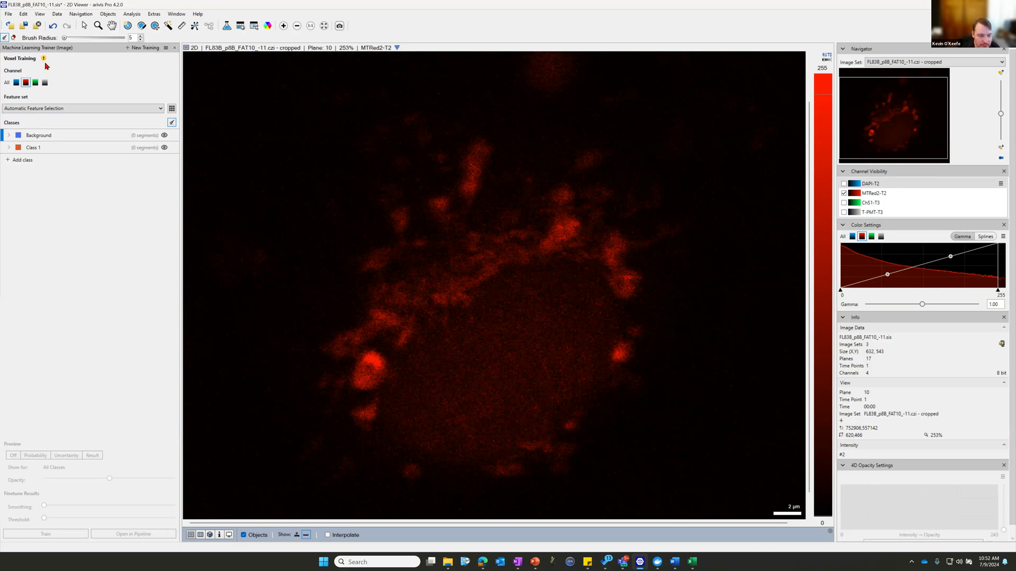
Step: Open the rename dialog of the voxel training and cancel it without changing the name
mouse_move(45, 62)
double_click(18, 62)
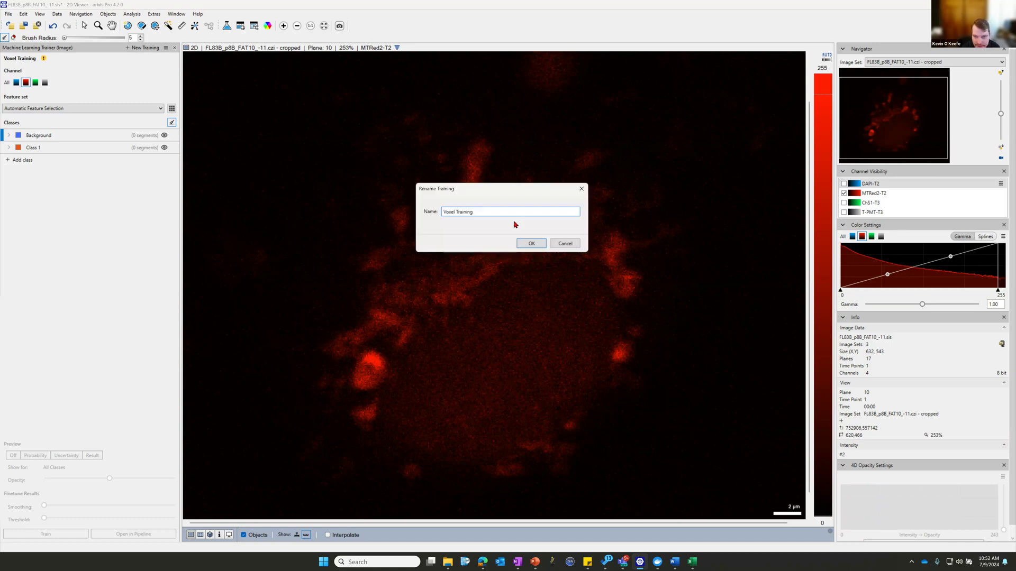
click(575, 245)
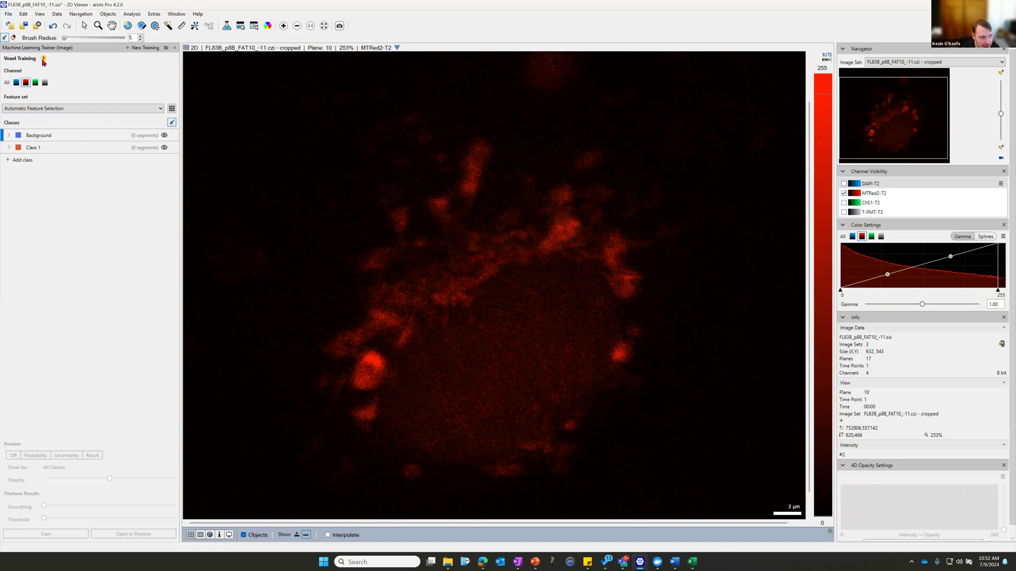
mouse_move(46, 59)
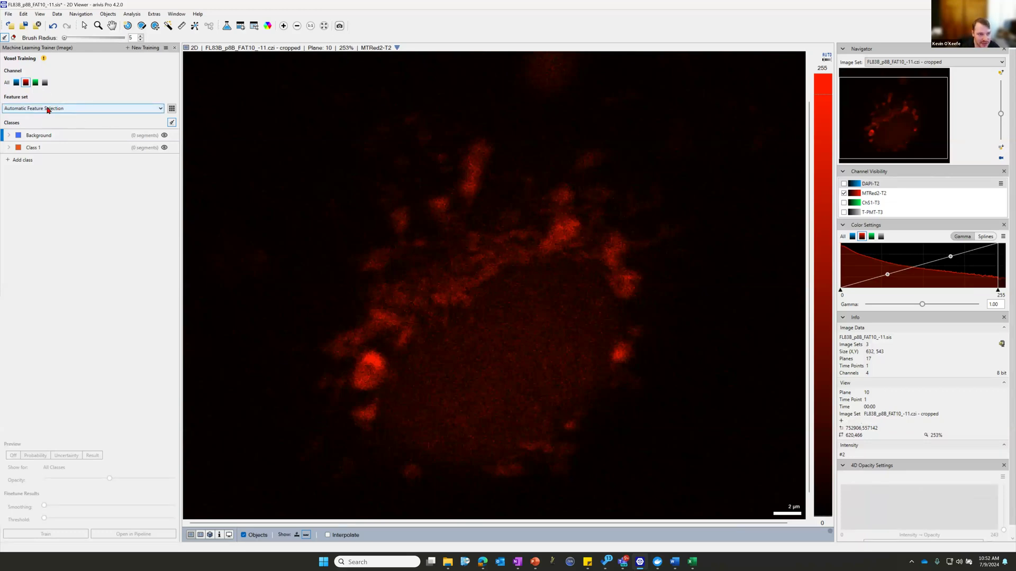
Step: Review the available feature sets, keep Automatic Feature Selection, and examine the Custom feature matrix before discarding the dialog
click(149, 110)
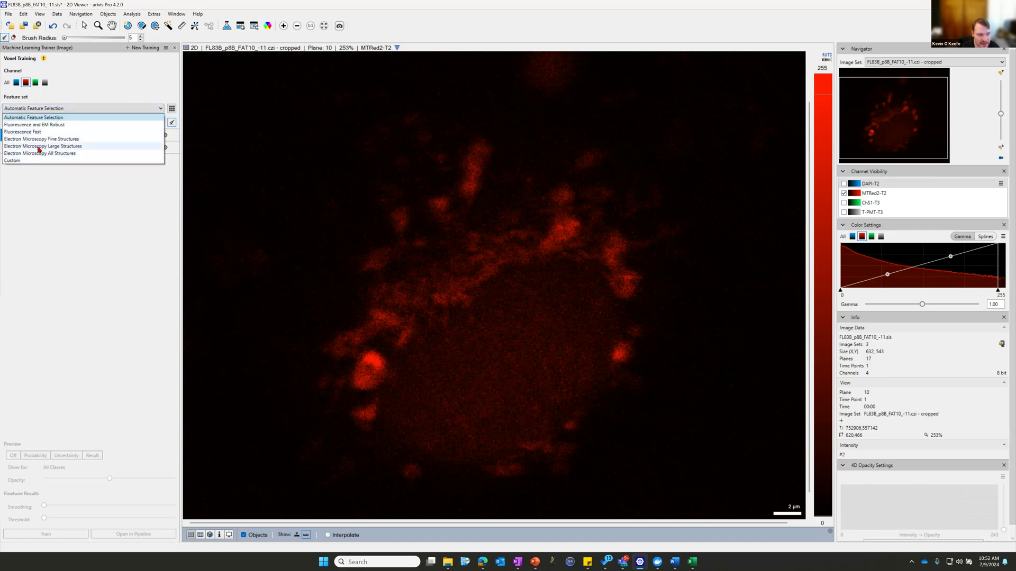
click(72, 118)
click(172, 109)
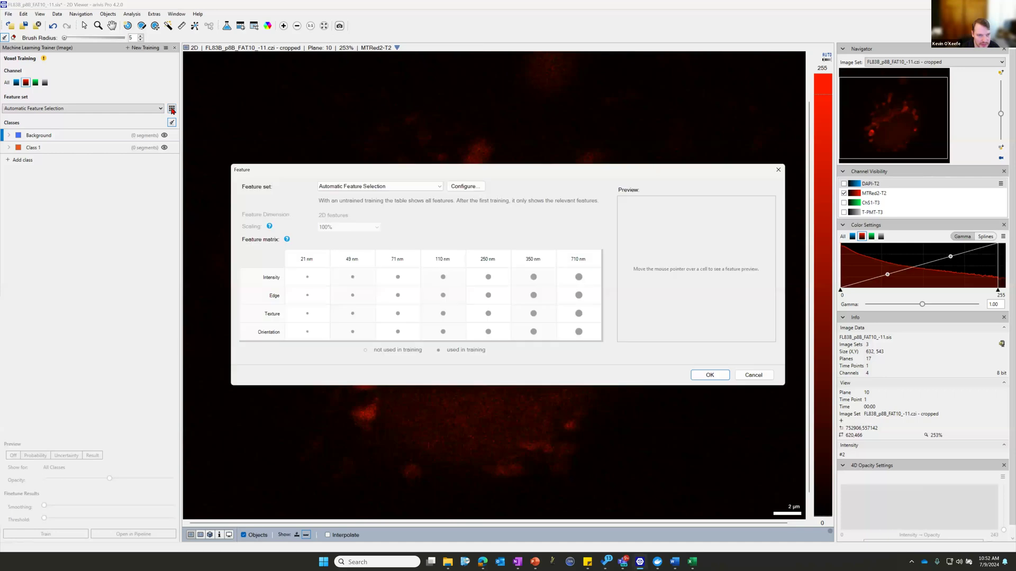
click(336, 186)
click(338, 233)
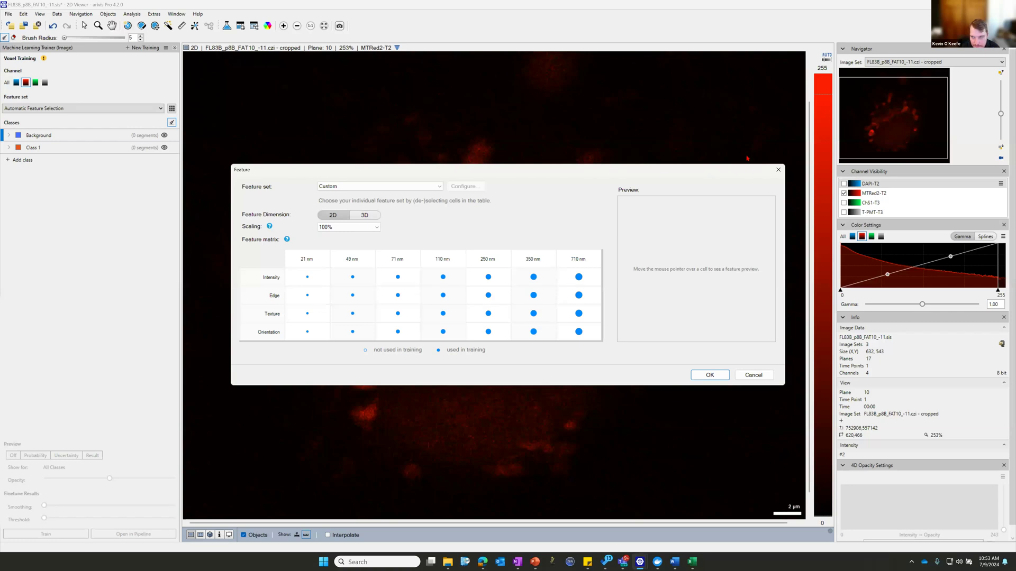
click(778, 170)
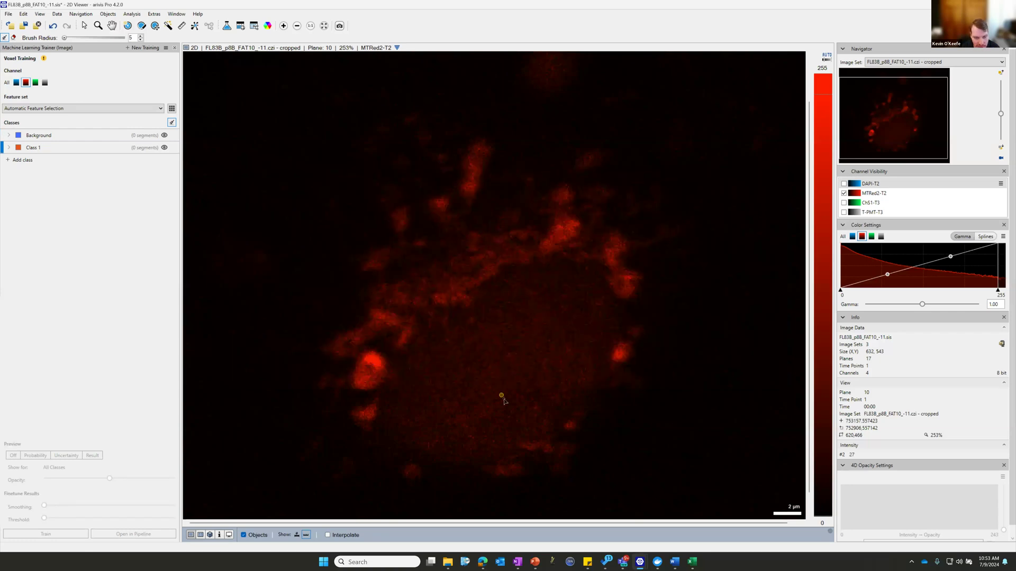
Step: Rename Class 1 of the voxel training to Red
double_click(41, 148)
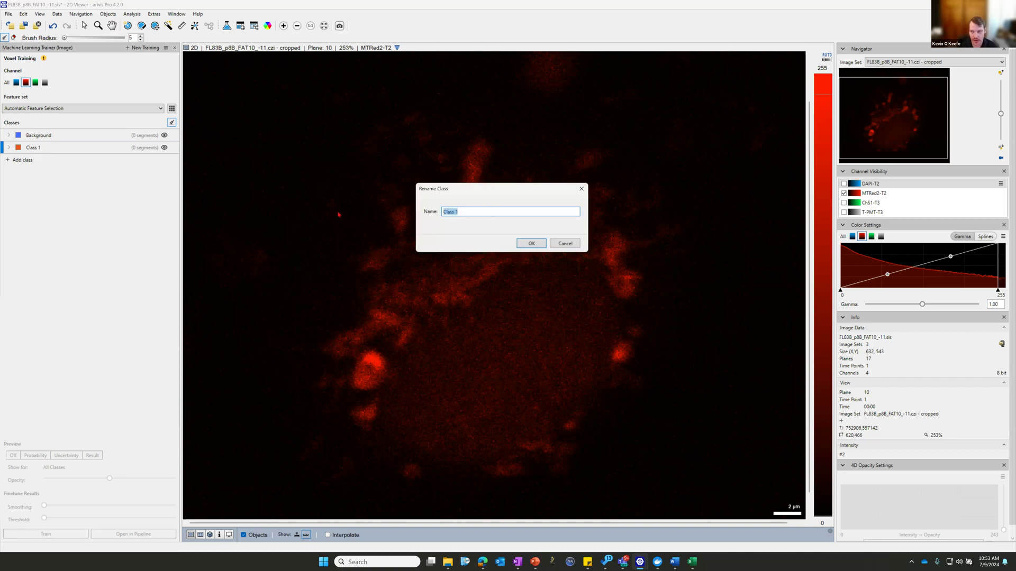
key(BackSpace)
text(Red)
key(Return)
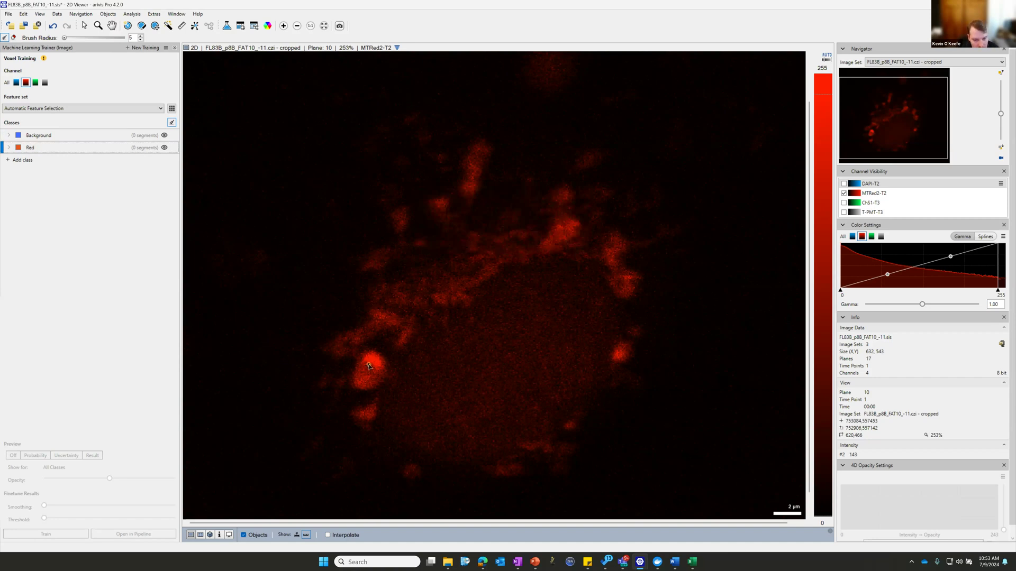
Step: Paint three Red class samples: two on the brightest blob and one on the small streak above it
click(408, 366)
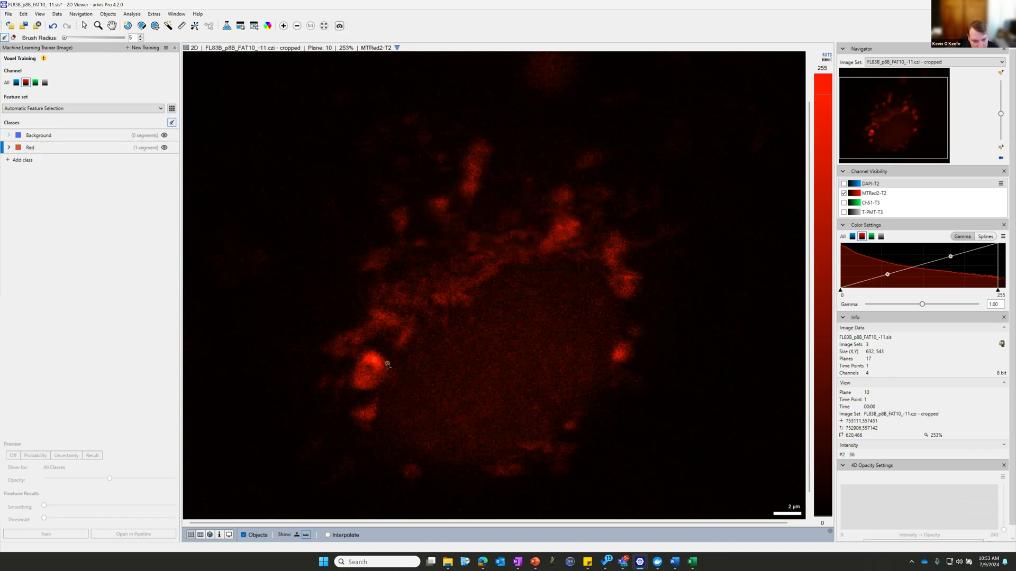
scroll(381, 367, up, 5)
click(339, 414)
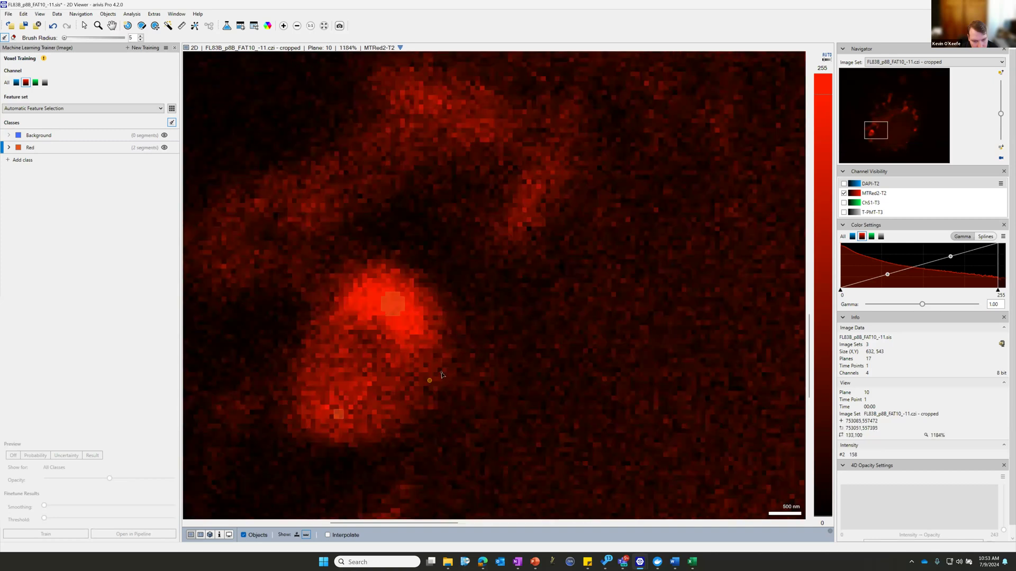
click(531, 194)
Step: Paint several Background class samples on the dark areas around the red structures
click(59, 137)
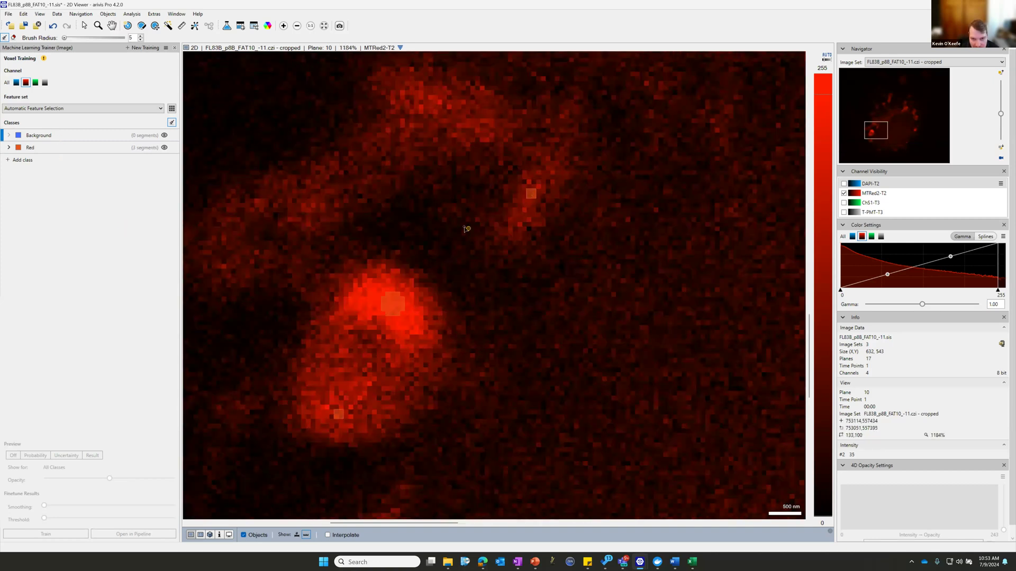
click(451, 217)
click(549, 329)
scroll(567, 438, down, 3)
click(446, 263)
click(325, 157)
click(302, 241)
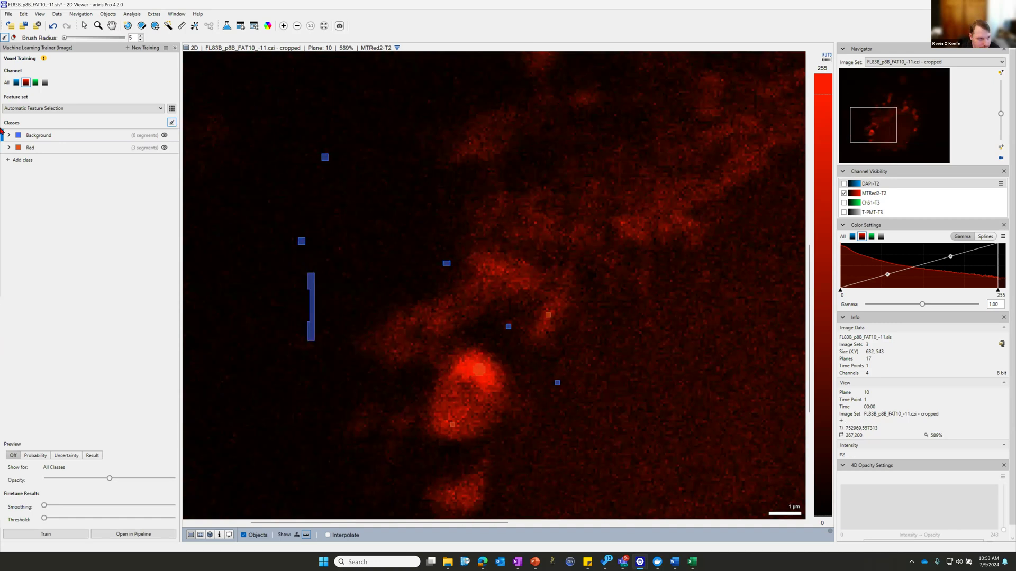
Step: Set the training's feature set to Custom, preview the intensity features at different sizes in the matrix, and accept the settings
click(171, 108)
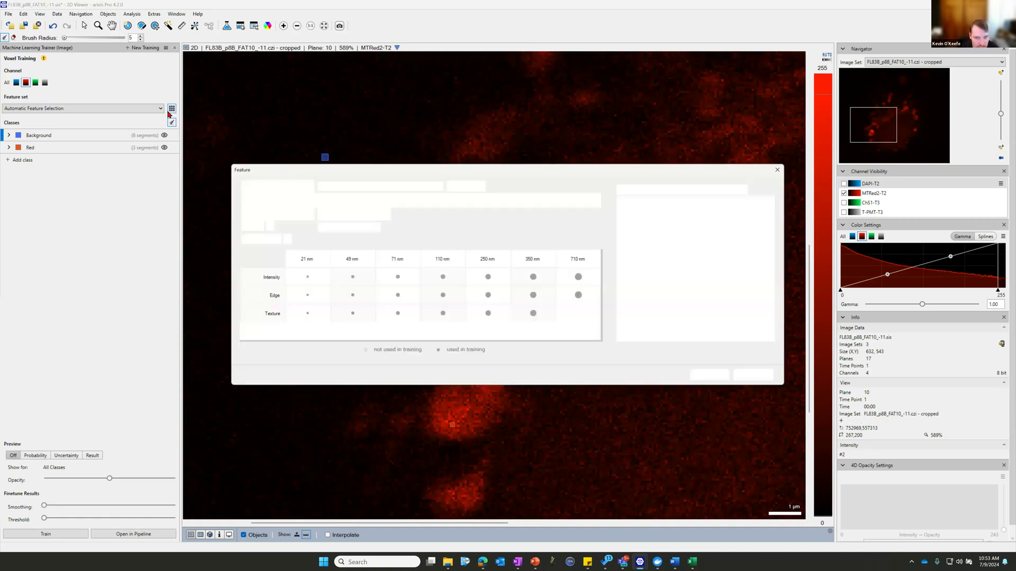
drag(366, 169, 734, 142)
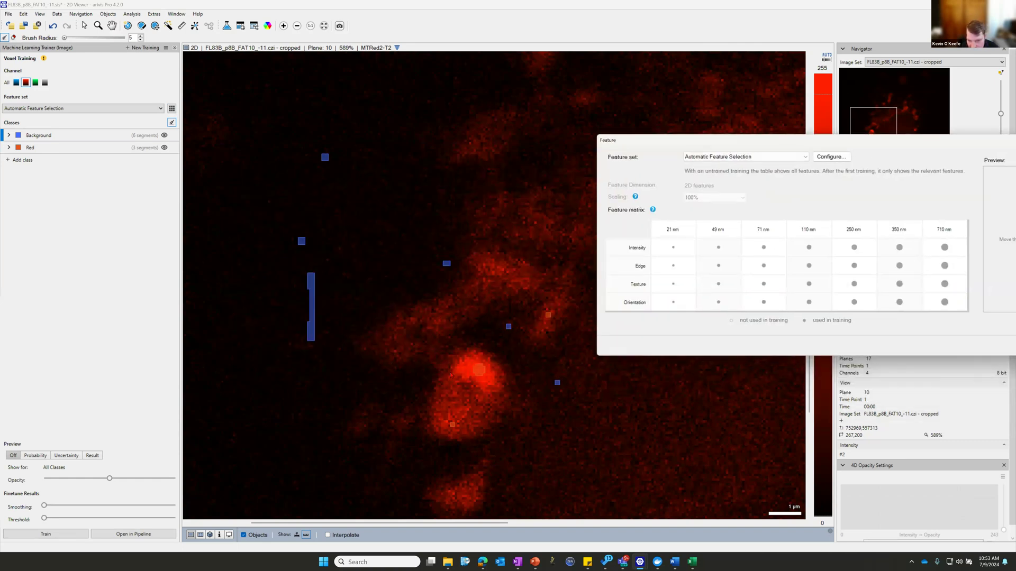
click(713, 155)
click(697, 206)
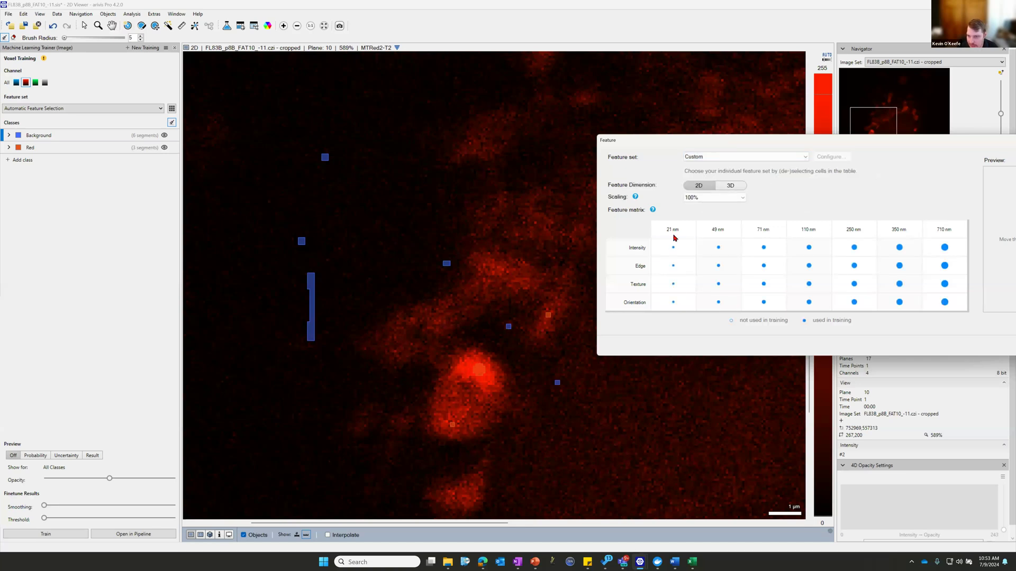
drag(699, 140, 621, 67)
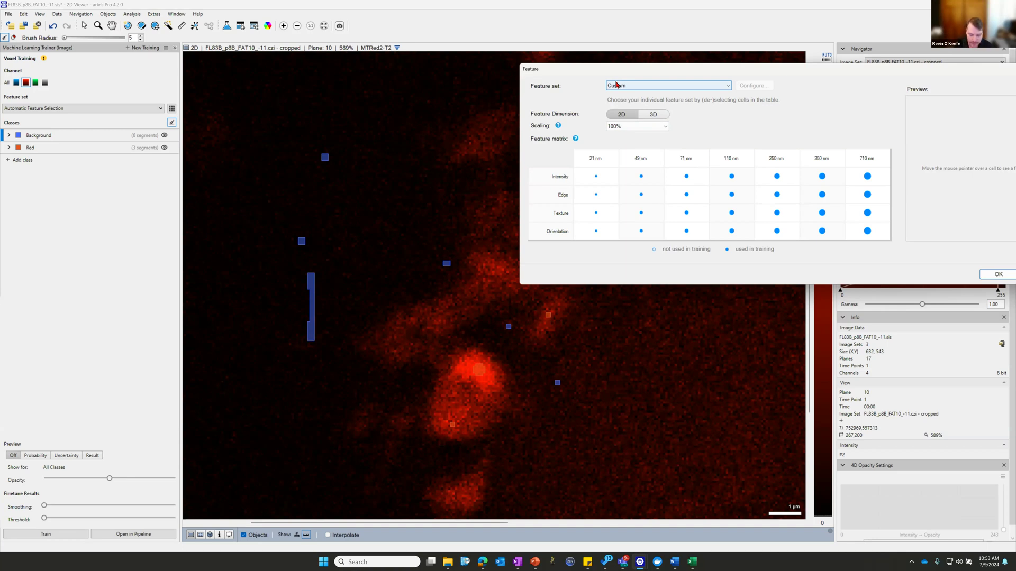
key(XF86AudioRaiseVolume)
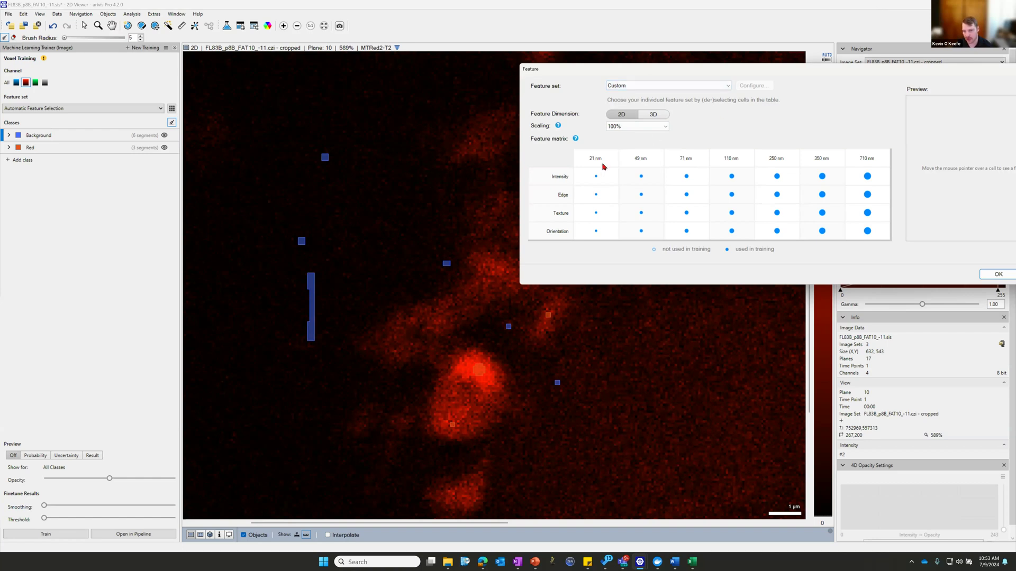
mouse_move(778, 179)
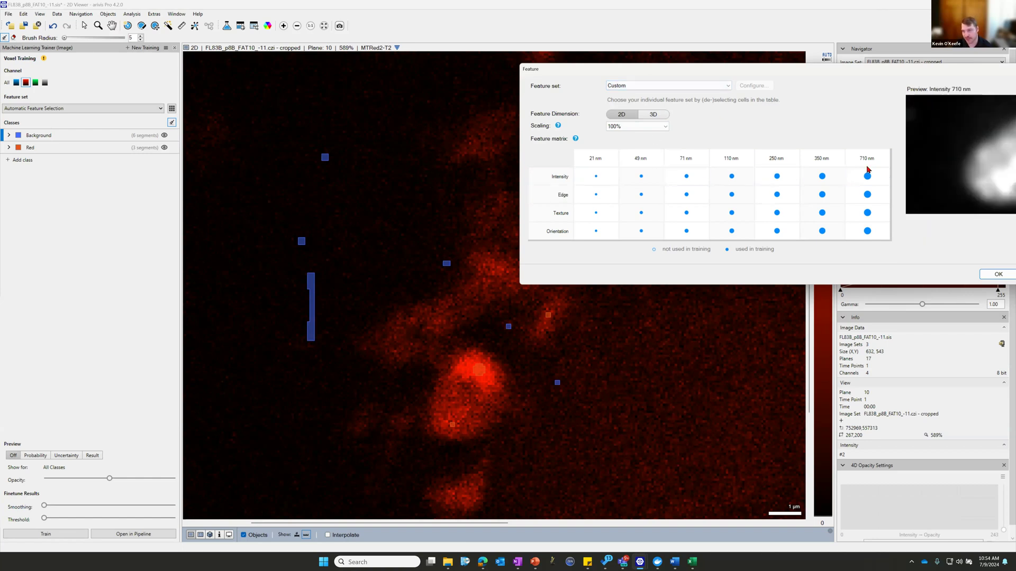
mouse_move(865, 176)
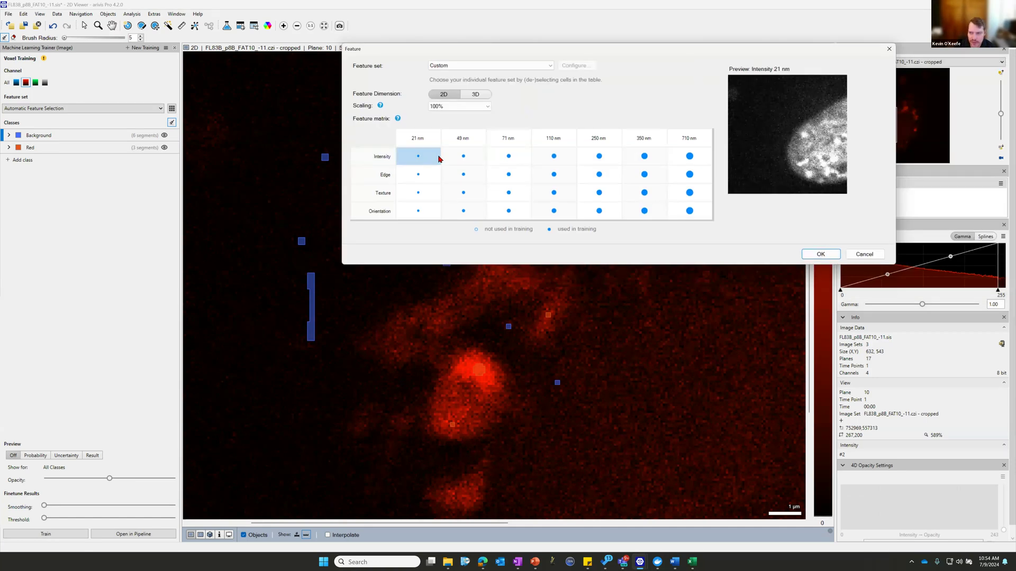
click(820, 254)
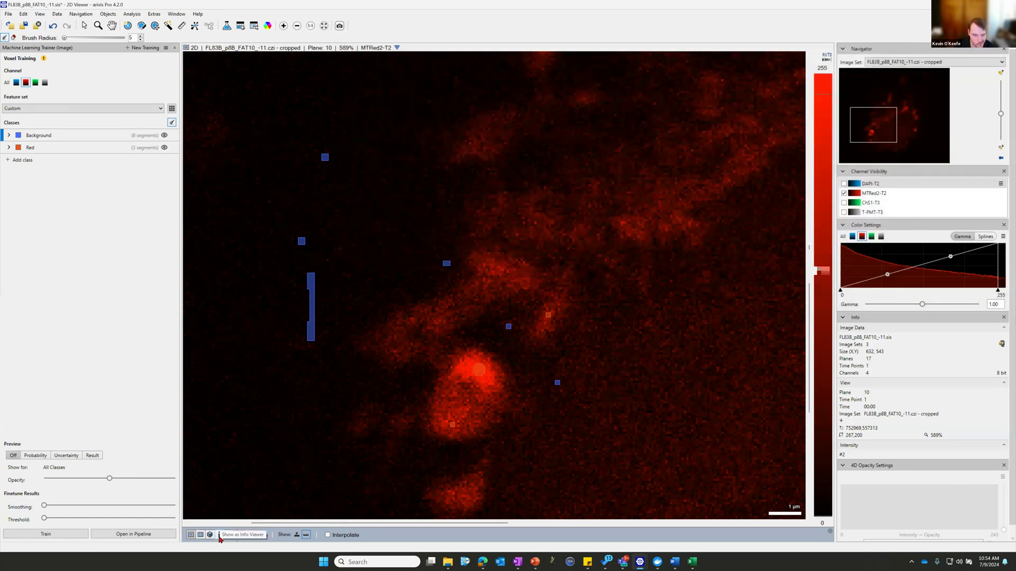
Step: In the image information view, set the cropped image set's X, Y and Z pixel size units to millimetres, keeping the numbers
click(219, 535)
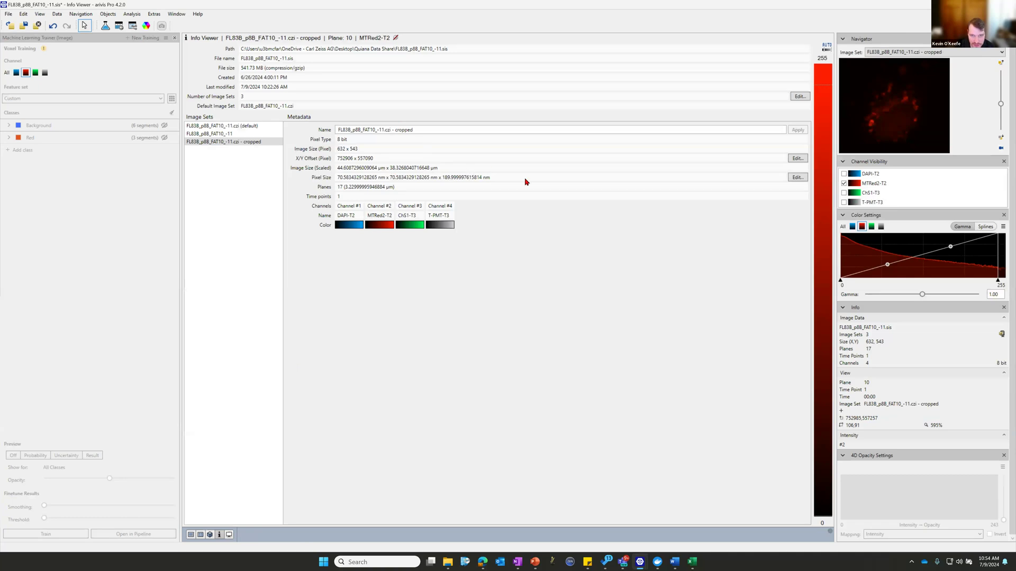
click(797, 178)
triple_click(514, 275)
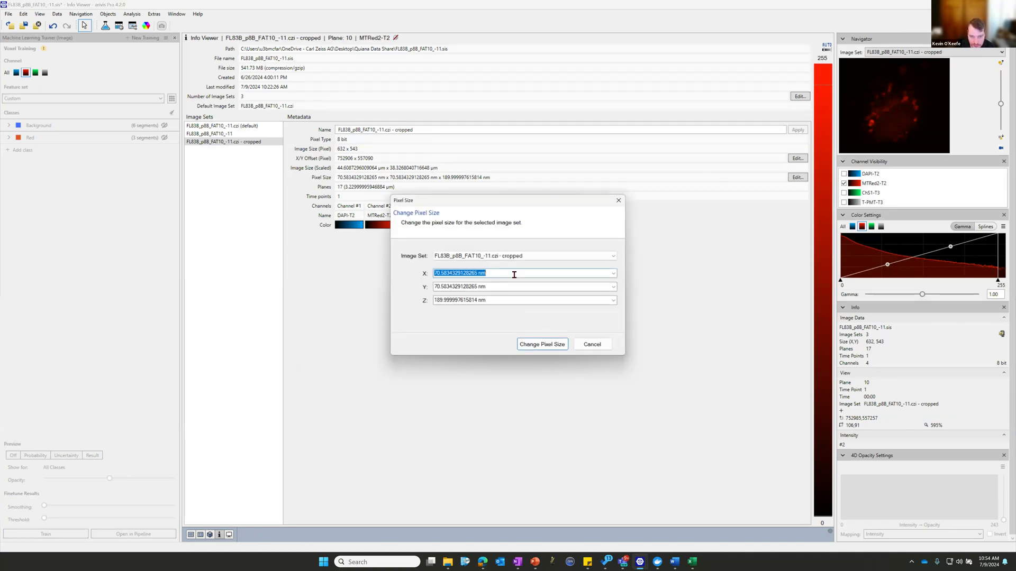
click(614, 273)
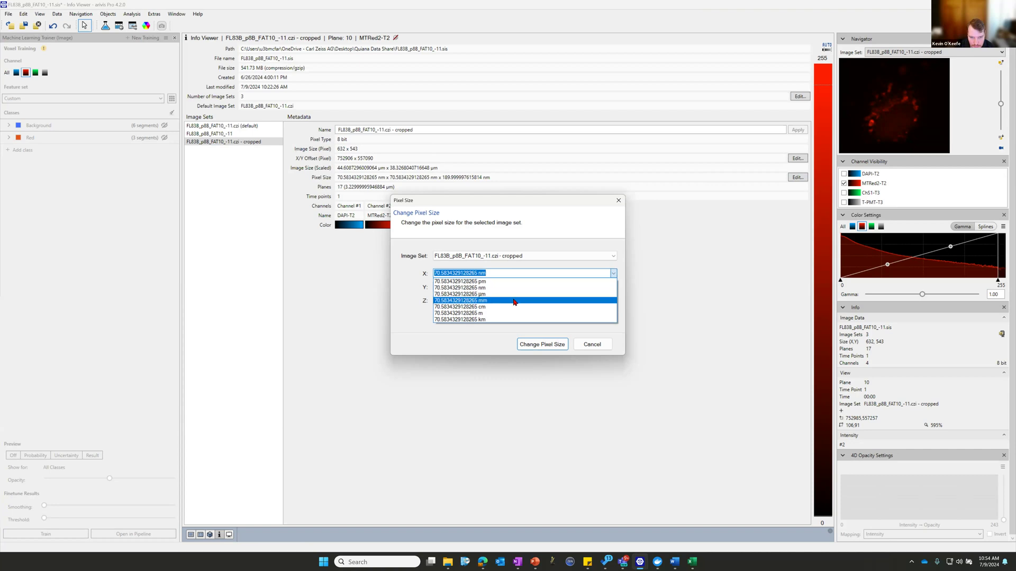
click(525, 297)
click(612, 288)
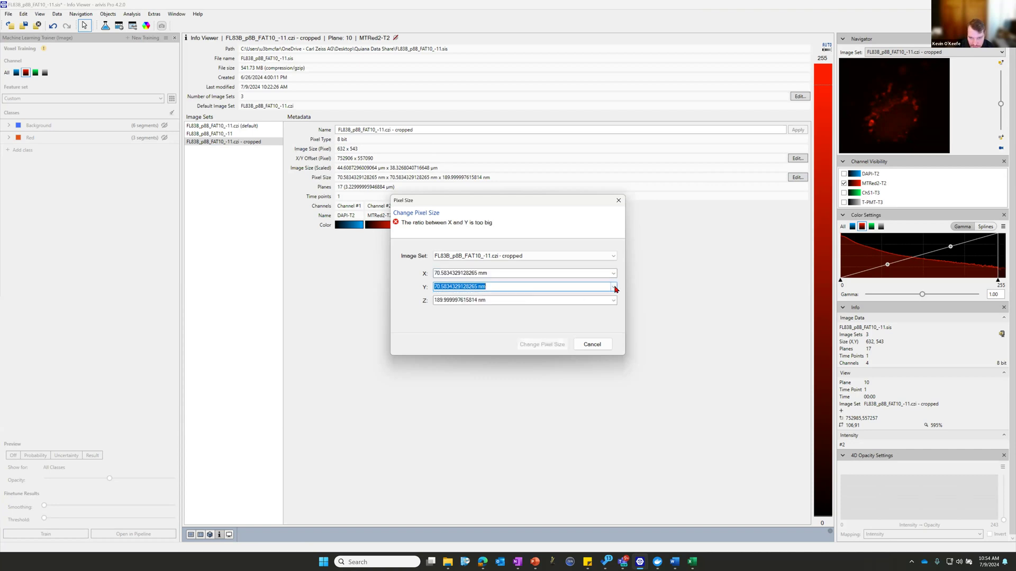
click(614, 288)
click(511, 314)
click(614, 300)
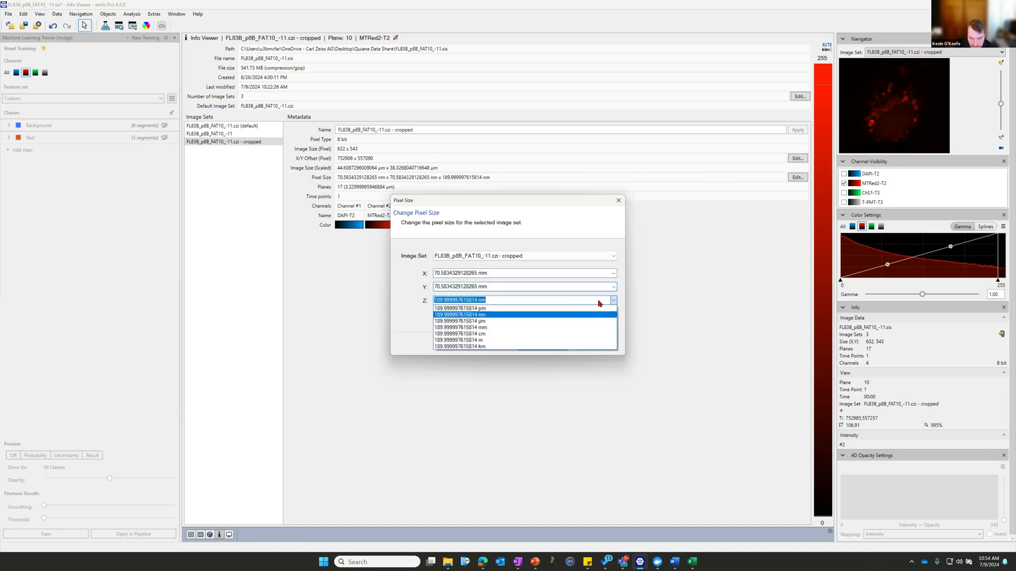
click(495, 328)
click(542, 345)
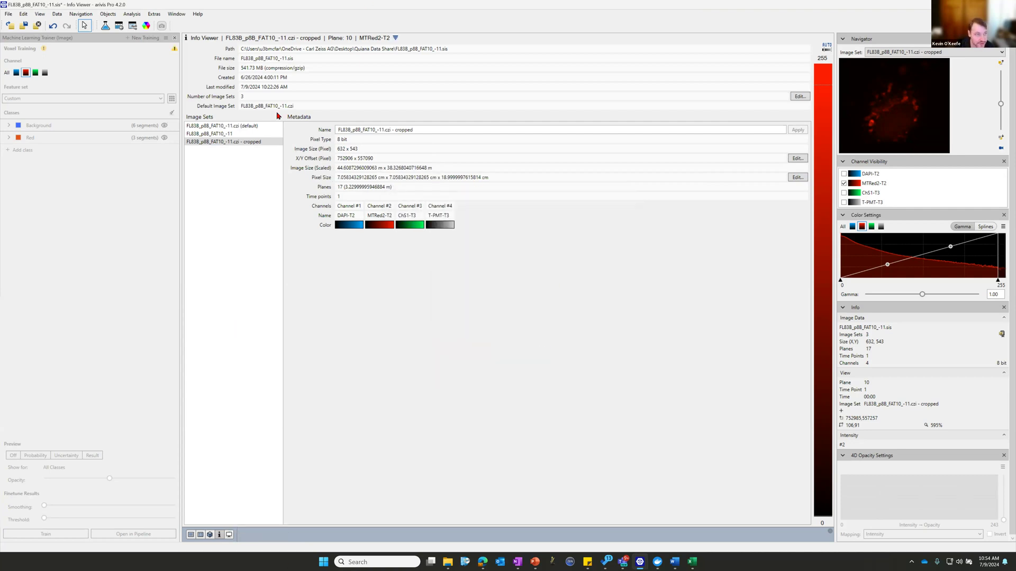
Step: Return to the Machine Learning Trainer in the 2D view and start a new voxel training
click(131, 14)
click(152, 51)
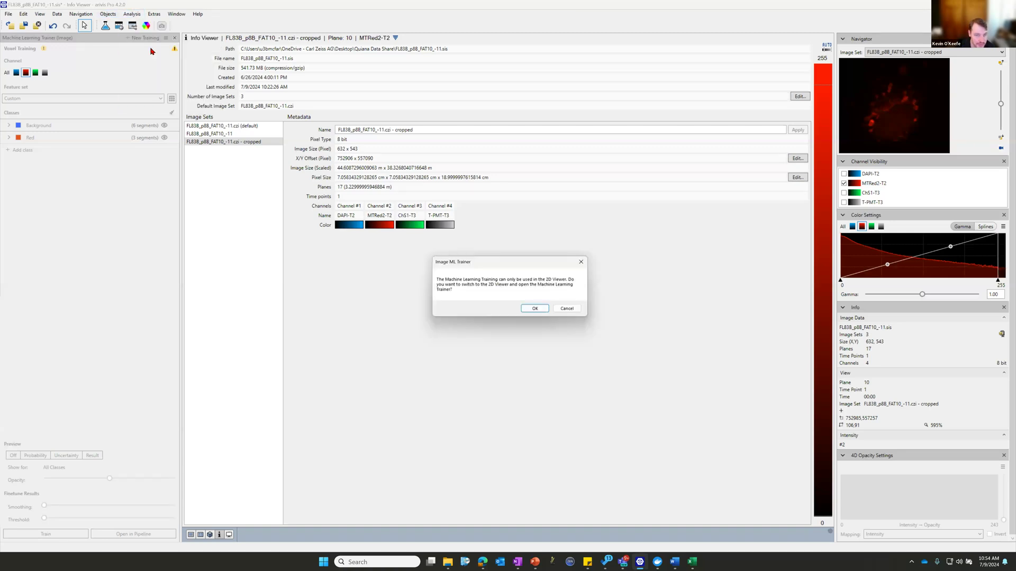
click(535, 309)
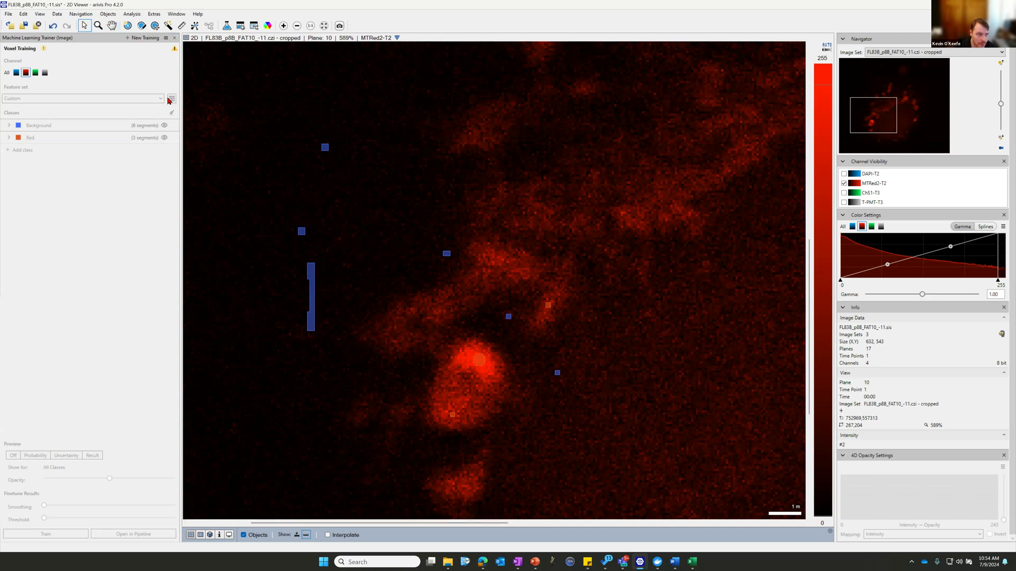
click(166, 38)
click(194, 52)
mouse_move(175, 52)
click(147, 38)
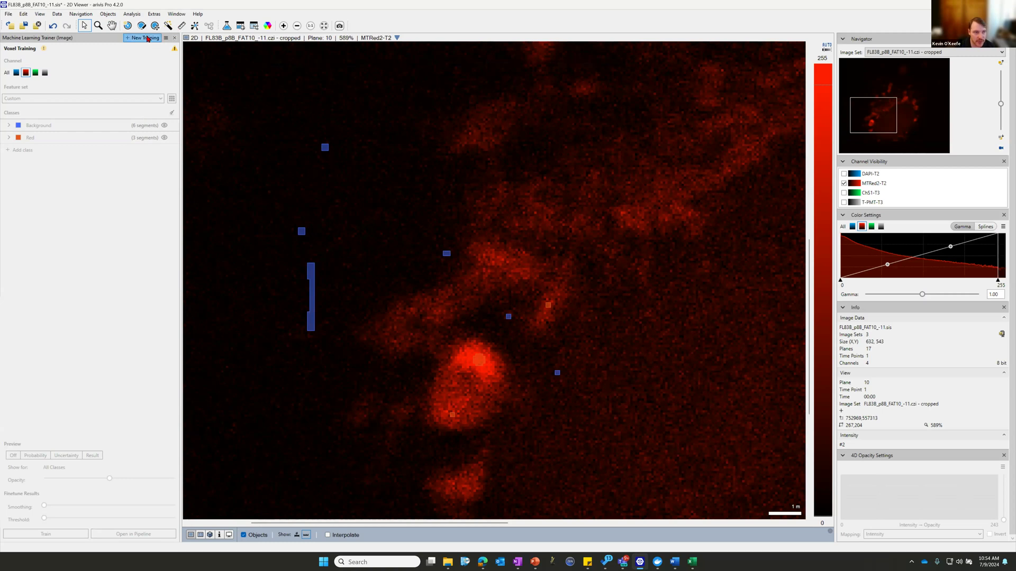
Step: Examine the new training's feature matrix and preview its smallest and largest intensity features, leaving the settings unchanged
click(172, 108)
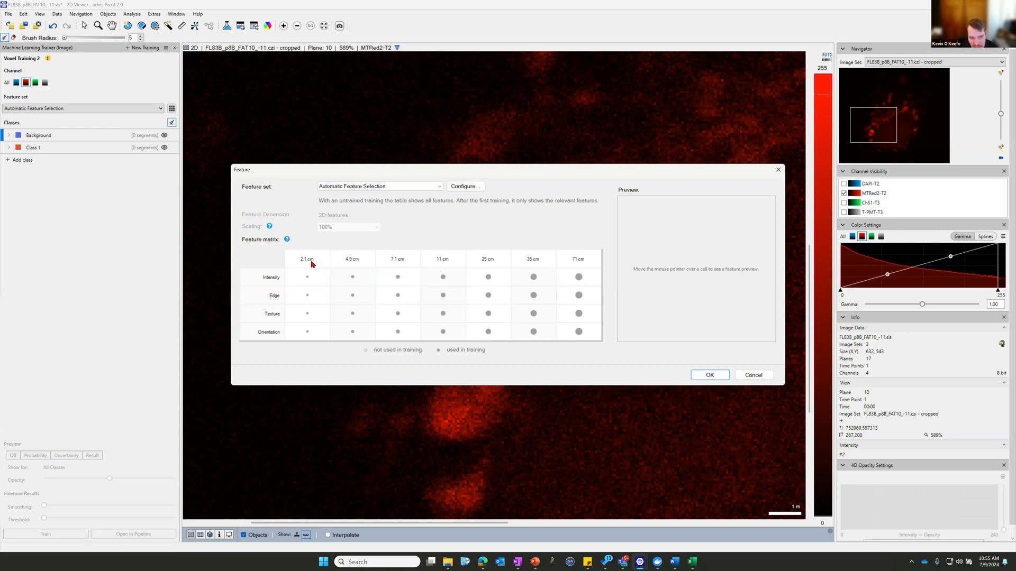
mouse_move(285, 276)
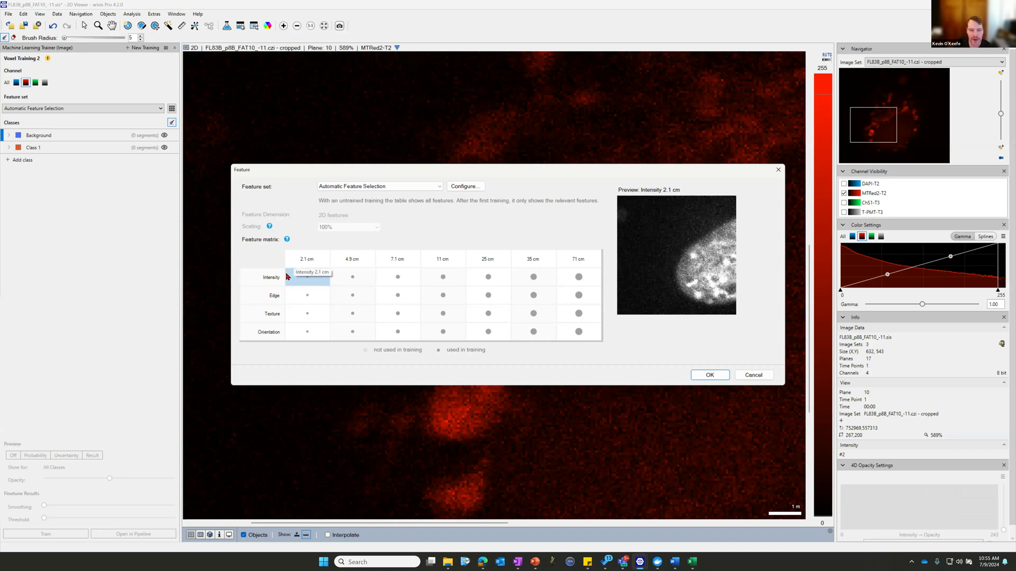
mouse_move(356, 269)
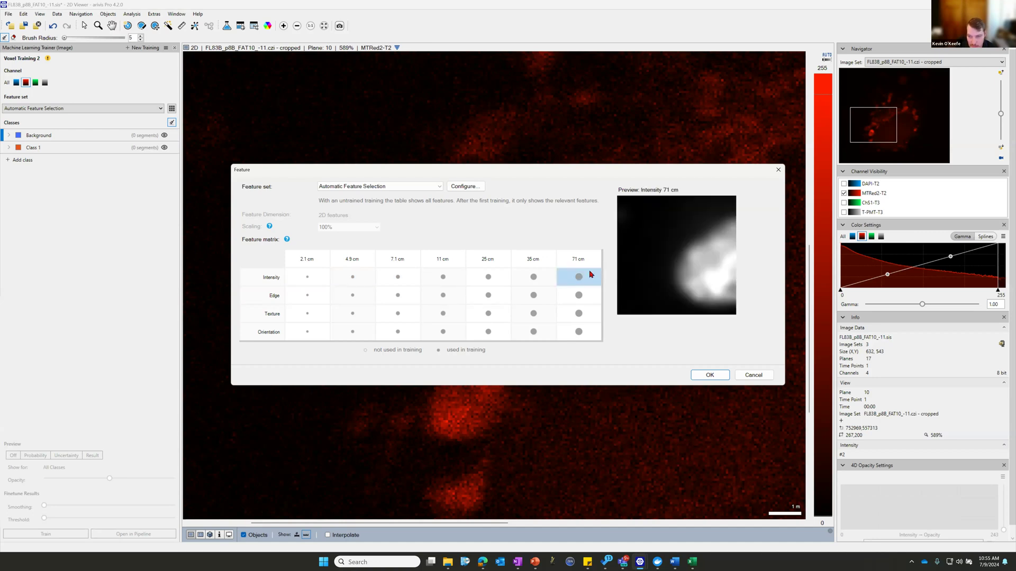
mouse_move(579, 297)
click(754, 375)
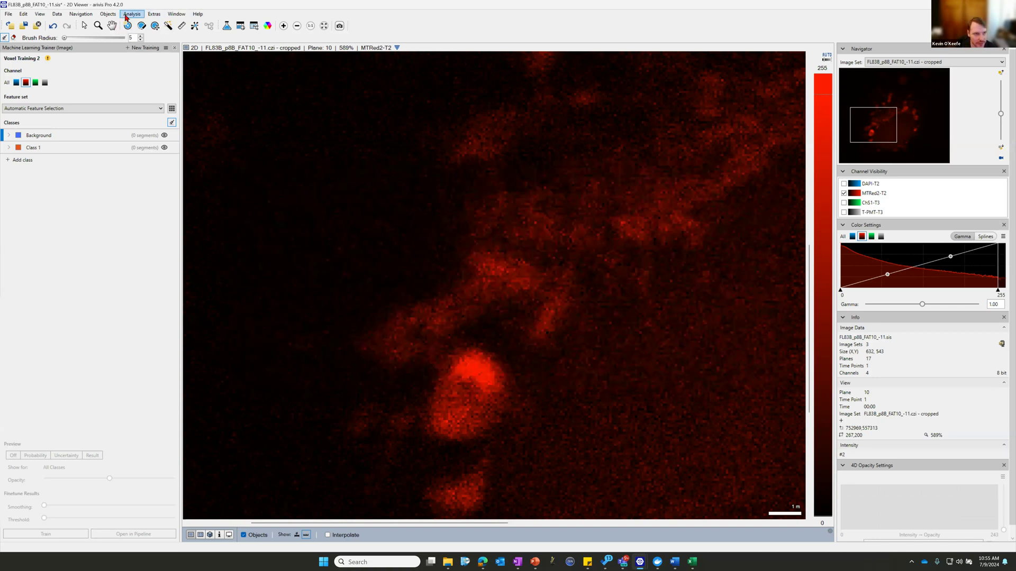
Step: Change the cropped image set's pixel size units to nanometres for X and Y and micrometres for Z
click(219, 534)
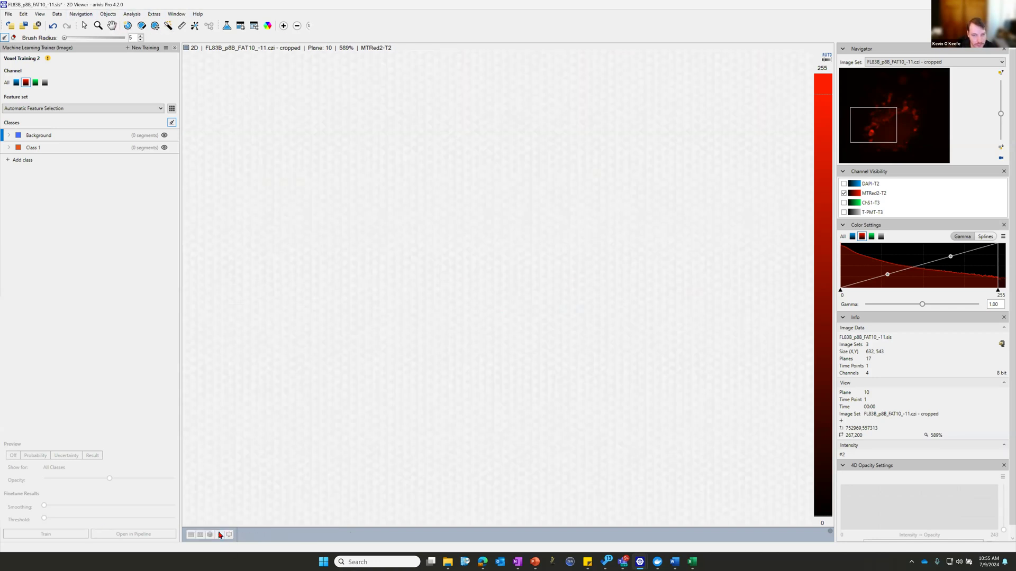
click(798, 177)
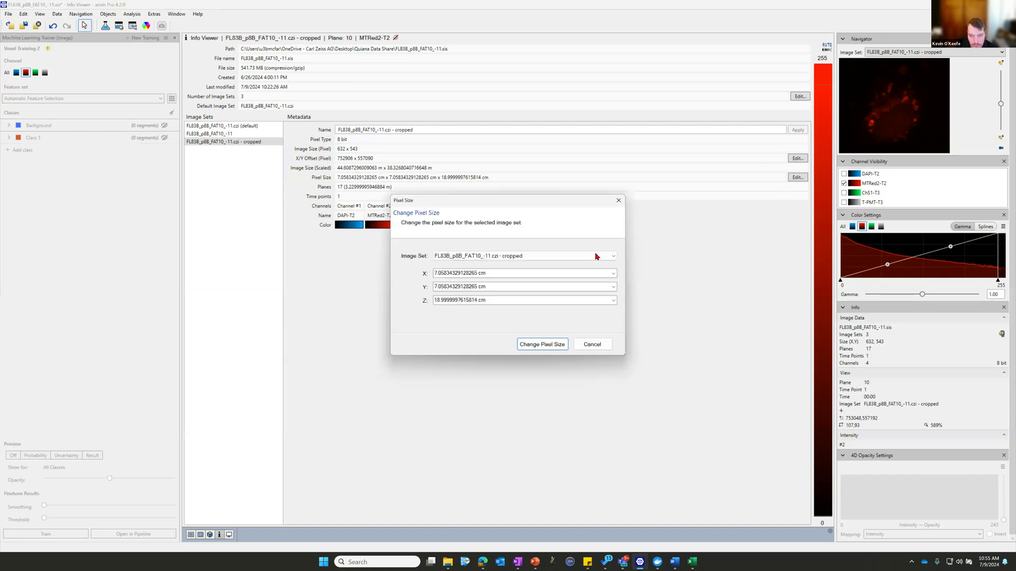
click(613, 273)
click(580, 294)
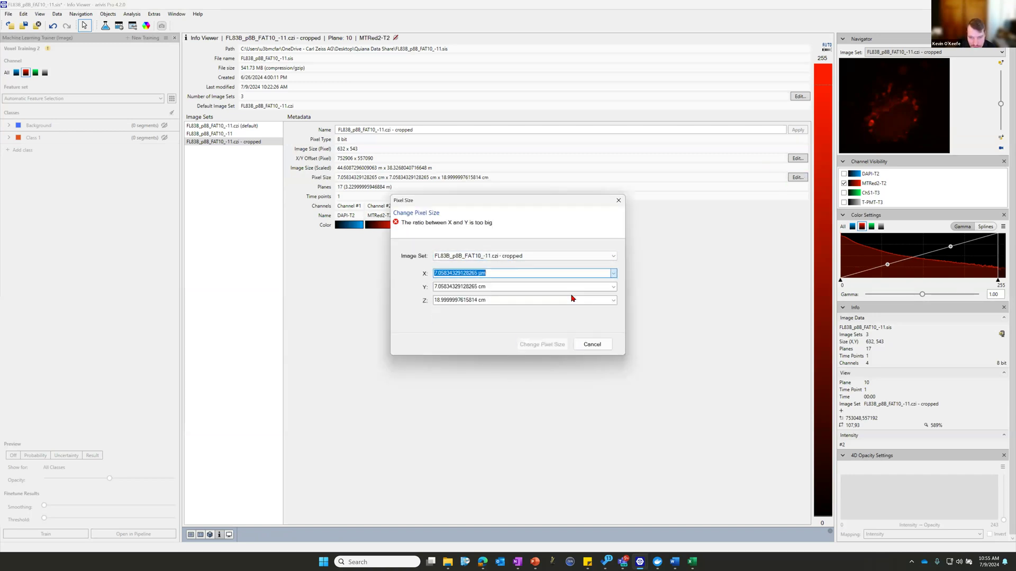
click(613, 274)
click(613, 289)
click(613, 287)
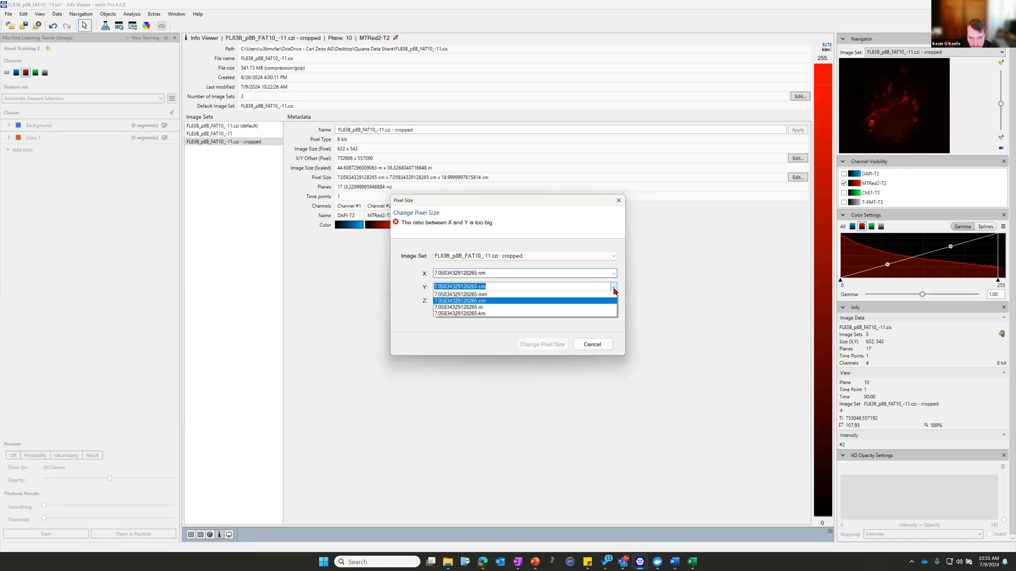
click(577, 299)
click(613, 300)
click(535, 319)
click(542, 345)
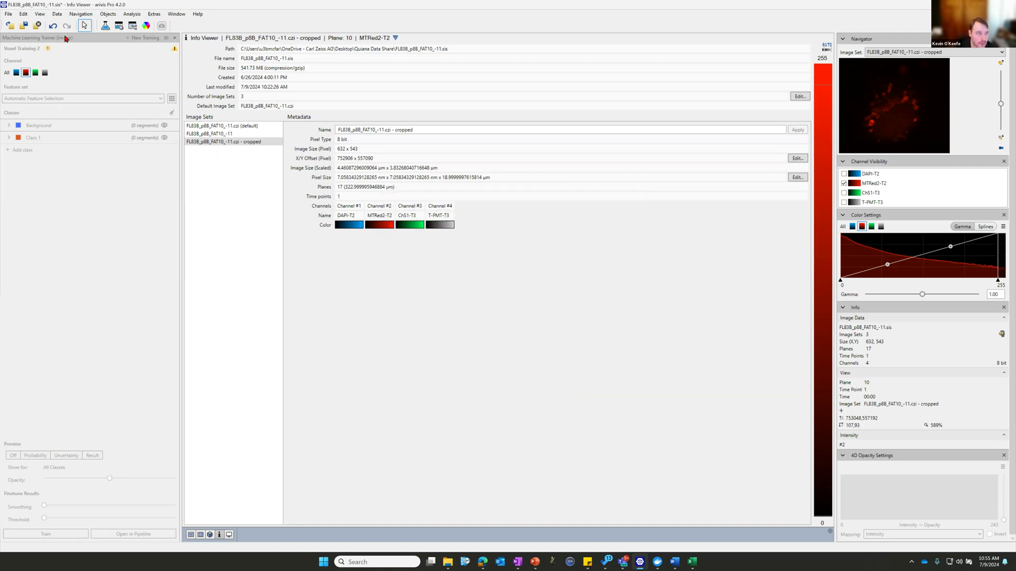
Step: Close the image document, discarding its changes, and reopen the recent file FL83B_p8B_FAT10_-11.sis
click(37, 25)
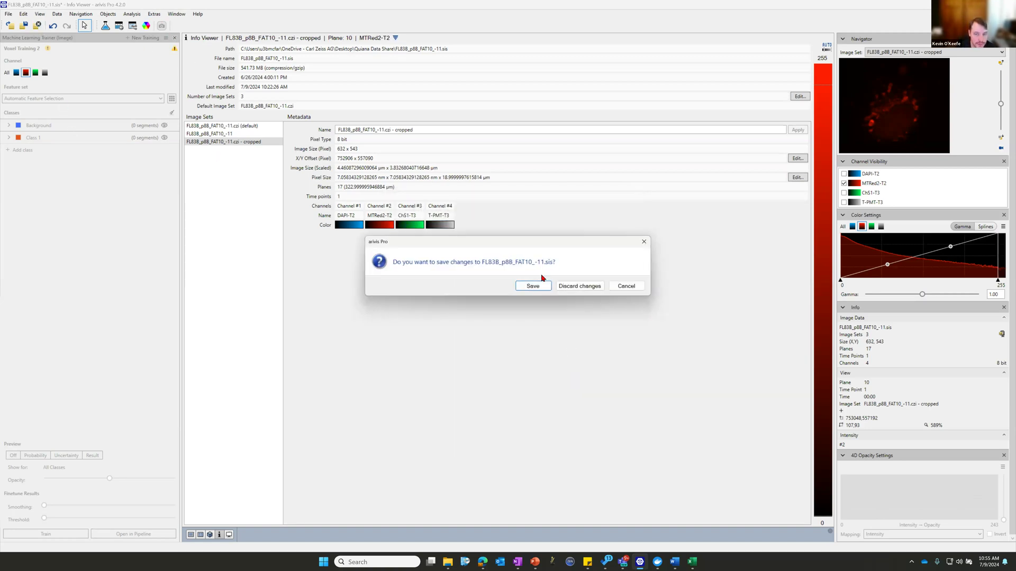
click(580, 283)
click(8, 13)
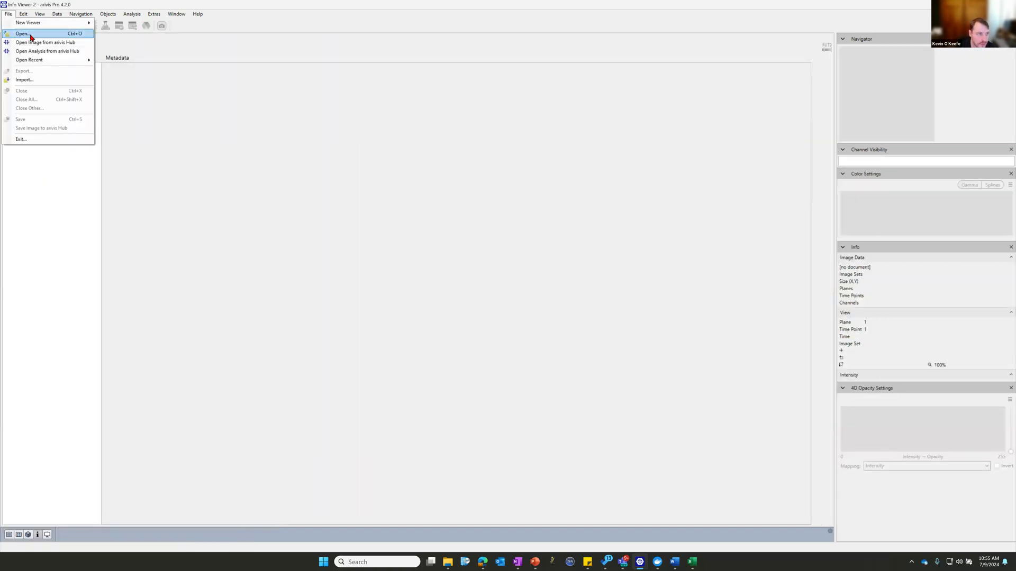
mouse_move(33, 60)
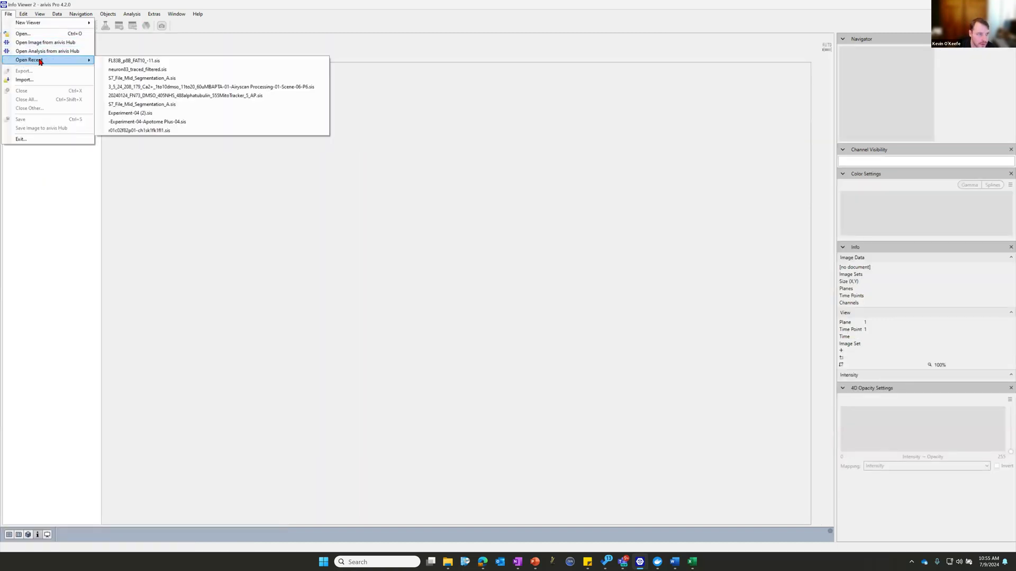
click(144, 58)
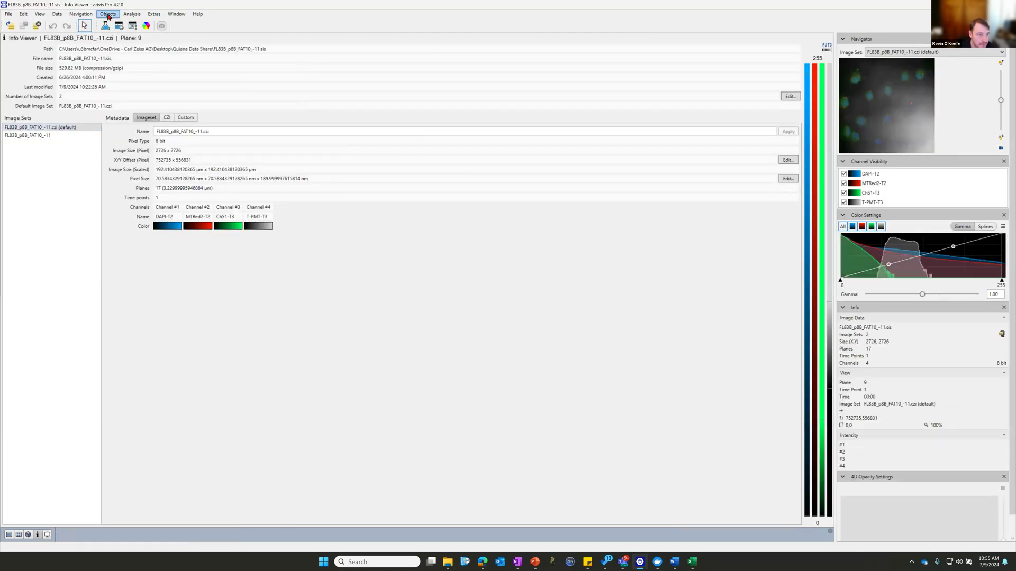
Step: Open the Machine Learning Trainer for the default image set, accepting the switch to the 2D Viewer
click(131, 13)
click(160, 52)
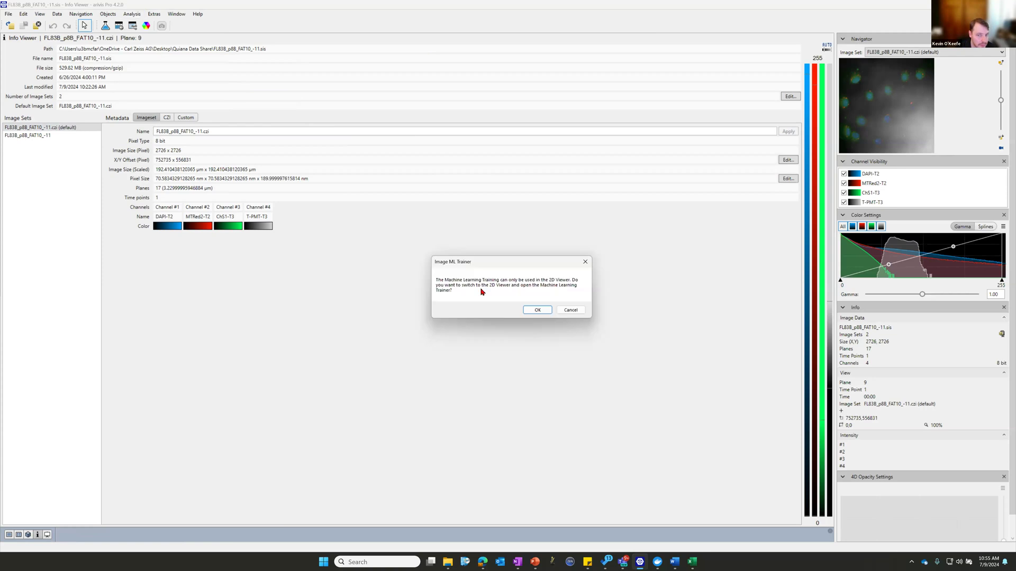
click(537, 310)
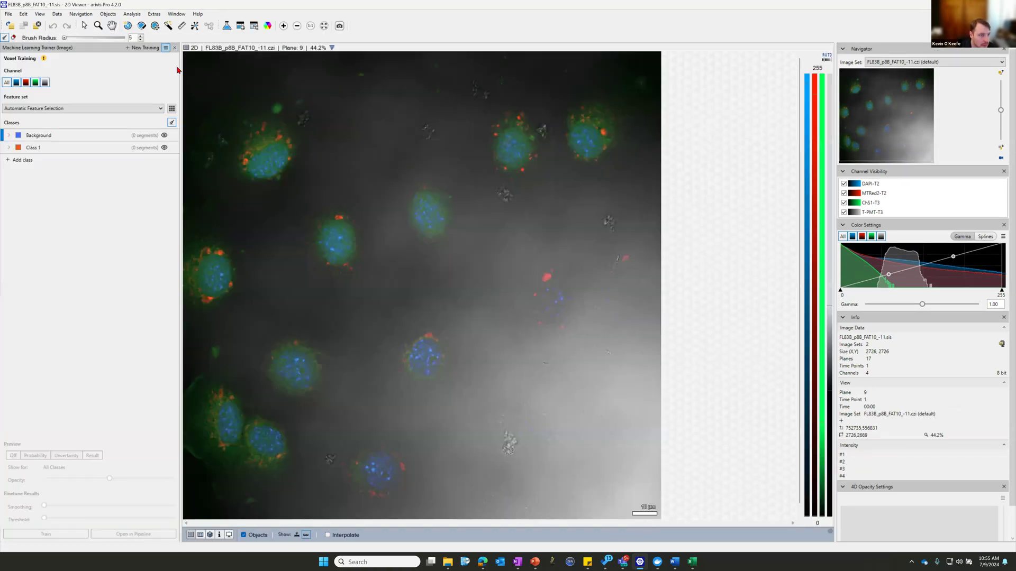
Step: Make Class 1 the active class and hide every image channel except MTRed2-T2
click(29, 148)
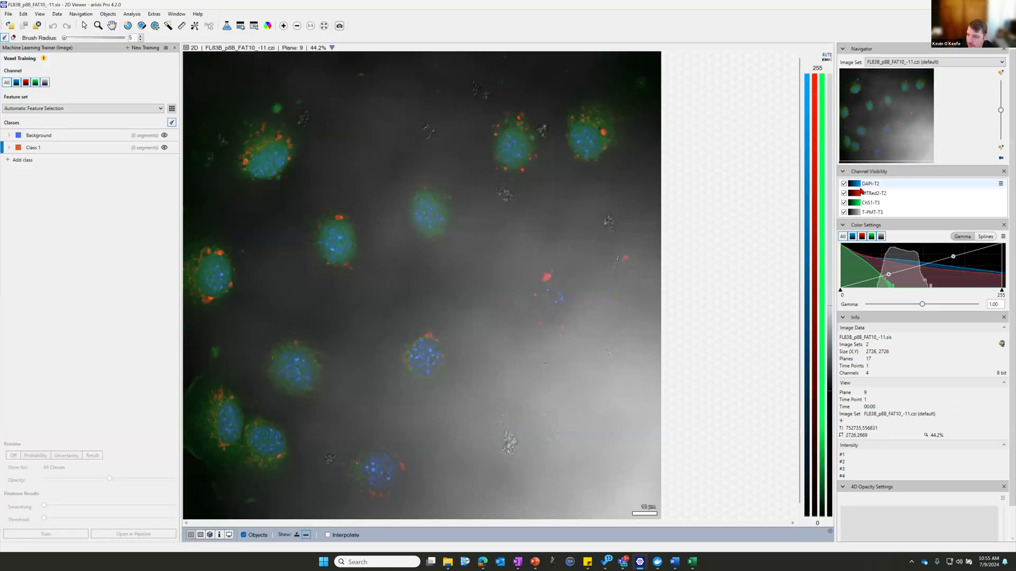
click(844, 202)
click(844, 213)
click(844, 184)
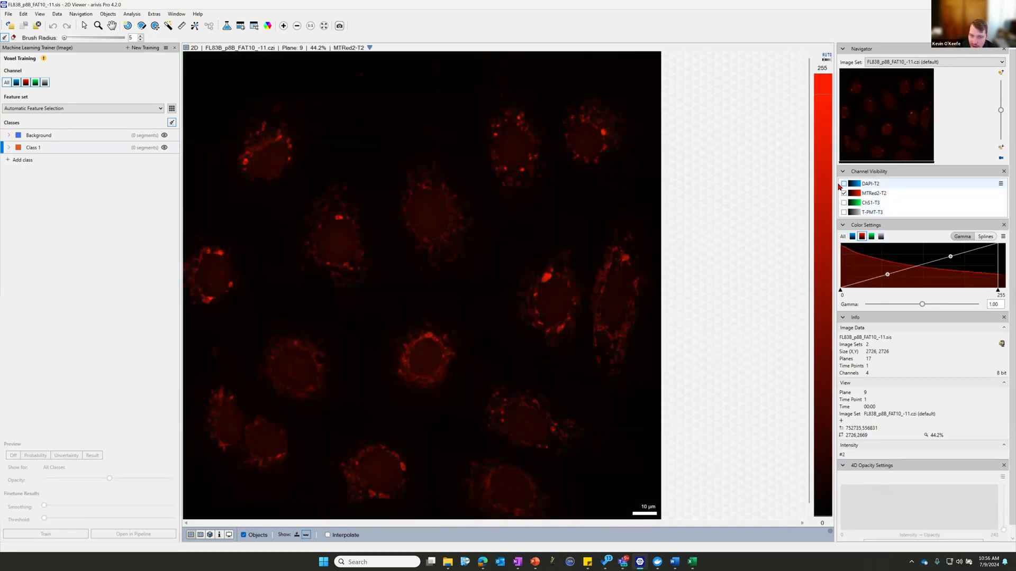
Step: Paint four Class 1 training marks on bright red structures around one cell's nucleus
scroll(540, 291, up, 6)
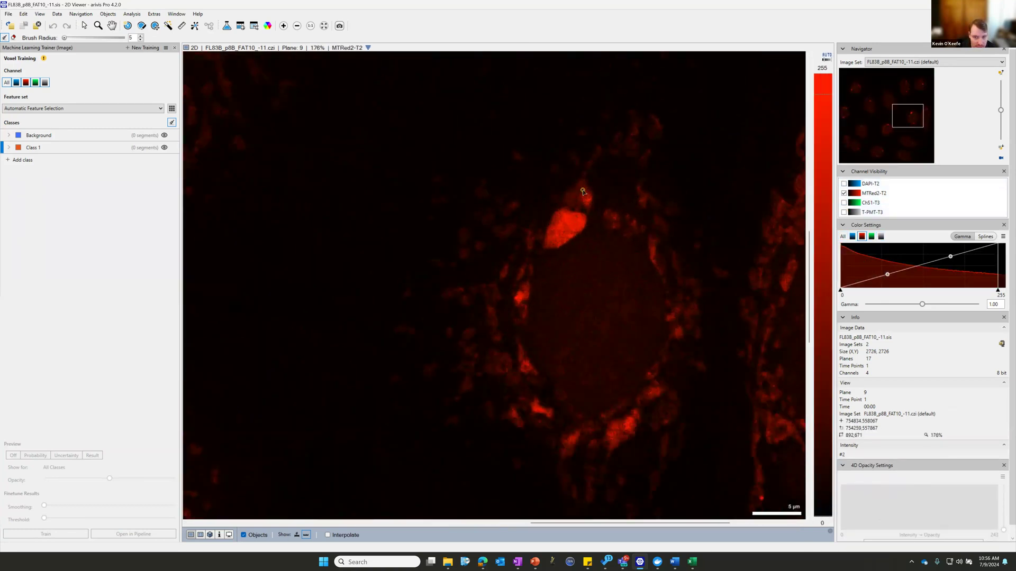
scroll(583, 191, up, 4)
click(477, 216)
click(457, 236)
click(357, 385)
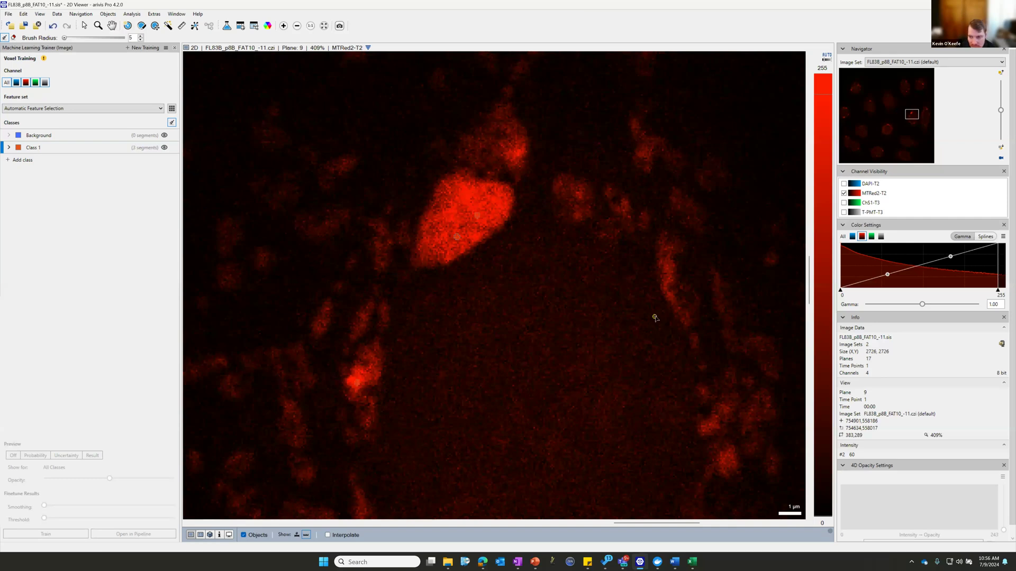
scroll(659, 315, up, 1)
drag(669, 265, 670, 279)
Step: Paint six Background training marks in dark areas inside the nucleus and above it
click(43, 136)
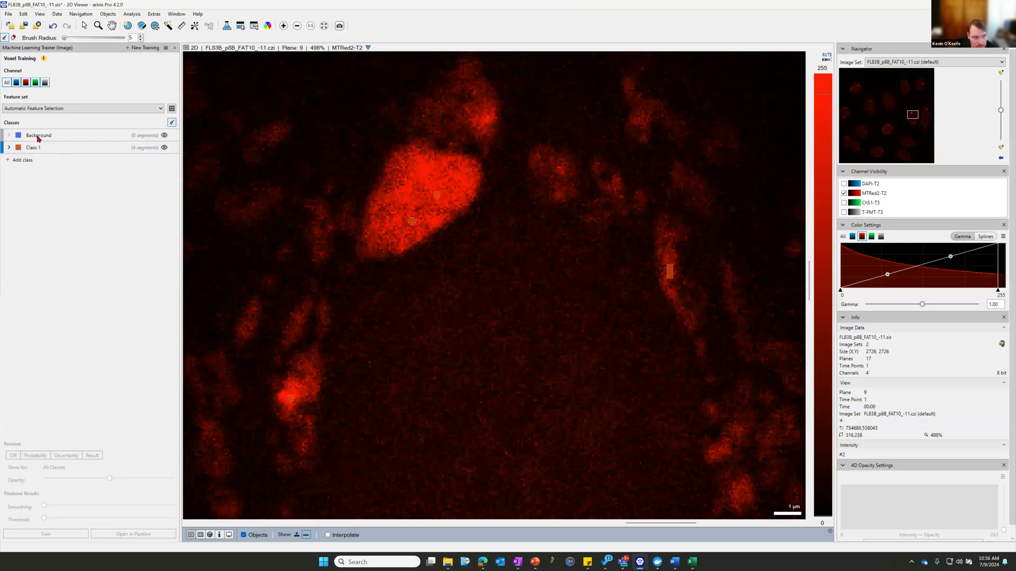
click(549, 296)
click(447, 369)
click(563, 431)
click(582, 325)
click(561, 87)
click(603, 98)
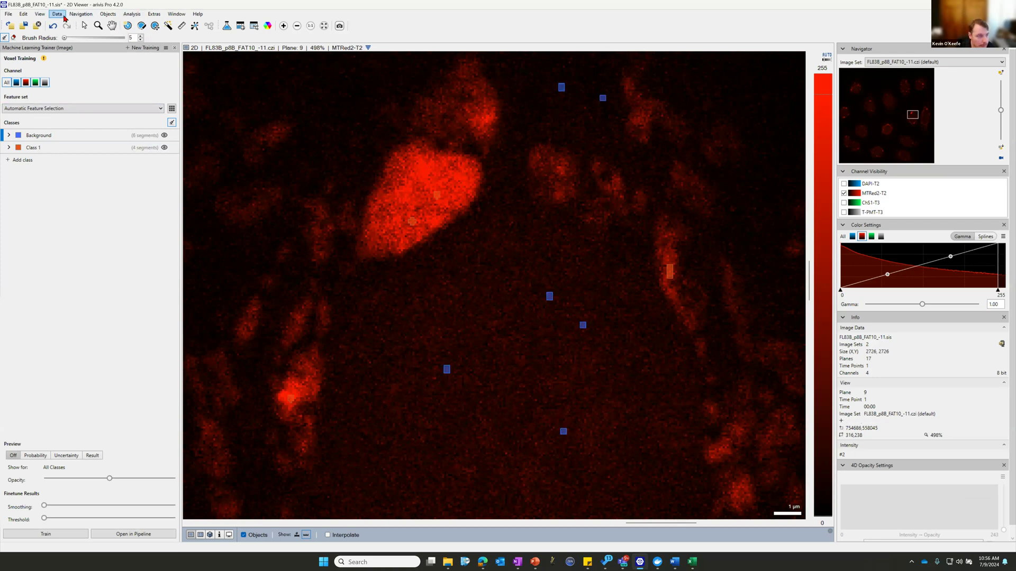
Step: Switch the training's feature set to Custom and exclude the 710 nm Intensity, Edge, Texture and Orientation features
click(172, 108)
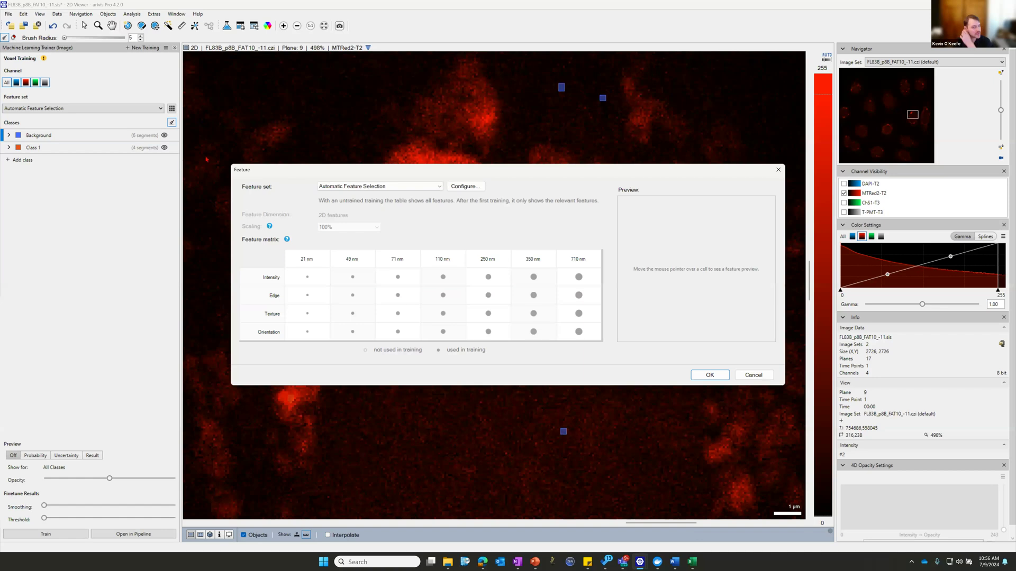
click(359, 188)
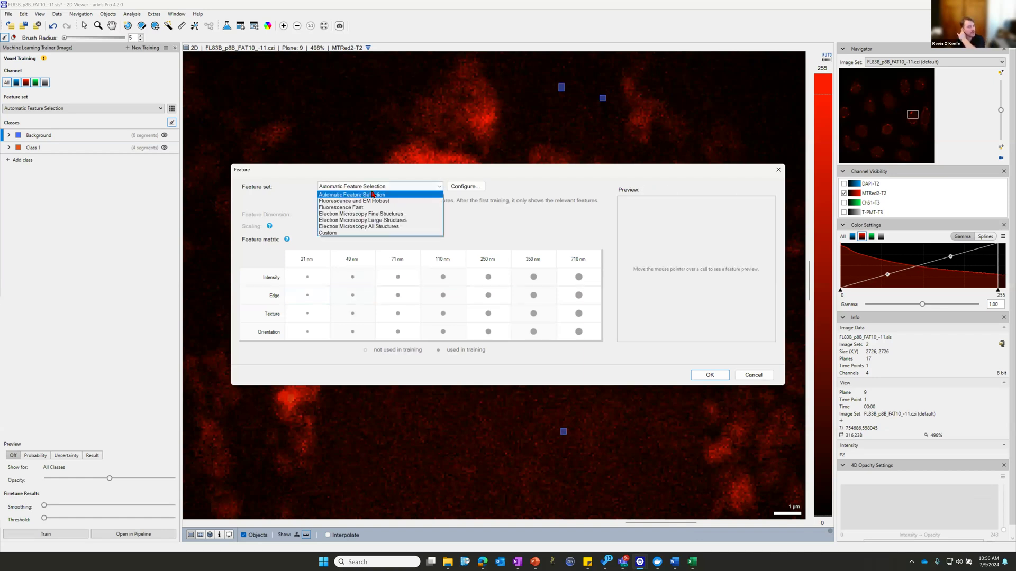
click(365, 235)
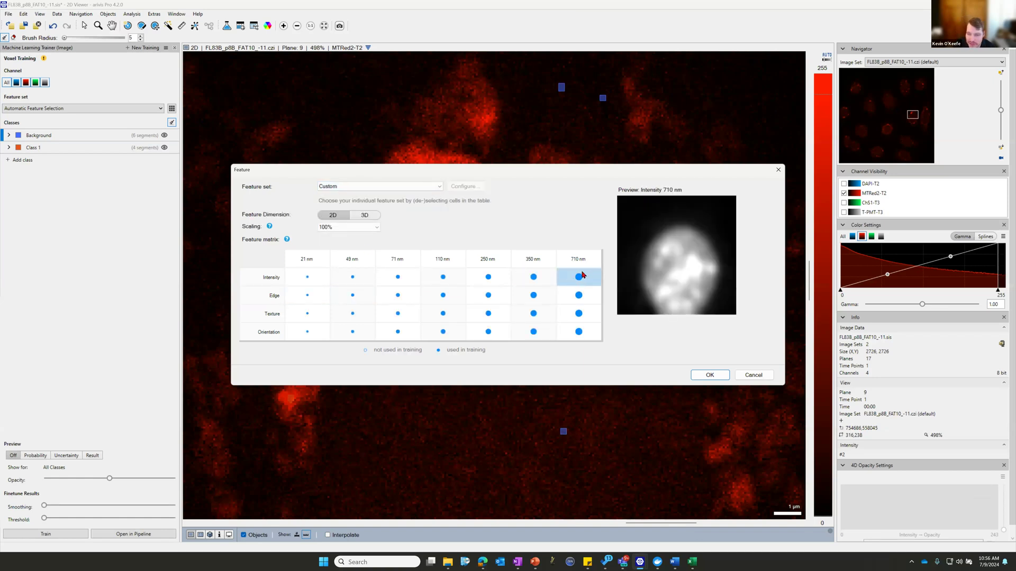
click(578, 276)
click(579, 296)
click(579, 314)
click(579, 331)
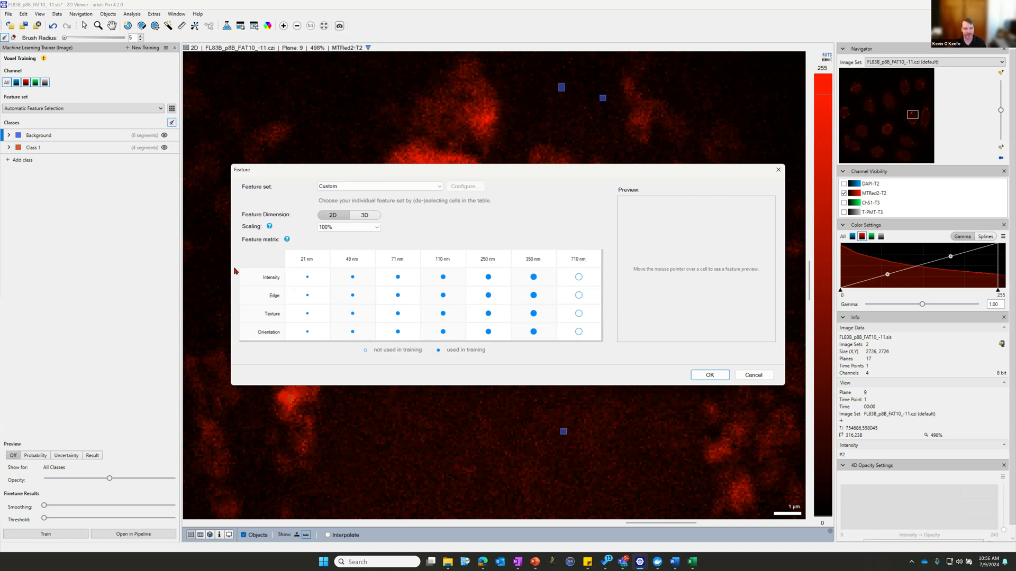
Step: Exclude the Orientation features from 350 nm down to 21 nm and apply the custom feature set
mouse_move(307, 274)
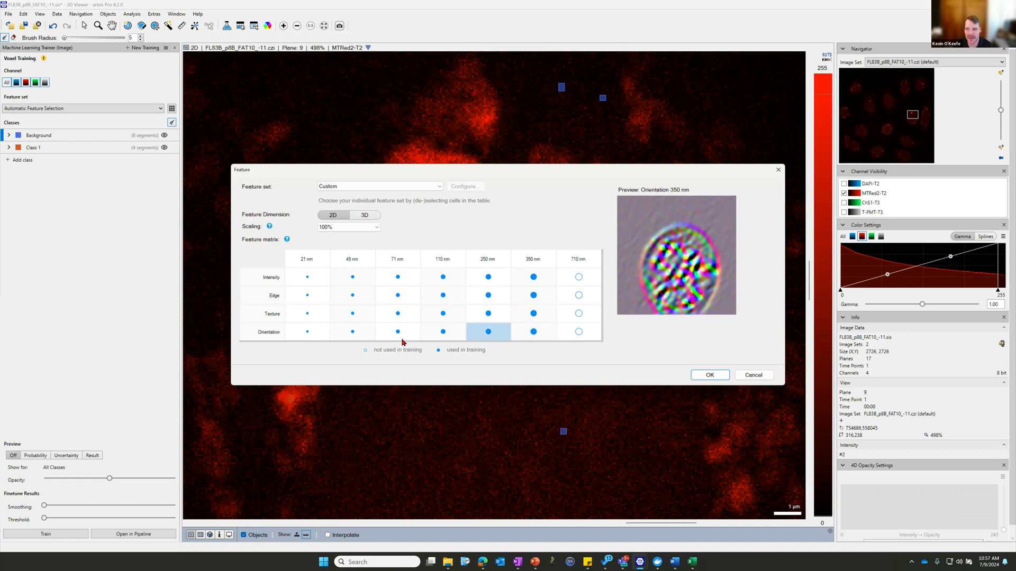
click(533, 331)
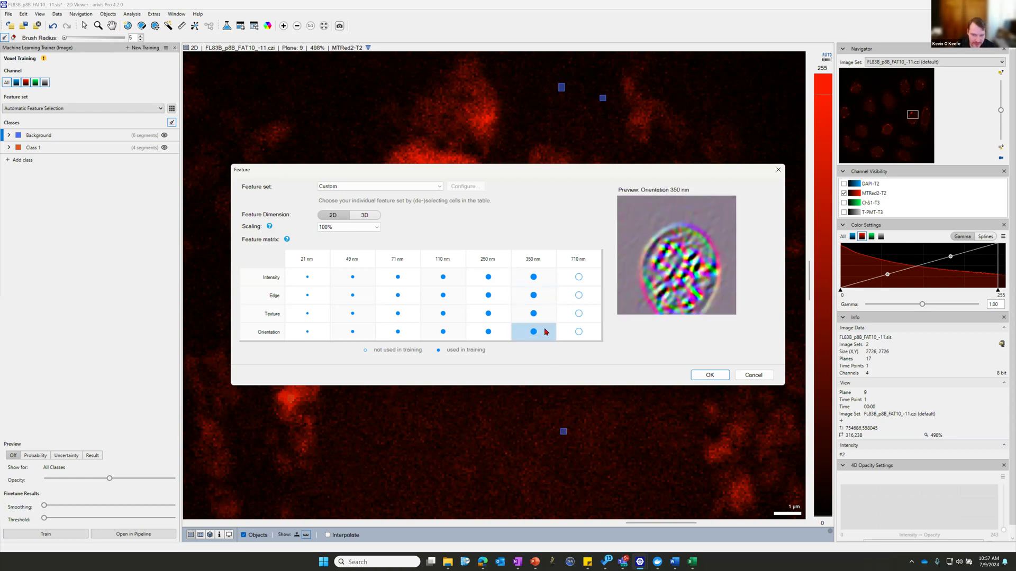
click(488, 332)
click(443, 332)
click(398, 332)
click(352, 332)
click(308, 332)
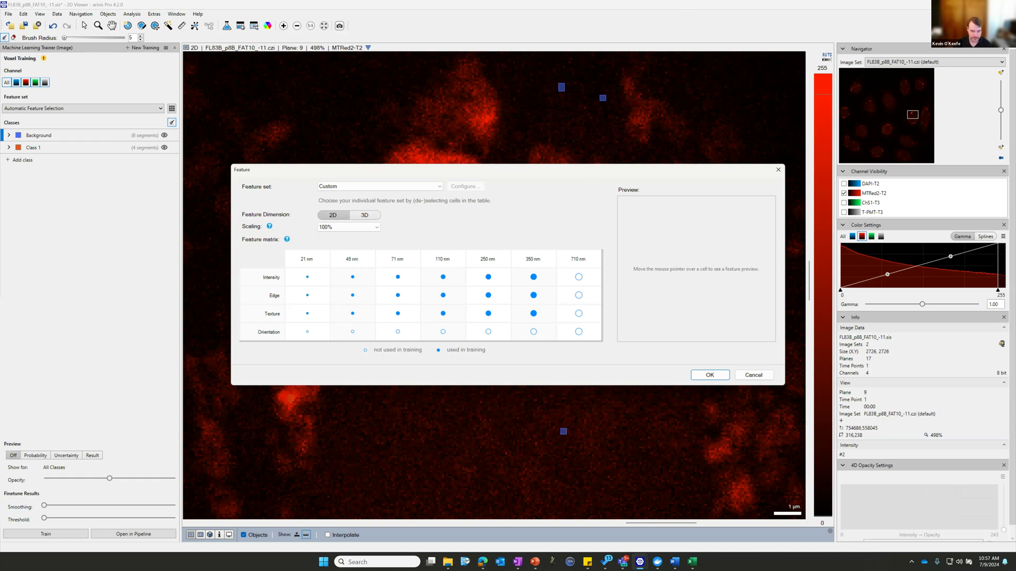
click(706, 375)
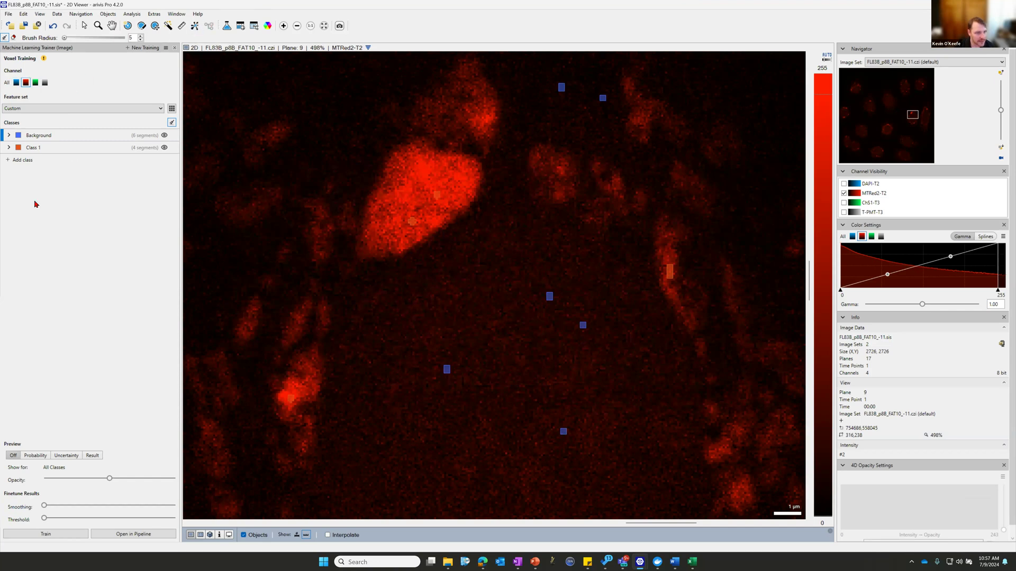
Step: Limit the training to the red channel and rename Class 1 as Red
click(19, 147)
double_click(40, 148)
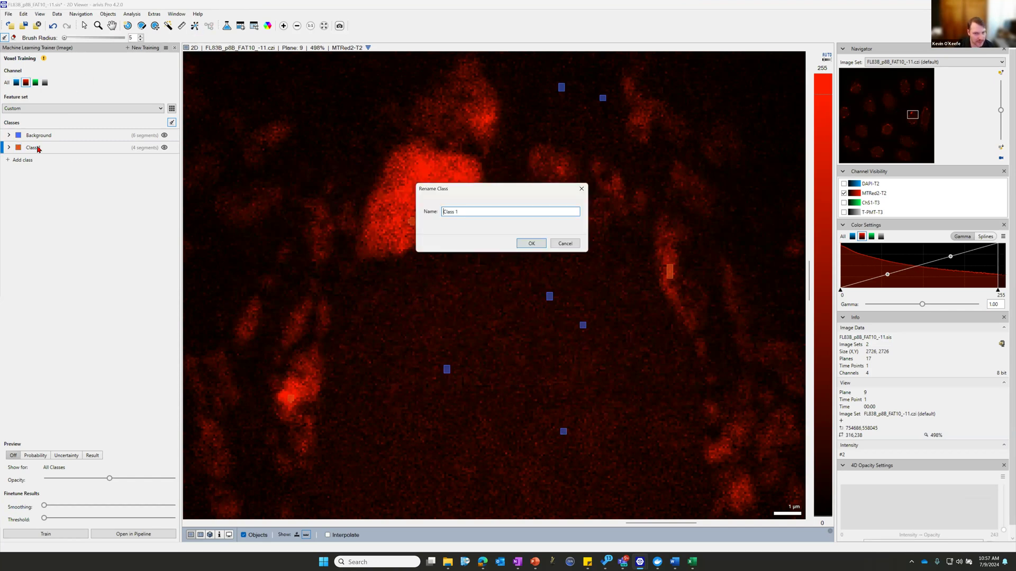
key(ctrl+a)
text(Red)
key(Return)
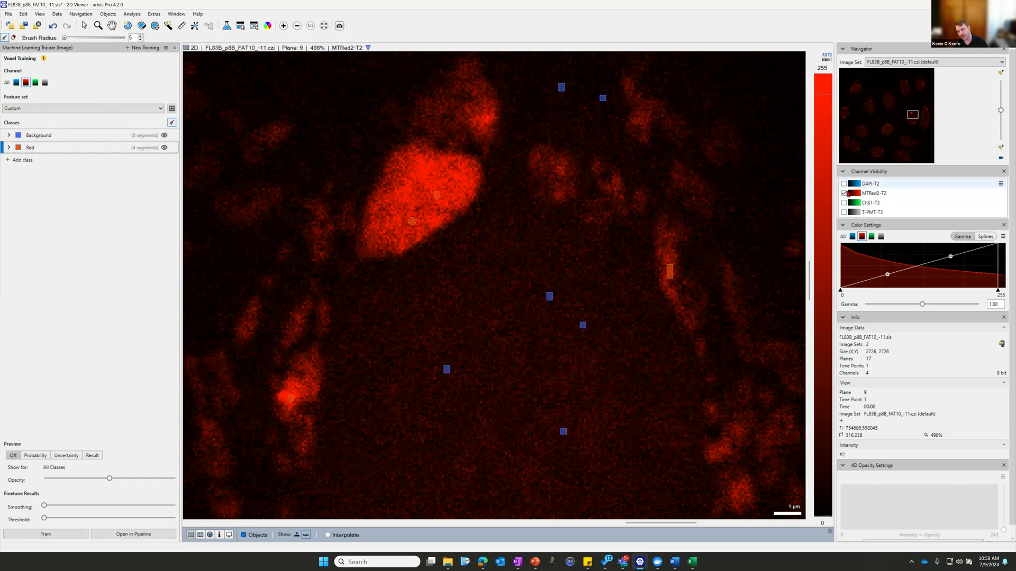
Step: Show the DAPI-T2 channel alongside the red one, then add an extra class to the training and remove it
click(844, 184)
click(24, 159)
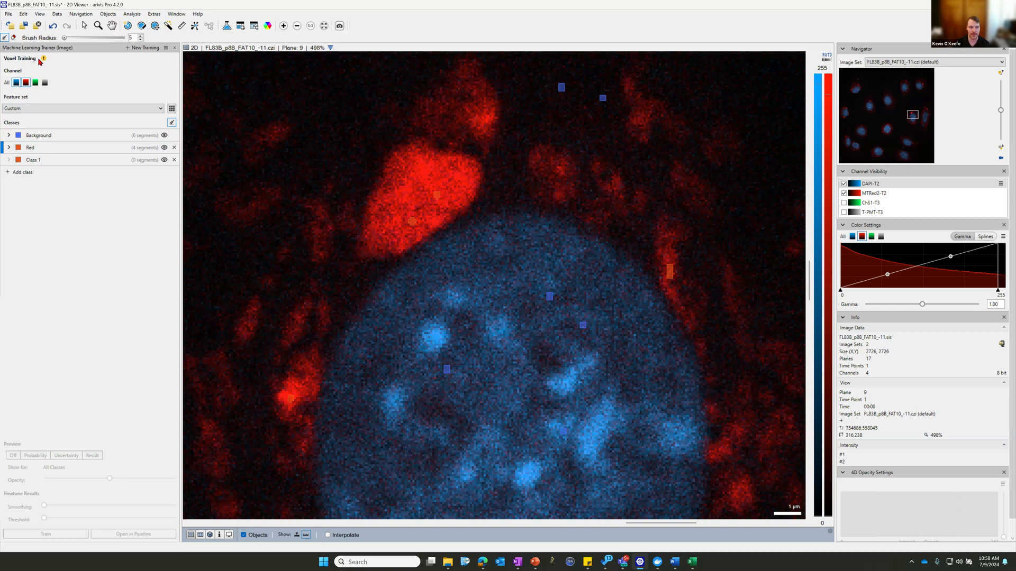
click(174, 160)
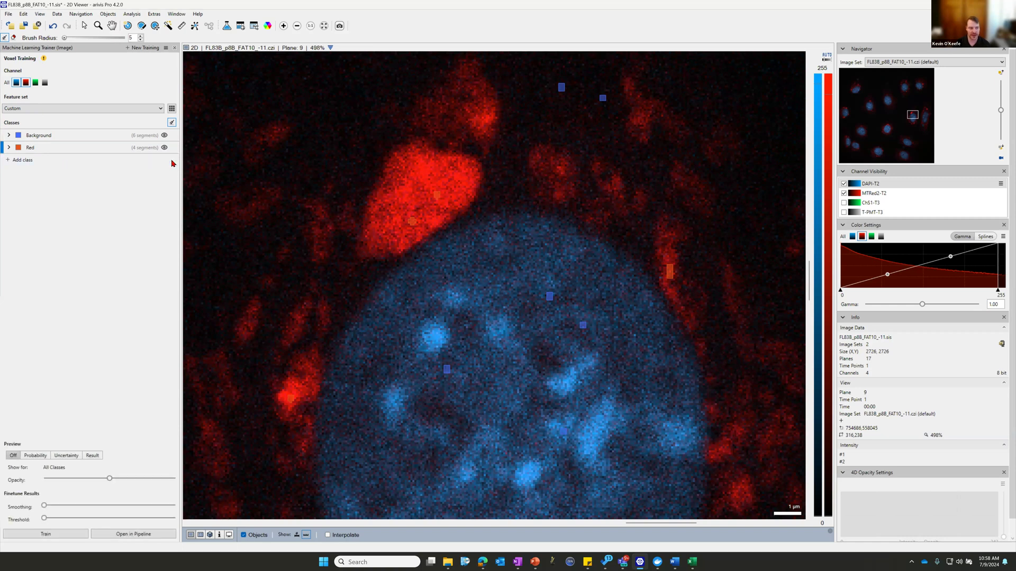
Step: Use only the red channel for the training and rename the training as Red Channel
click(26, 83)
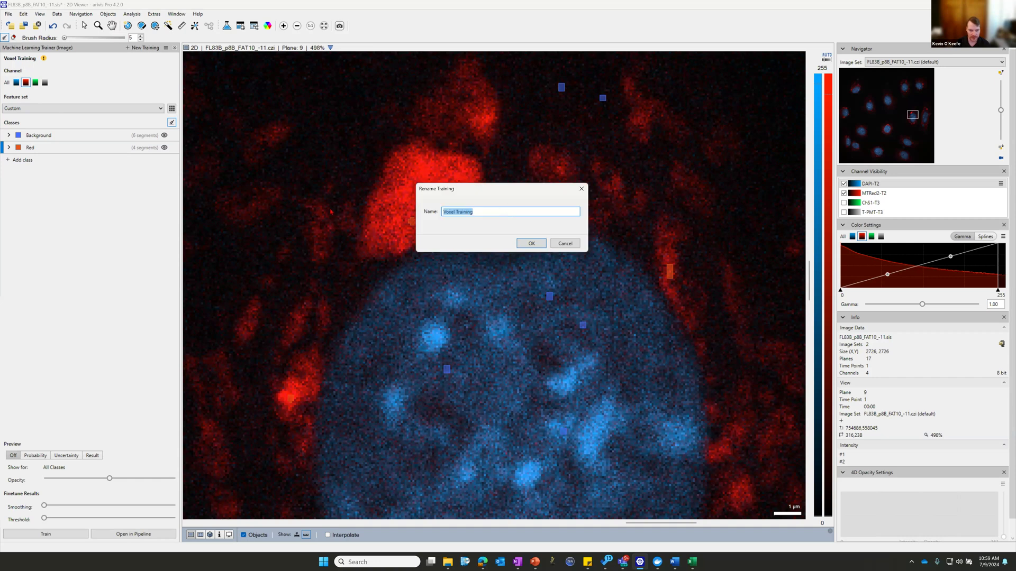
text(Red Channel)
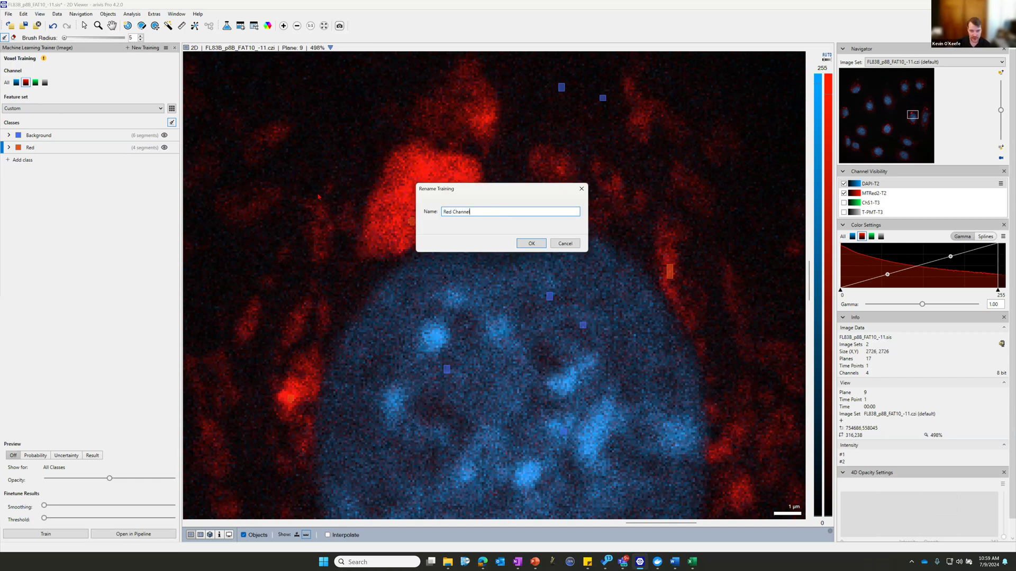
key(Return)
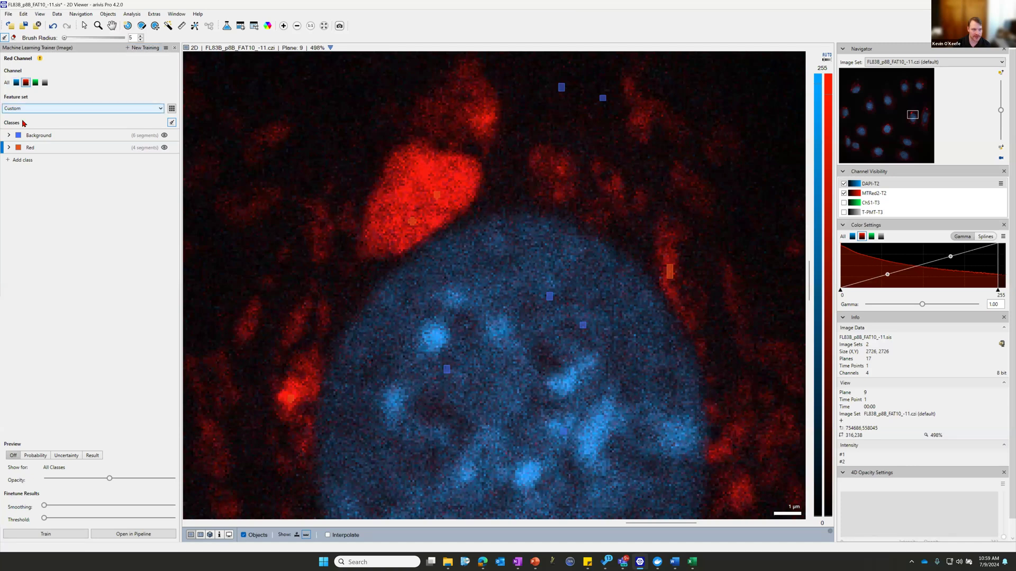
Step: Create a new training on the blue channel with a Custom feature set that excludes all 710 nm features
click(139, 48)
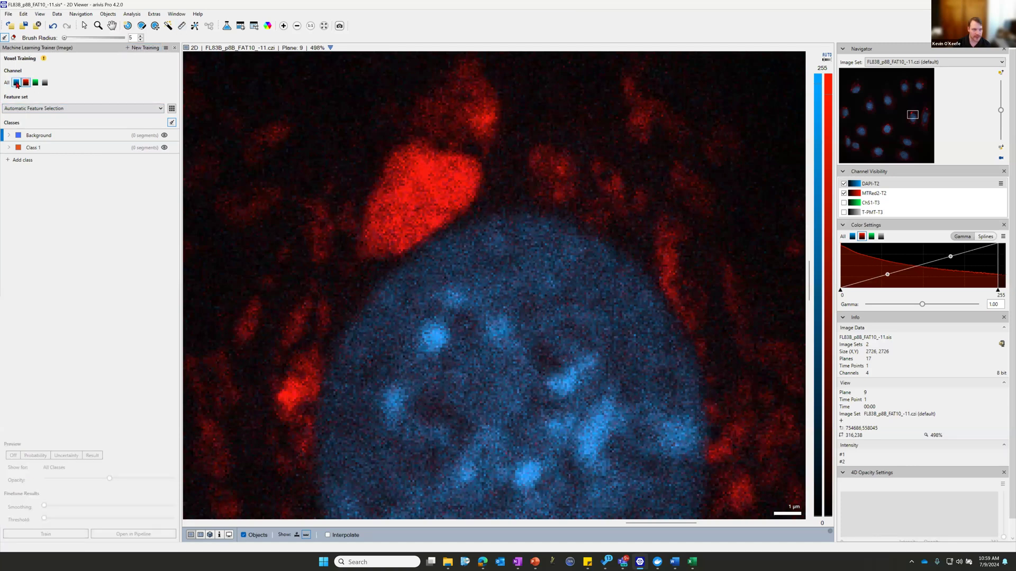
click(172, 108)
click(380, 186)
click(328, 234)
click(579, 277)
click(578, 295)
click(578, 331)
click(579, 313)
Step: Exclude the new training's Orientation features from 350 nm down to 21 nm and apply the feature set
click(532, 332)
click(488, 332)
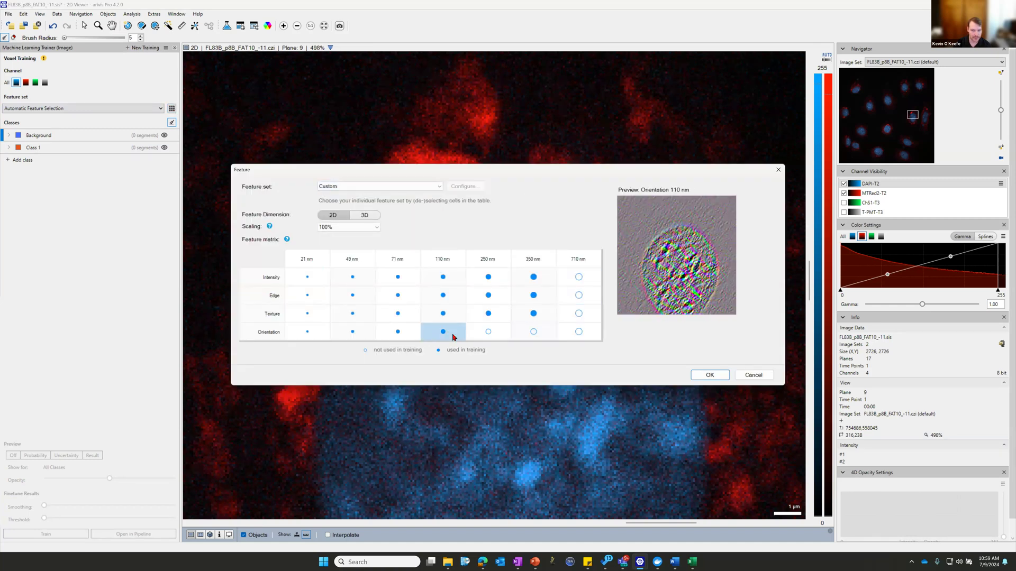
click(443, 332)
click(397, 332)
click(352, 331)
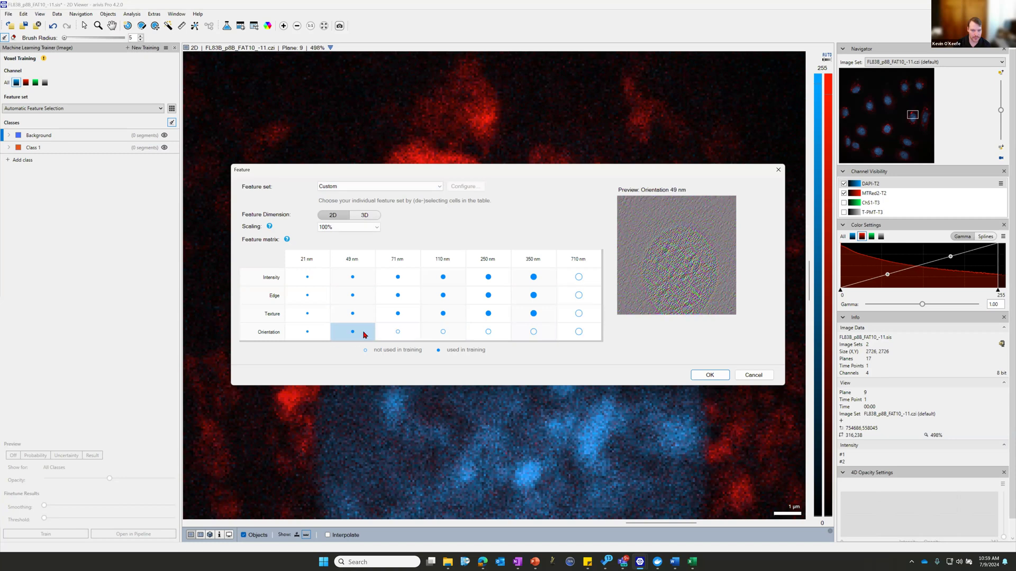
click(322, 333)
click(393, 332)
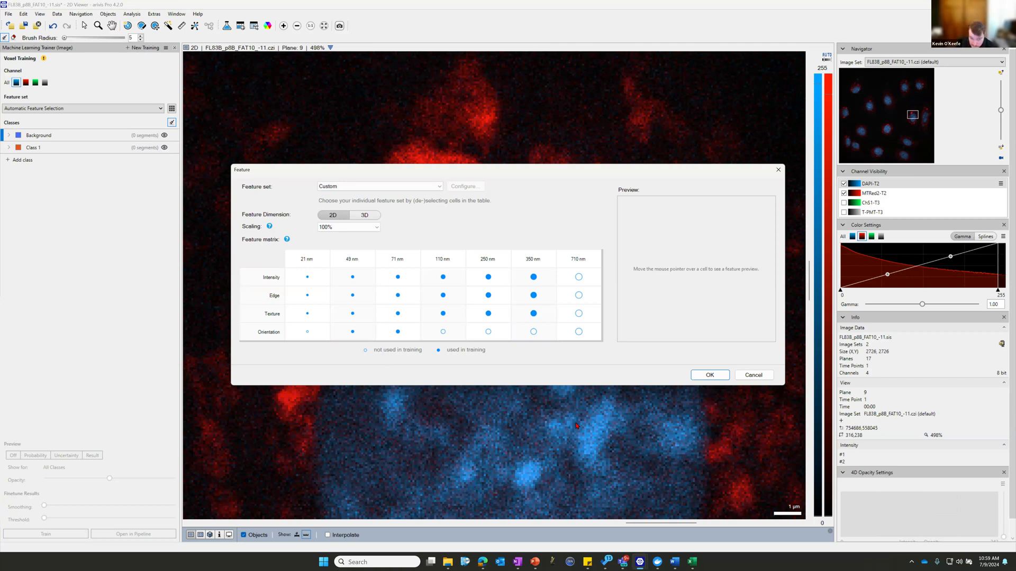
click(353, 331)
click(398, 331)
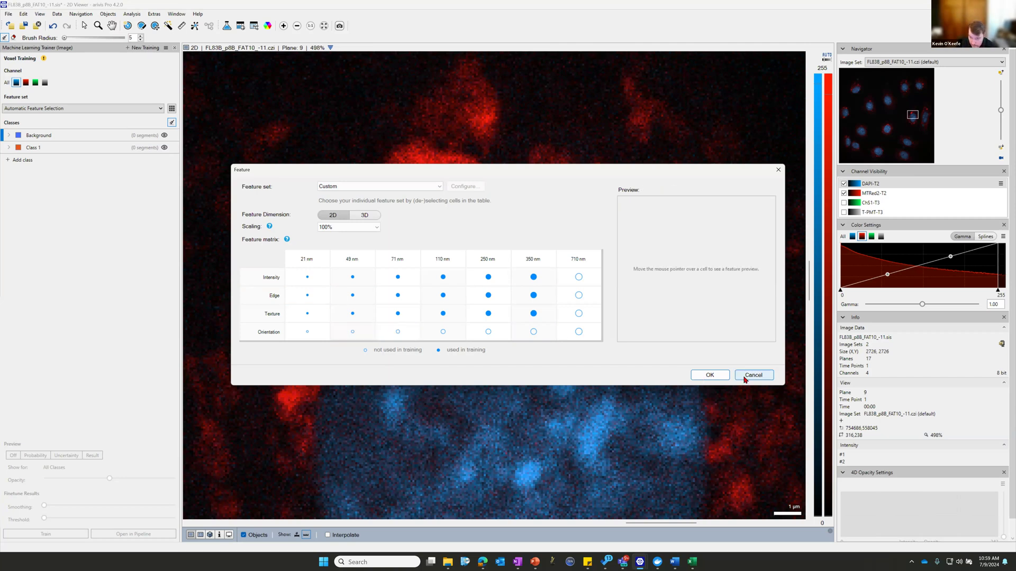
click(715, 376)
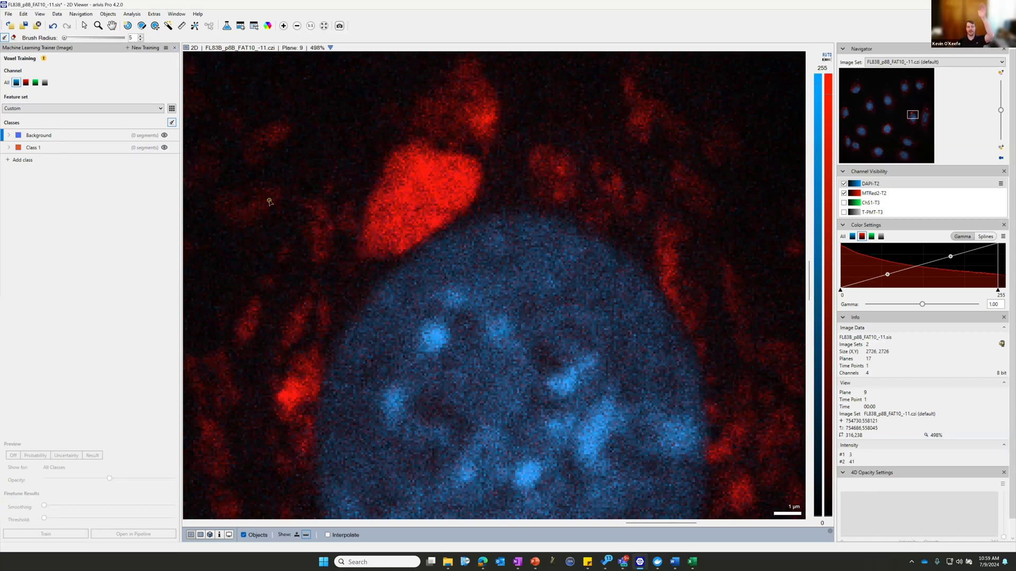
Step: Paint one Class 1 mark on a bright blue spot and one Background mark in a dimmer area of the nucleus
click(38, 153)
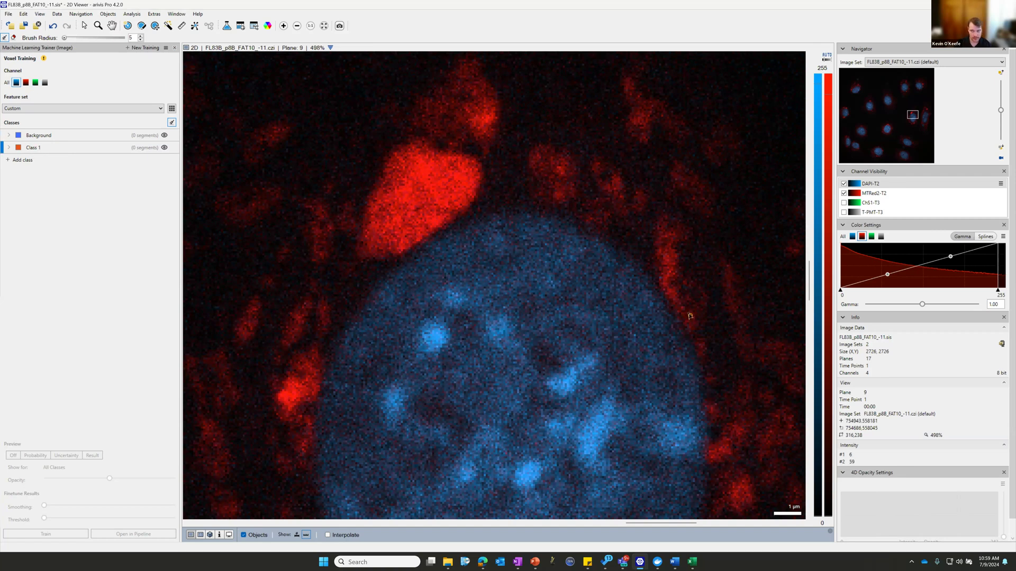
click(566, 382)
click(42, 137)
click(526, 265)
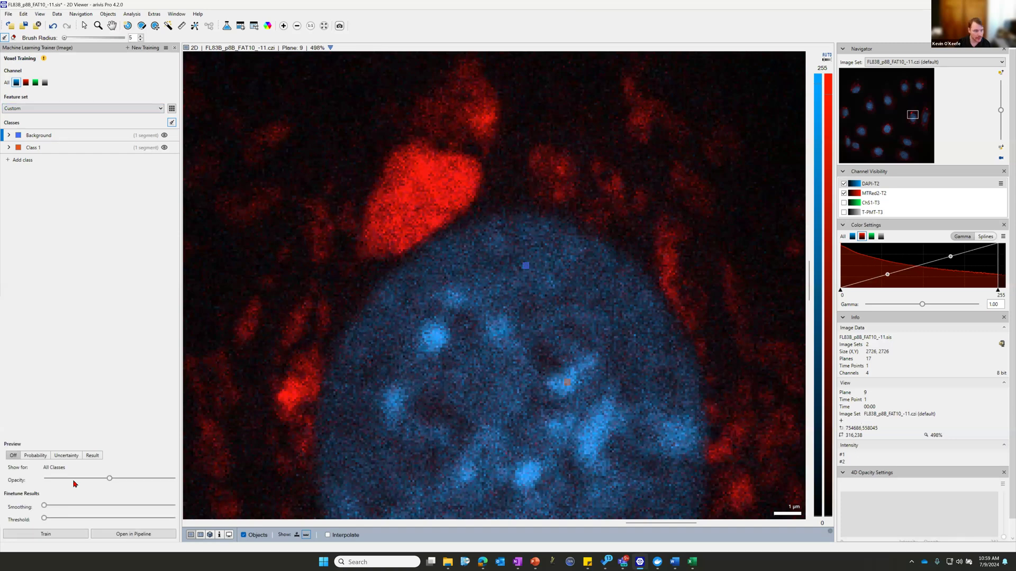
Step: Rename the blue-channel training as DAPI
double_click(28, 59)
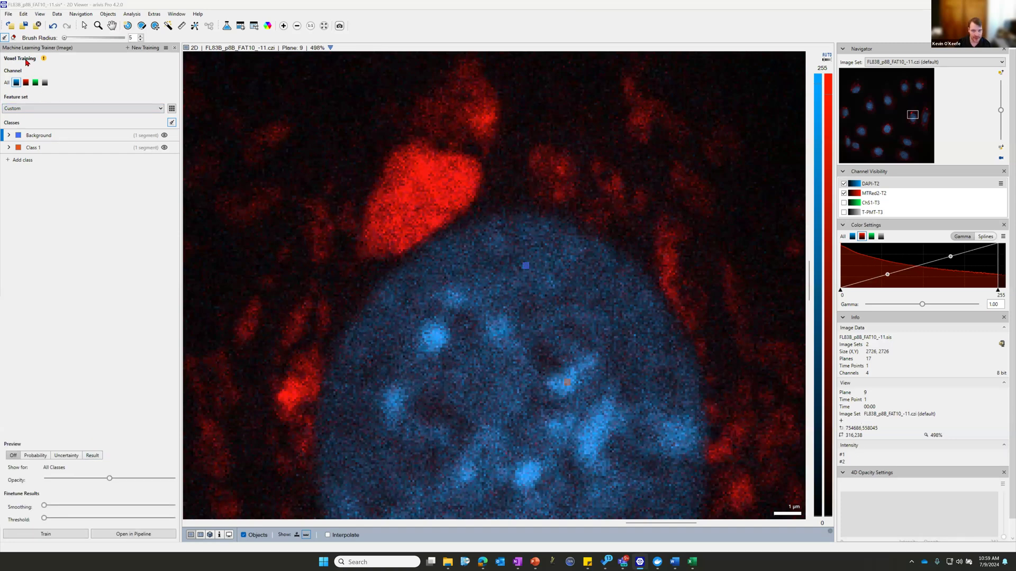
key(ctrl+a)
text(D)
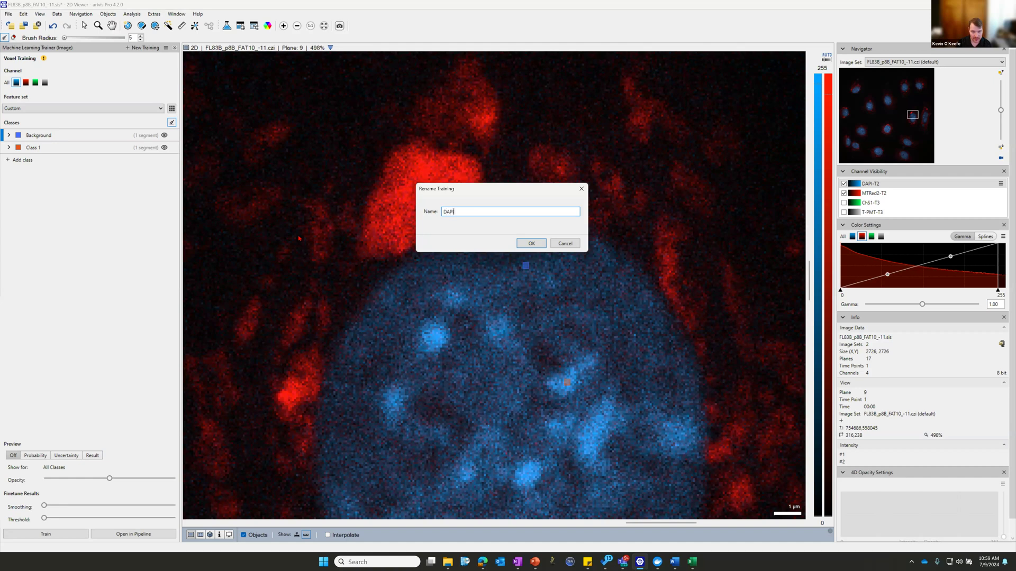
text(API)
key(Return)
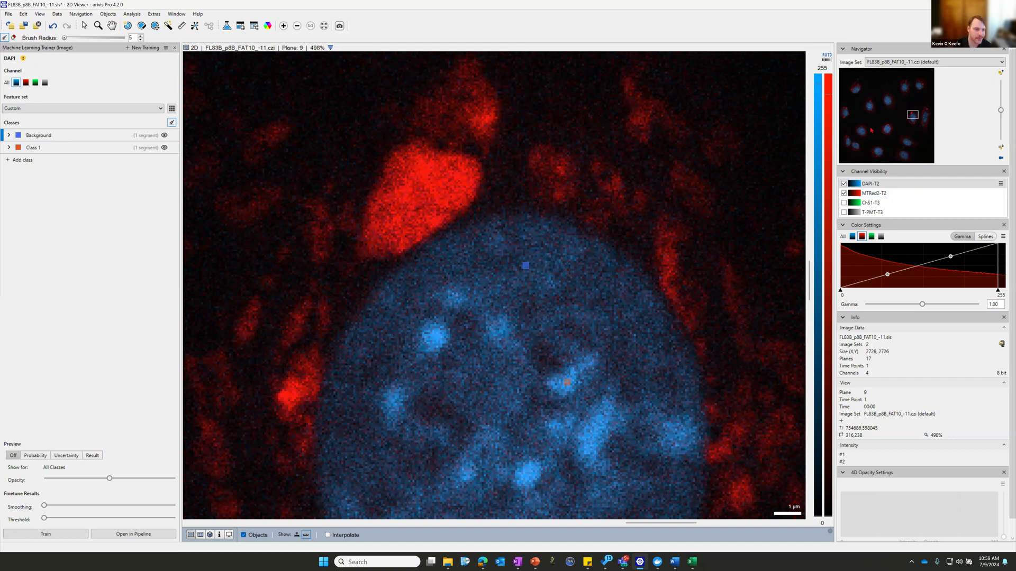
Step: Switch back to the Red Channel training and preview its result with the DAPI-T2 channel hidden
click(165, 49)
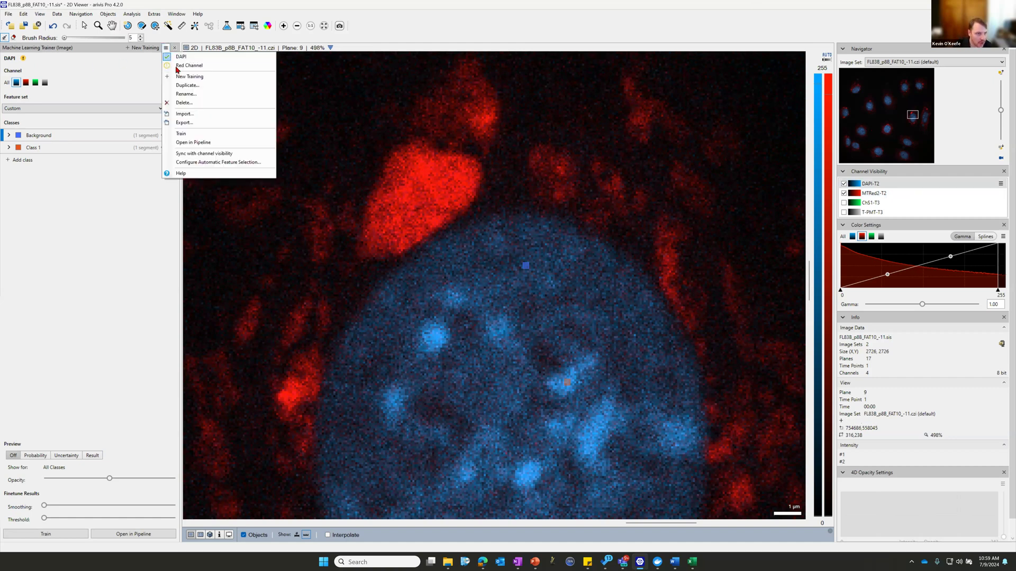
click(211, 66)
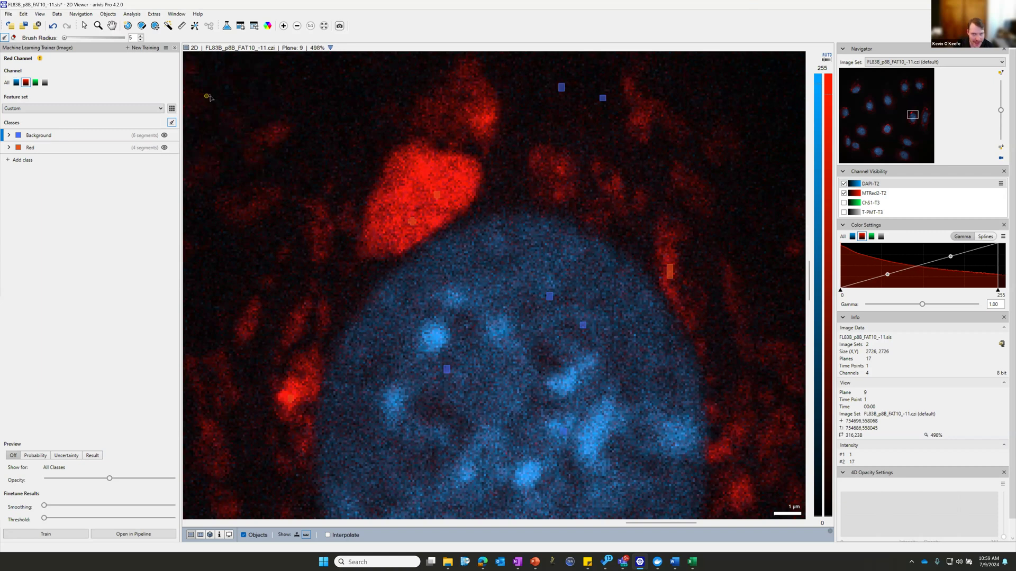
click(843, 183)
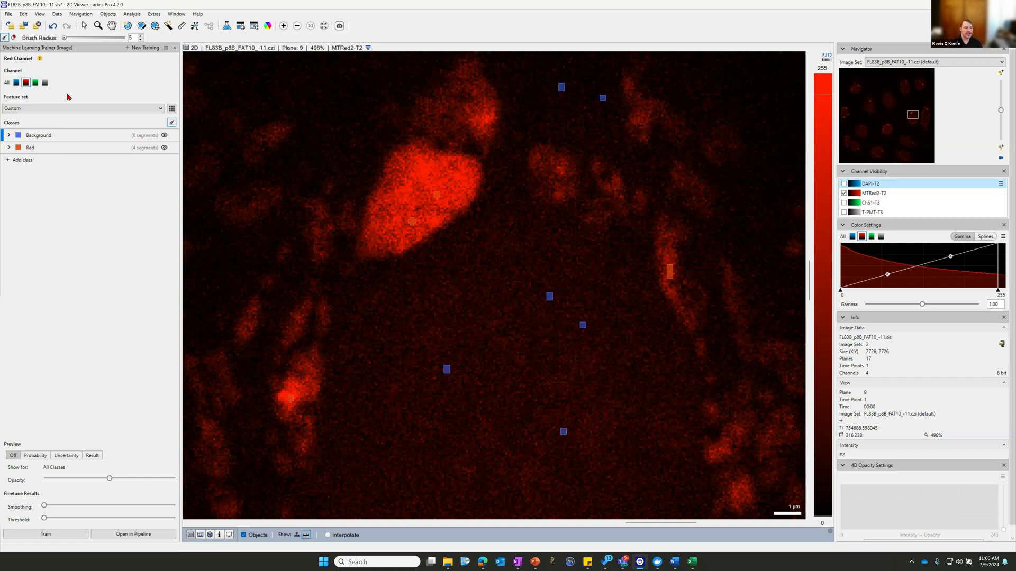
click(91, 458)
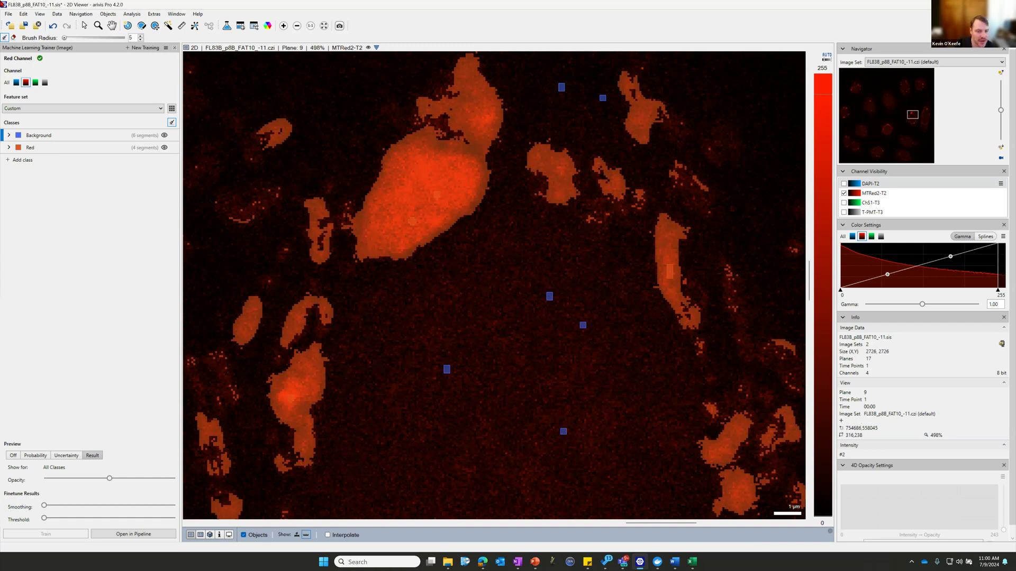
Step: Paint four more Red class marks inside the large bright red structure above the nucleus
scroll(442, 284, down, 2)
scroll(436, 261, up, 4)
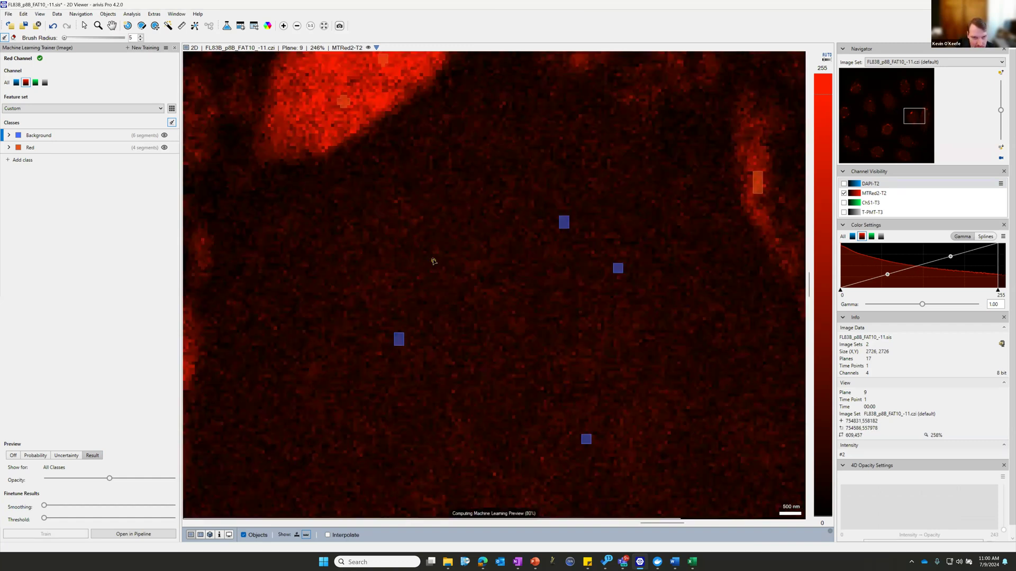
click(112, 26)
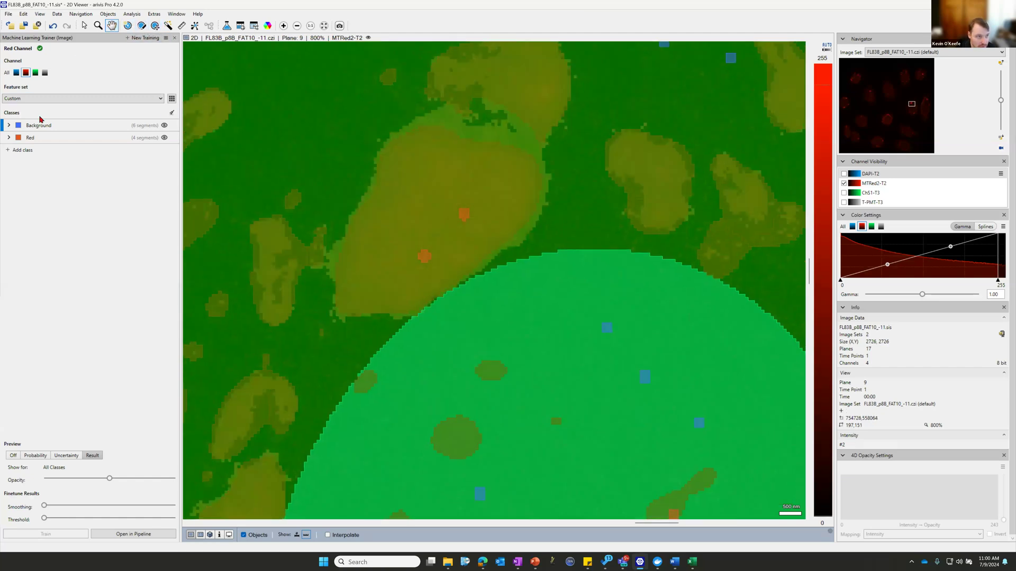
click(32, 138)
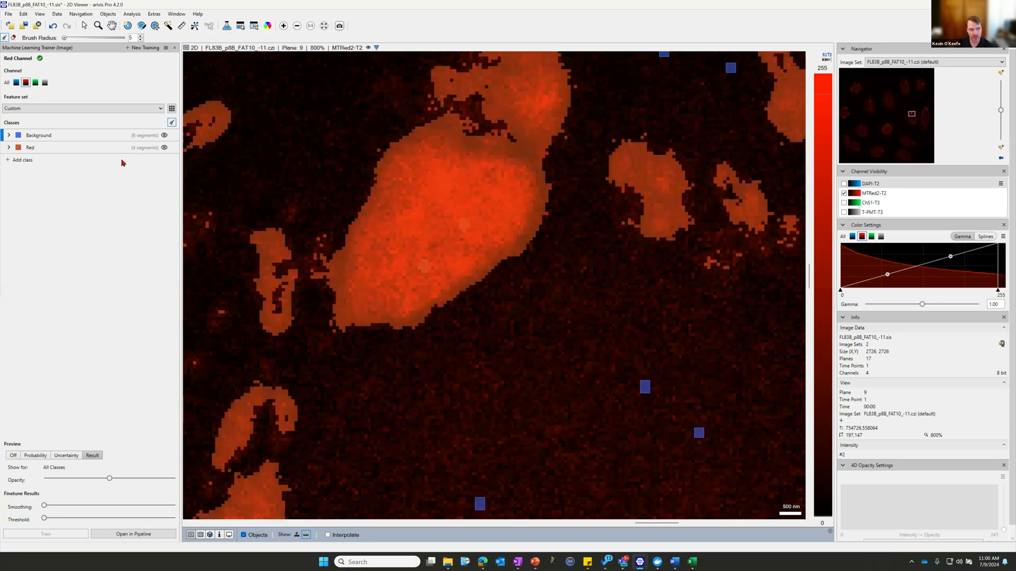
click(450, 189)
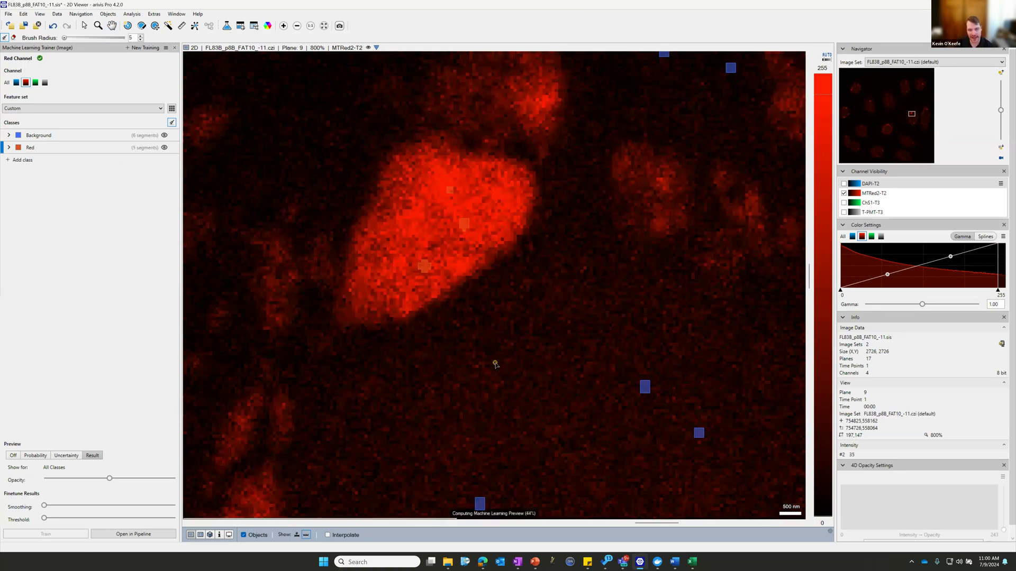
click(501, 198)
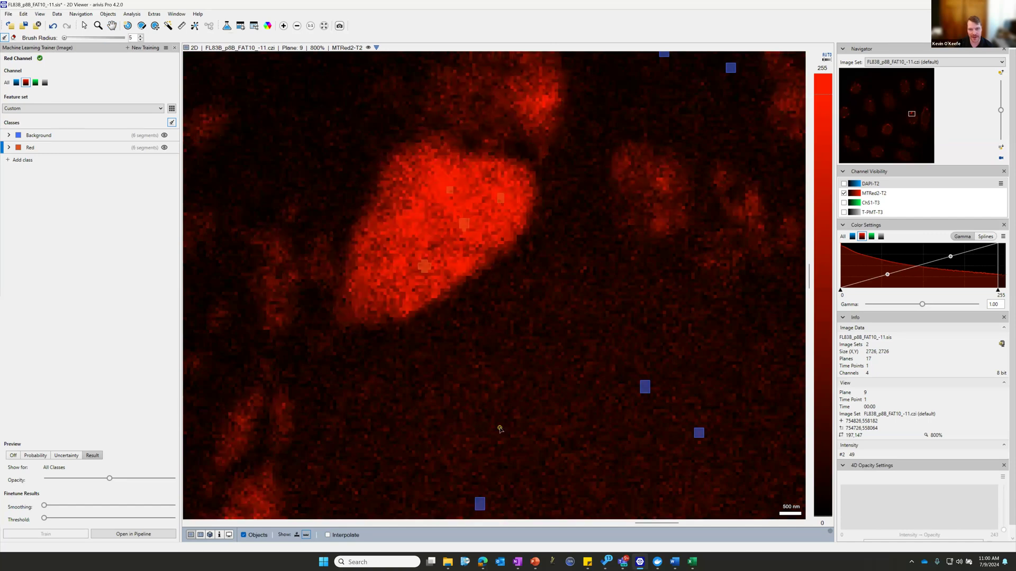
click(407, 299)
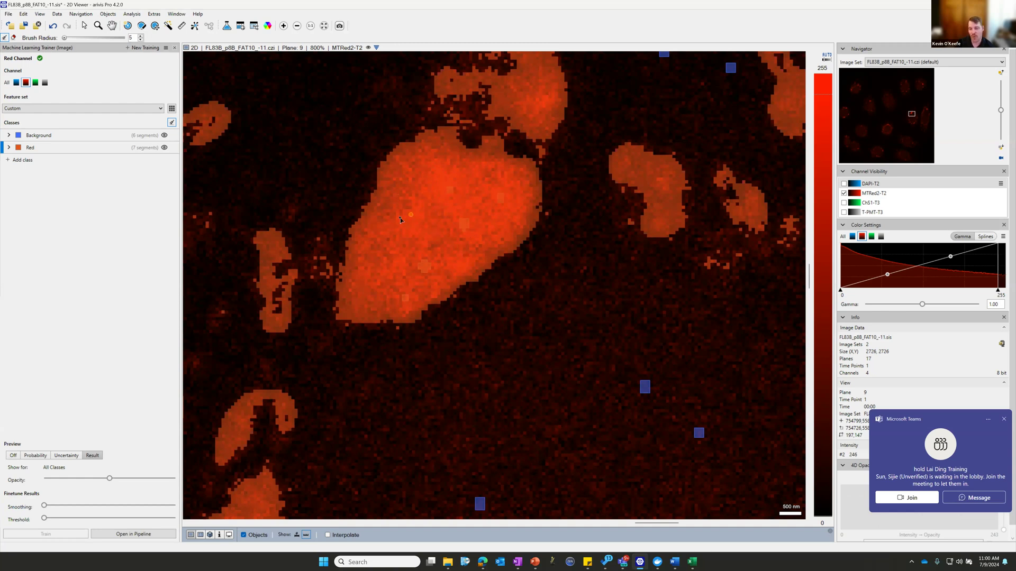
click(409, 214)
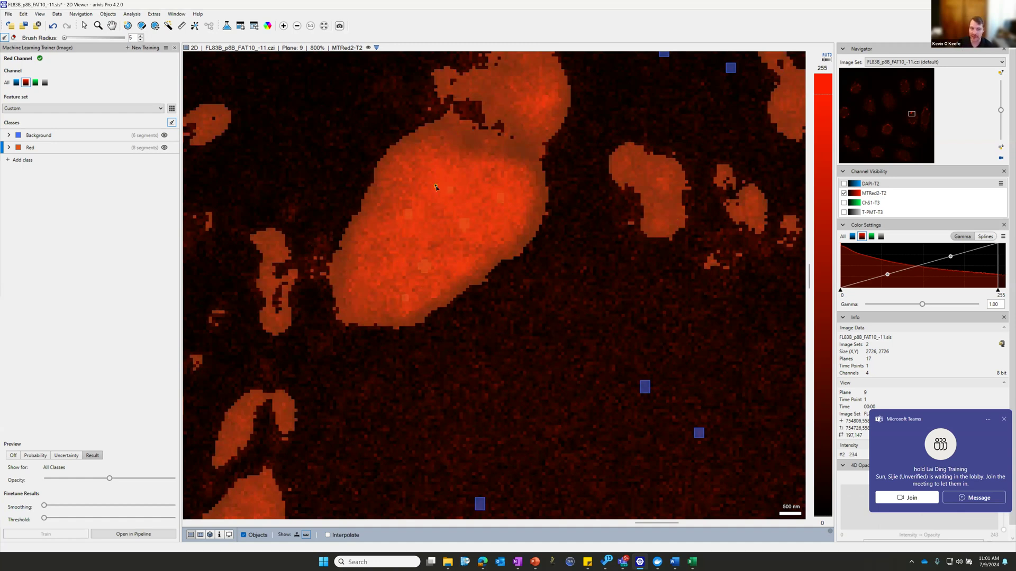
Step: Paint a Red class stroke along the faint, only partly detected structure between the two cells
scroll(437, 208, down, 3)
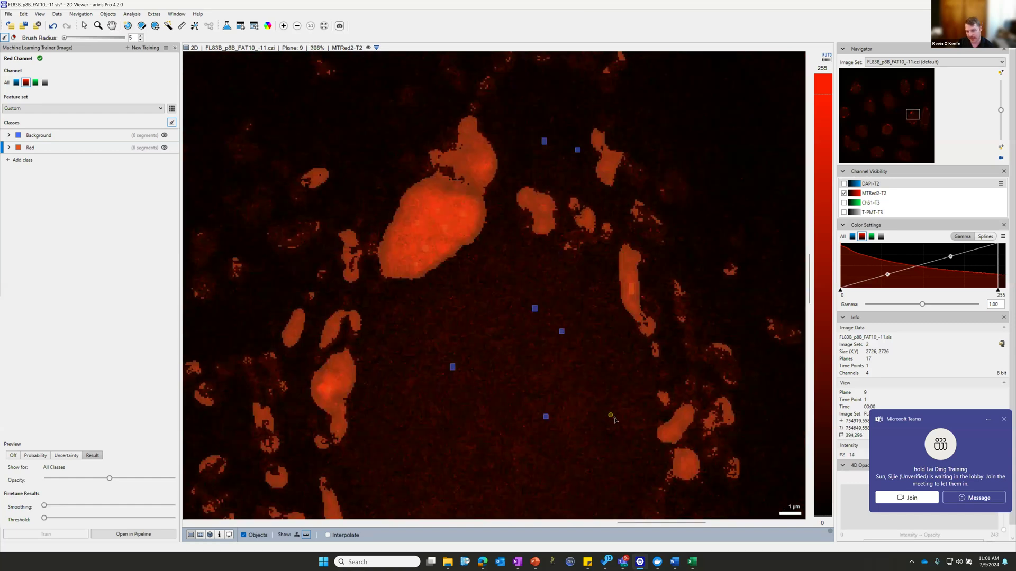
scroll(616, 420, down, 3)
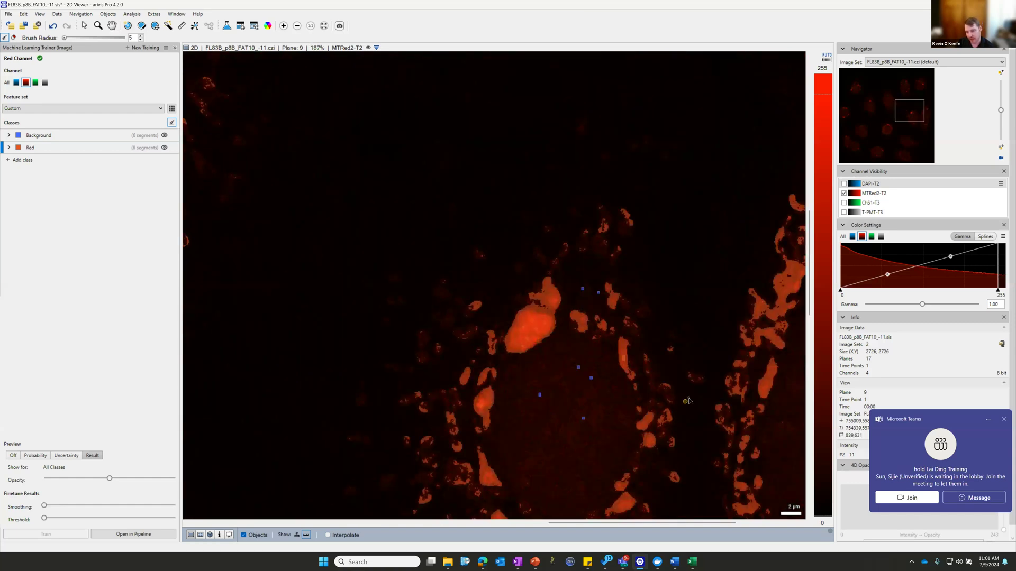
scroll(690, 398, up, 10)
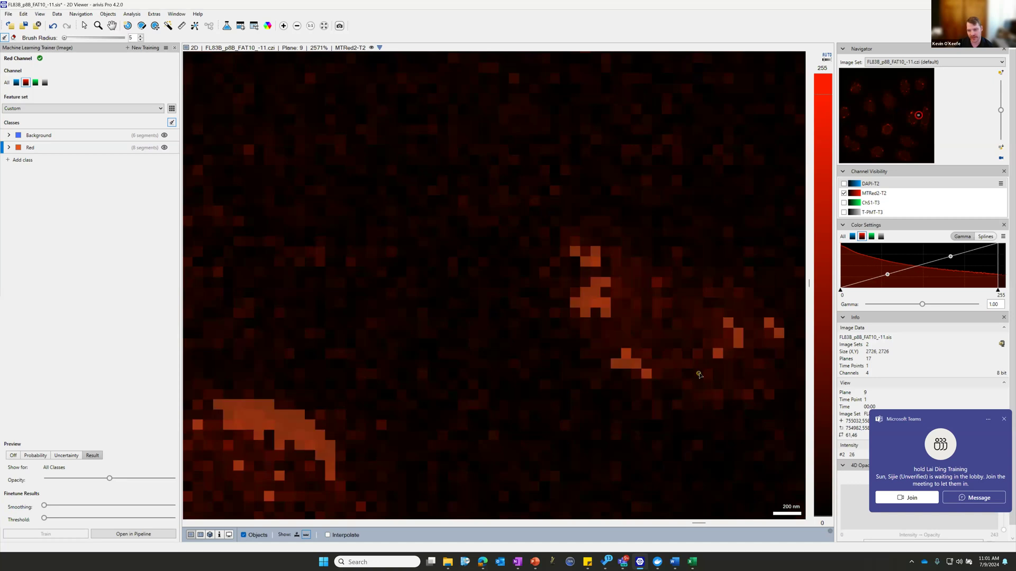
drag(725, 335, 615, 303)
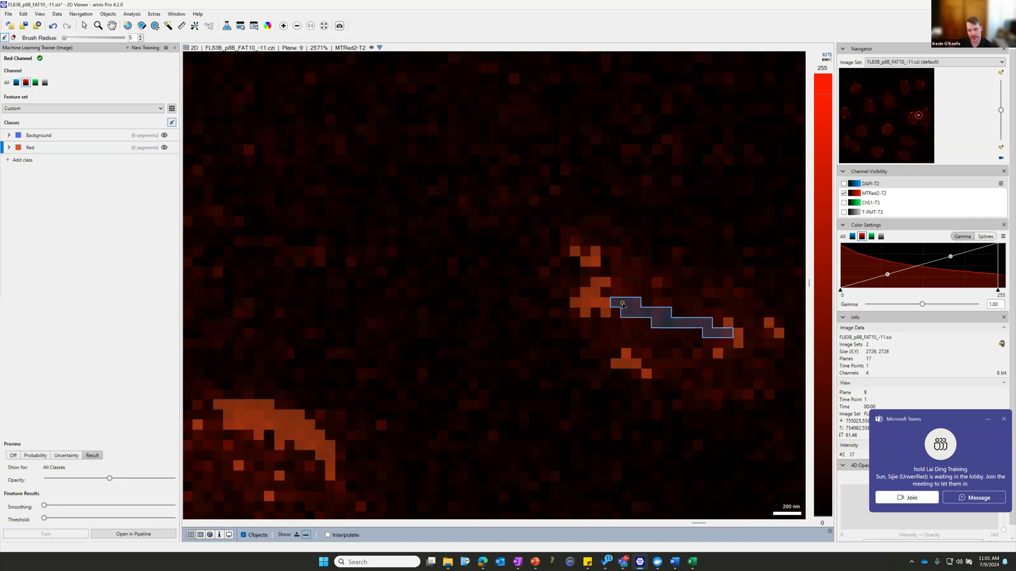
mouse_move(656, 559)
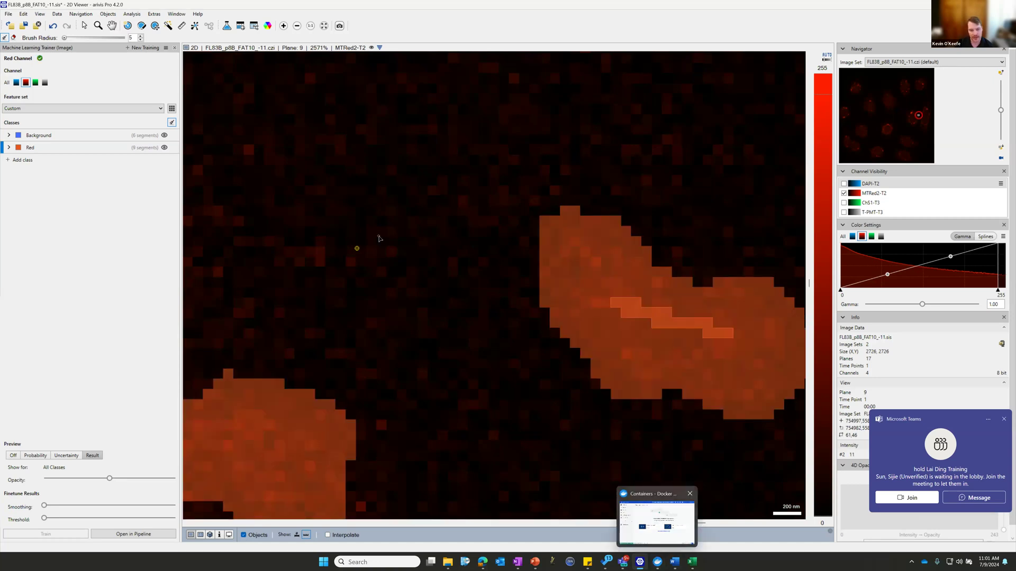
Step: Paint a short Background stroke in the dark gap between the merged red structures of the neighbouring cell
scroll(387, 237, down, 6)
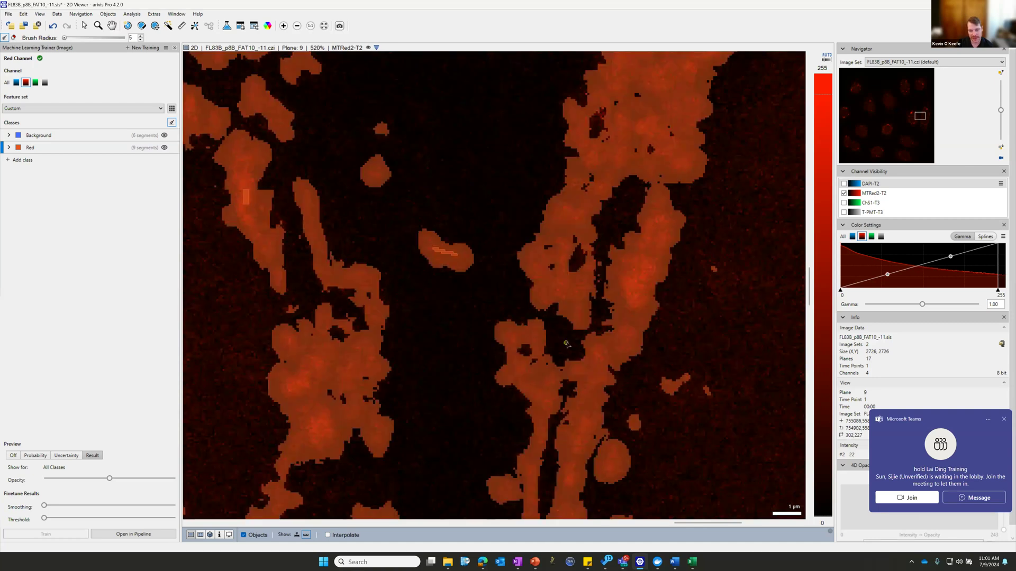
scroll(566, 344, up, 5)
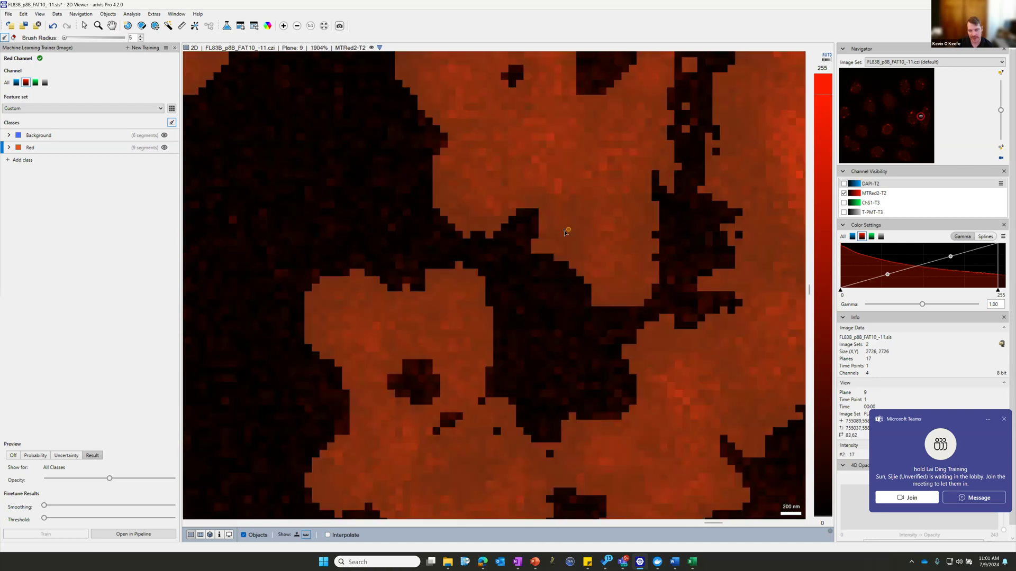
scroll(562, 235, up, 1)
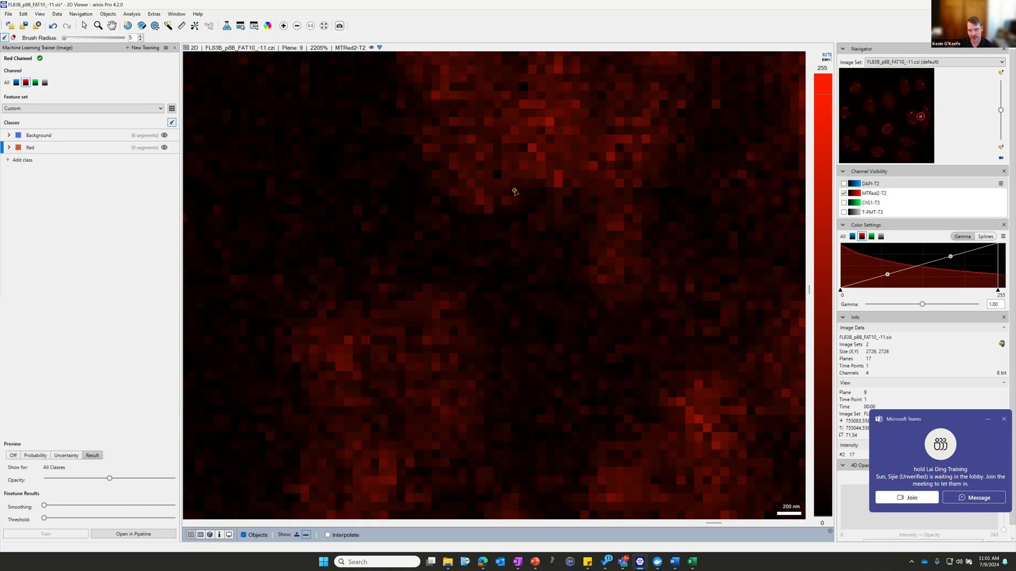
click(41, 136)
drag(574, 269, 526, 239)
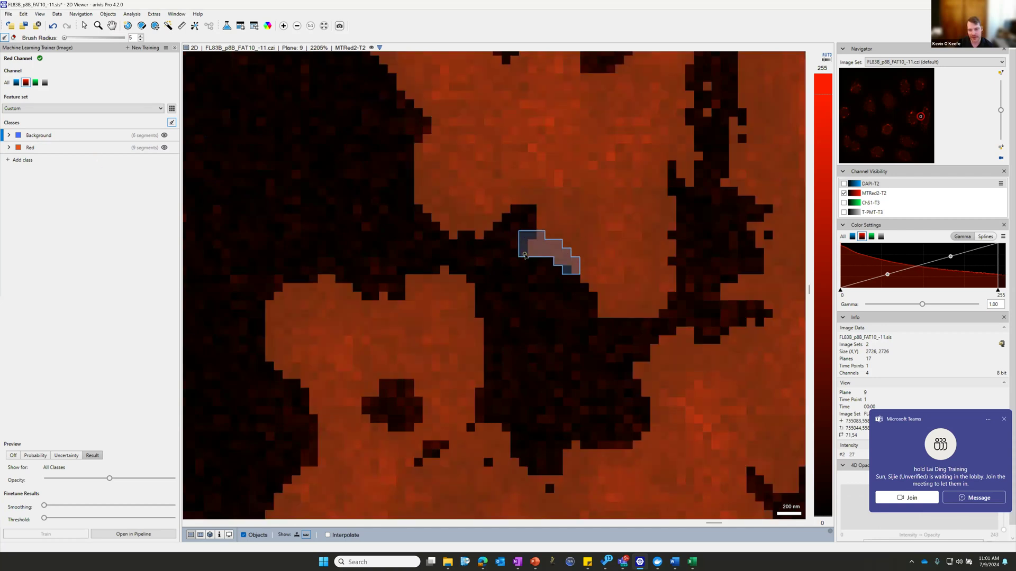
Step: Lower the preview opacity to its minimum and paint four more Background marks in the dark area between the two cells
scroll(496, 364, down, 2)
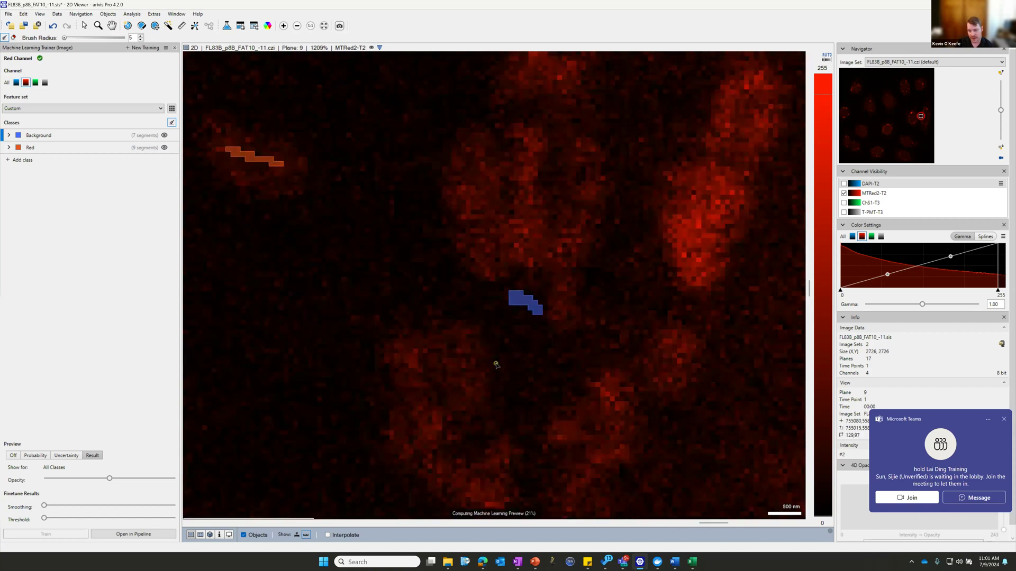
drag(110, 479, 44, 478)
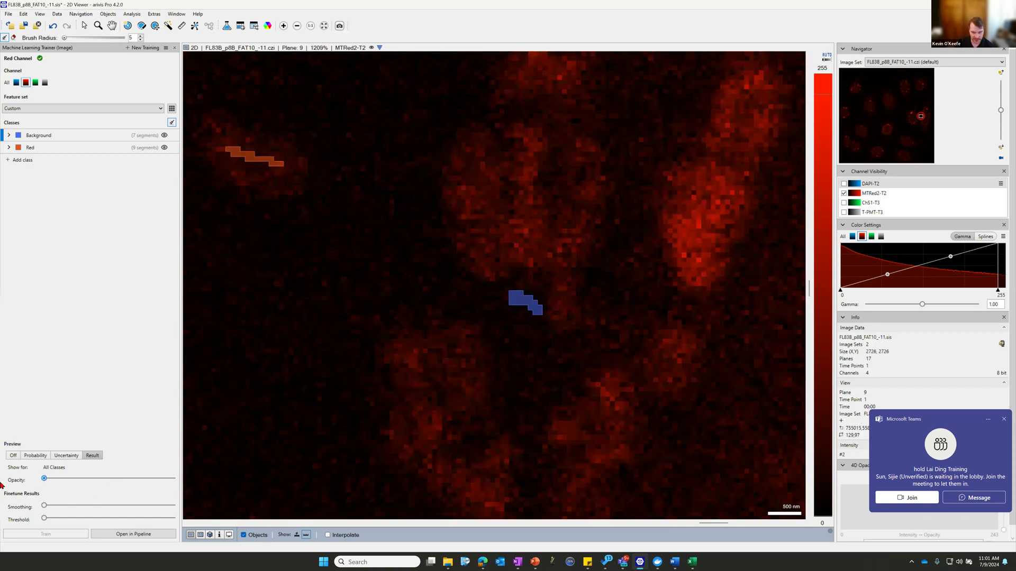
scroll(375, 236, down, 3)
scroll(375, 237, up, 3)
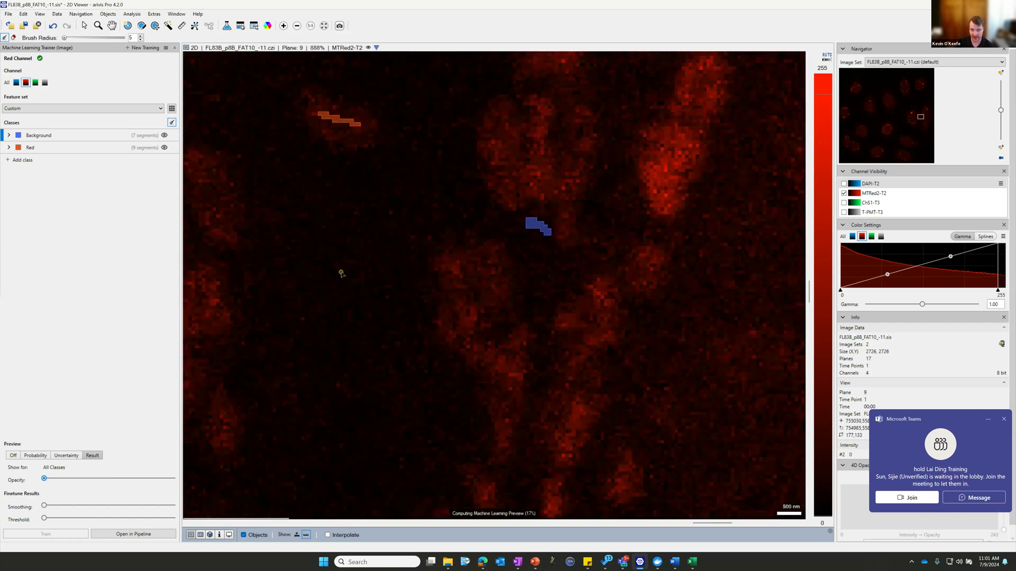
drag(365, 200, 346, 297)
scroll(346, 316, down, 3)
click(381, 167)
click(367, 103)
click(370, 69)
scroll(385, 71, down, 3)
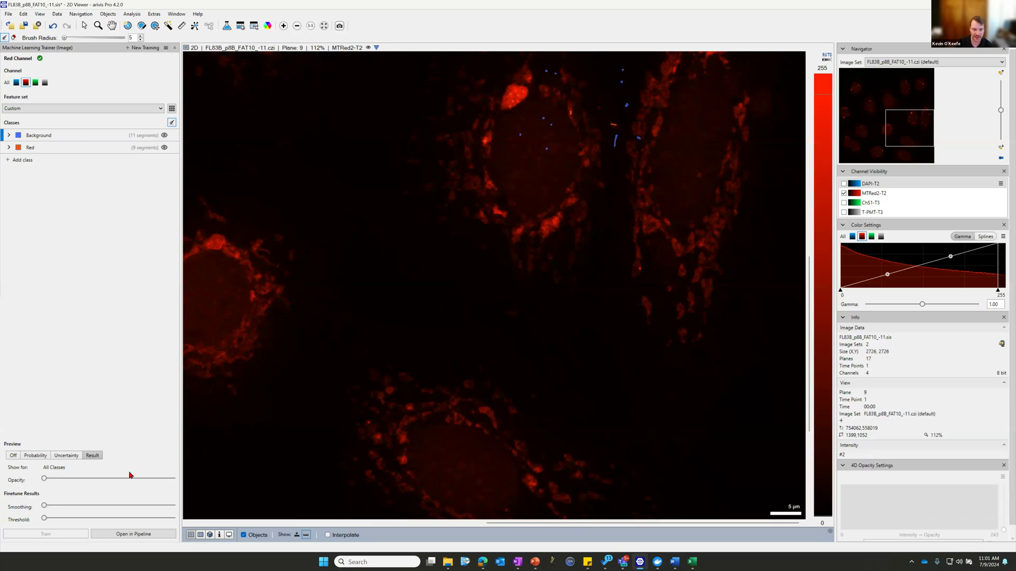
Step: Raise the preview opacity to its maximum and paint six Background marks in the empty area between the cells
drag(45, 480, 196, 484)
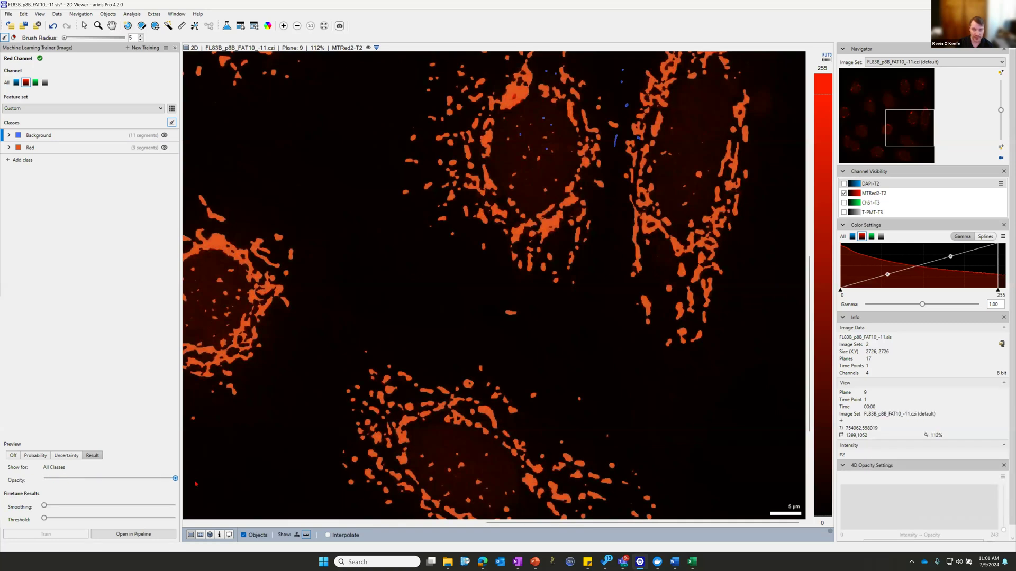
click(363, 312)
click(361, 253)
click(364, 167)
click(328, 142)
click(369, 127)
click(419, 266)
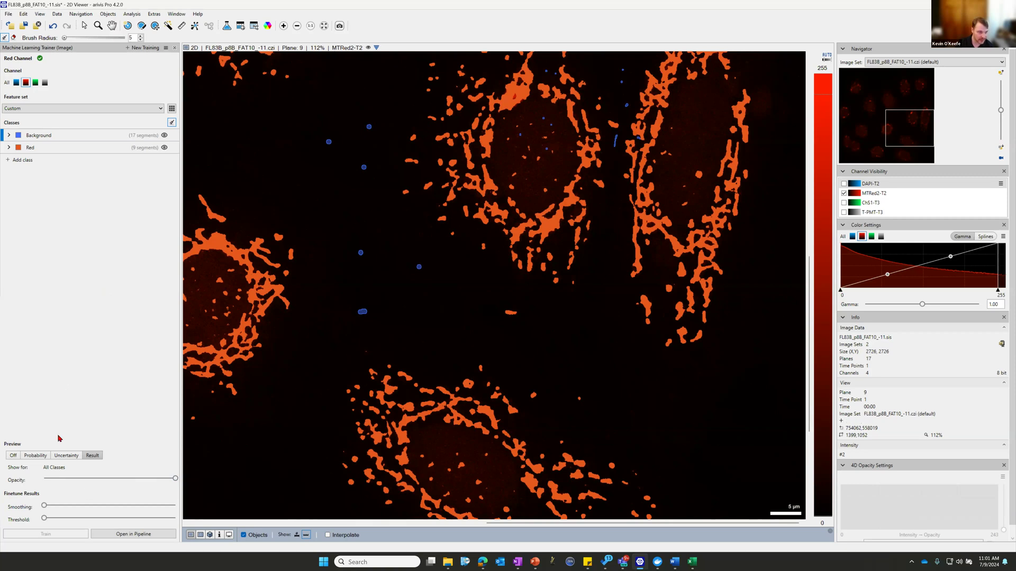
Step: Examine the Probability and Uncertainty previews of the training, and return to the Result preview
click(35, 456)
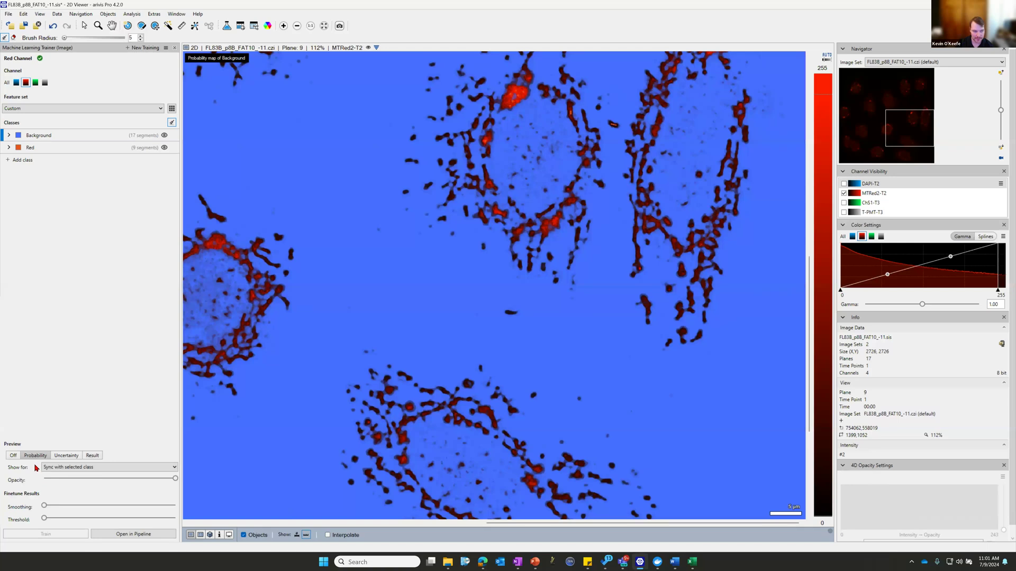
click(67, 456)
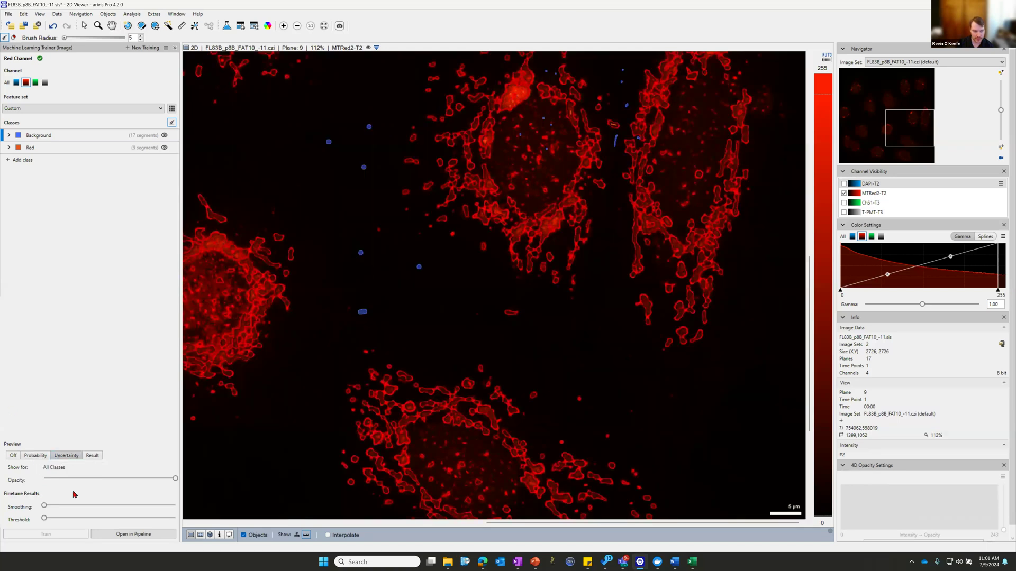
click(92, 456)
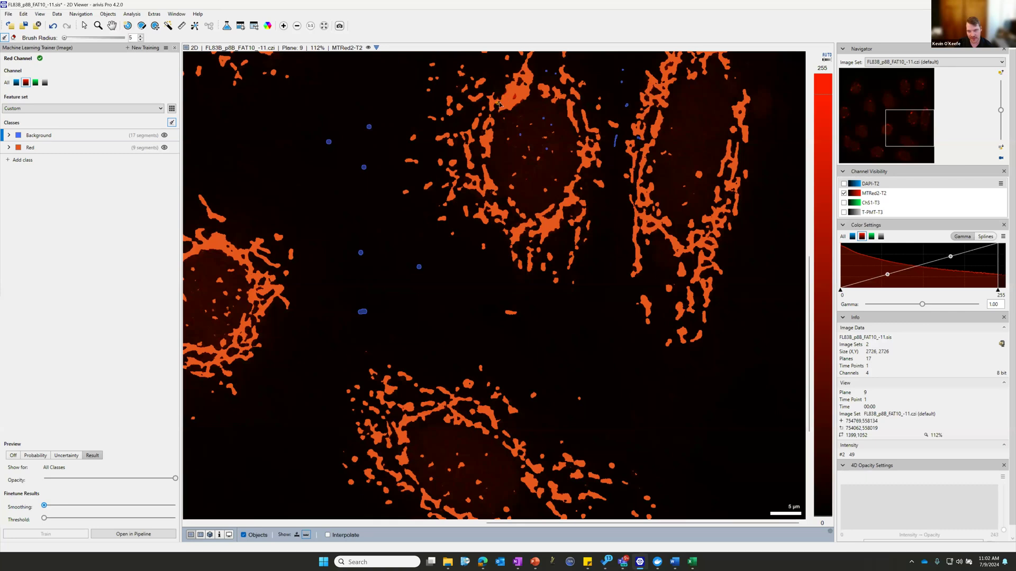
Step: Paint a Red class mark over the unclassified hole inside the large bright red structure
scroll(518, 98, up, 3)
scroll(518, 99, up, 5)
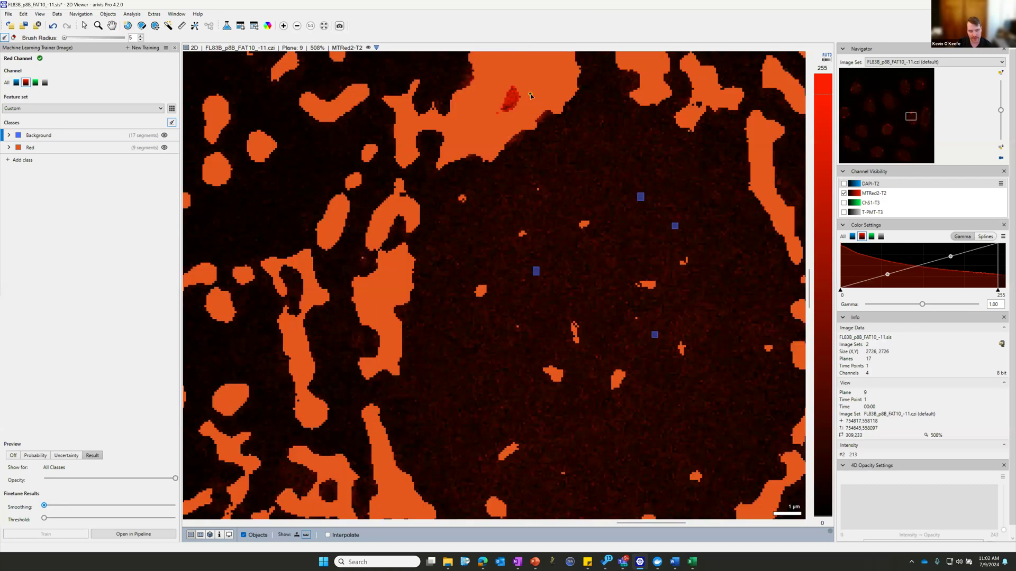
drag(505, 105, 507, 106)
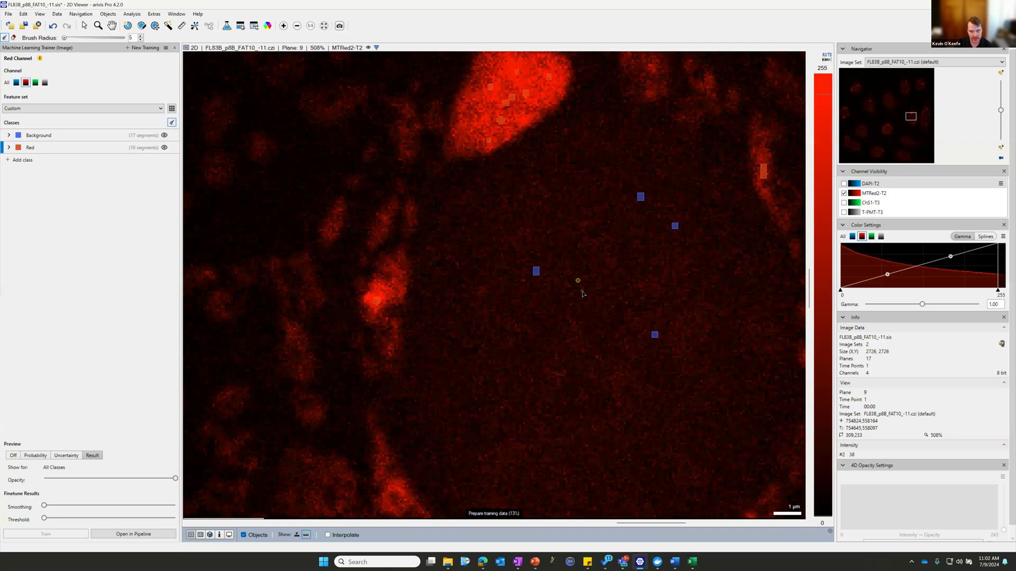
scroll(535, 291, down, 5)
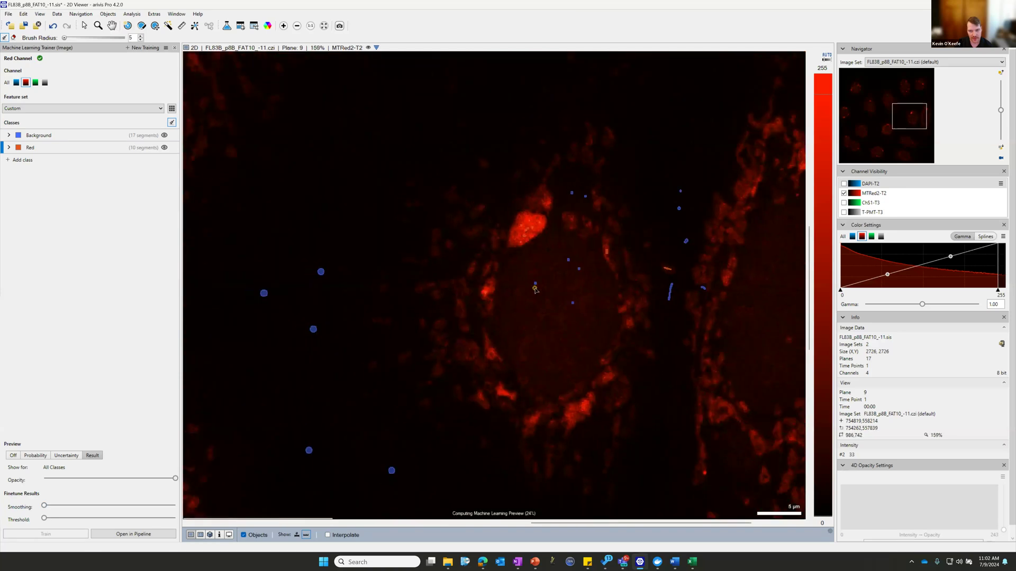
Step: Paint two Background marks inside the nucleus of the cell above and to the left of the existing marks
scroll(535, 291, down, 4)
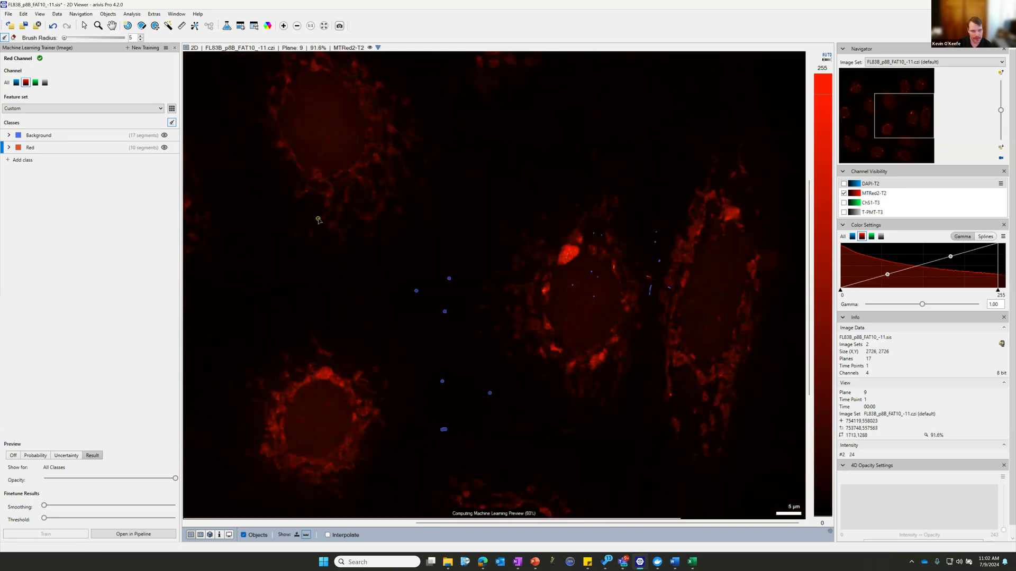
scroll(318, 205, up, 1)
click(38, 135)
click(317, 121)
click(327, 112)
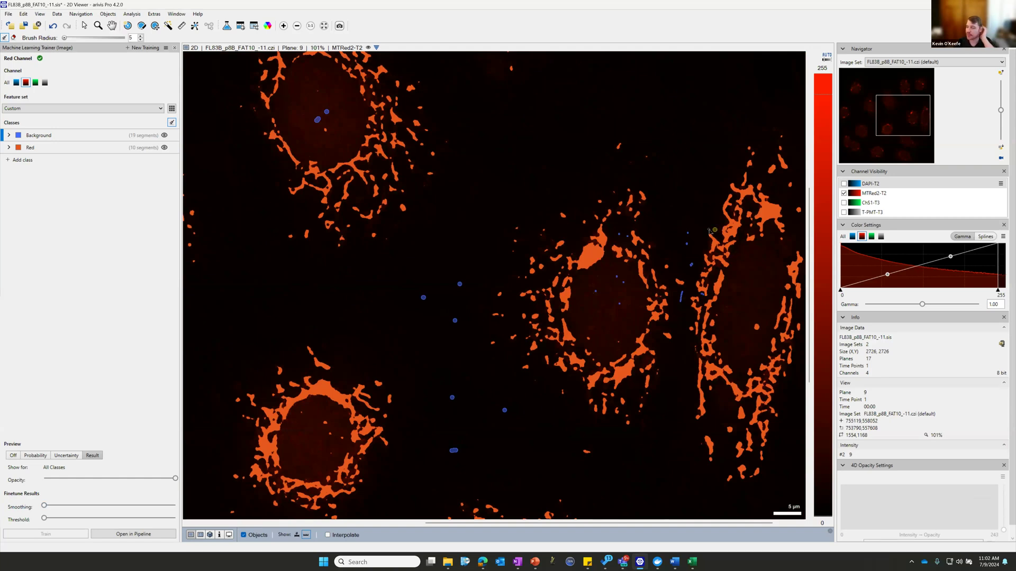
Step: Examine the Result preview across the whole image and close up around the cell with the new Background marks
scroll(529, 220, down, 2)
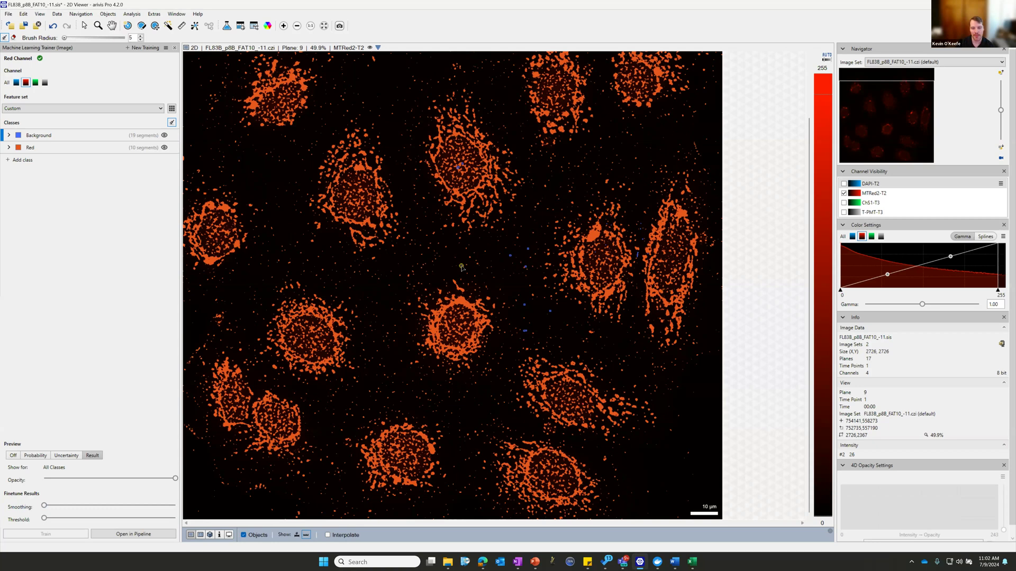
scroll(317, 260, down, 6)
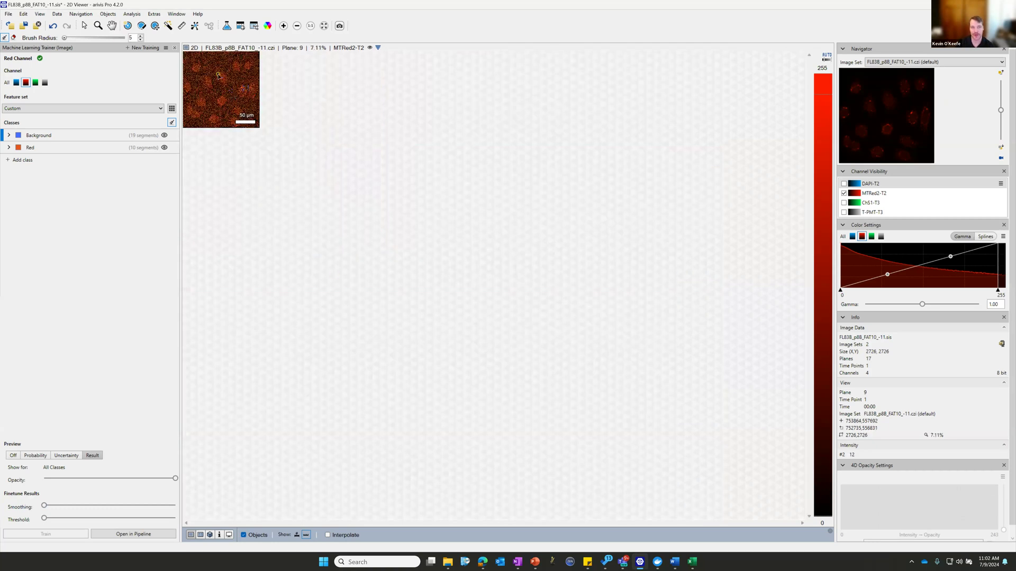
scroll(216, 80, down, 2)
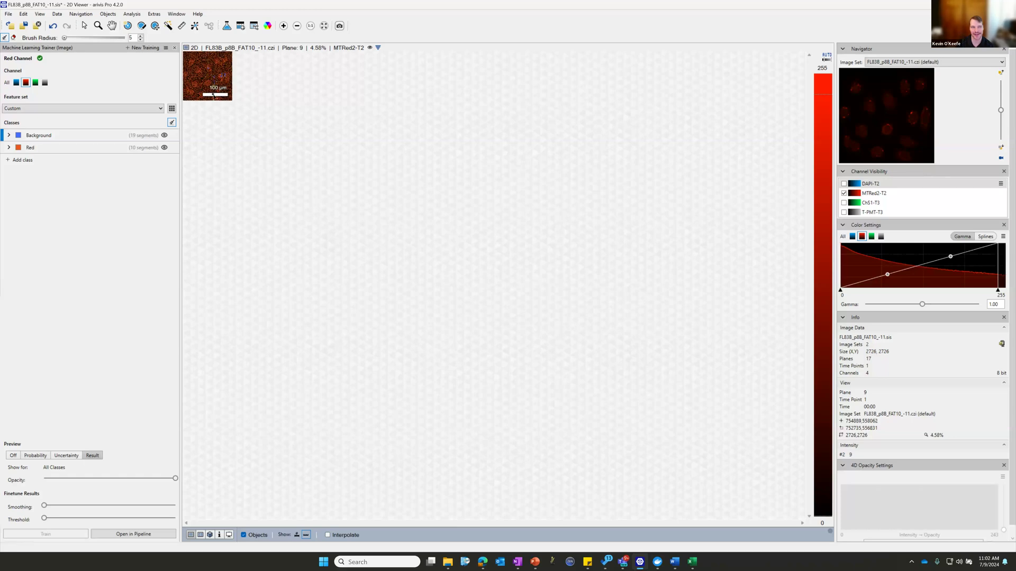
scroll(212, 74, up, 10)
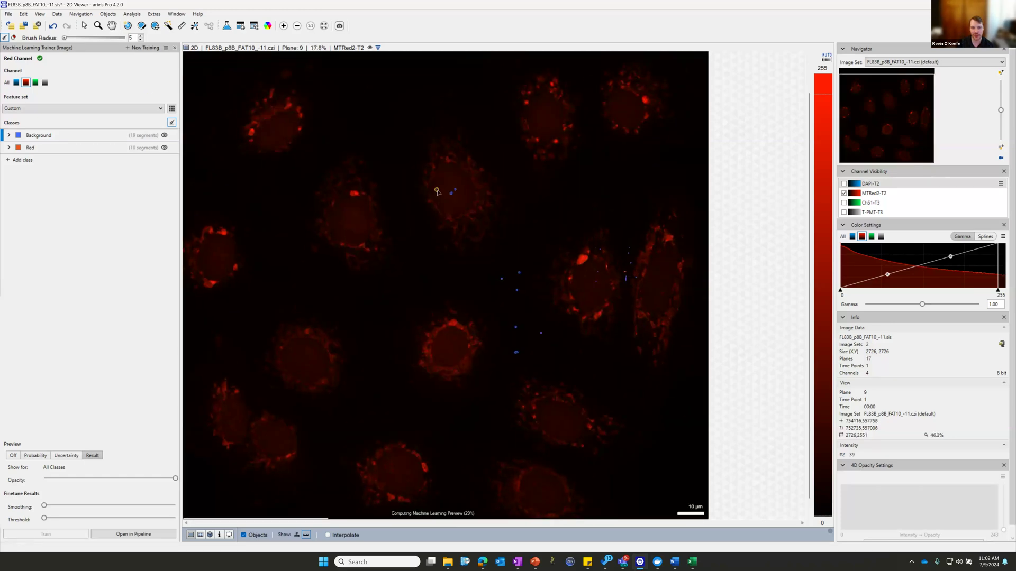
scroll(575, 233, up, 5)
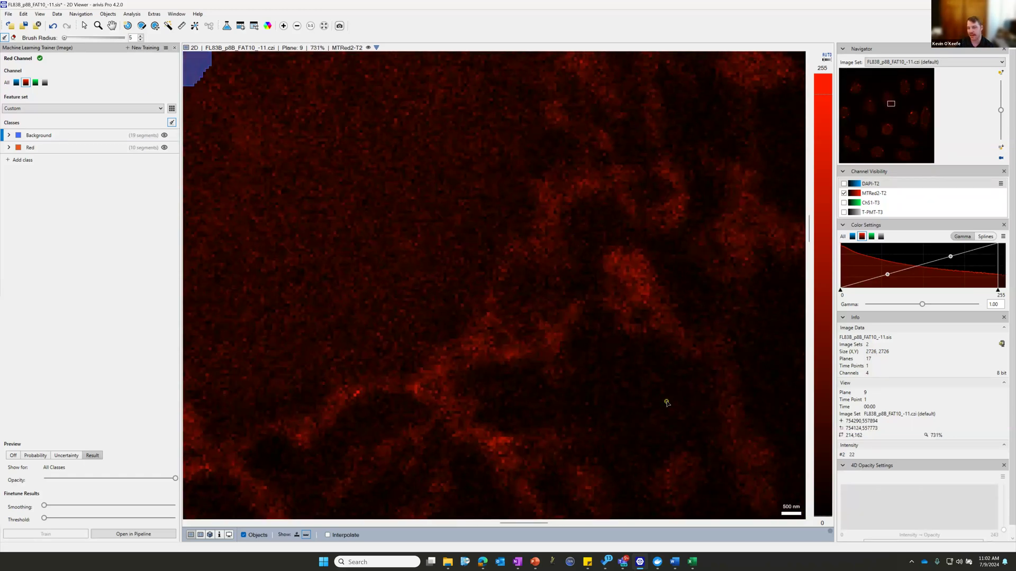
scroll(621, 363, down, 1)
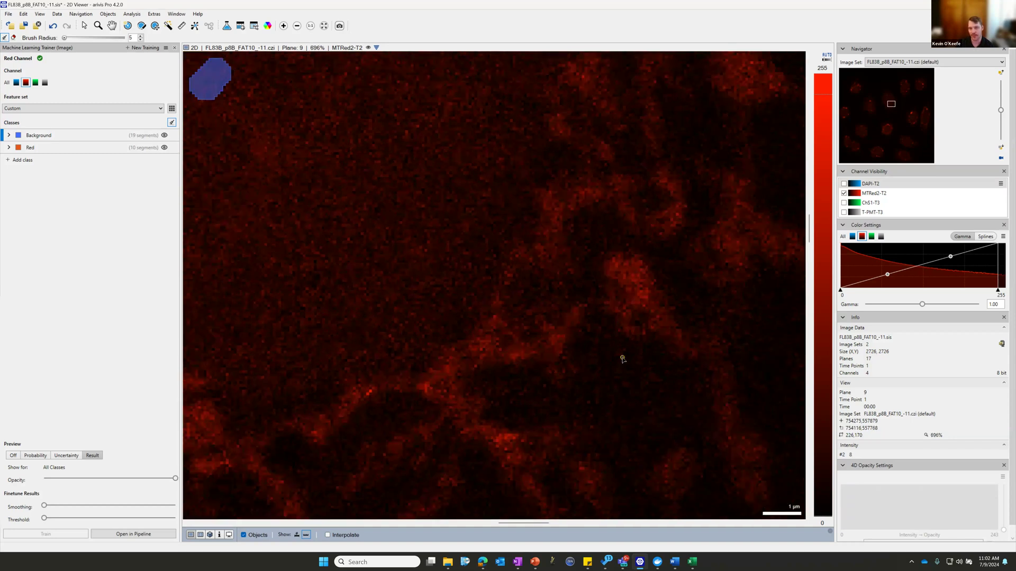
scroll(622, 359, down, 3)
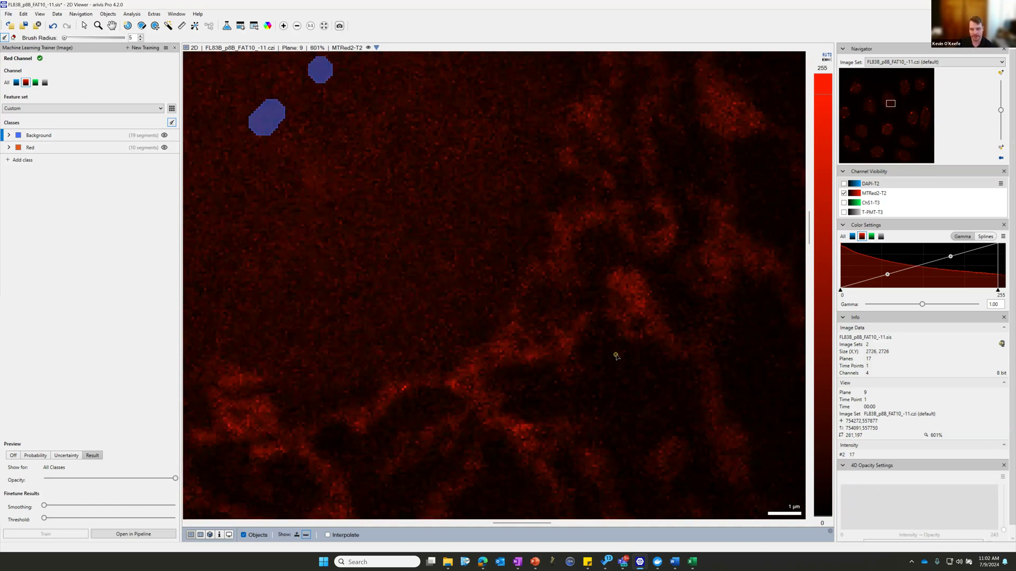
scroll(594, 315, down, 6)
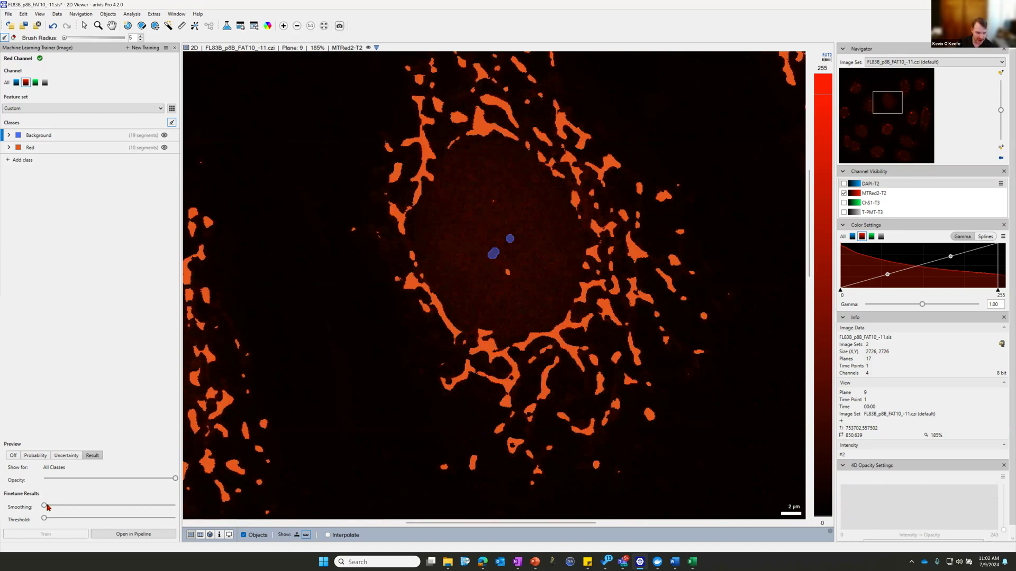
Step: Try the maximum Smoothing on the Result preview, and return it to the minimum
drag(45, 506, 207, 528)
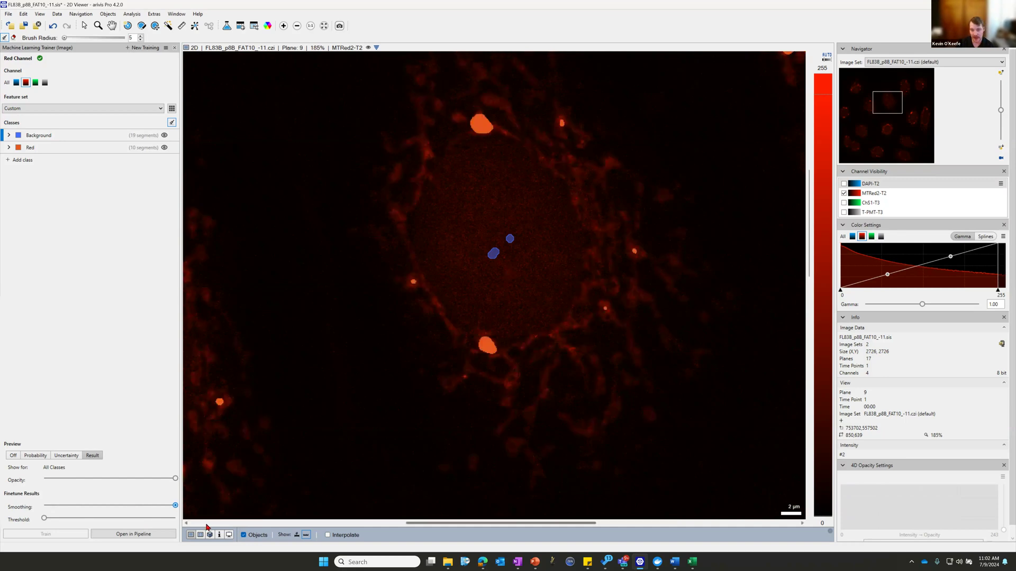
scroll(488, 353, down, 4)
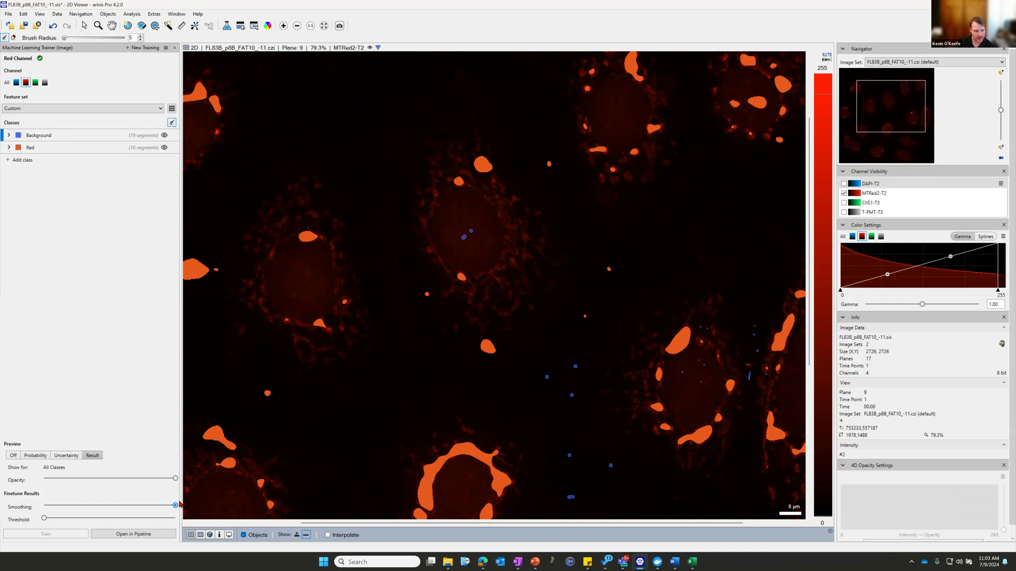
drag(176, 507, 44, 506)
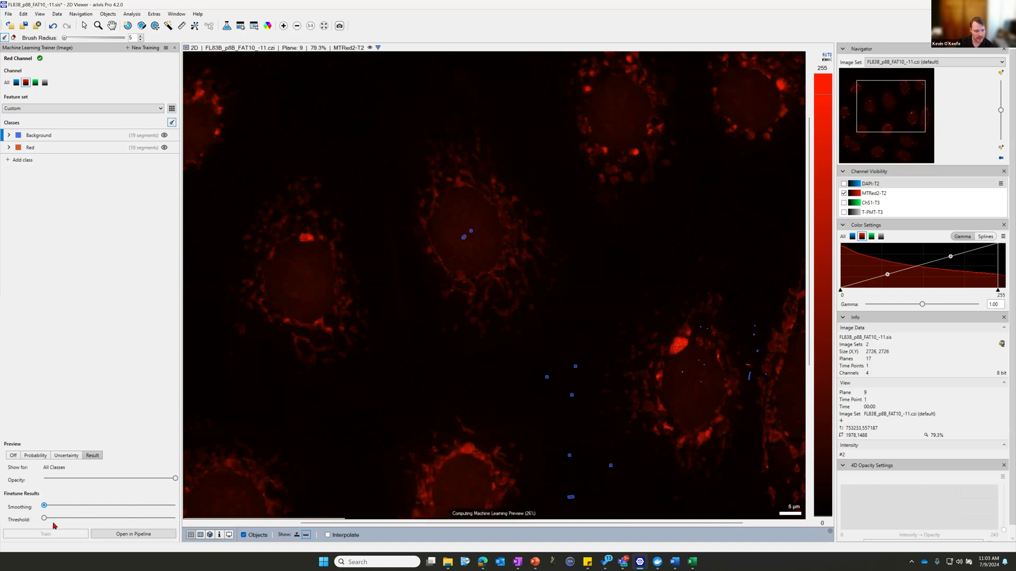
Step: Try the maximum Threshold on the Result preview over several cells, and return it to the minimum
scroll(211, 402, down, 3)
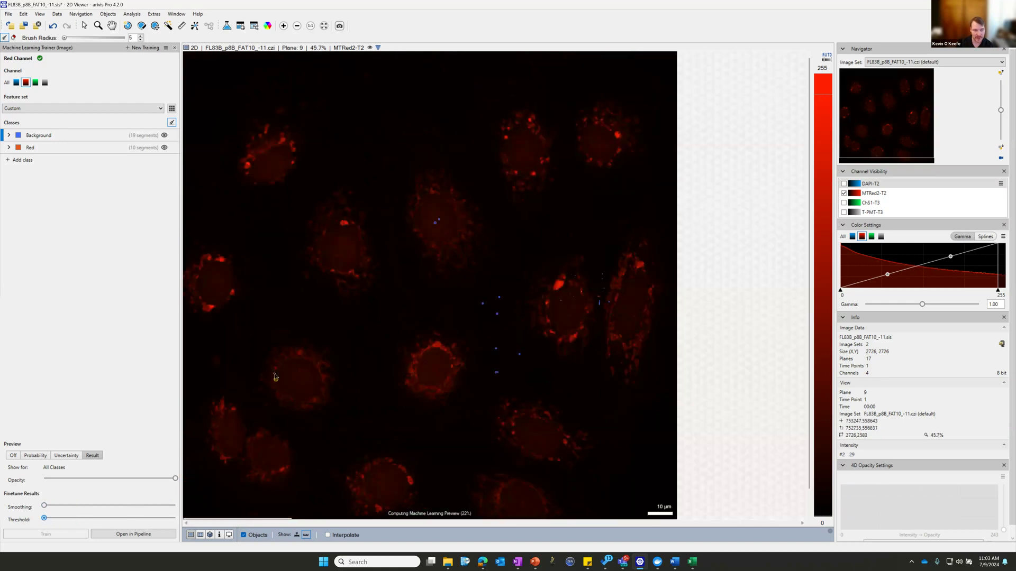
scroll(345, 337, up, 1)
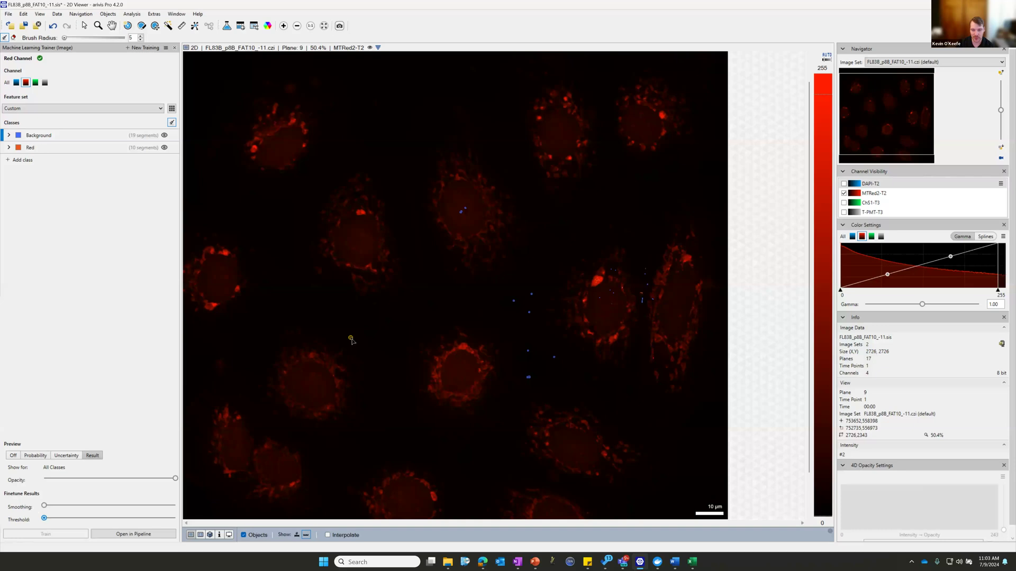
scroll(352, 340, up, 2)
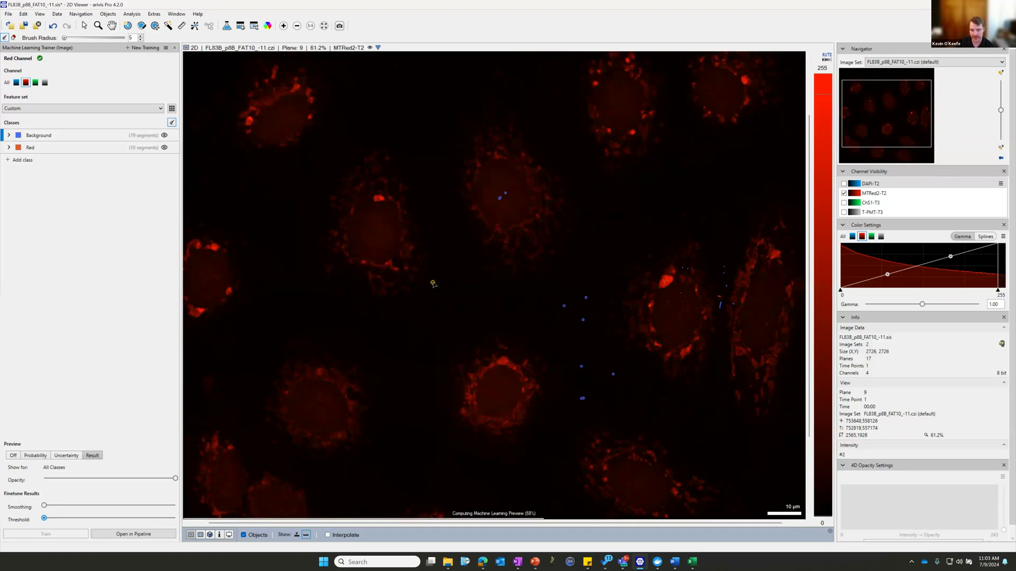
scroll(593, 205, up, 2)
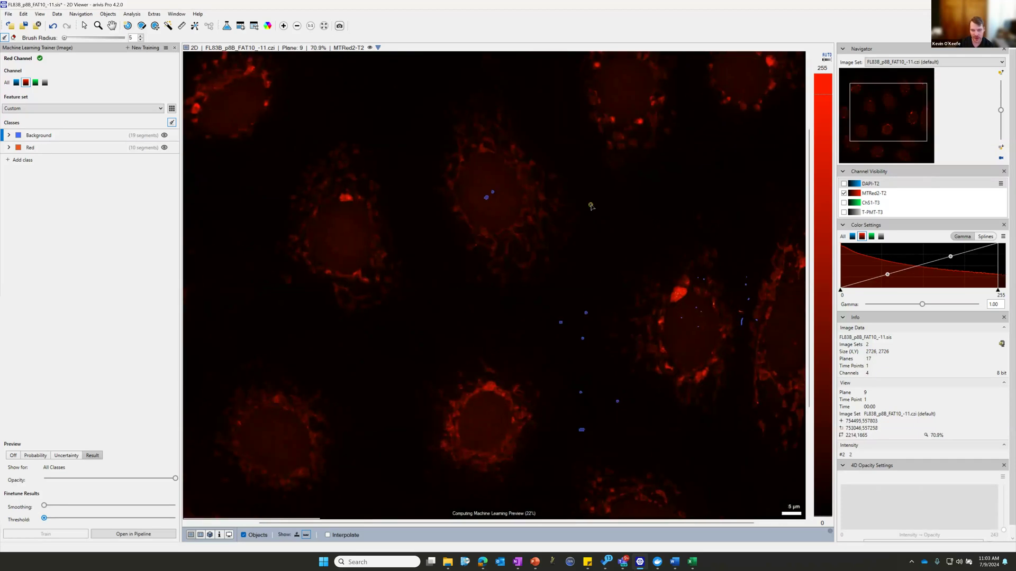
drag(45, 519, 178, 520)
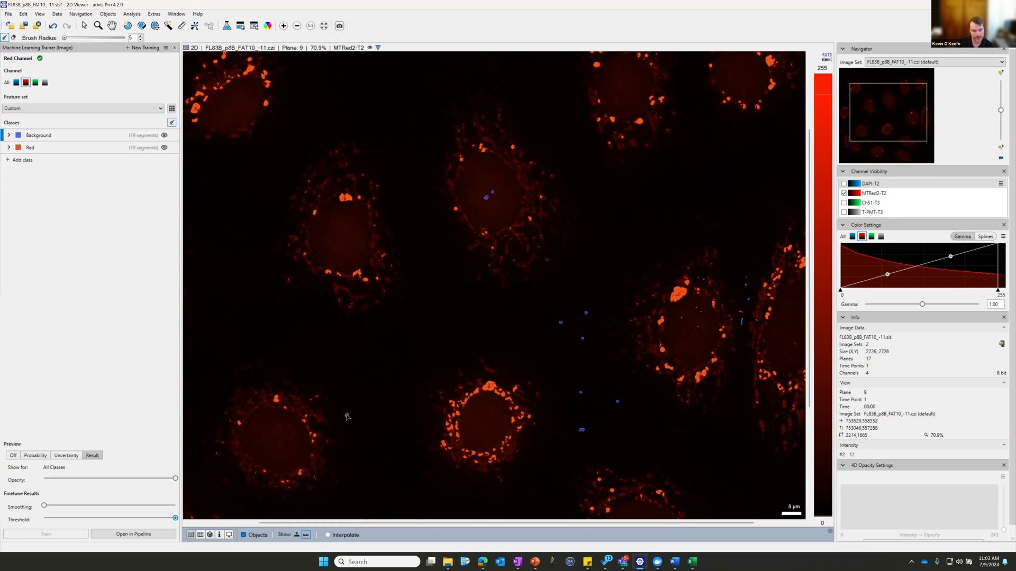
drag(174, 519, 46, 520)
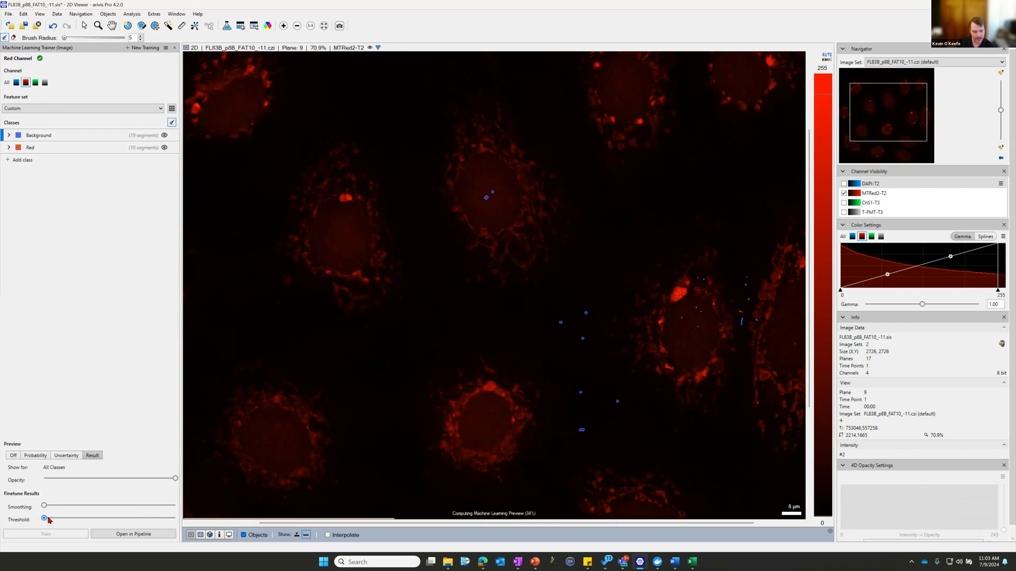
click(47, 521)
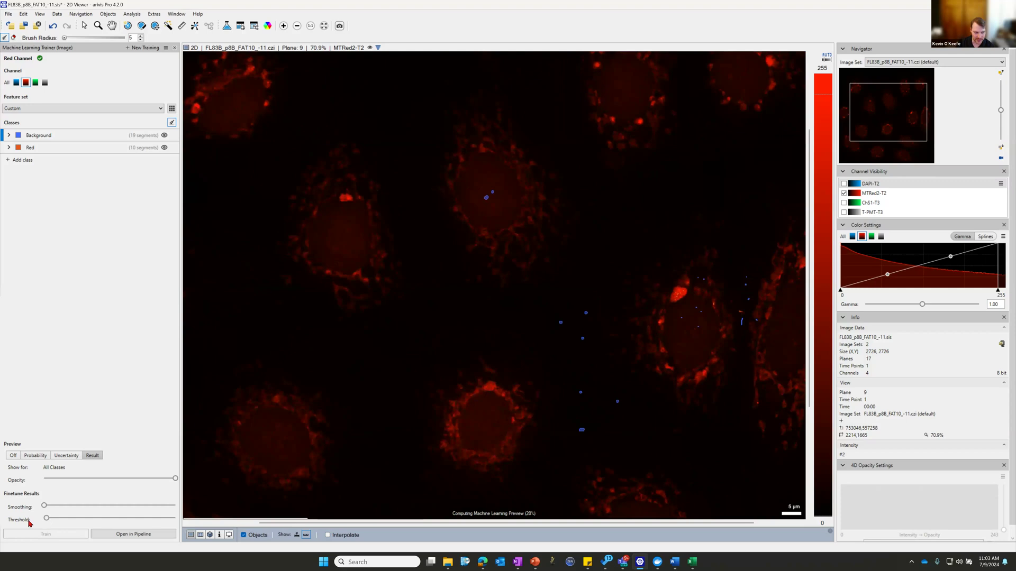
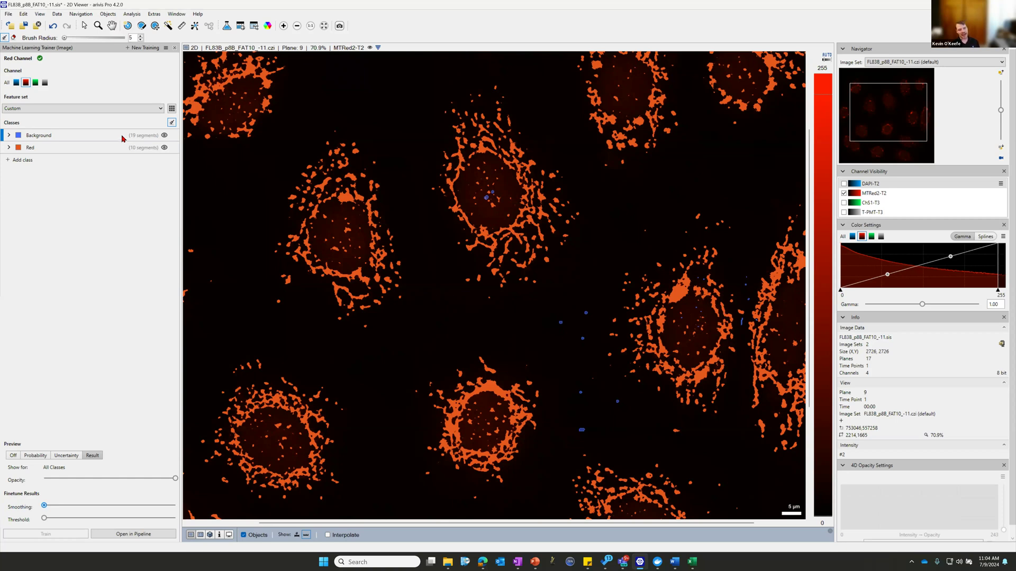
Step: Try slightly raised Threshold and Smoothing settings on a single isolated Red spot, and reset both to the minimum
scroll(565, 282, up, 10)
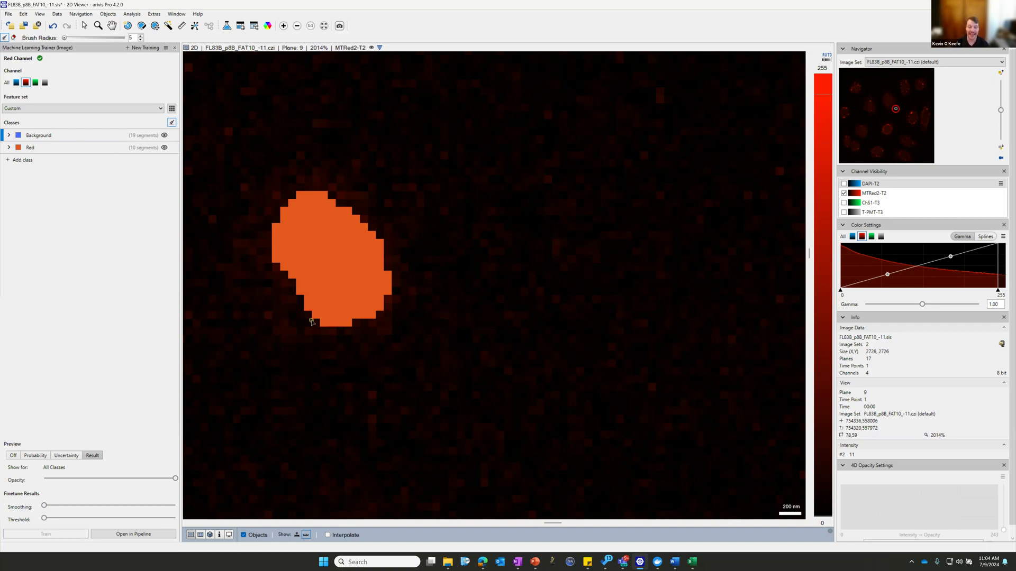
drag(44, 518, 75, 506)
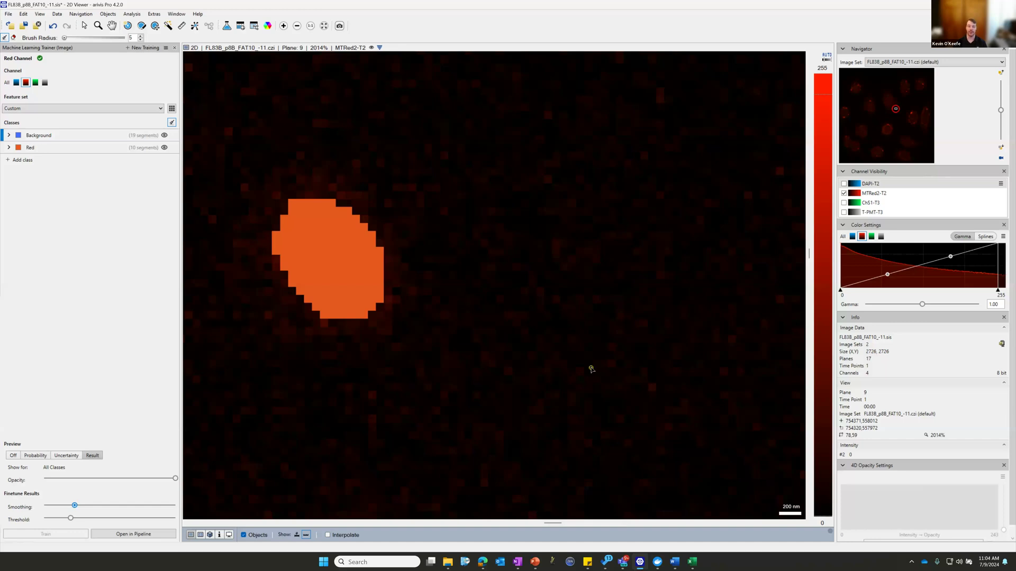
drag(75, 506, 14, 507)
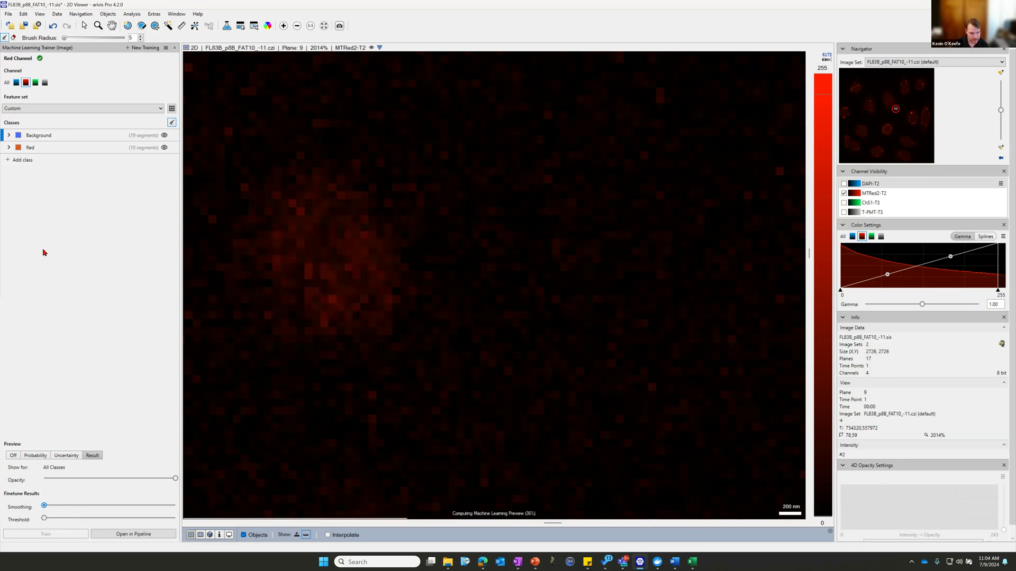
scroll(471, 320, down, 4)
scroll(453, 233, down, 5)
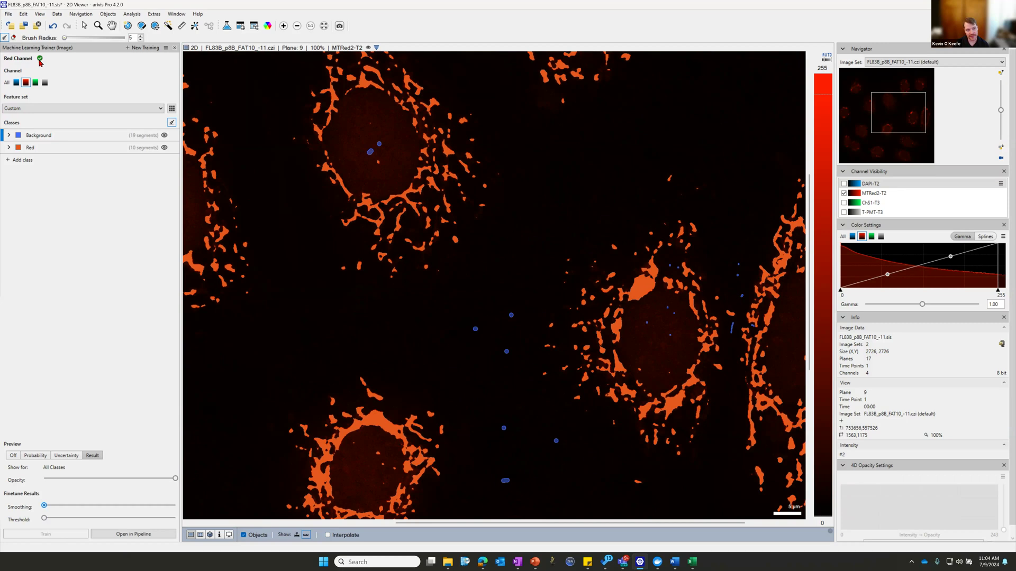
Step: Open the Deep Learning Trainer for images and list the objects tagged Machine Learning Trainer in the Objects table
mouse_move(40, 63)
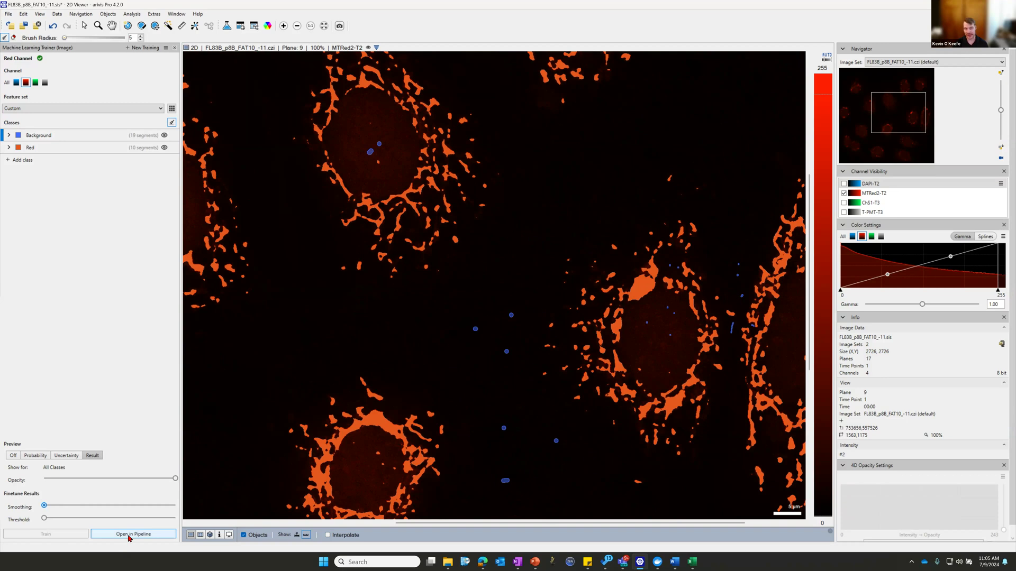
click(136, 16)
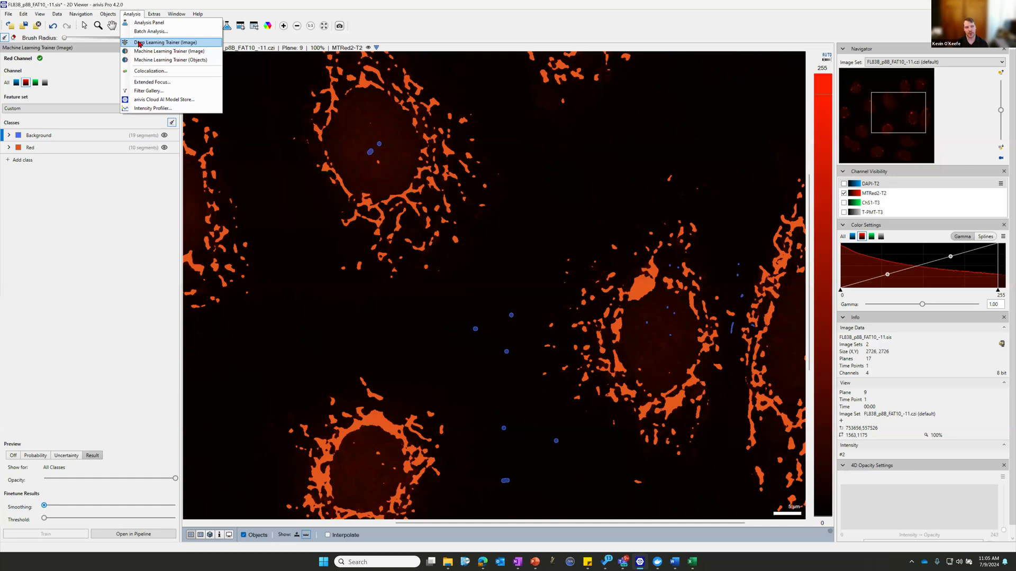
click(140, 43)
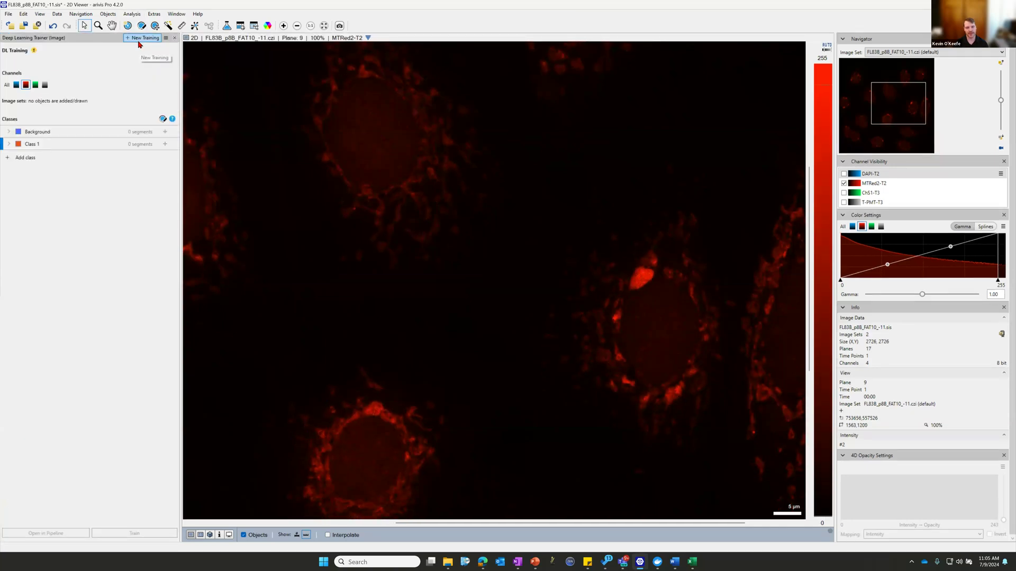
click(240, 25)
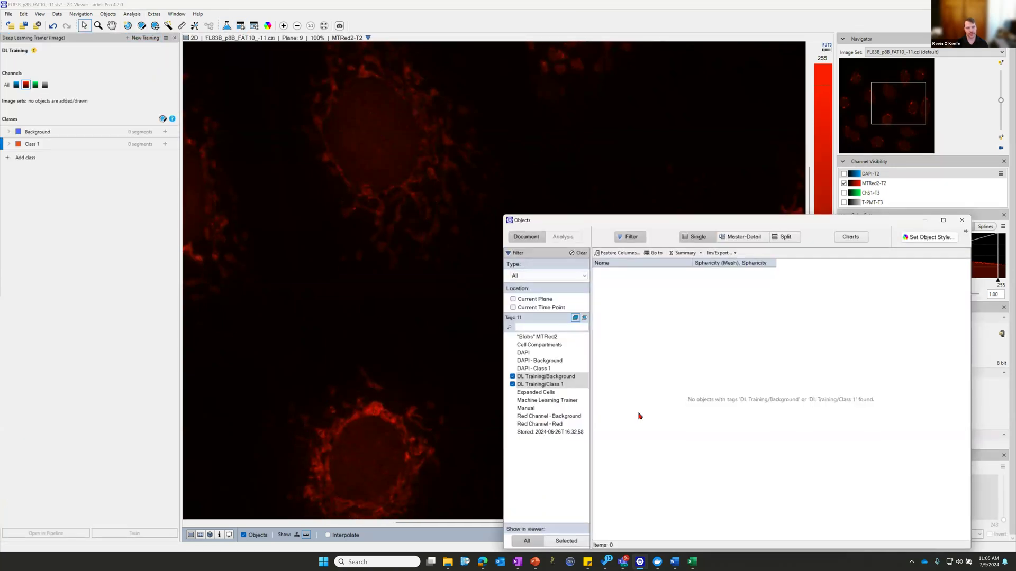
click(586, 462)
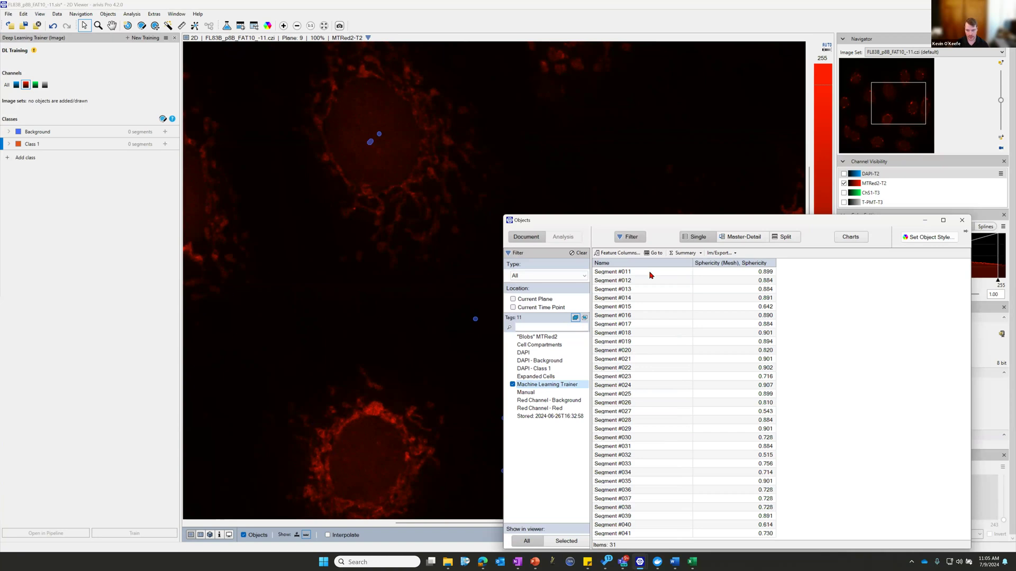
Step: Select Segment #019 among the Machine Learning Trainer objects and add it to the deep learning training's Background class
click(637, 275)
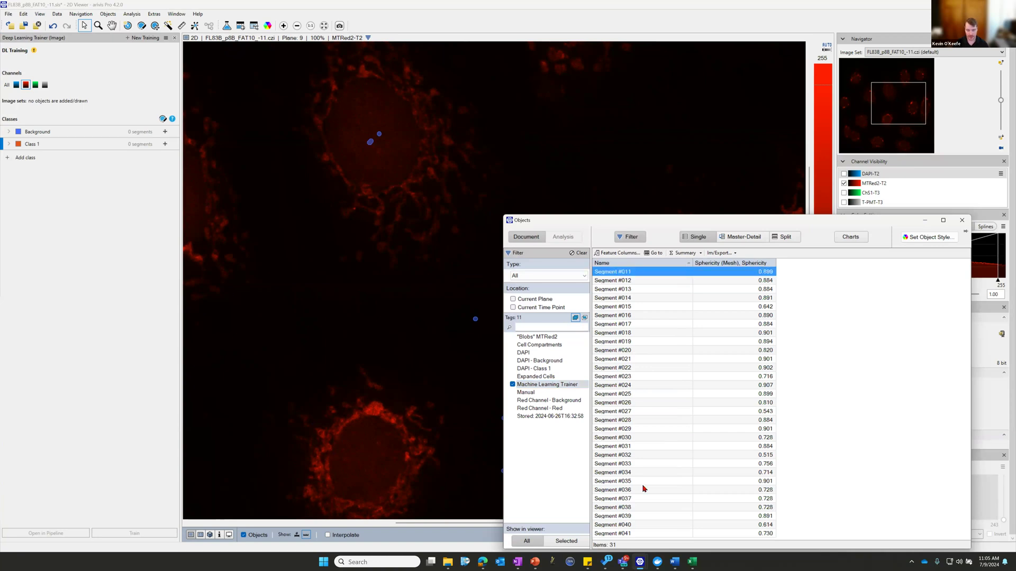
click(630, 536)
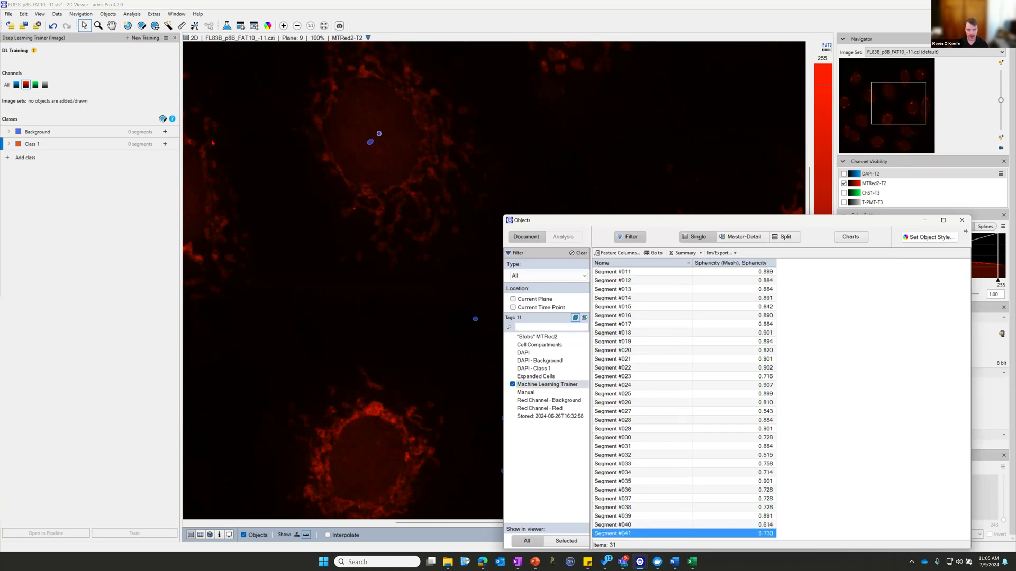
click(642, 277)
click(655, 342)
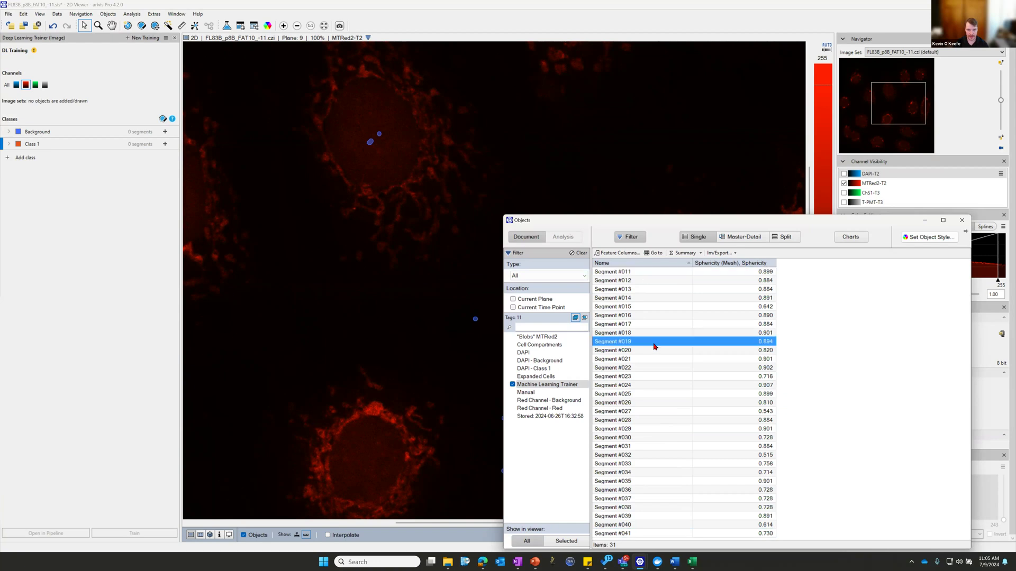
click(165, 132)
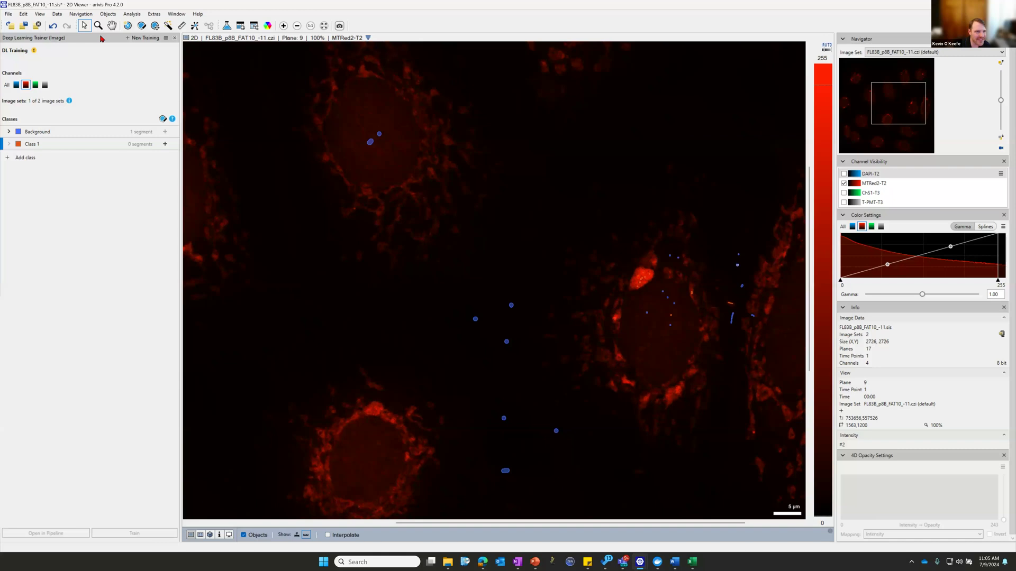
click(108, 14)
mouse_move(46, 16)
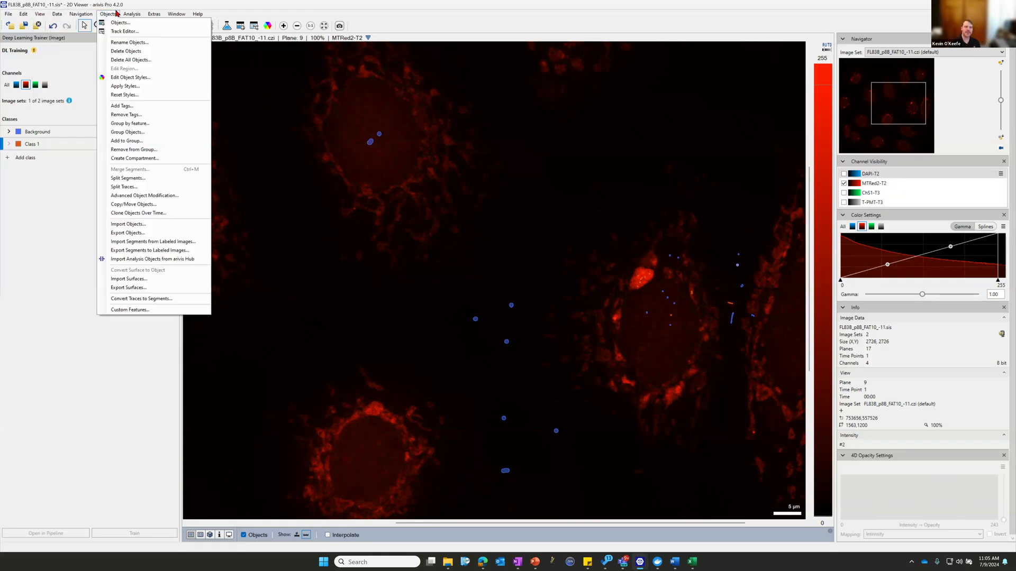
Step: Select Segments #012 to #018, #020, #023, #030, #036 and #037 in the Objects table and add them to the Background class
mouse_move(128, 16)
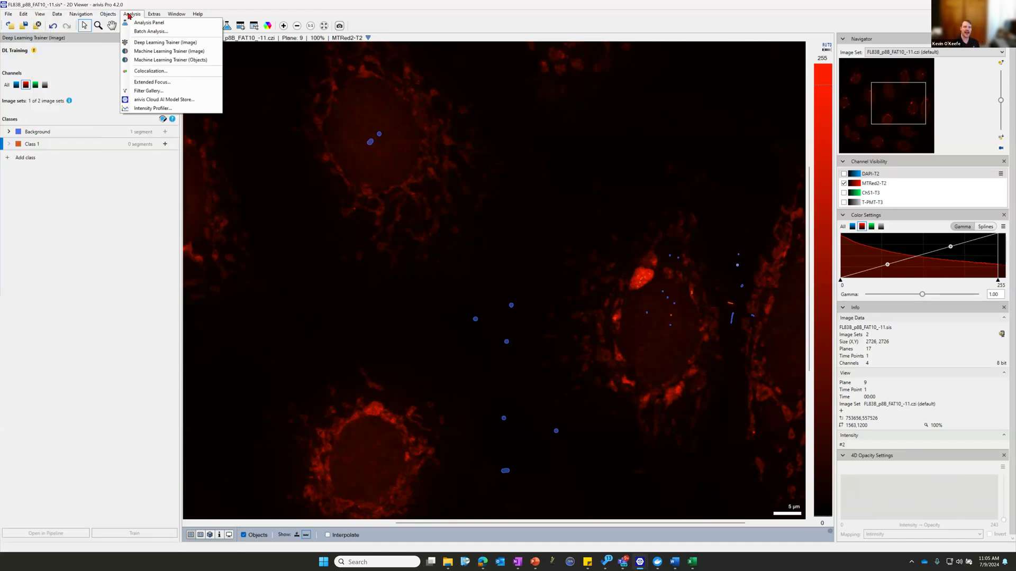
click(175, 46)
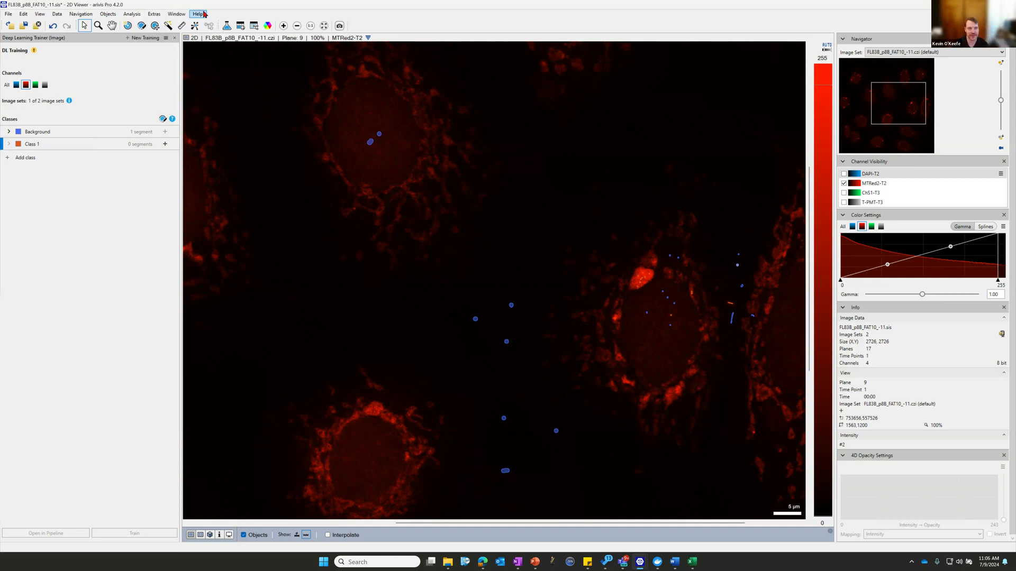
click(240, 25)
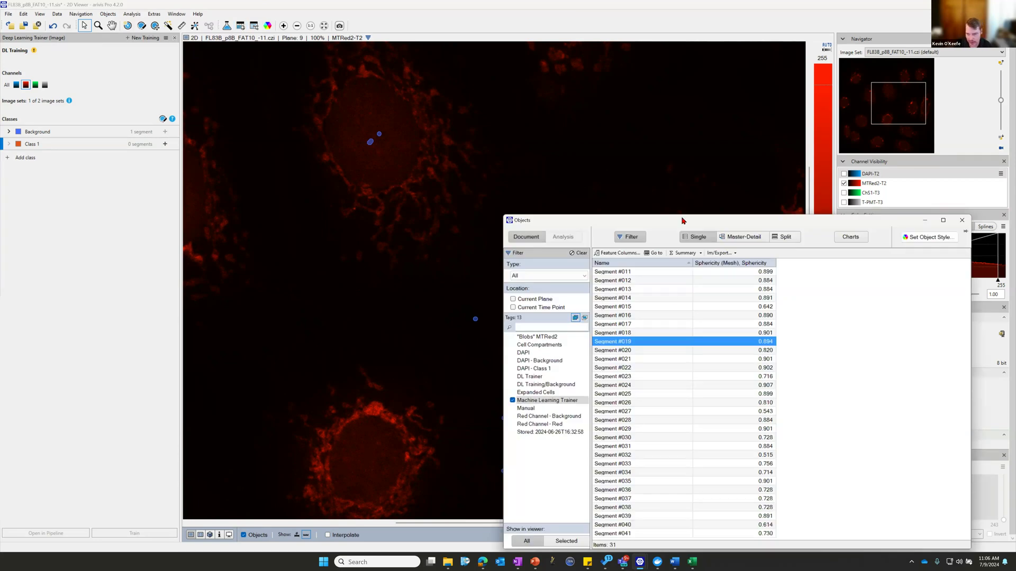
drag(683, 217, 727, 91)
click(697, 146)
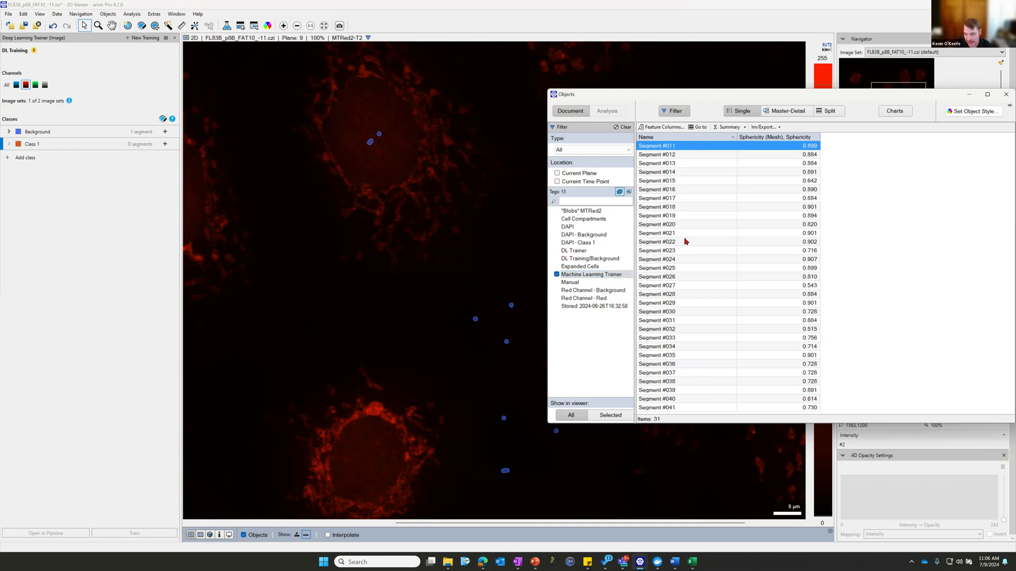
drag(684, 159, 672, 208)
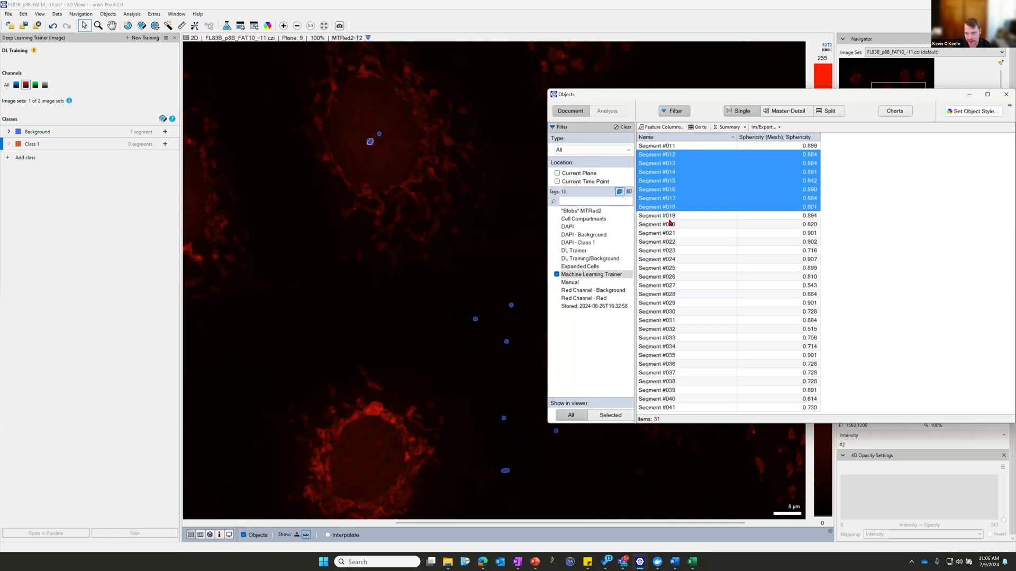
ctrl+click(670, 224)
ctrl+click(682, 251)
ctrl+click(695, 312)
ctrl+click(692, 364)
ctrl+click(693, 373)
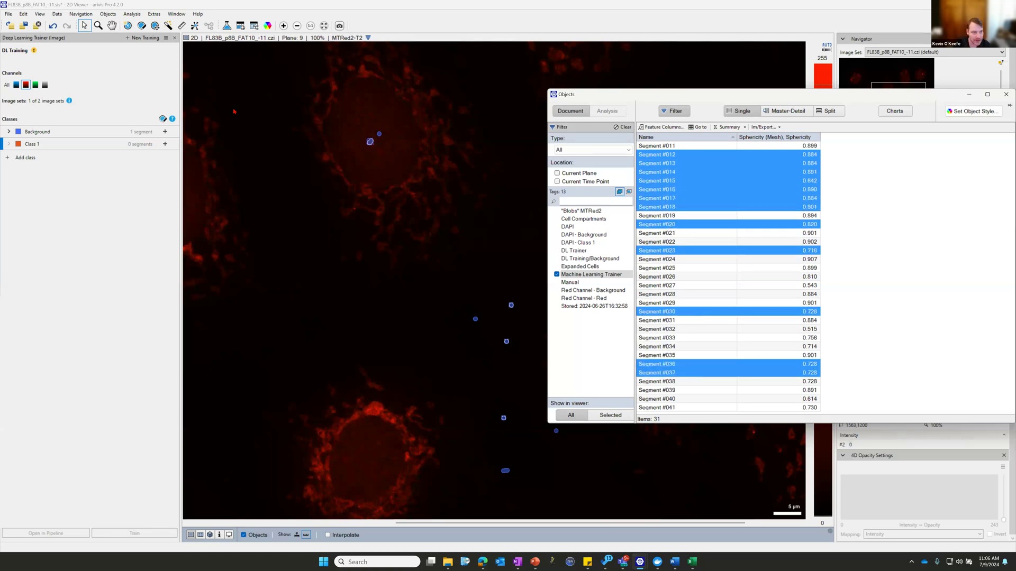
click(165, 132)
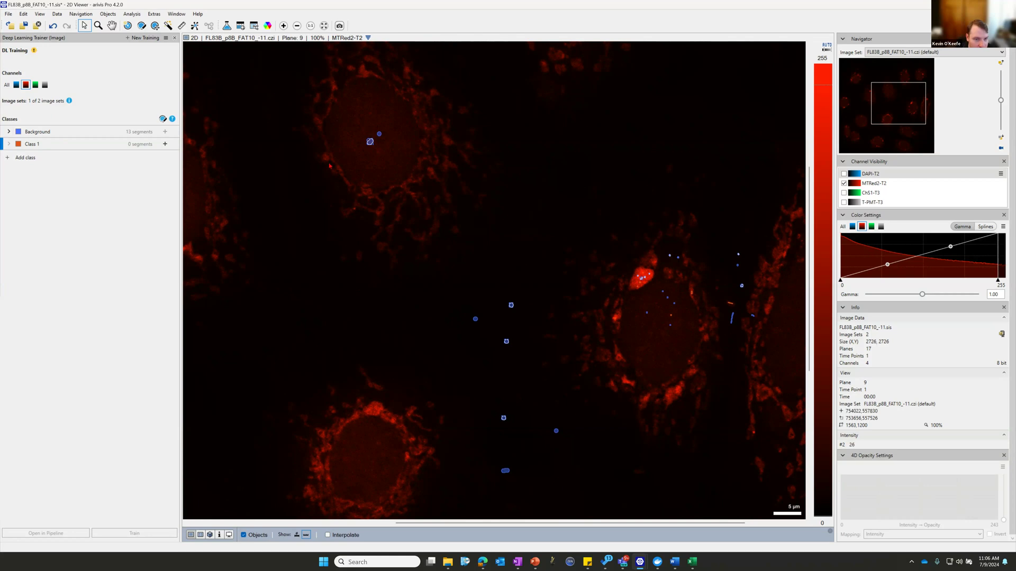
Step: Paint four Class 1 marks between and beside the cells with a brush radius of 10
click(162, 118)
click(72, 163)
click(321, 187)
click(423, 385)
click(578, 259)
click(501, 161)
click(461, 191)
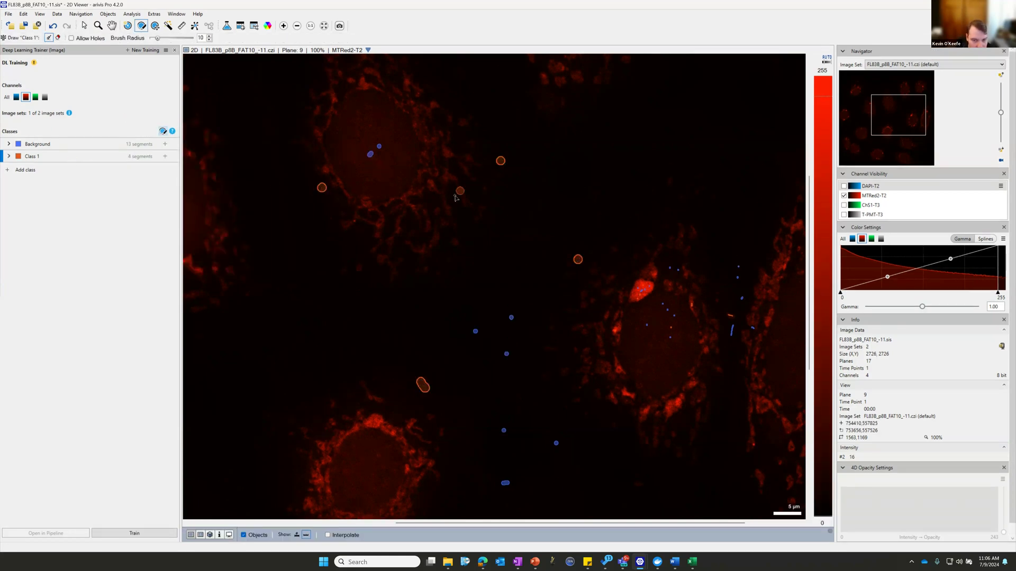
Step: Try to run the deep learning training using only planes which include background objects
click(127, 534)
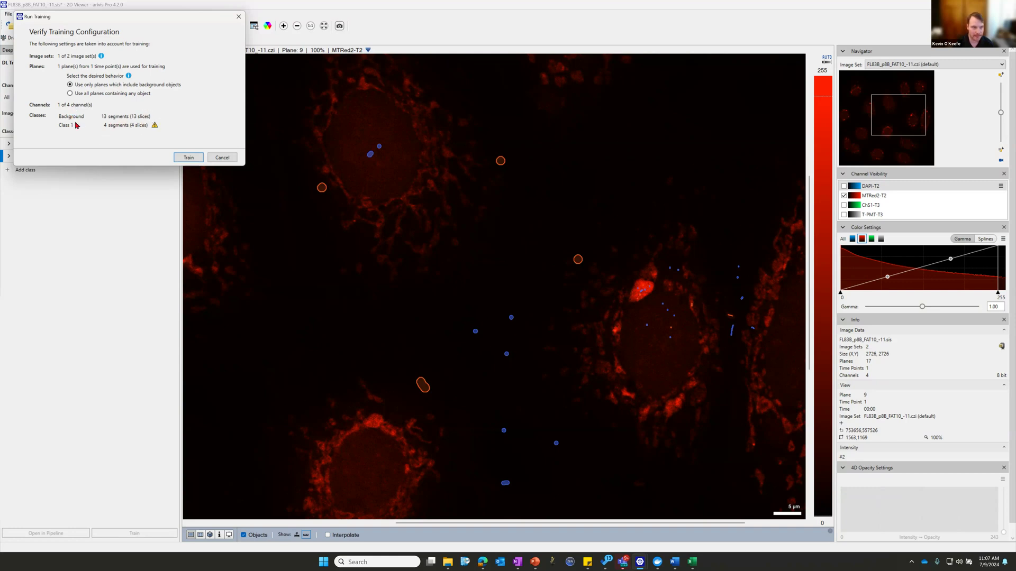
drag(80, 18, 244, 31)
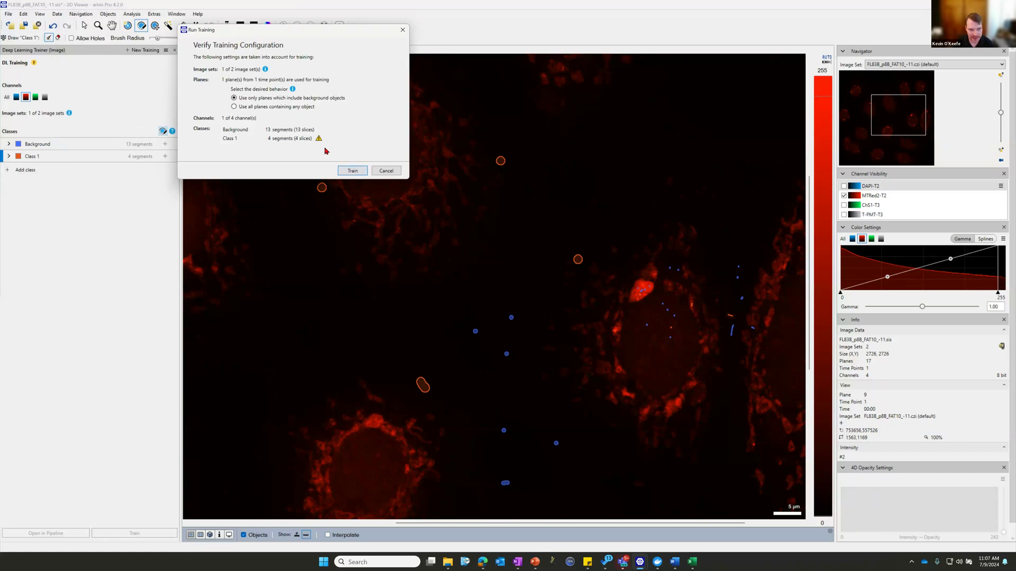
mouse_move(319, 143)
click(352, 171)
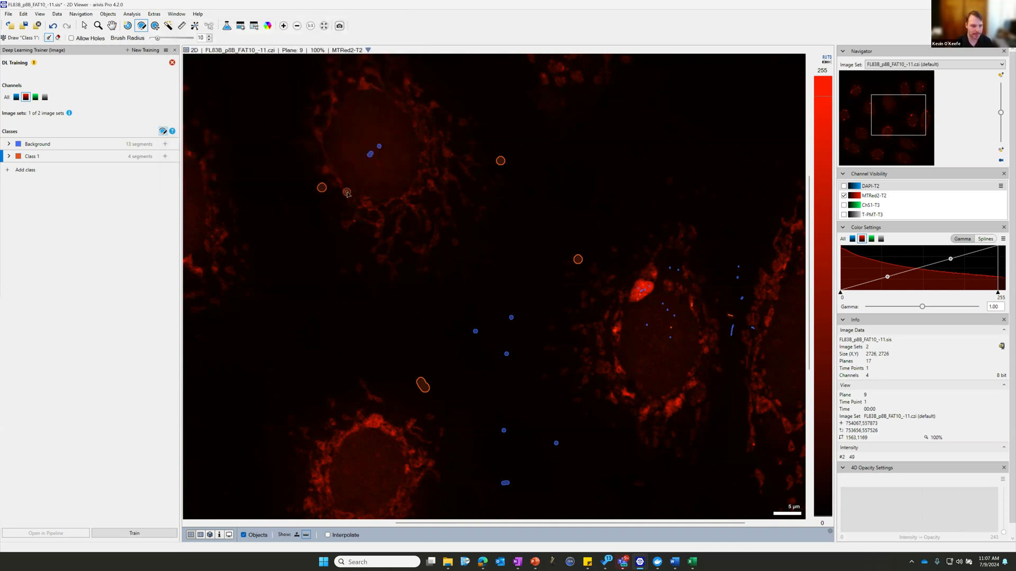
Step: Retry the deep learning training twice, first with all planes containing any object and then with only planes which include background objects
click(135, 534)
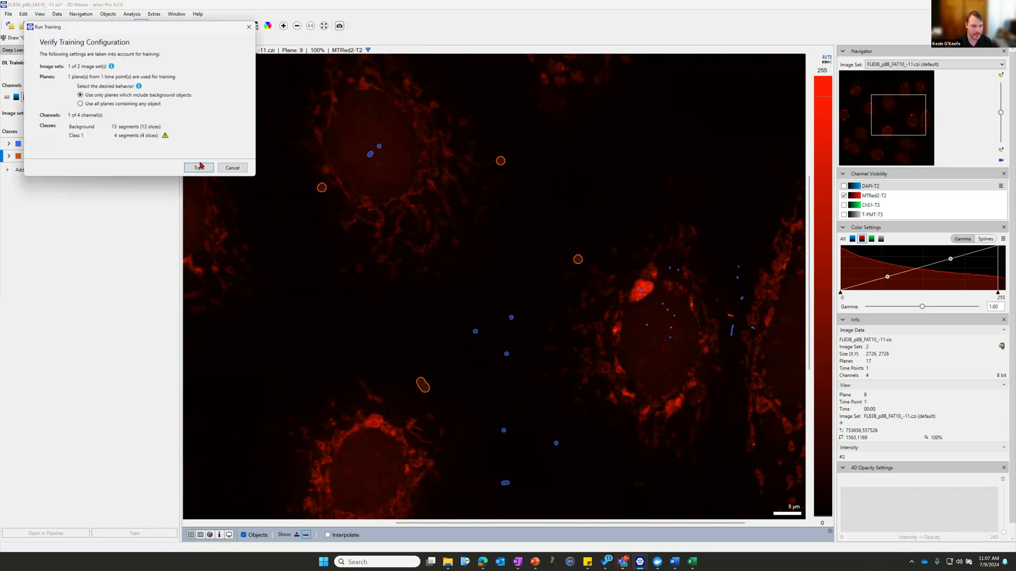
click(117, 104)
click(199, 169)
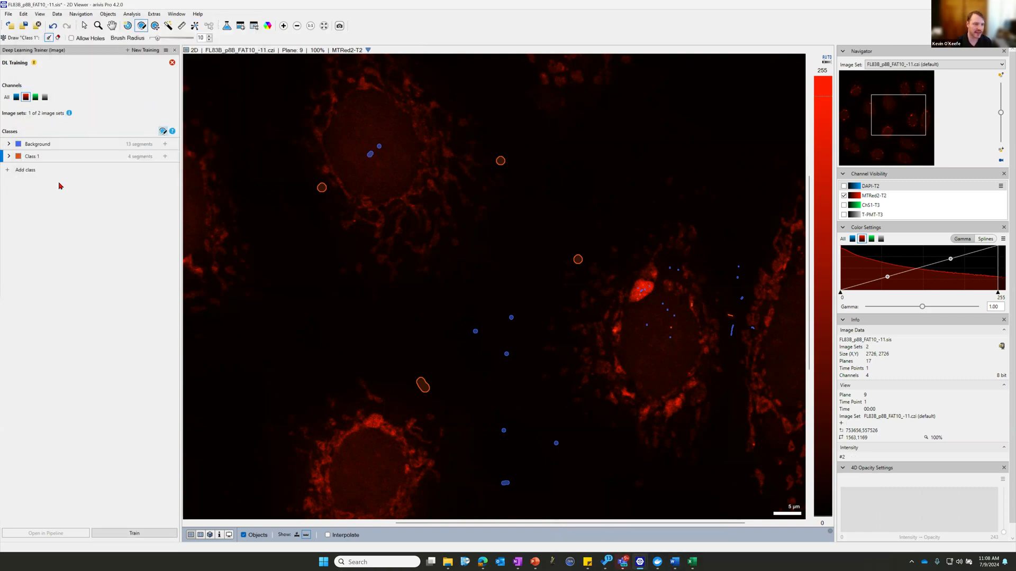
click(134, 533)
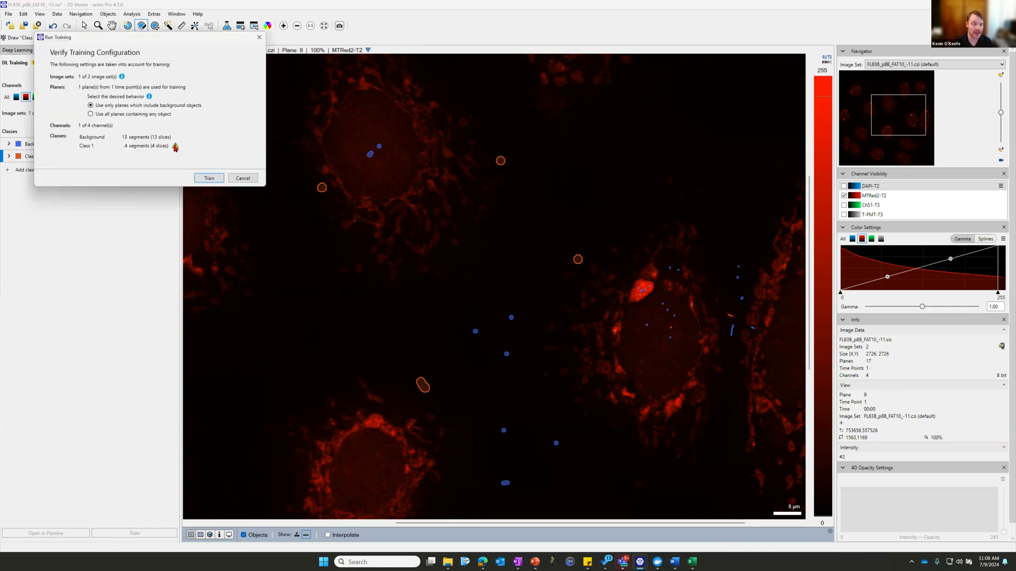
click(209, 178)
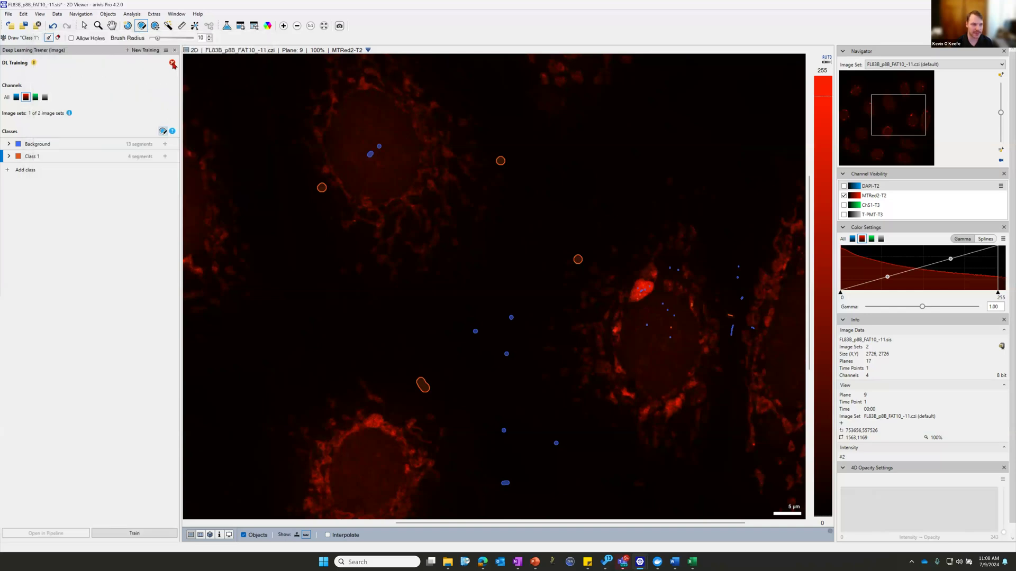
mouse_move(173, 65)
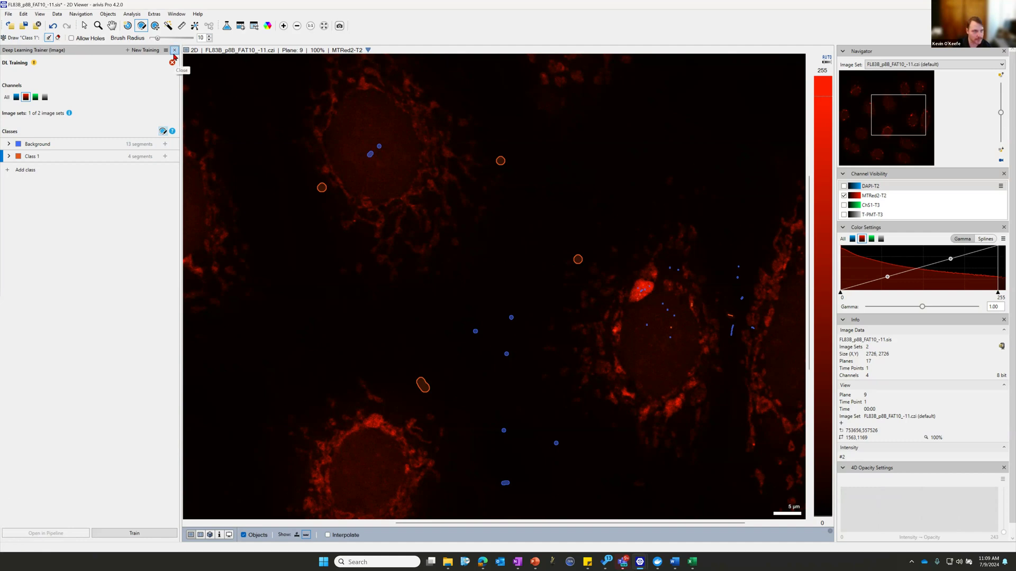
Step: Set the brush radius to 50 and paint a large Class 1 area across the middle of the image and the adjacent cell
drag(160, 39, 193, 38)
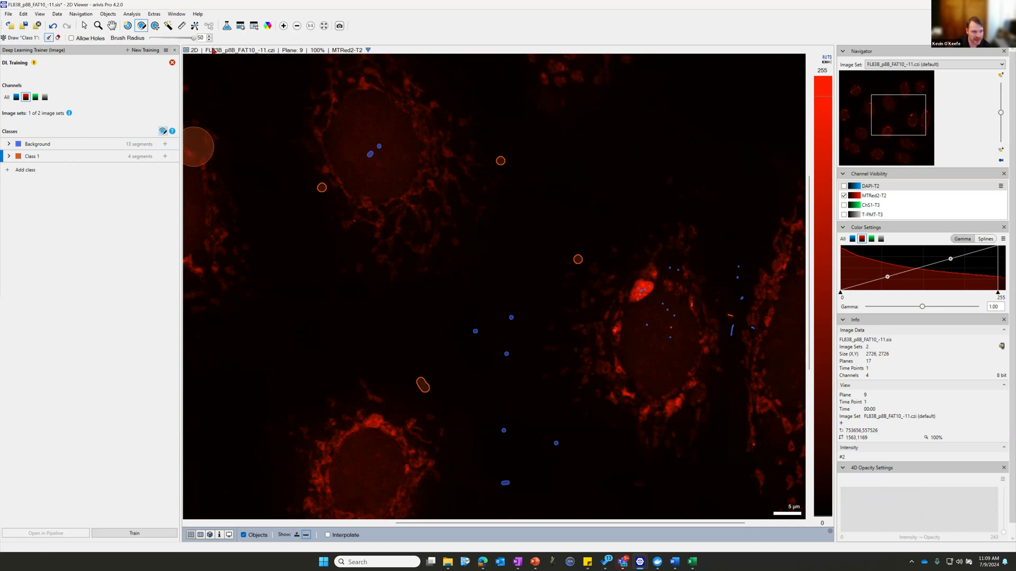
drag(481, 153, 668, 344)
drag(705, 301, 511, 156)
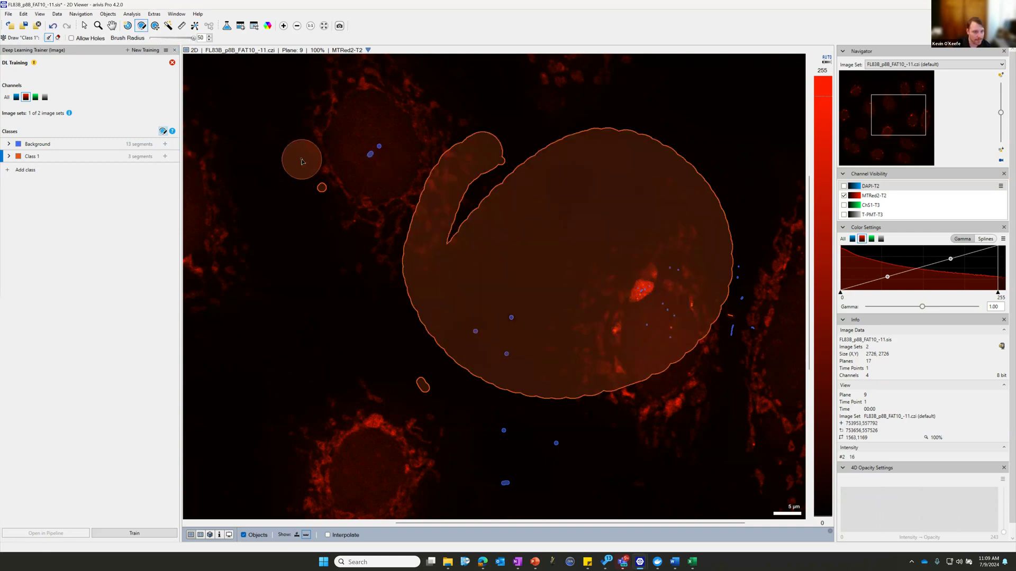
Step: Try a Class 1 brush stroke that extends past the image's edge at a very low zoom, and undo it
scroll(318, 180, up, 15)
scroll(417, 325, down, 20)
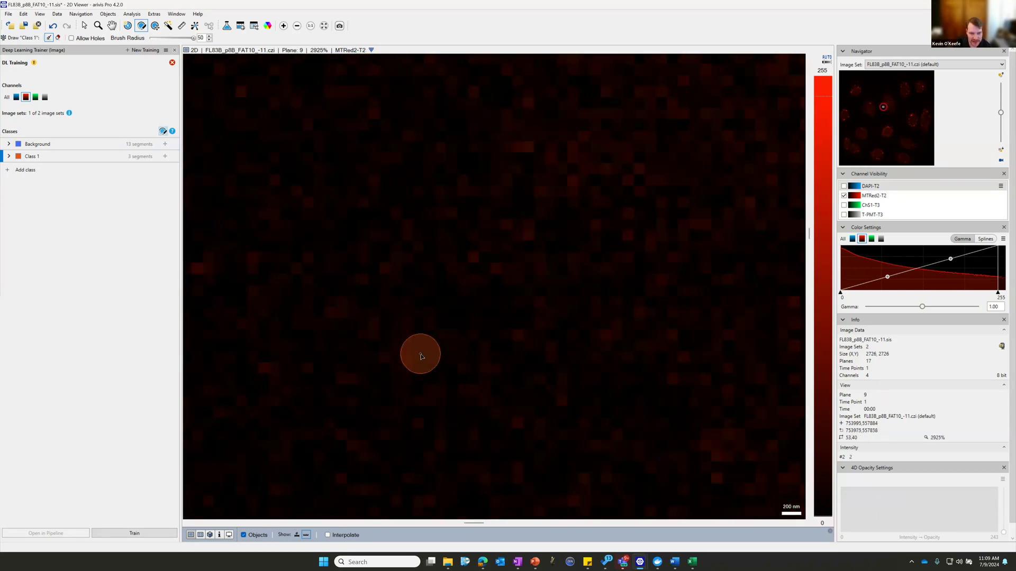
scroll(407, 333, down, 8)
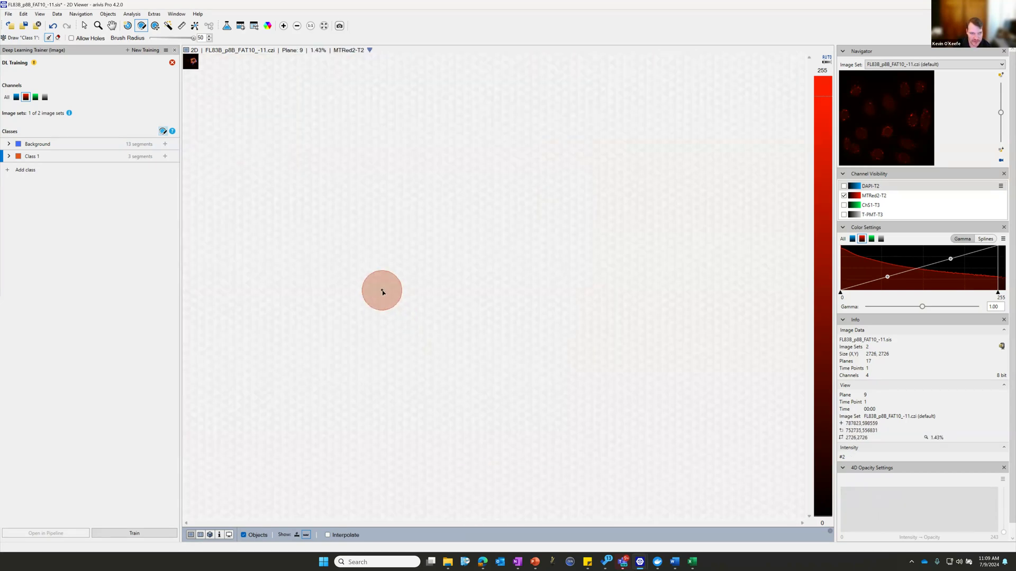
scroll(382, 292, up, 11)
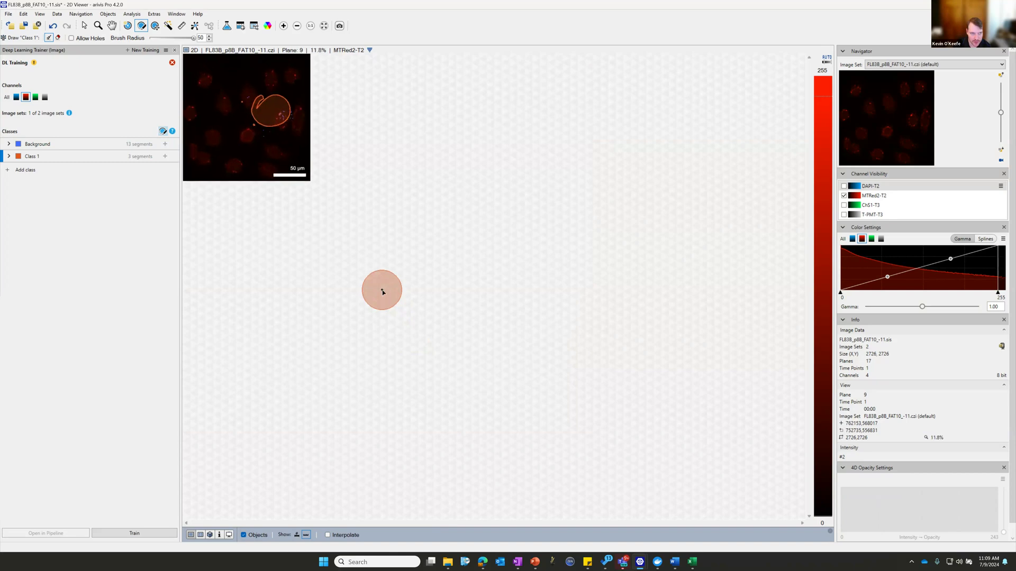
scroll(381, 291, up, 5)
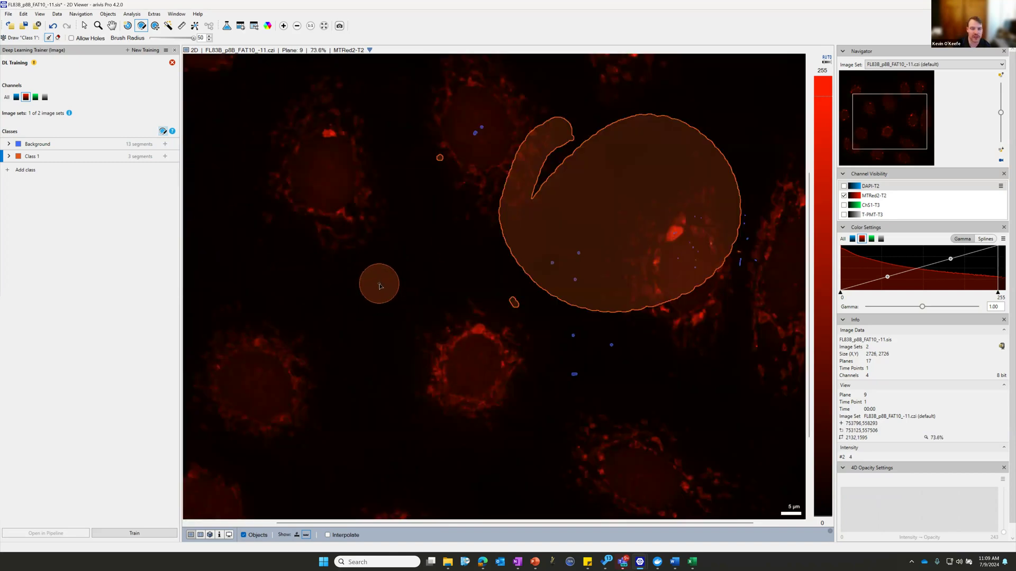
scroll(495, 210, down, 15)
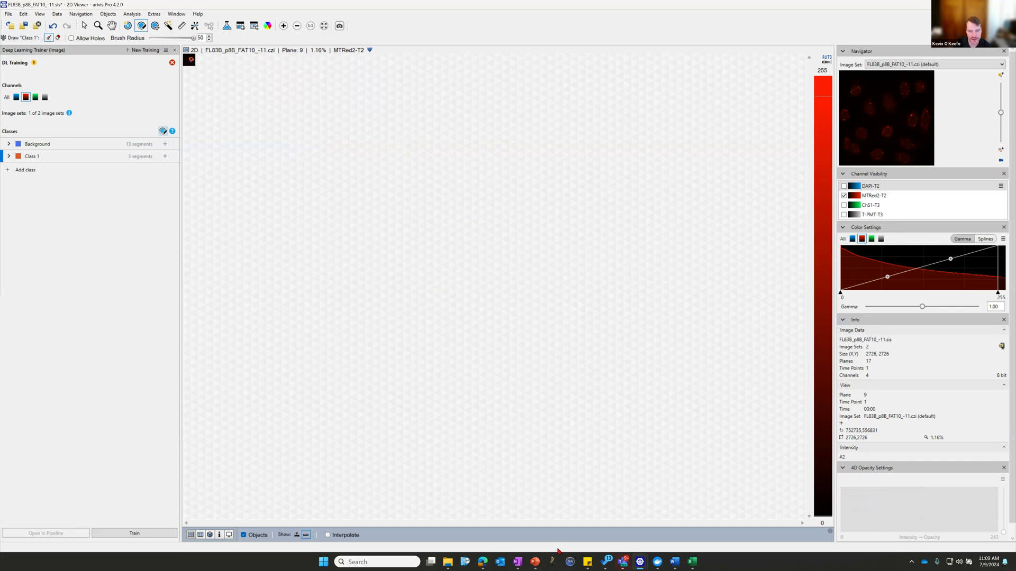
scroll(294, 150, up, 3)
drag(212, 71, 234, 105)
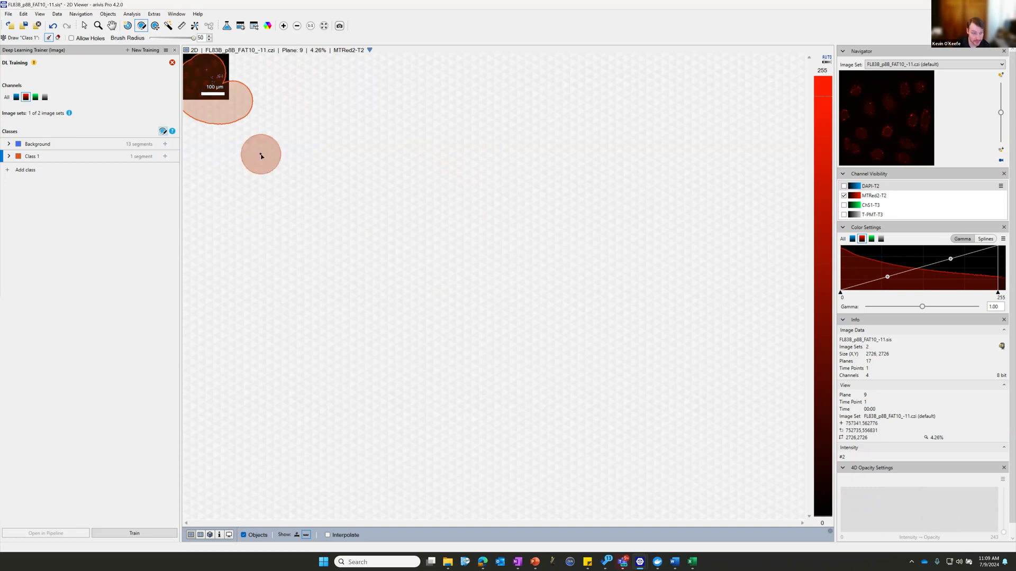
key(ctrl+z)
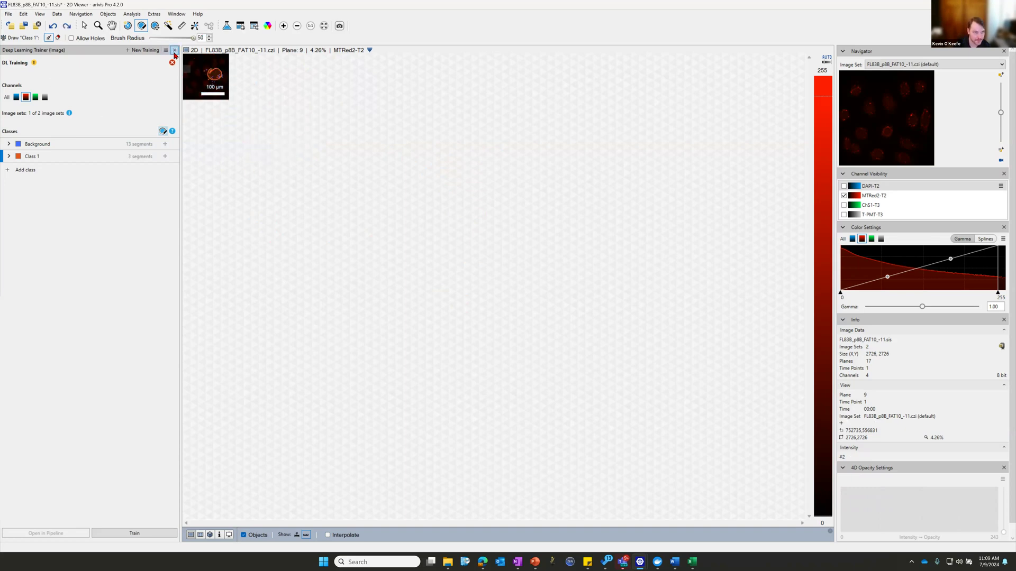
Step: Close the trainer and delete all objects tagged DL Trainer, DL Training/Background, DL Training/Class 1 or Machine Learning Trainer, discarding any stray brush mark
click(174, 51)
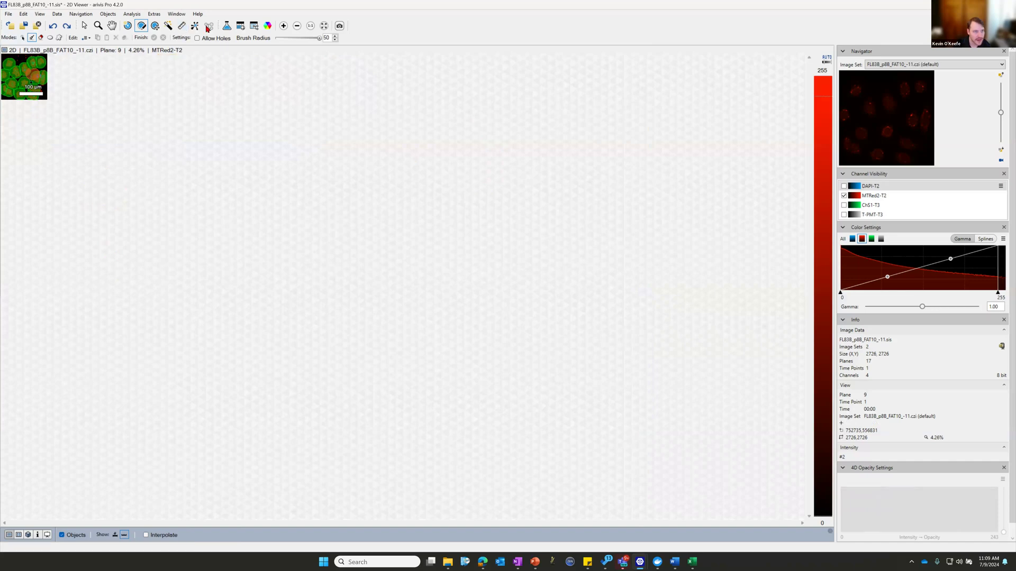
click(240, 26)
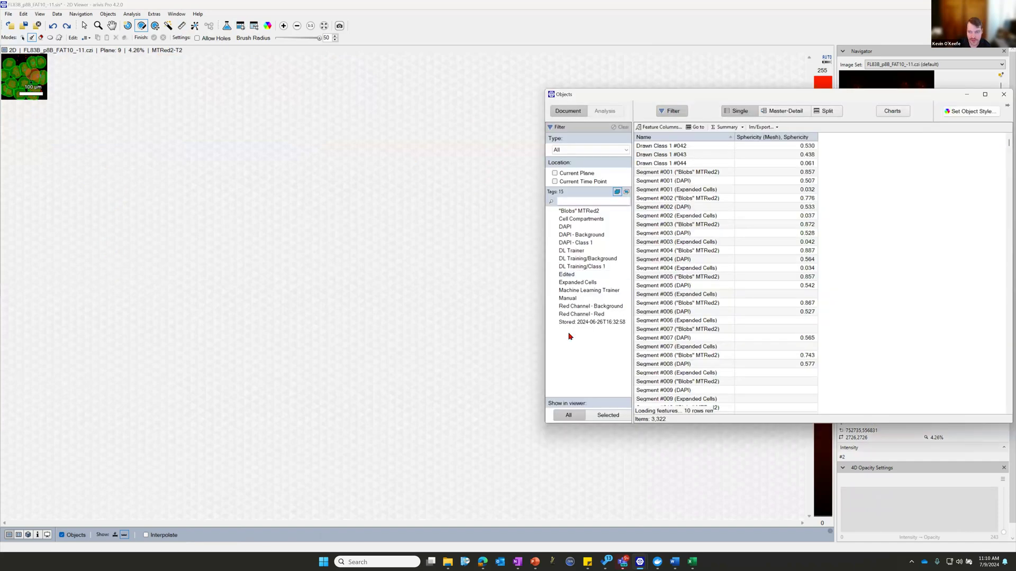
click(554, 252)
click(555, 258)
click(555, 289)
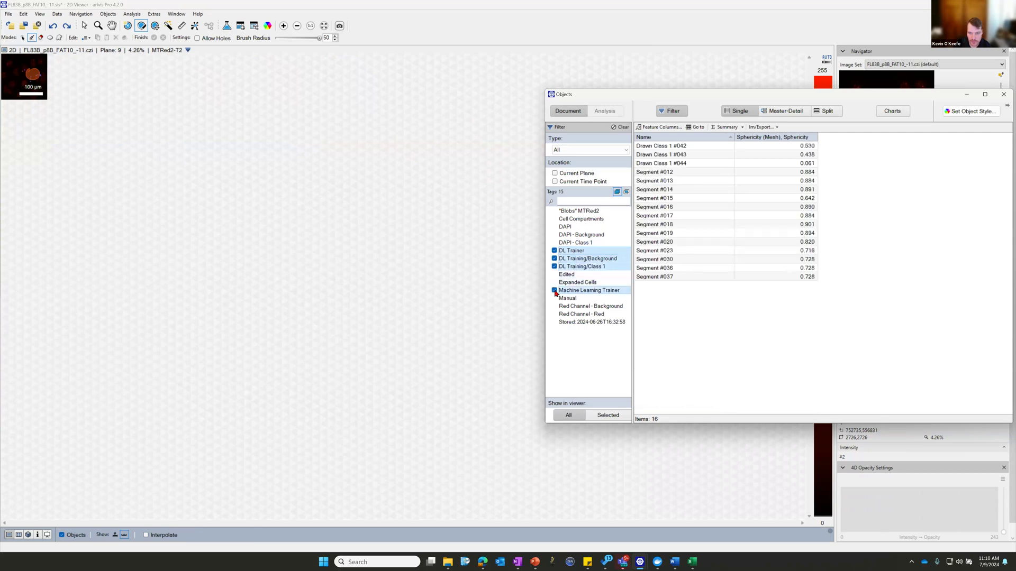
scroll(732, 261, down, 1)
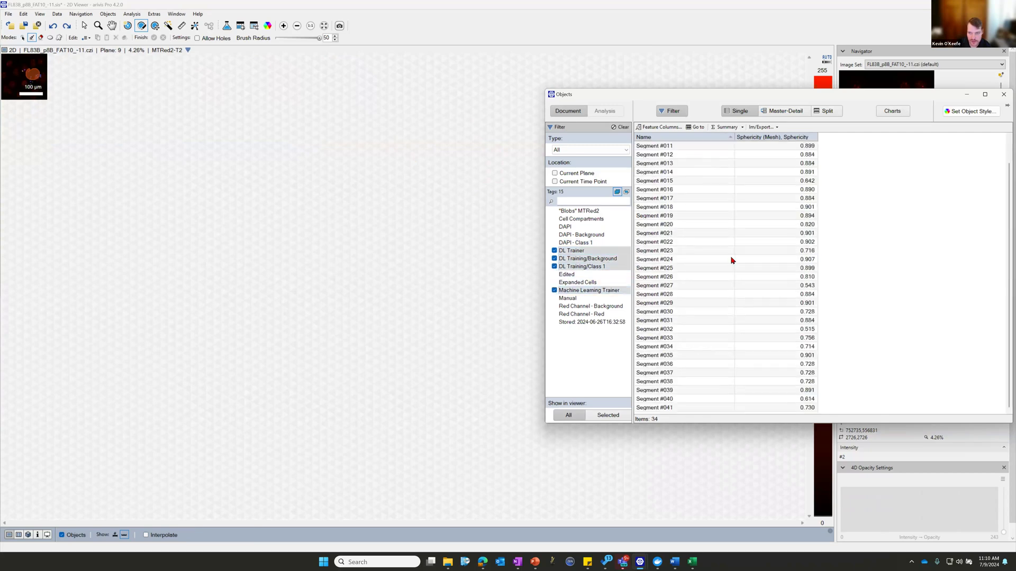
key(ctrl+a)
right_click(684, 410)
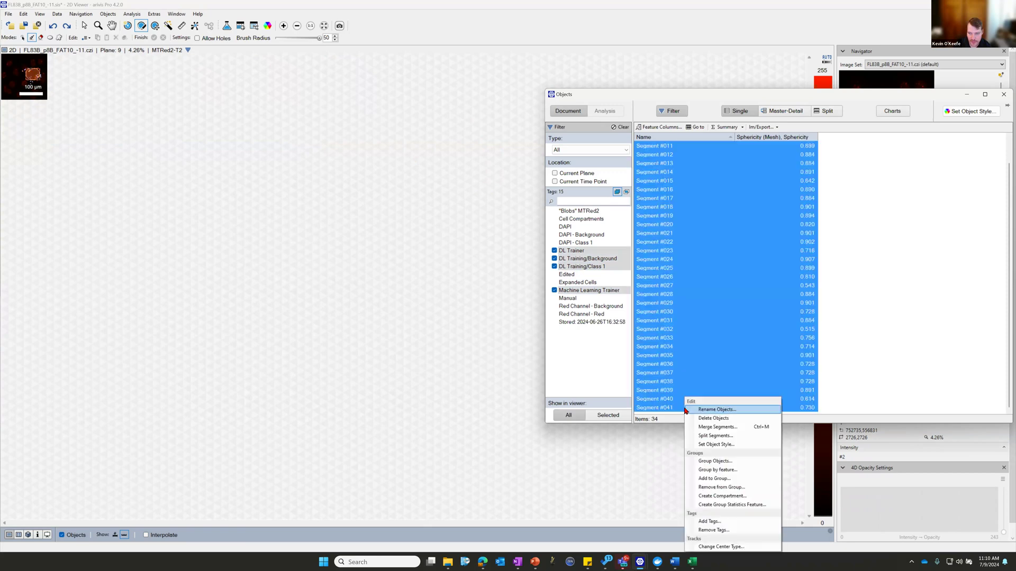
click(716, 411)
click(451, 329)
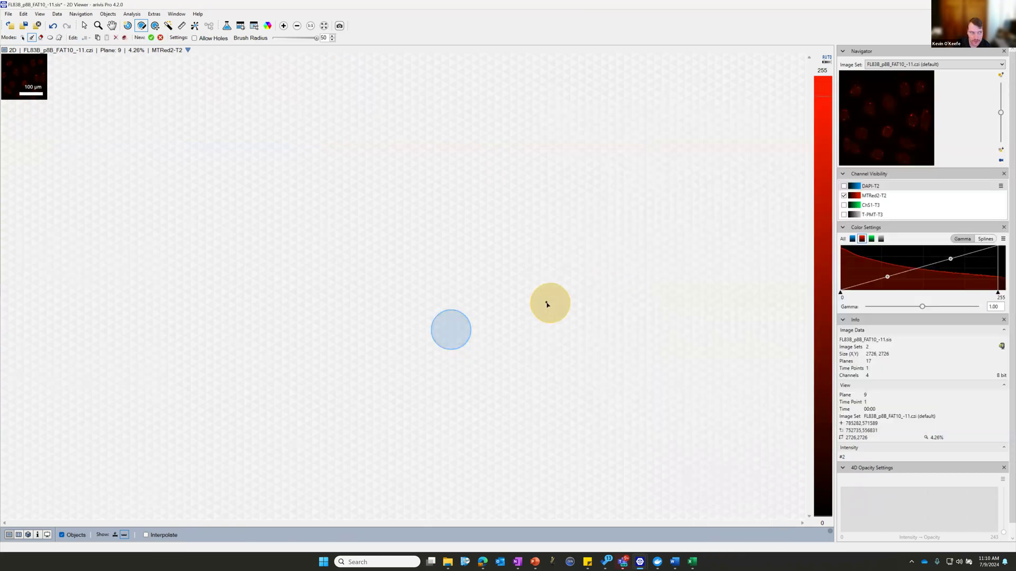
click(160, 37)
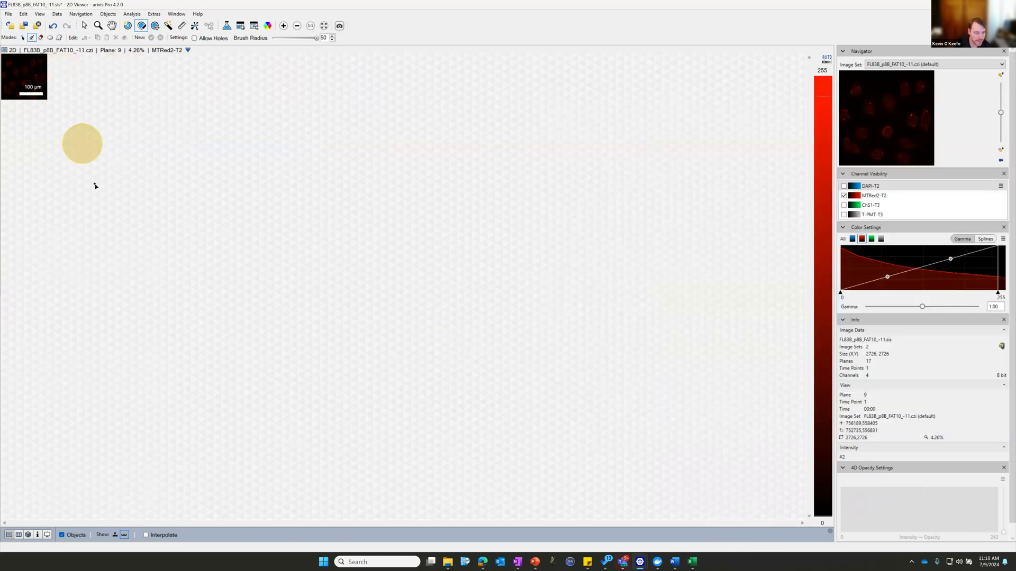
Step: Look up the list of built-in manuals, getting started guides and sample pipeline instructions
click(241, 26)
click(132, 14)
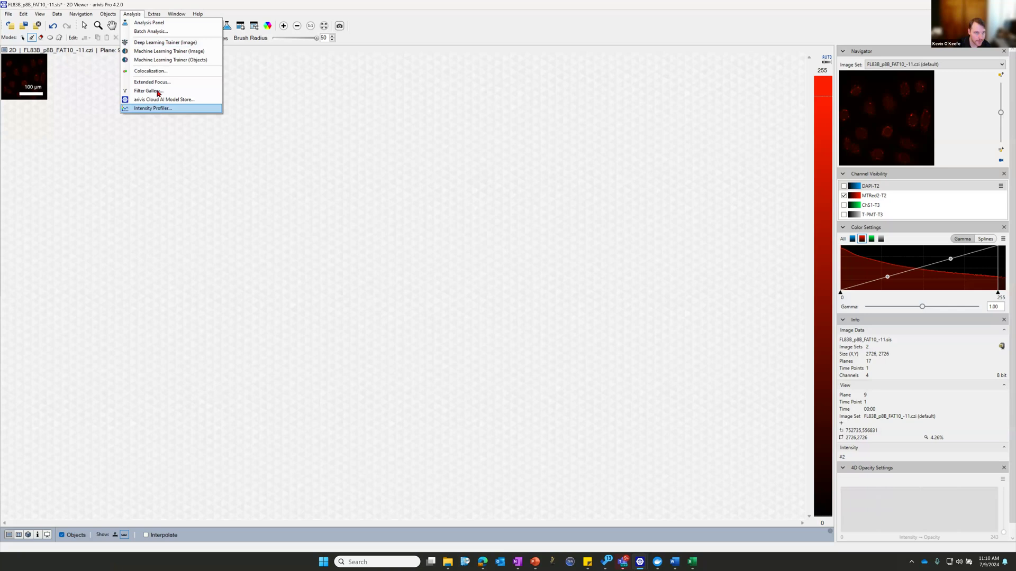
click(154, 15)
click(157, 15)
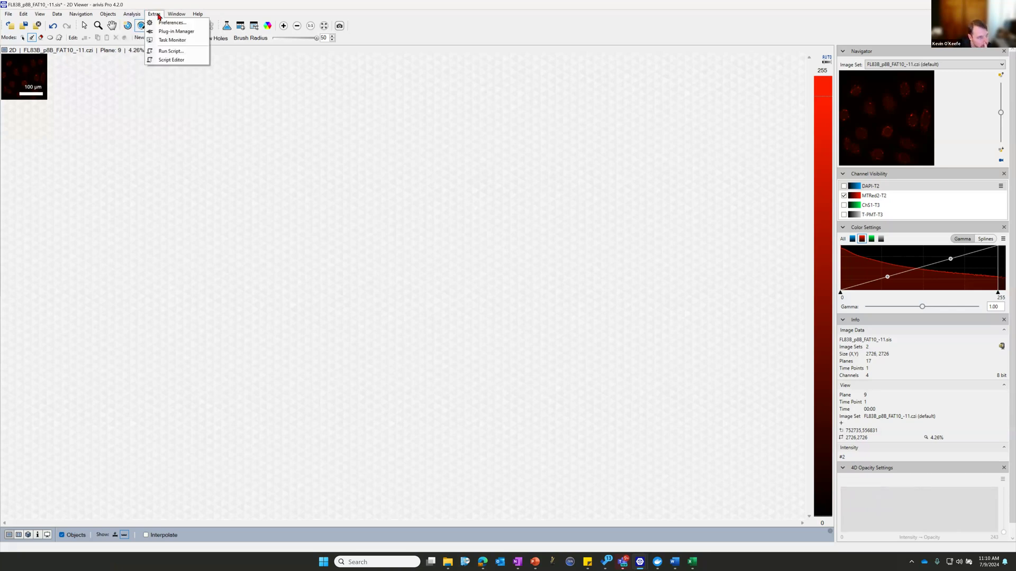
click(199, 14)
click(206, 15)
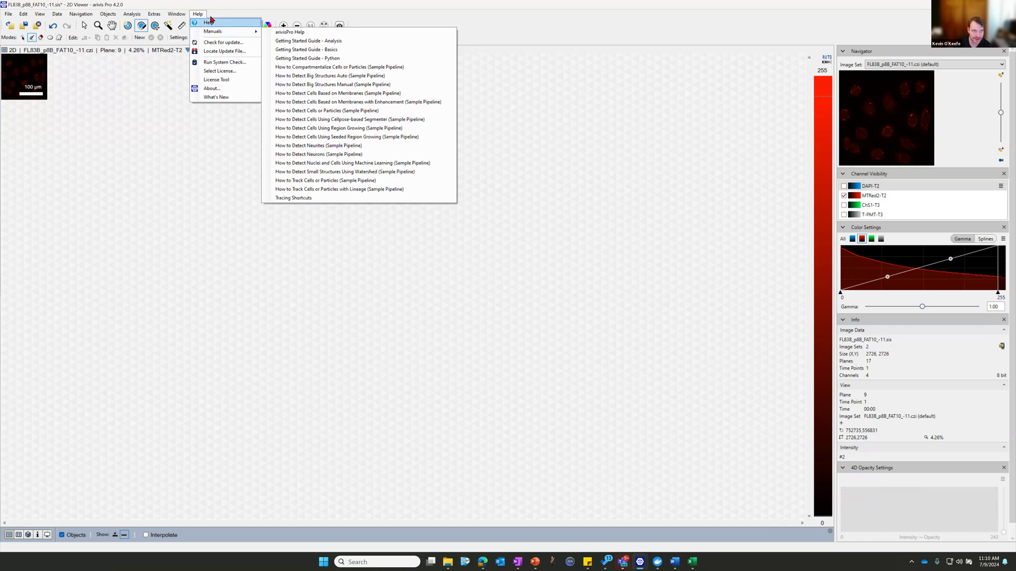
Step: Search the built-in help for "Deep learning" and open the Deep Learning Trainer (Image) page
click(214, 25)
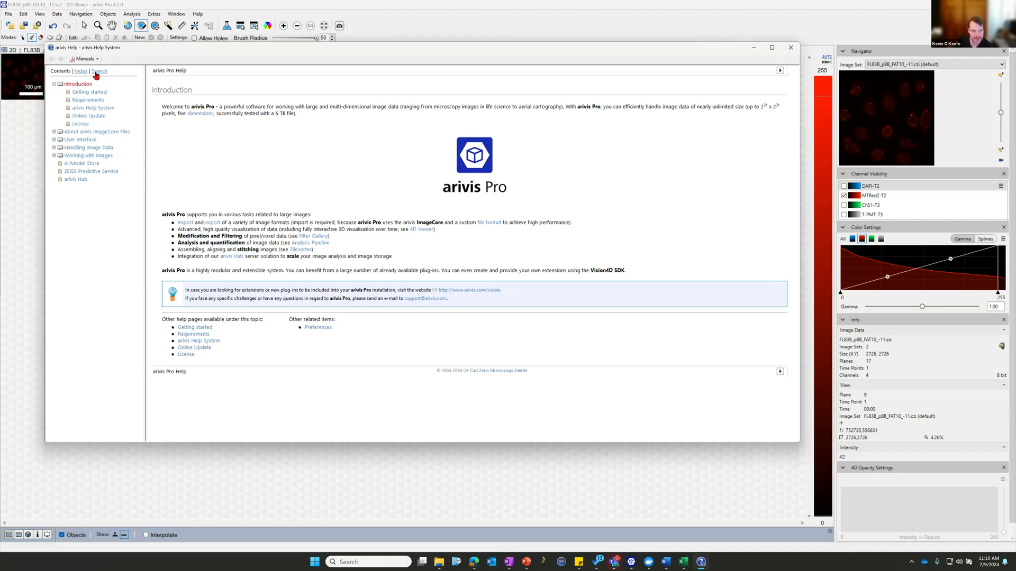
click(98, 72)
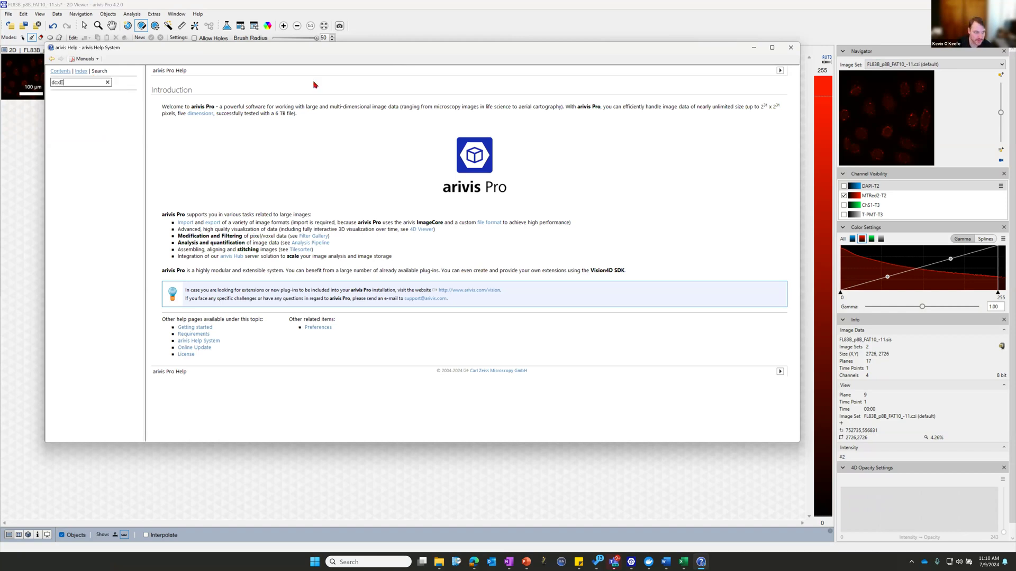
text(Deep learning)
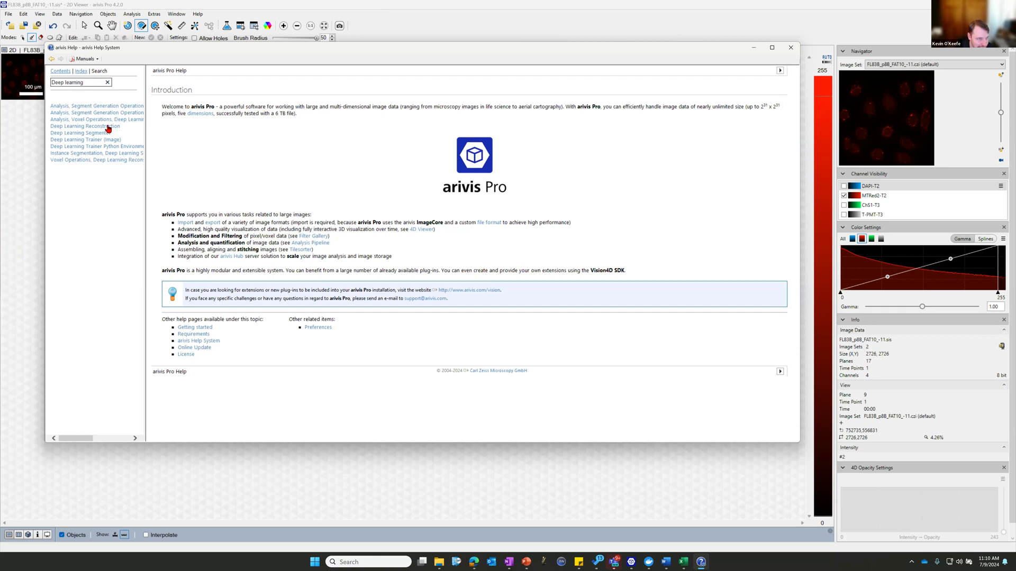
click(73, 141)
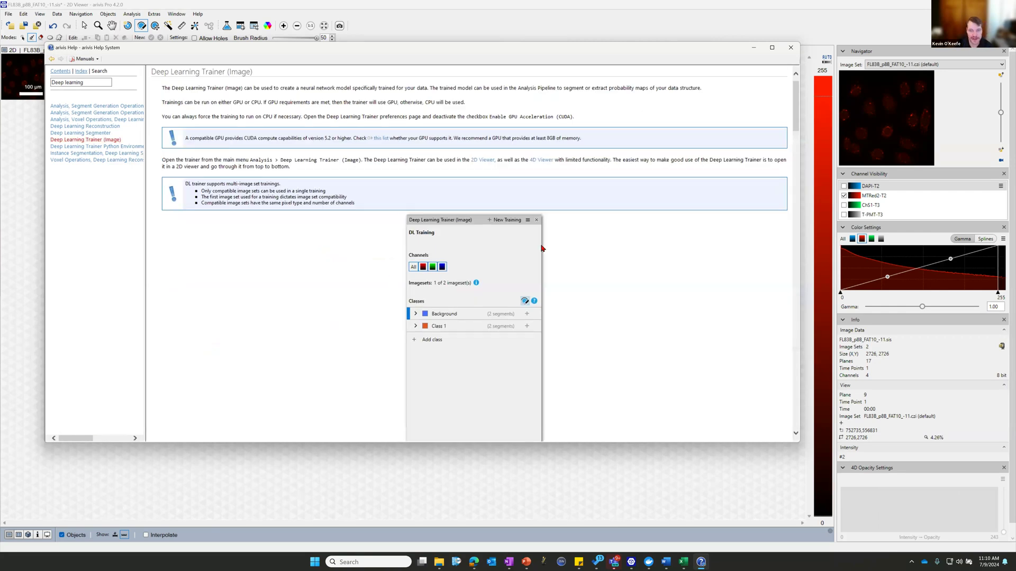
Step: Review the Deep Learning Trainer help on the panel menu, classes, drawing and adding objects, verifying the training configuration, and training progress
scroll(259, 204, down, 5)
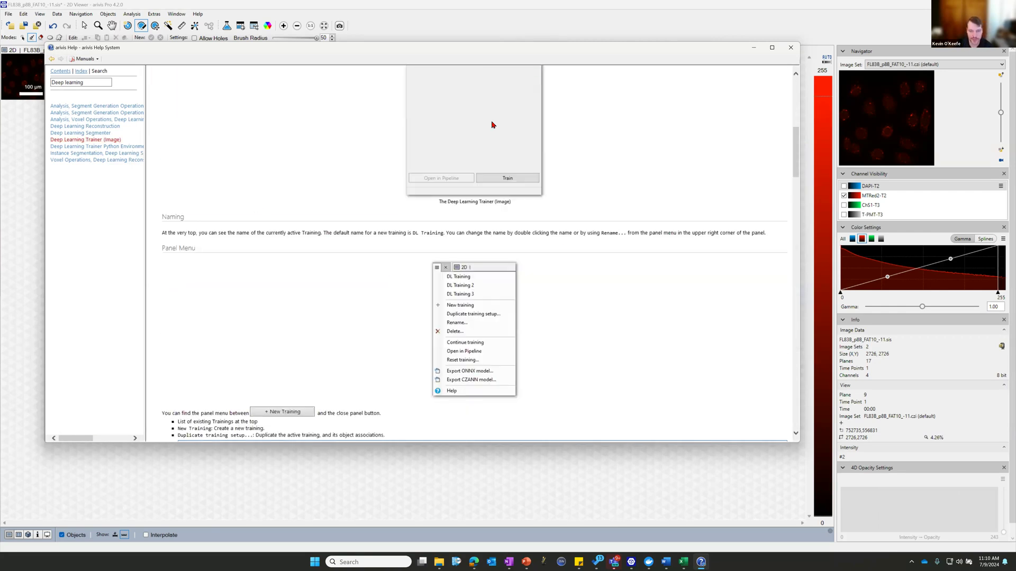
scroll(483, 141, down, 3)
scroll(482, 140, down, 6)
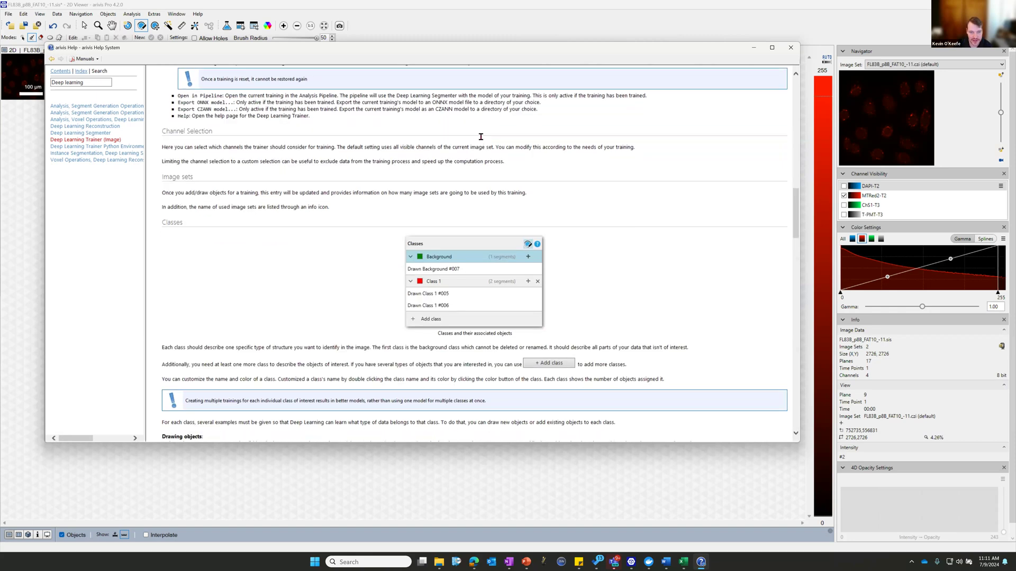
scroll(307, 228, up, 1)
scroll(335, 242, up, 1)
scroll(223, 402, down, 1)
scroll(188, 403, down, 1)
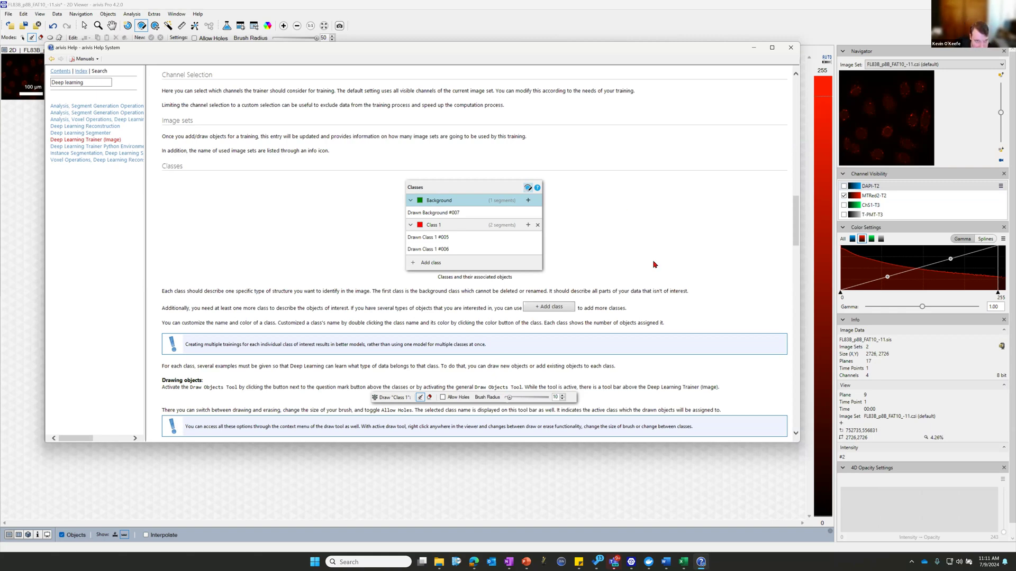
scroll(655, 264, down, 1)
scroll(655, 265, down, 7)
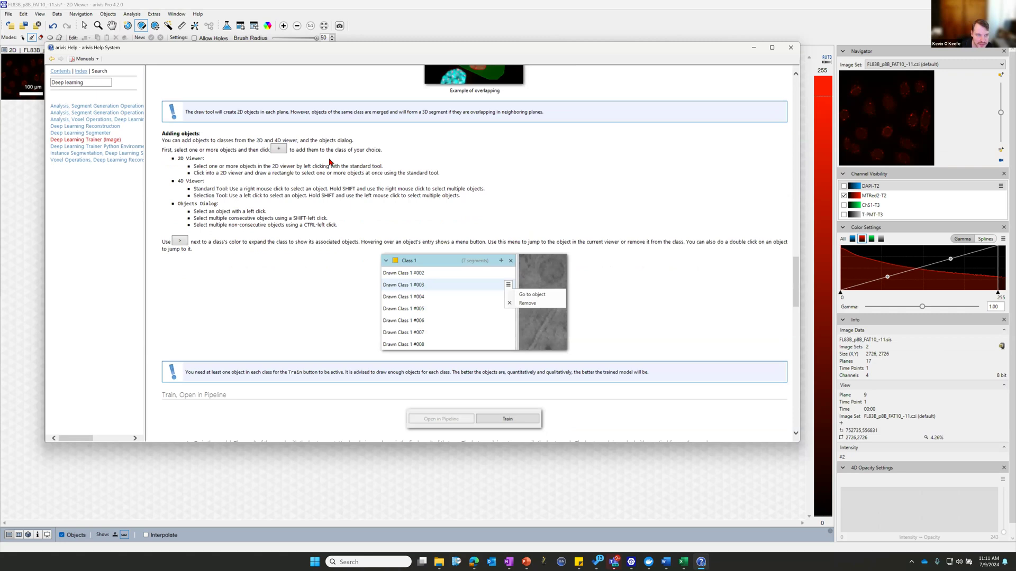
scroll(329, 158, down, 10)
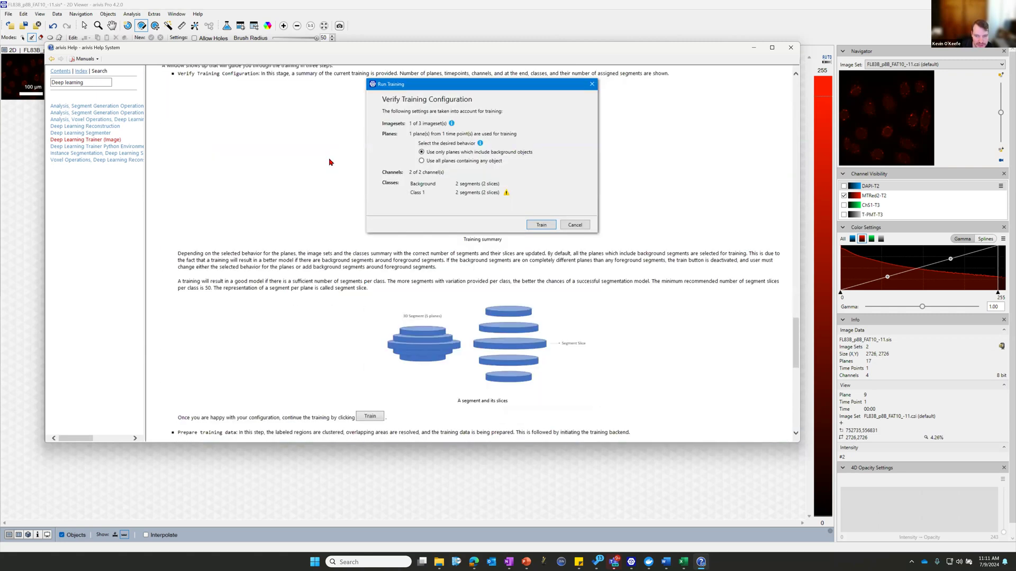
scroll(329, 162, down, 2)
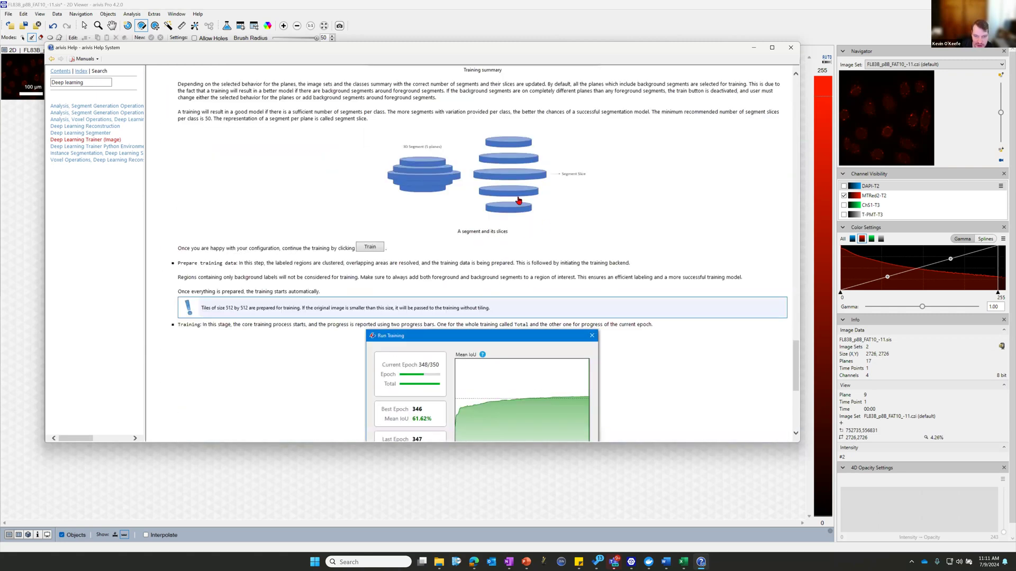
scroll(549, 349, down, 2)
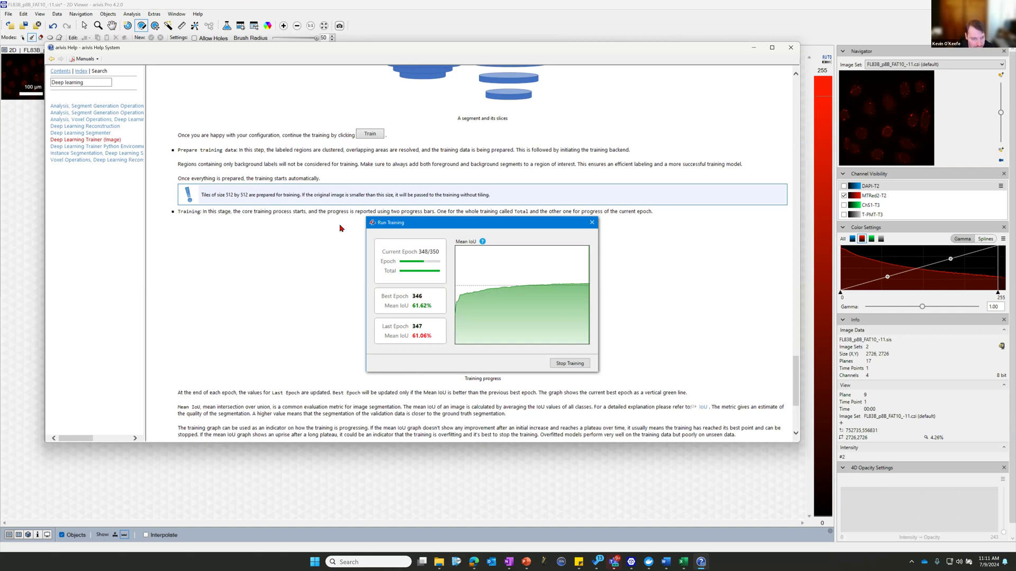
scroll(340, 228, down, 3)
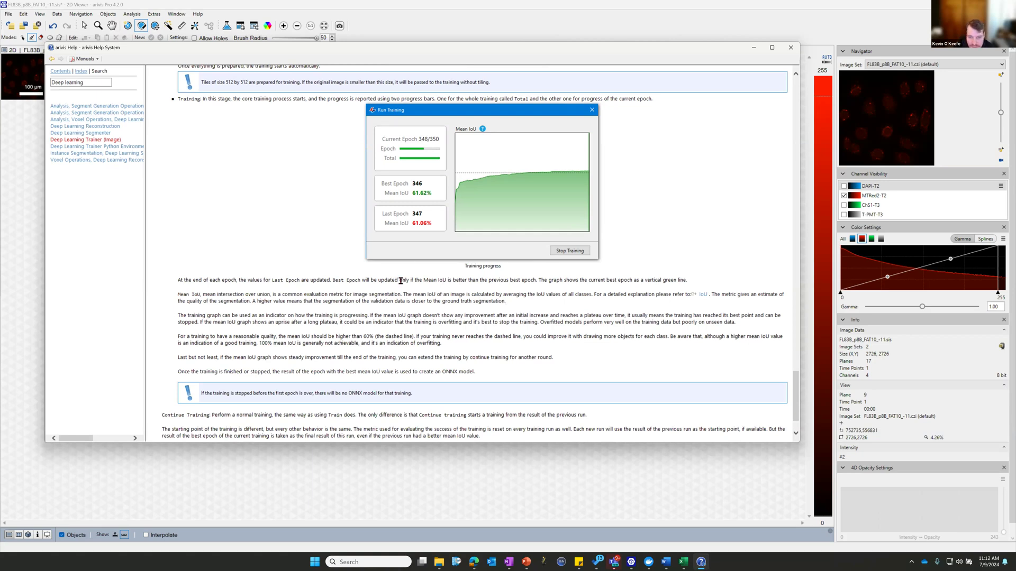
scroll(453, 280, down, 2)
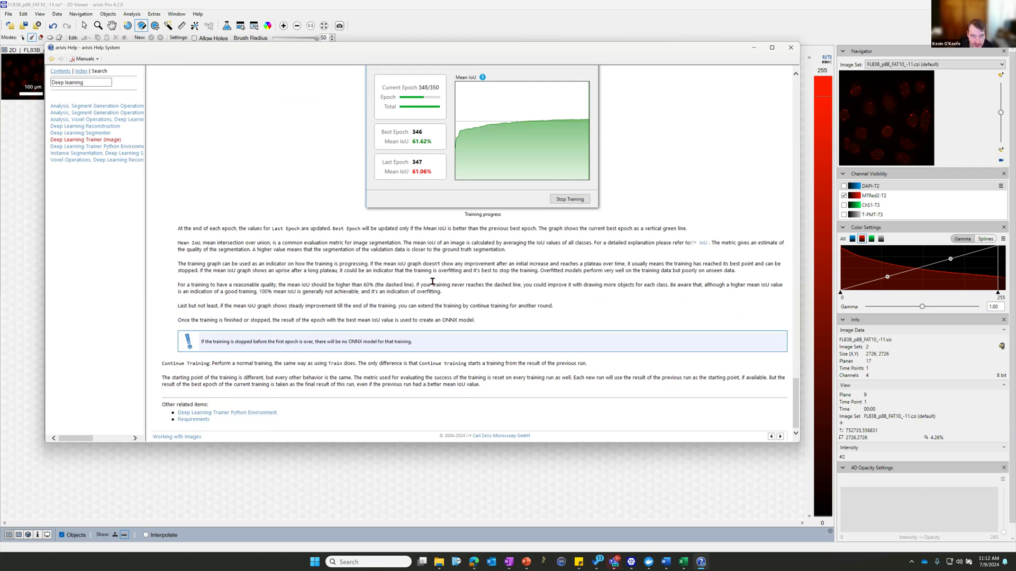
scroll(432, 281, up, 20)
scroll(432, 284, up, 2)
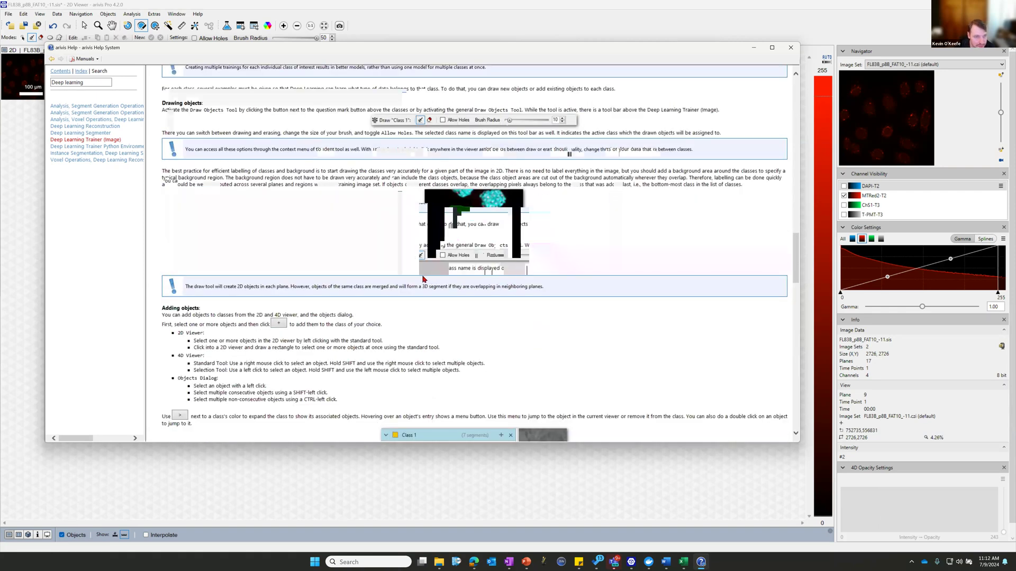
scroll(413, 276, up, 4)
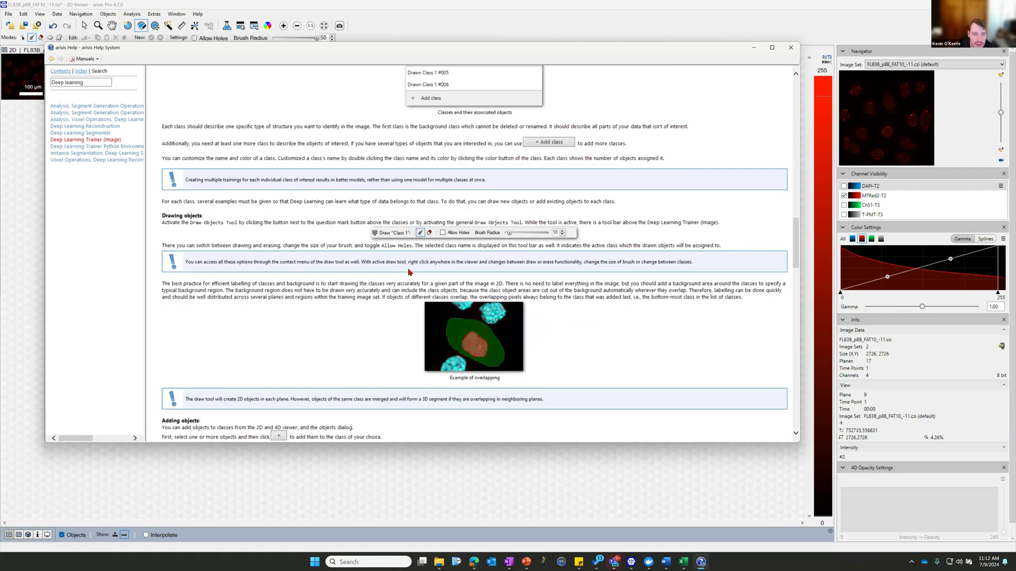
scroll(409, 272, up, 15)
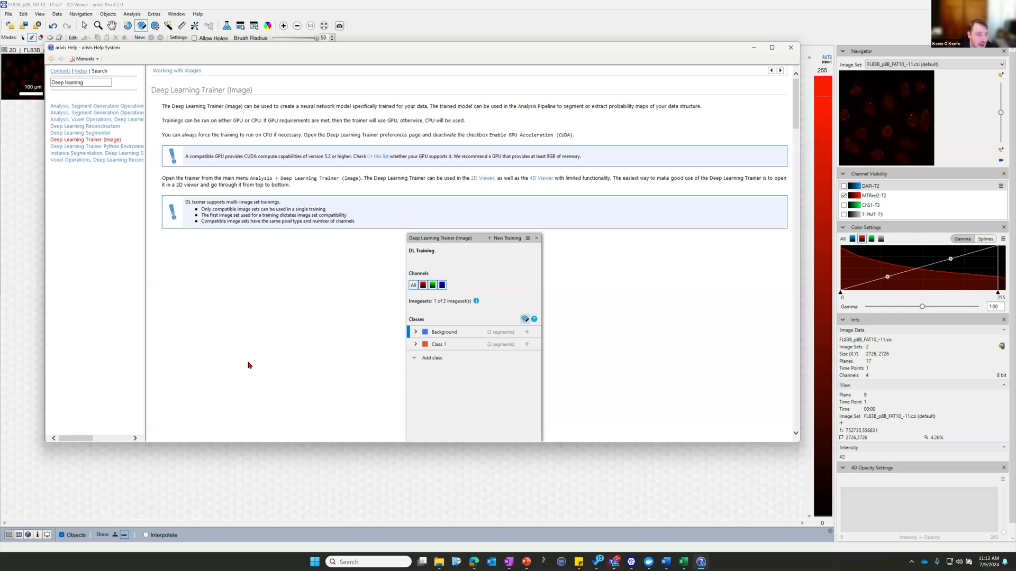
scroll(410, 296, down, 15)
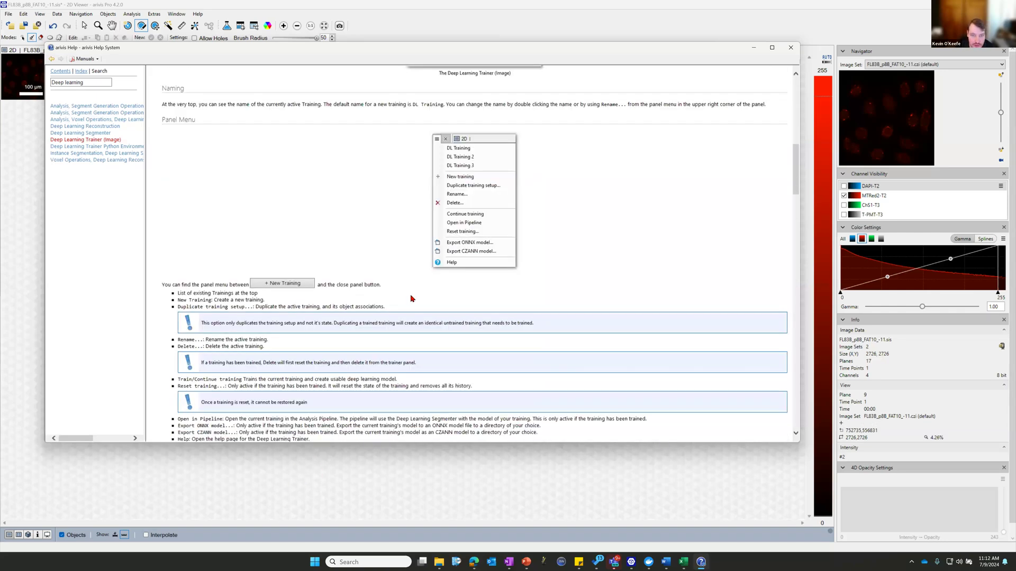
scroll(515, 329, up, 15)
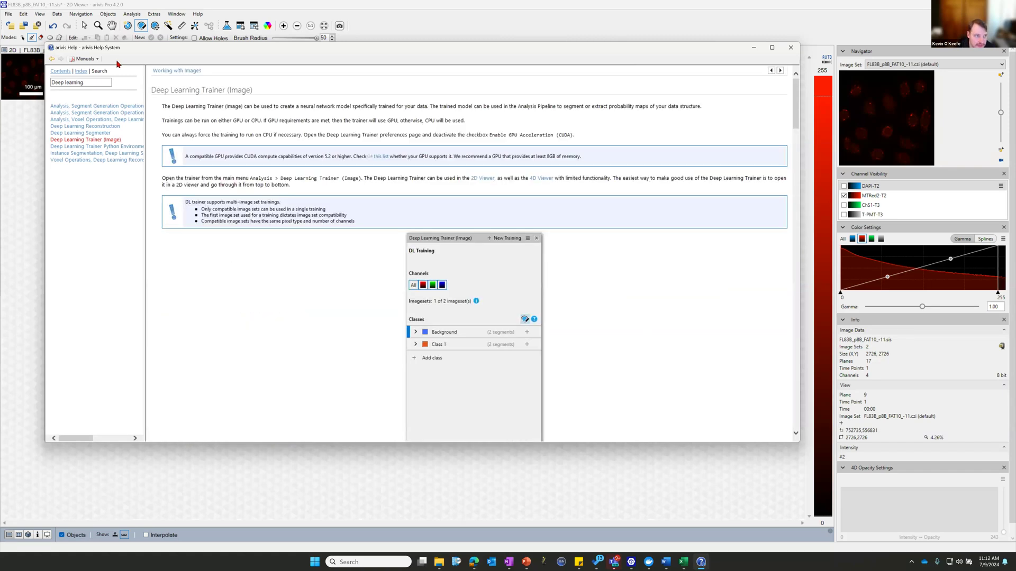
Step: Search the help for "Cellpose", read the Cellpose-based Segmenter page, and close the help
drag(105, 82, 1, 100)
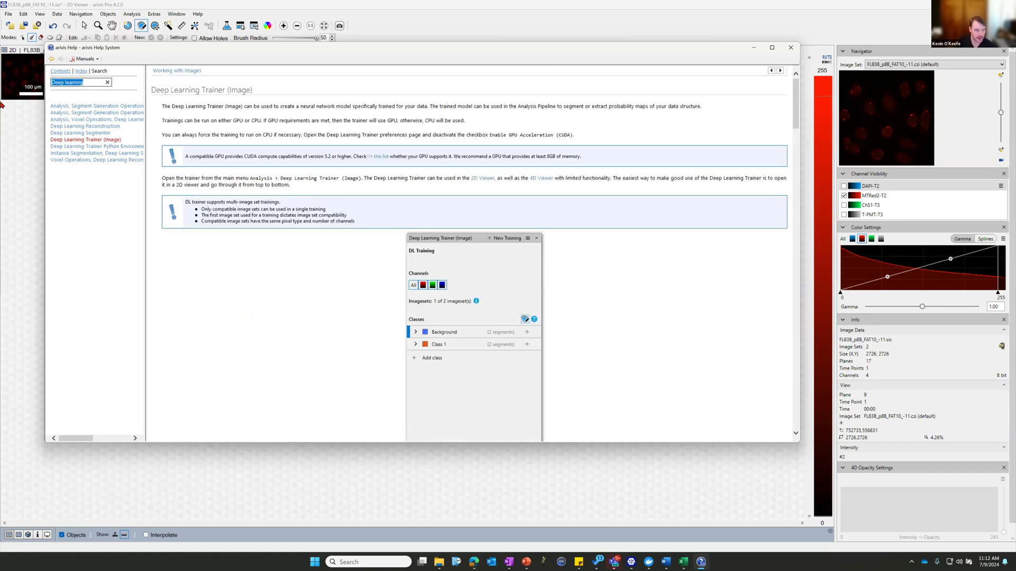
text(Cellpose)
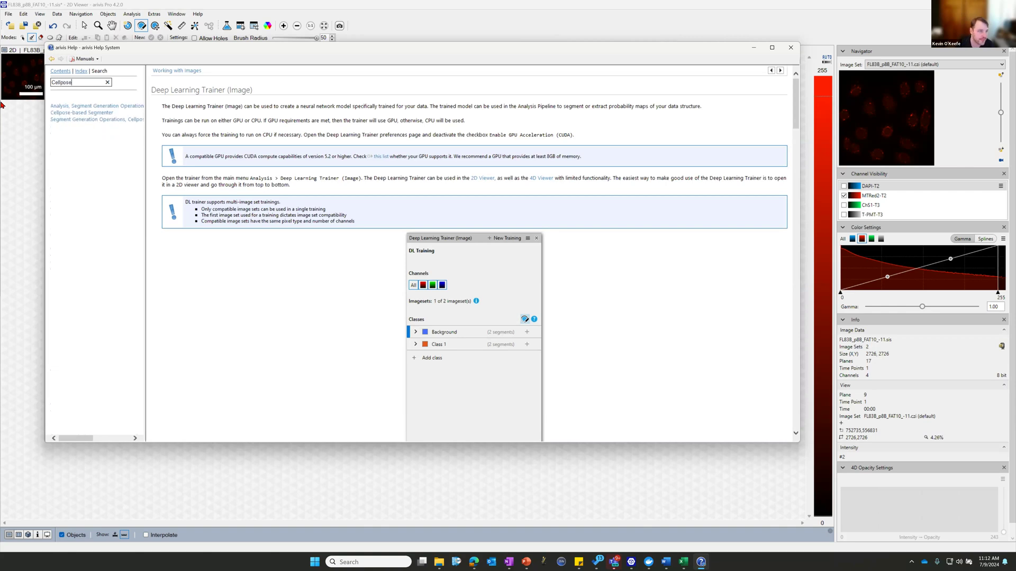
click(66, 113)
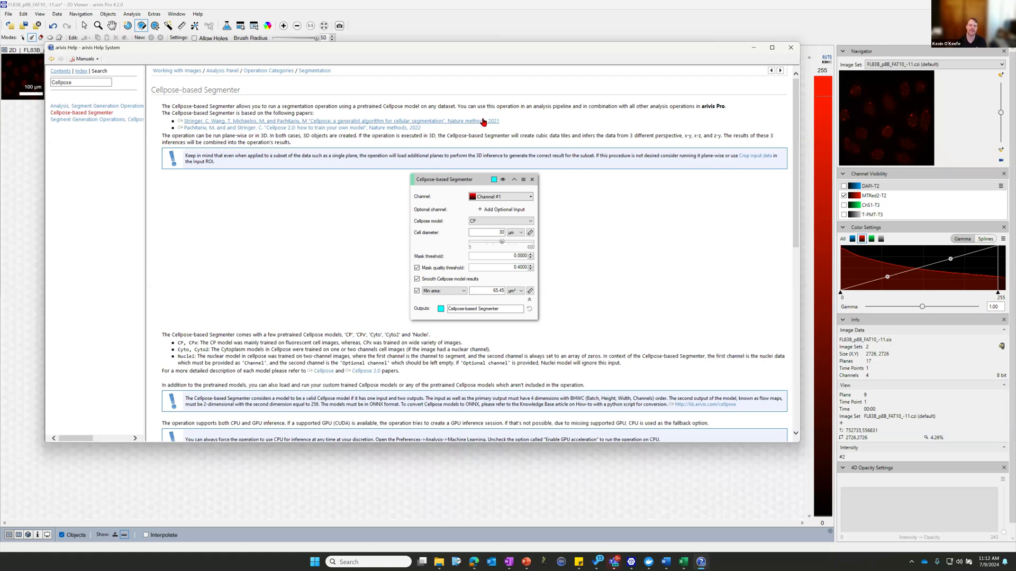
scroll(622, 228, down, 10)
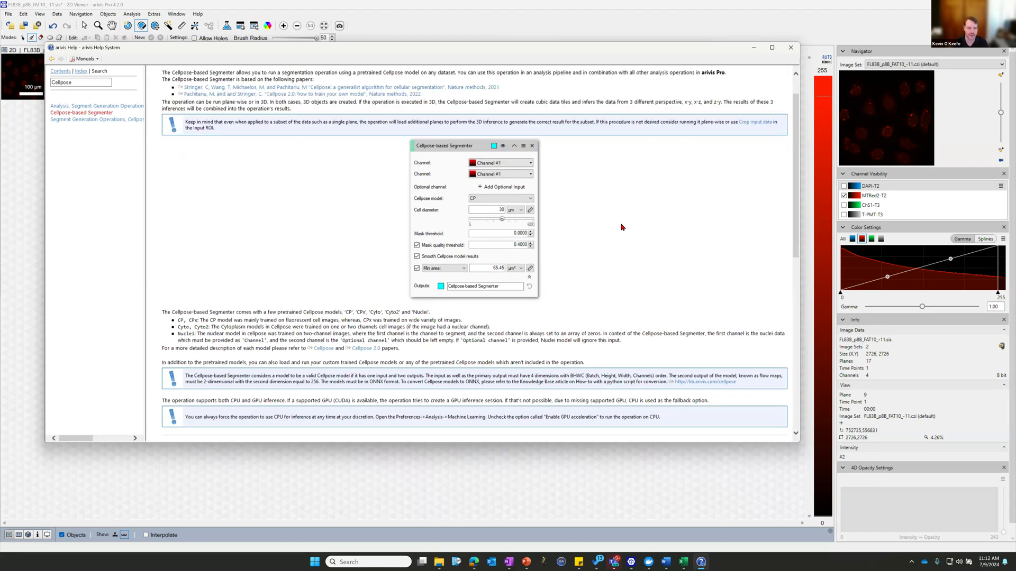
scroll(626, 228, up, 10)
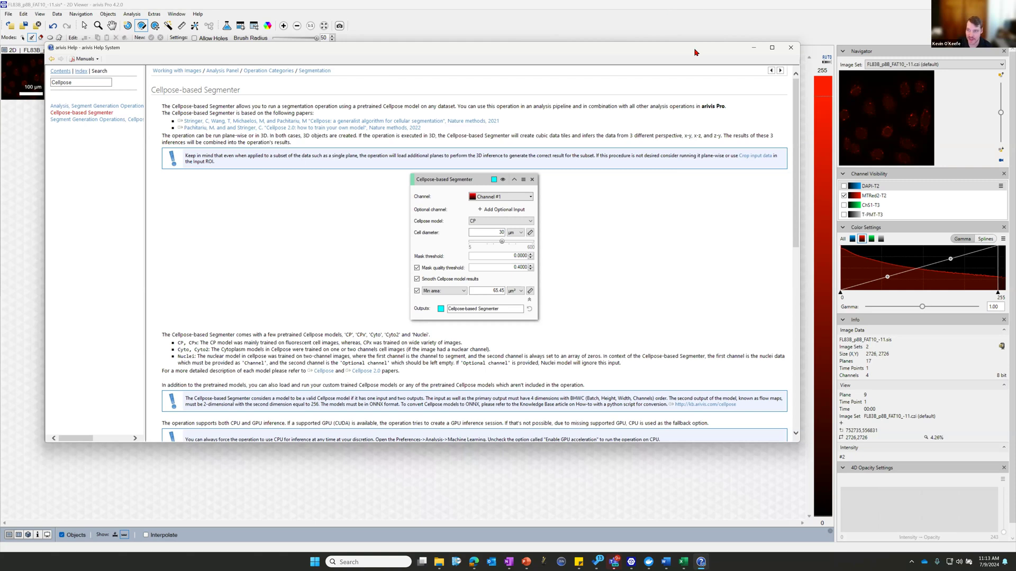
click(792, 50)
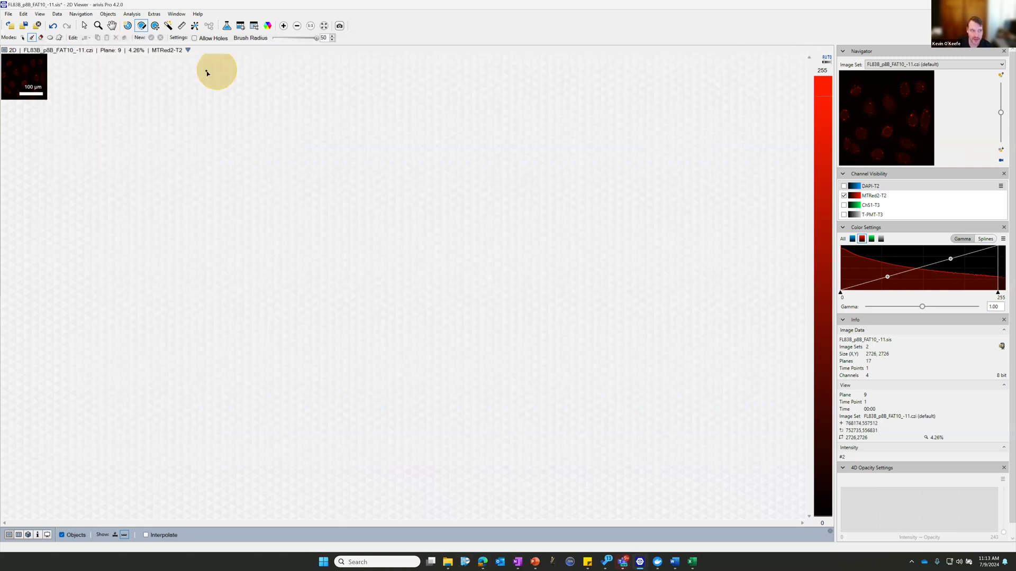
Step: Enlarge the cell image and open the Objects table to show its stored segments
scroll(169, 109, up, 3)
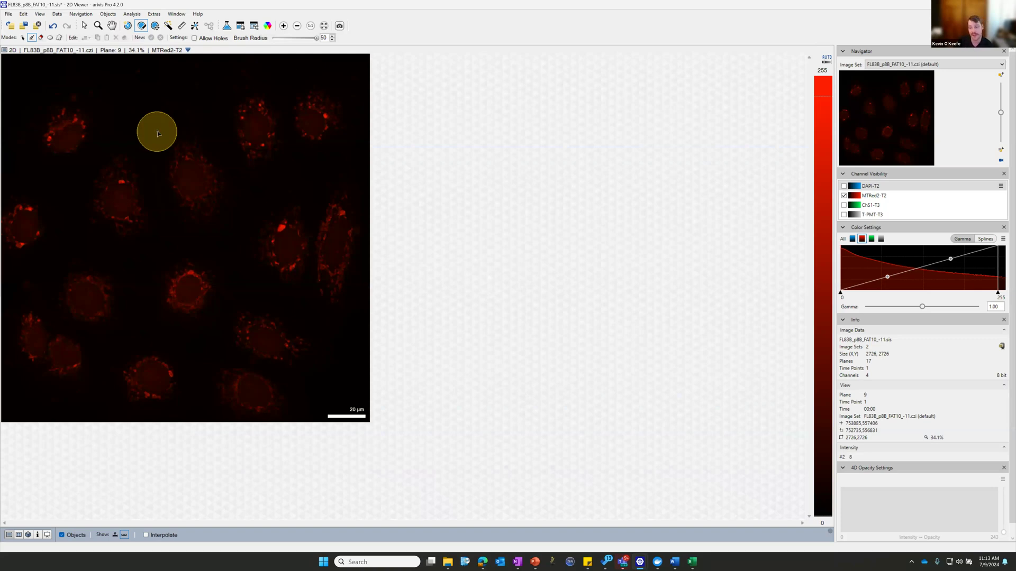
click(132, 14)
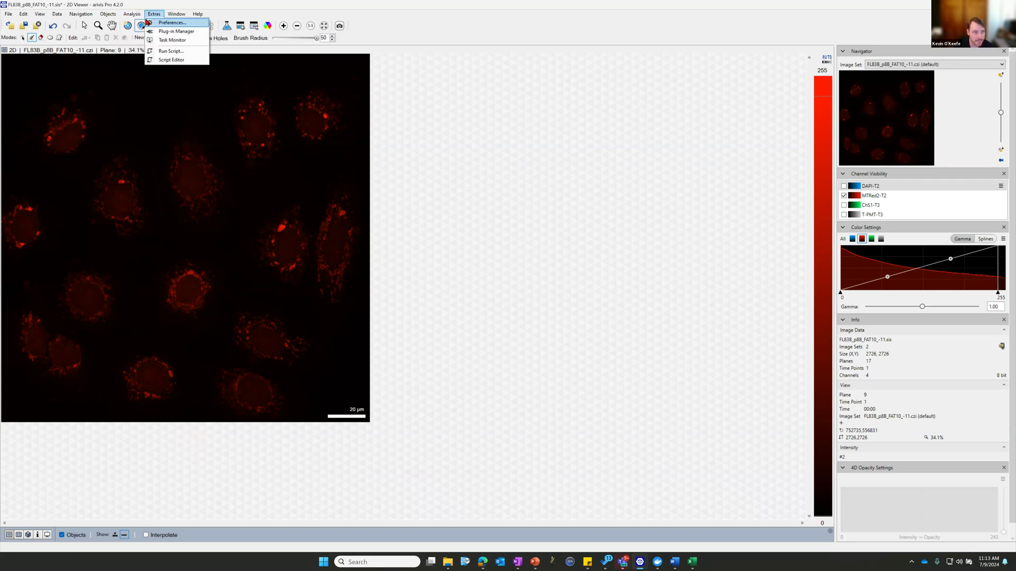
click(131, 14)
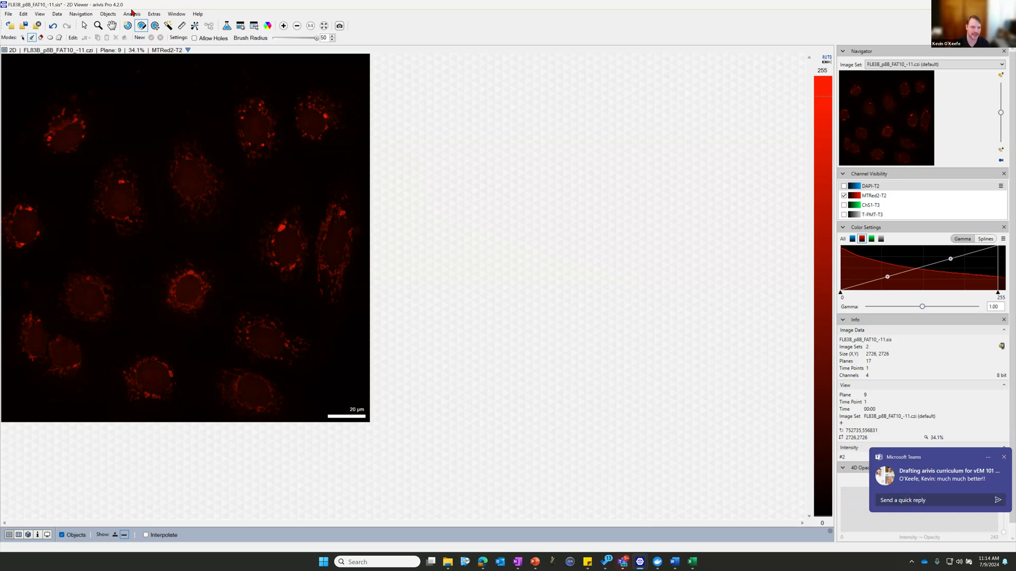
click(241, 25)
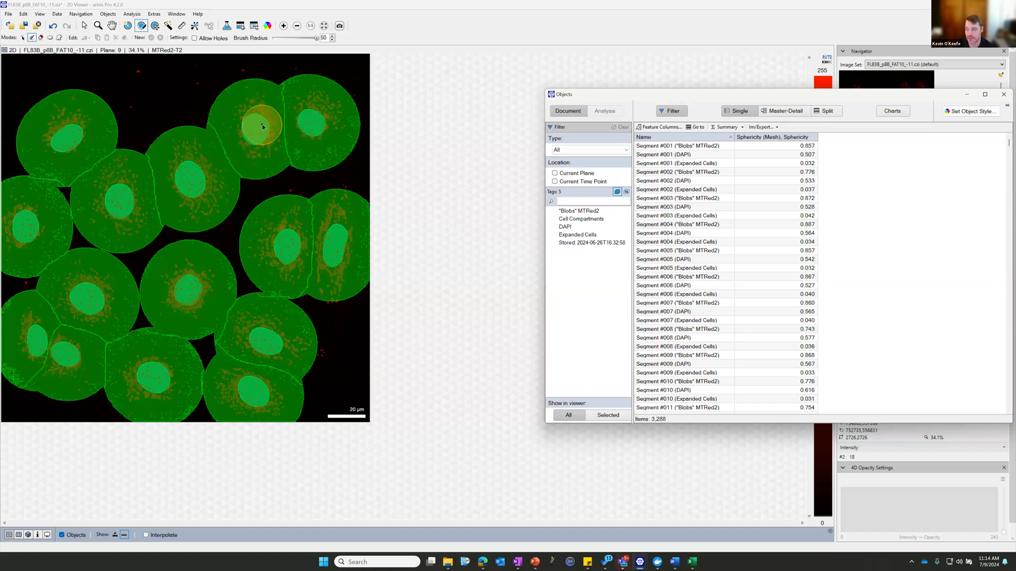
Step: Move the Objects table out of the way, show only the ChS1-T3 channel, and hide the object overlays
drag(814, 102, 683, 566)
click(843, 196)
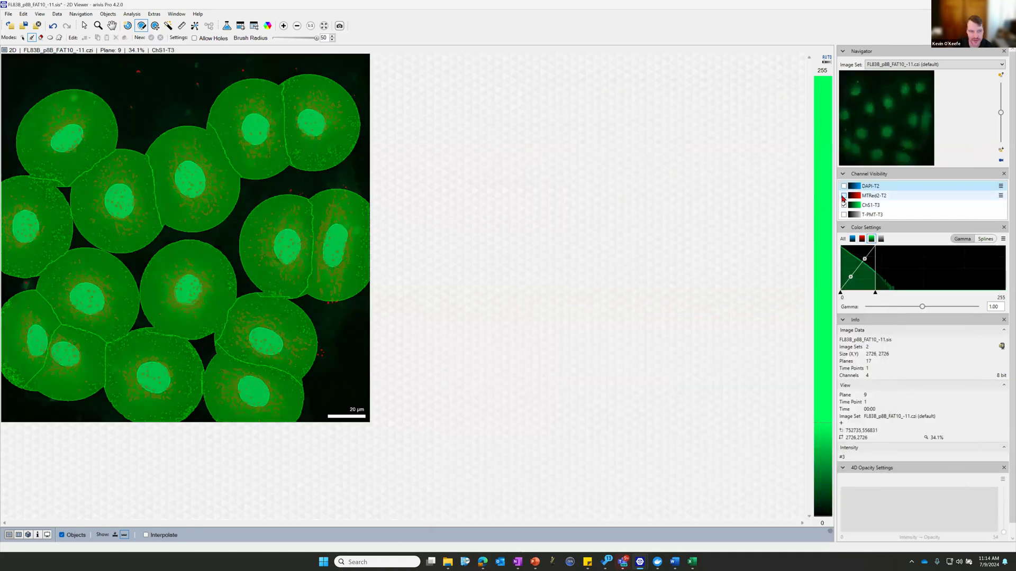
click(76, 535)
scroll(315, 264, up, 3)
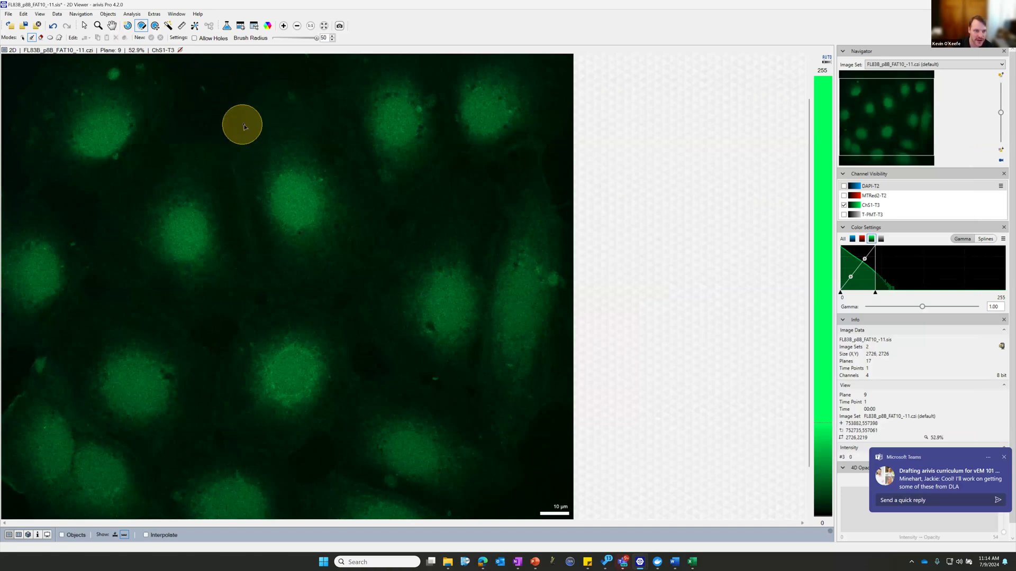
click(62, 535)
click(62, 534)
scroll(274, 391, down, 6)
scroll(173, 219, up, 2)
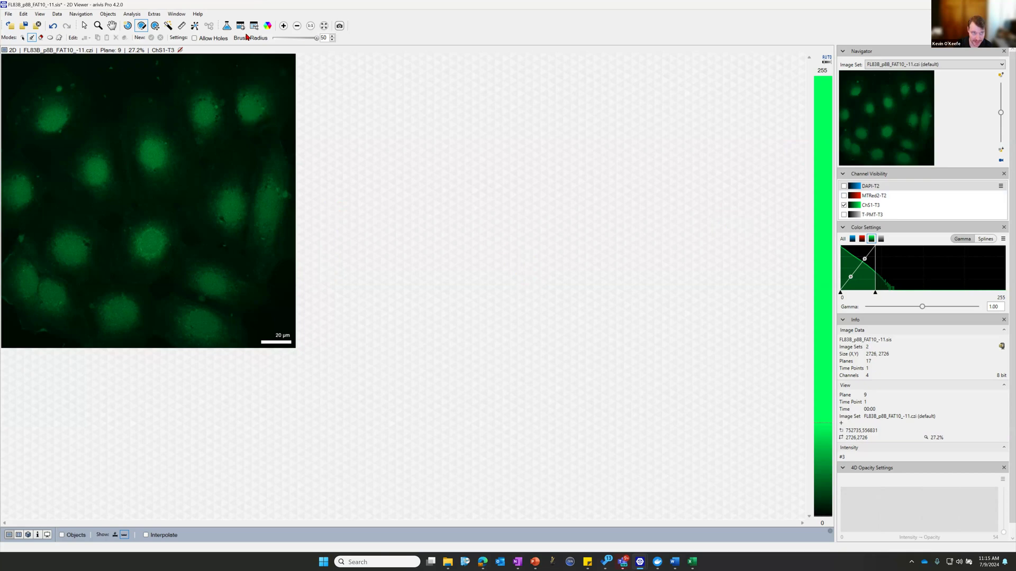
Step: Open the analysis pipeline, show only the DAPI-T2 channel, and preview the Cellpose-based Segmenter on it
click(228, 25)
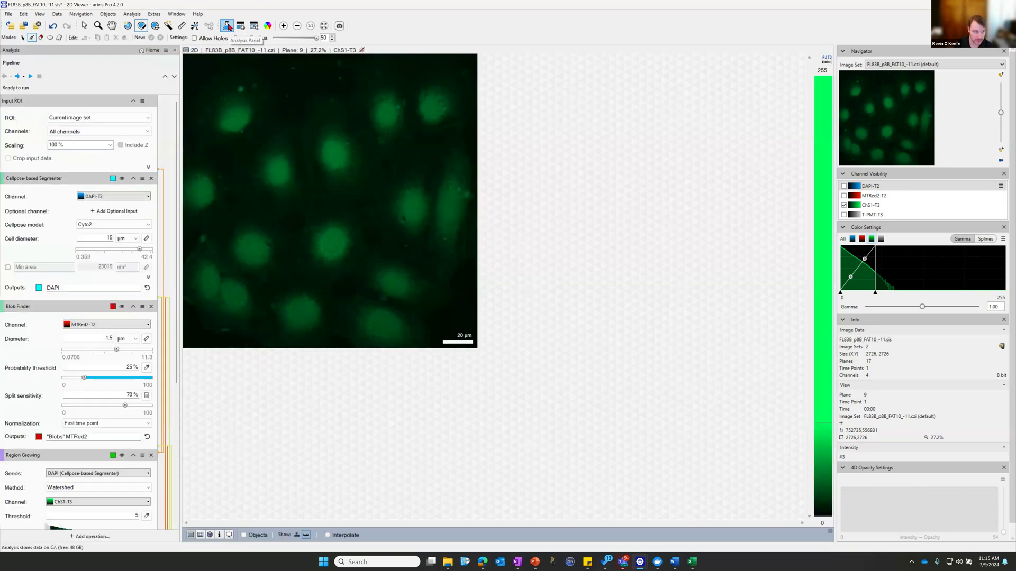
click(451, 196)
click(844, 186)
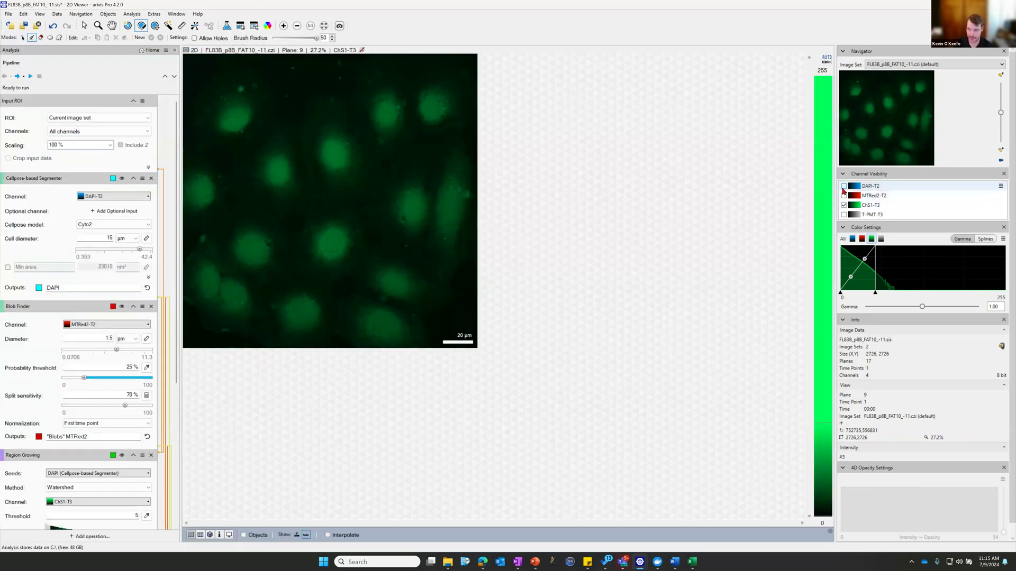
click(844, 205)
click(257, 428)
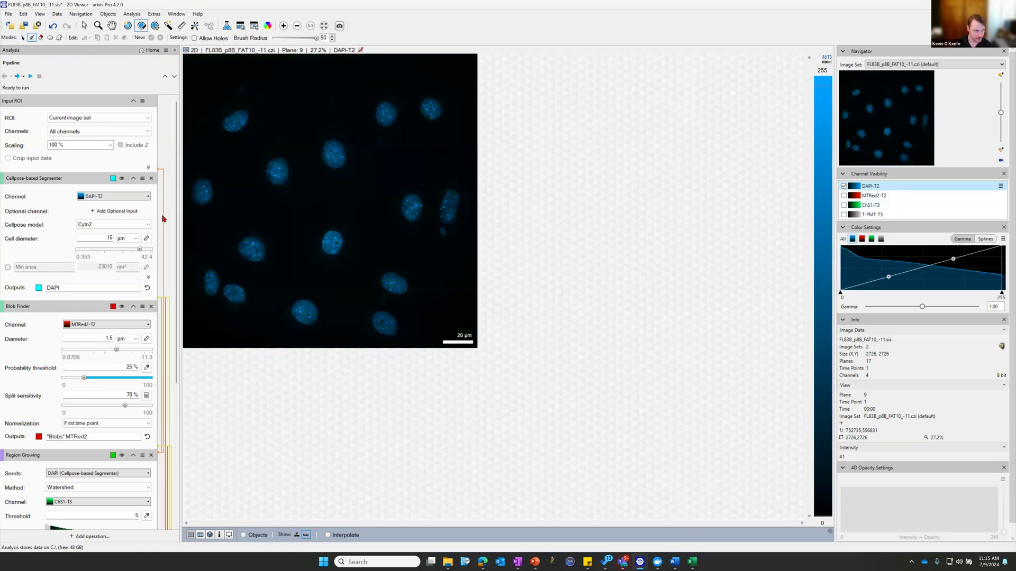
click(121, 179)
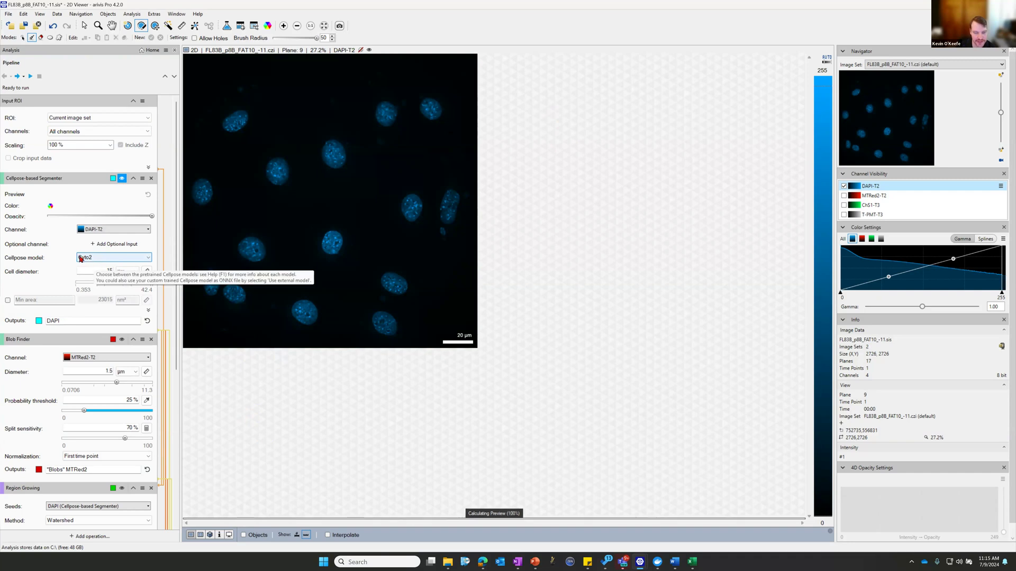
Step: Review the available Cellpose models and expand the Cellpose-based Segmenter's additional settings
click(110, 260)
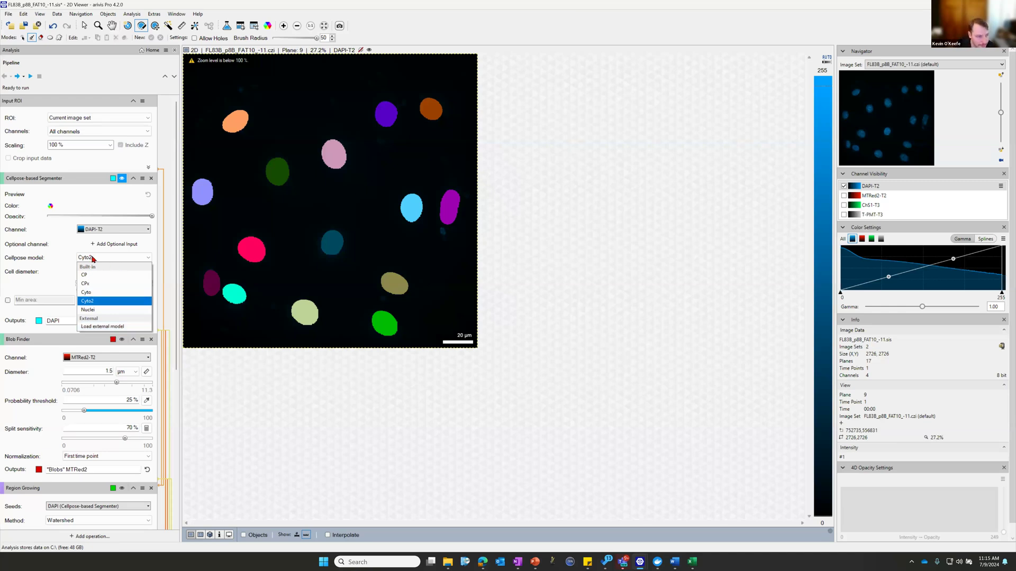
click(81, 196)
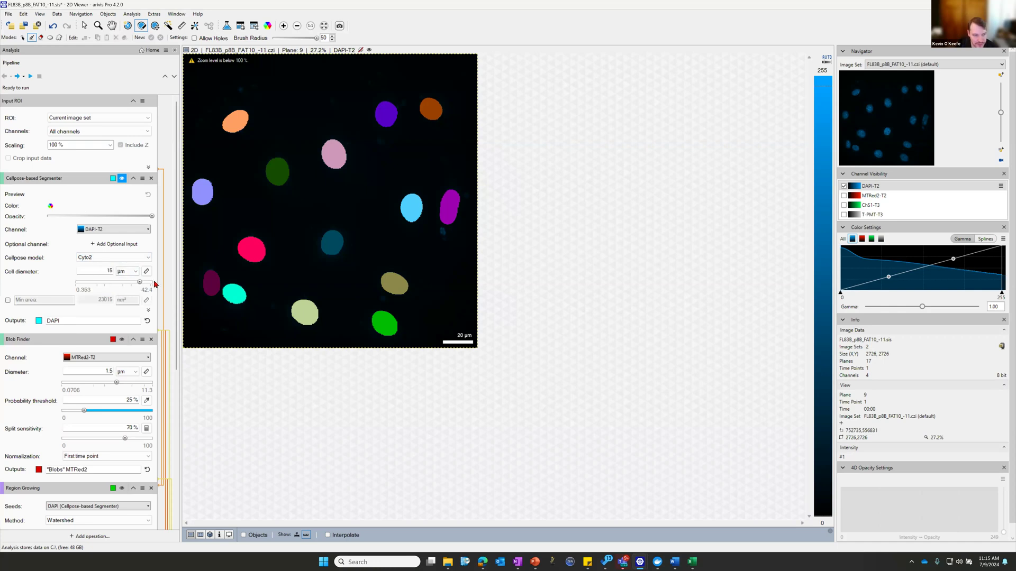
click(143, 178)
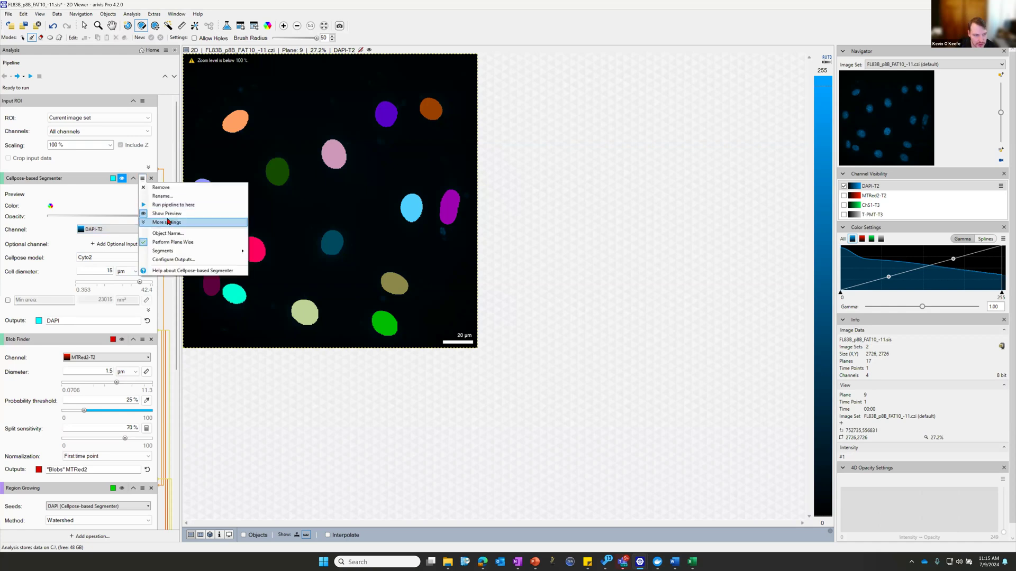
click(168, 219)
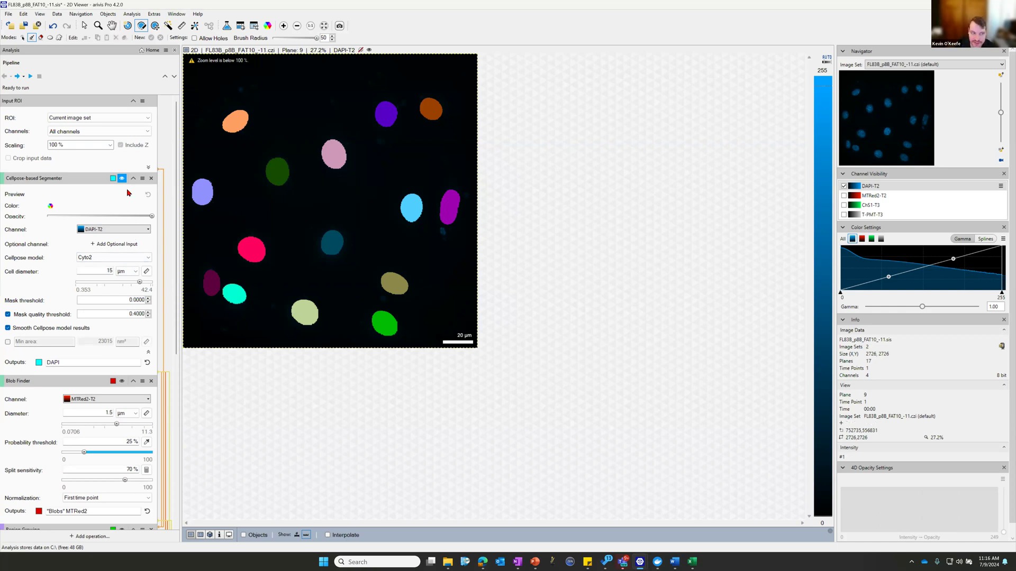
scroll(400, 169, up, 1)
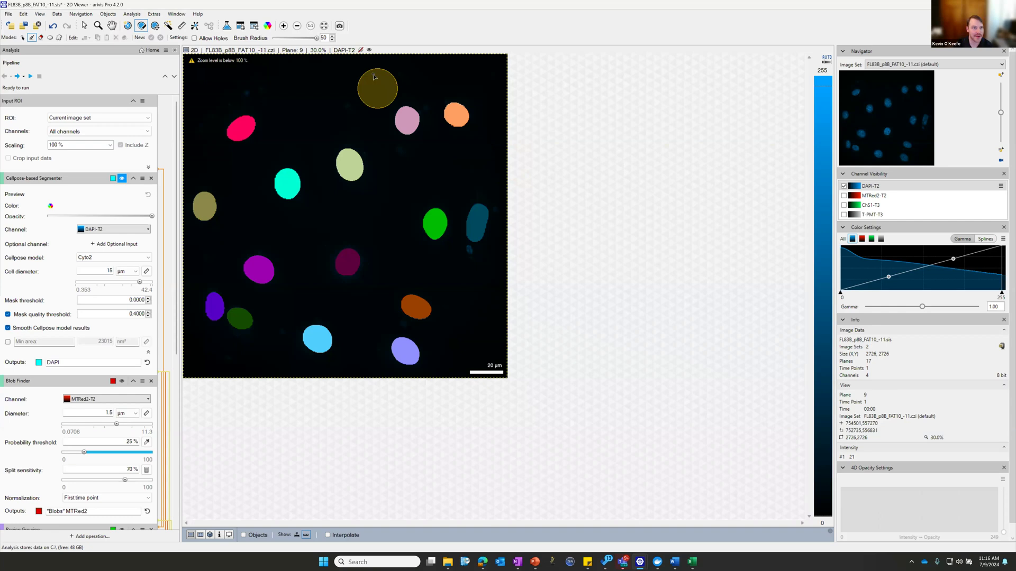
Step: Open the Machine Learning Trainer and paint four small Red class samples around the nuclei
click(132, 14)
click(161, 51)
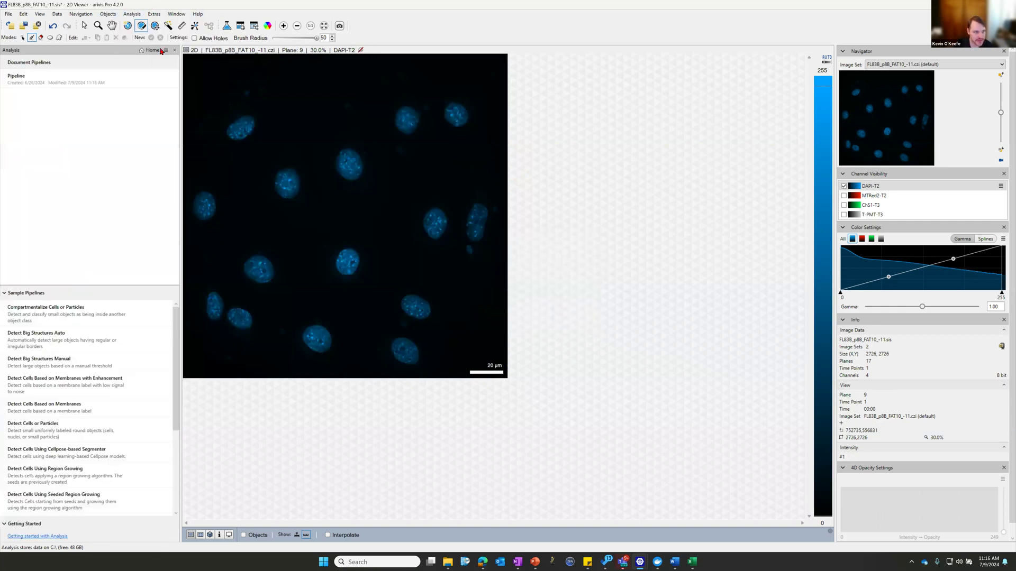
click(135, 158)
click(58, 149)
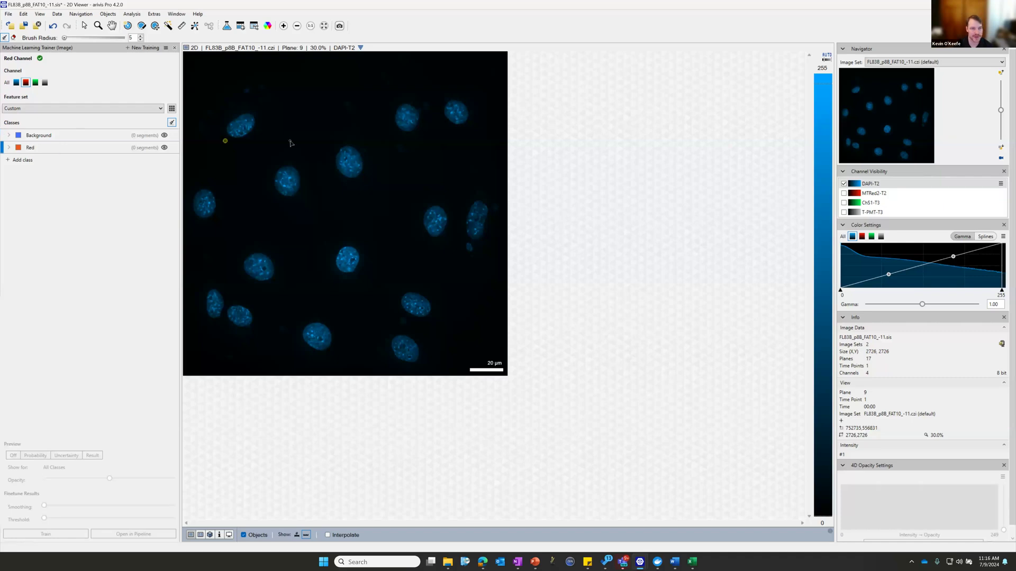
click(333, 125)
click(400, 157)
click(365, 263)
click(275, 270)
Step: Paint six Background class samples across the image and train the Red Channel model
click(61, 133)
click(379, 95)
drag(267, 182, 273, 177)
drag(318, 251, 349, 261)
click(365, 254)
drag(389, 212, 397, 217)
click(294, 196)
click(50, 533)
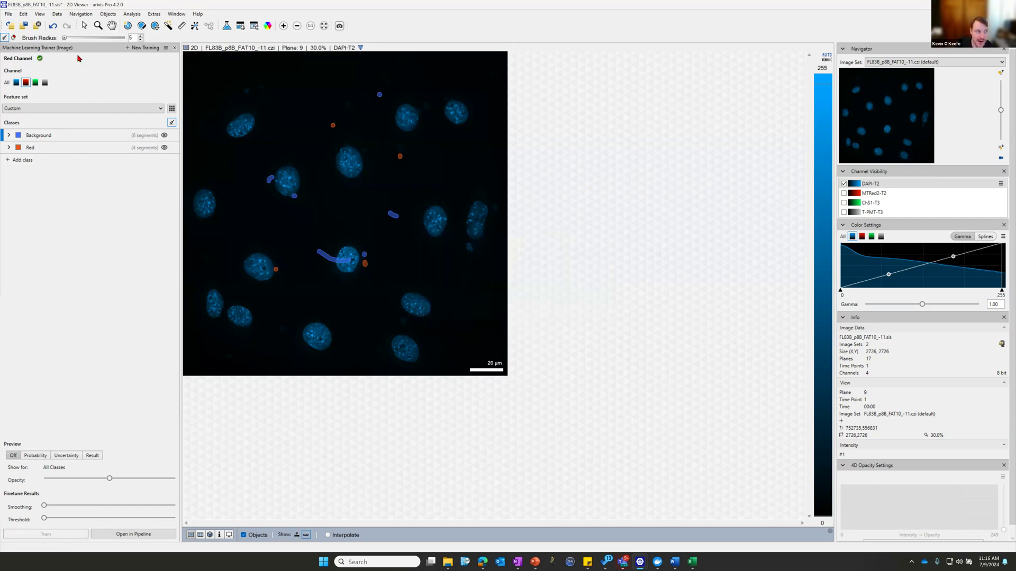
Step: Save, close and reopen FL83B_p8B_FAT10_-11.sis, and show its stored training in the Machine Learning Trainer
click(25, 27)
click(37, 25)
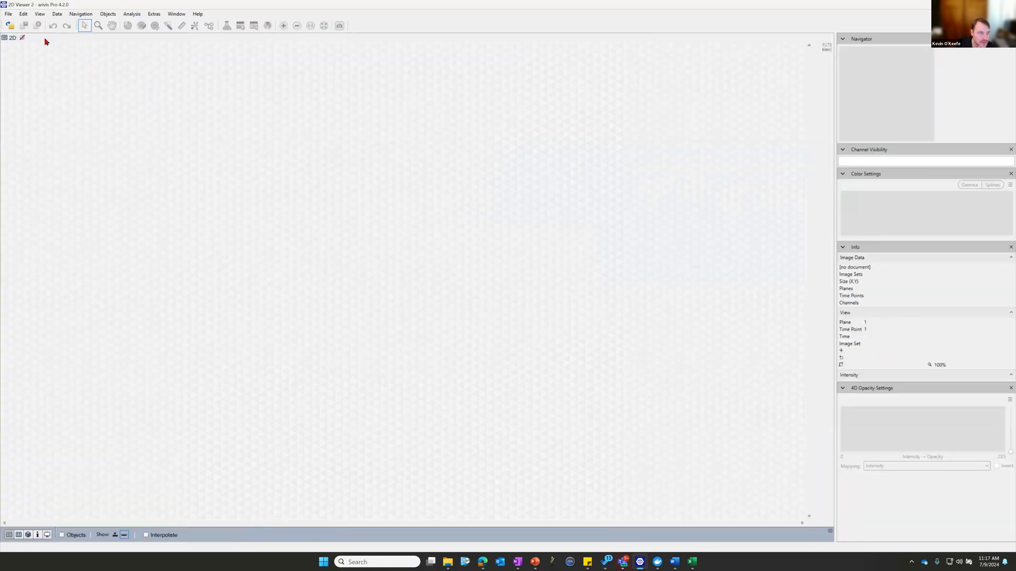
click(8, 13)
mouse_move(30, 61)
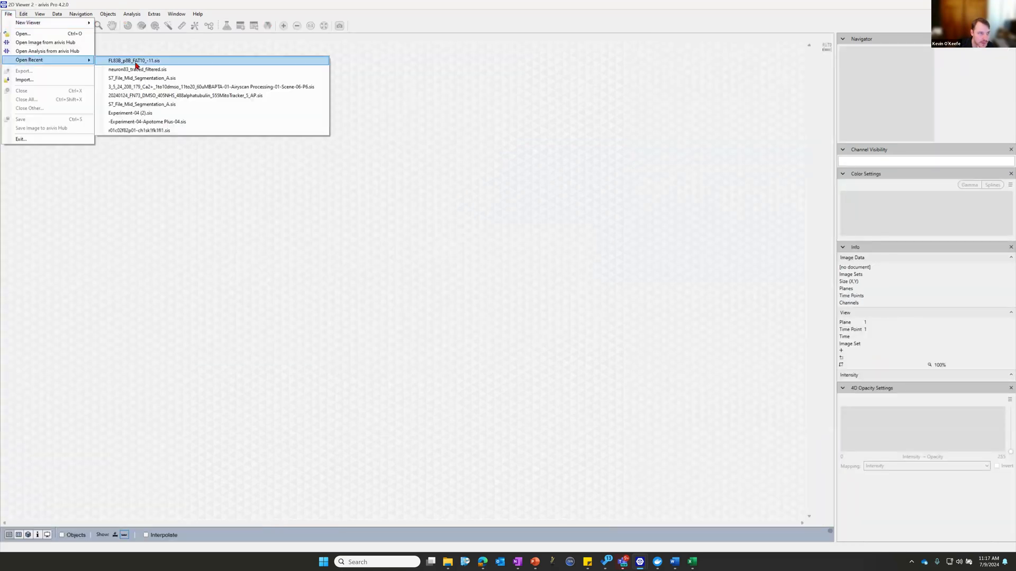
click(136, 62)
click(132, 14)
click(151, 51)
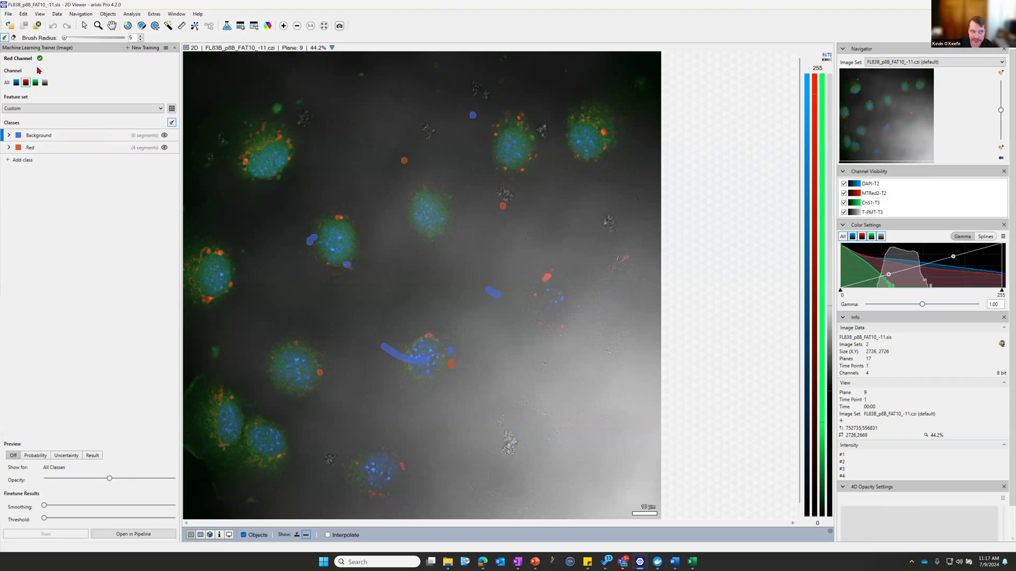
Step: View the document's image sets and open the Objects table with all stored segments displayed
click(875, 62)
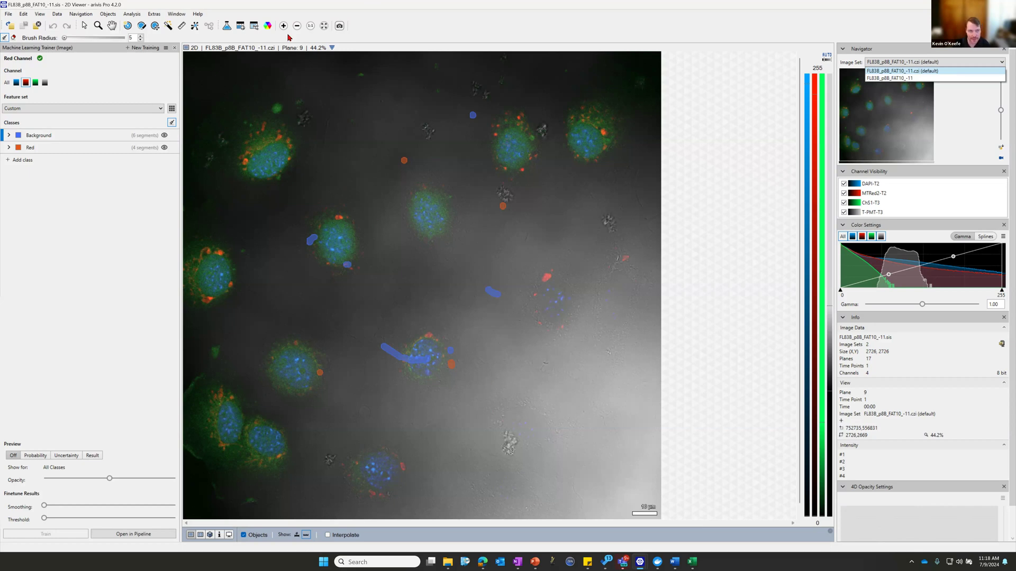
click(240, 25)
click(454, 438)
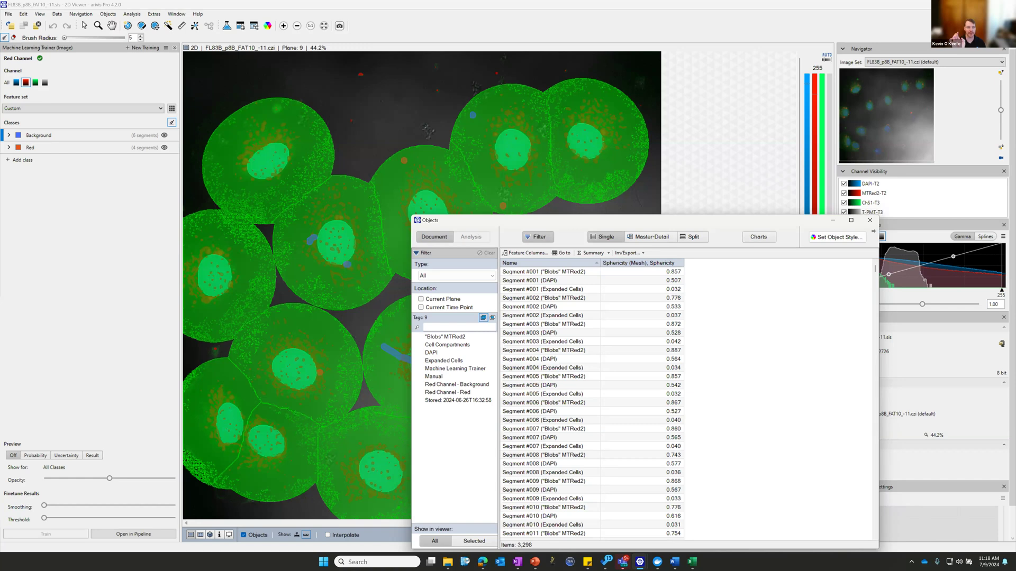
Step: Switch to File Explorer, go to the Desktop folder, and check the ZEISS data share folder holding the FL83B cell subfolders
click(447, 562)
click(372, 218)
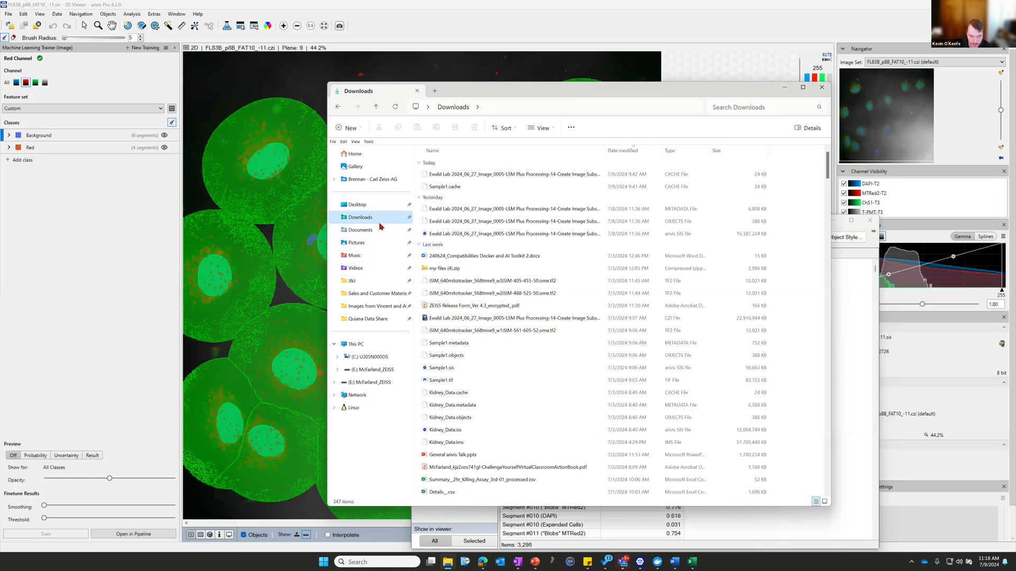
click(360, 205)
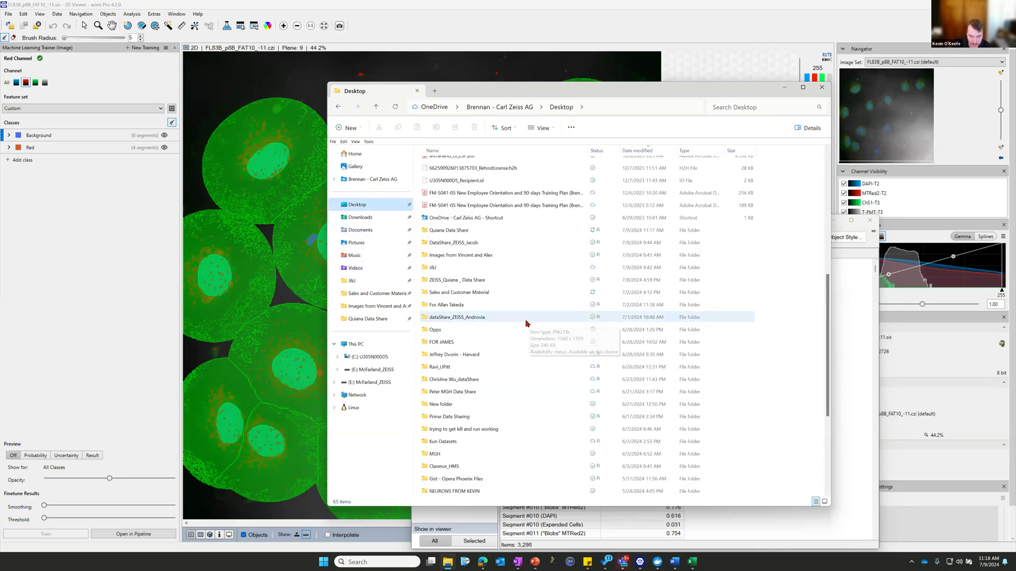
scroll(453, 275, down, 5)
double_click(454, 278)
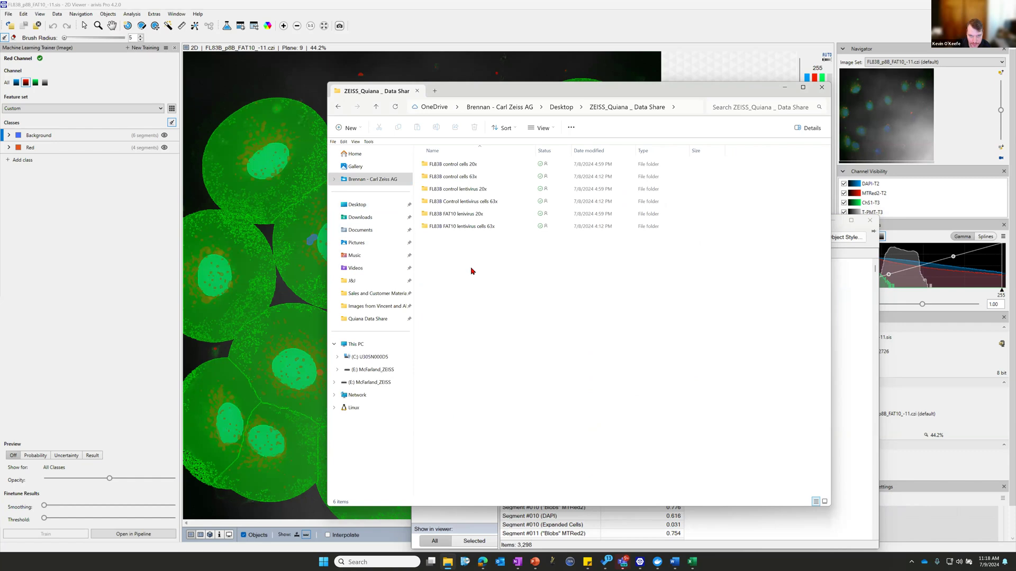
click(561, 108)
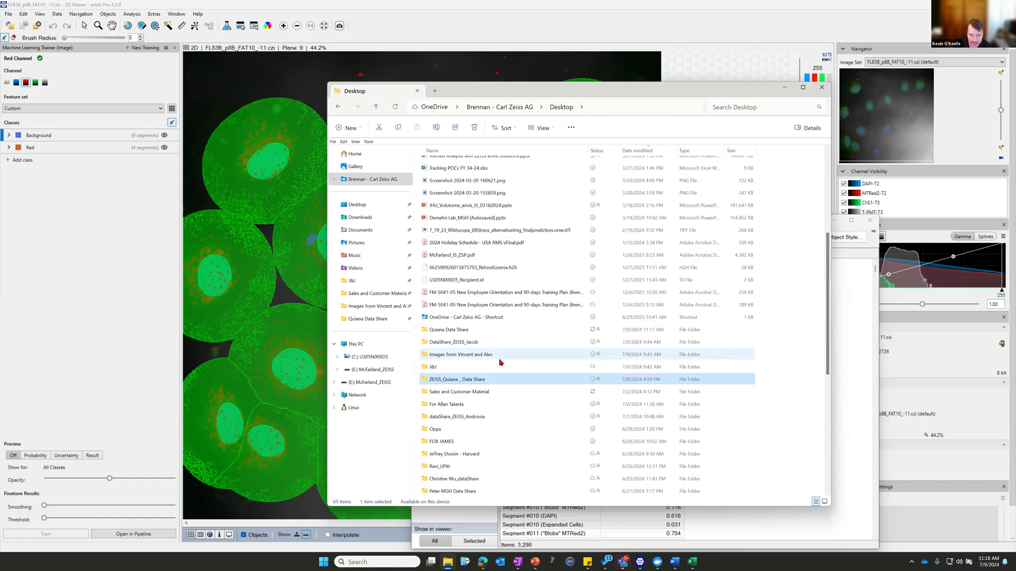
Step: Open the Desktop data share folder that holds the FL83B_p8B_FAT10_-11 files and sort its contents by date modified
scroll(500, 363, down, 6)
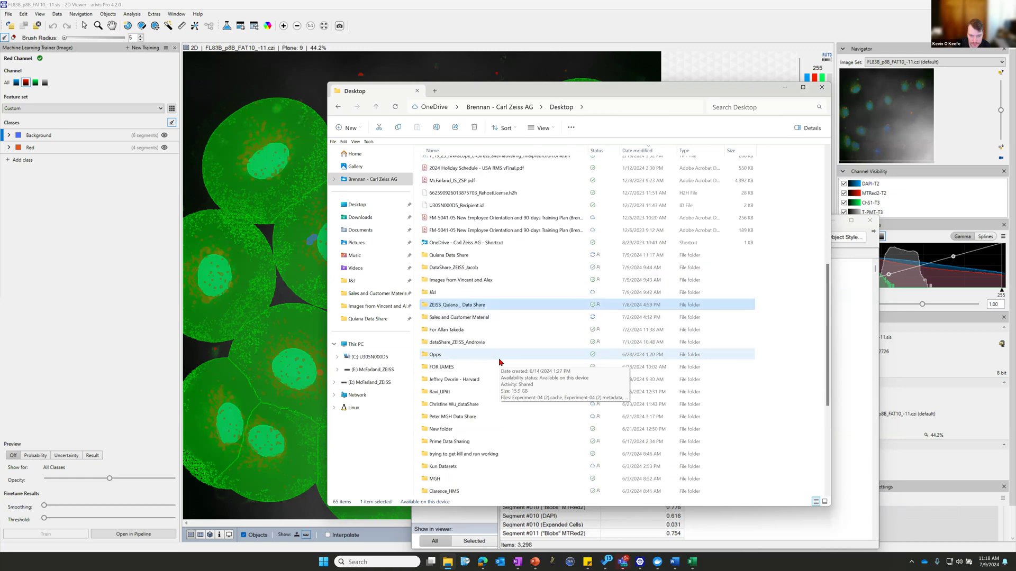
scroll(500, 362, down, 2)
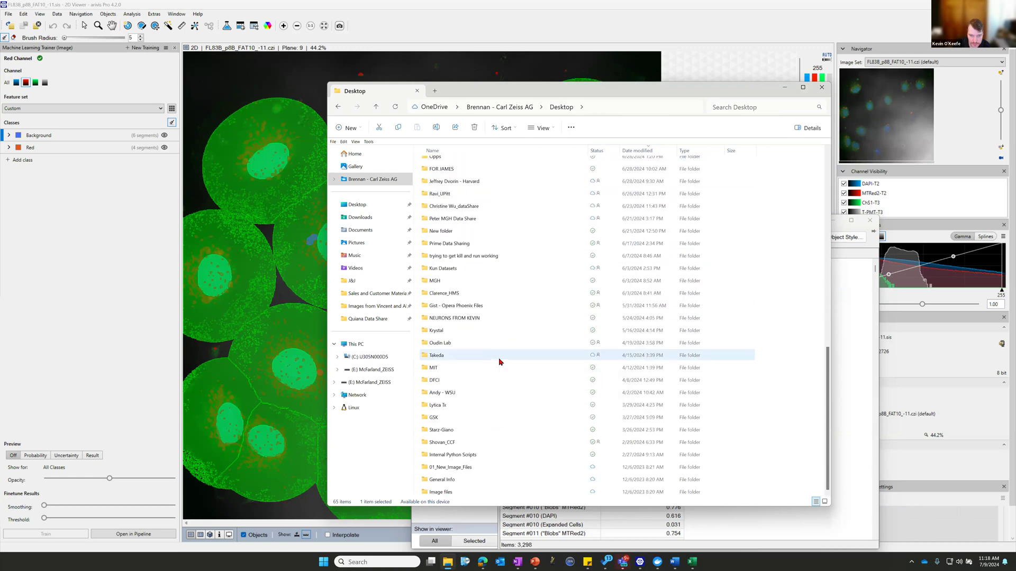
scroll(500, 362, up, 3)
scroll(500, 362, up, 1)
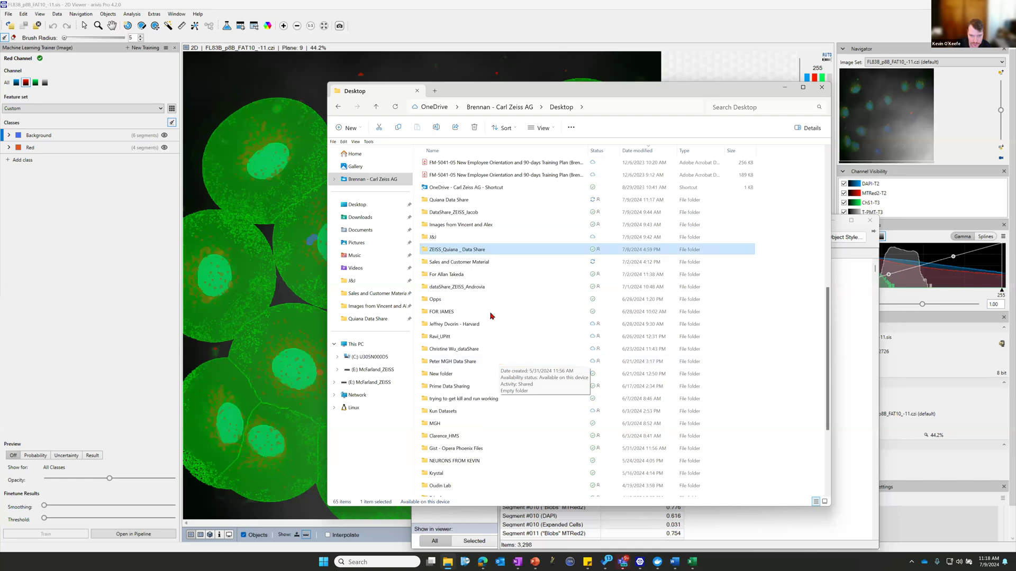
click(465, 203)
double_click(465, 204)
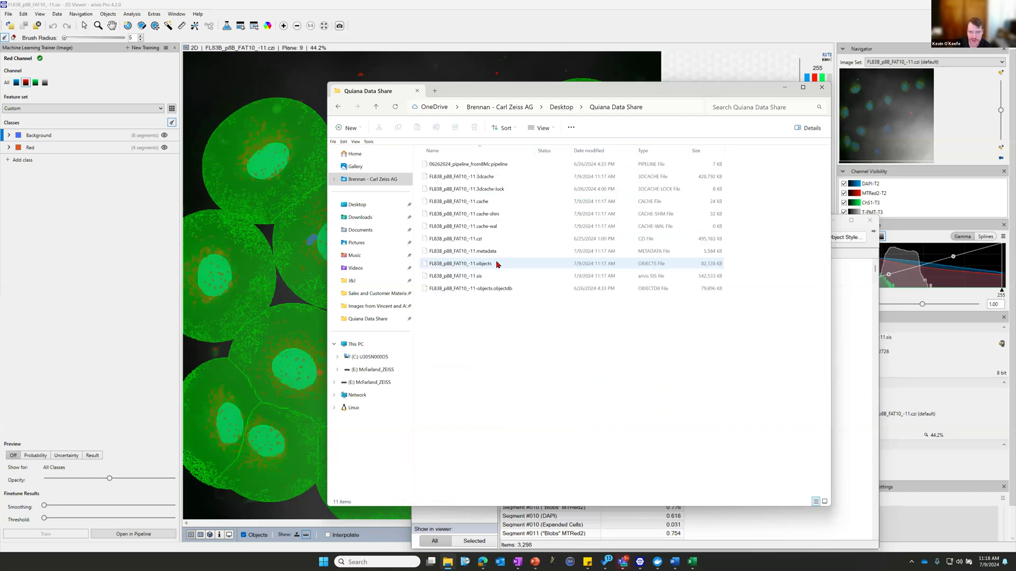
click(596, 153)
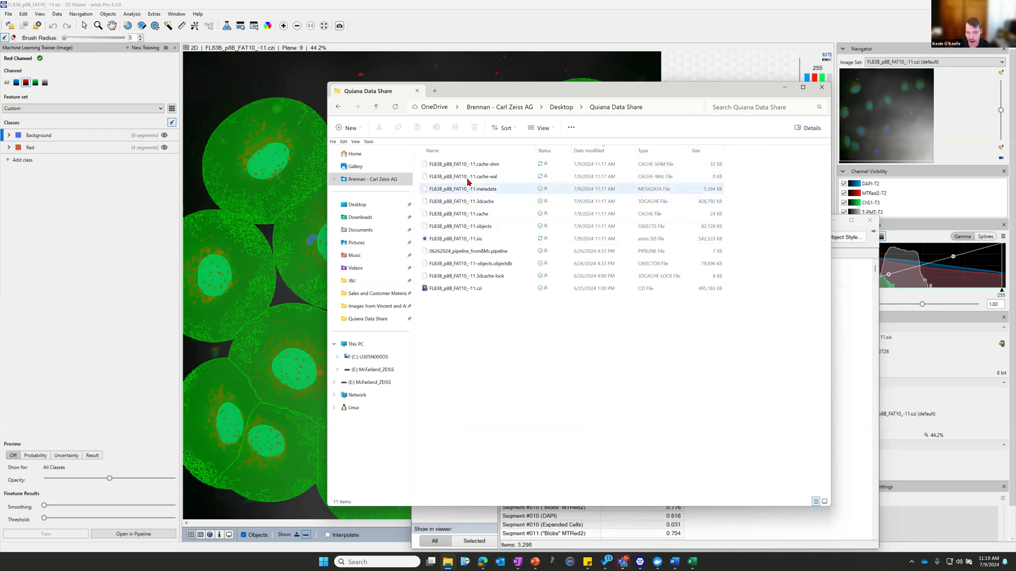
Step: Select the FL83B_p8B_FAT10_-11 files from .sis up to .cache-shm, and close the file browser and the Objects table
click(478, 236)
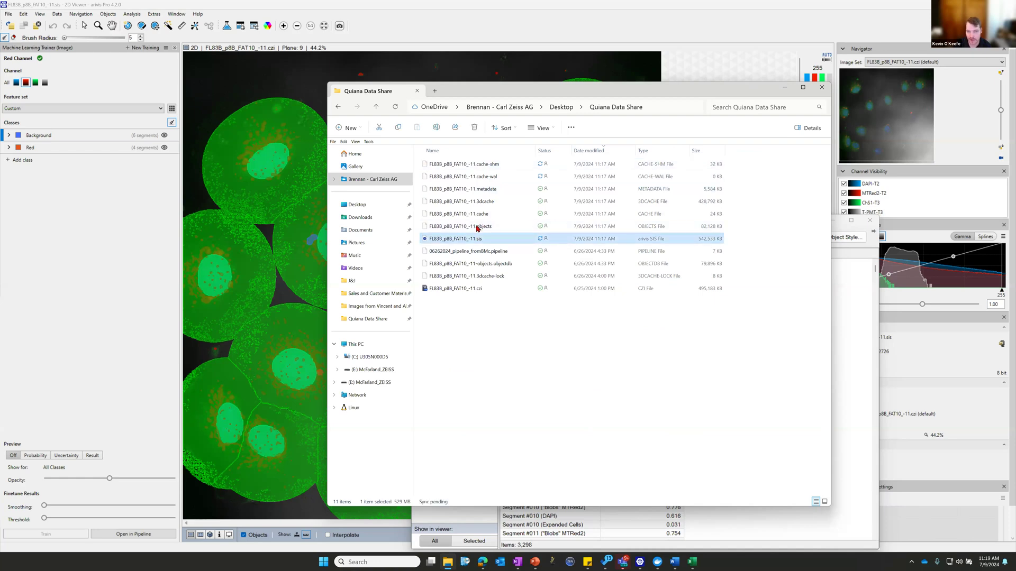
shift+click(502, 165)
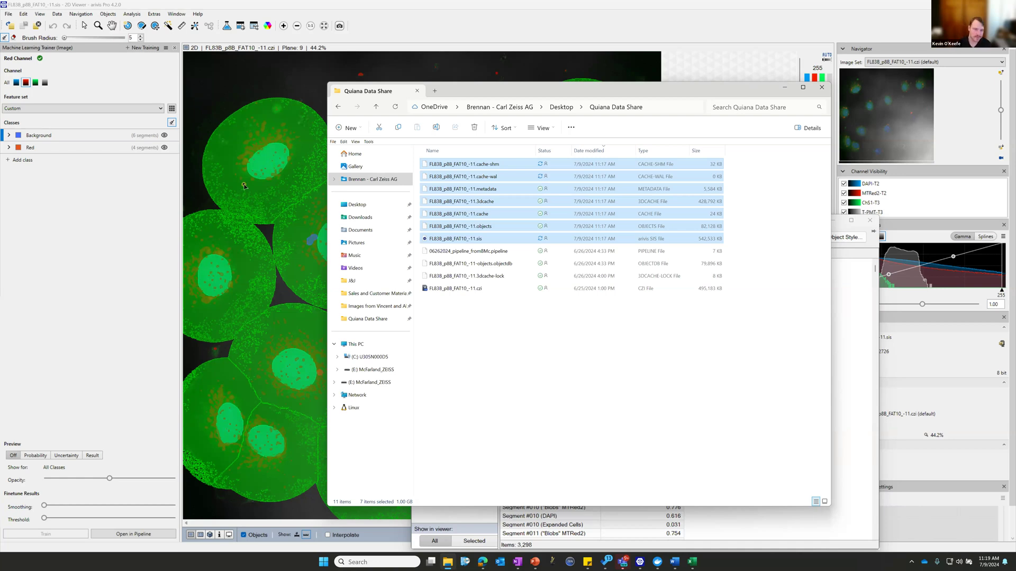
click(822, 88)
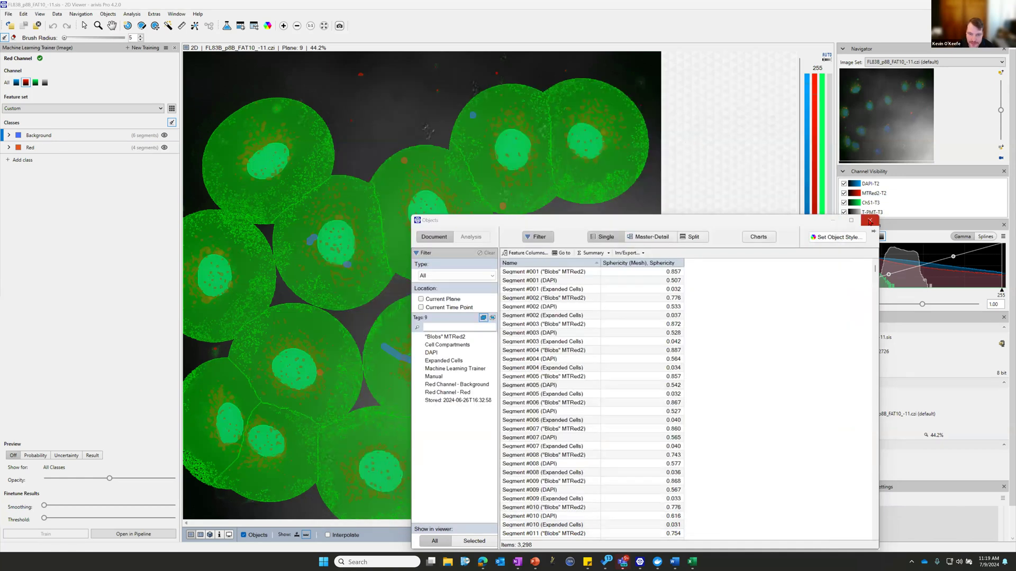
click(869, 220)
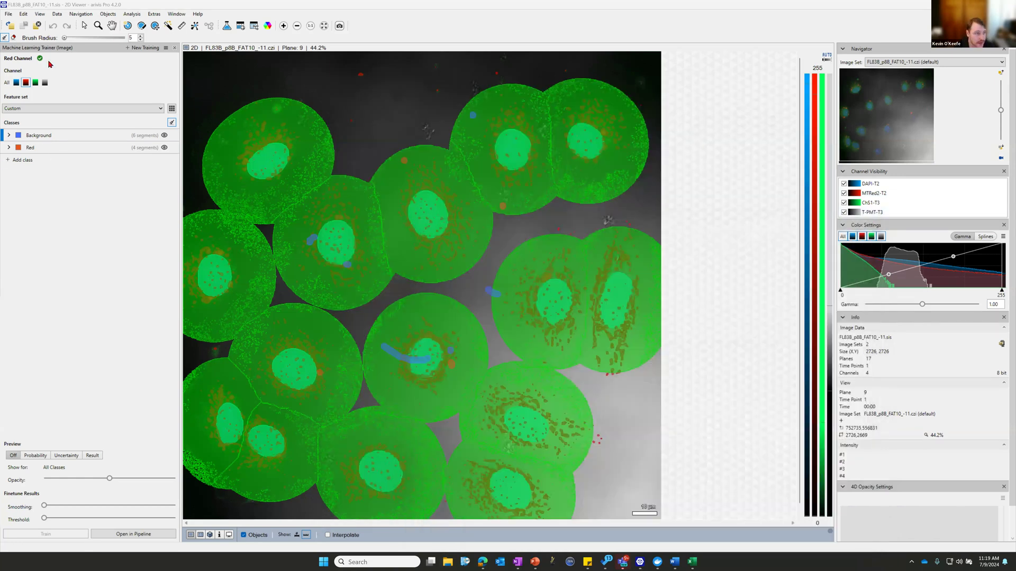
Step: Open the How to Detect Neurons (Sample Pipeline) manual and maximize its window
click(134, 14)
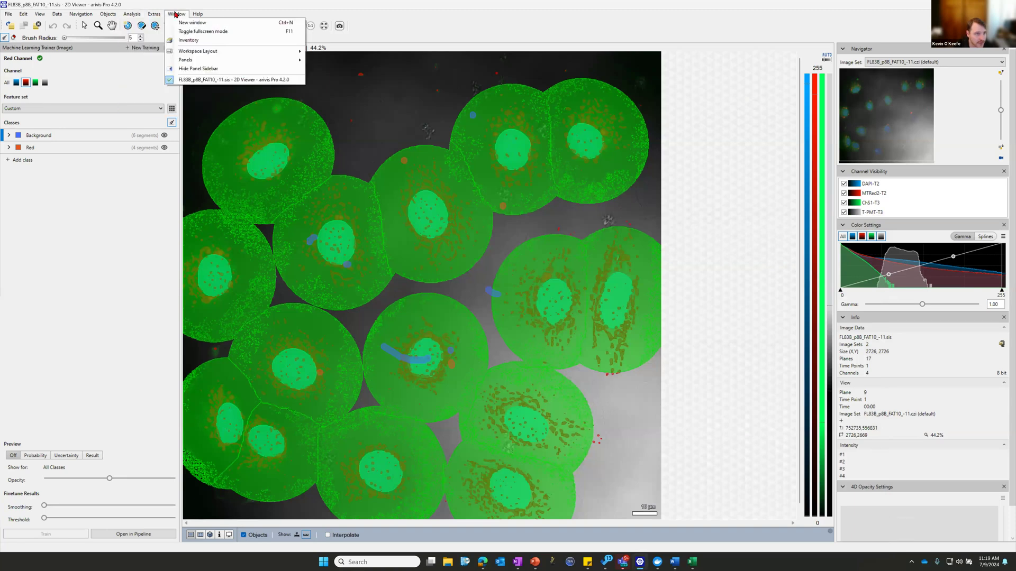
mouse_move(164, 17)
click(198, 14)
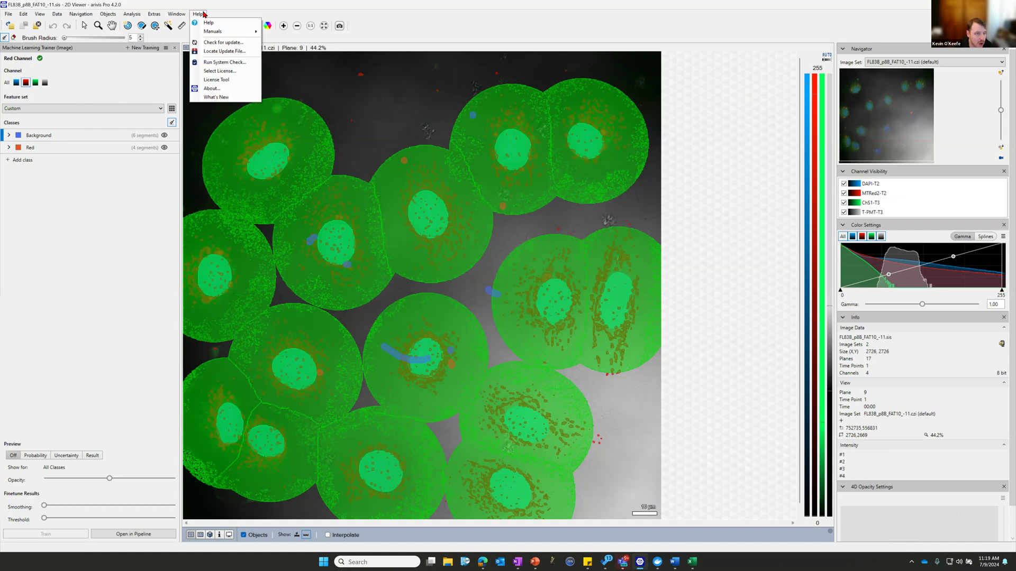
mouse_move(212, 32)
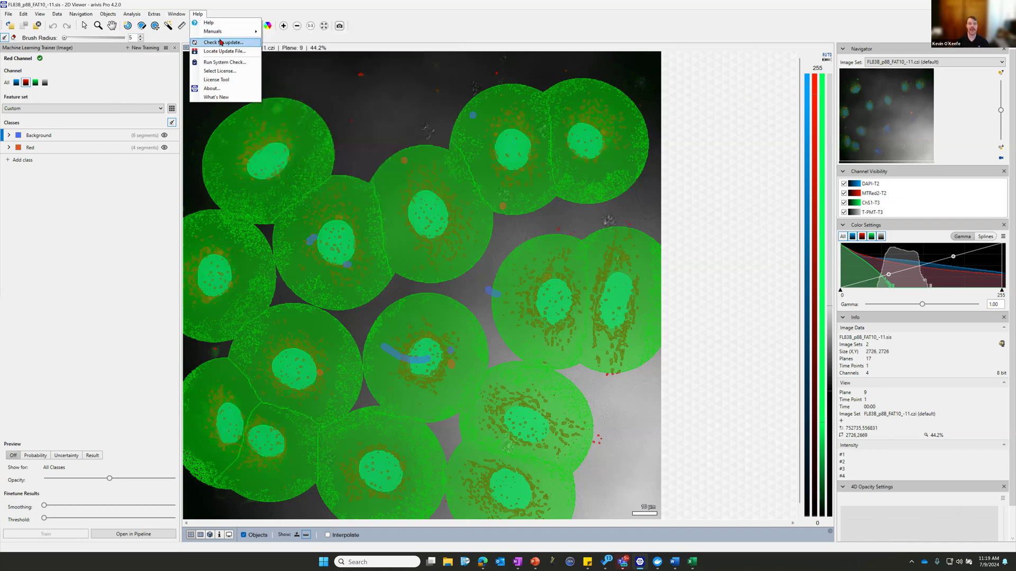
mouse_move(176, 15)
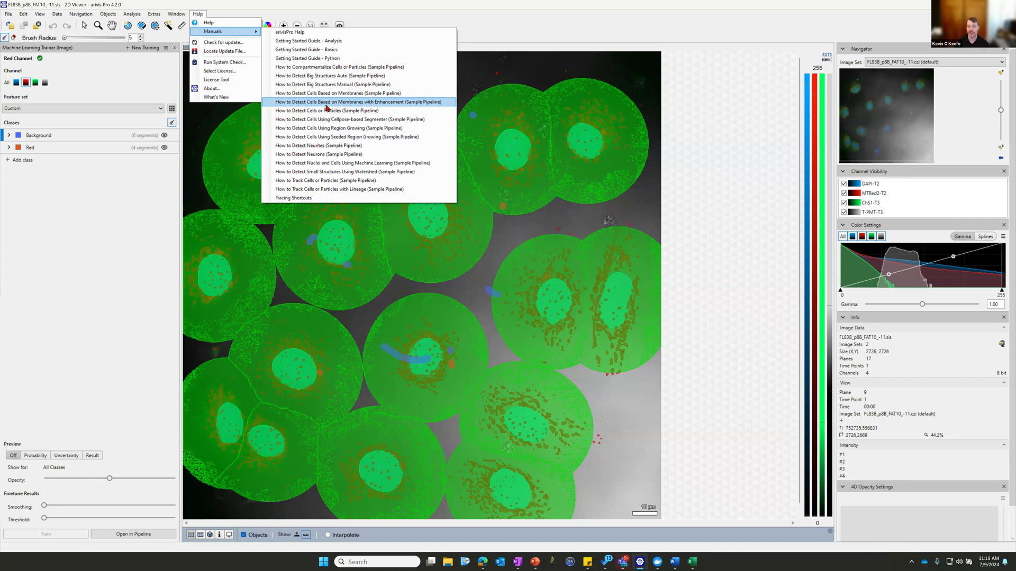
click(328, 156)
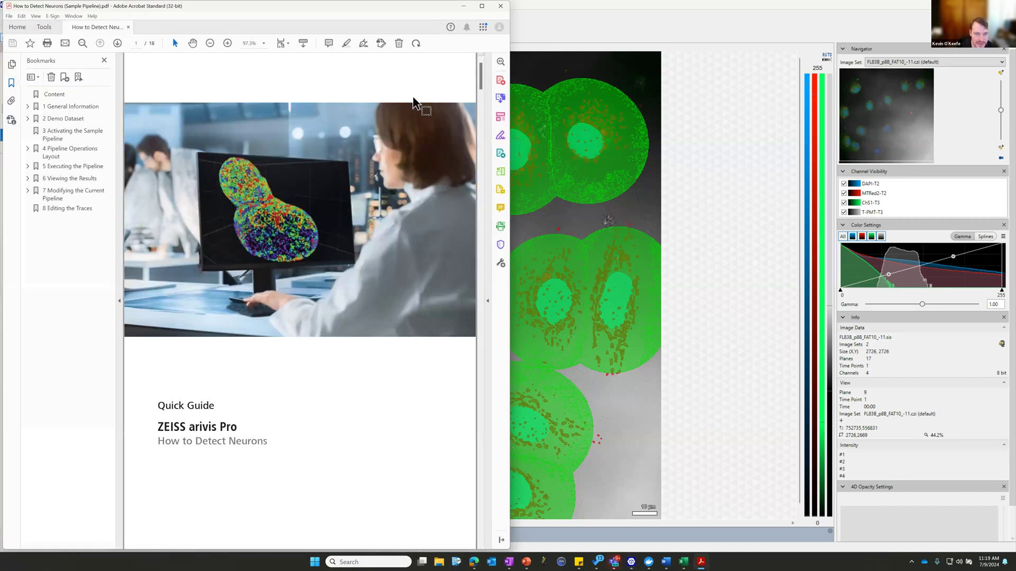
double_click(275, 10)
Step: Read the guide's general information, workflow, demo dataset and sample pipeline activation sections
scroll(466, 217, down, 2)
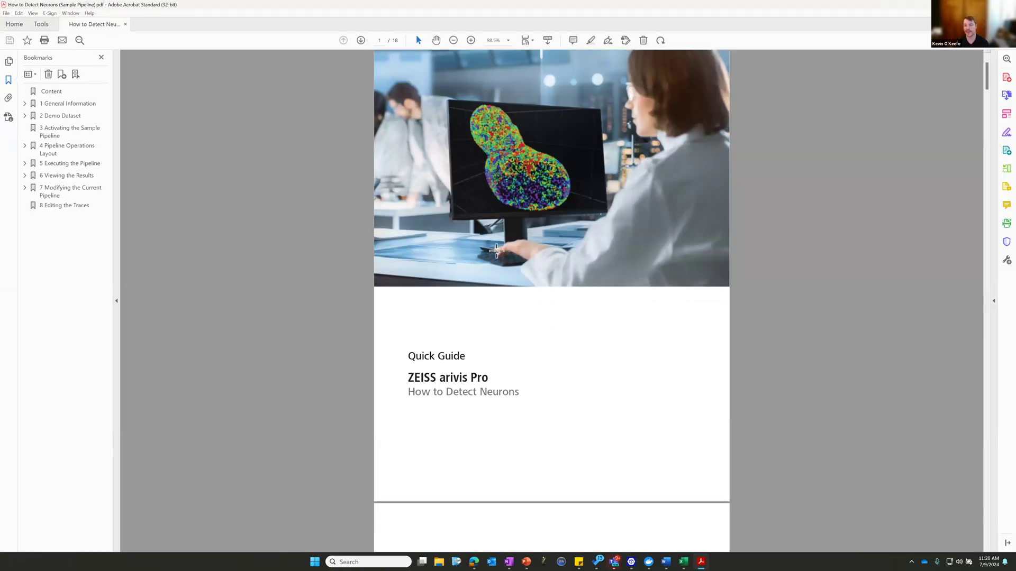
scroll(496, 251, down, 15)
scroll(703, 200, down, 5)
scroll(717, 190, down, 10)
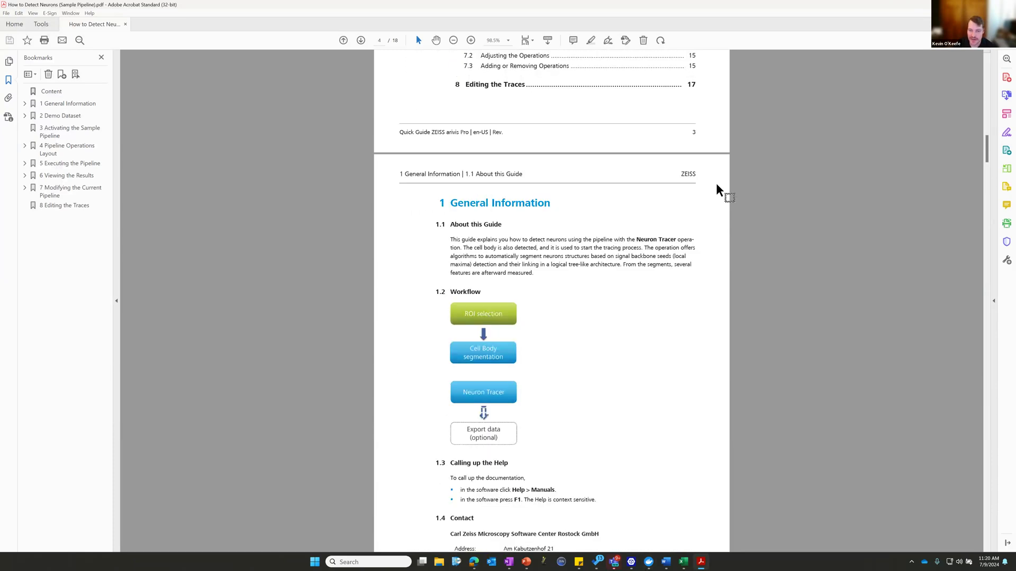
scroll(497, 175, down, 10)
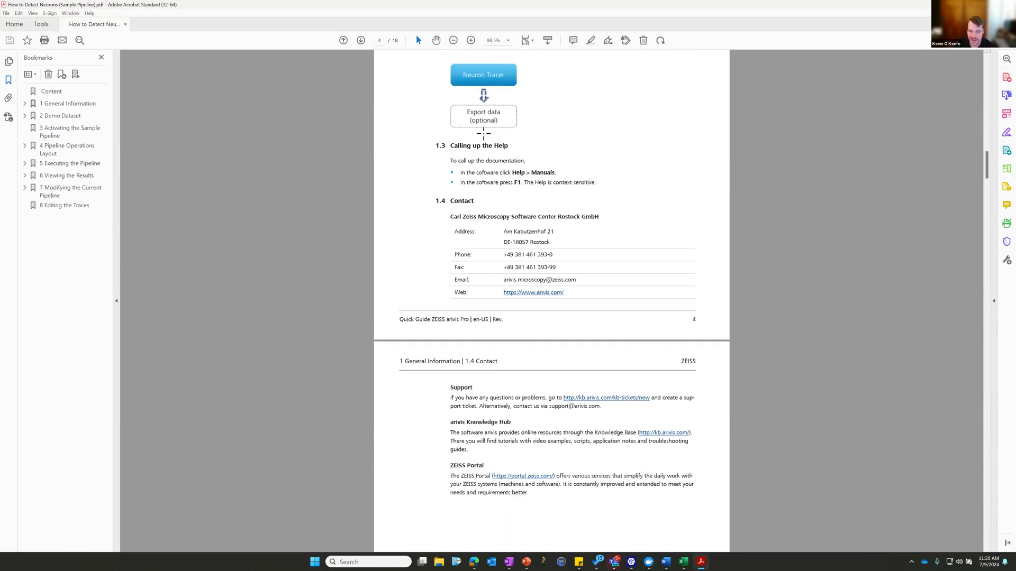
scroll(569, 190, down, 5)
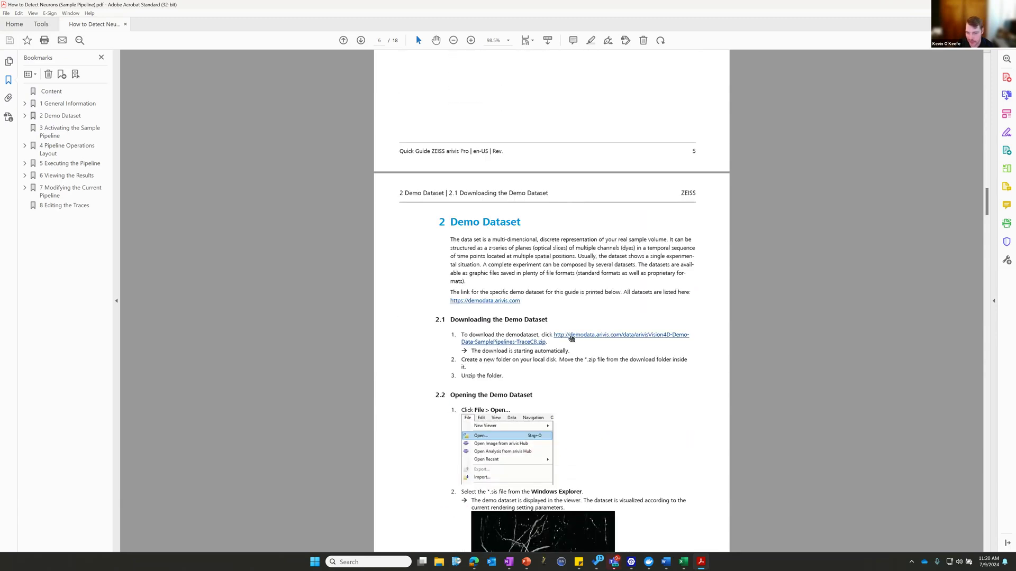
scroll(576, 337, down, 3)
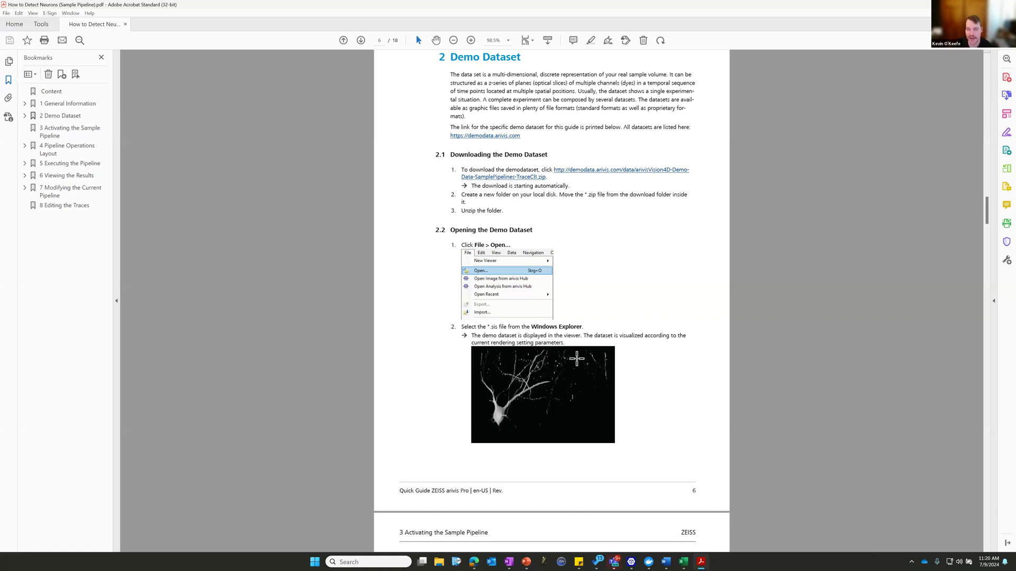
scroll(534, 180, down, 3)
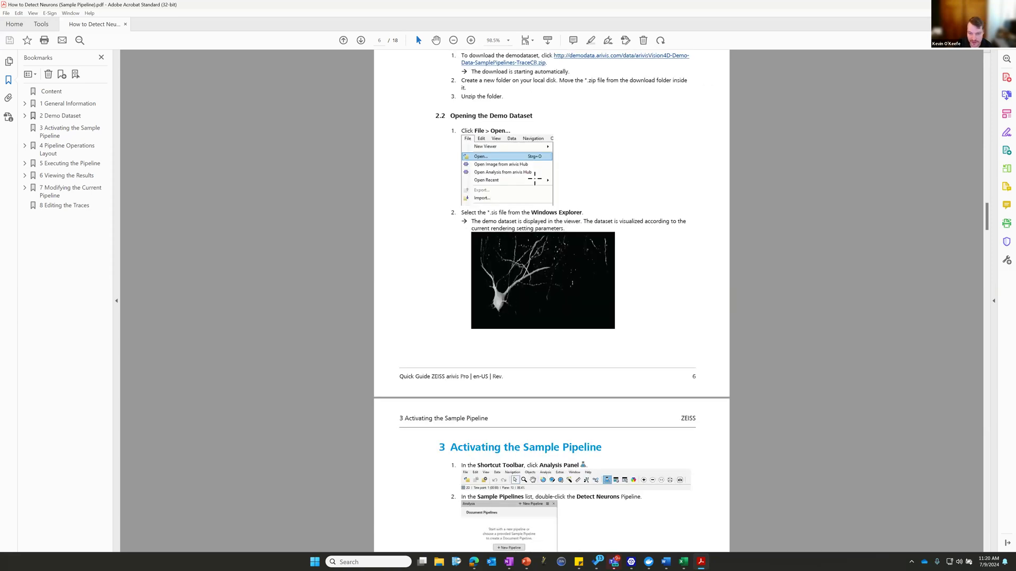
scroll(534, 180, down, 18)
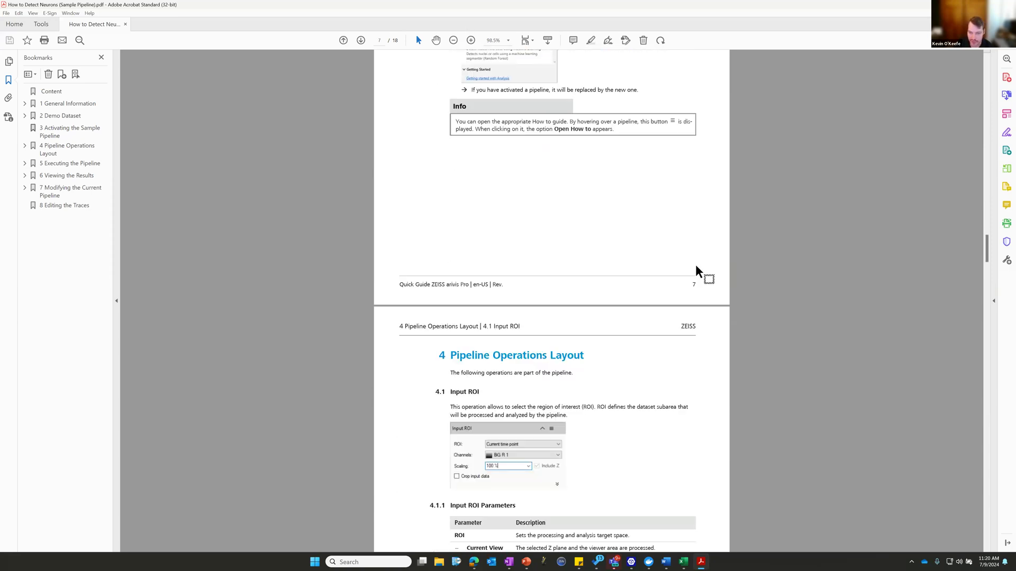
Step: Examine the guide's pipeline operations layout, including the Blob Finder, Neuron Tracer and Store Objects settings
scroll(697, 271, down, 14)
scroll(513, 298, down, 11)
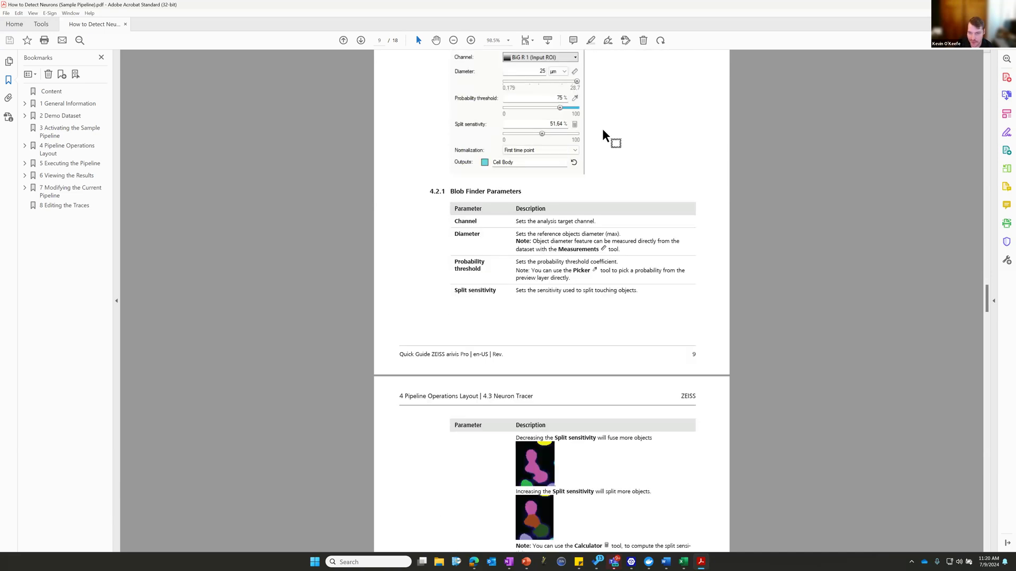
scroll(580, 192, down, 7)
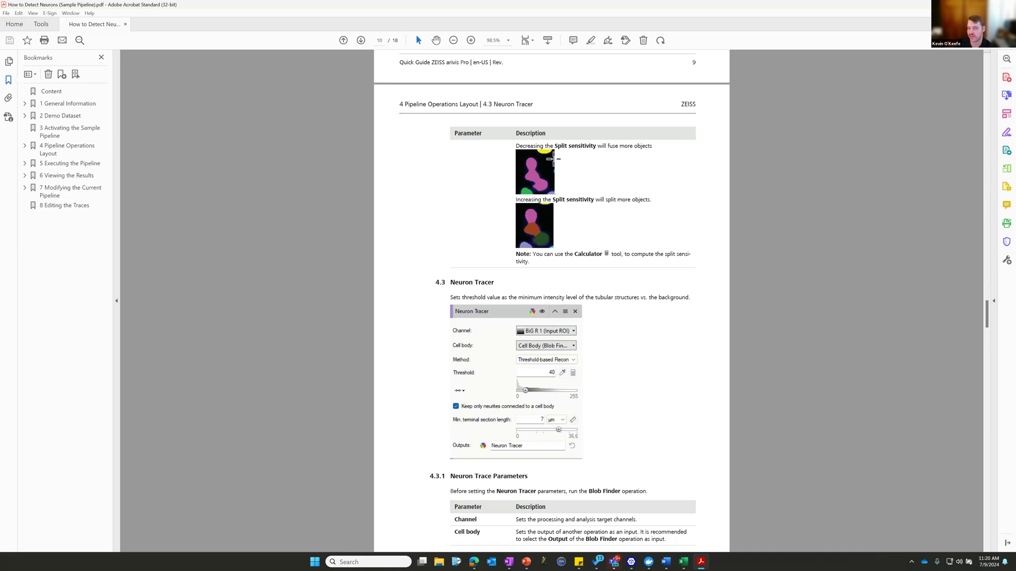
scroll(553, 159, down, 4)
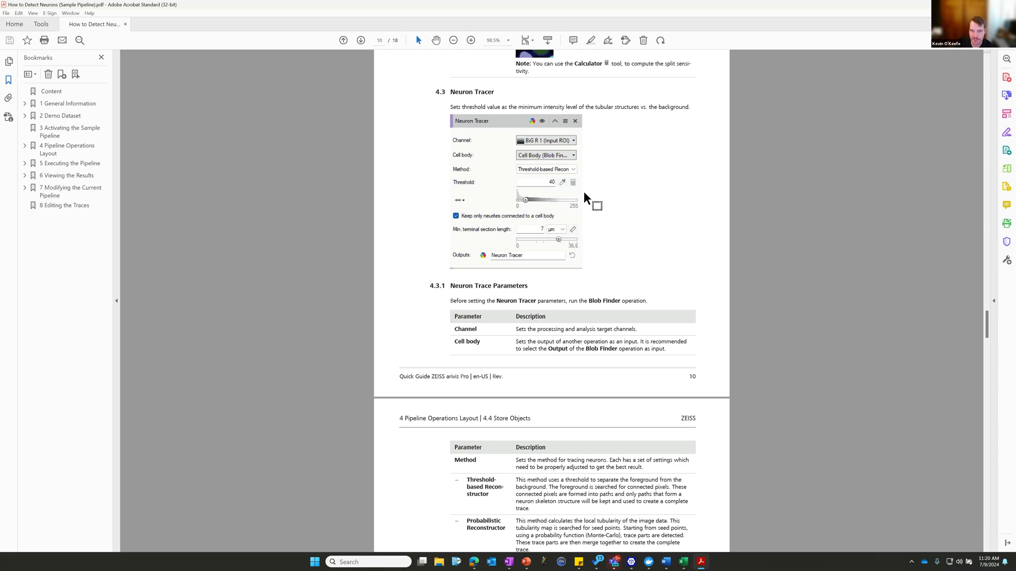
scroll(593, 202, down, 2)
scroll(600, 209, down, 17)
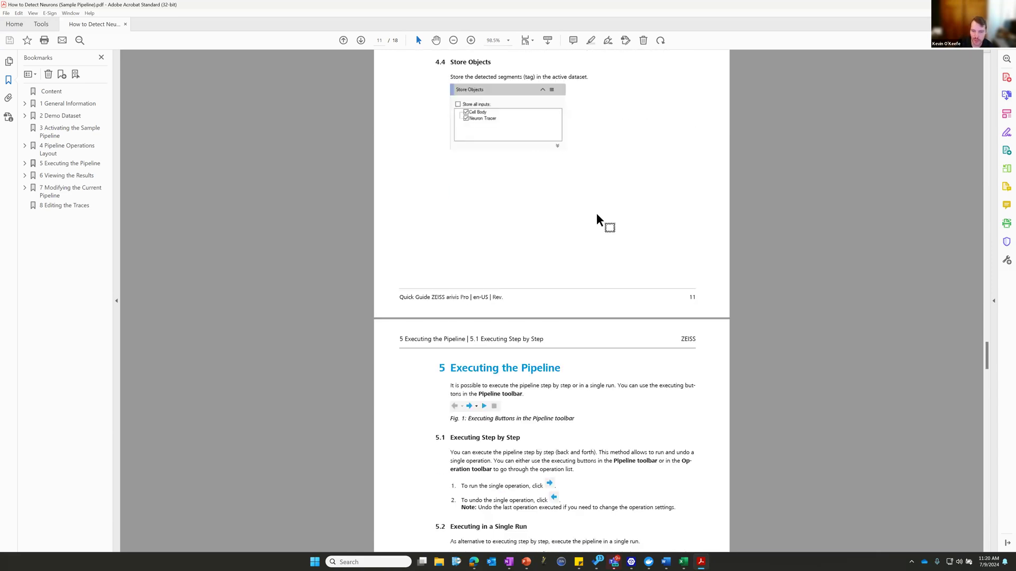
Step: Review the guide's sections on viewing the results, visualization examples, modifying the pipeline and editing the traces
scroll(593, 212, down, 15)
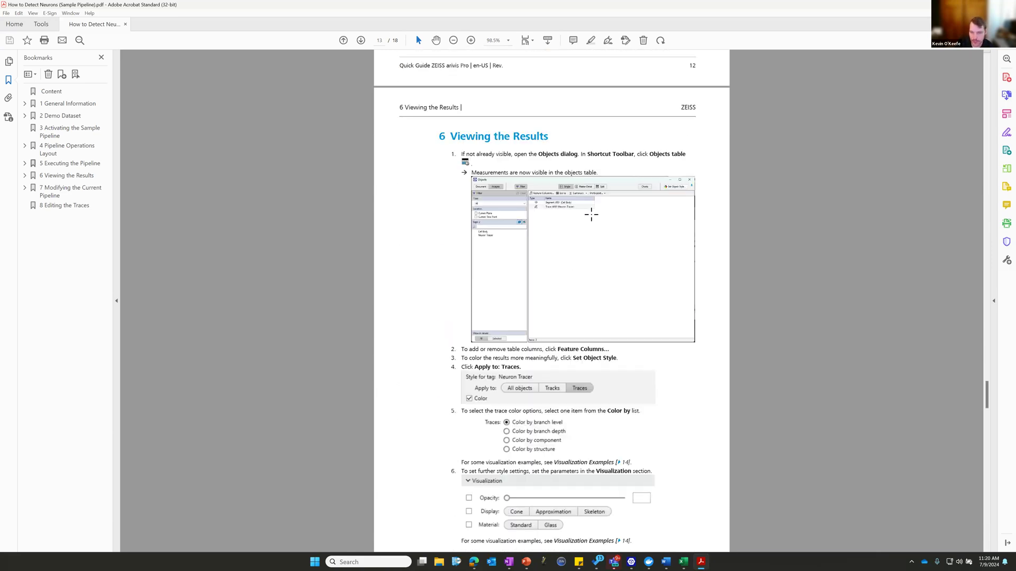
scroll(590, 185, down, 18)
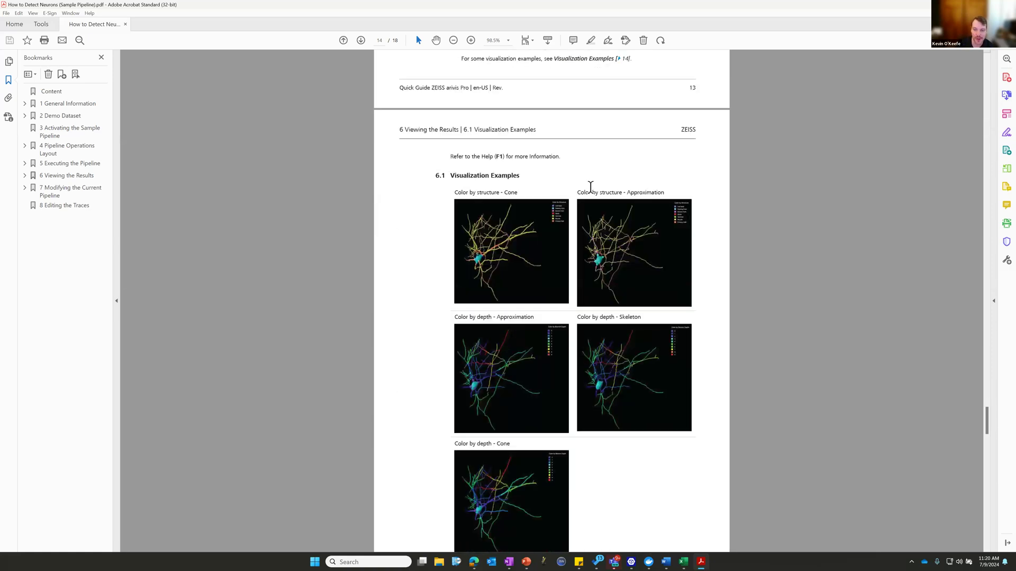
scroll(587, 188, up, 4)
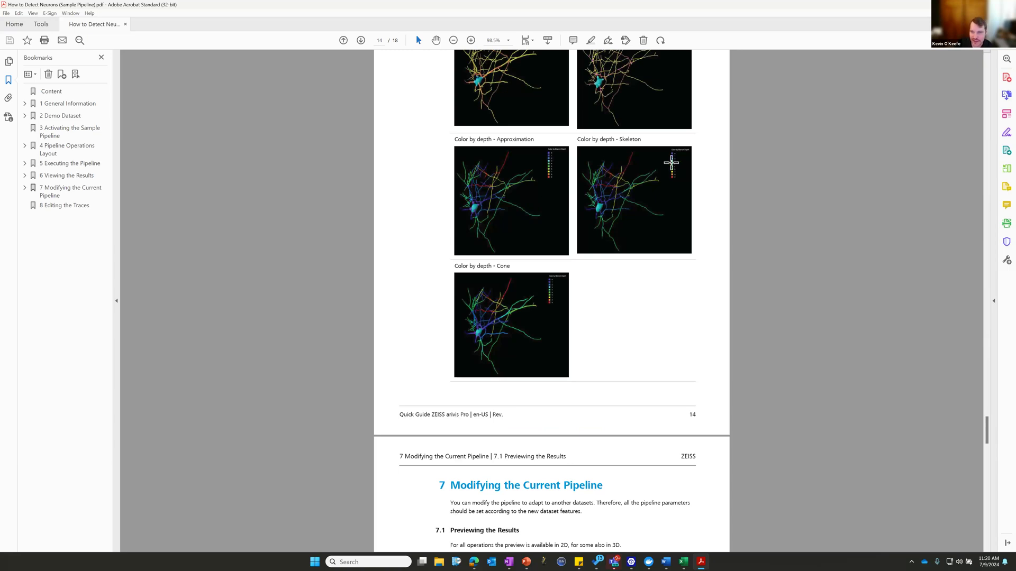
scroll(654, 348, down, 20)
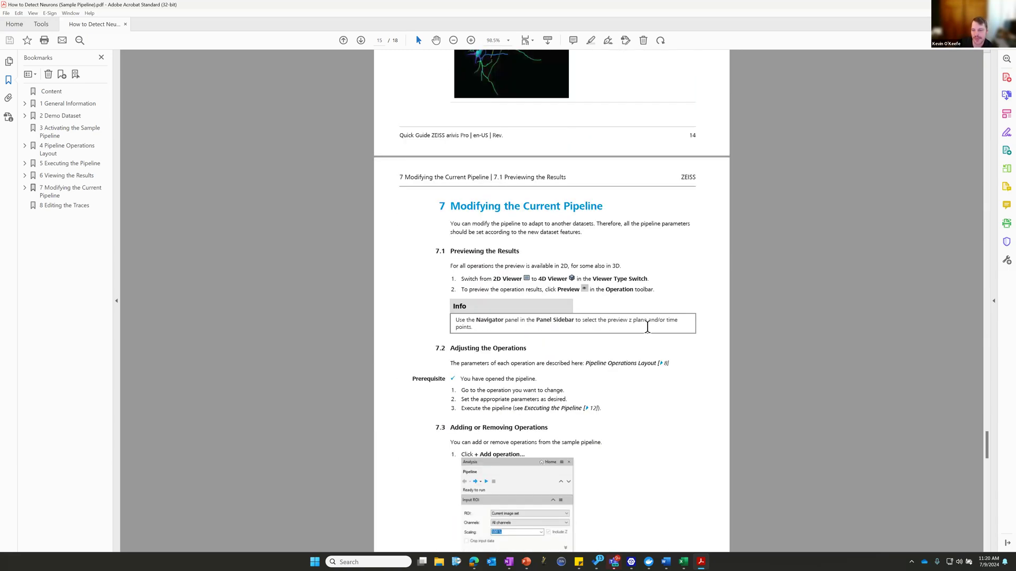
scroll(644, 331, down, 20)
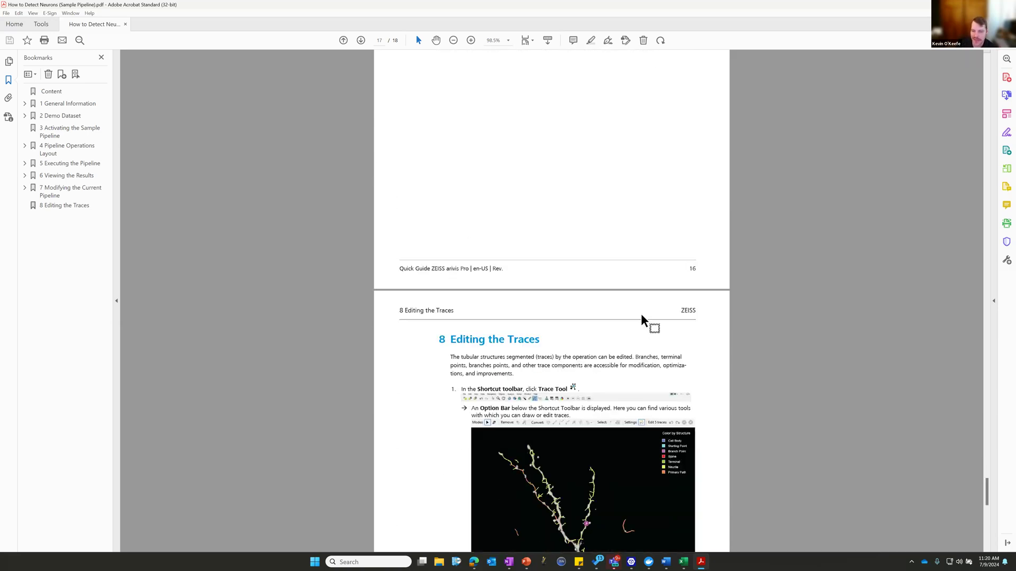
scroll(641, 318, down, 6)
scroll(638, 317, up, 4)
scroll(635, 317, up, 3)
Step: Close the neuron guide and return to arivis Pro to look through the available sample pipeline manuals
click(126, 24)
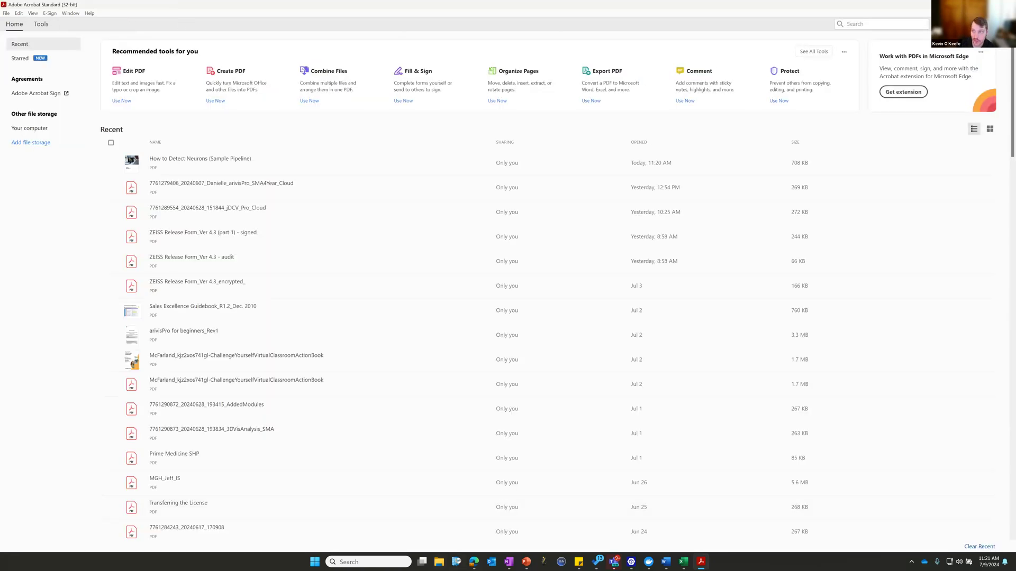
click(701, 562)
click(197, 14)
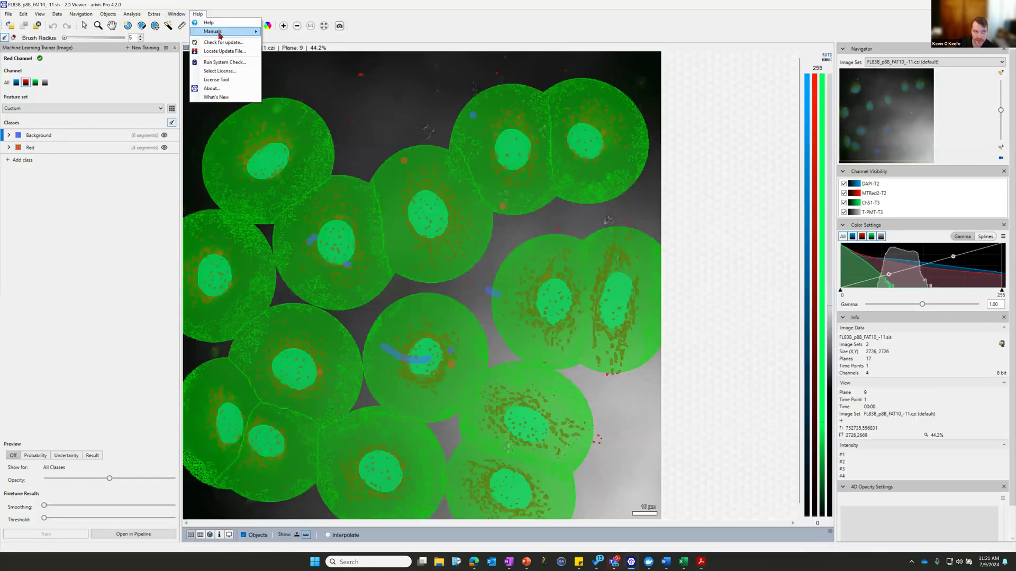
mouse_move(227, 31)
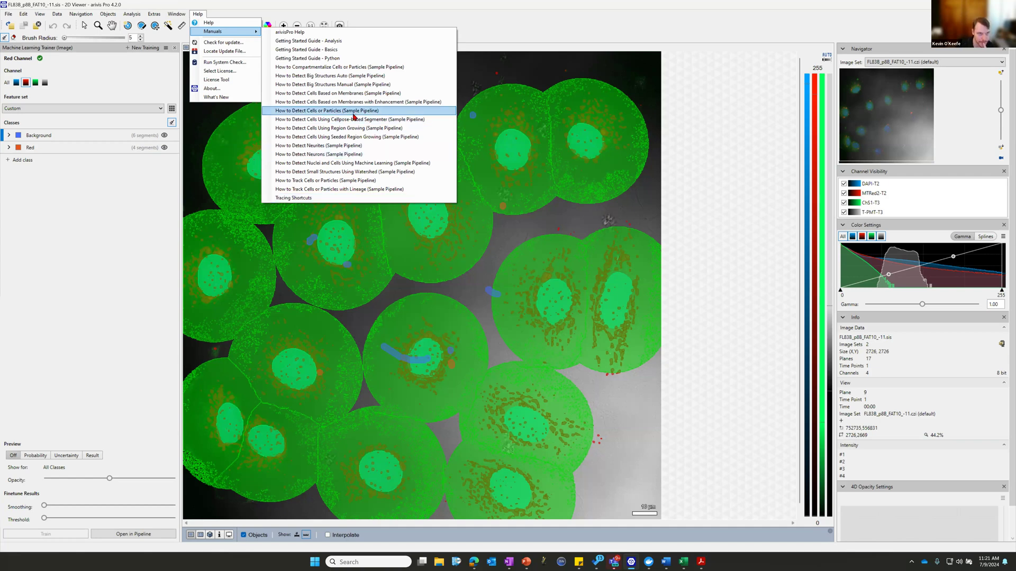
Step: Review the Keys, Advanced, Operations and Machine Learning preferences, including the GPU acceleration (CUDA) option, and close the preferences
mouse_move(184, 15)
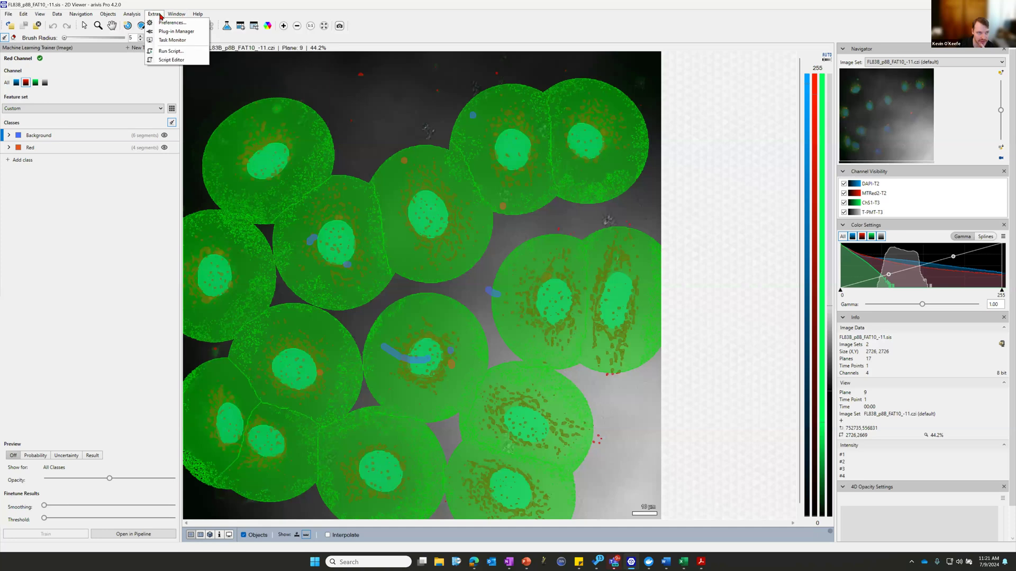
click(167, 23)
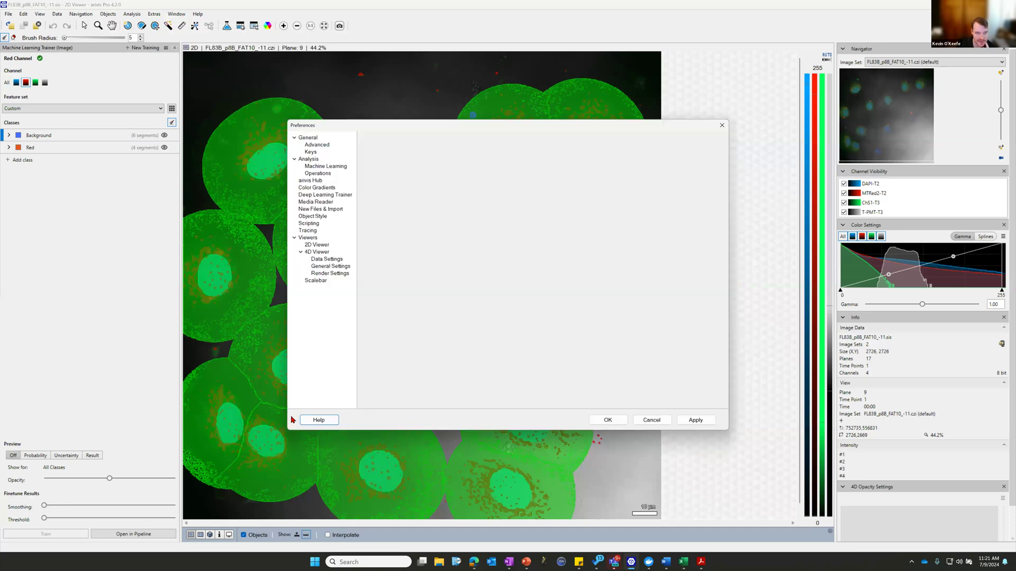
click(320, 153)
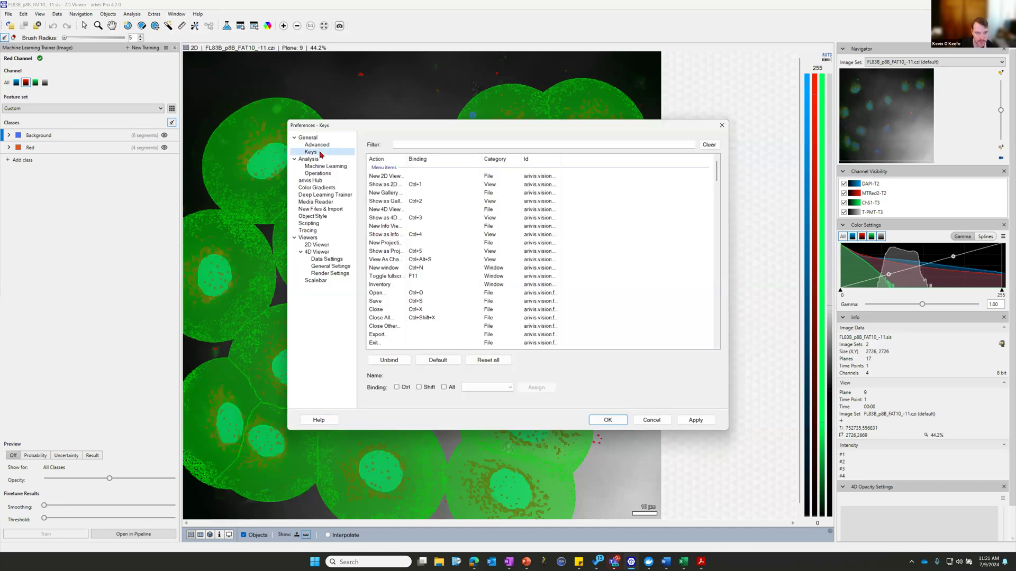
click(318, 146)
click(328, 174)
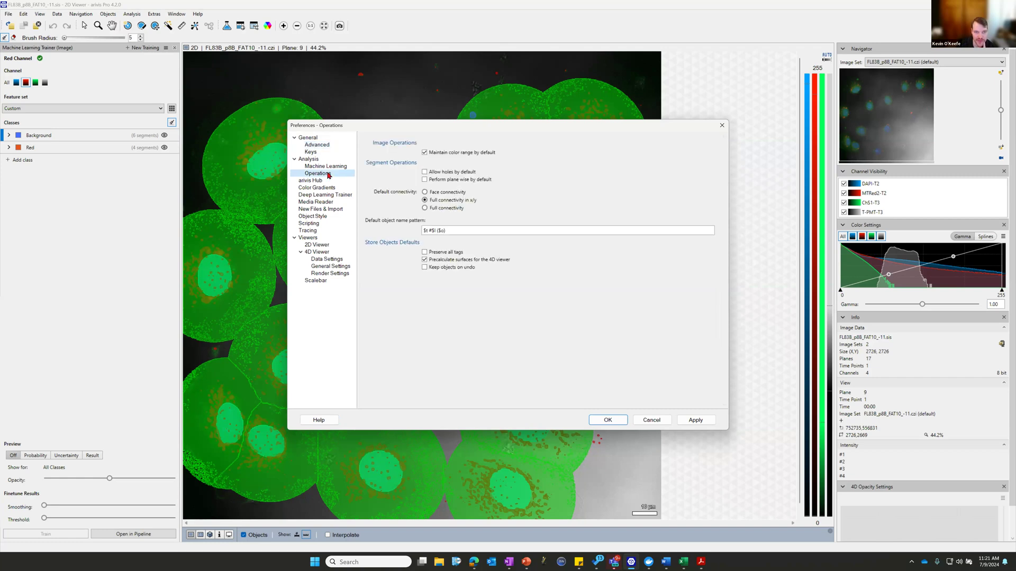
click(330, 168)
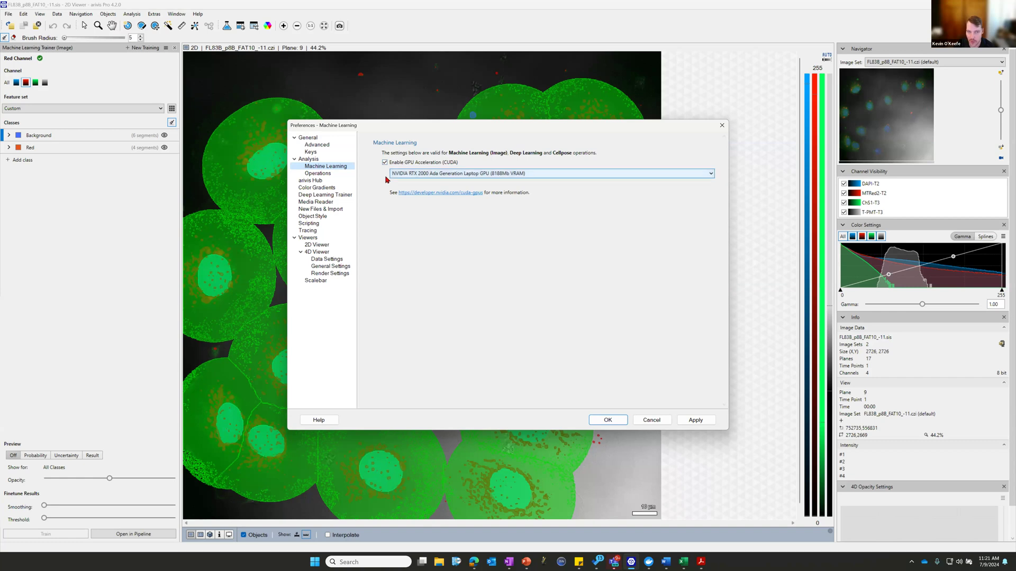
click(607, 420)
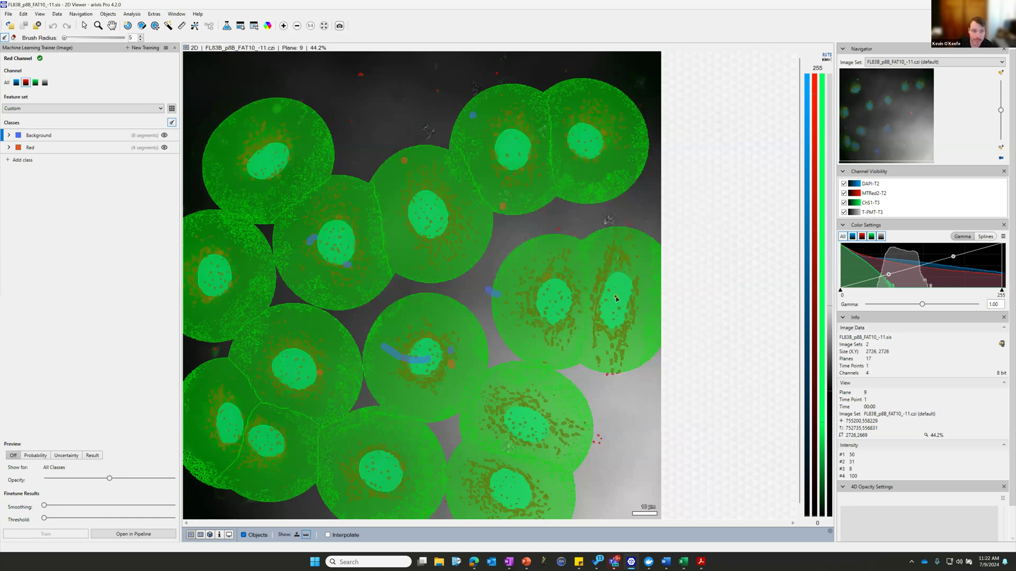
click(154, 13)
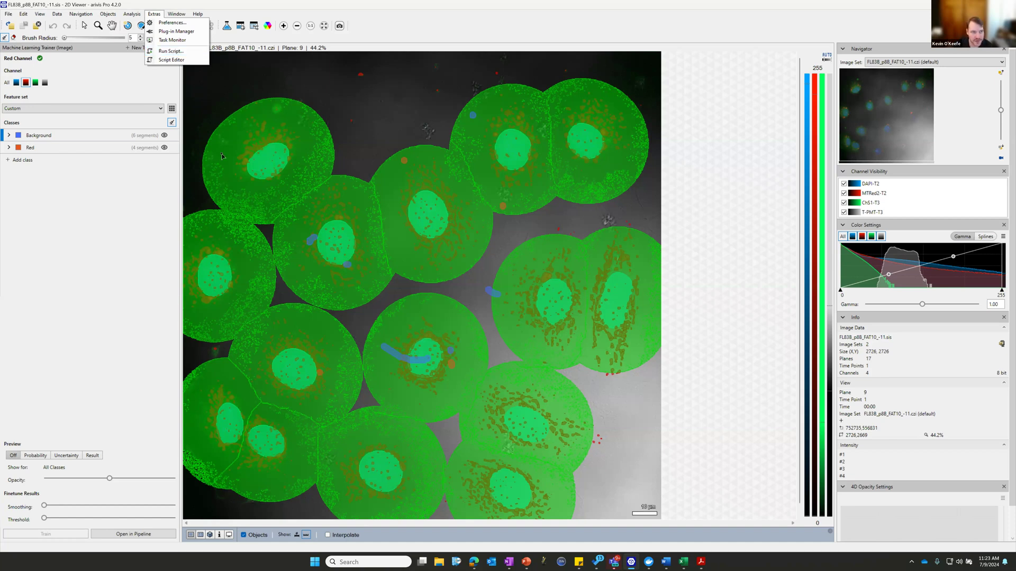
Step: Browse the cells in the 2D image at different magnifications using the zoom tool, the hand tool and the Navigator
click(159, 11)
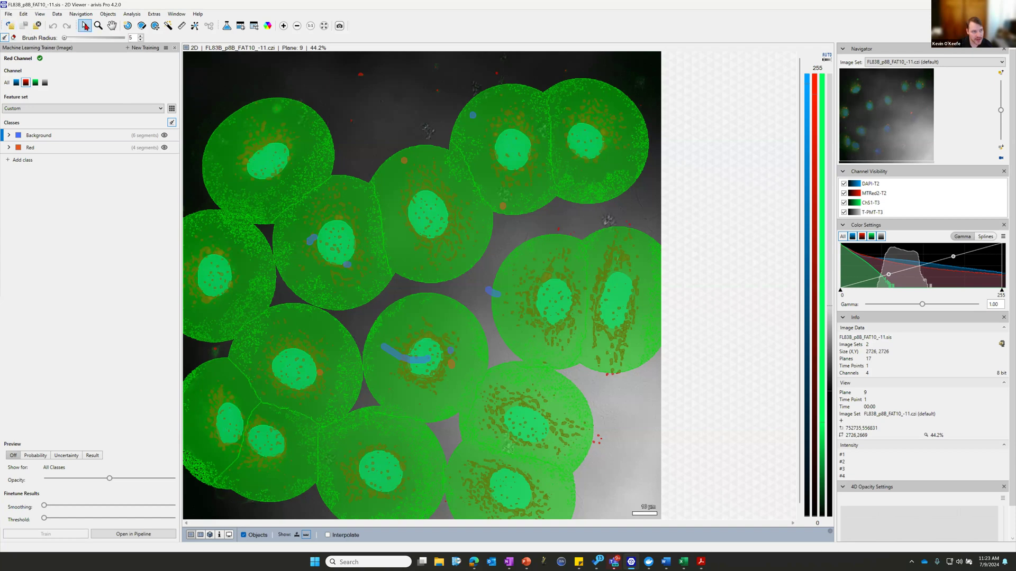
click(98, 26)
drag(381, 129, 322, 176)
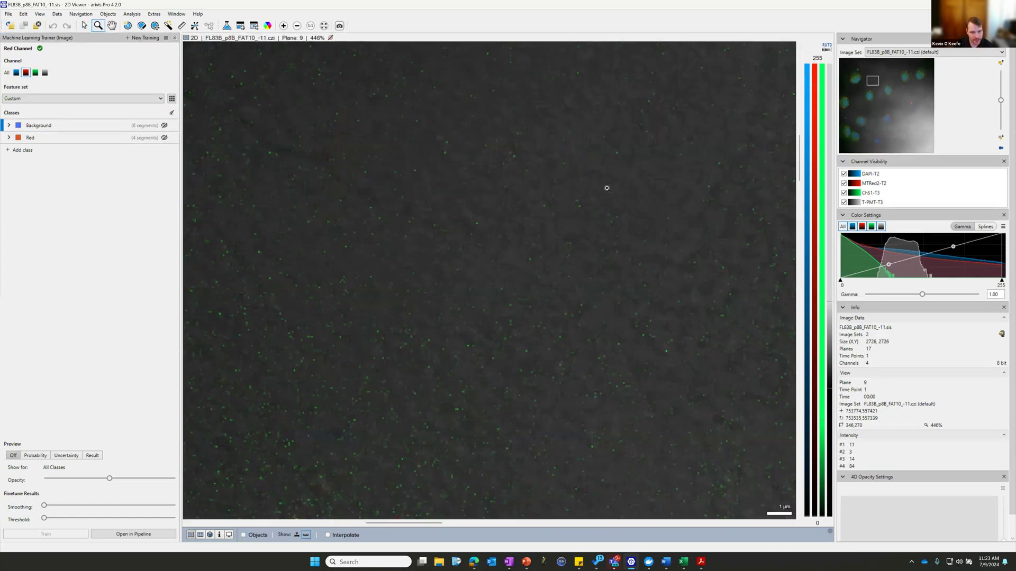
key(h)
drag(390, 150, 562, 224)
scroll(563, 255, down, 5)
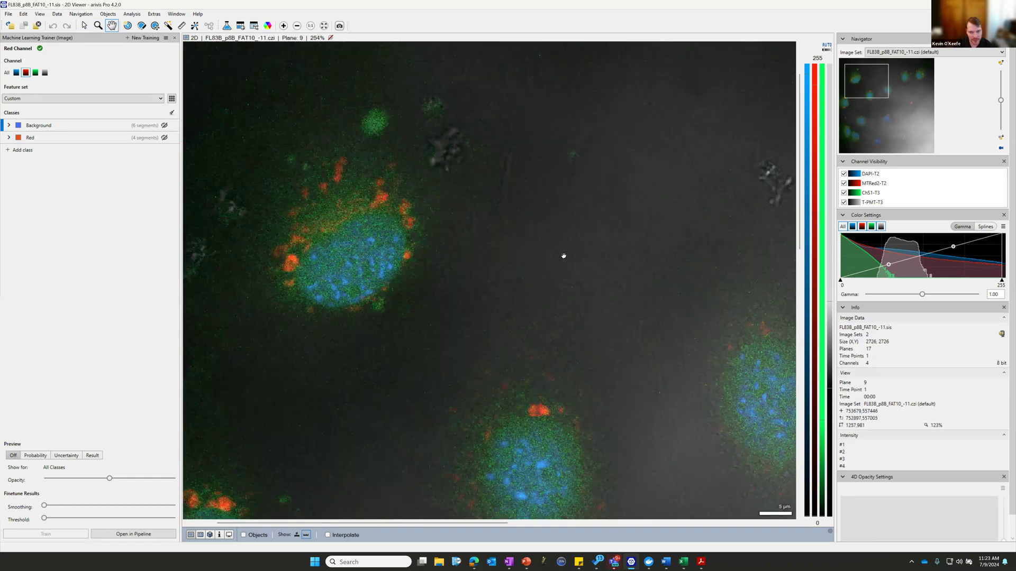
mouse_move(871, 92)
mouse_down()
mouse_move(895, 115)
mouse_move(875, 106)
mouse_up()
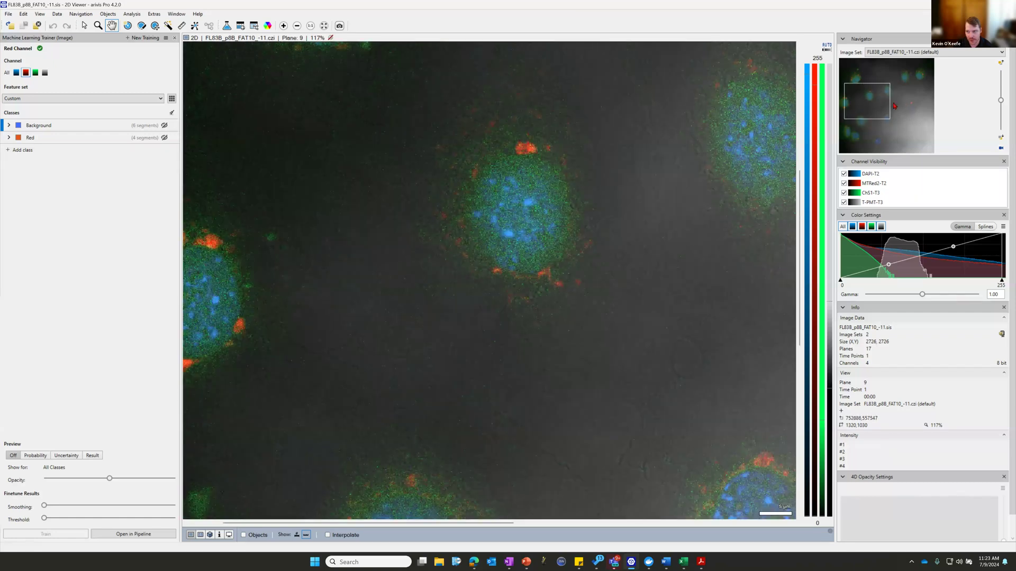
scroll(728, 108, up, 2)
drag(877, 90, 860, 121)
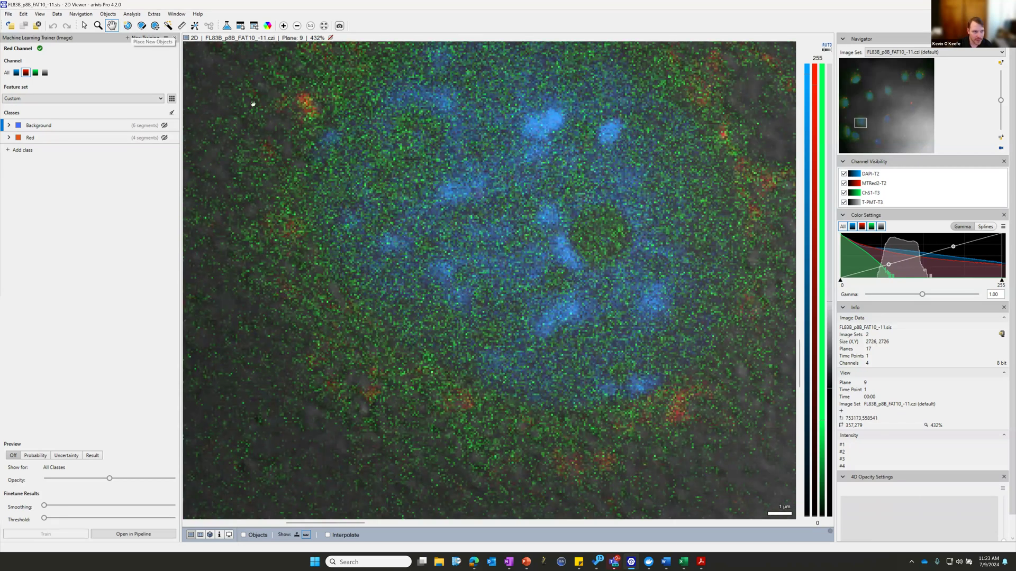
scroll(253, 103, down, 5)
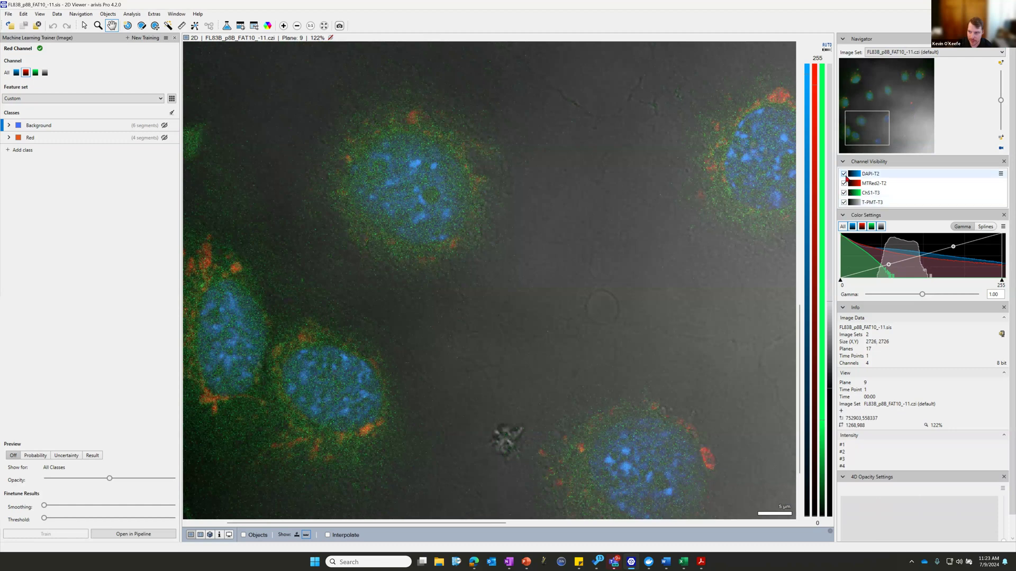
Step: Show only the DAPI-T2 channel by hiding MTRed2-T2, ChS1-T3 and T-PMT-T3
click(844, 174)
click(844, 174)
click(844, 184)
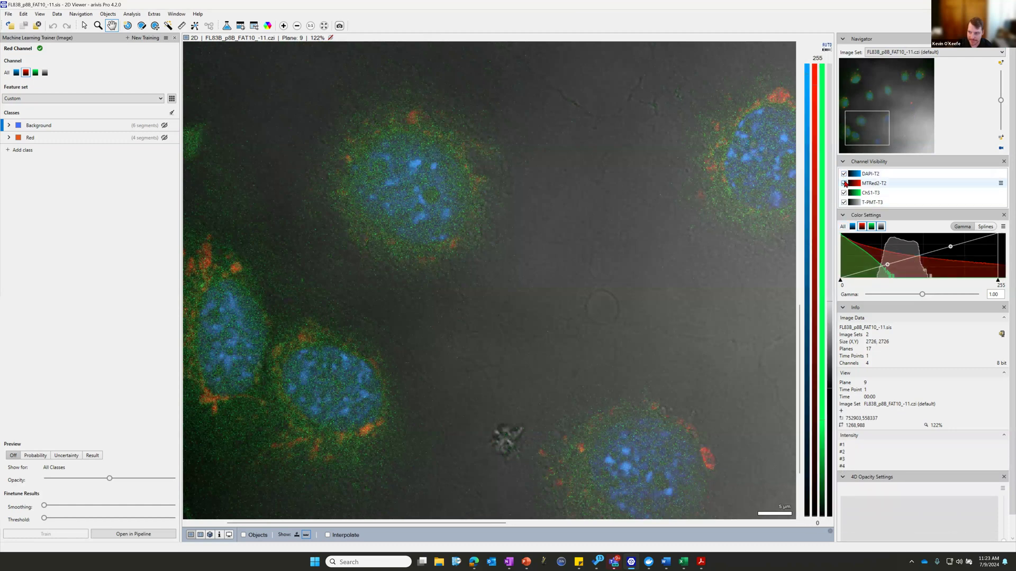
click(844, 193)
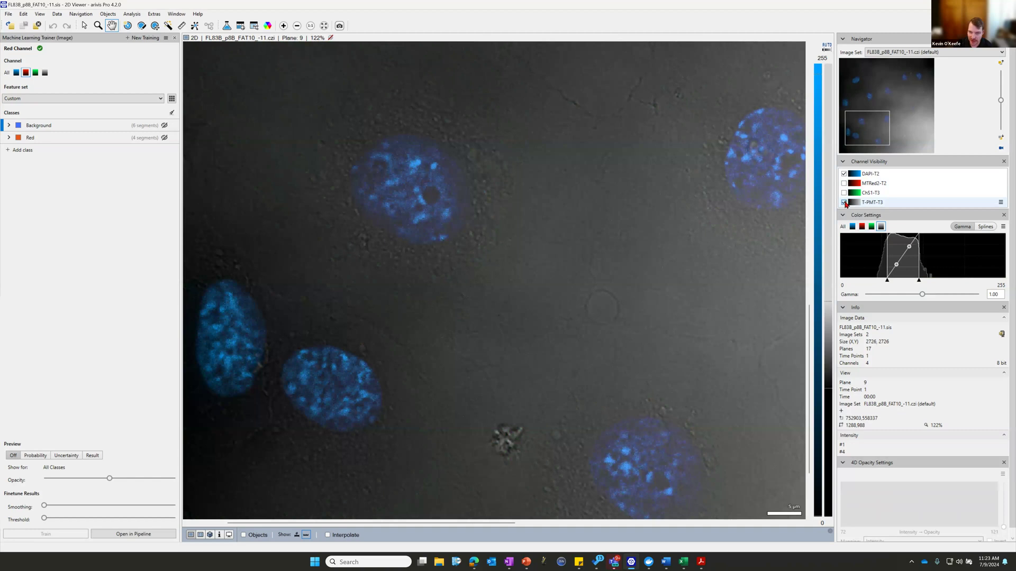
click(844, 202)
Step: Paint a segment over an isolated DAPI nucleus with a brush radius of 50, accept it, and check it in the objects overlay
drag(549, 194, 263, 268)
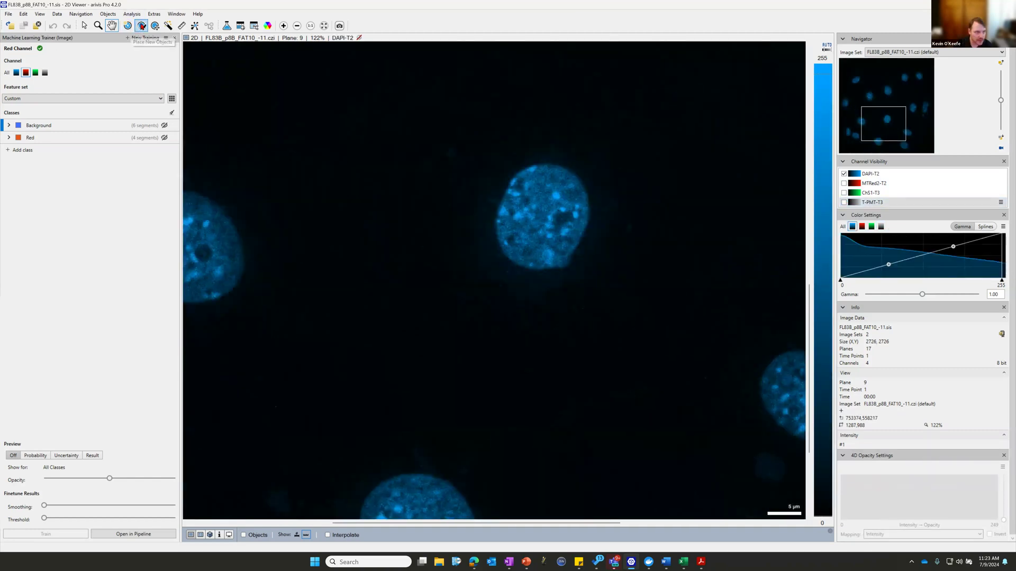
click(141, 25)
mouse_move(557, 197)
mouse_down()
mouse_move(539, 195)
mouse_move(518, 220)
mouse_move(515, 236)
mouse_move(534, 262)
mouse_move(566, 229)
mouse_move(560, 206)
mouse_up()
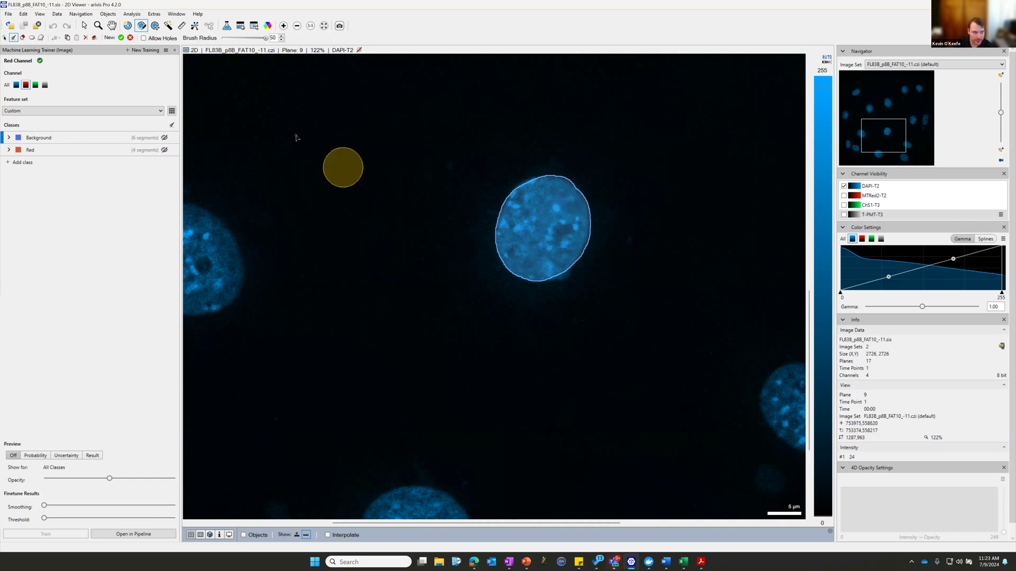
click(121, 37)
click(258, 536)
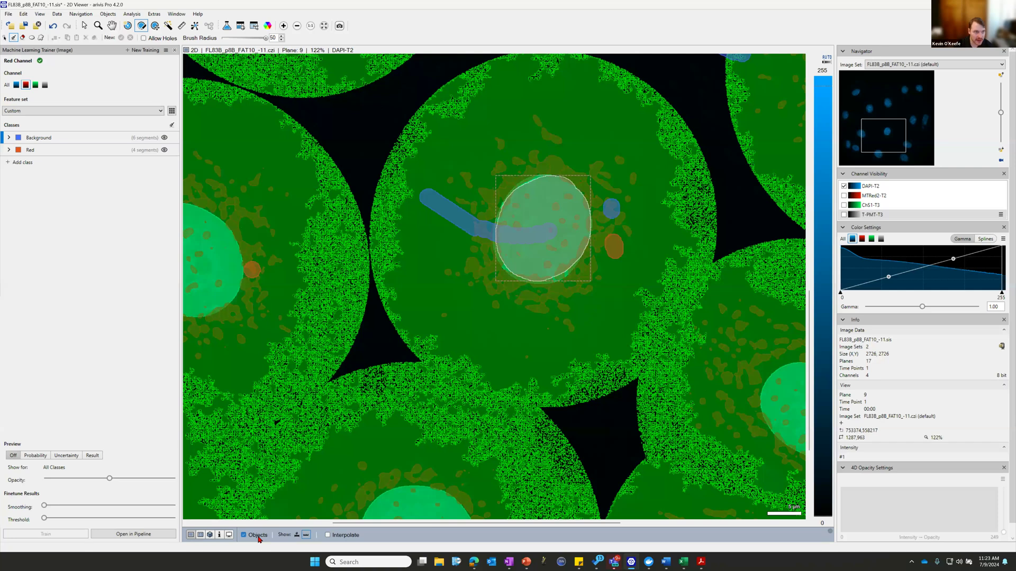
click(258, 536)
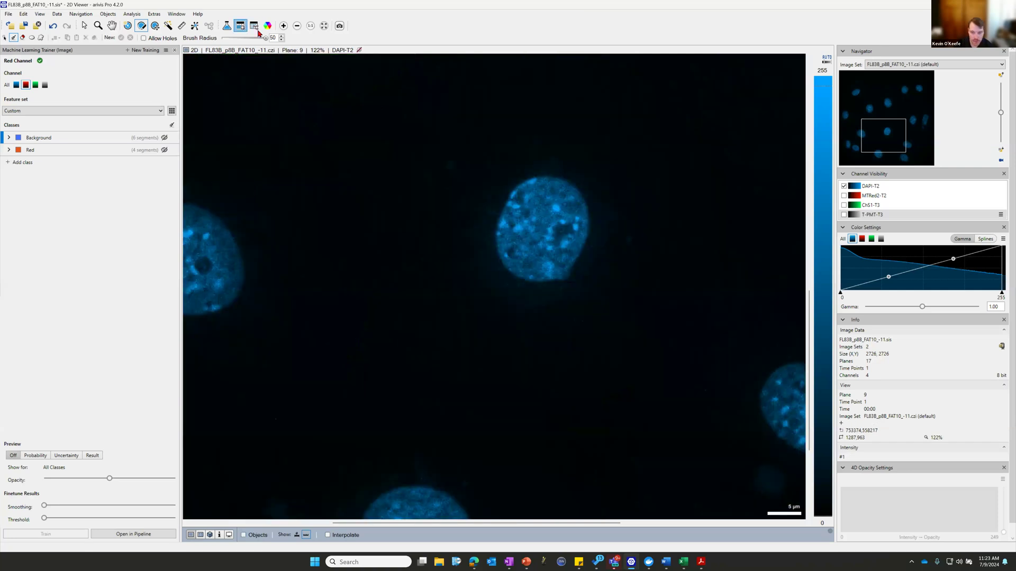
Step: Filter the objects table by the Manual tag, delete all the segments it lists, and close the table
click(240, 26)
click(447, 379)
click(548, 274)
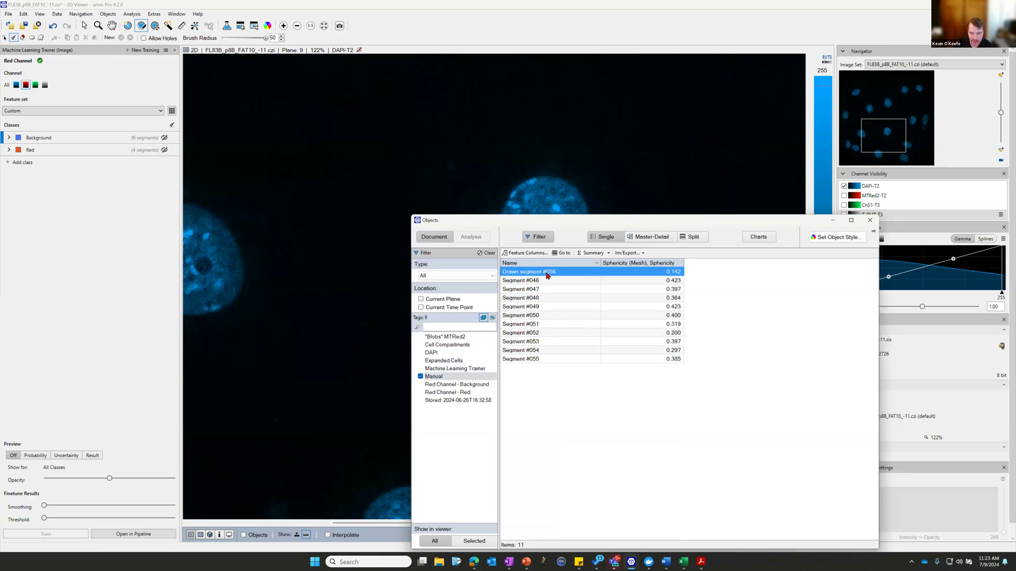
shift+click(554, 359)
right_click(552, 359)
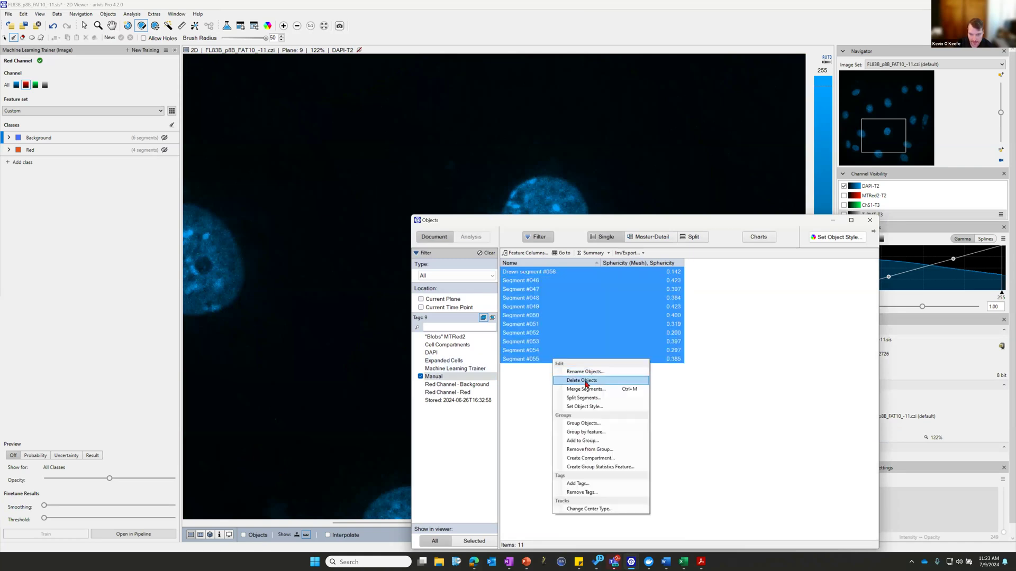
click(587, 385)
click(420, 369)
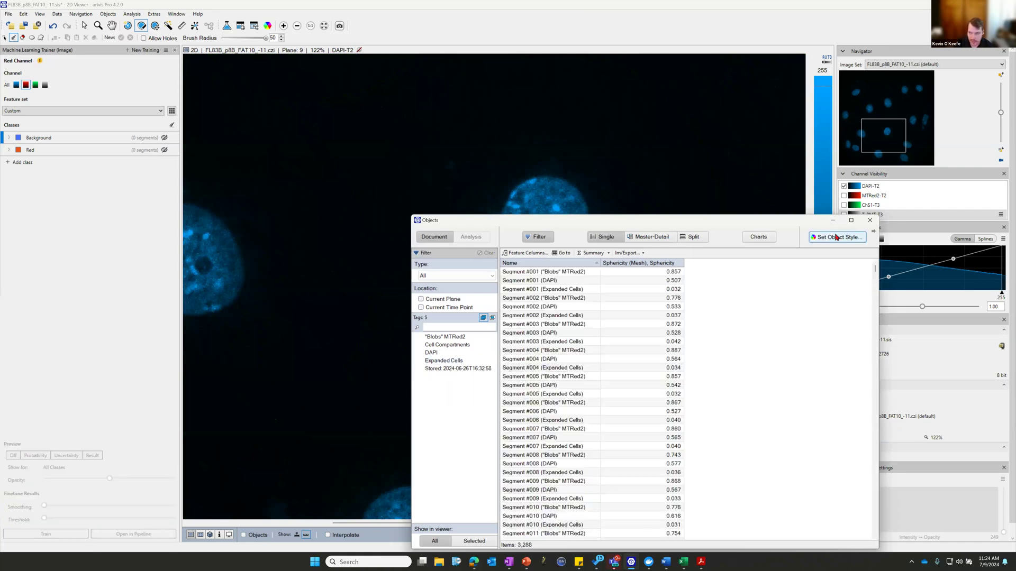
click(870, 220)
Step: Segment the isolated nucleus with the Magic Wand in Bright Objects mode at 10 % tolerance, fitting it inside the wand's search box
click(154, 25)
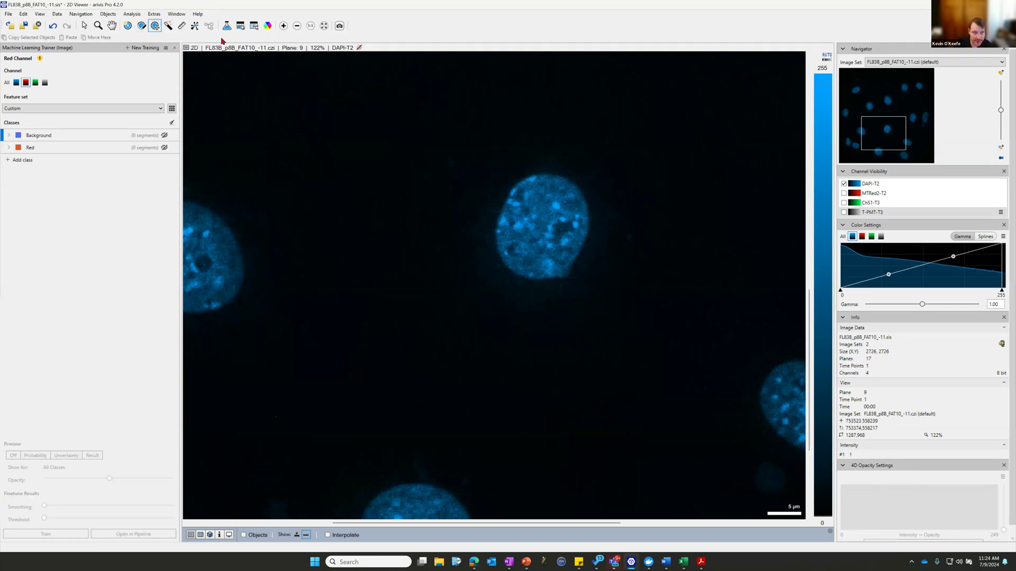
click(169, 26)
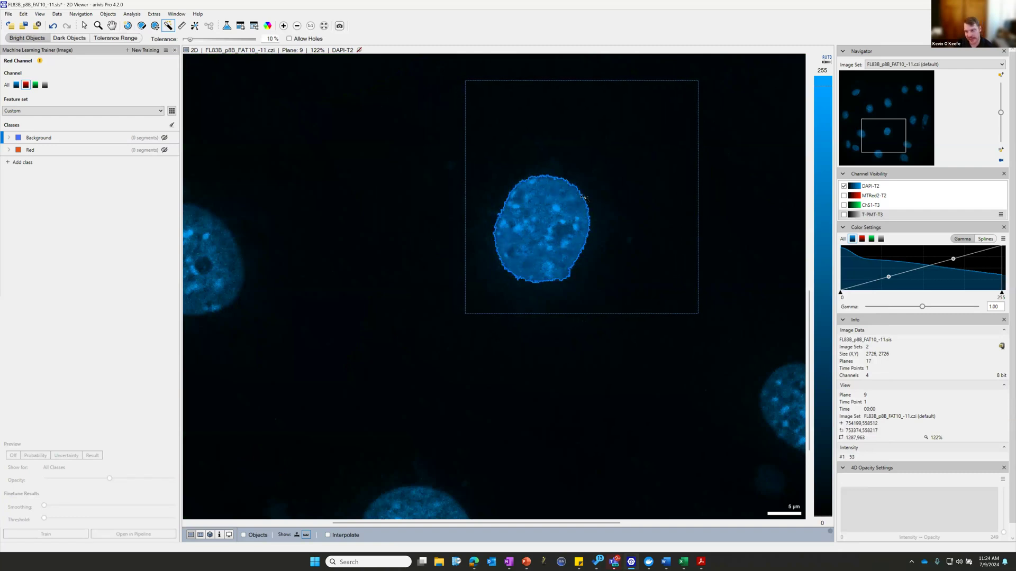
scroll(227, 165, down, 10)
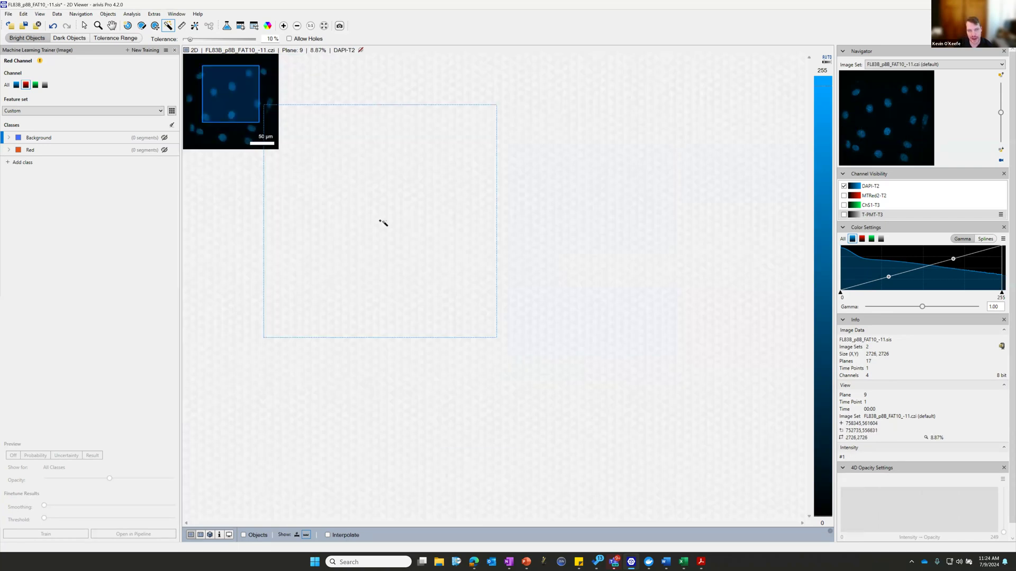
scroll(299, 168, up, 5)
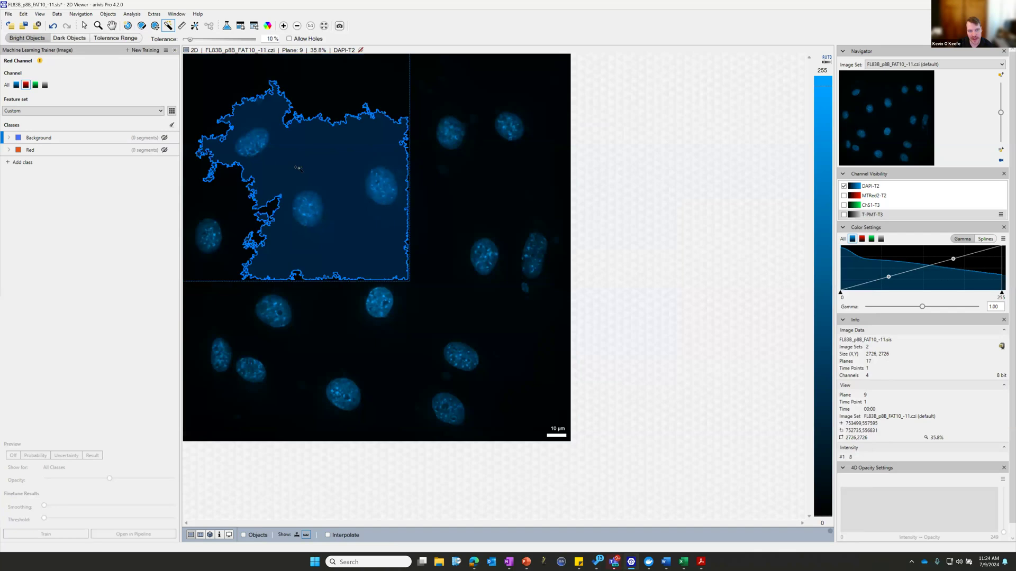
scroll(390, 249, up, 6)
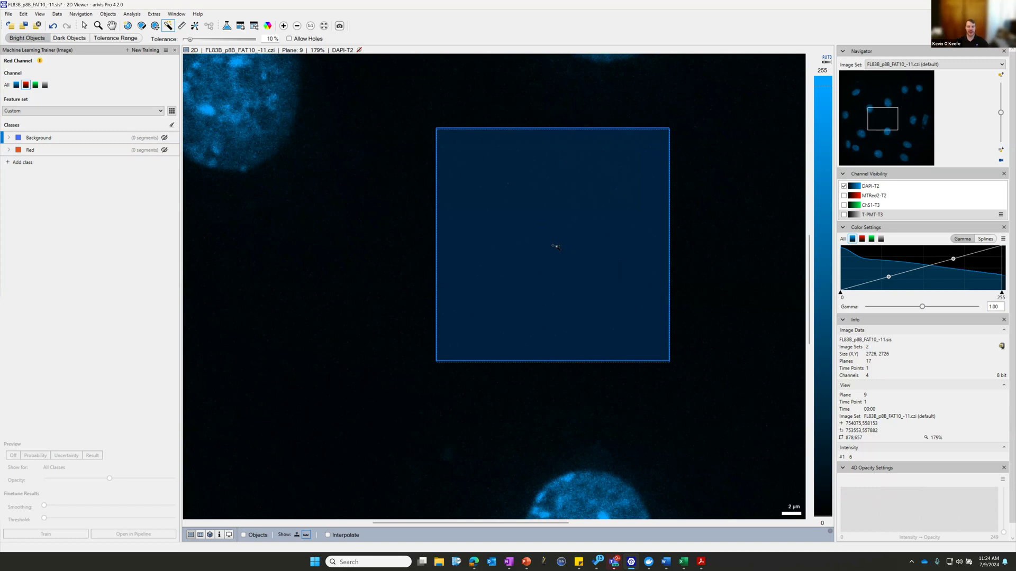
scroll(556, 247, down, 5)
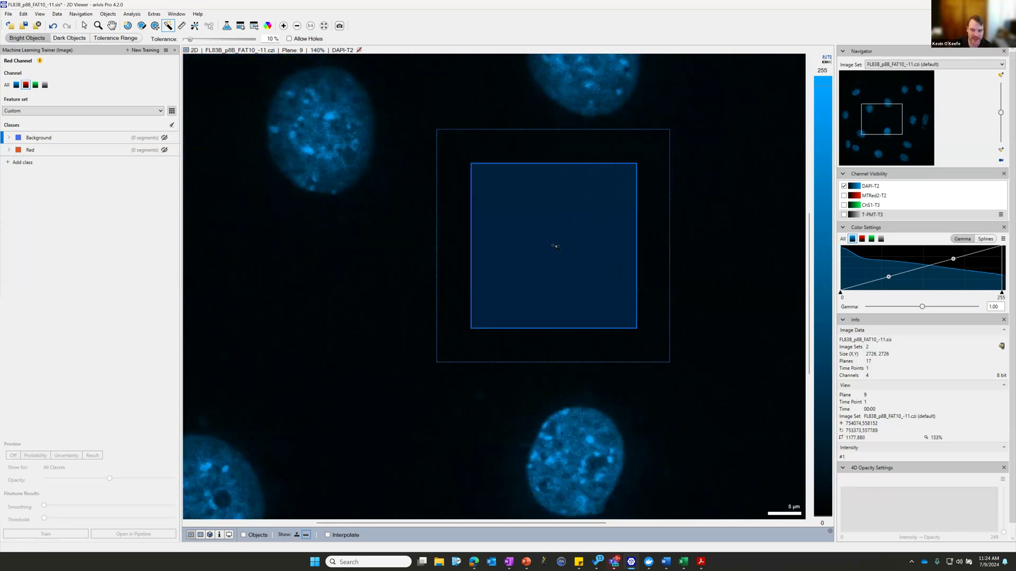
scroll(458, 267, up, 6)
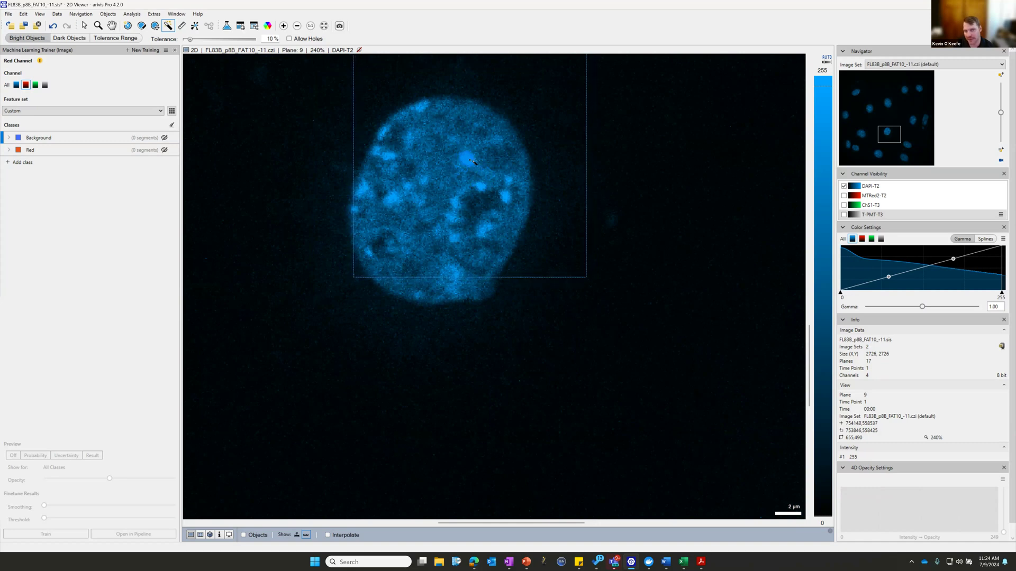
scroll(470, 161, down, 2)
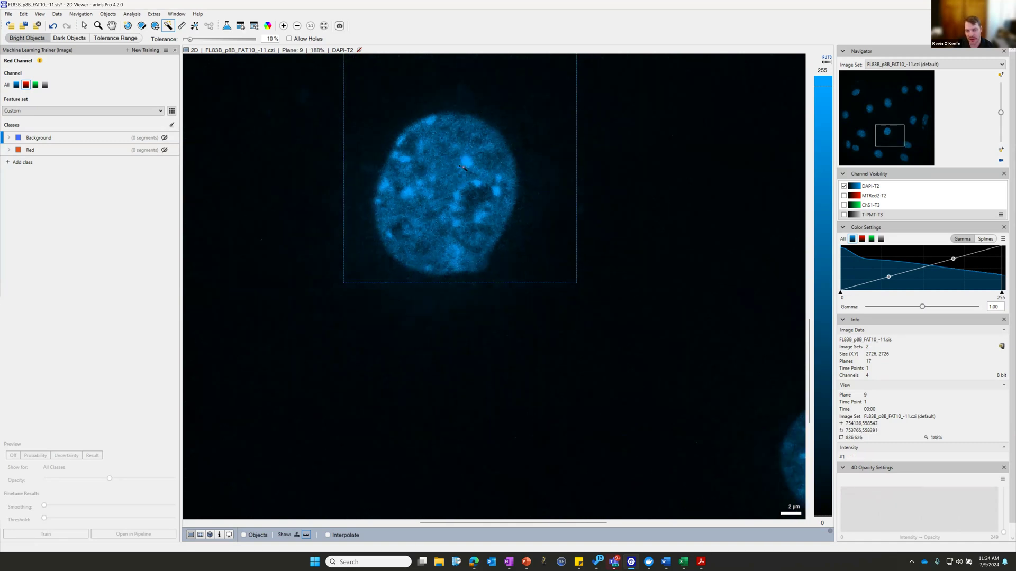
scroll(500, 203, down, 1)
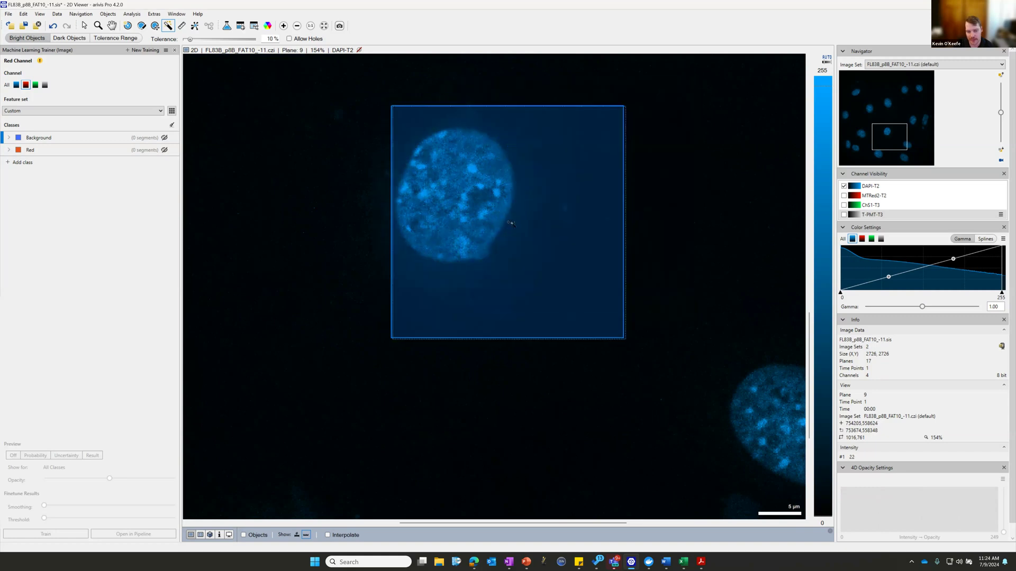
Step: Show the objects overlay and filter the objects table by the Magic Wand tag
click(250, 537)
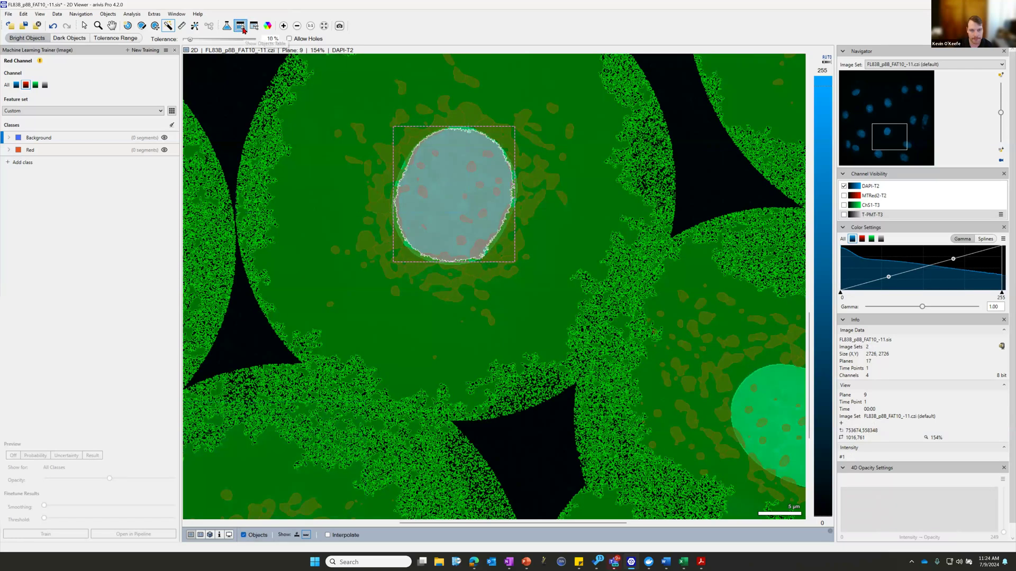
click(241, 28)
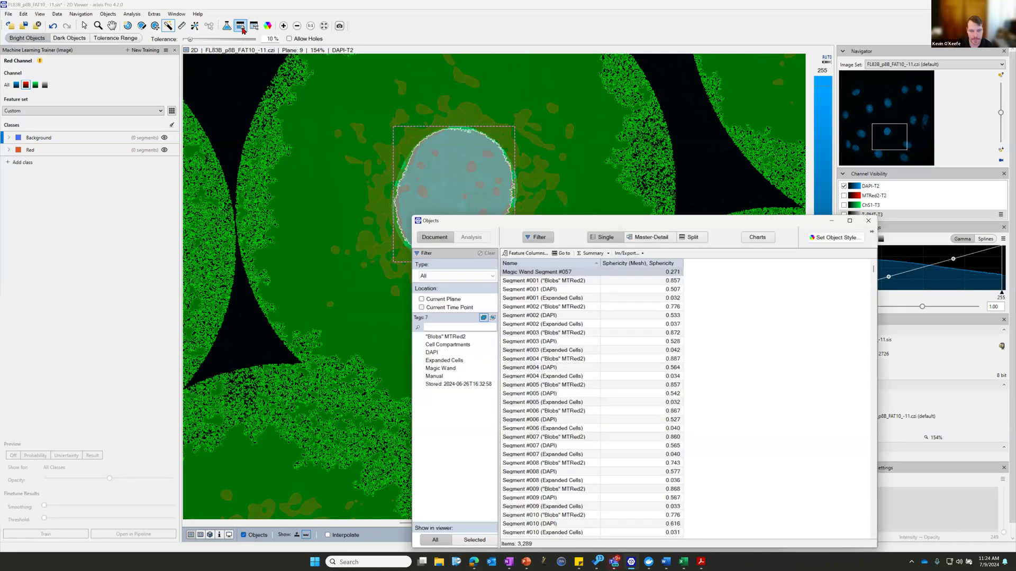
click(456, 369)
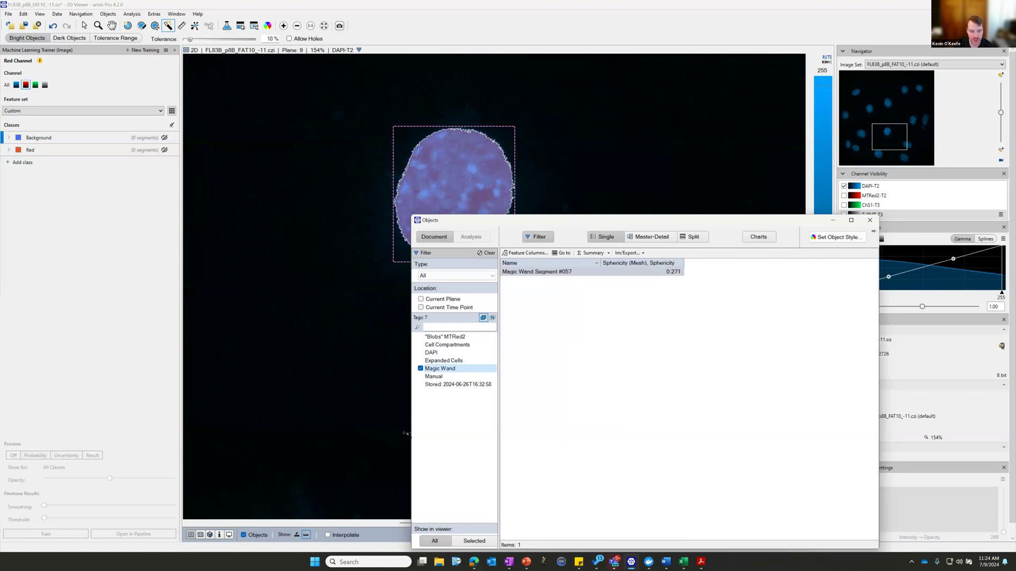
Step: Examine the magic wand nucleus segment in the 4D view from the side and from above
click(211, 535)
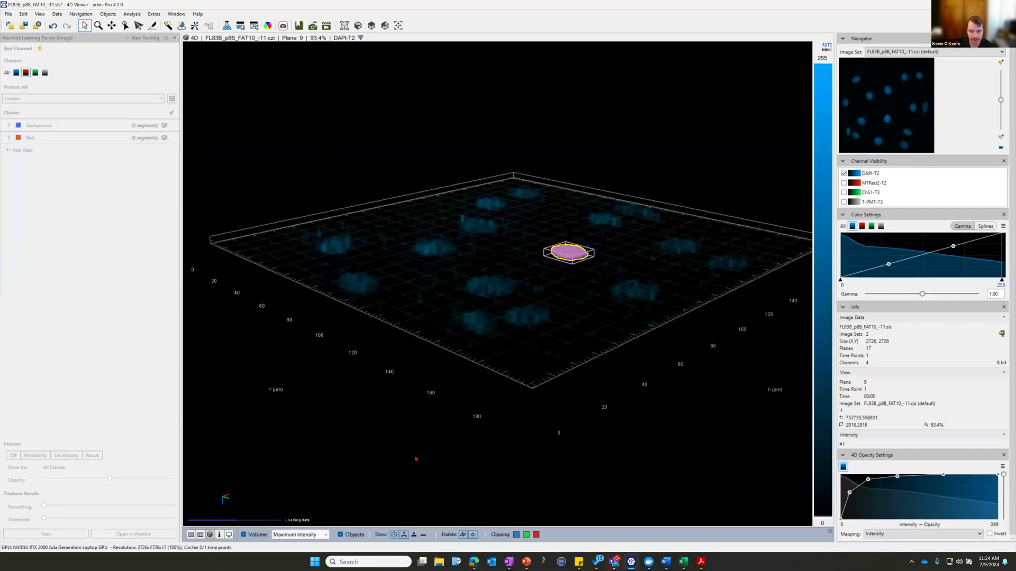
scroll(534, 251, up, 5)
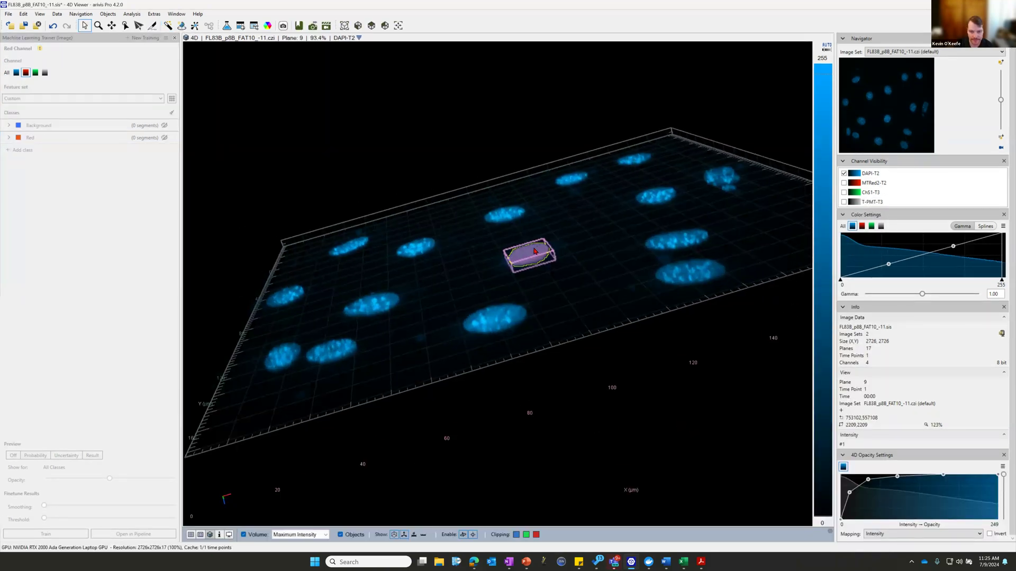
drag(534, 252, 505, 364)
scroll(499, 313, down, 2)
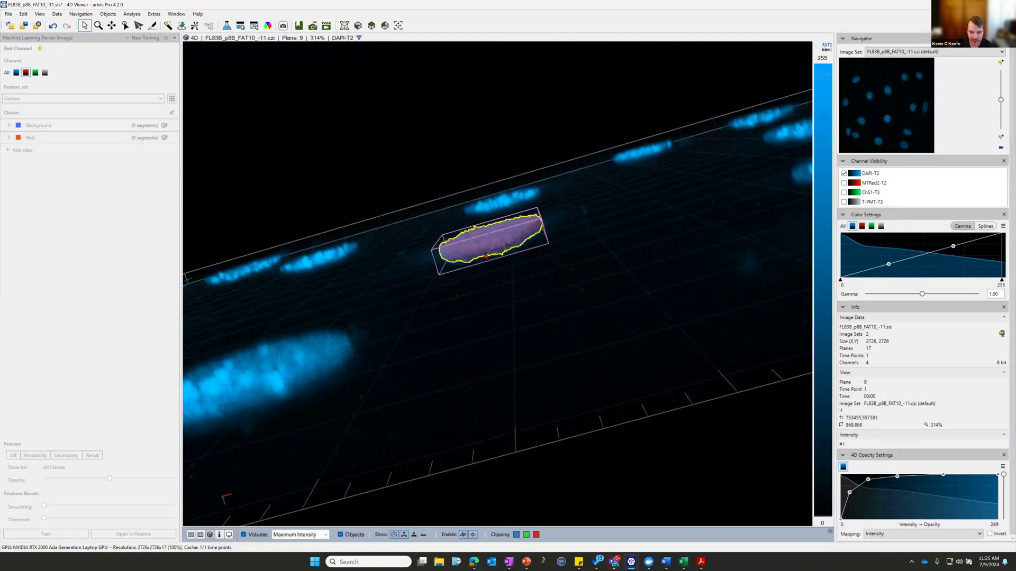
scroll(490, 266, up, 8)
scroll(551, 372, down, 5)
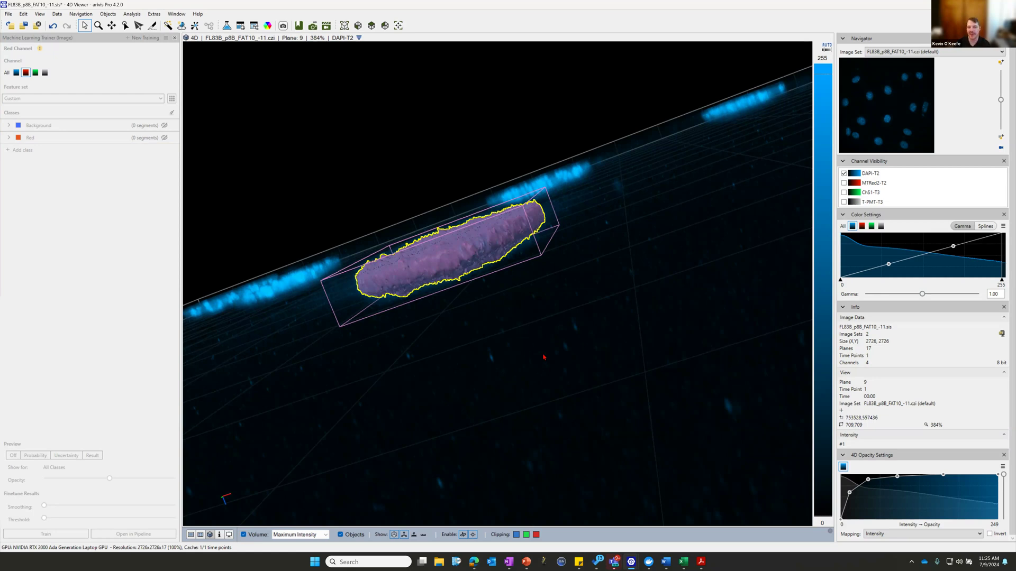
drag(521, 182, 633, 400)
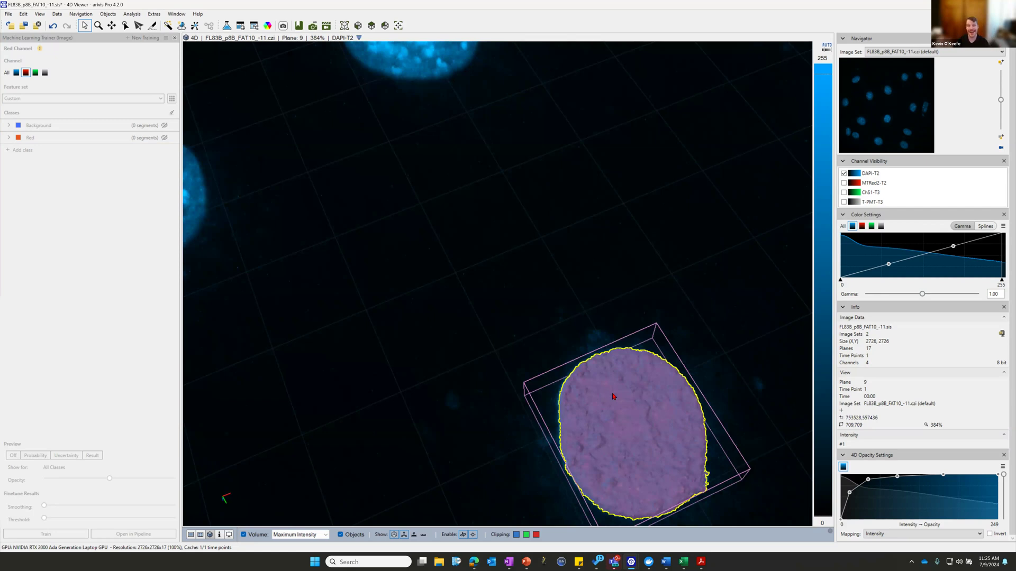
drag(709, 358, 608, 254)
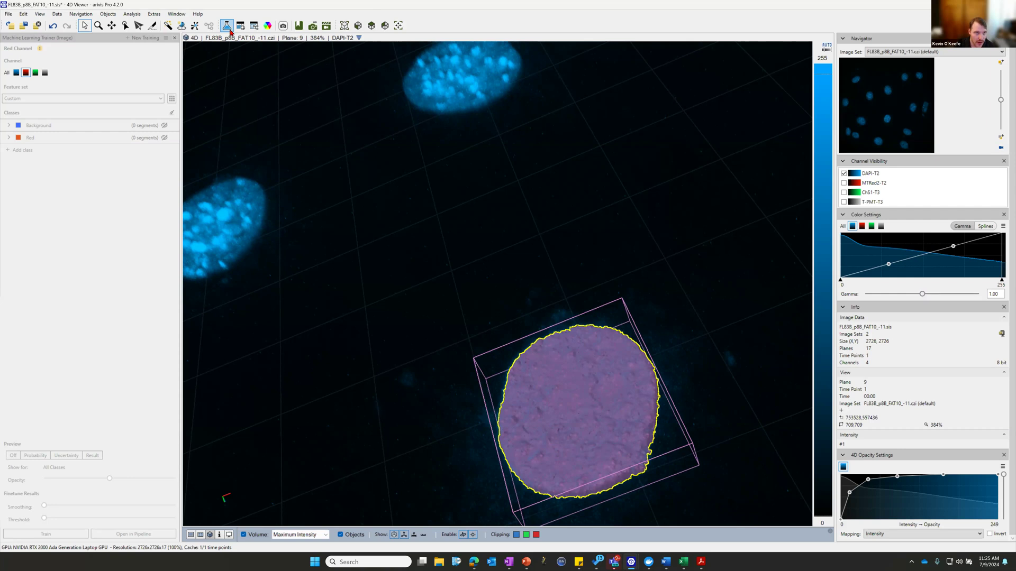
Step: Return to the 2D view and measure a line distance and a rectangular area beside the segmented nucleus
click(192, 533)
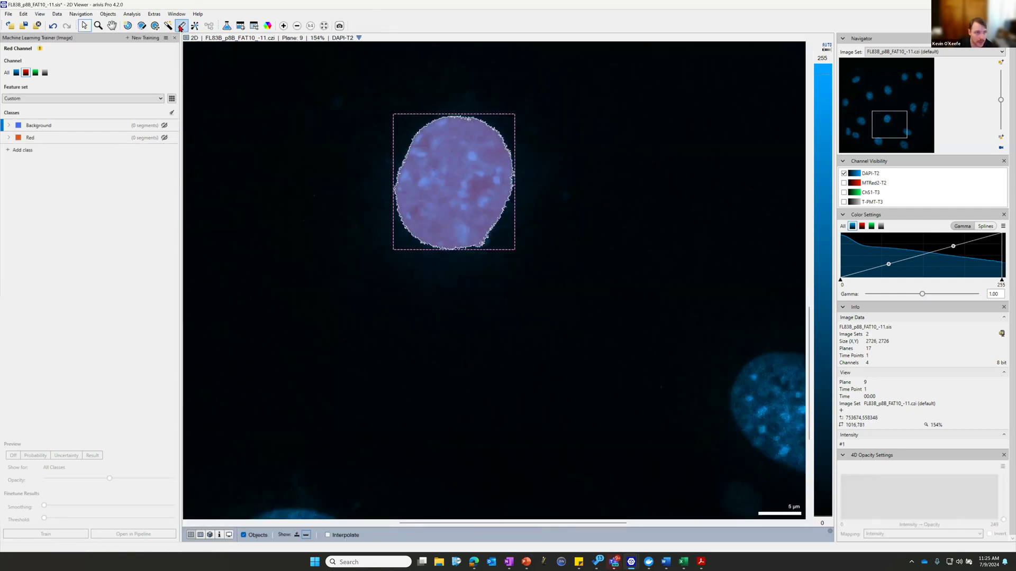
click(180, 26)
mouse_move(569, 101)
mouse_down()
mouse_move(260, 537)
mouse_move(461, 284)
mouse_move(710, 263)
mouse_move(783, 387)
mouse_move(780, 401)
mouse_move(605, 397)
mouse_up()
click(13, 38)
drag(622, 148, 482, 365)
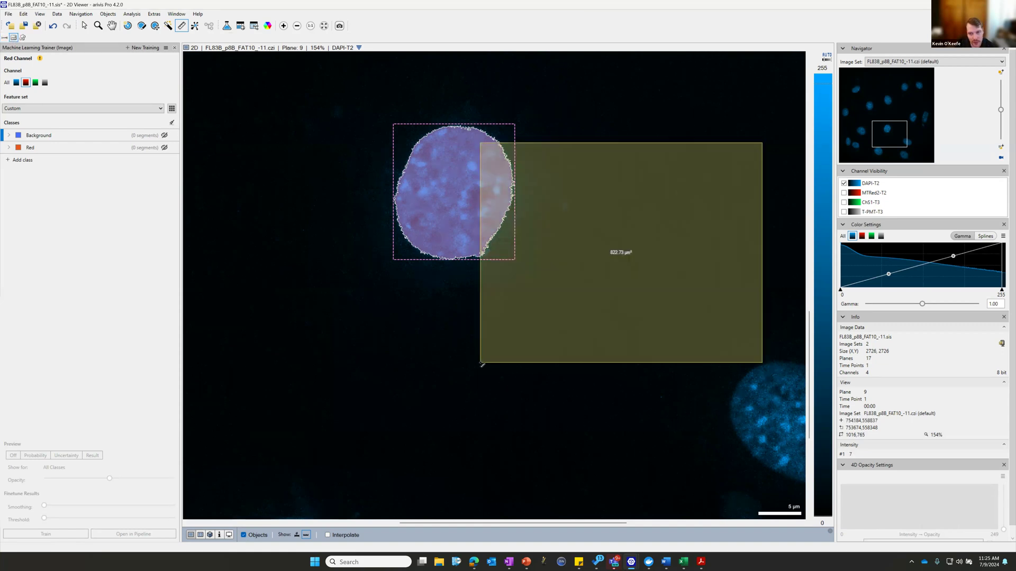
Step: Measure a freehand area overlapping the segmented nucleus, dismiss the dialog and return to the selection tool
click(23, 37)
mouse_move(594, 217)
mouse_down()
mouse_move(574, 241)
mouse_move(661, 344)
mouse_move(510, 344)
mouse_move(605, 84)
mouse_move(736, 328)
mouse_move(799, 204)
mouse_move(622, 444)
mouse_move(689, 139)
mouse_move(614, 206)
mouse_move(778, 181)
mouse_move(626, 139)
mouse_up()
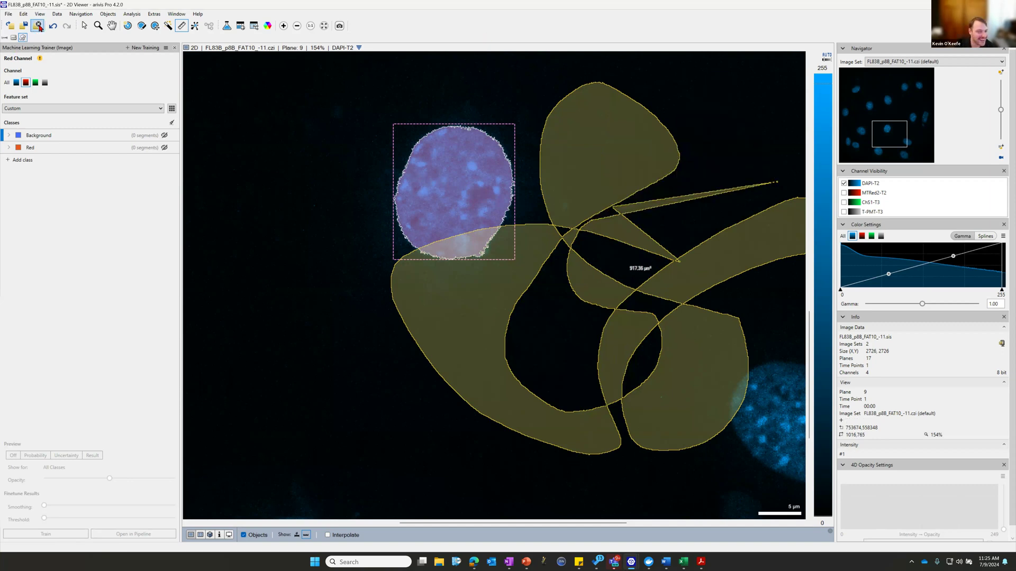
click(38, 26)
click(612, 284)
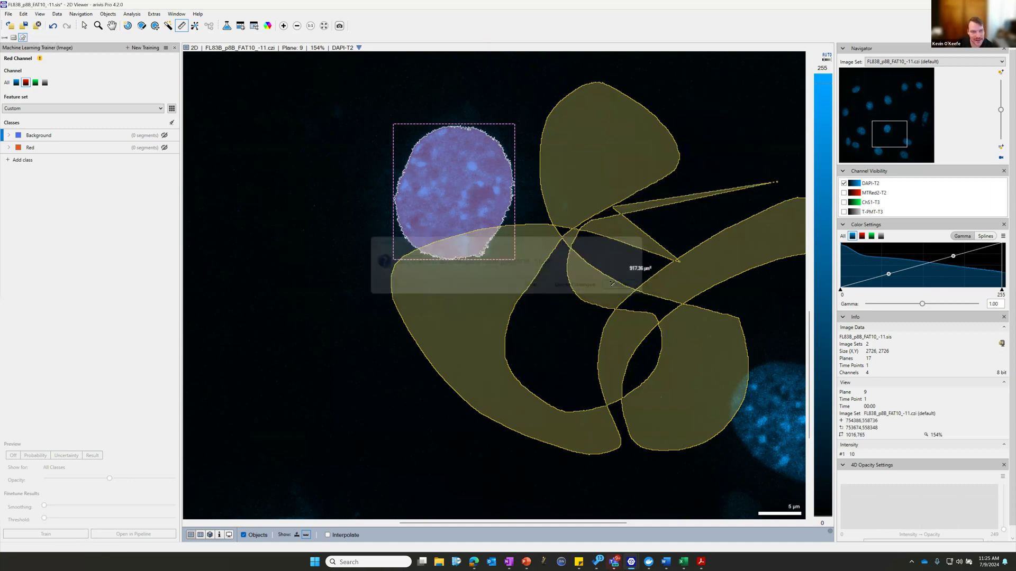
click(84, 26)
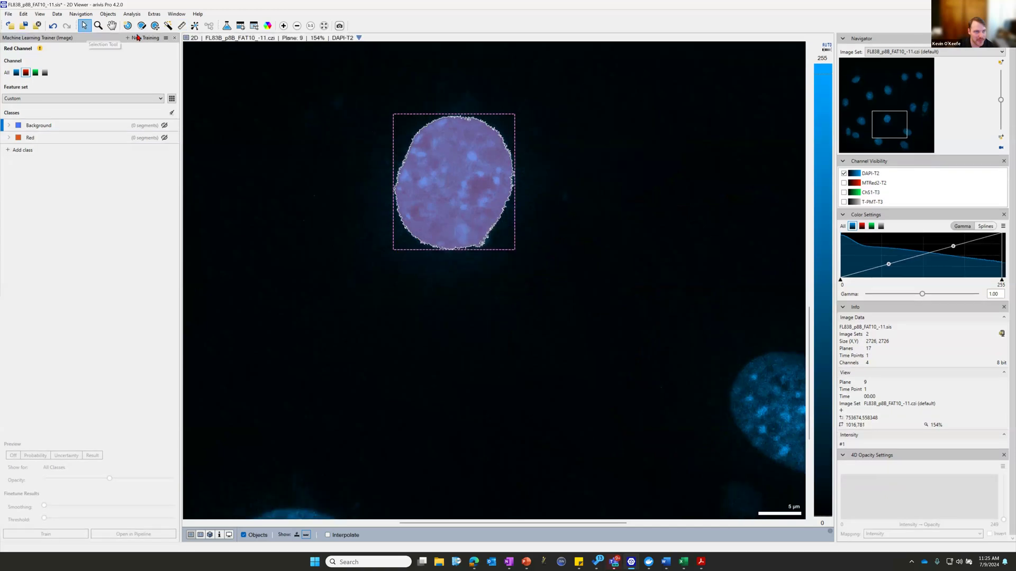
Step: Start a new trace with the selected nucleus as the cell body and fit the whole image in view
click(193, 31)
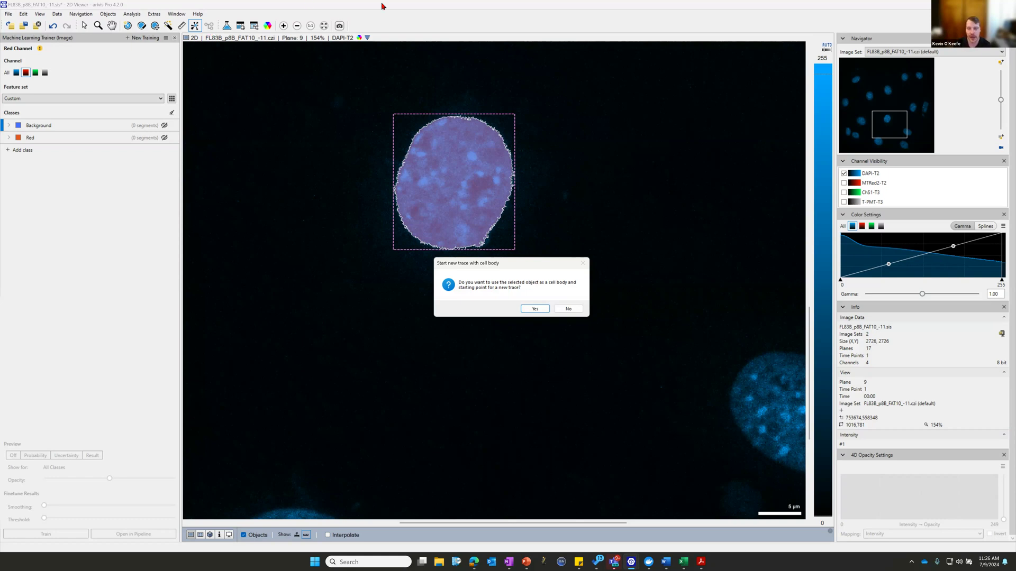
click(532, 309)
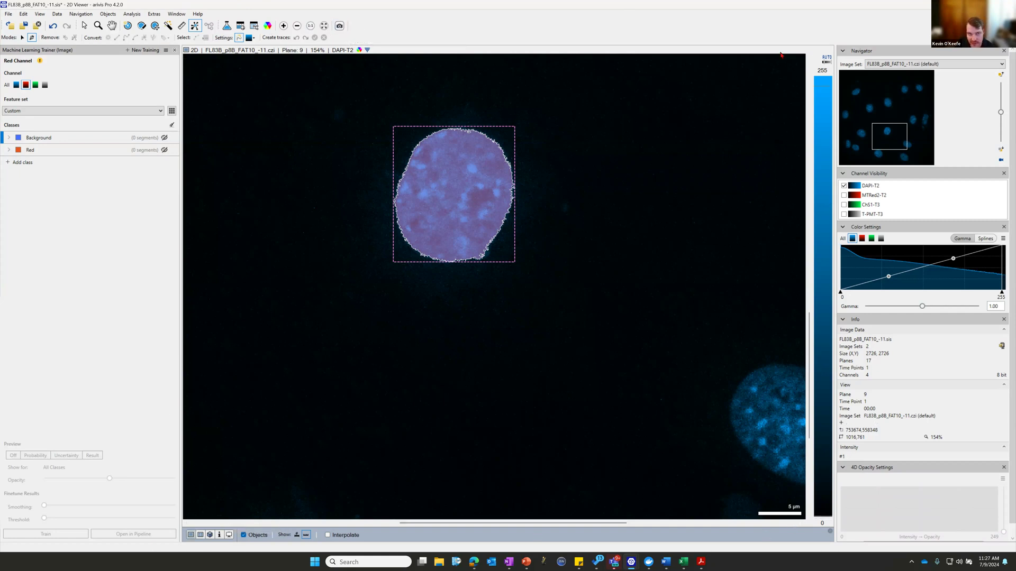
click(323, 27)
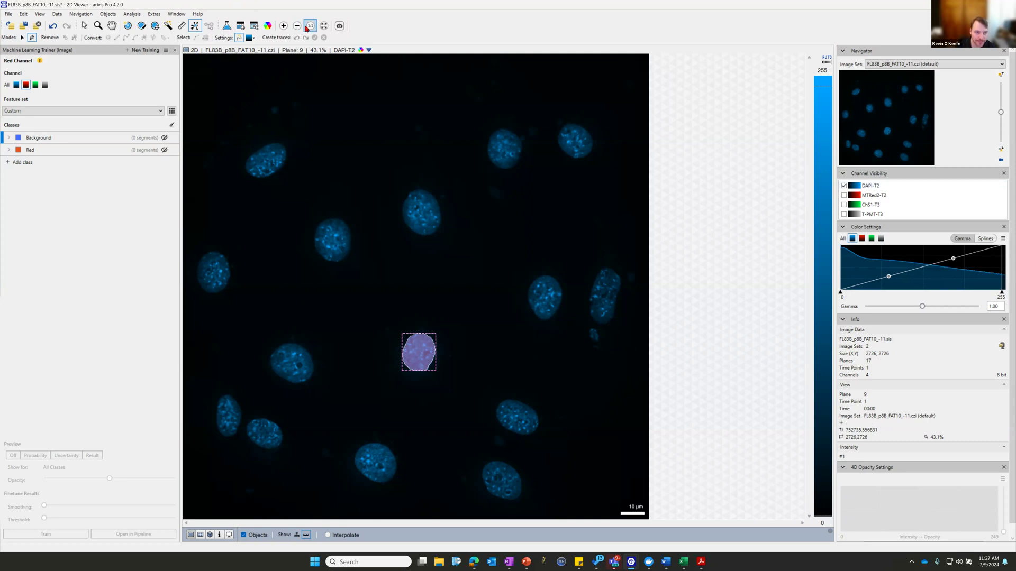
Step: Look at the object style settings and the objects table, closing both windows
click(267, 25)
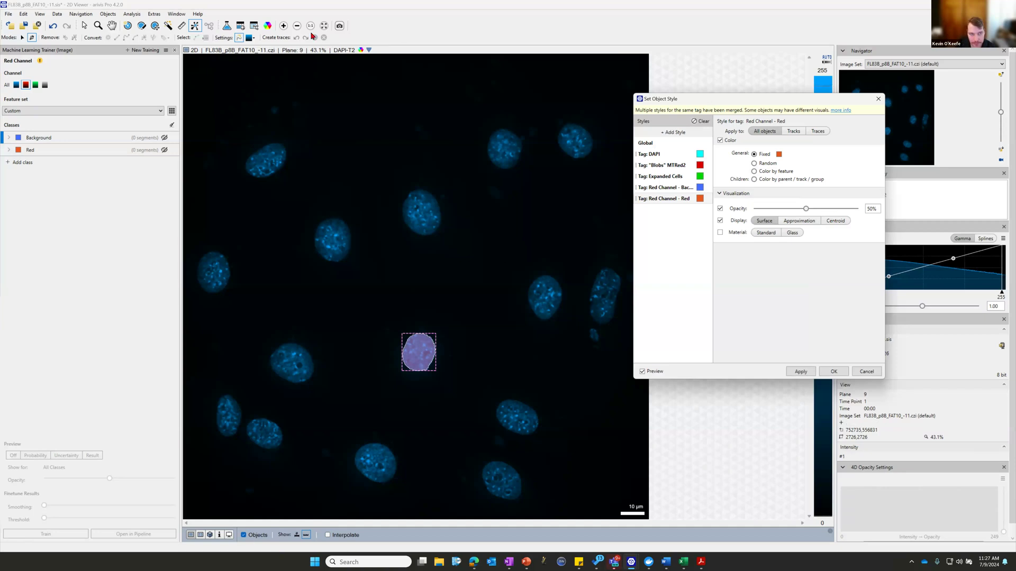
click(240, 26)
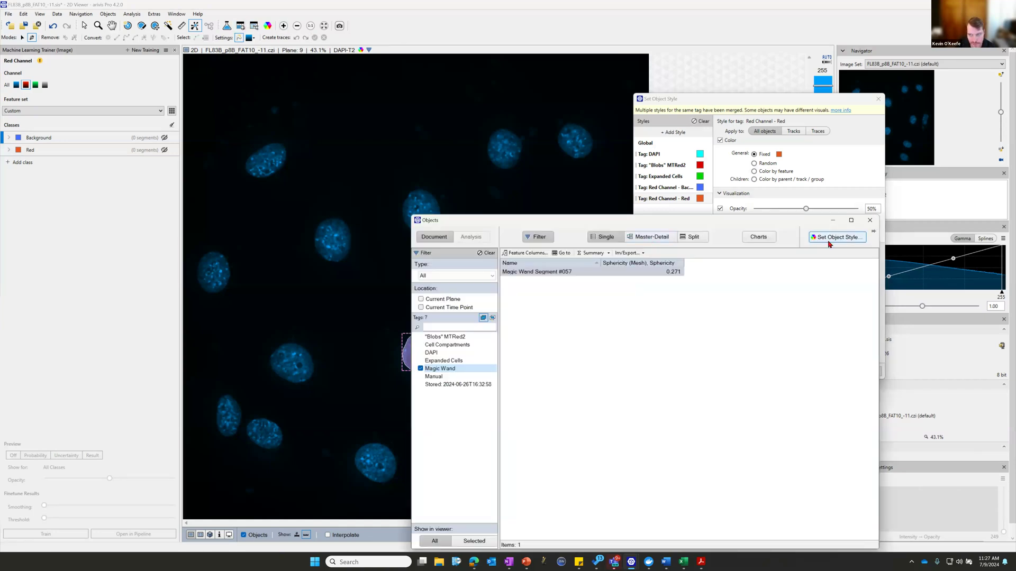
click(870, 220)
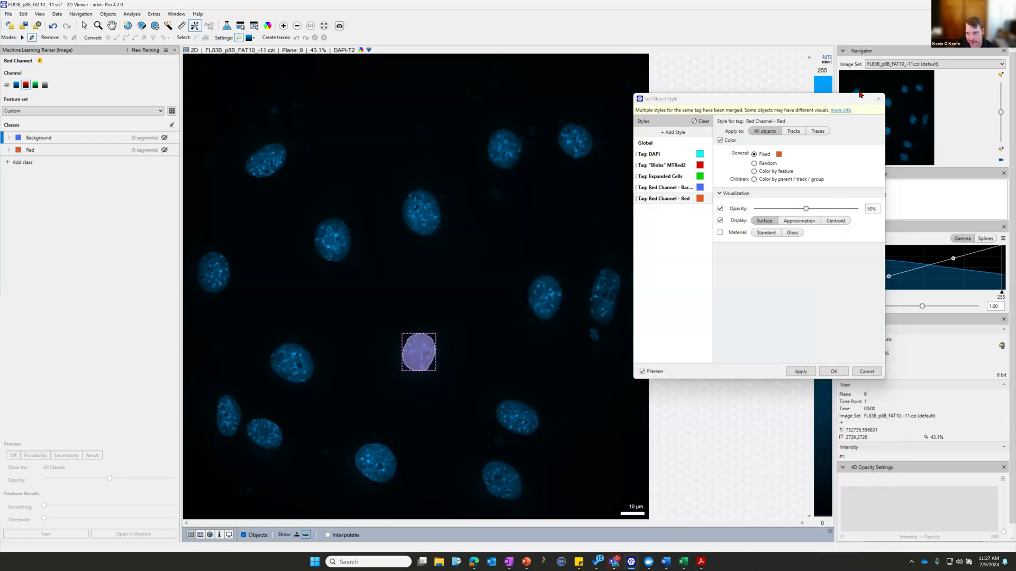
click(878, 99)
Step: Decline the new trace, leave the tracing tool and filter the objects table by the DAPI tag
click(242, 25)
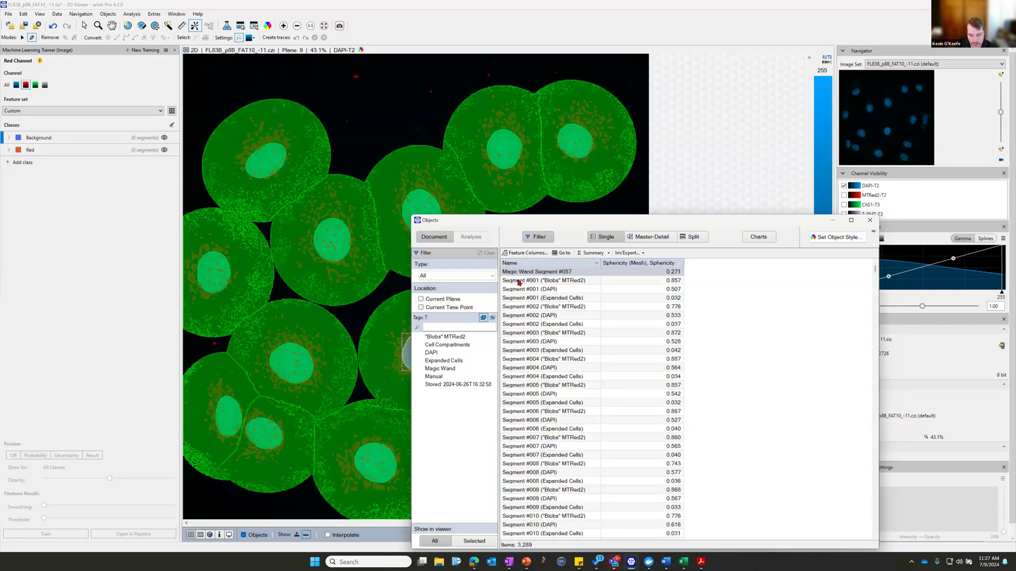
click(421, 361)
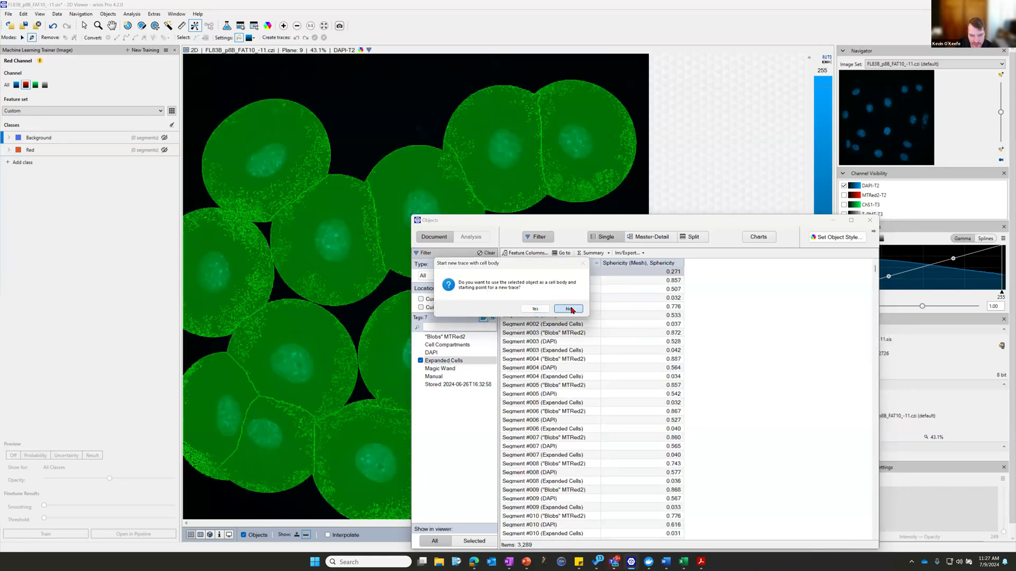
click(569, 309)
click(85, 25)
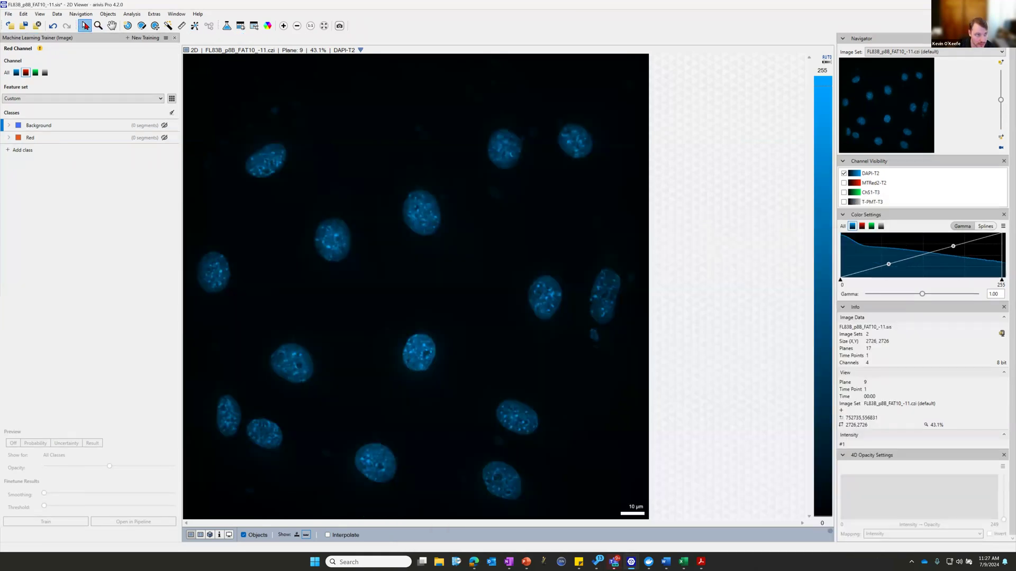
click(240, 25)
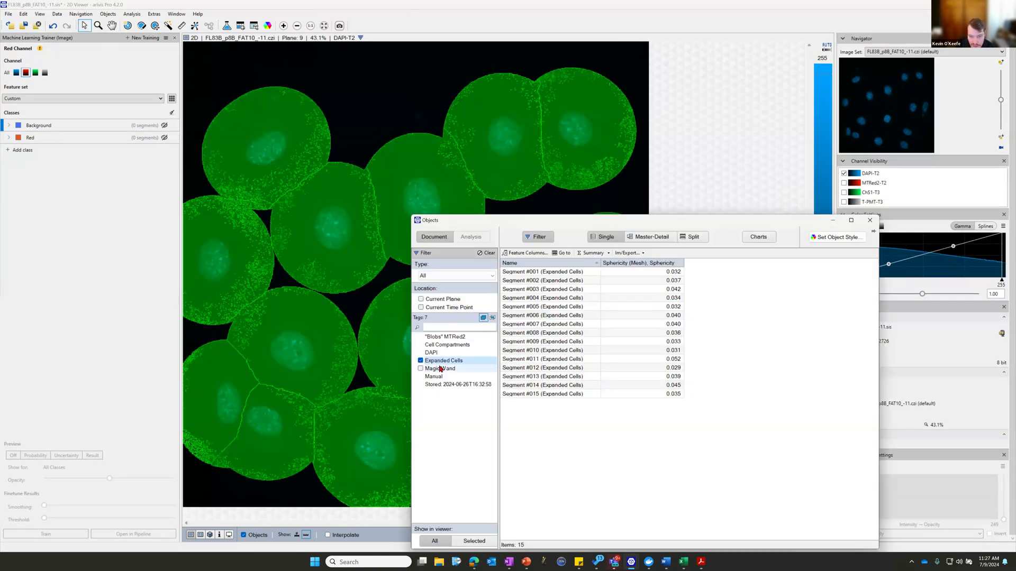
click(463, 354)
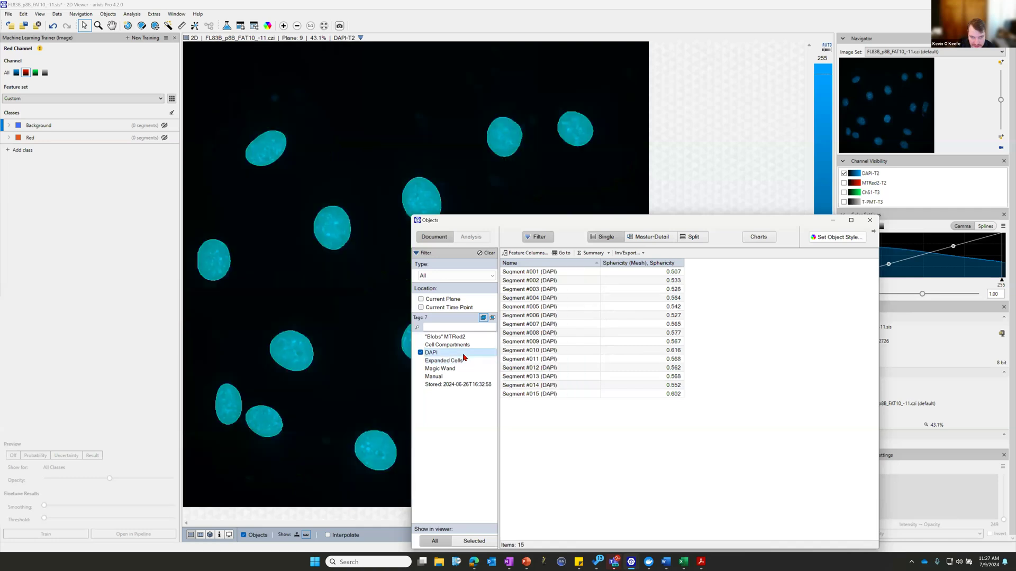
Step: Open the object style settings from the objects table and give the DAPI tag random colors
click(823, 237)
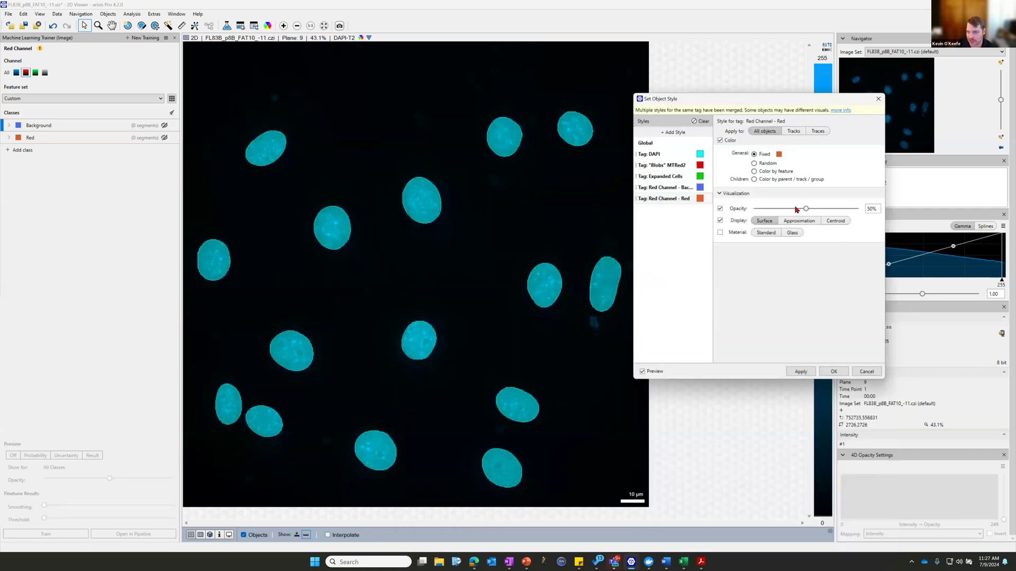
click(671, 154)
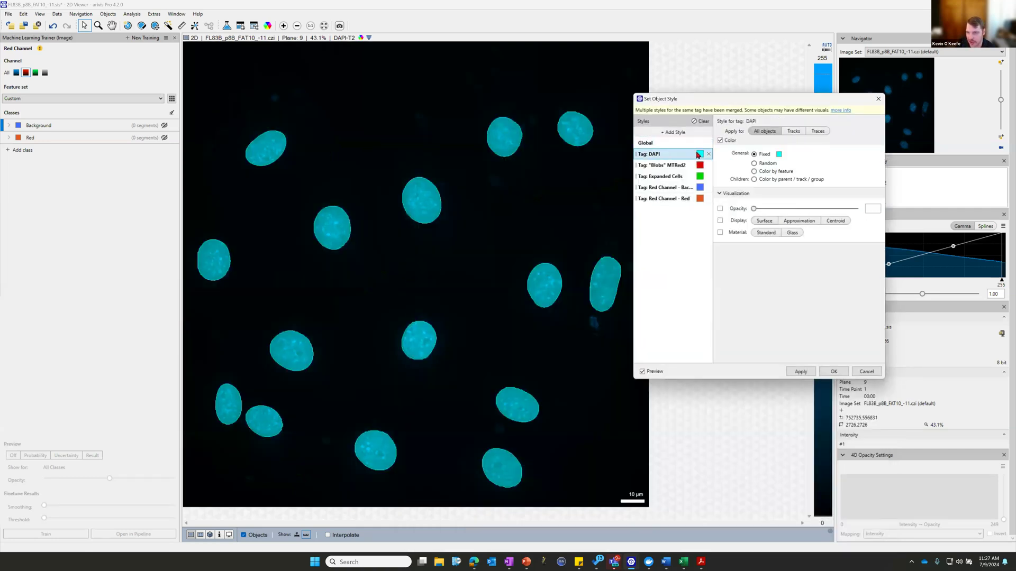
click(770, 165)
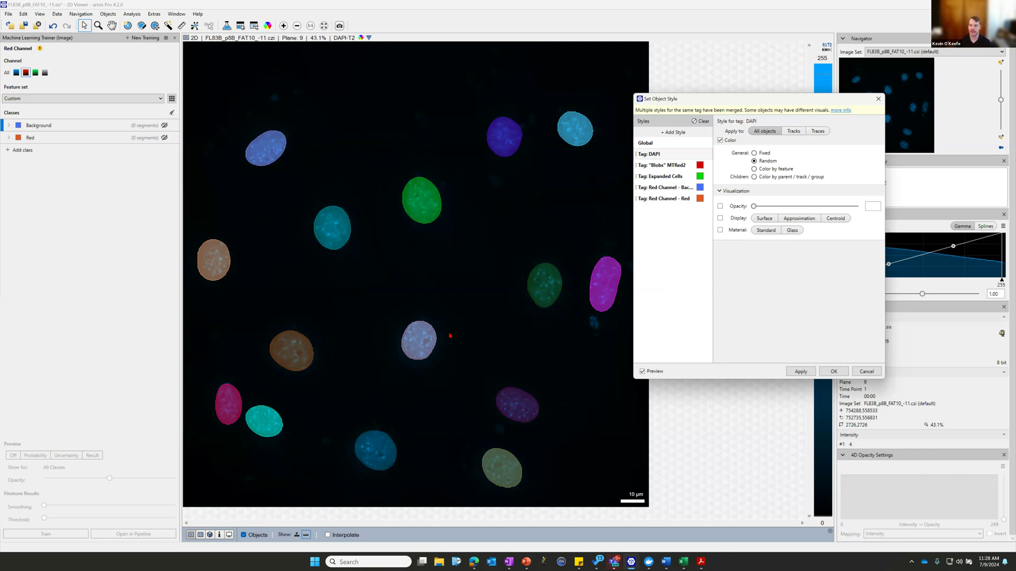
Step: Color the DAPI objects by feature, using Volume as the feature
click(768, 169)
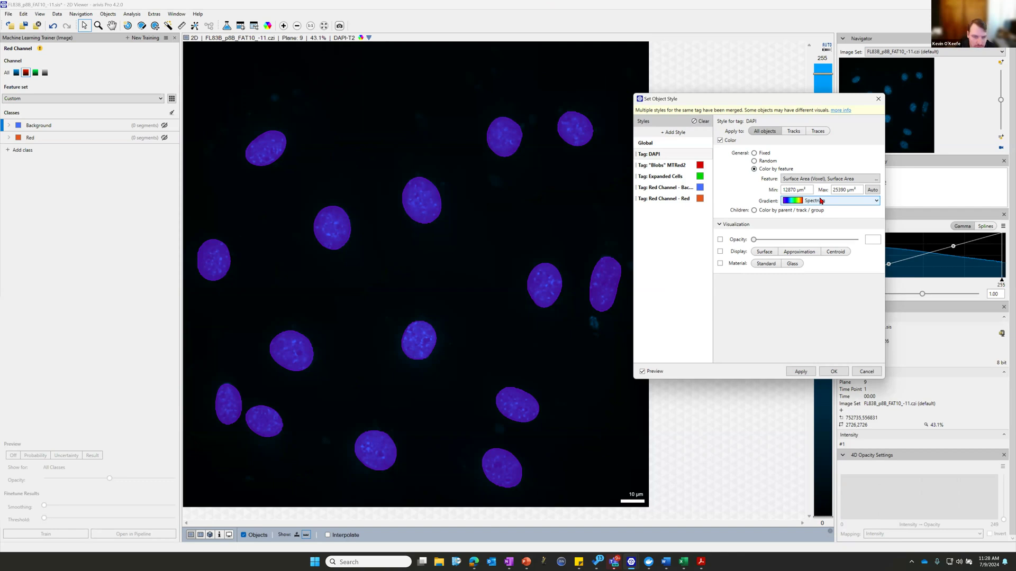
click(836, 181)
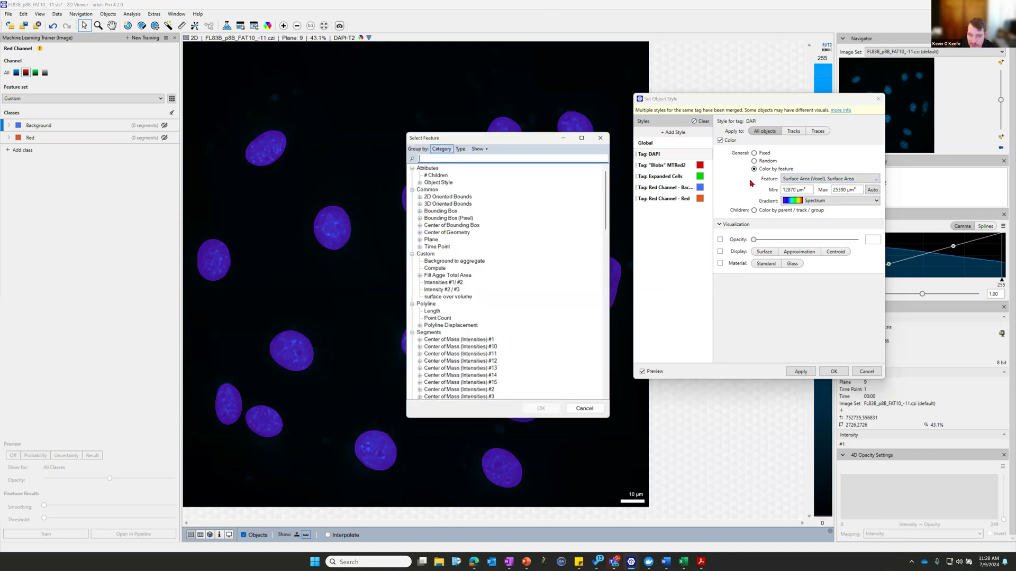
scroll(529, 268, down, 15)
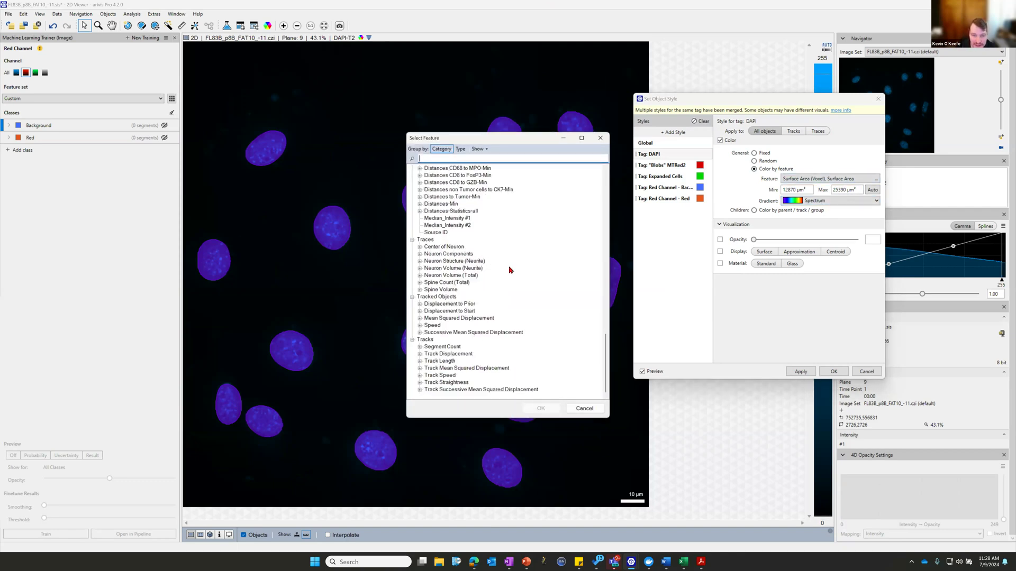
scroll(450, 339, up, 10)
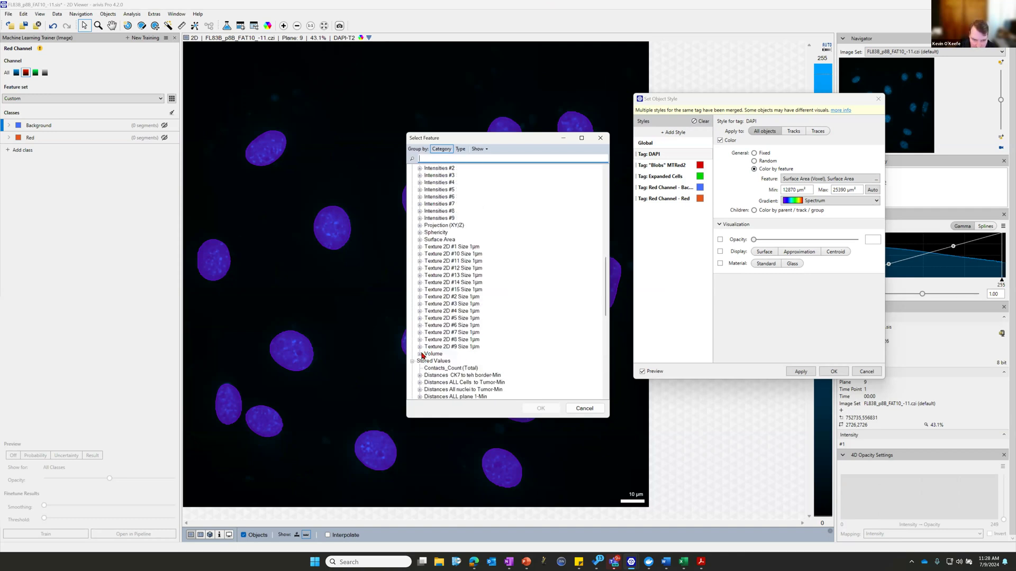
click(420, 354)
click(444, 361)
click(540, 408)
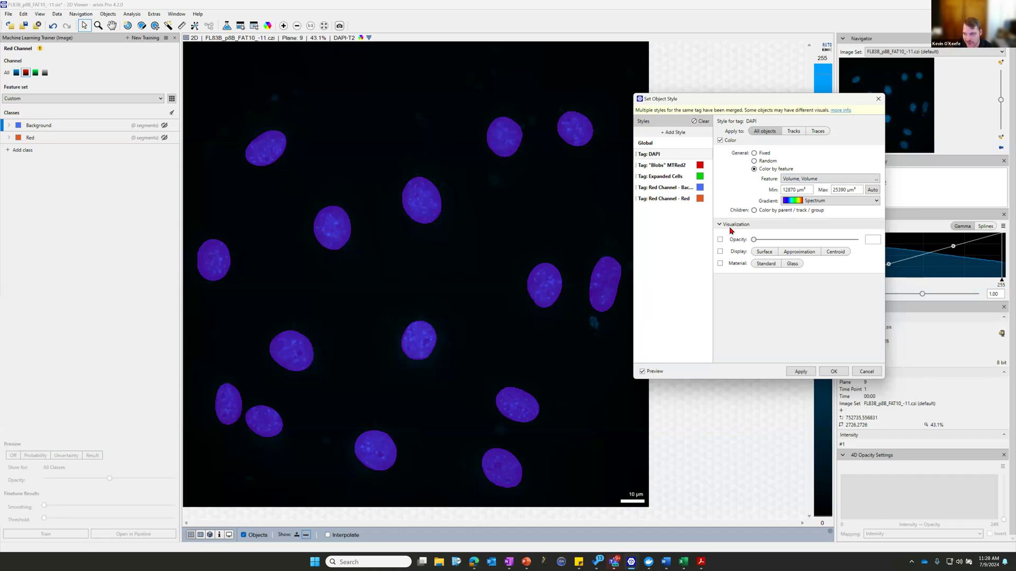
Step: Look through the available color gradients and the list of features for coloring objects without changing either
click(834, 201)
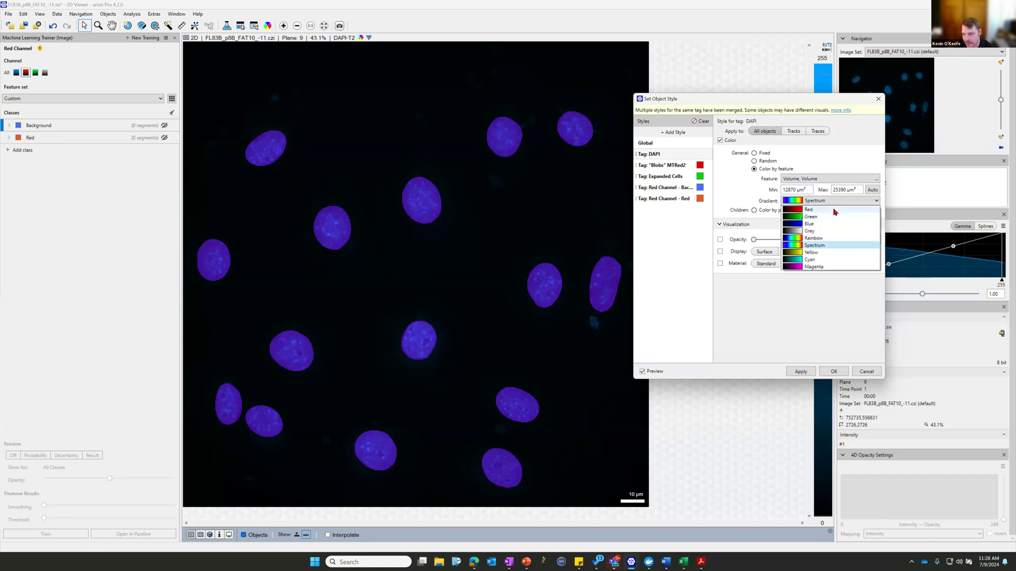
click(835, 201)
click(830, 179)
scroll(504, 218, down, 5)
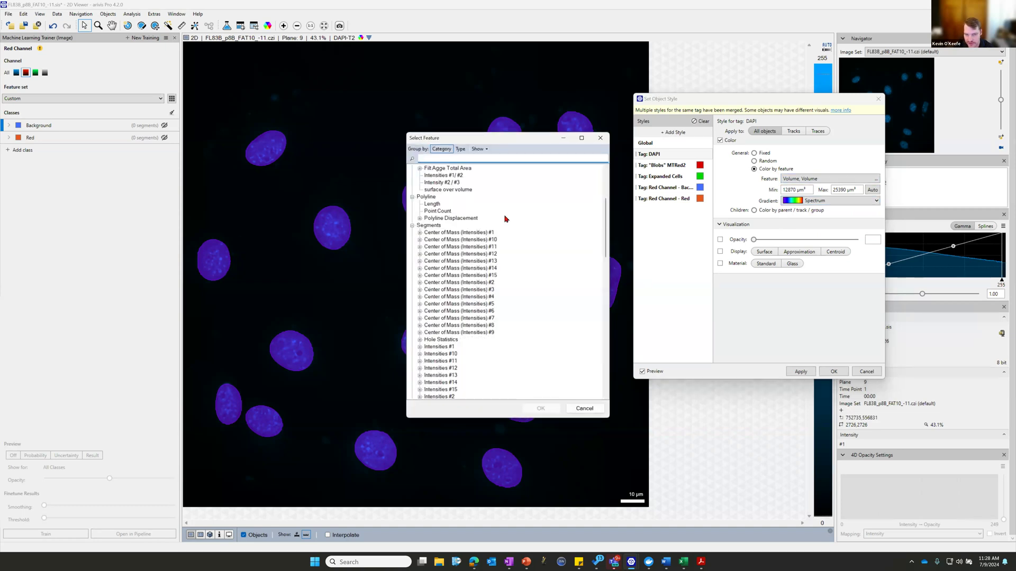
scroll(488, 256, up, 5)
scroll(497, 286, down, 15)
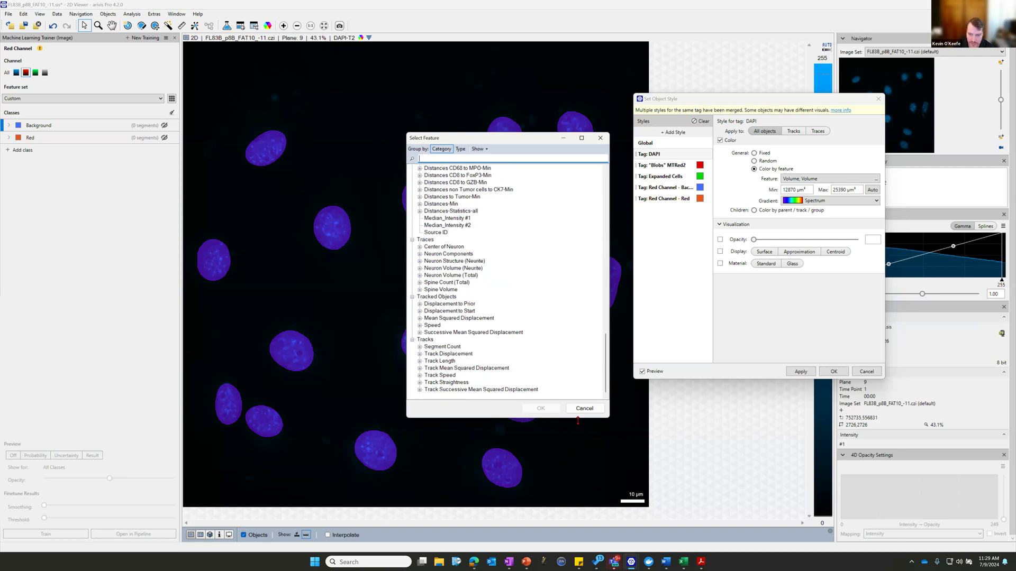
click(584, 409)
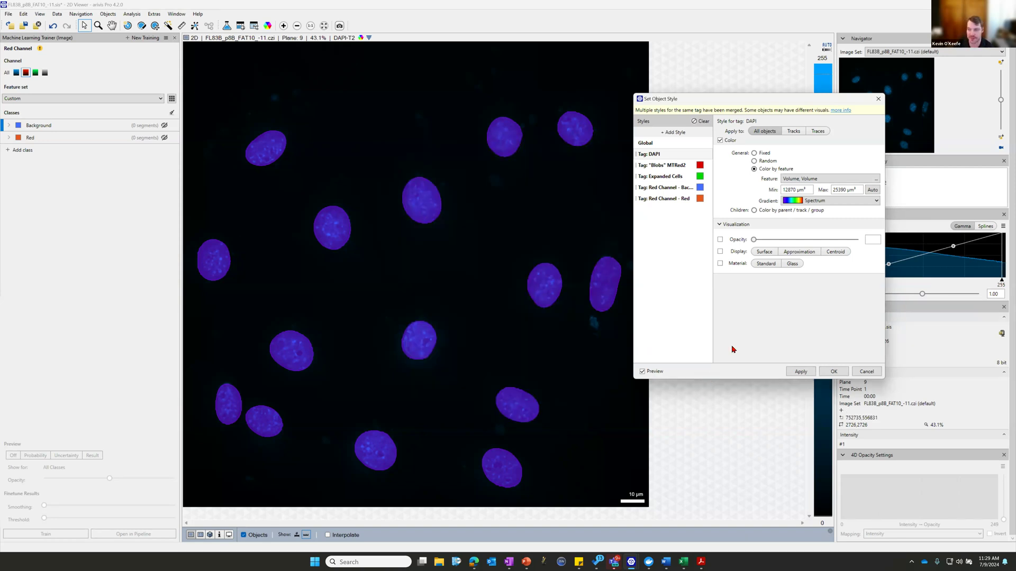
Step: Try the Glass material with Surface display on the DAPI objects, then switch to Approximation display with Standard material
click(765, 263)
click(800, 267)
click(760, 252)
click(720, 239)
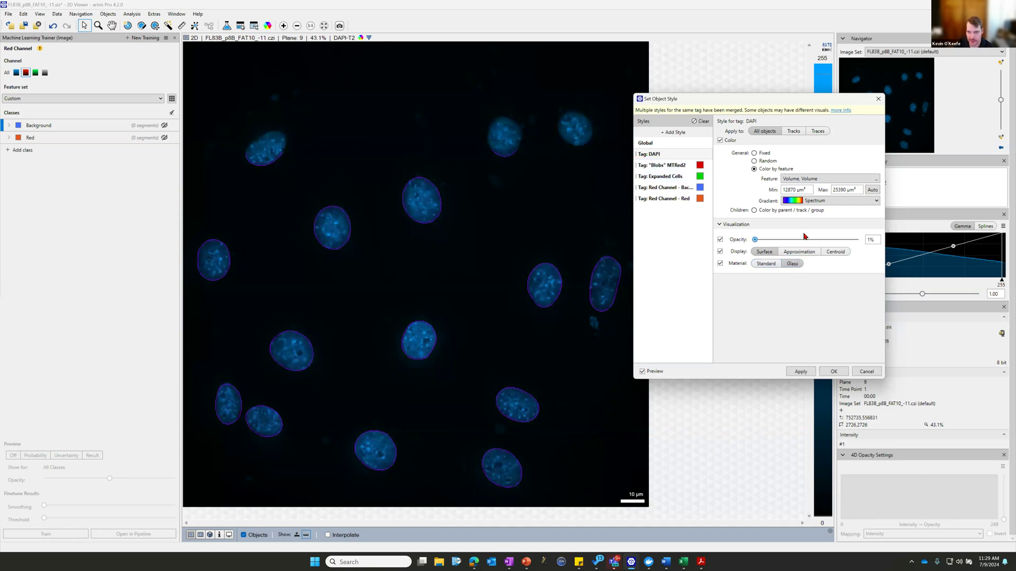
click(805, 252)
click(765, 264)
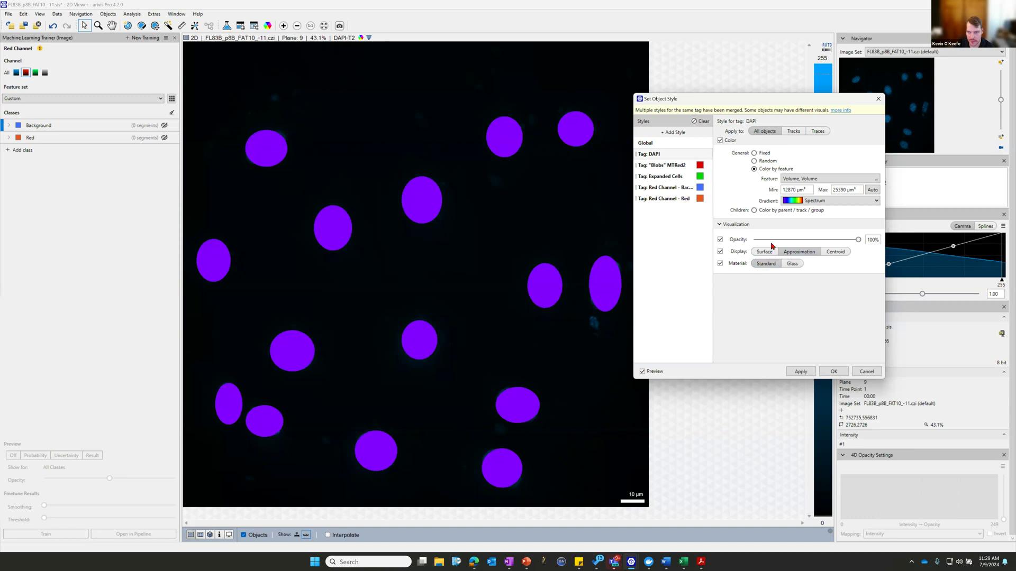
Step: Display the DAPI objects as Surface with 0 % opacity and apply the object style
click(770, 252)
click(820, 239)
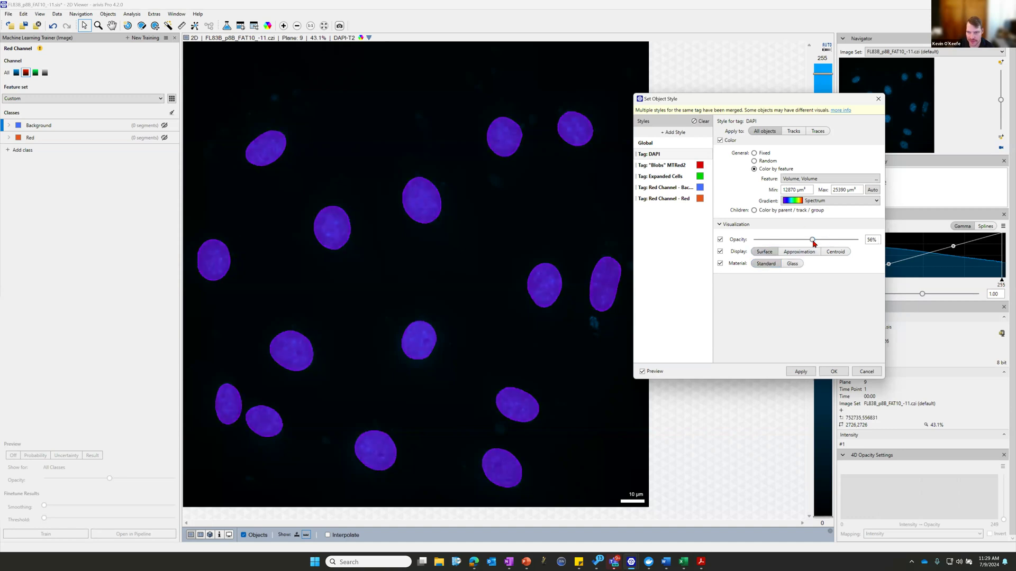
click(782, 240)
click(785, 240)
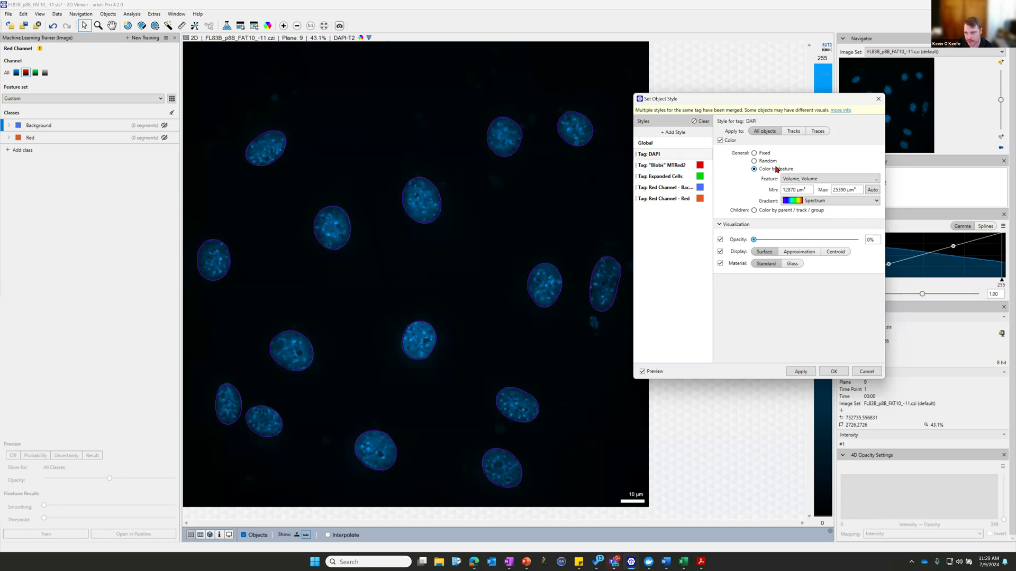
click(807, 372)
click(831, 371)
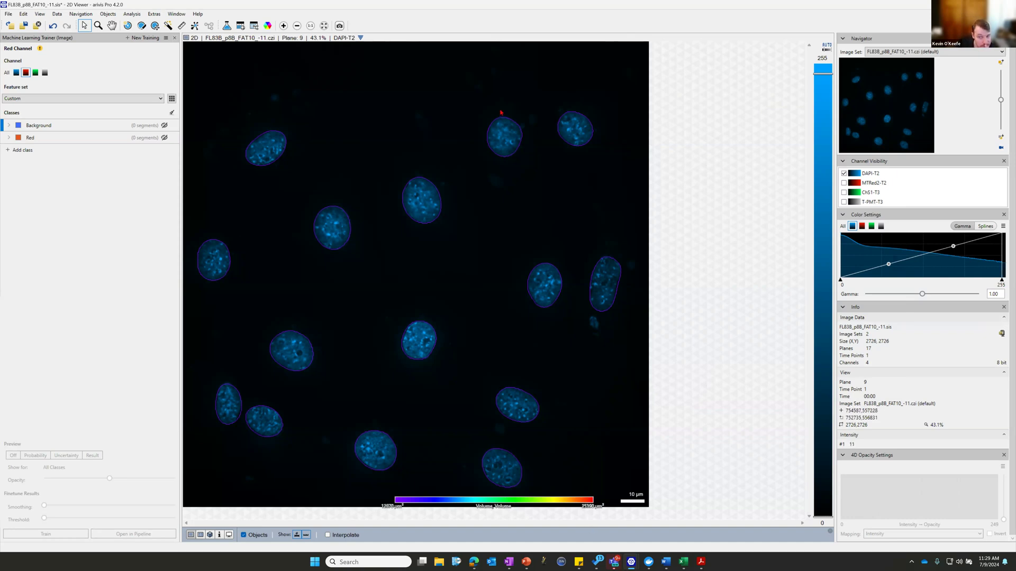
Step: Go to plane 12 of the stack and bring up the analysis pipeline in place of the machine learning trainer
mouse_move(1002, 101)
mouse_down()
mouse_move(1001, 132)
mouse_move(1004, 54)
mouse_move(1000, 112)
mouse_up()
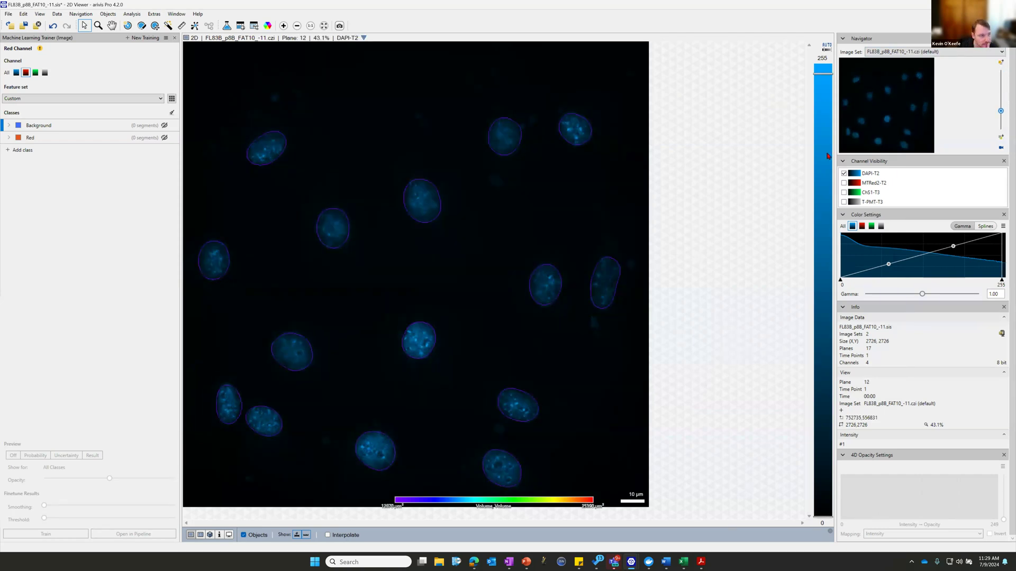
click(241, 26)
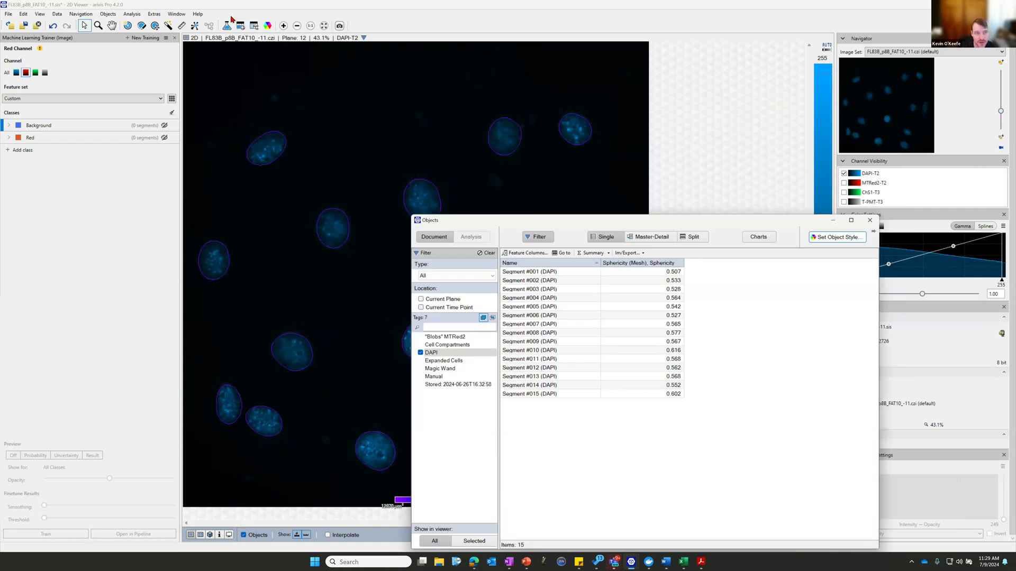
click(870, 221)
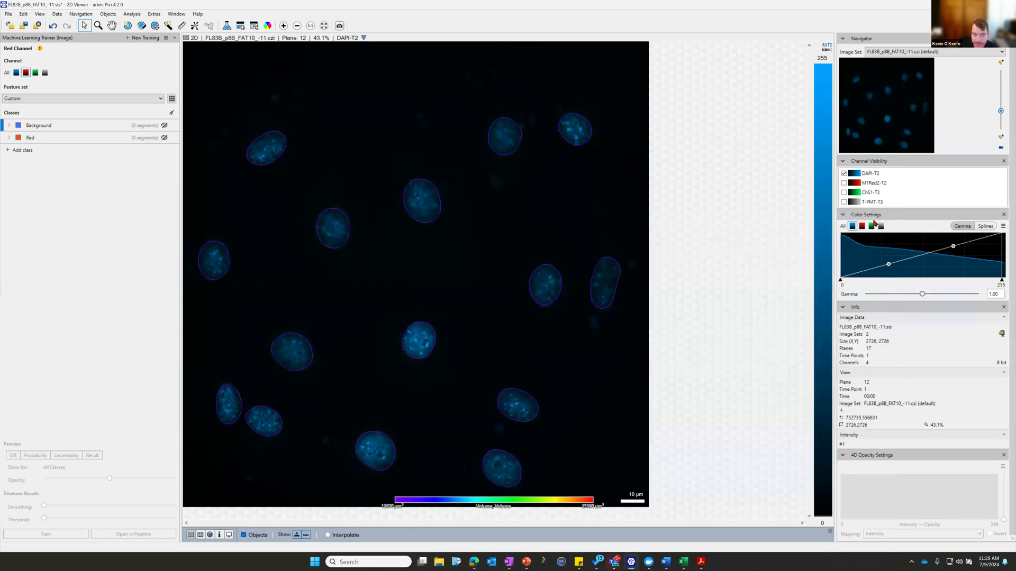
click(228, 29)
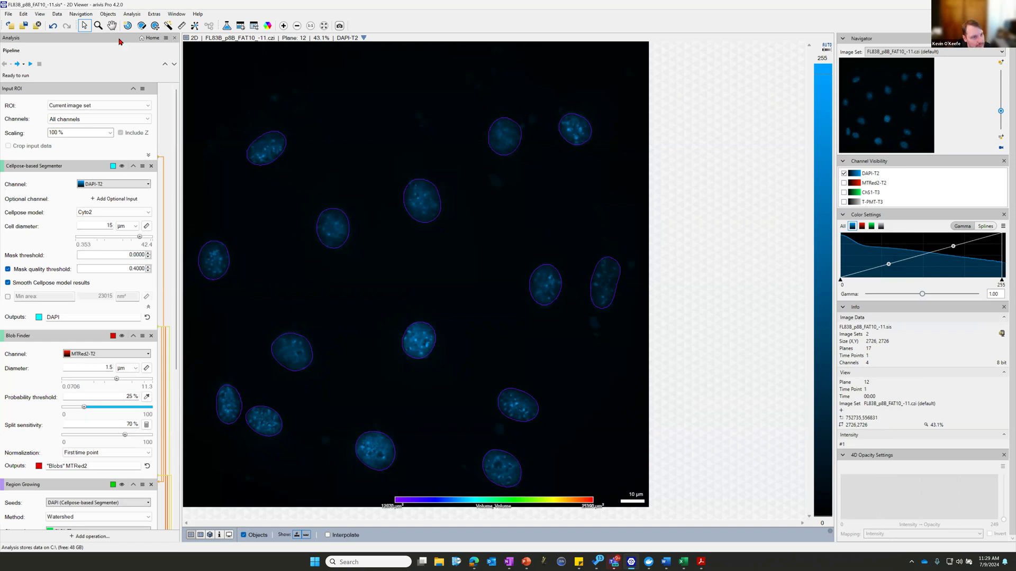
Step: Return to the pipeline overview and look through the sample pipelines and the list of how-to manuals
click(147, 40)
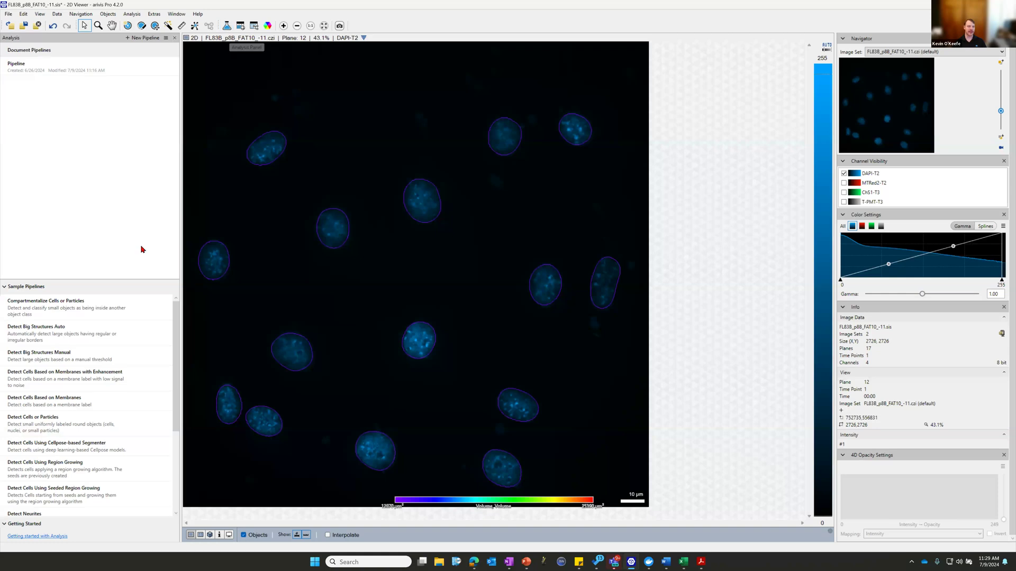
scroll(84, 397, down, 2)
scroll(89, 408, up, 2)
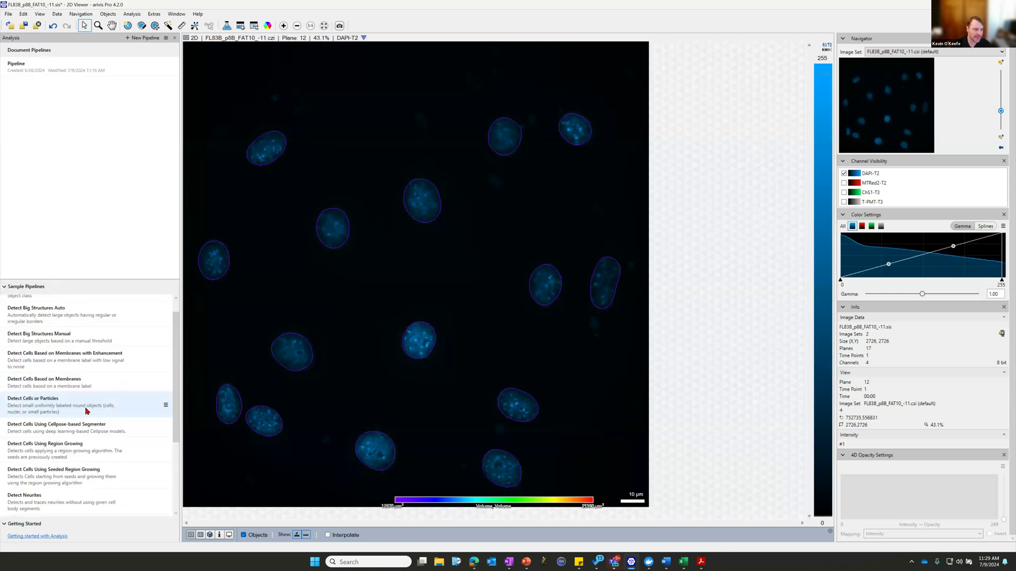
click(198, 14)
mouse_move(213, 32)
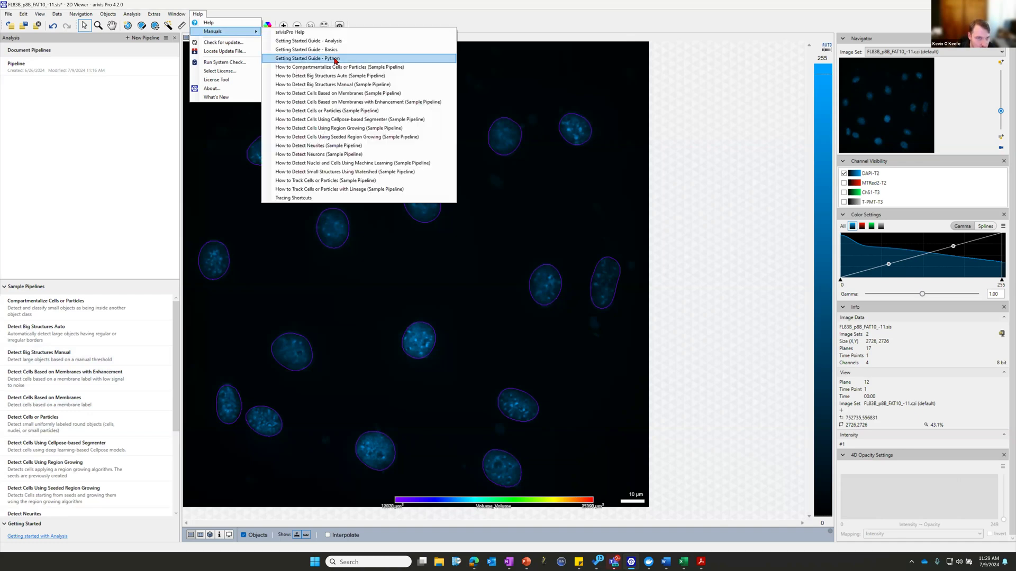
click(98, 380)
scroll(47, 445, down, 2)
scroll(48, 449, up, 1)
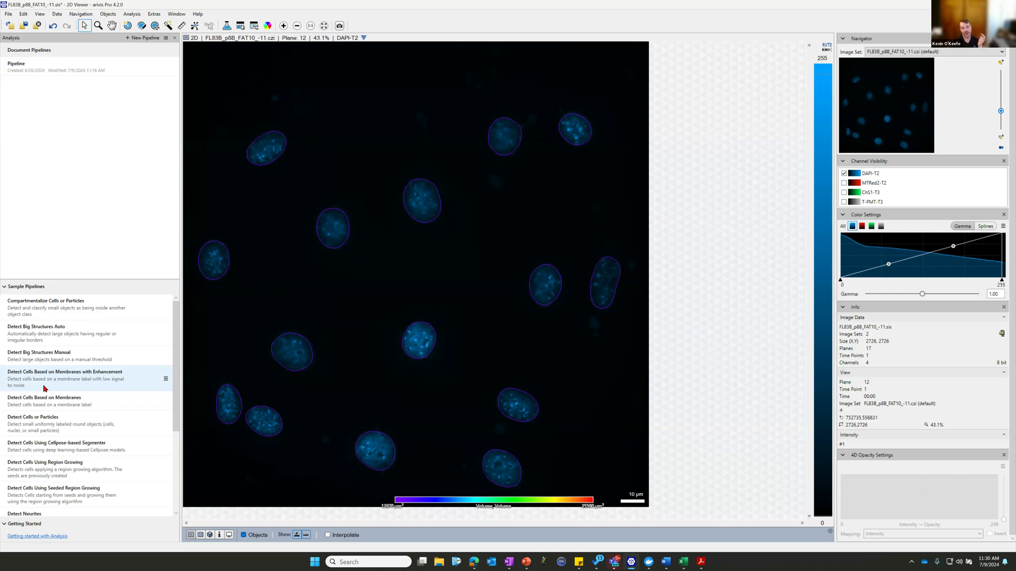
click(198, 14)
mouse_move(203, 31)
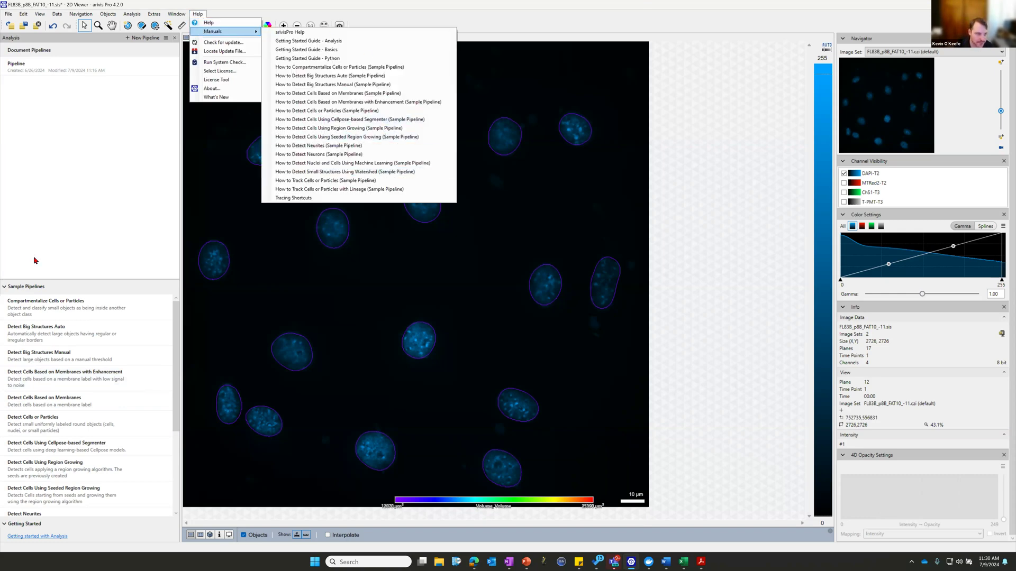
click(75, 219)
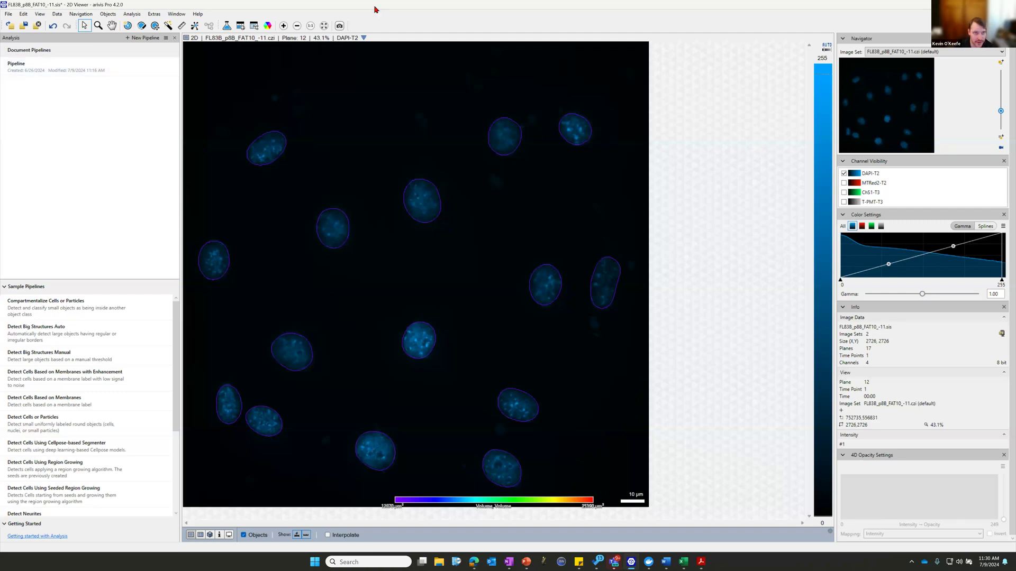
Step: Show all document objects in the viewer and raise the opacity of the DAPI tag in the object styles
click(240, 25)
click(468, 418)
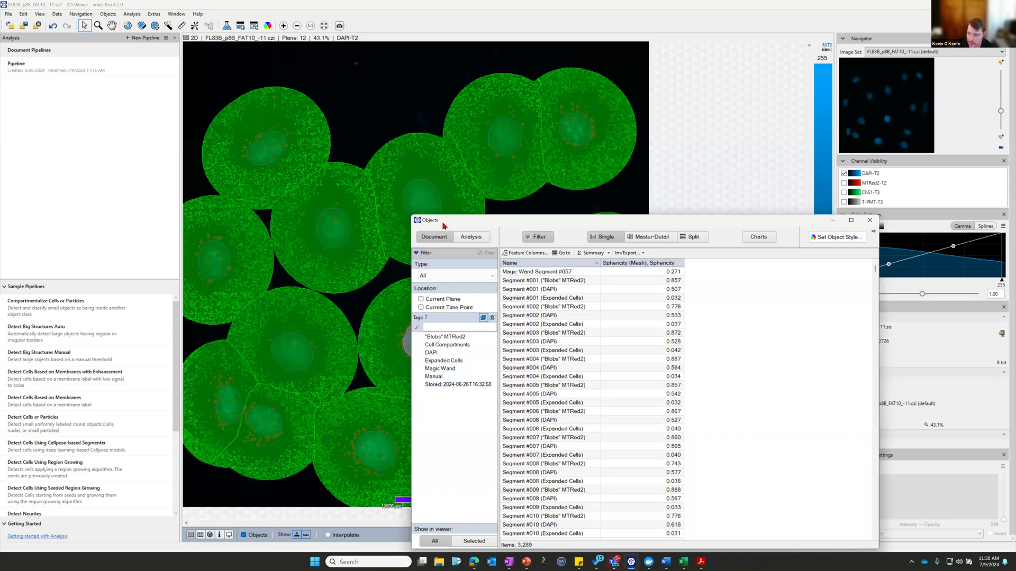
drag(444, 226, 601, 182)
click(994, 194)
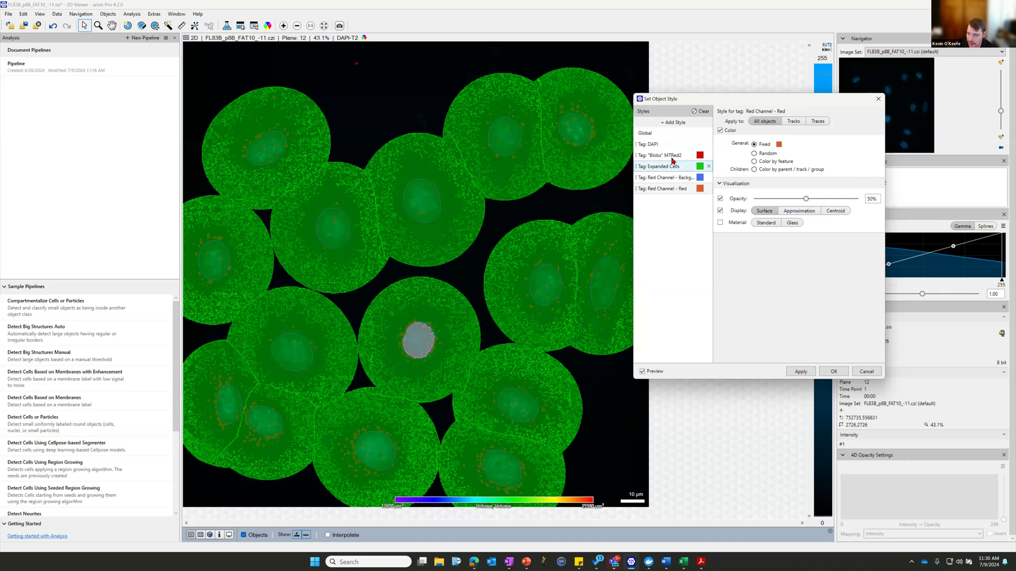
click(677, 146)
drag(801, 228, 857, 230)
click(825, 372)
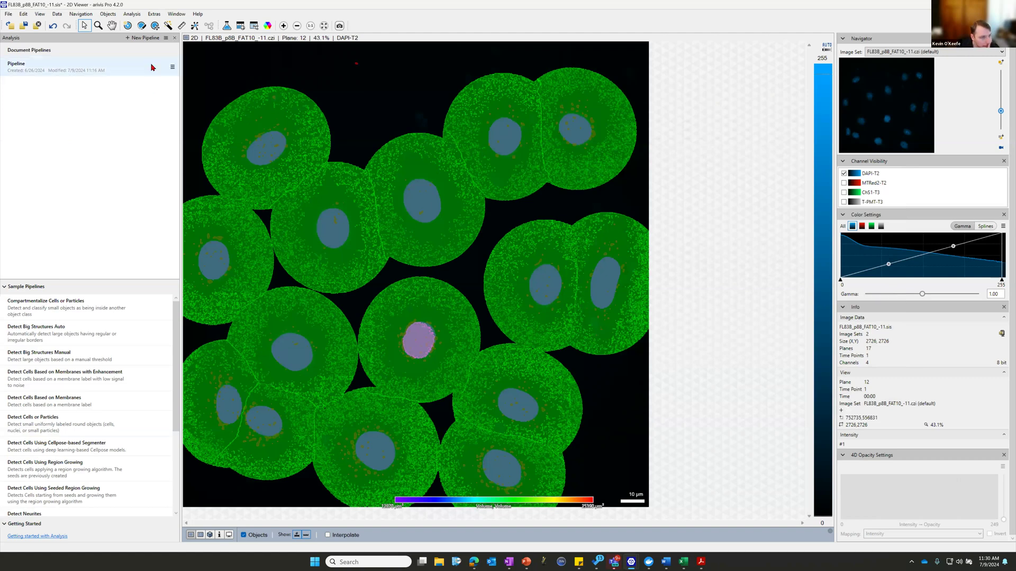
Step: Open the document pipeline, go to plane 17, and check which channels its input ROI can use
double_click(85, 77)
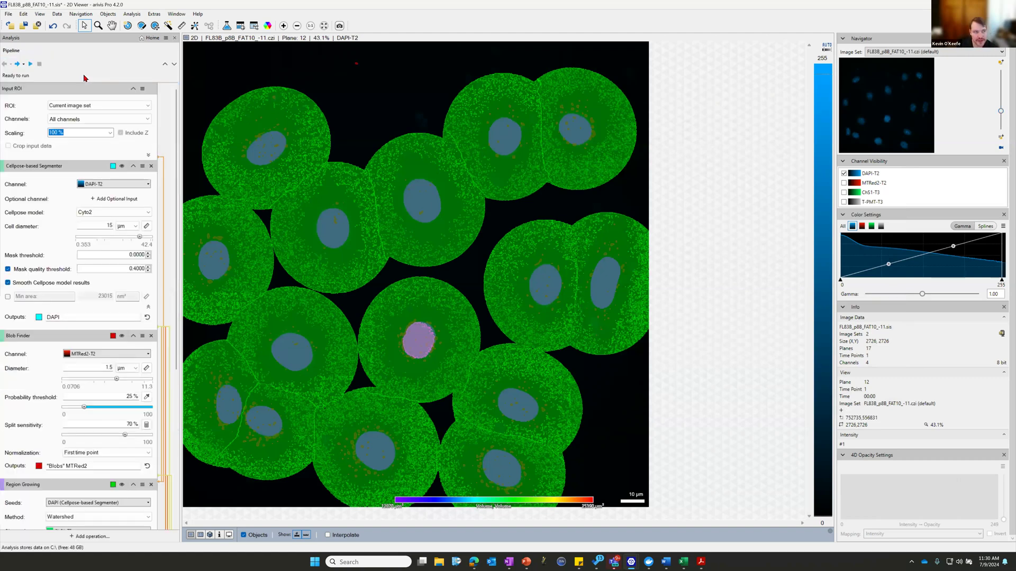
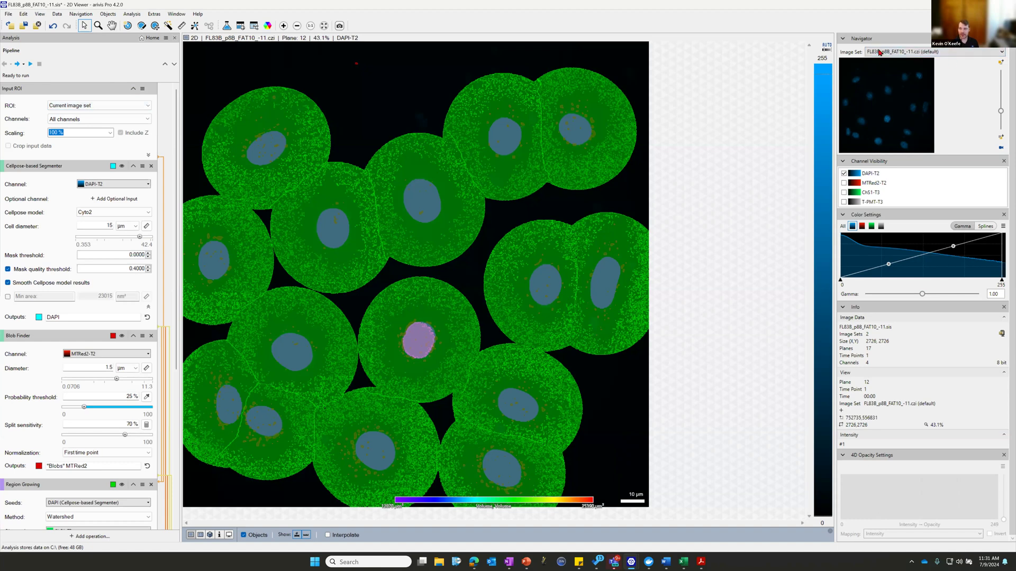
drag(1001, 111, 1002, 150)
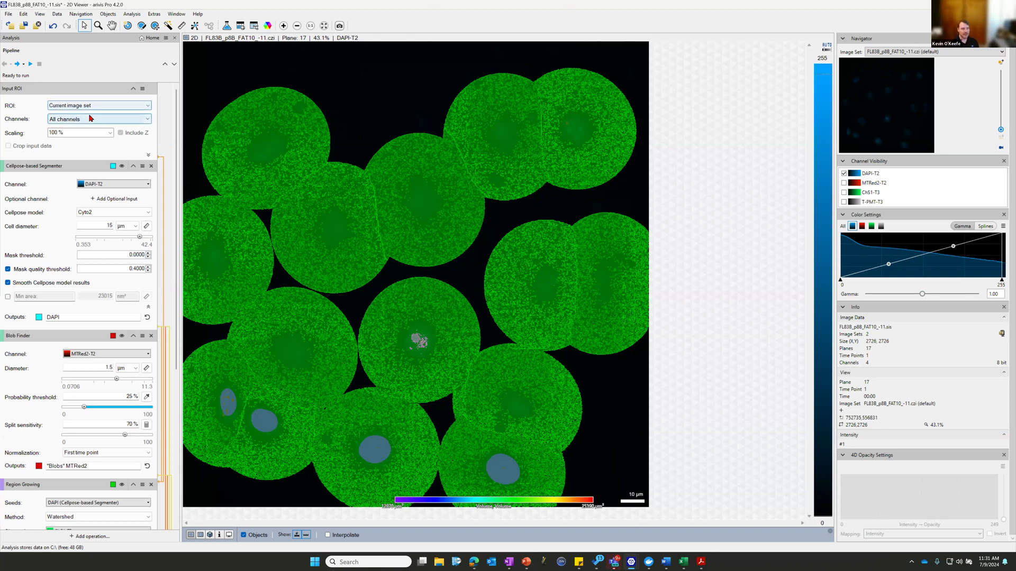
click(73, 120)
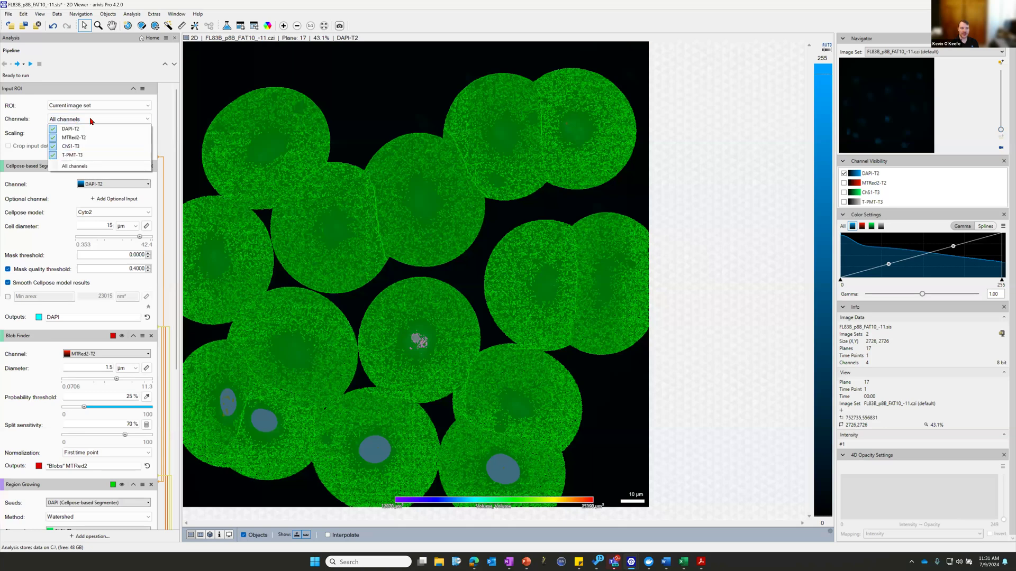
key(Escape)
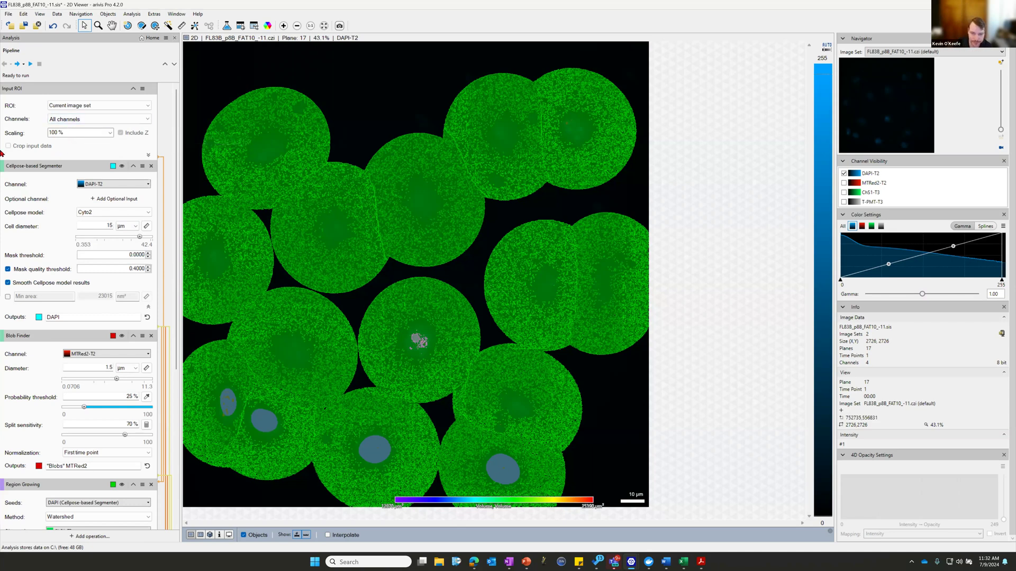
Step: Try Current view (2D), Current plane and Current time point in turn as the pipeline's input ROI
click(102, 107)
click(100, 114)
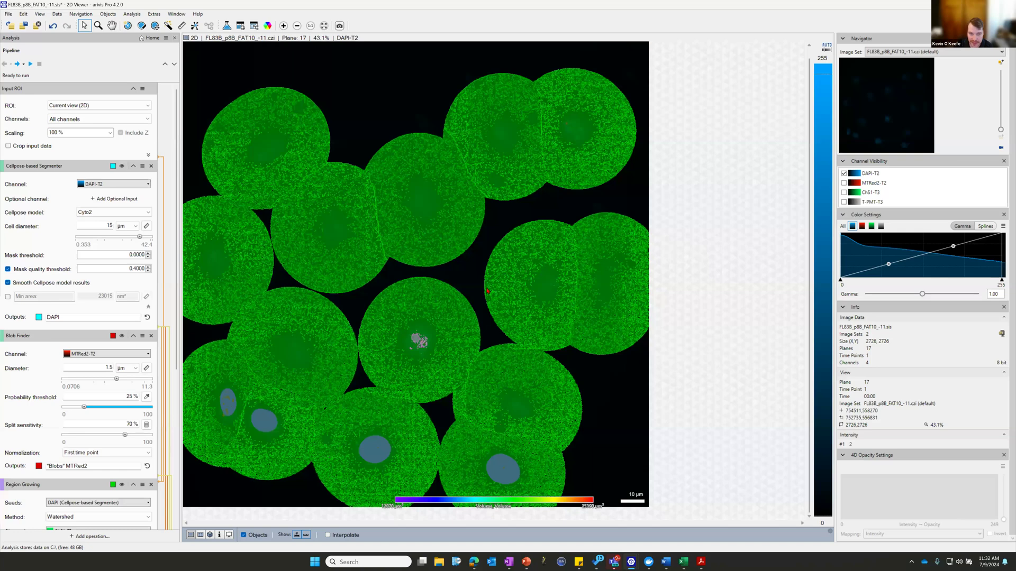
scroll(487, 291, up, 6)
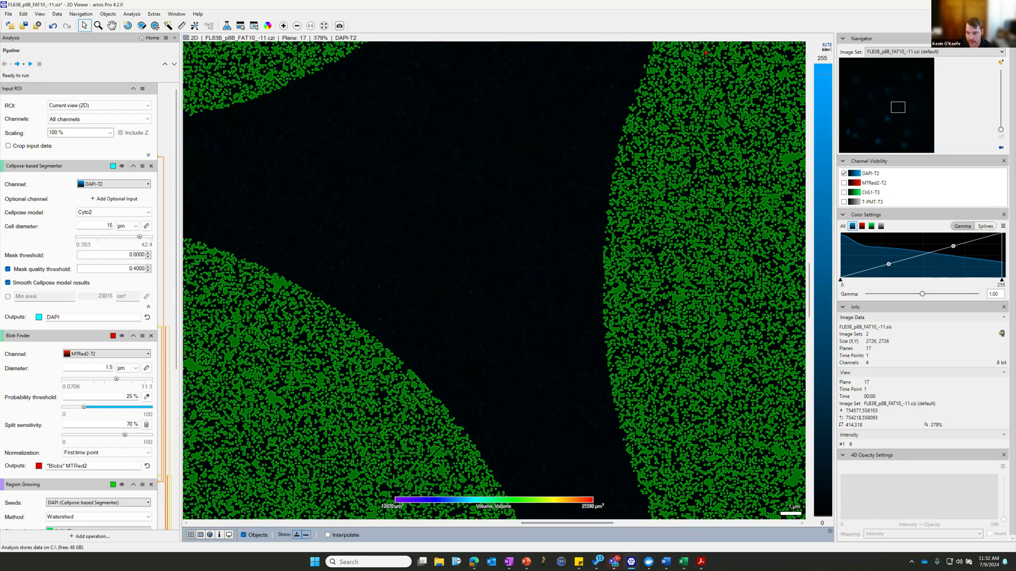
click(107, 107)
click(98, 113)
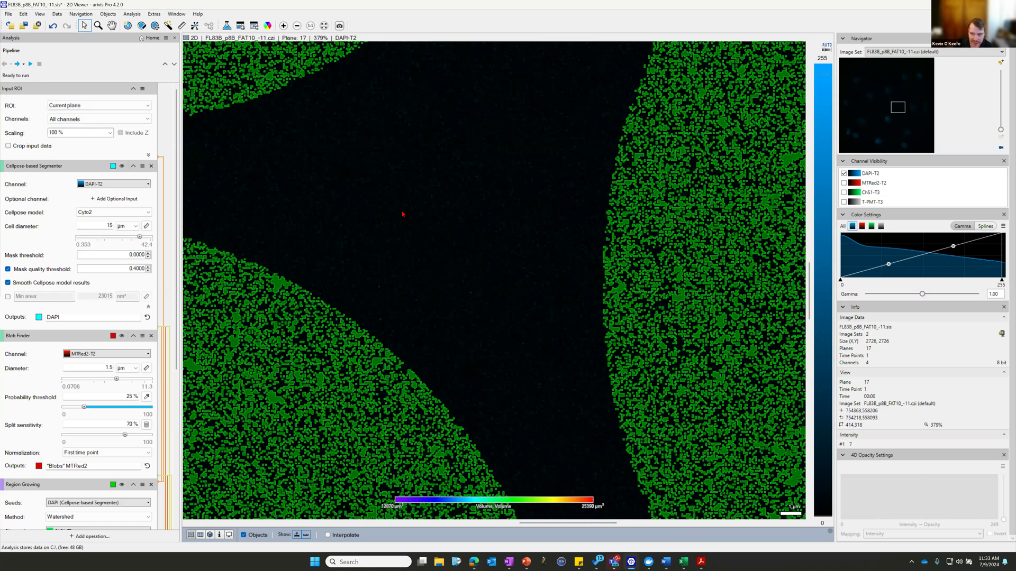
scroll(403, 213, down, 5)
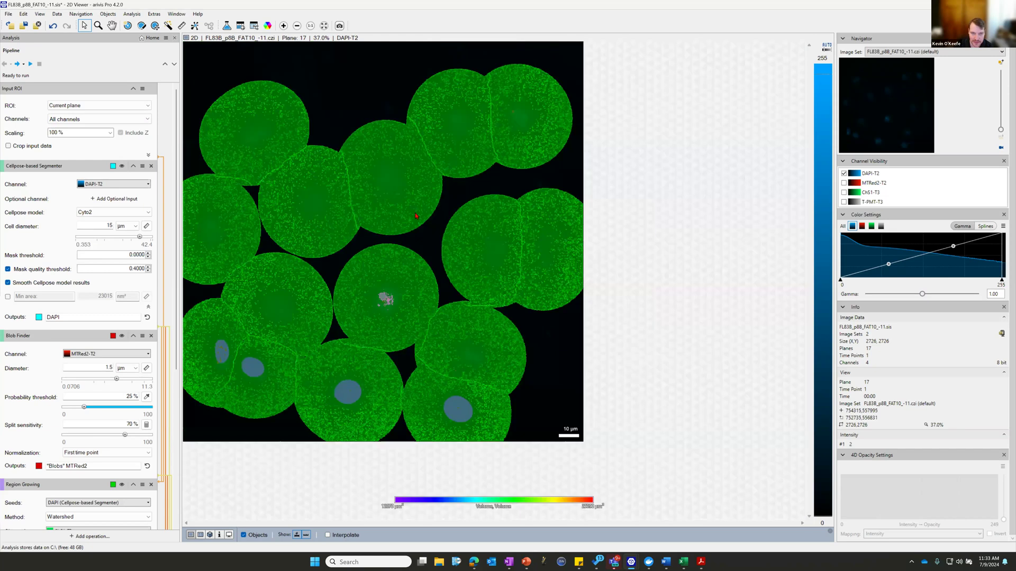
scroll(415, 215, down, 1)
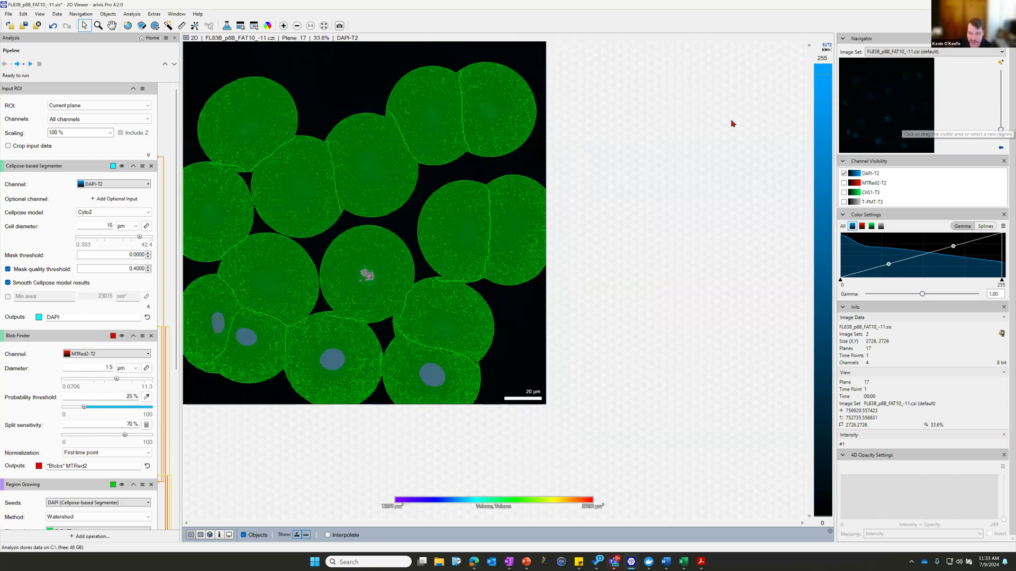
click(122, 105)
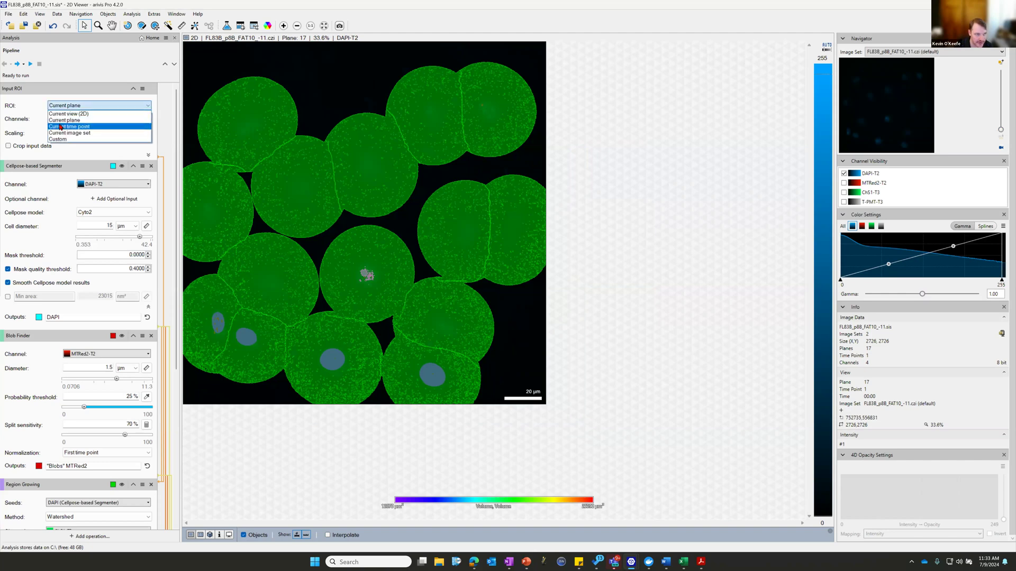
click(69, 121)
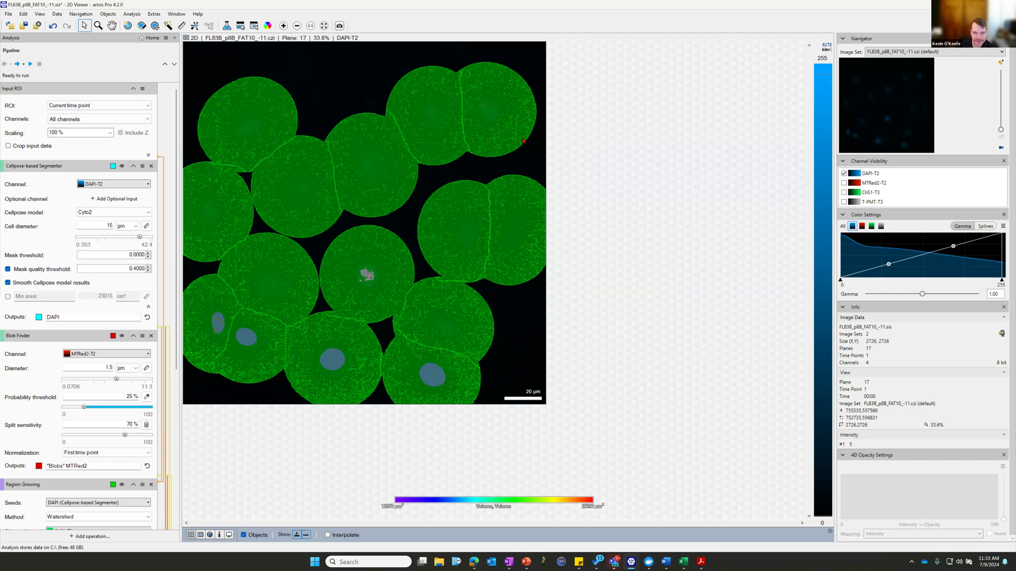
Step: Set the input ROI to Custom, try the bounds of the cell object in the image's upper-left area, and return the bounds to All
click(87, 106)
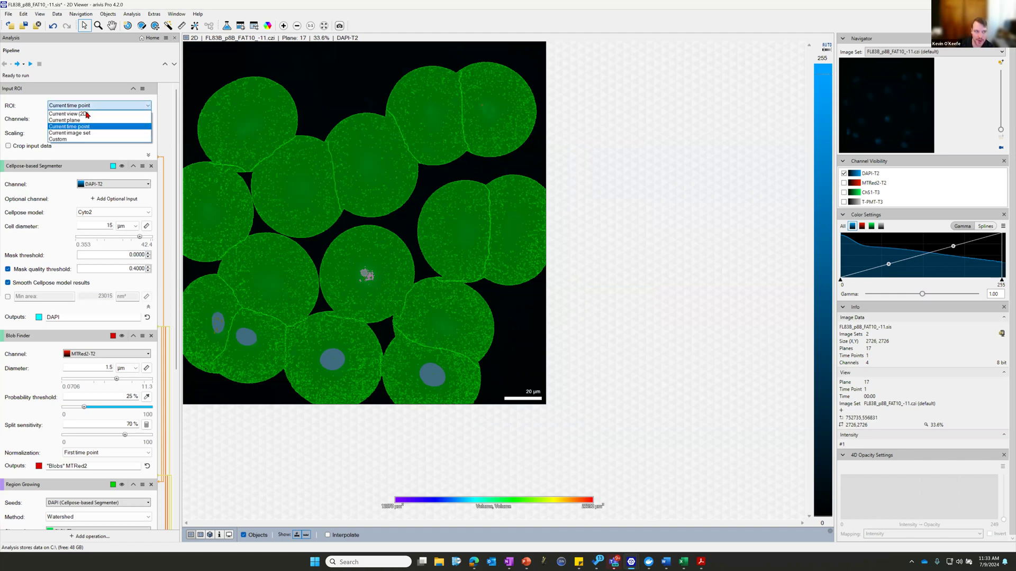
click(75, 139)
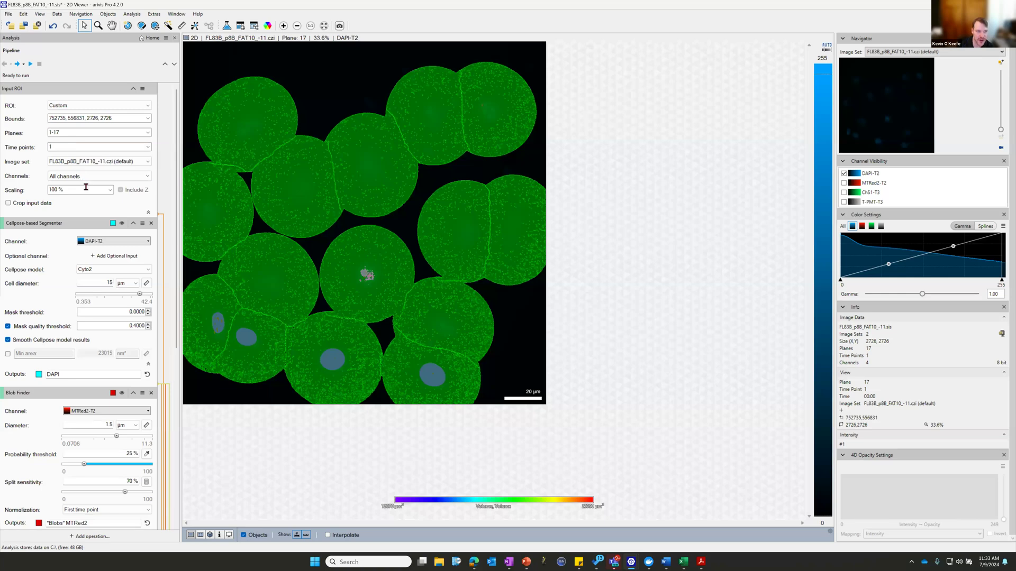
click(279, 107)
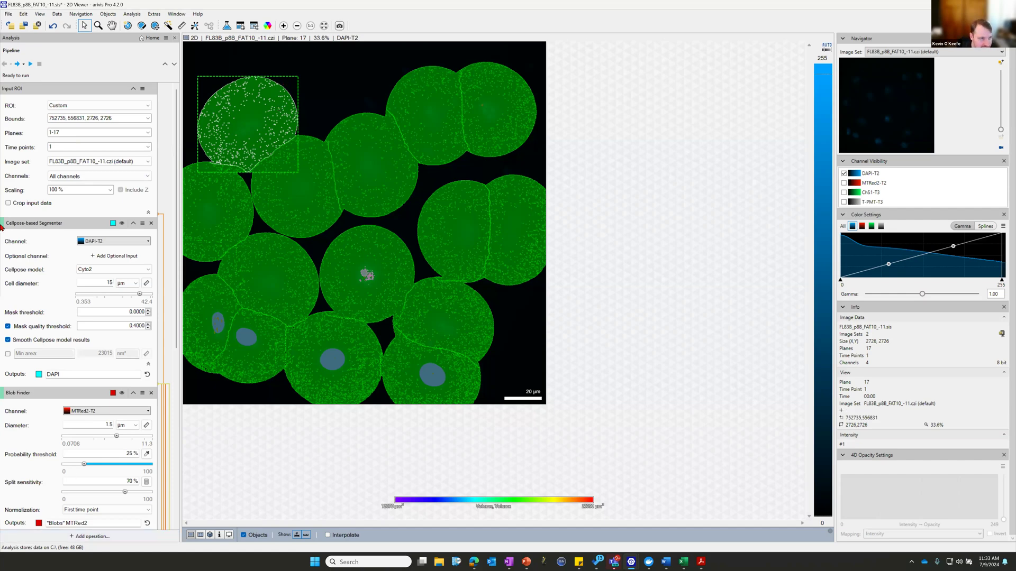
triple_click(57, 117)
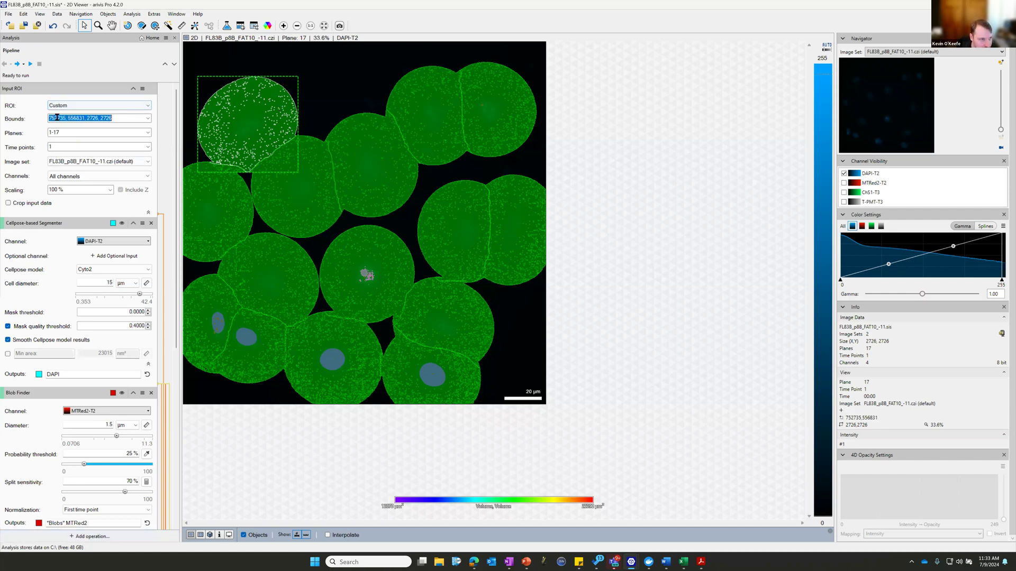
click(148, 118)
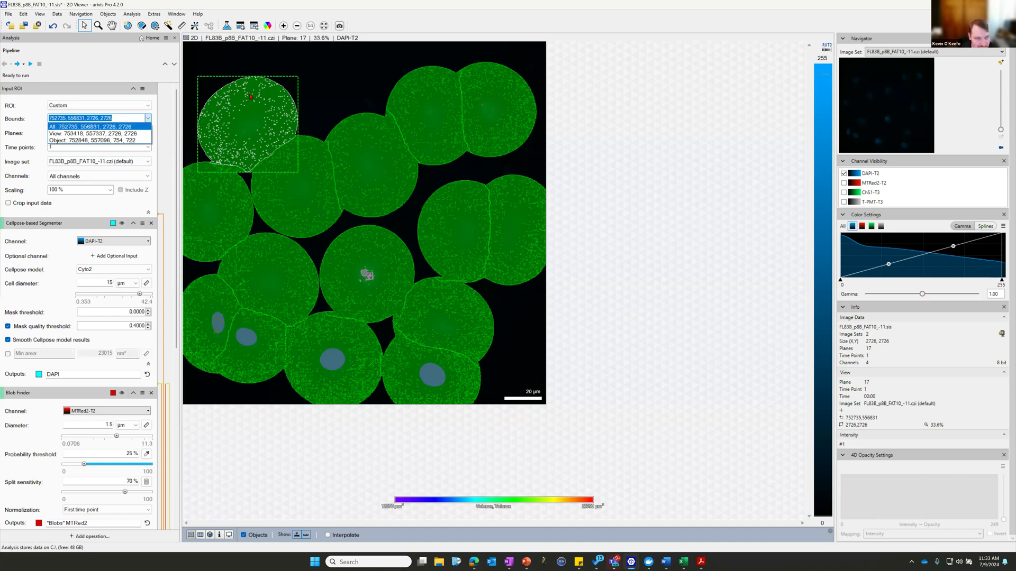
click(97, 140)
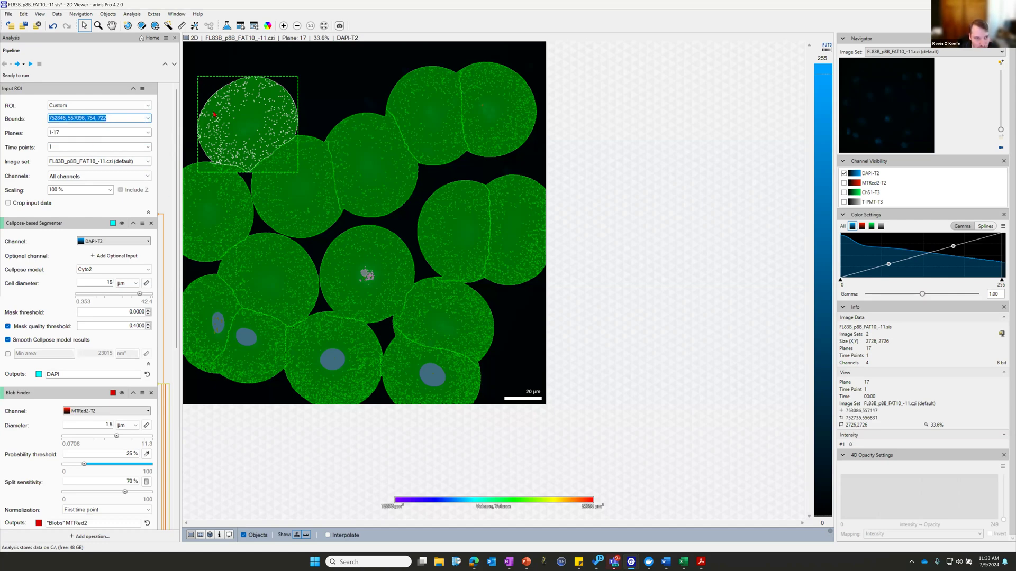
click(149, 119)
click(106, 126)
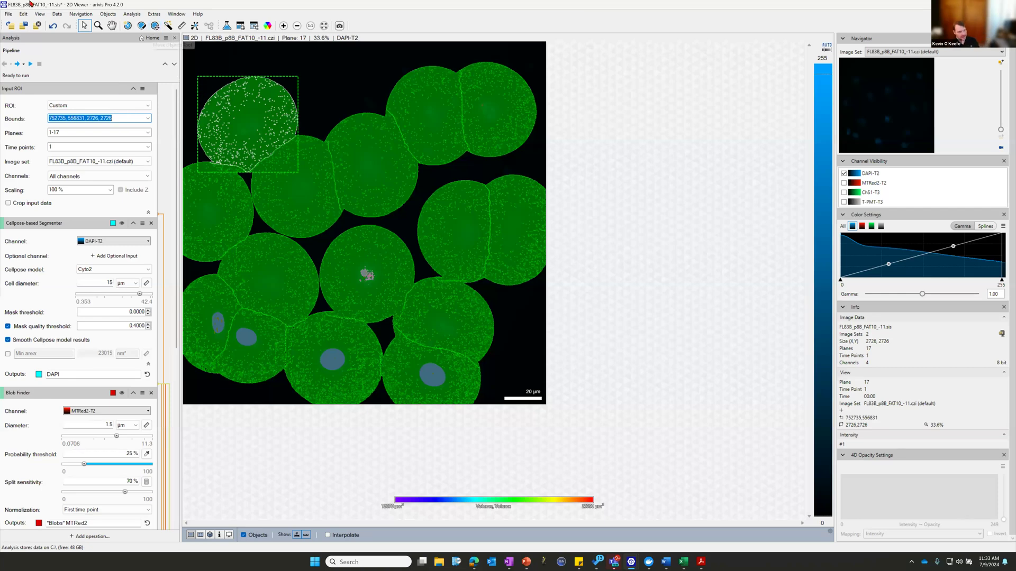
Step: Run the Input ROI operation, show the T-PMT-T3 channel, and revert the operation
click(142, 92)
click(147, 100)
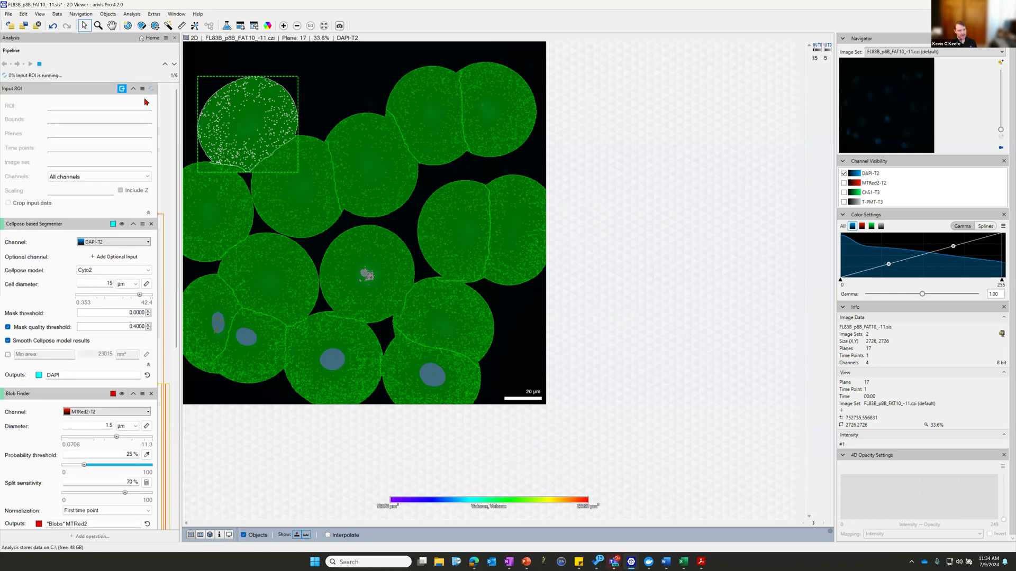
click(844, 202)
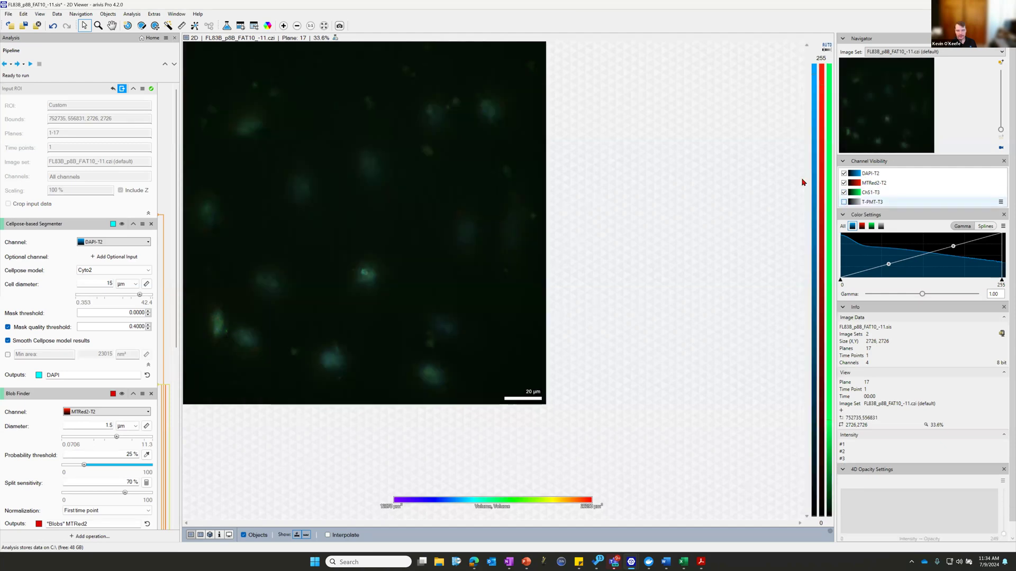
click(112, 89)
Step: Fit the whole image in the viewer and bring up the objects table with the analysis objects
click(241, 25)
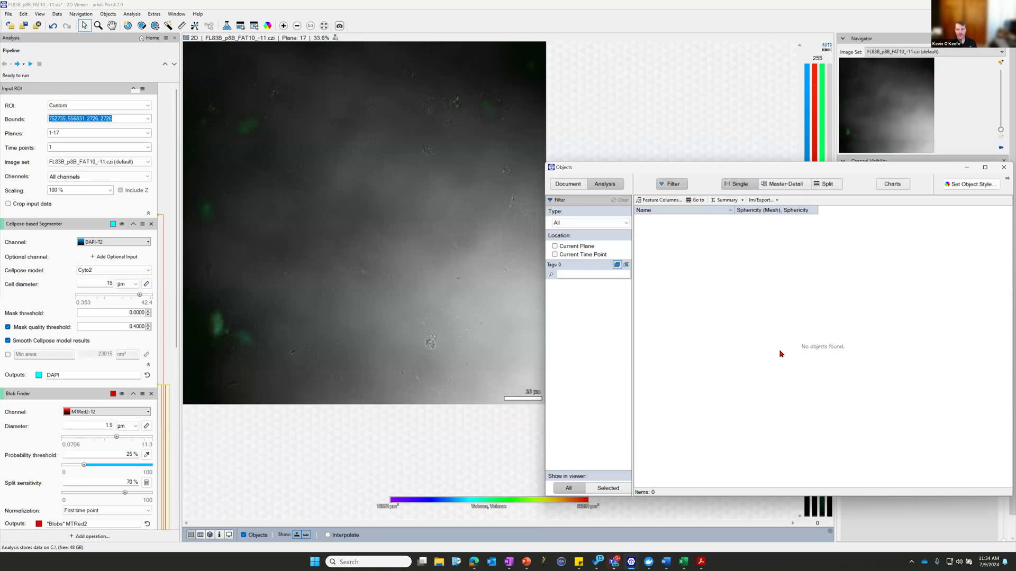
drag(677, 169, 728, 97)
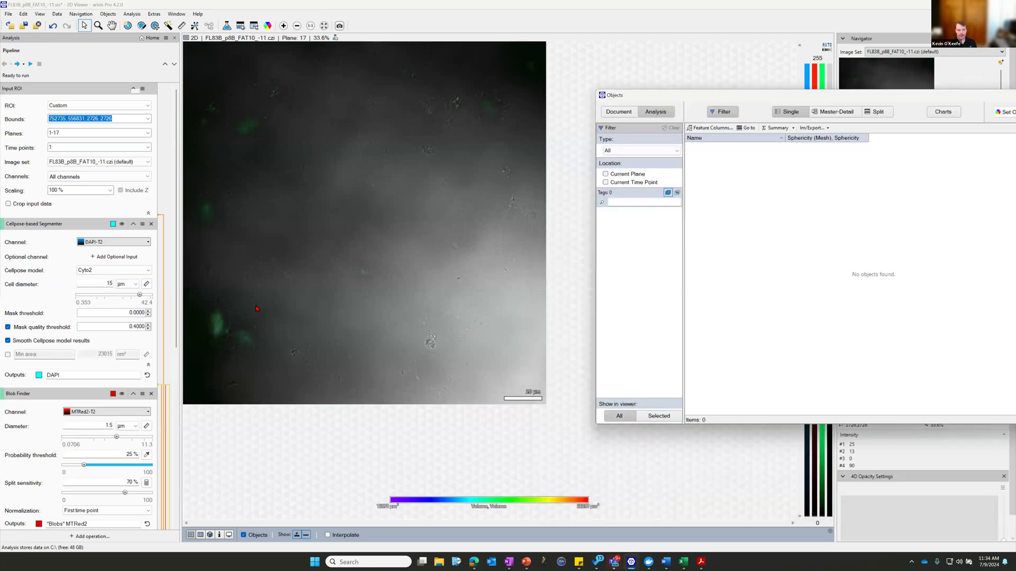
click(134, 88)
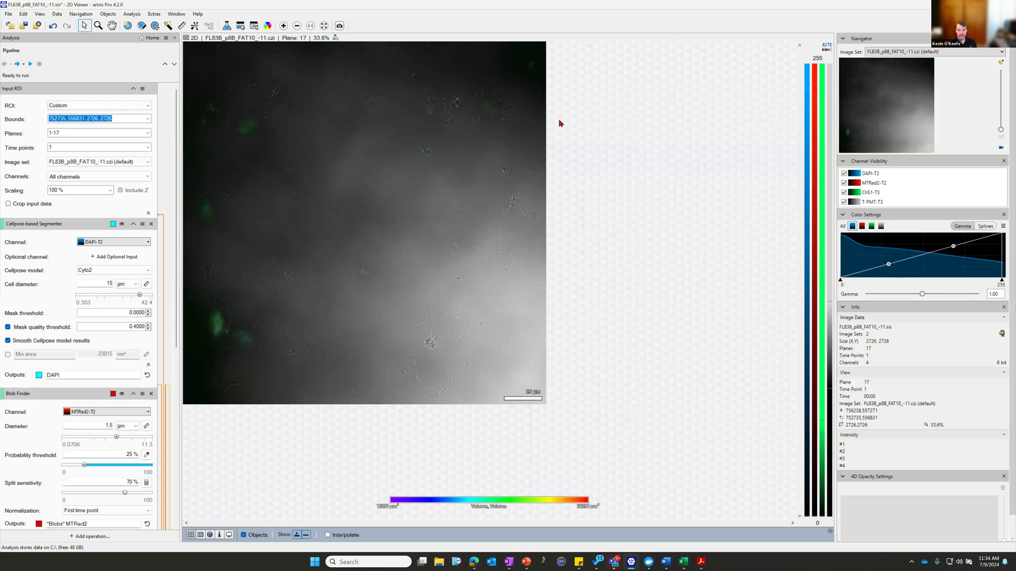
click(324, 25)
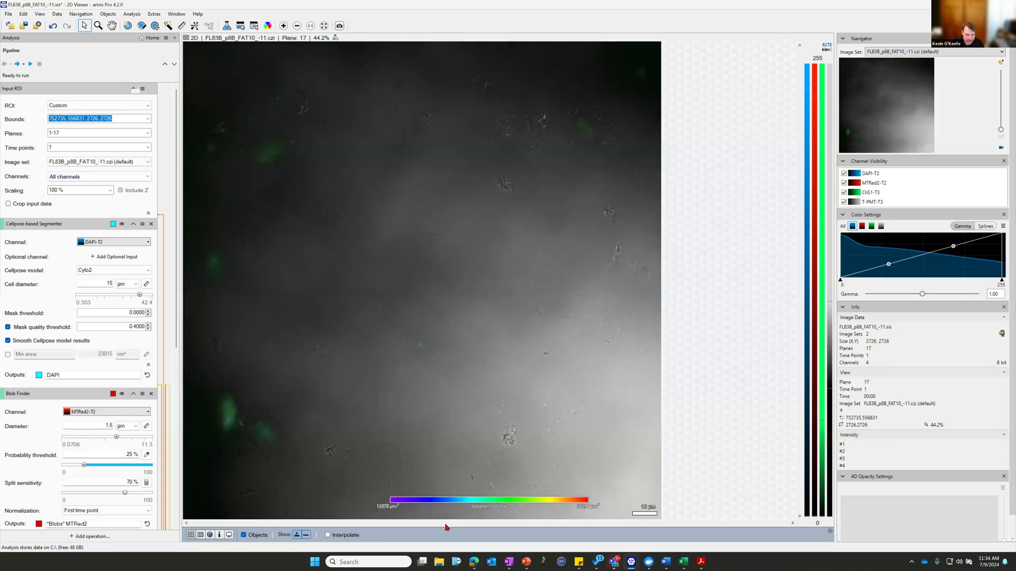
click(240, 26)
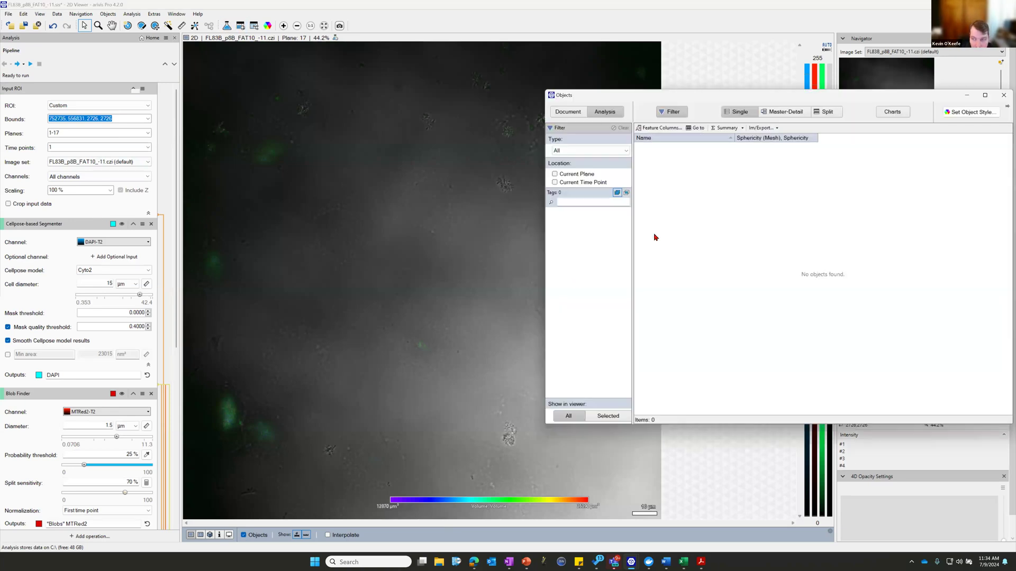
Step: Close the objects table, cancel the save-changes prompt, and bring the analysis pipeline back
click(1009, 96)
click(37, 25)
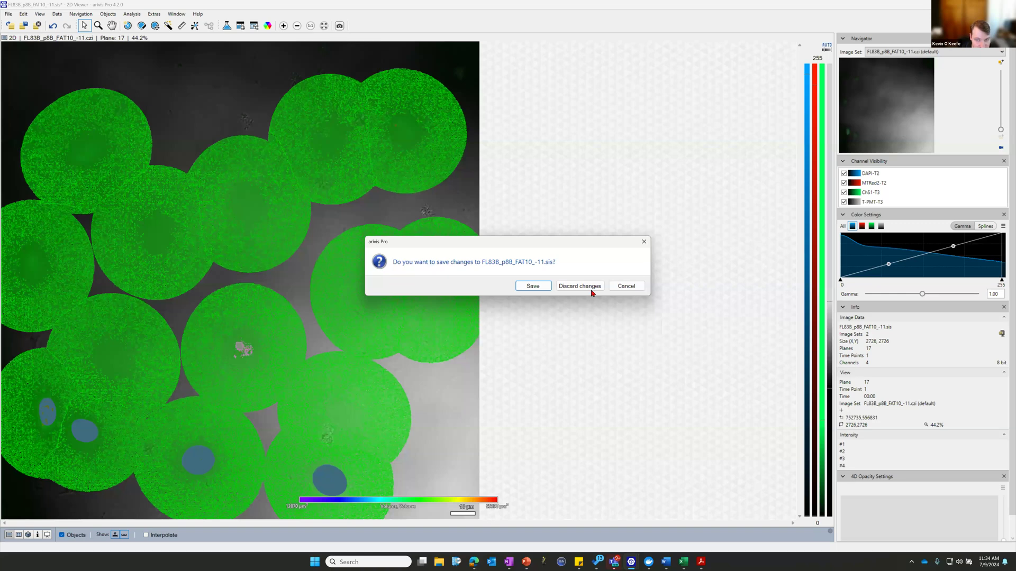
click(630, 289)
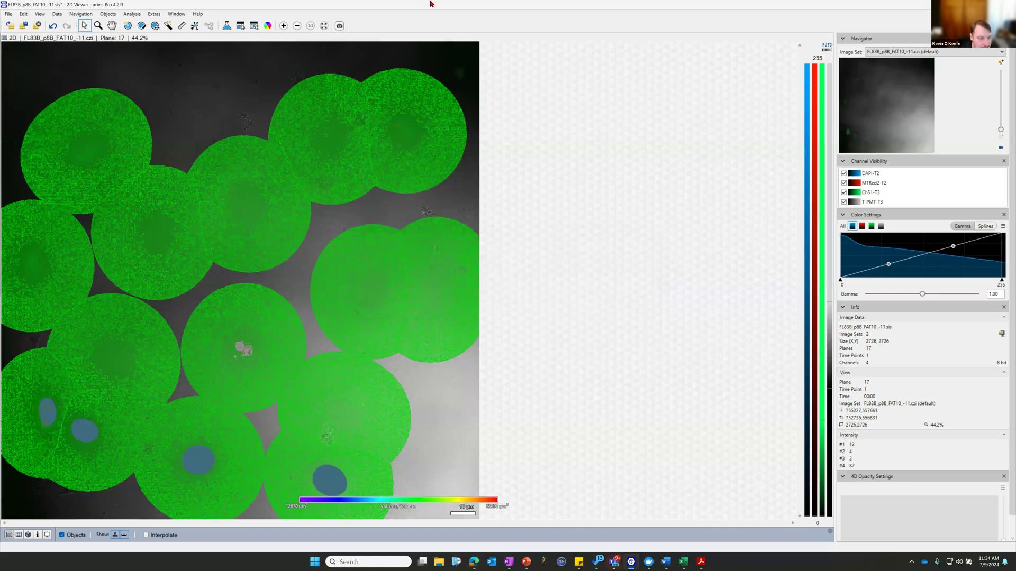
click(227, 25)
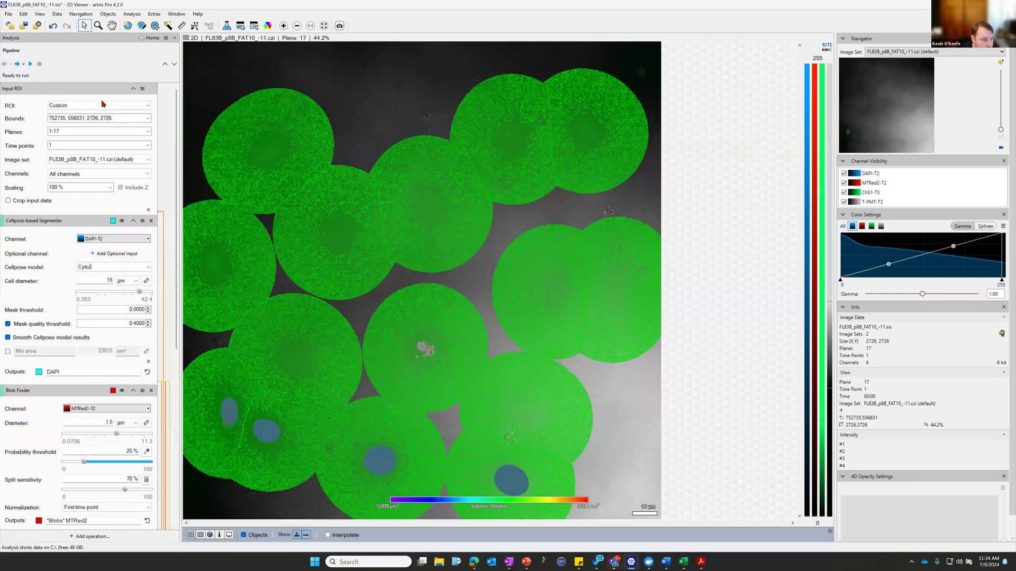
Step: Hide the objects and the T-PMT-T3 channel in the viewer and go to plane 6
scroll(74, 173, down, 5)
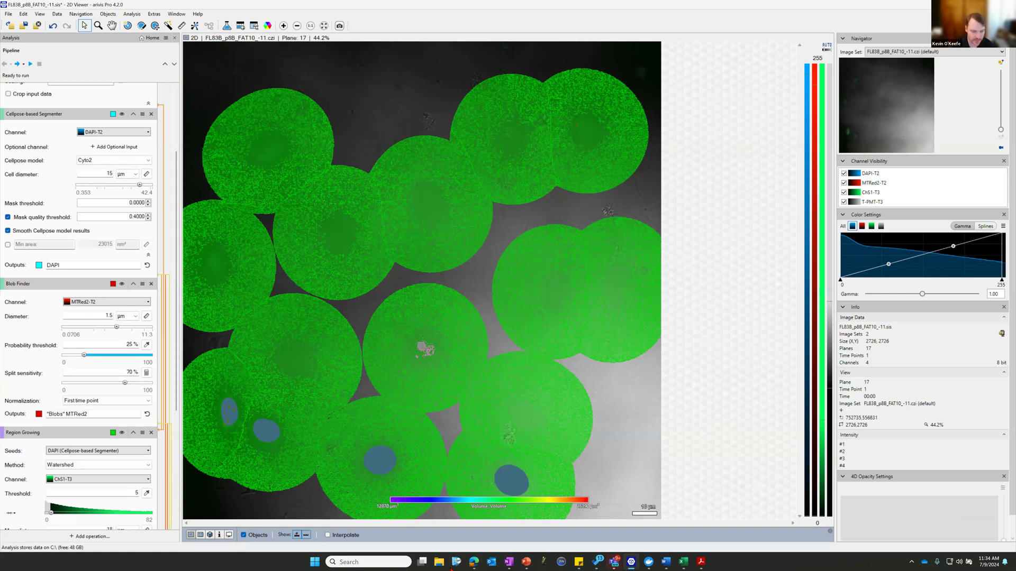
click(264, 538)
click(844, 202)
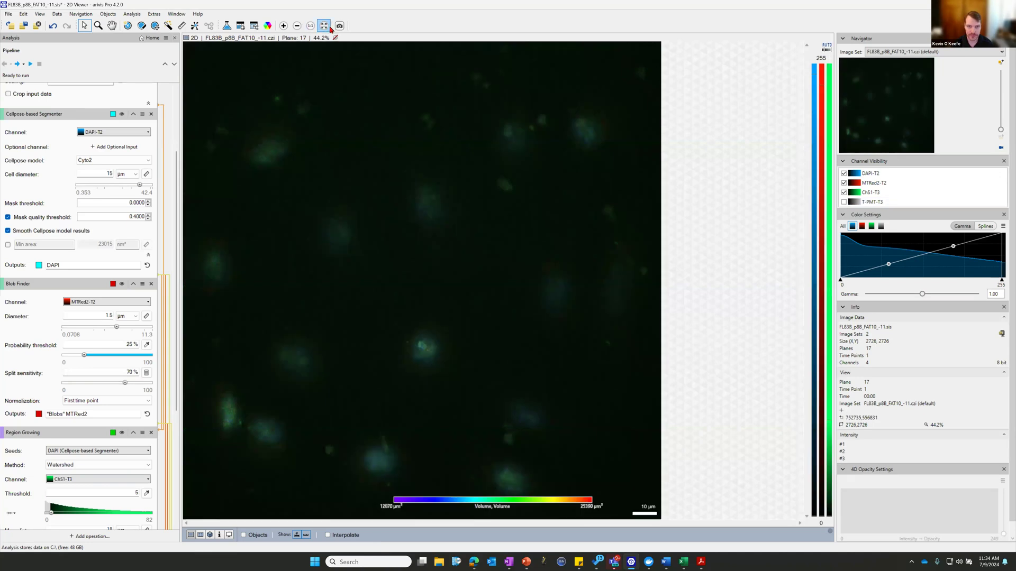
drag(1001, 130, 1006, 88)
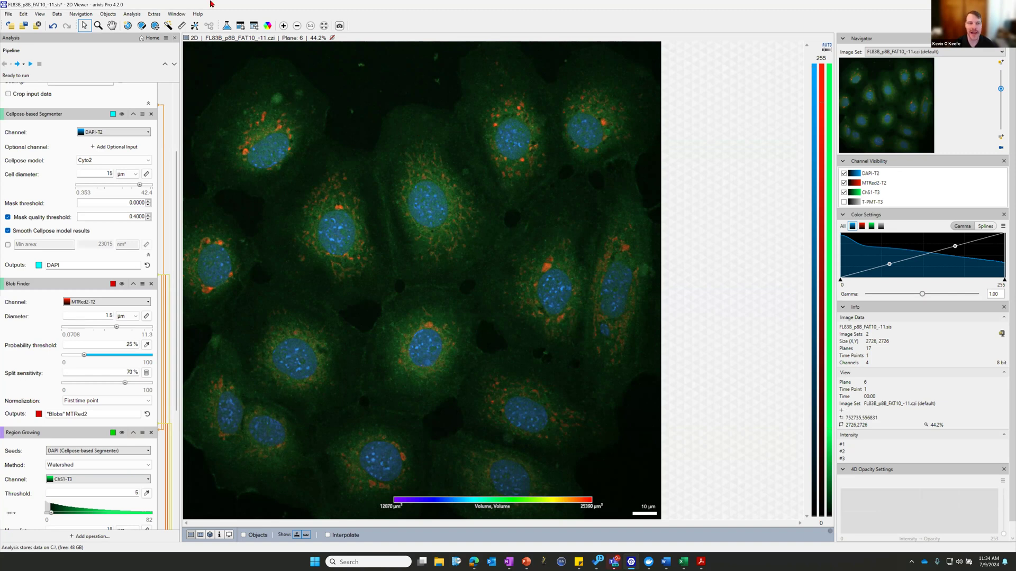
Step: Show the document objects in the viewer, filter them by Expanded Cells and by DAPI, and inspect the nuclei segments up close
click(238, 28)
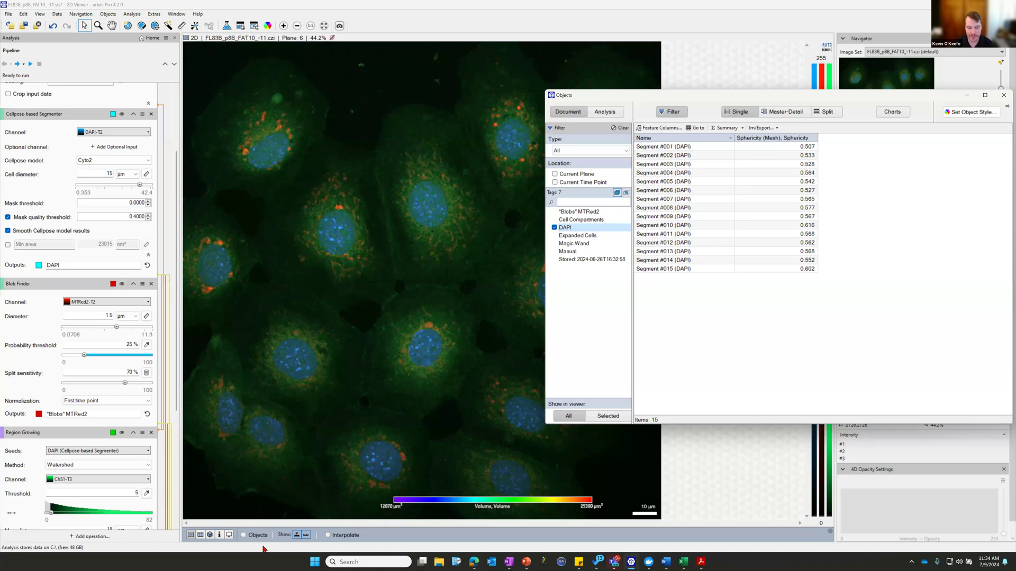
click(244, 535)
click(241, 26)
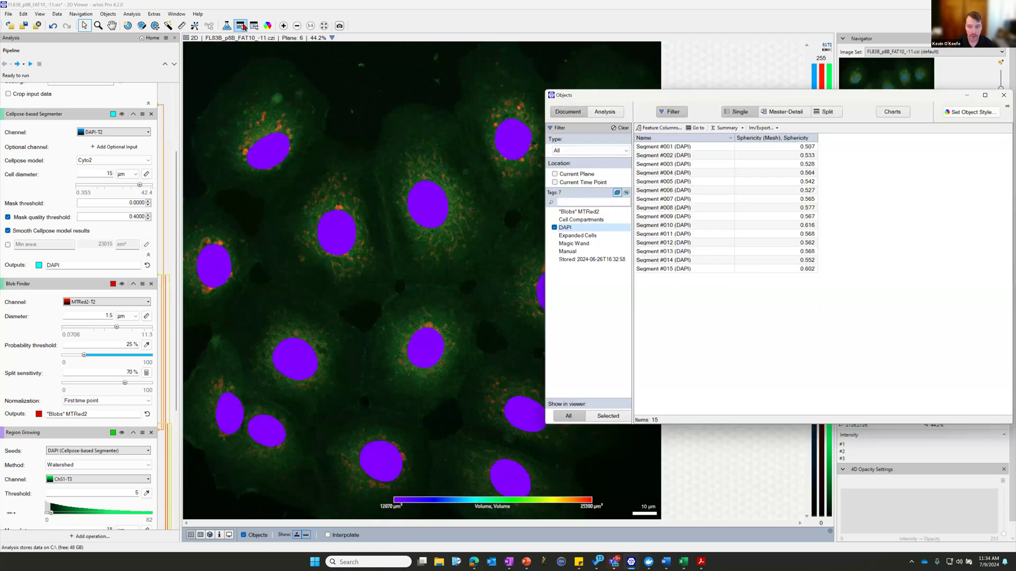
click(585, 252)
click(574, 235)
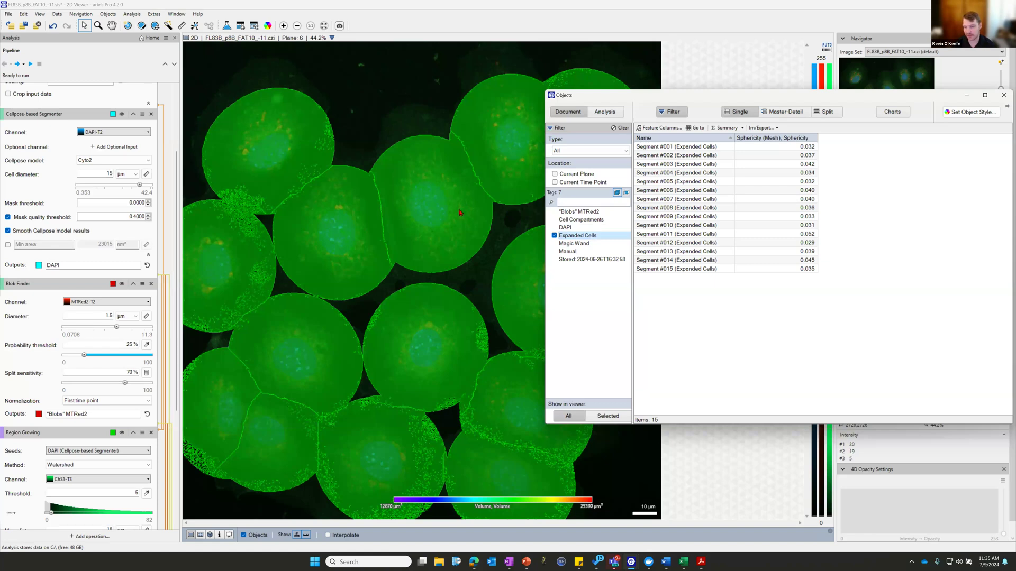
click(576, 228)
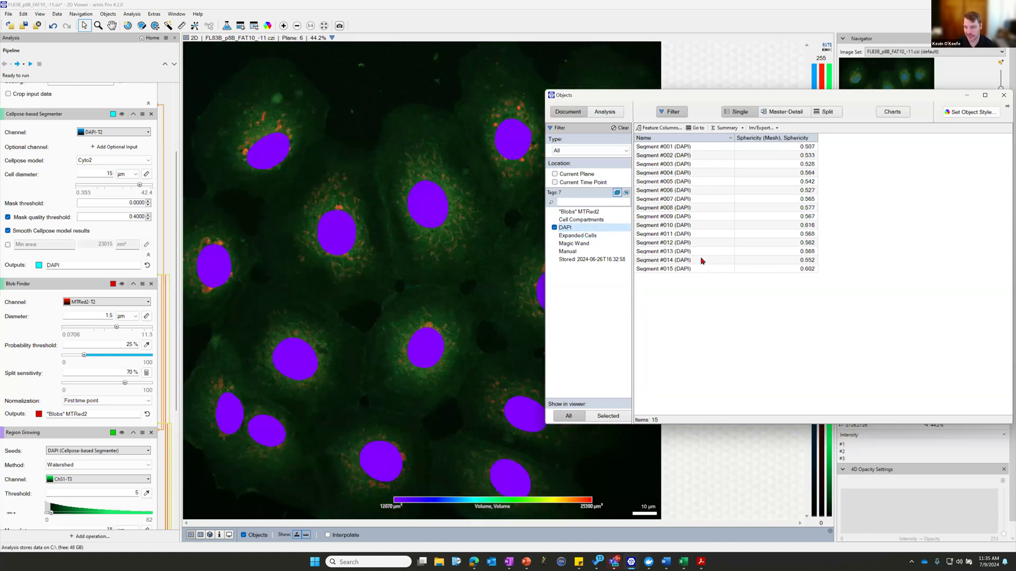
click(352, 163)
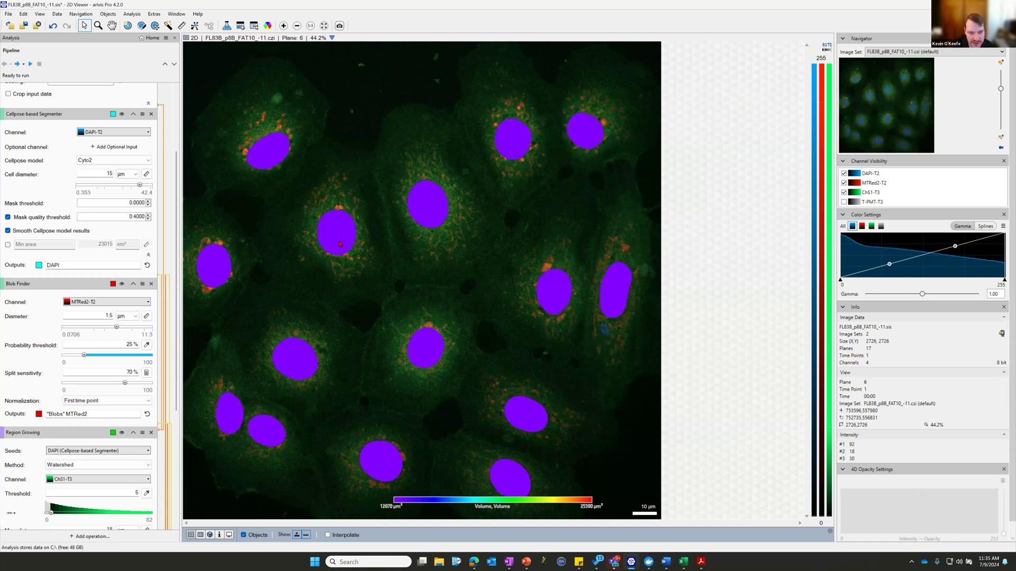
scroll(342, 241, up, 5)
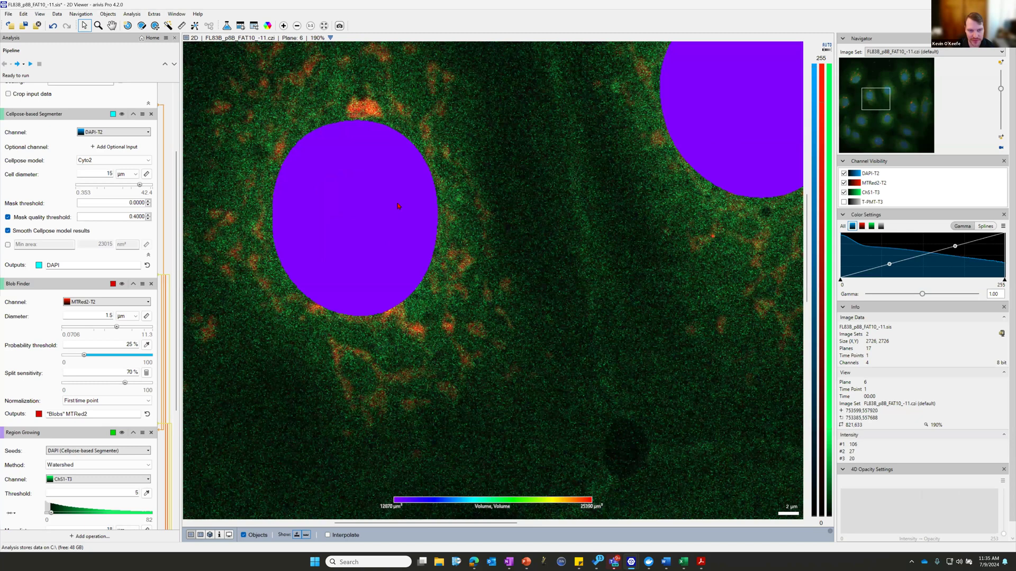
scroll(338, 233, down, 3)
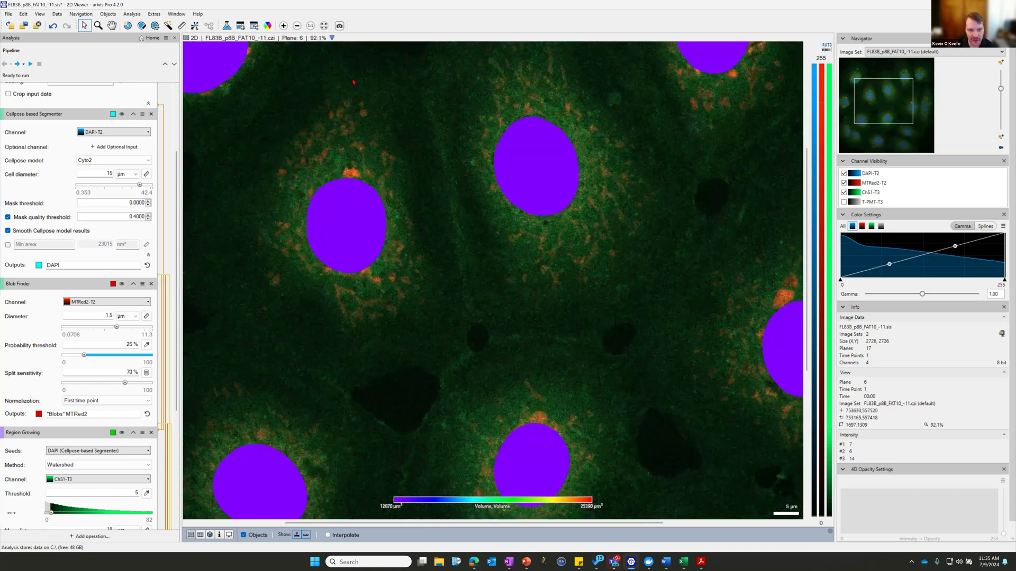
scroll(348, 234, down, 3)
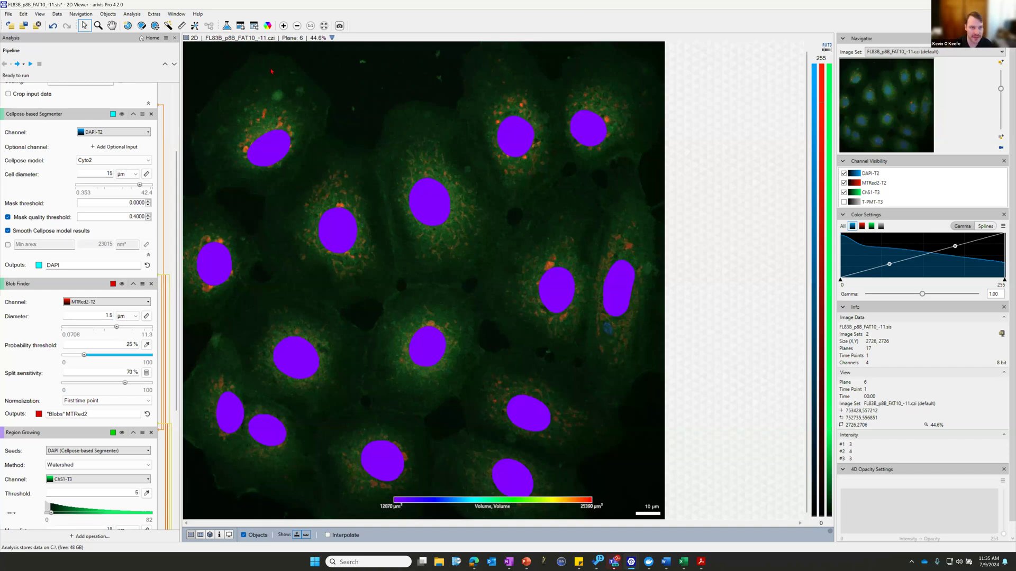
Step: Compare the DAPI and Expanded Cells objects separately and together through the table's tag filter, leaving only Expanded Cells selected
click(240, 25)
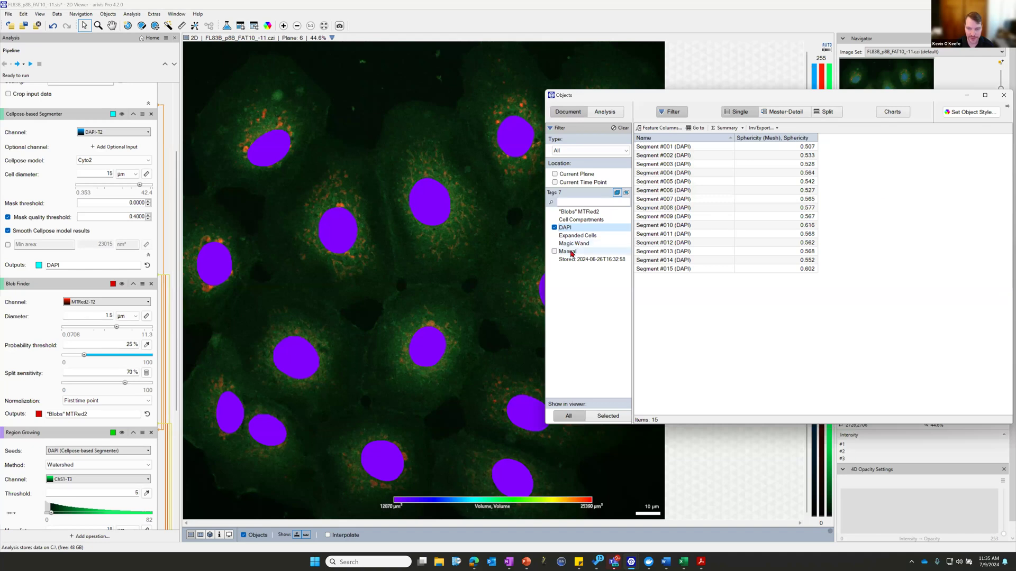
click(592, 236)
click(607, 230)
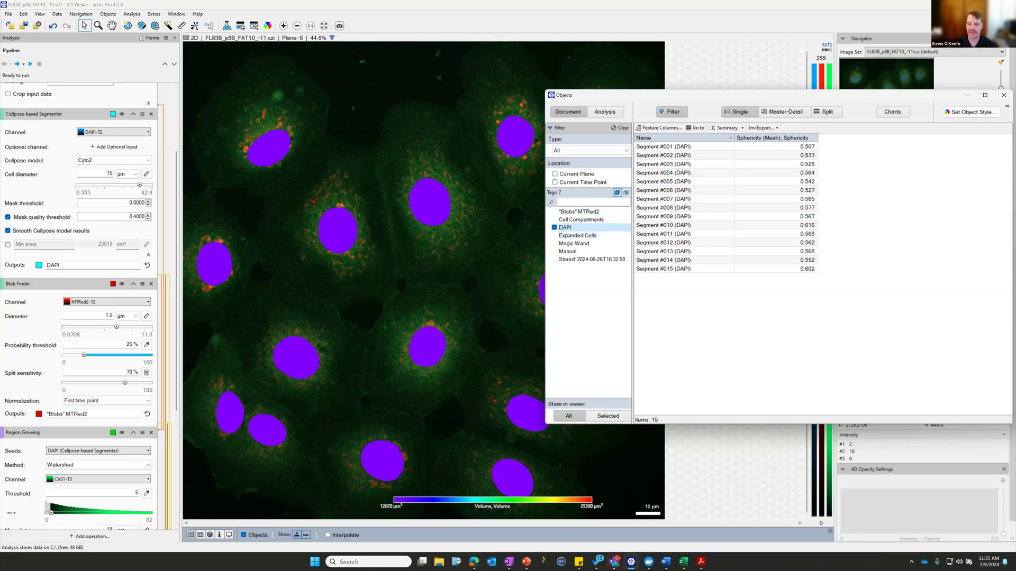
click(578, 236)
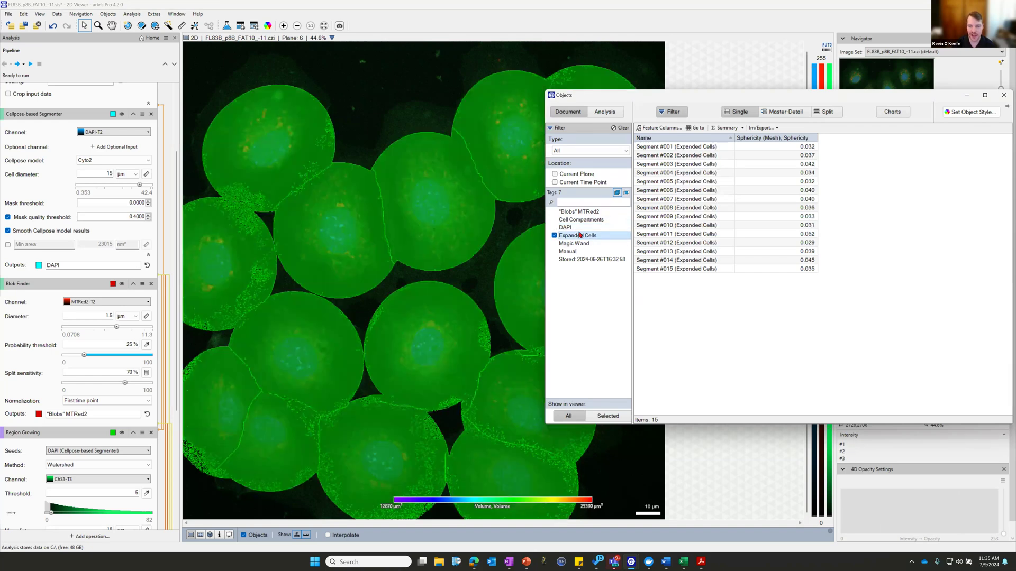
click(556, 228)
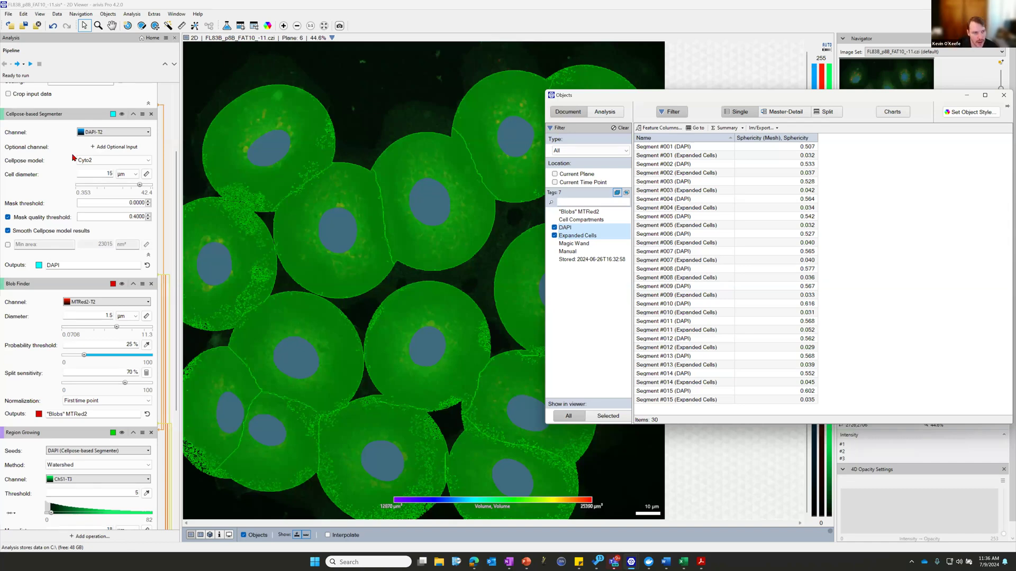
click(561, 231)
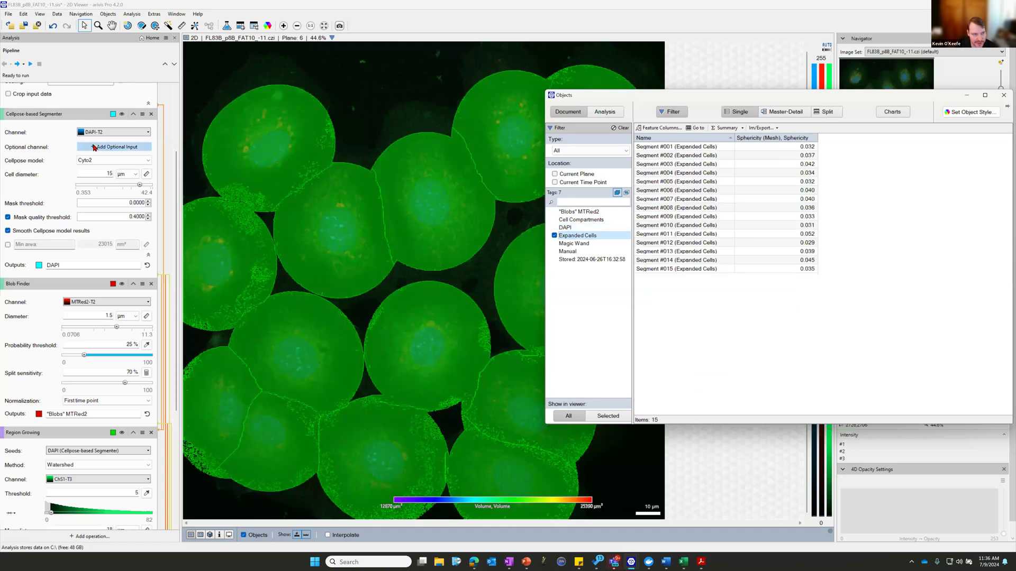
Step: Preview the Cellpose-based Segmenter's result on the image with the stored objects hidden
click(107, 160)
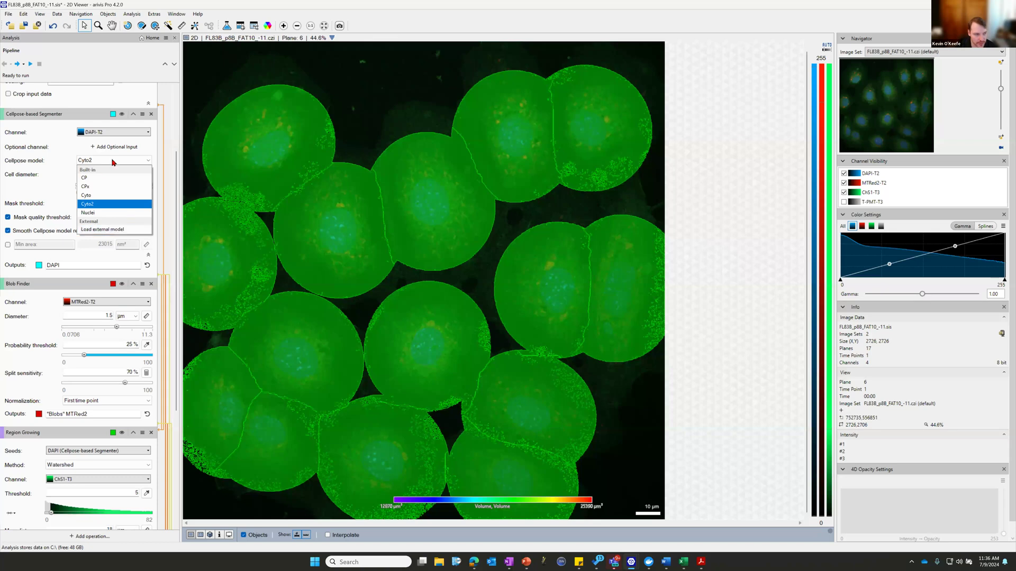
click(122, 114)
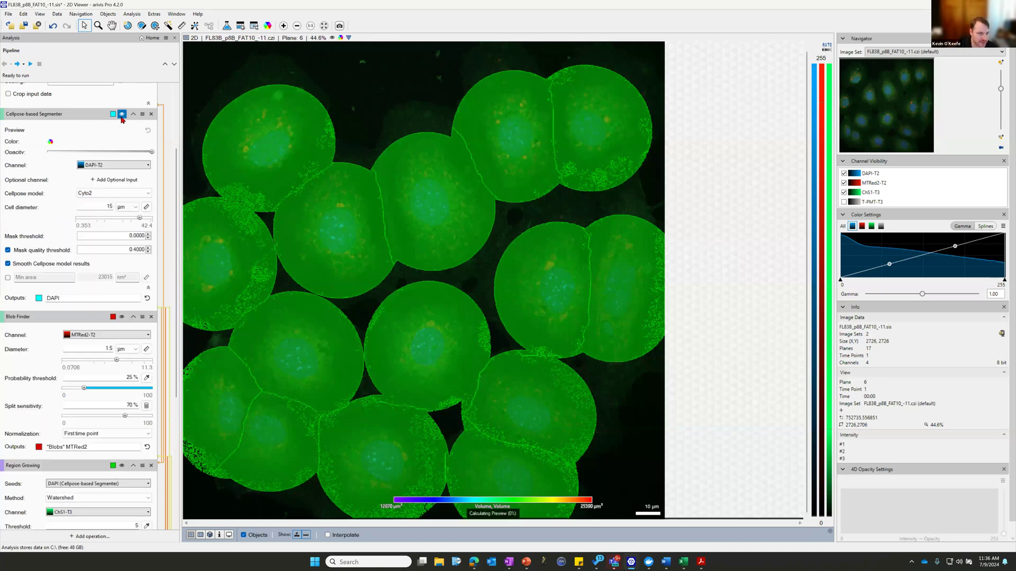
click(244, 535)
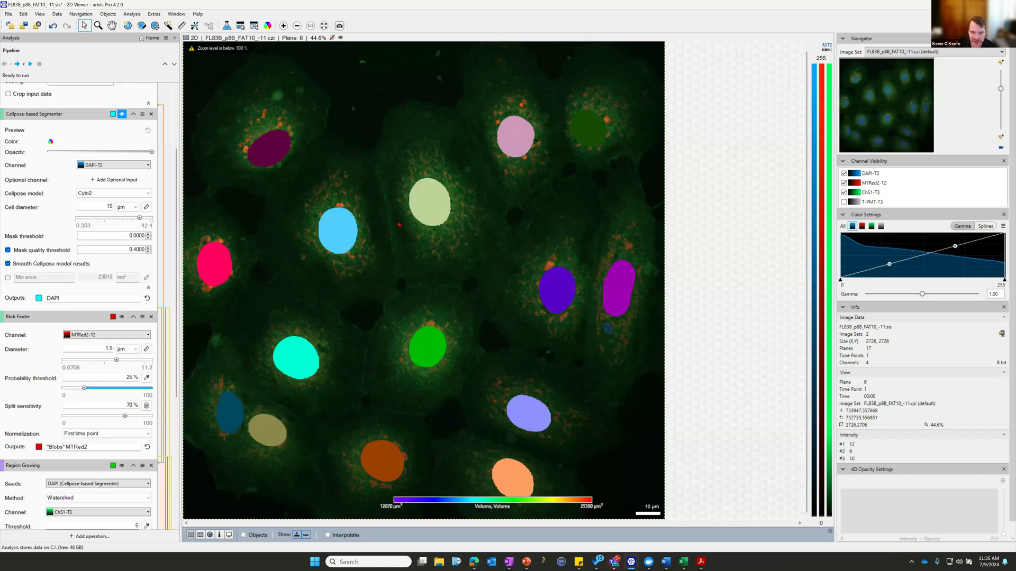
scroll(444, 211, down, 5)
scroll(301, 180, down, 3)
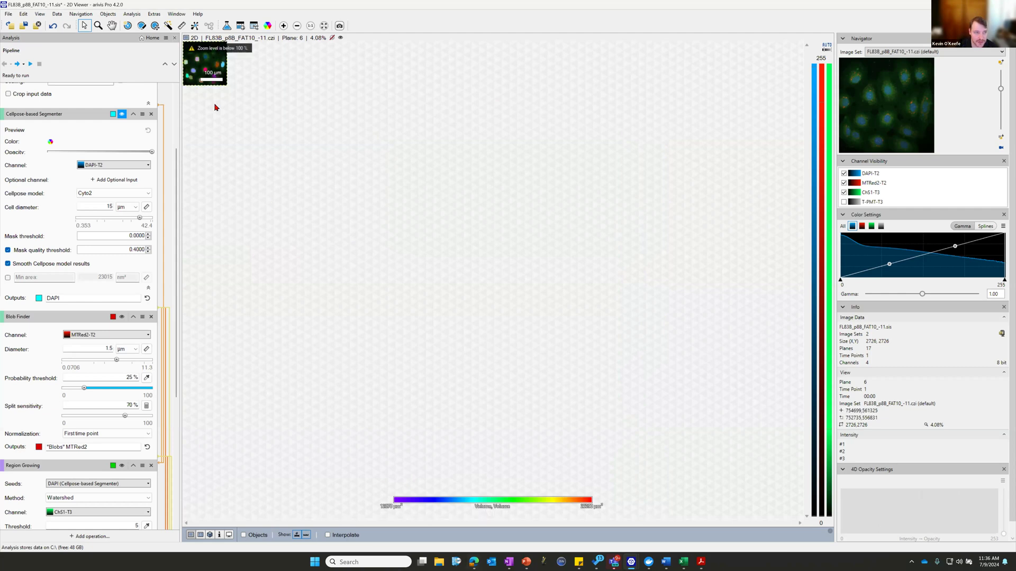
scroll(242, 64, up, 5)
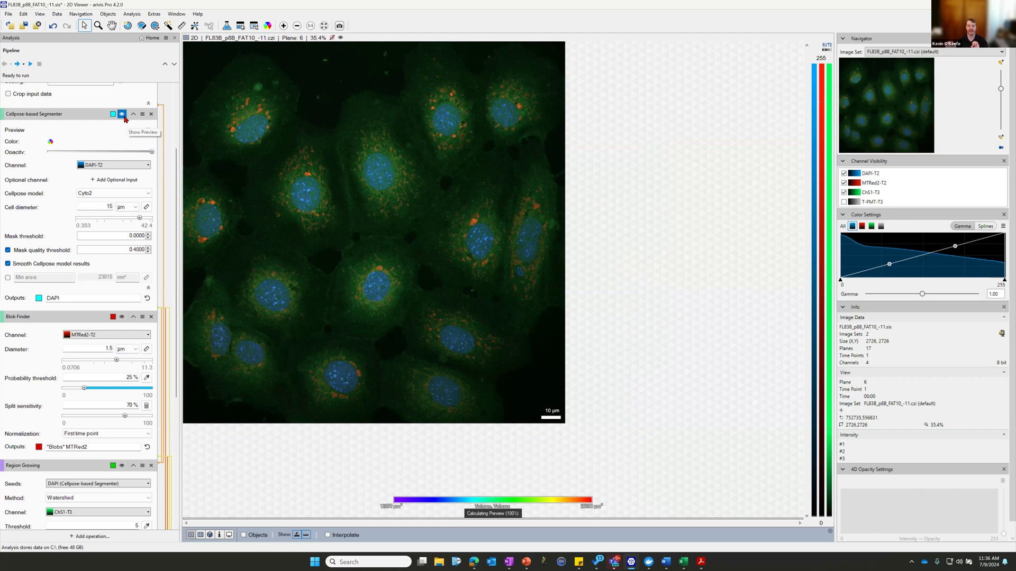
Step: Try a cell diameter of 5 µm in the Cellpose-based Segmenter and return it to 15 µm
double_click(108, 207)
text(5)
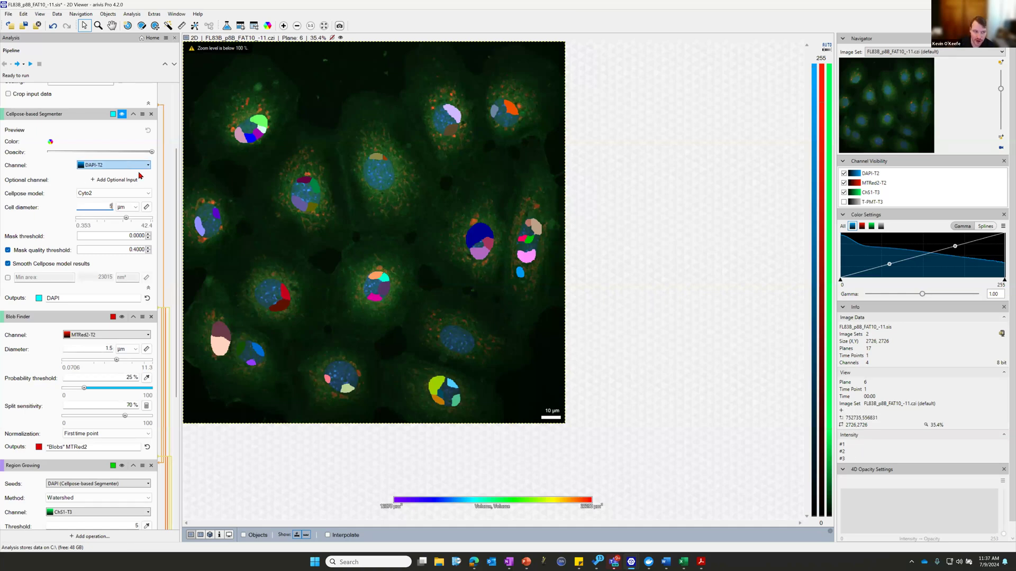
text(15)
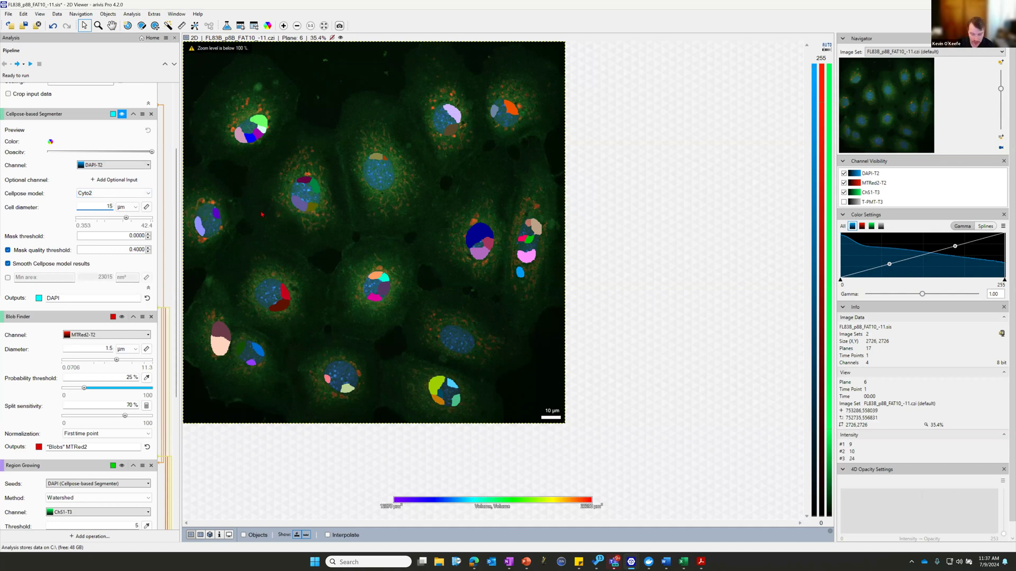
key(Return)
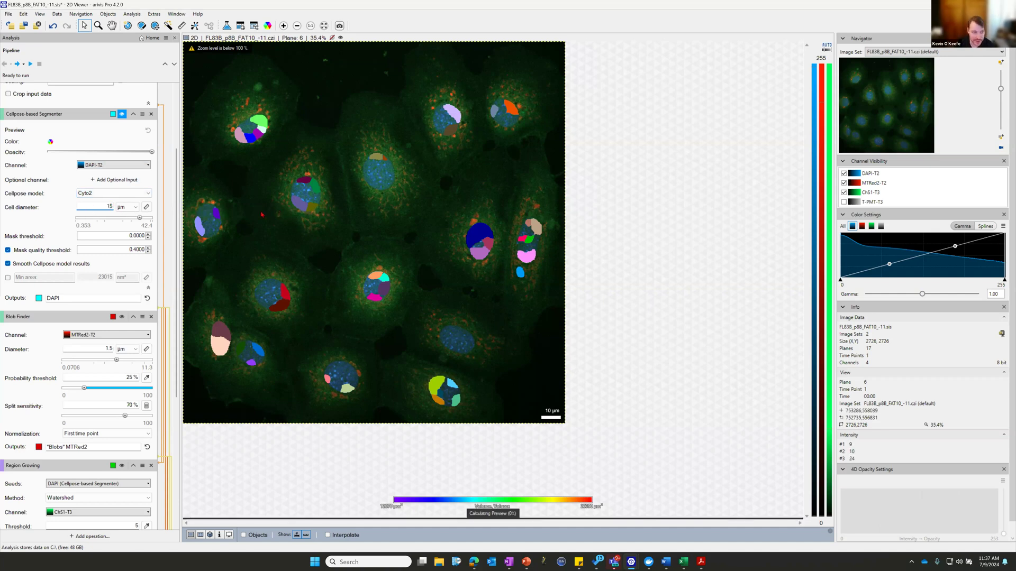
Step: Try the Nuclei model in the Cellpose-based Segmenter preview, and change the Cellpose model to CPx
click(106, 198)
click(101, 246)
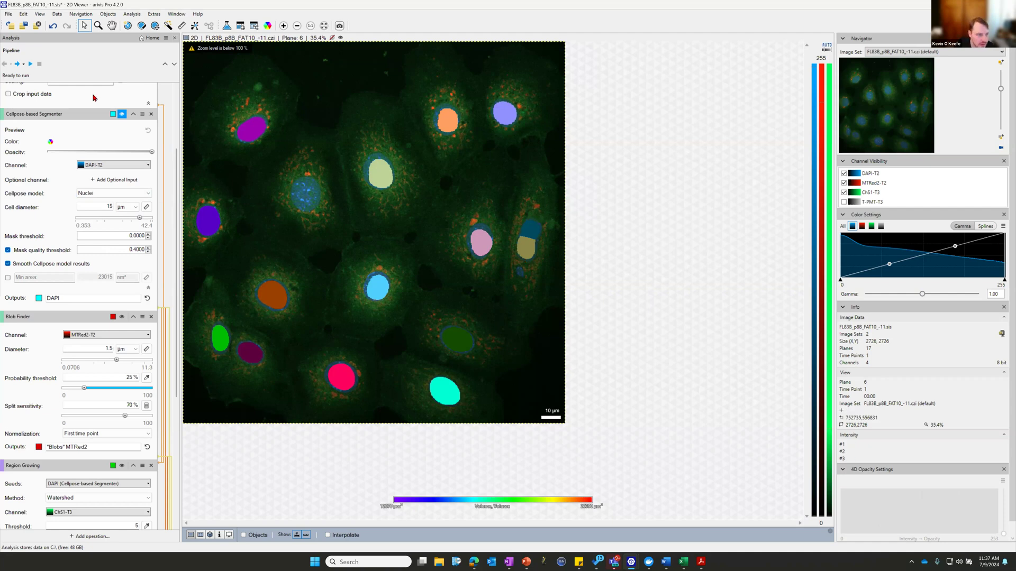
click(113, 193)
click(106, 221)
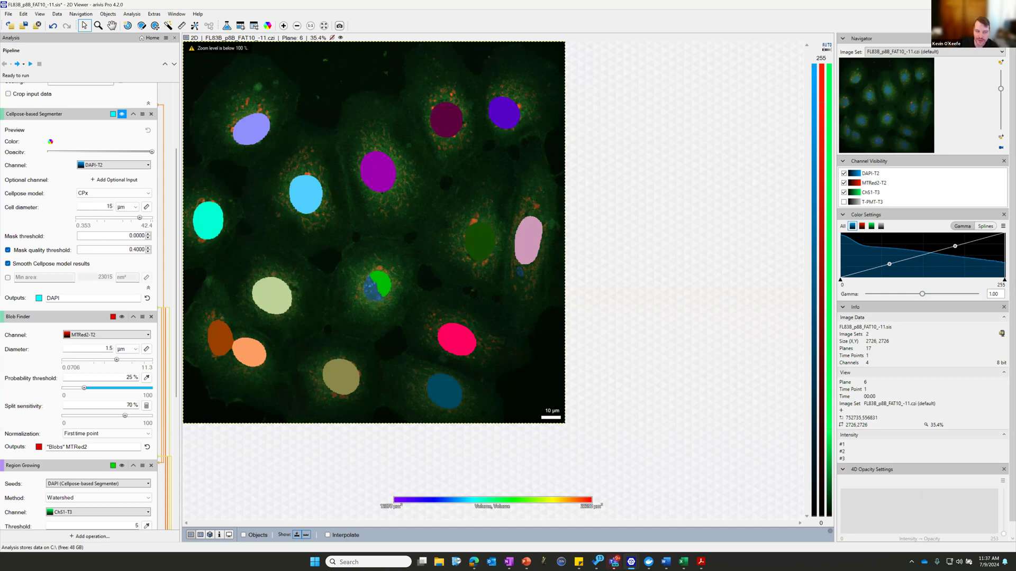
Step: Preview the Blob Finder's result with only the MTRed2-T2 channel shown in the viewer
click(122, 317)
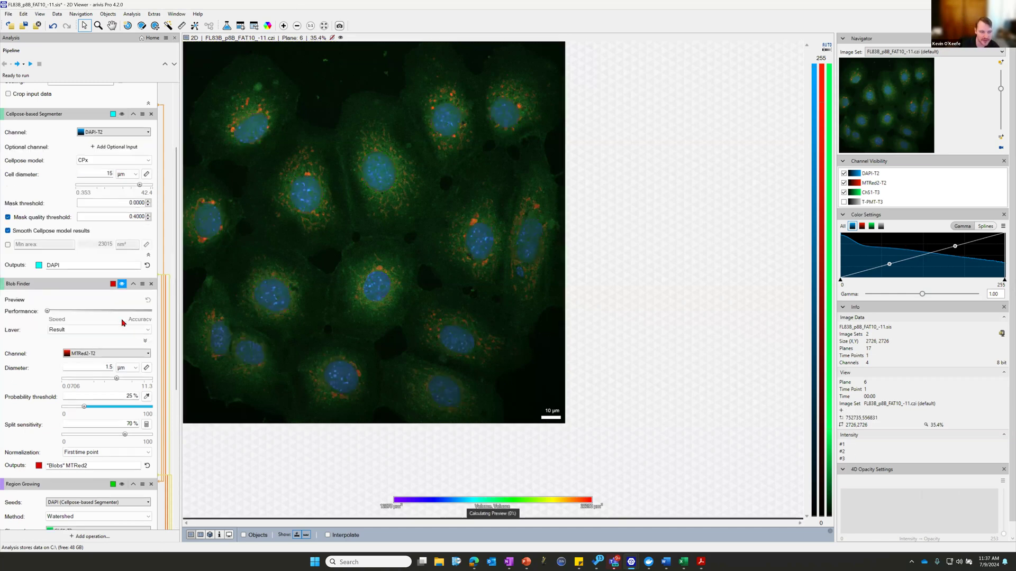
click(844, 192)
click(844, 173)
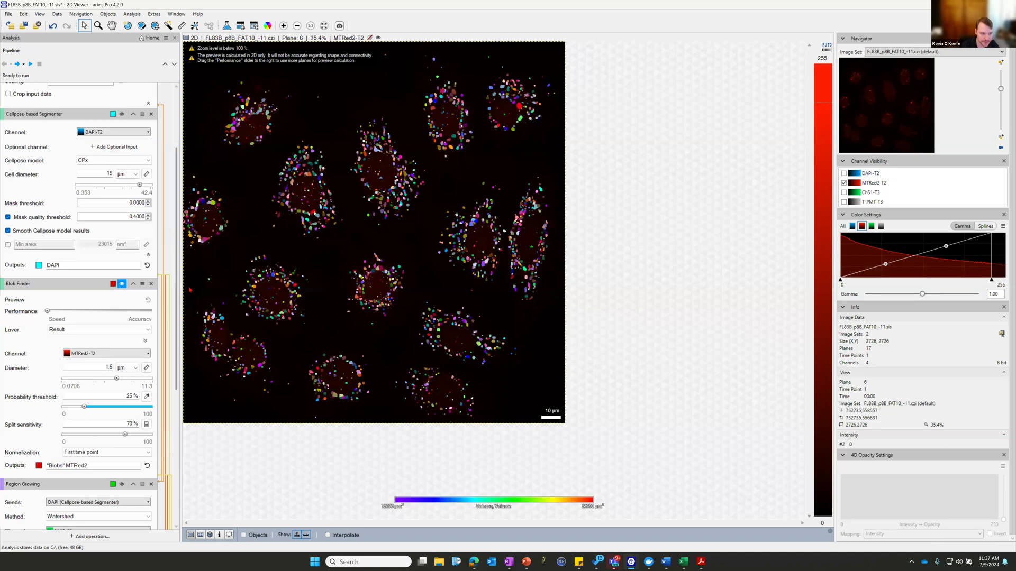
Step: Review the pipeline's remaining operations and the main categories of operations that can be added
drag(176, 296, 169, 439)
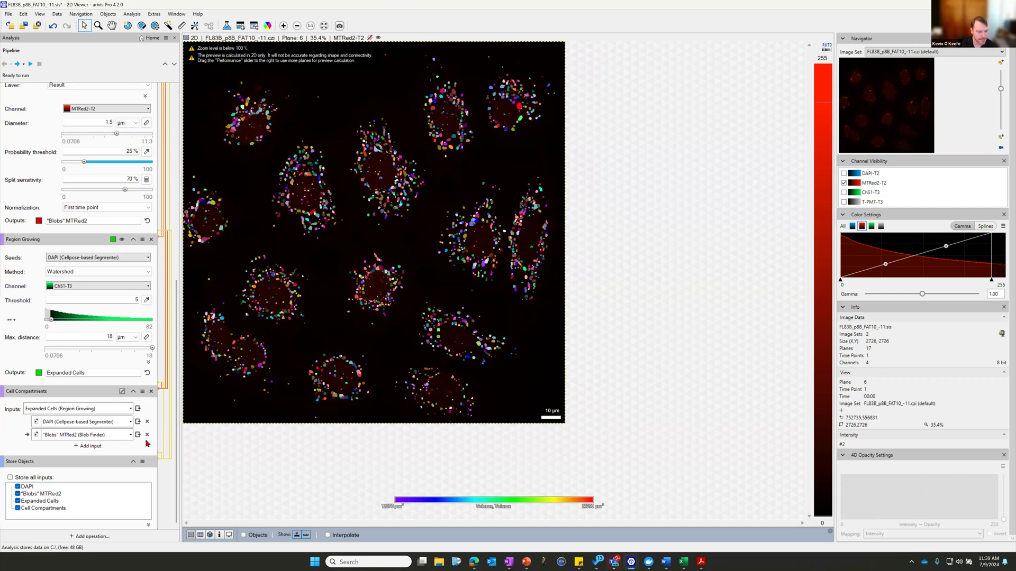
click(128, 538)
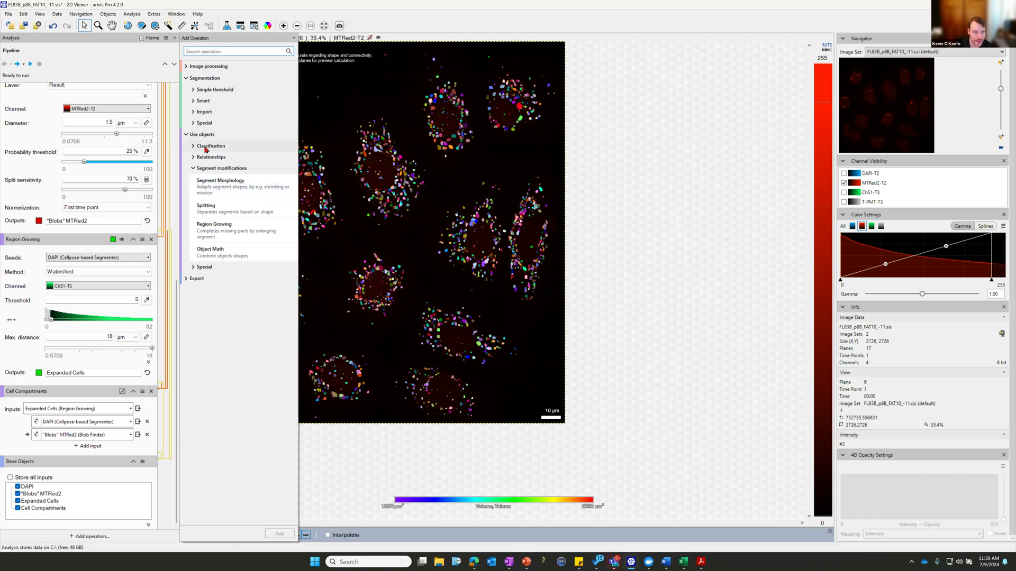
click(186, 134)
click(187, 78)
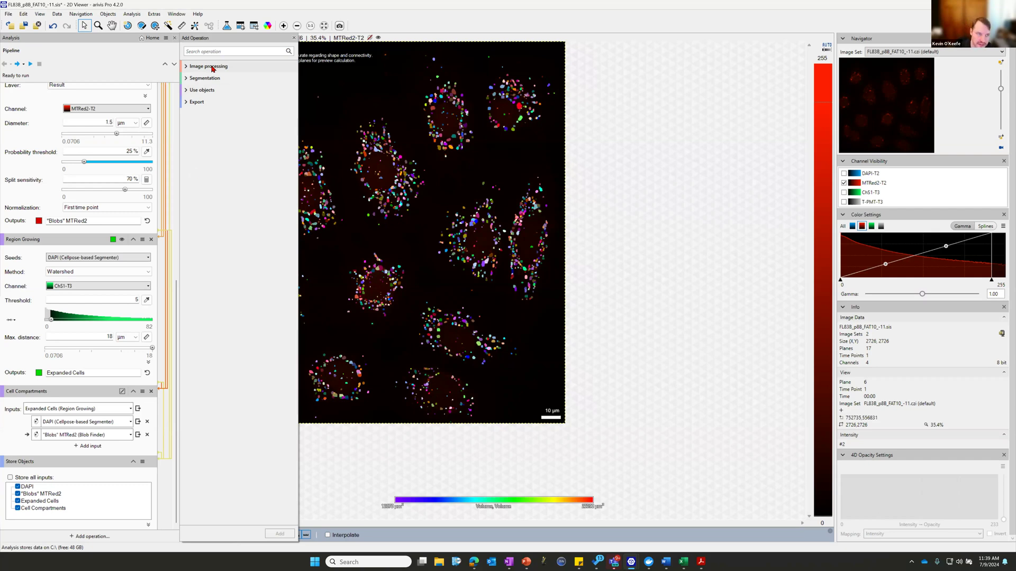
scroll(93, 267, up, 7)
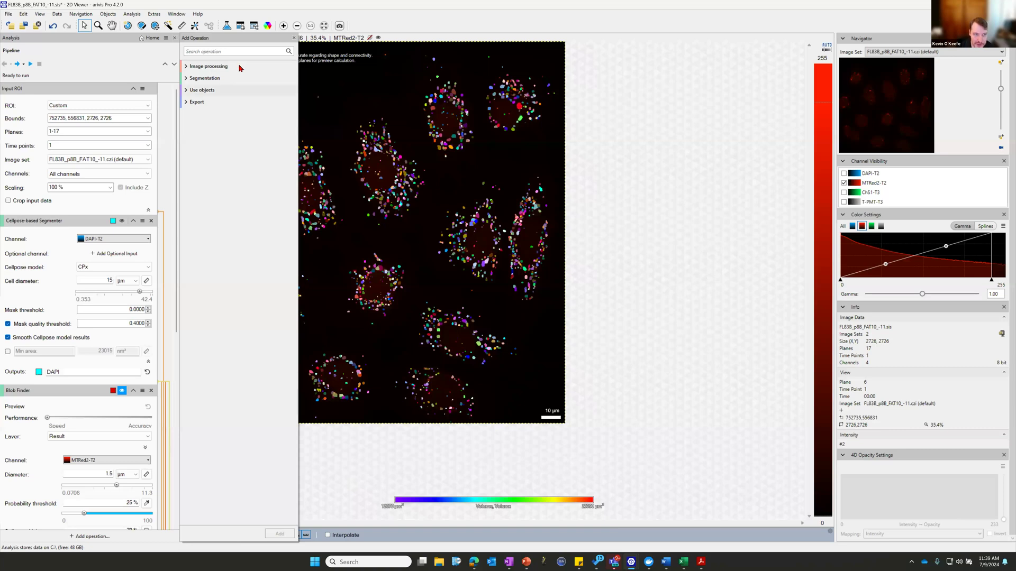
Step: Look over the available image-processing operations, and start a new empty analysis pipeline
click(189, 67)
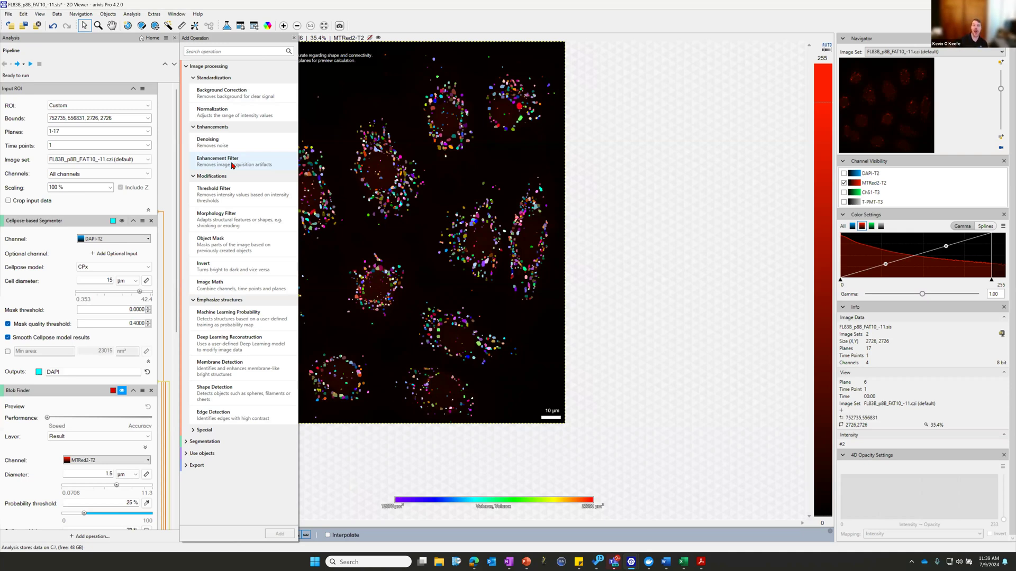
click(148, 39)
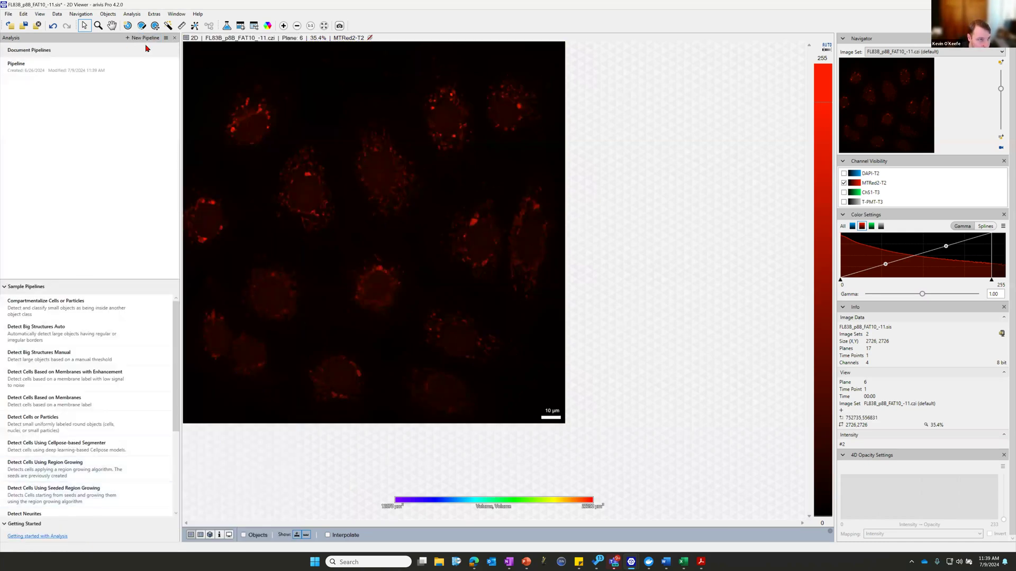
click(144, 38)
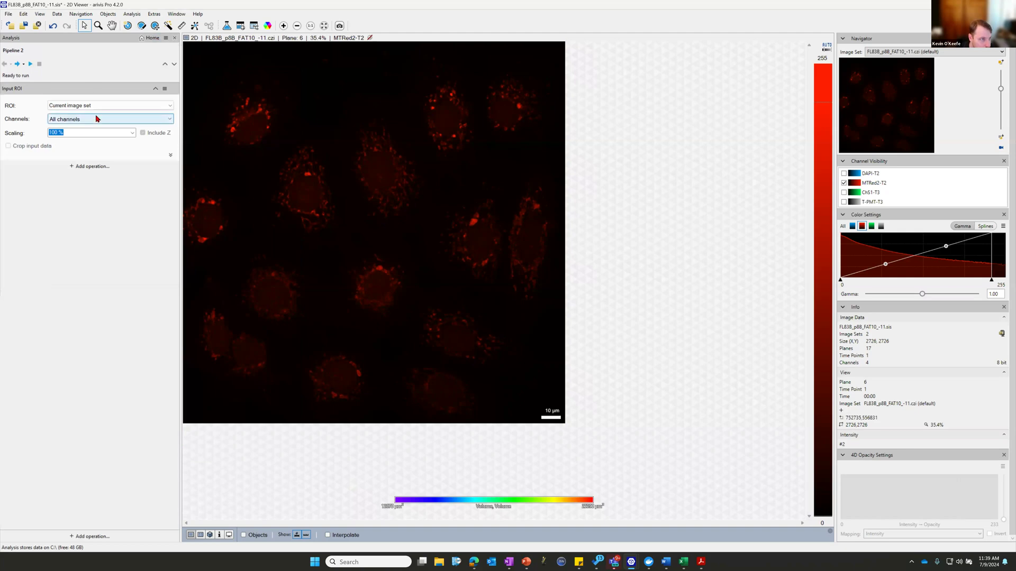
Step: Add two Background Correction operations to the new pipeline, one for DAPI-T2 and one for MTRed2-T2
click(85, 166)
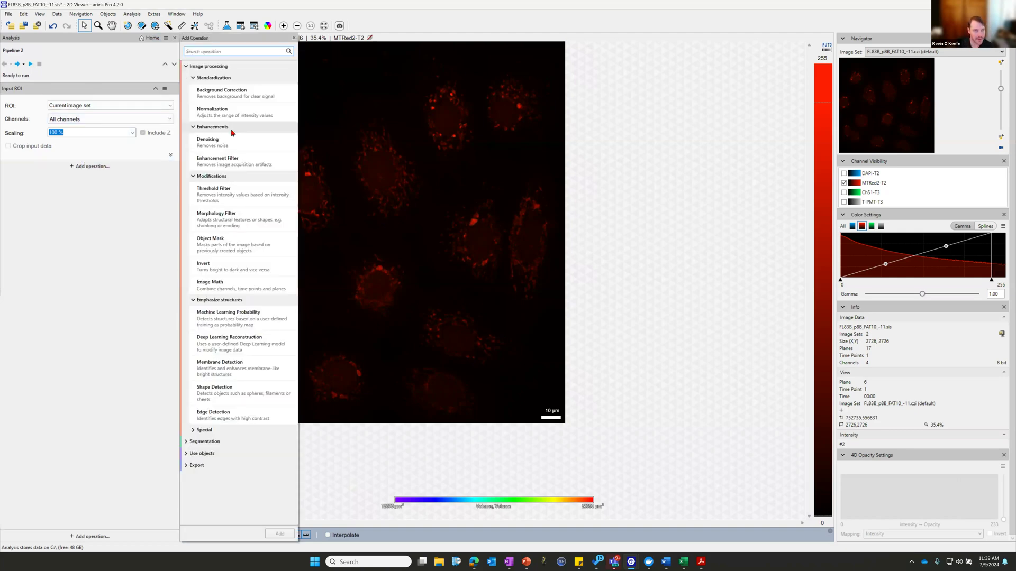
double_click(242, 98)
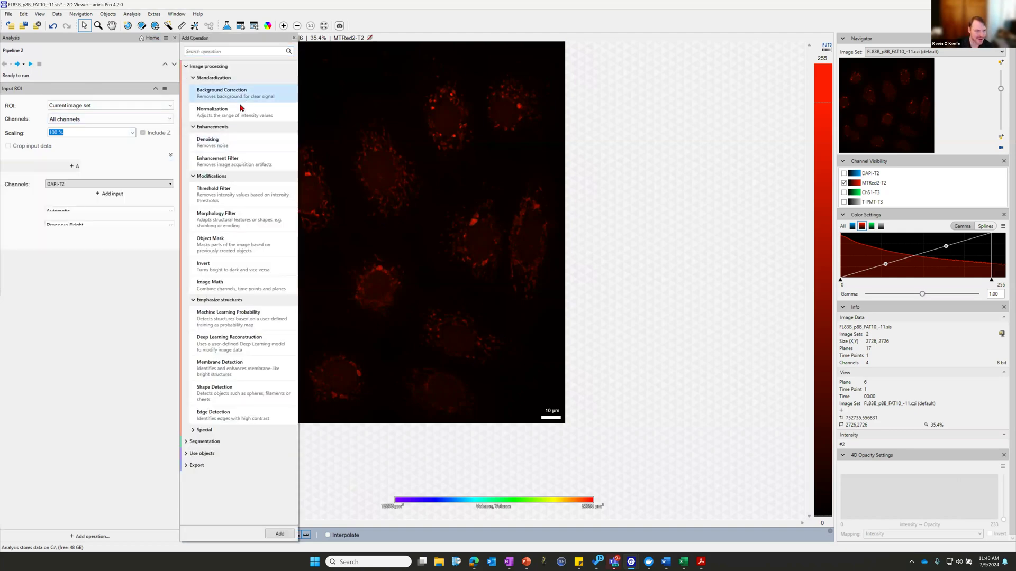
double_click(249, 95)
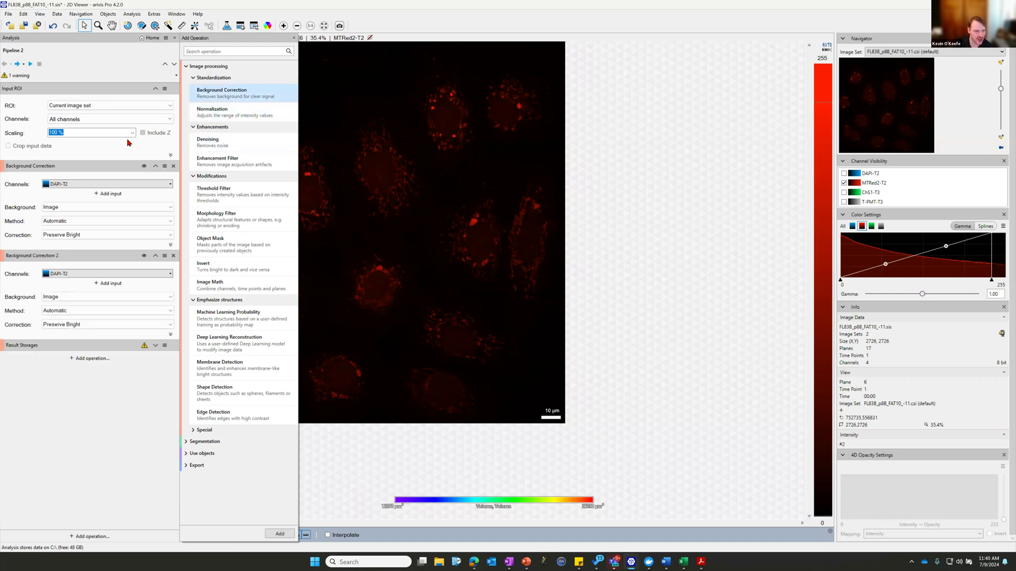
click(70, 273)
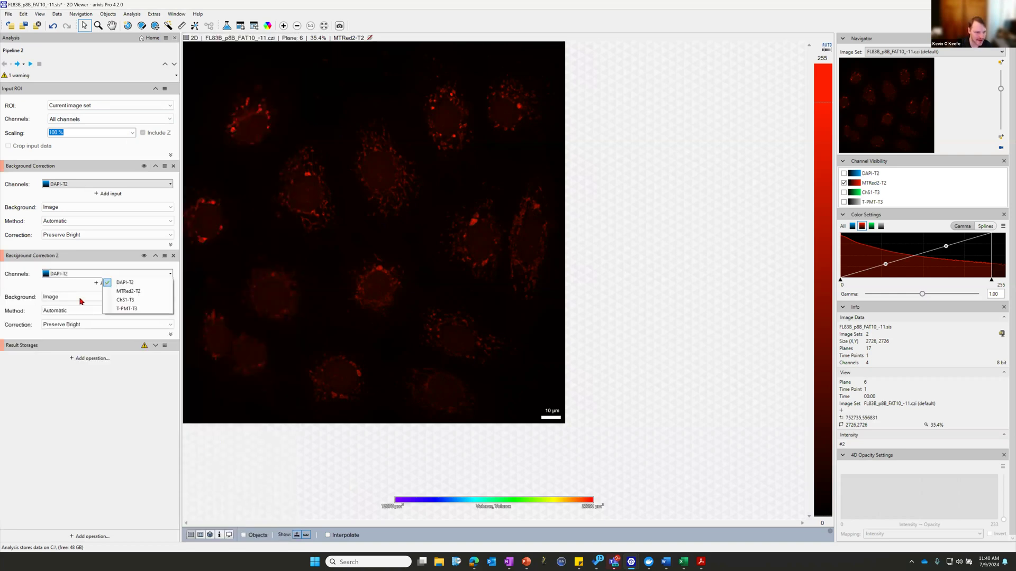
click(140, 292)
Step: Add two Denoising operations after the background corrections, one for DAPI-T2 and one for MTRed2-T2
click(95, 358)
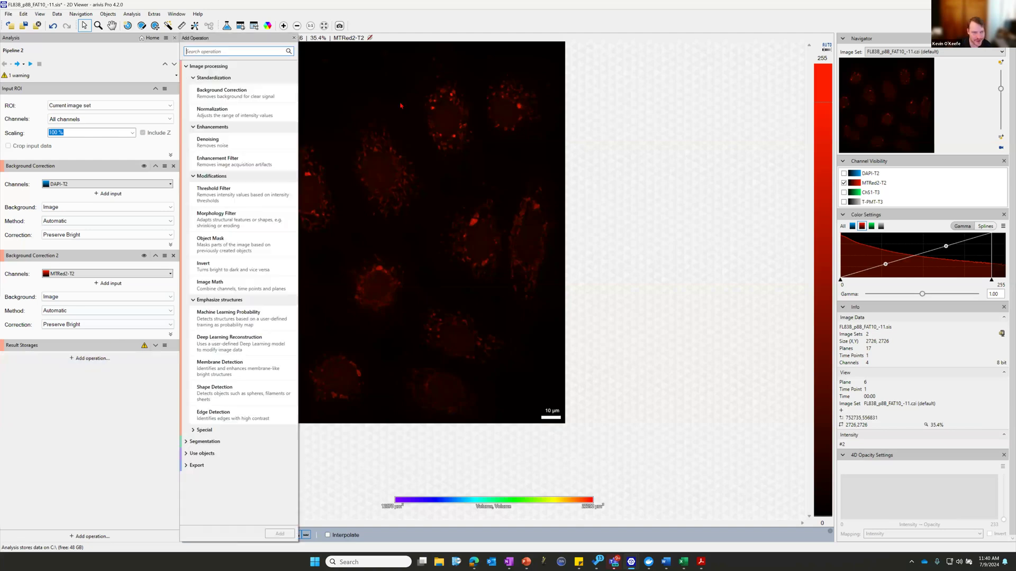
double_click(255, 147)
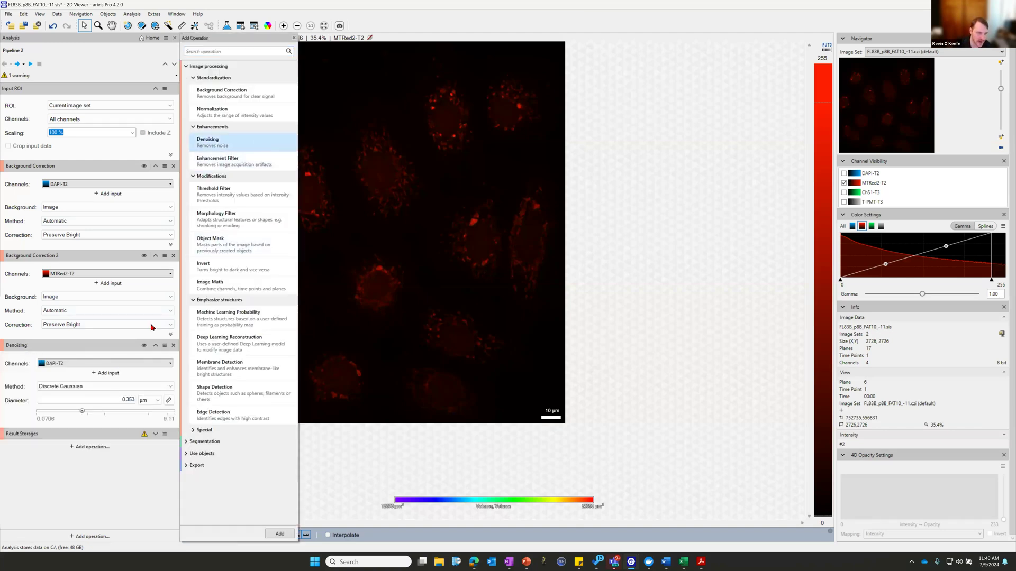
double_click(241, 144)
click(62, 453)
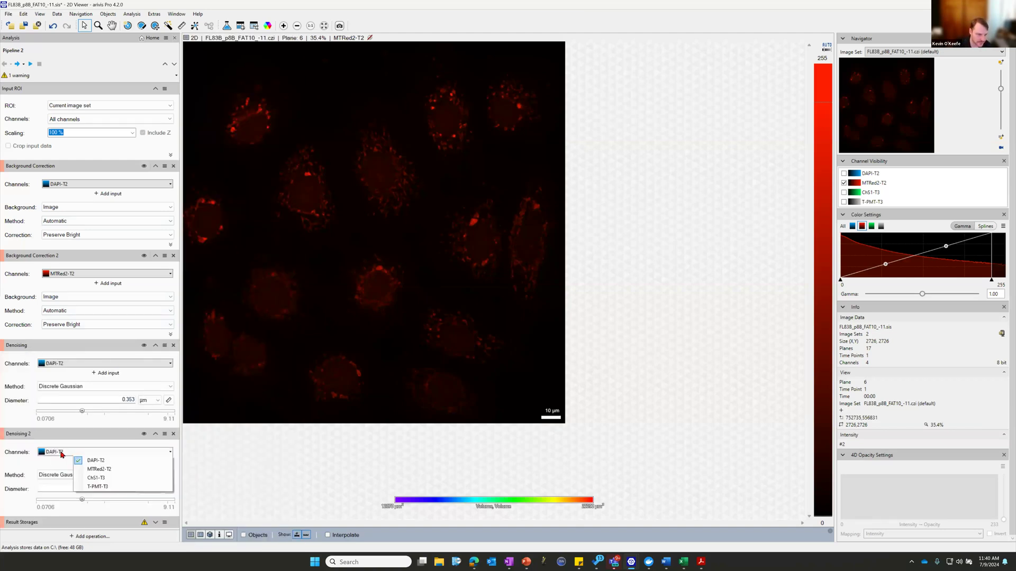
click(99, 470)
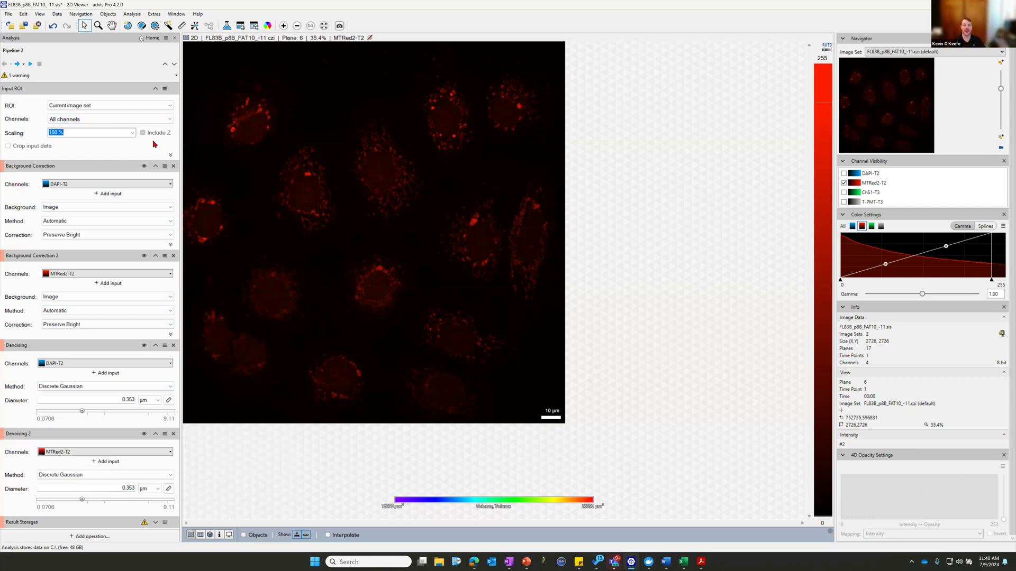
Step: Run the pipeline through the Result Storages operation to produce the processed image
click(79, 535)
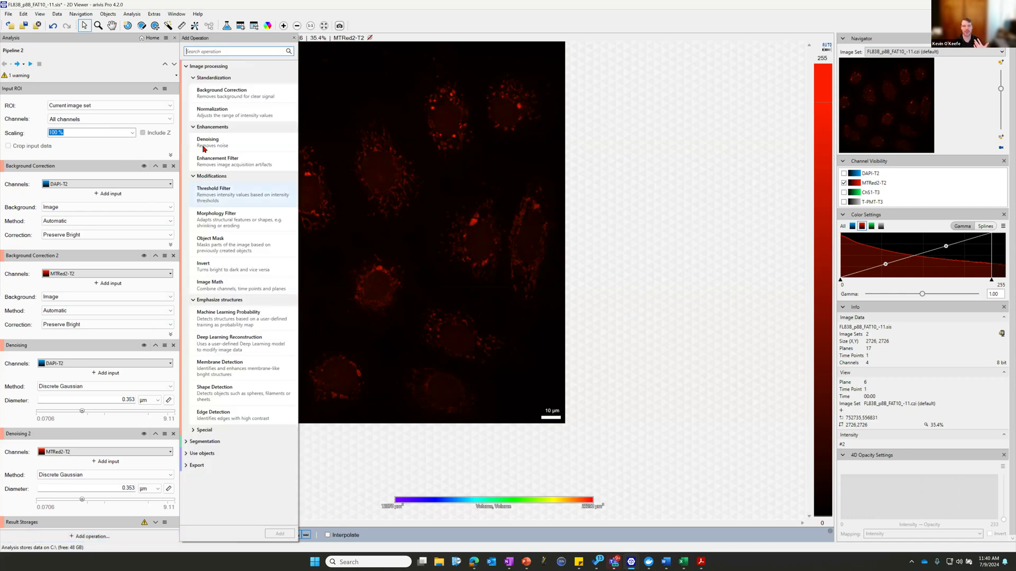
click(193, 68)
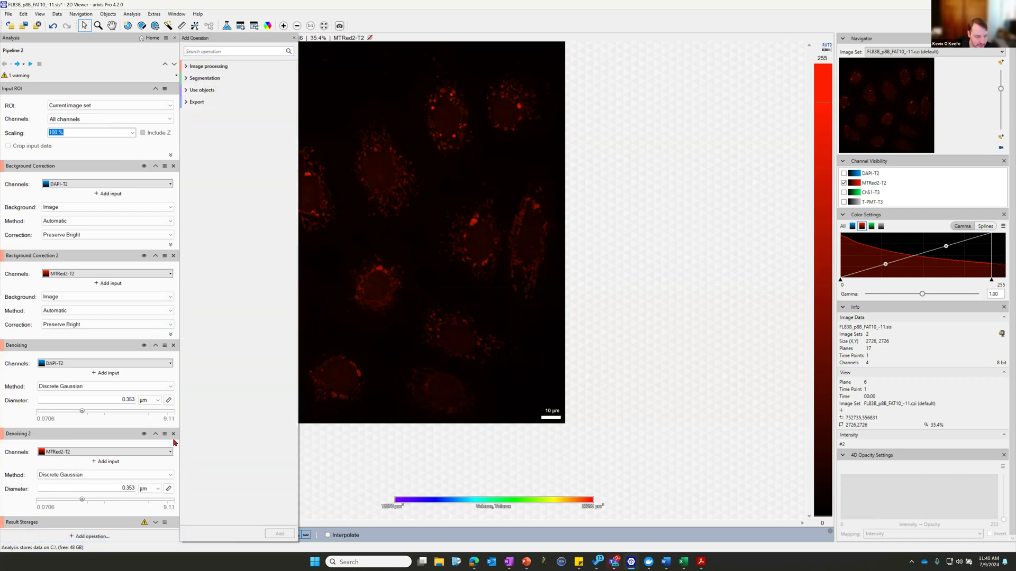
click(164, 523)
click(211, 529)
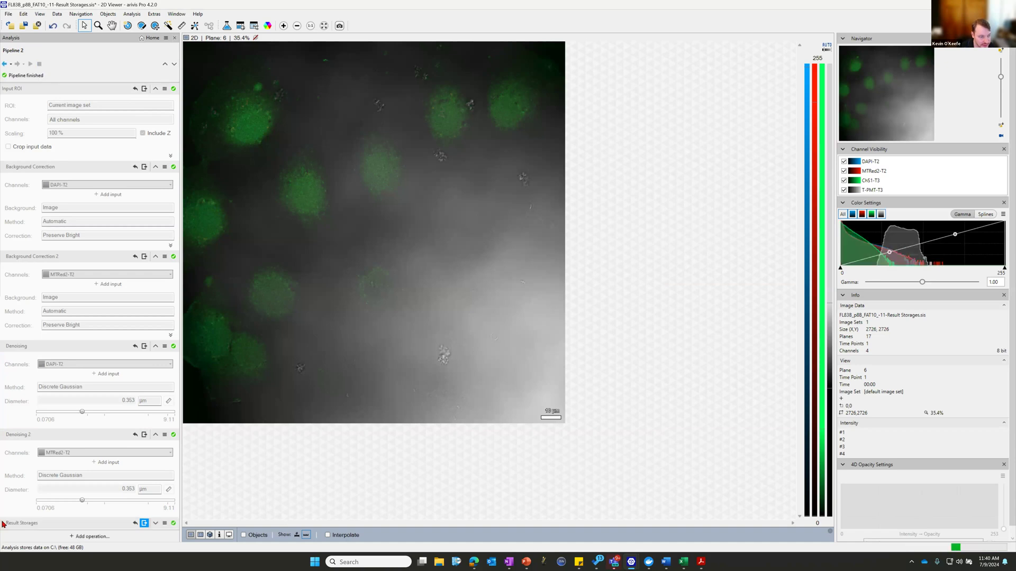
Step: Add the Blob Finder, Cellpose-based Segmenter and Deep Learning Segmenter operations after Result Storages
click(105, 537)
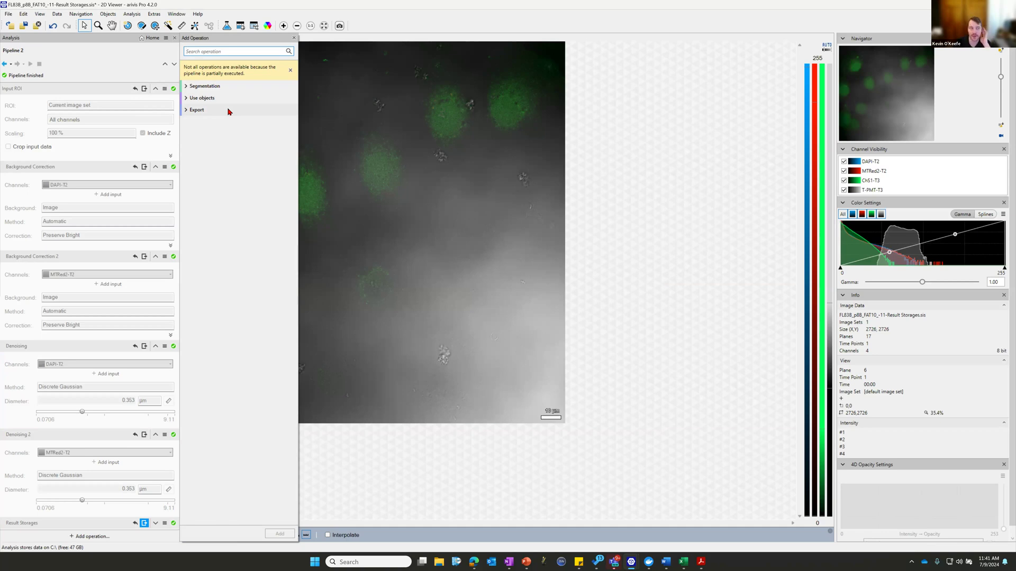
click(187, 85)
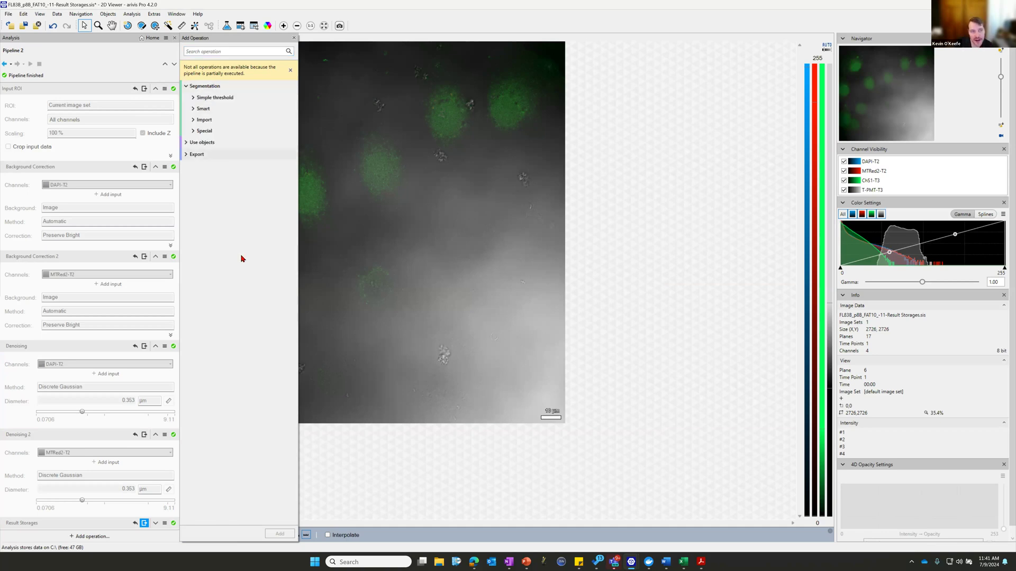
click(218, 98)
click(217, 98)
click(204, 108)
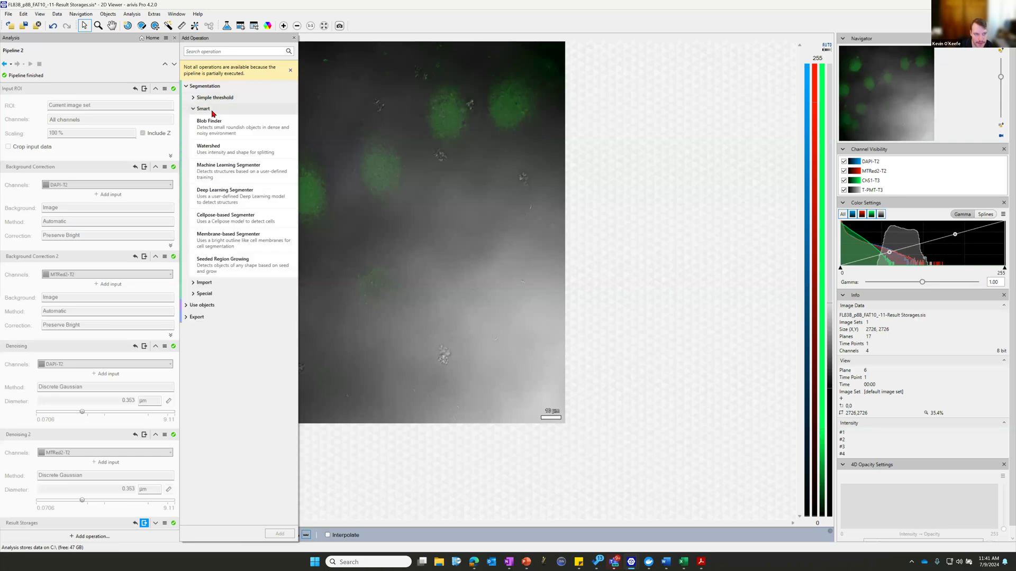
double_click(240, 128)
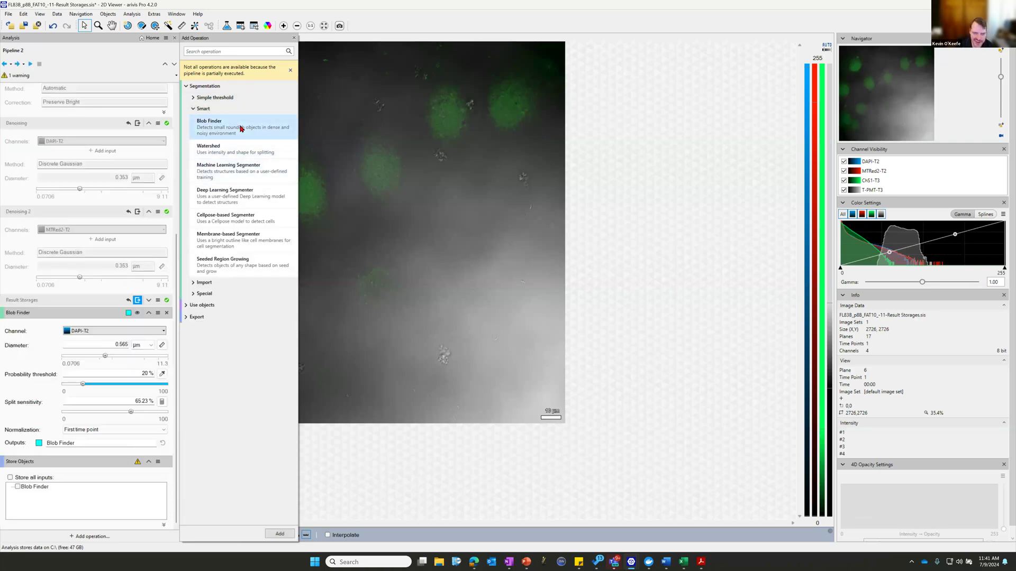
double_click(236, 222)
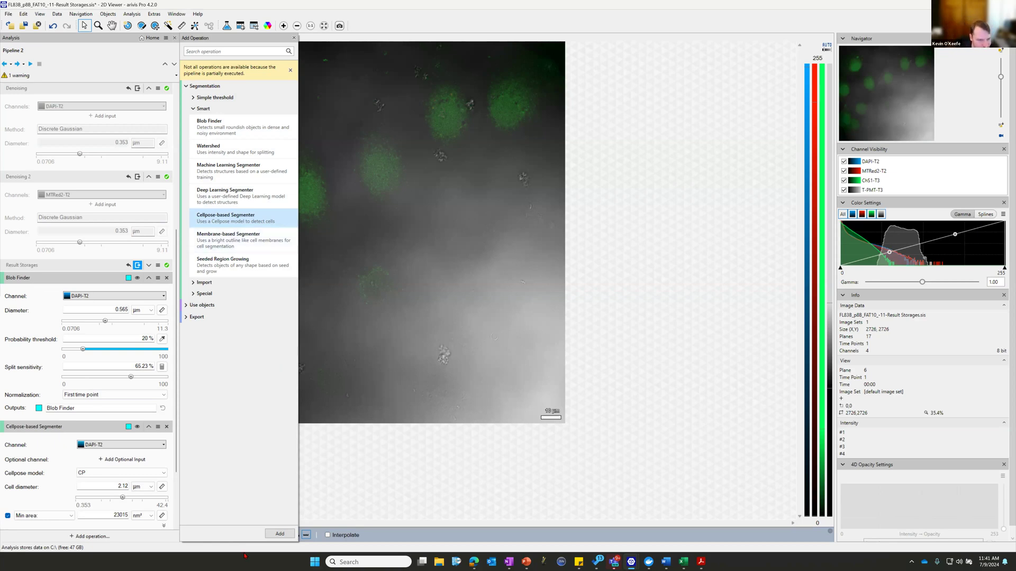
click(265, 282)
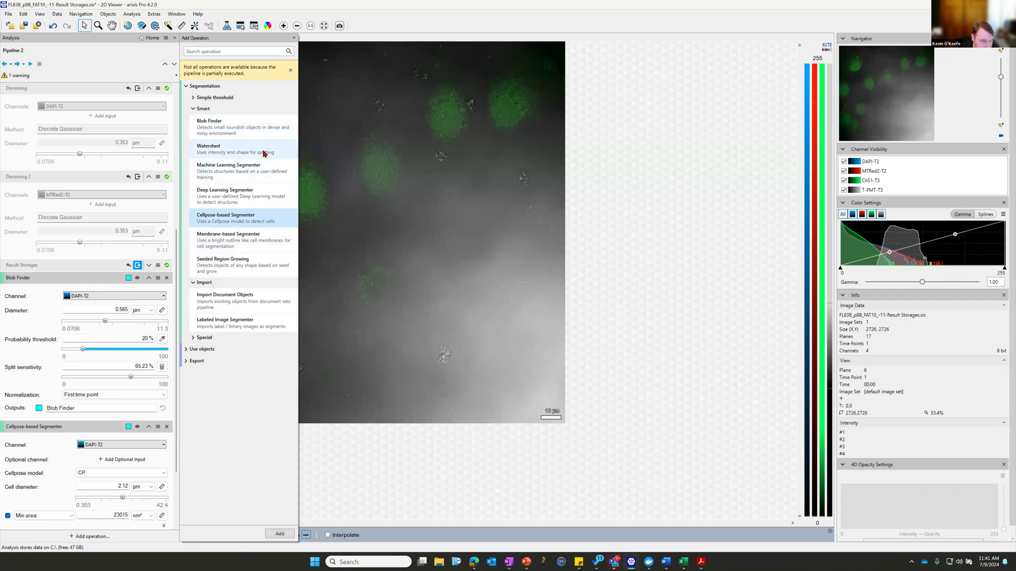
double_click(268, 197)
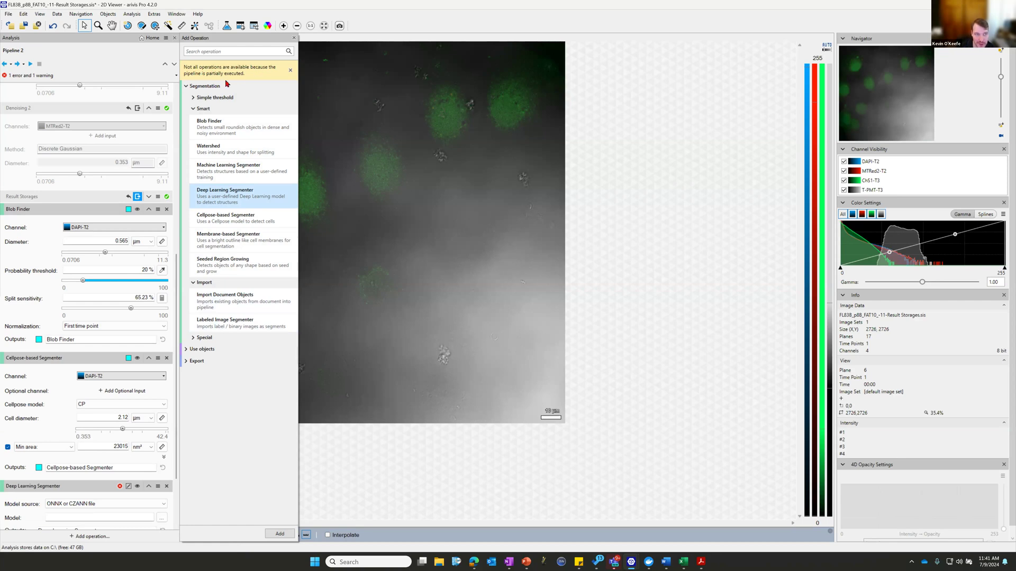
Step: Review the classification, relationship, segment modification and export operations, and the inputs listed under Store Objects
click(187, 350)
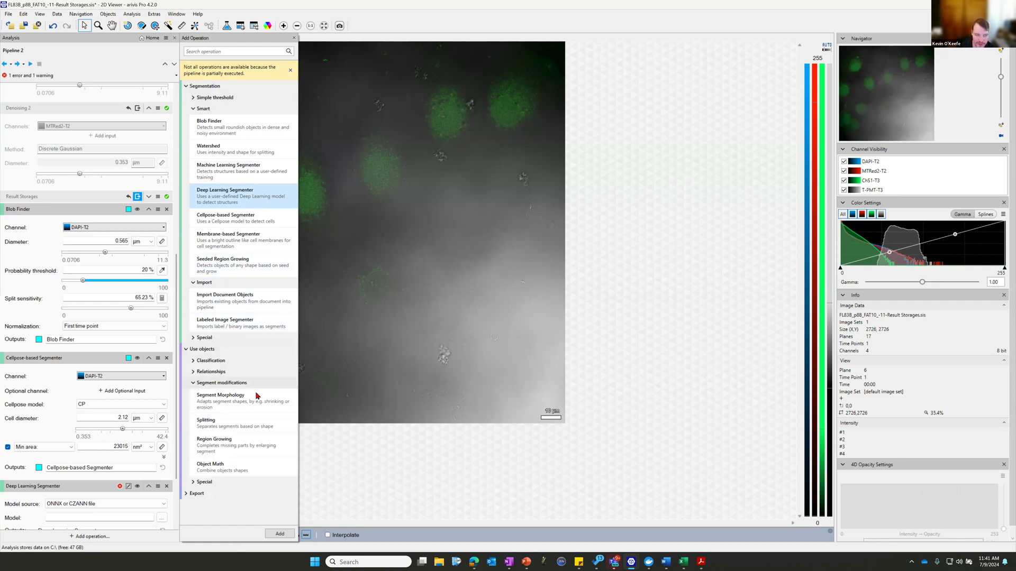
click(193, 361)
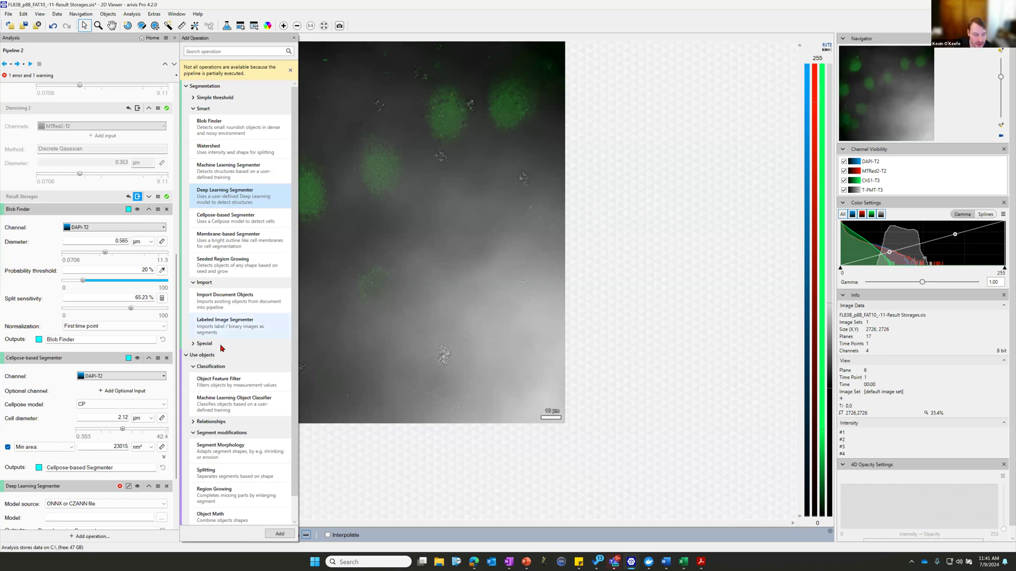
scroll(230, 479, down, 1)
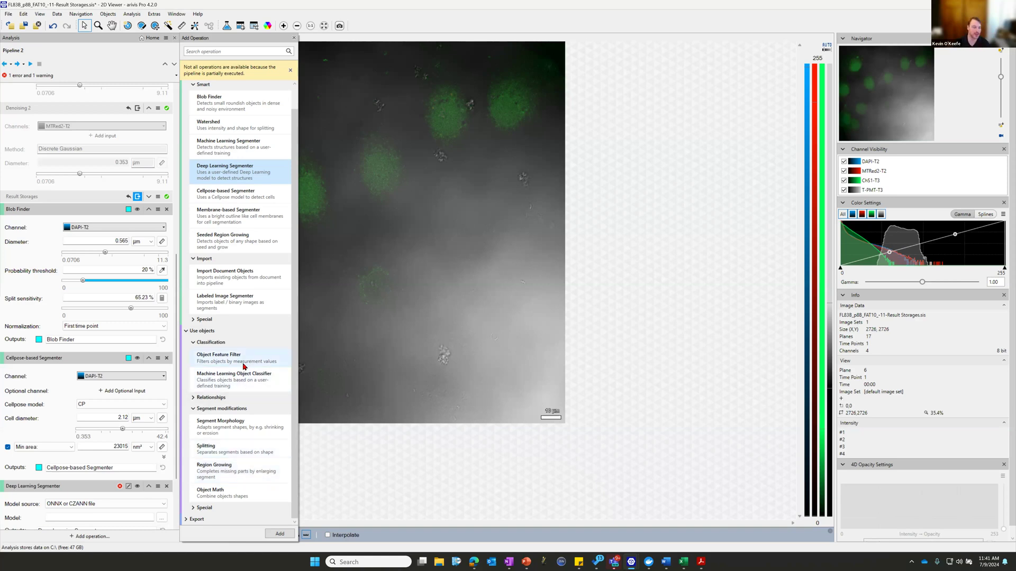
click(192, 400)
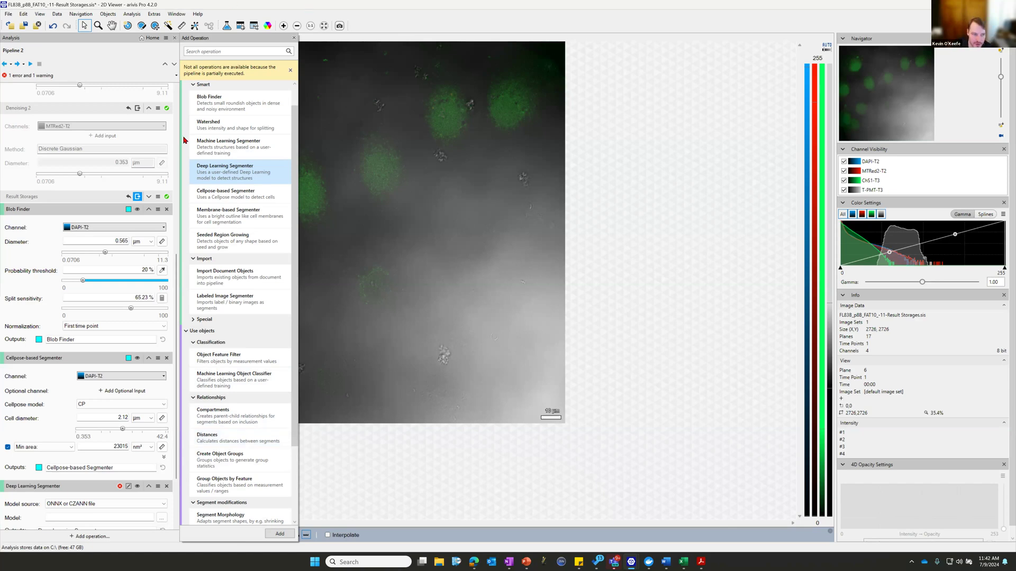
scroll(191, 159, down, 2)
click(191, 256)
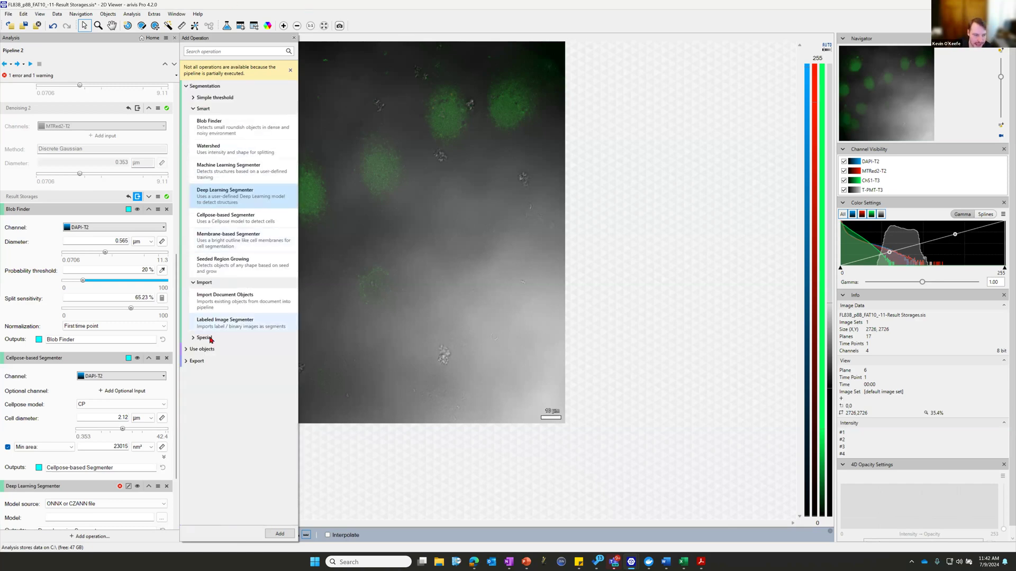
click(211, 365)
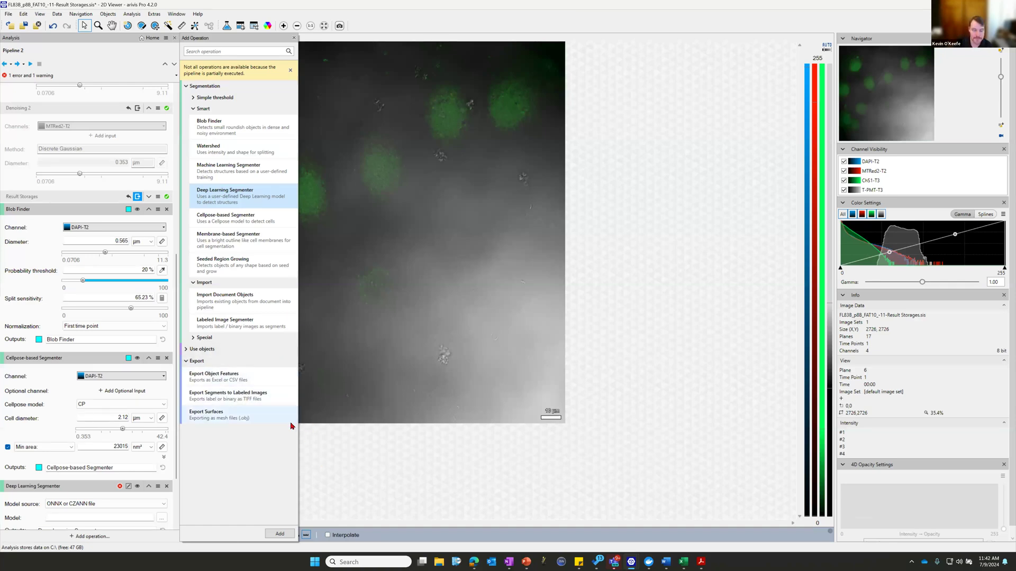
click(293, 38)
scroll(89, 113, down, 3)
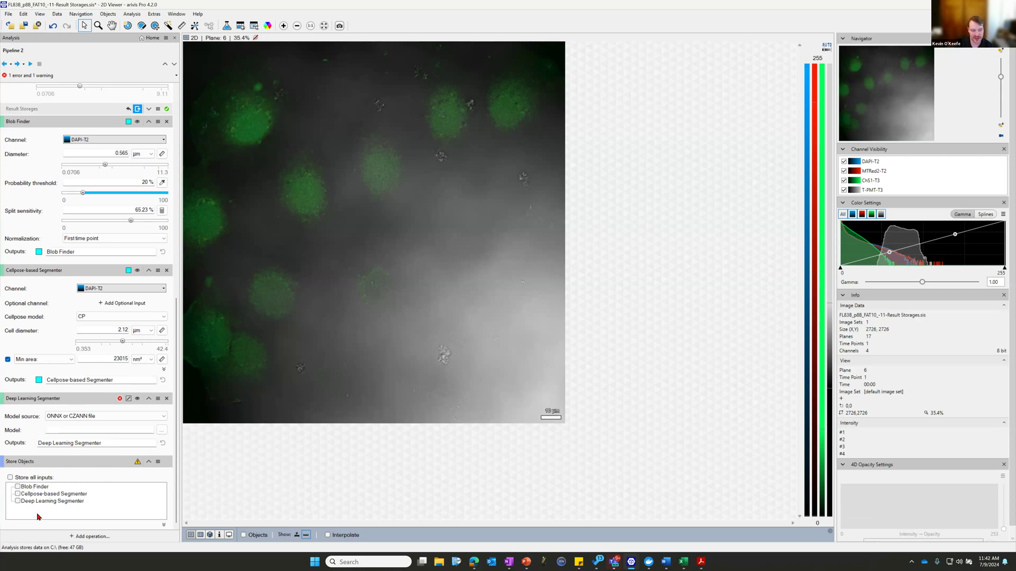
Step: Return to the original FL83B_p8B_FAT10_-11.sis document and cancel the prompt to save its changes
click(240, 25)
click(153, 39)
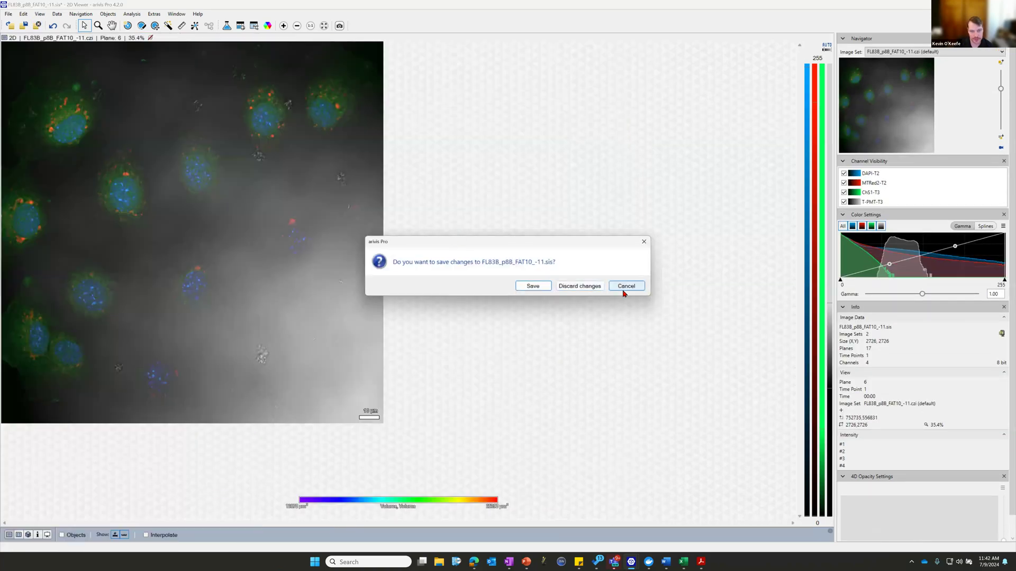
click(624, 286)
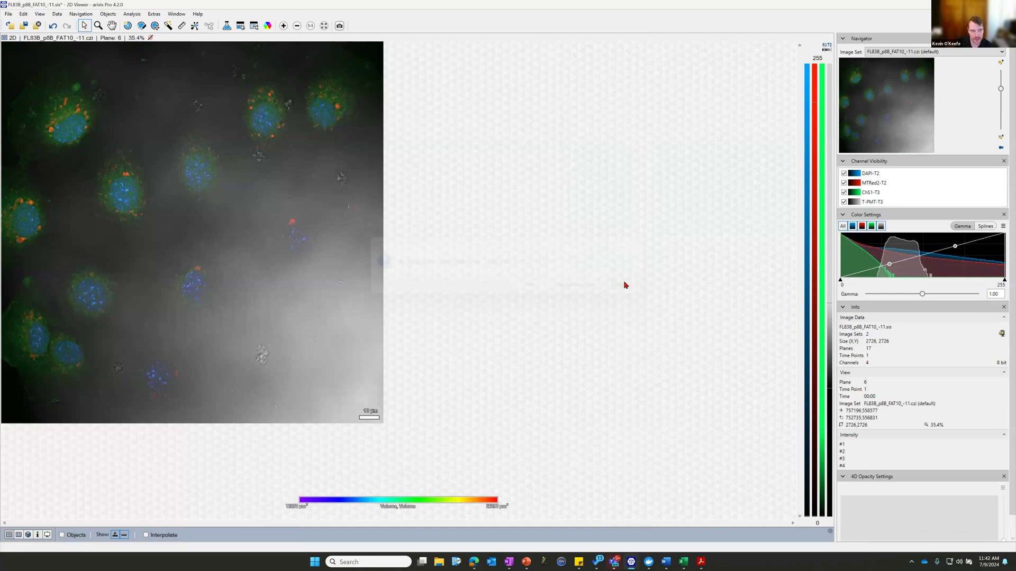
Step: Show the segmented objects in the viewer, and open the Objects table over the image
click(74, 536)
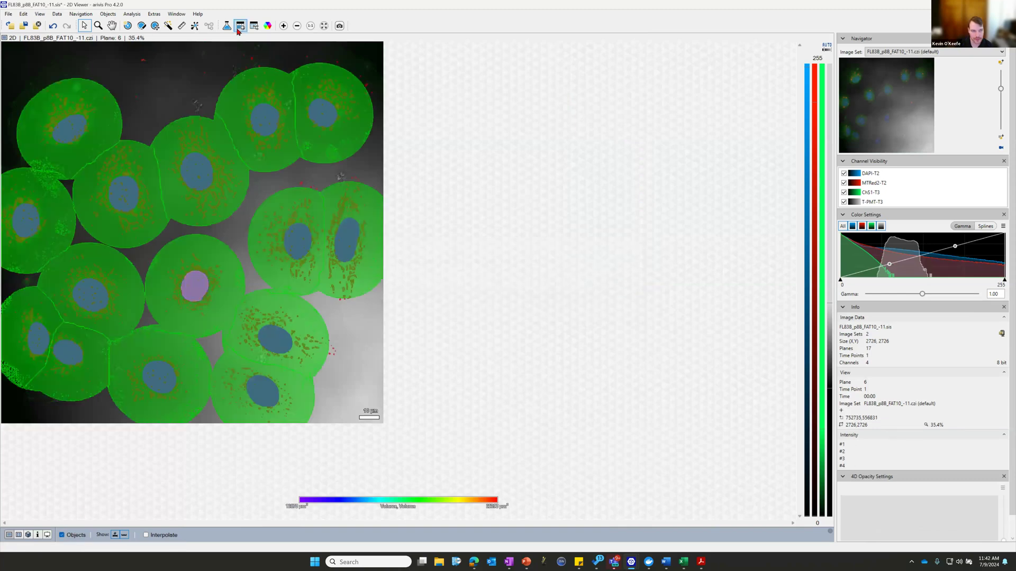
click(241, 25)
drag(699, 93, 453, 86)
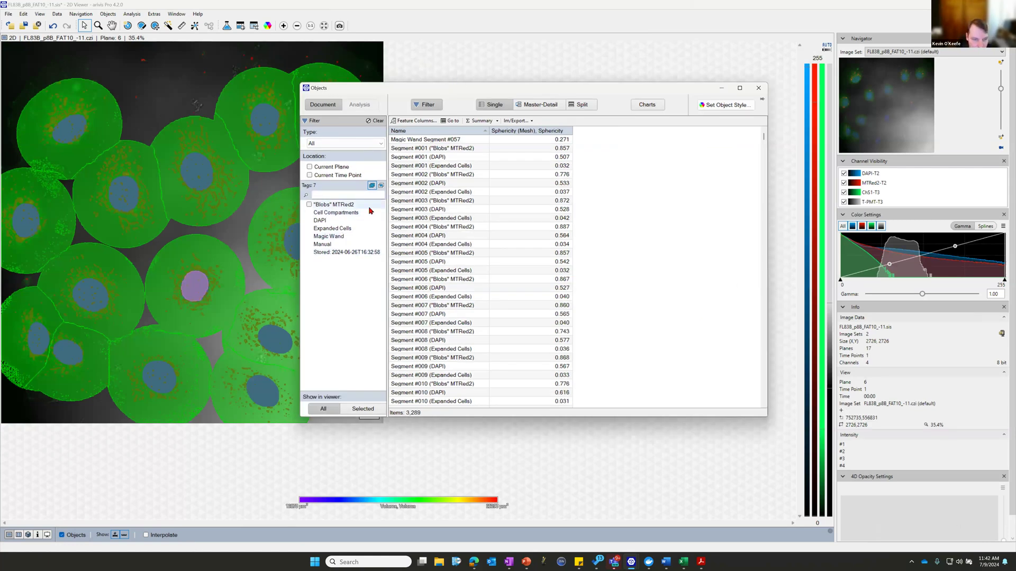
Step: Filter the Objects table by the Cell Compartments tag and switch it to the Master-Detail layout beside the image
click(345, 213)
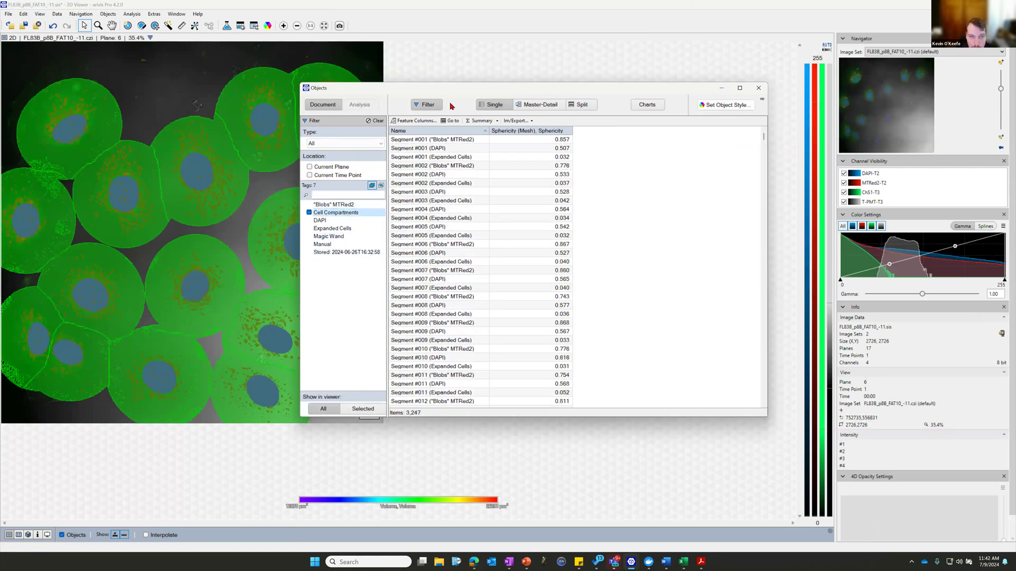
drag(452, 88, 547, 75)
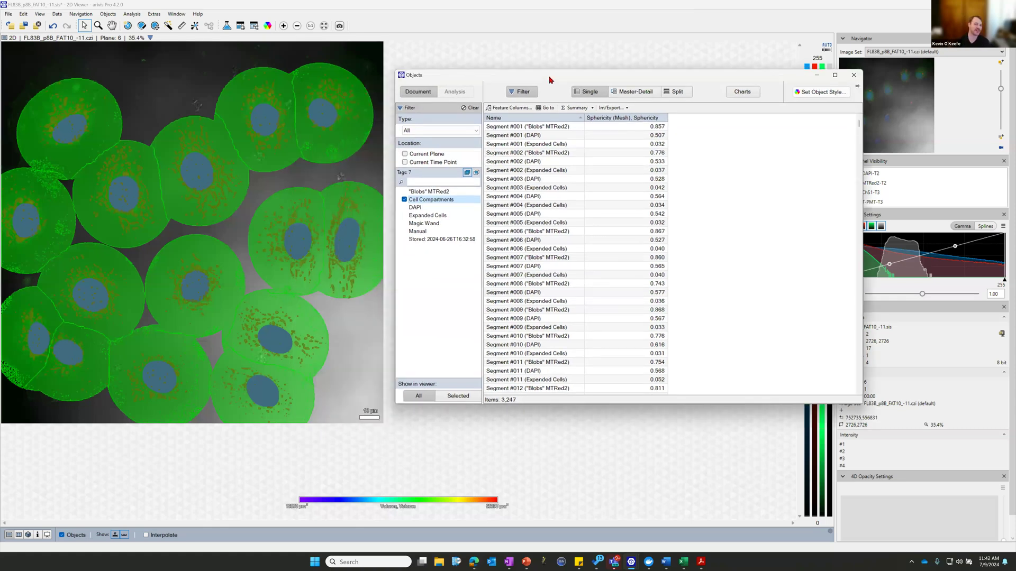
click(632, 92)
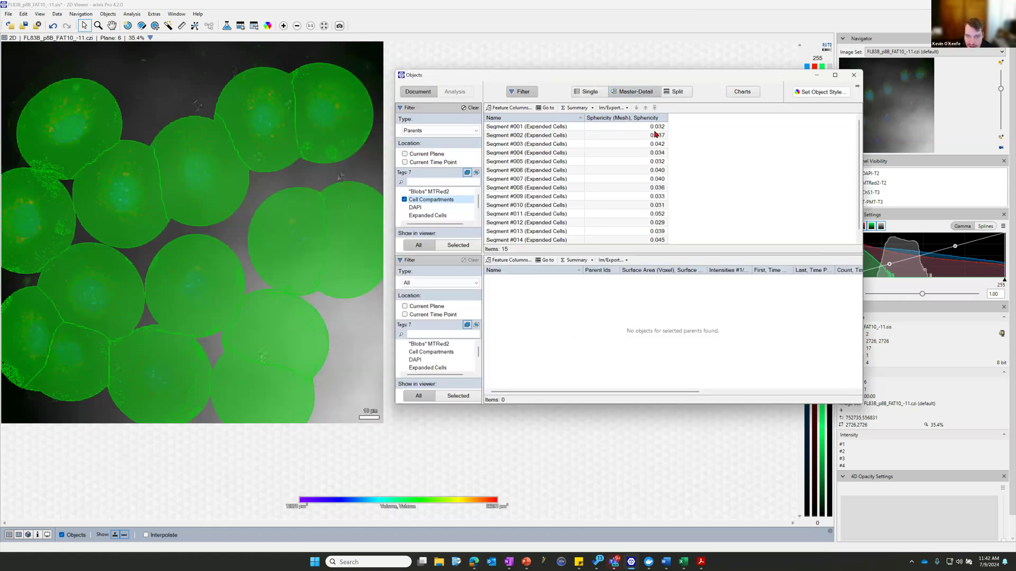
Step: Select the parent Segment #001, zoom in on its cell, and highlight its DAPI child with the Objects table moved clear of the cell
click(520, 129)
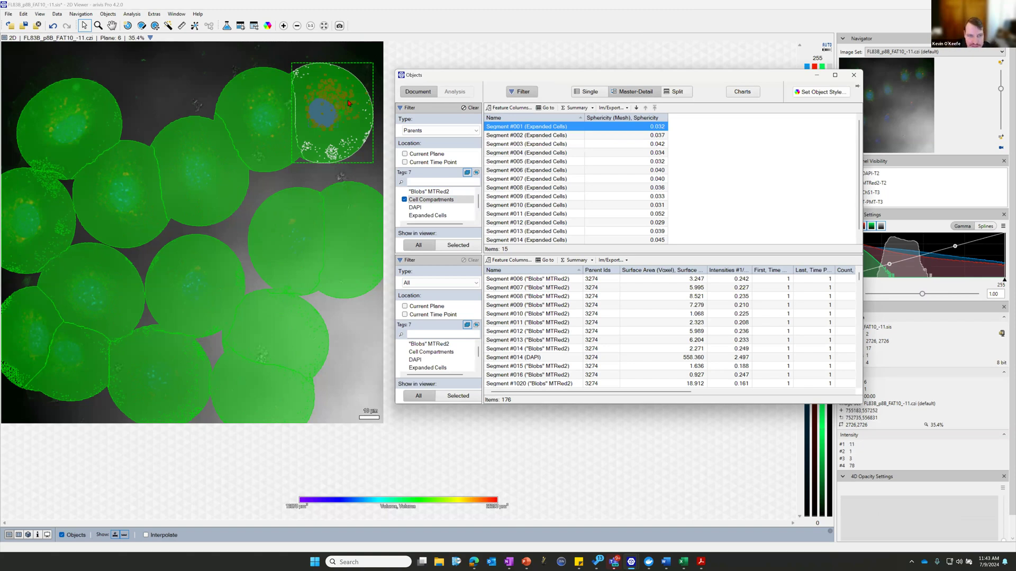
scroll(325, 119, up, 4)
drag(514, 78, 615, 260)
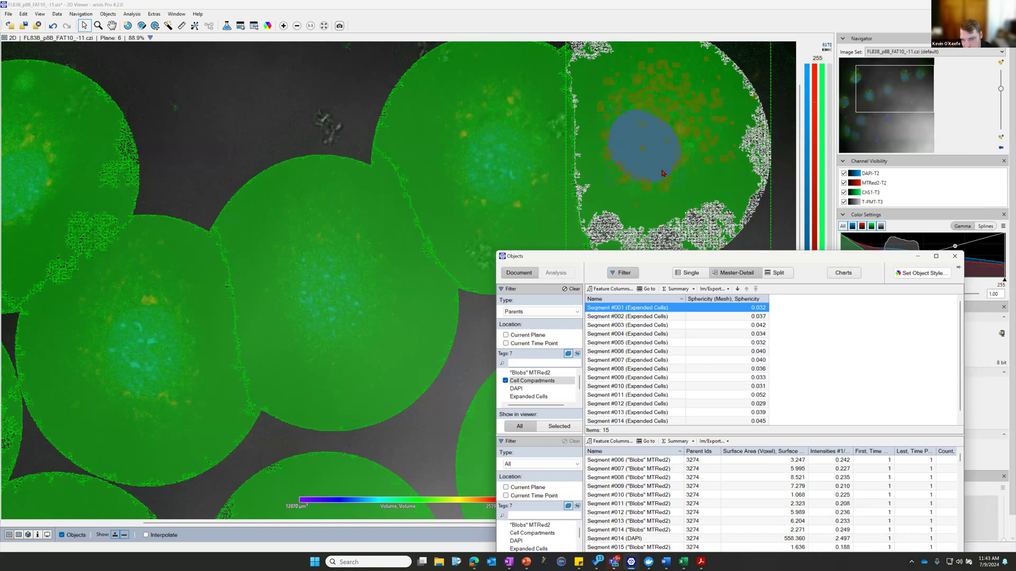
drag(652, 256, 607, 132)
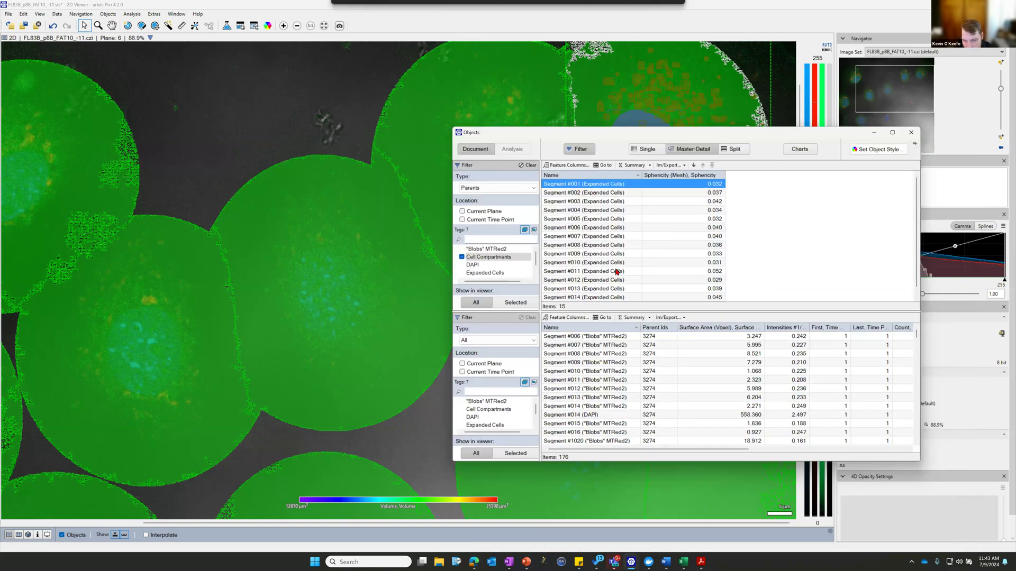
click(567, 418)
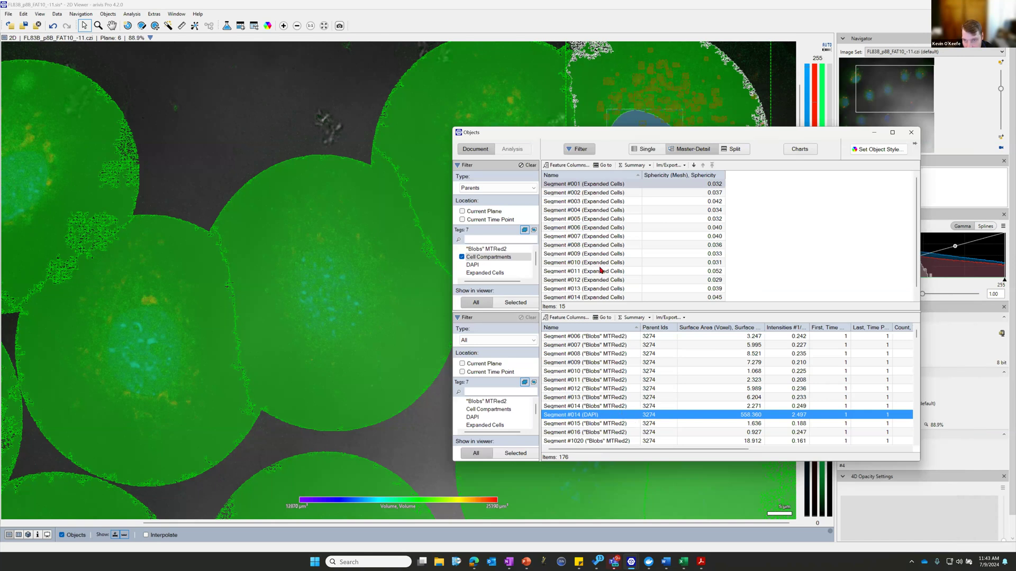
drag(618, 134, 225, 137)
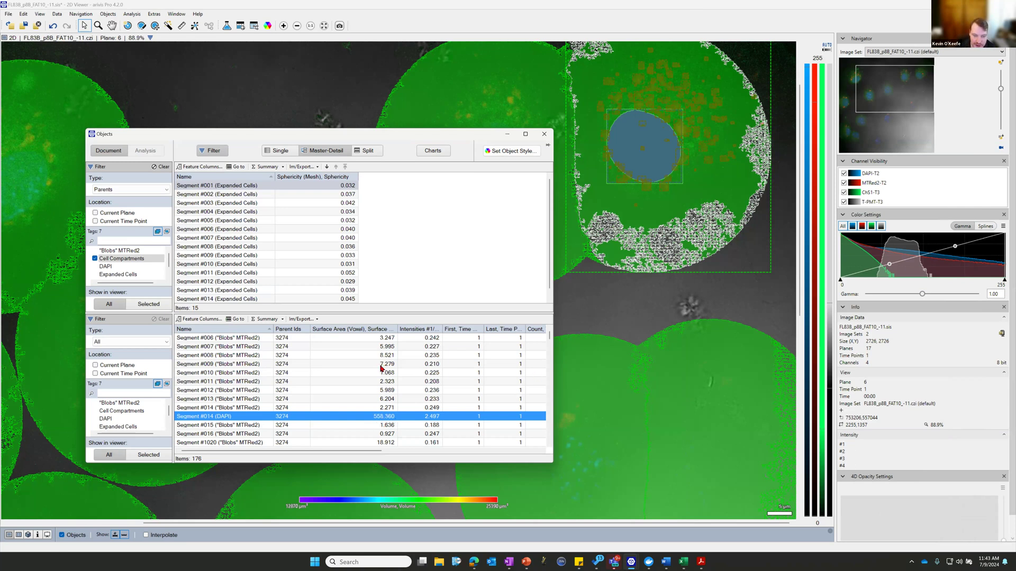
Step: Select the parent Segment #003, browse its child objects, and bring its DAPI nucleus into view with the Objects table moved aside
click(252, 202)
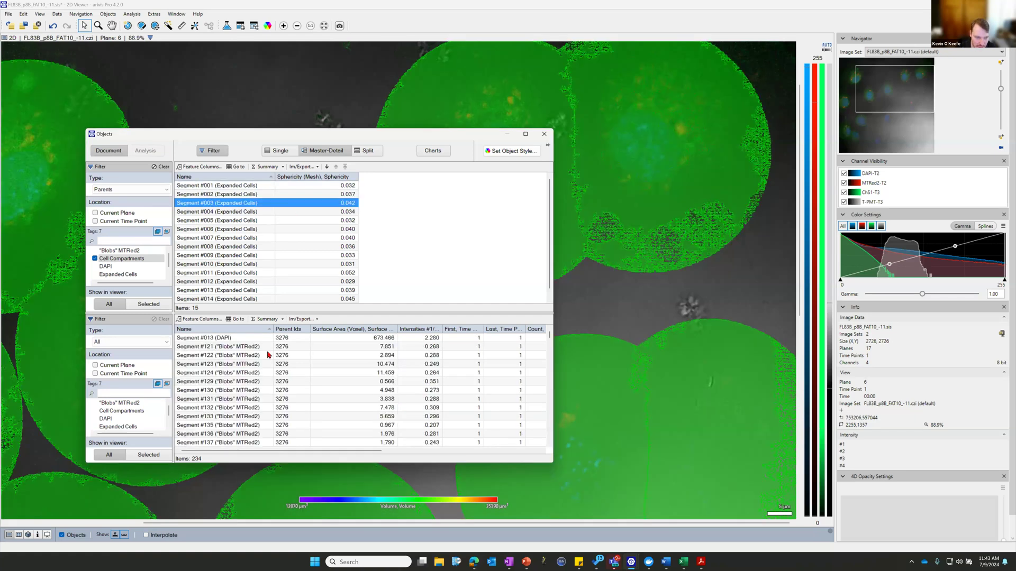
scroll(266, 362, down, 20)
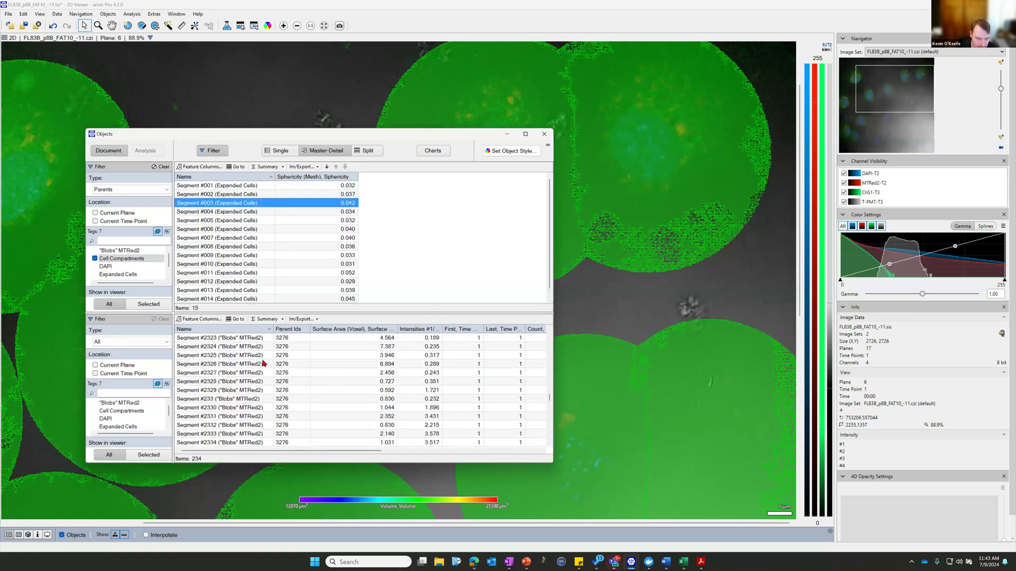
scroll(266, 363, up, 15)
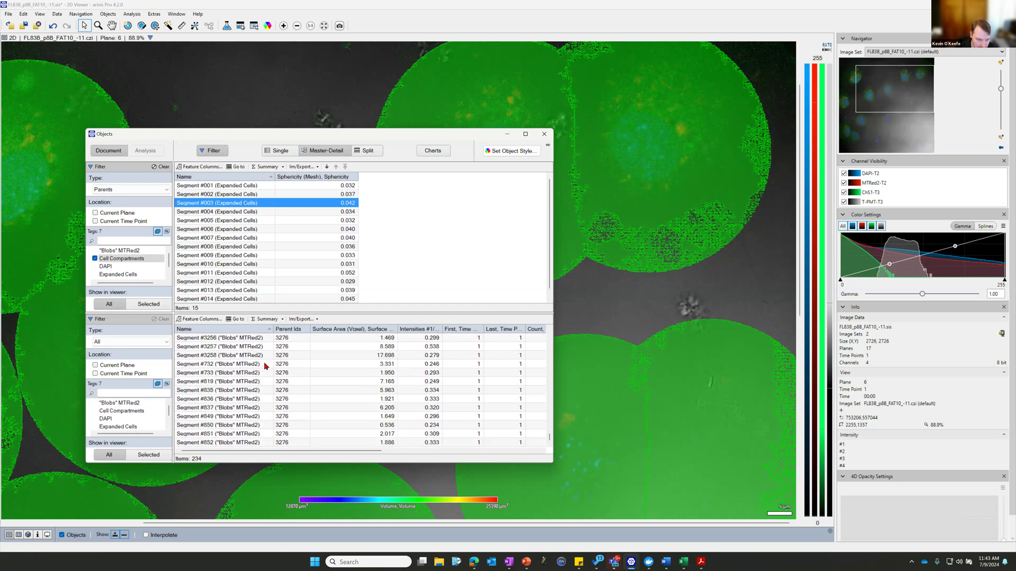
scroll(268, 365, up, 10)
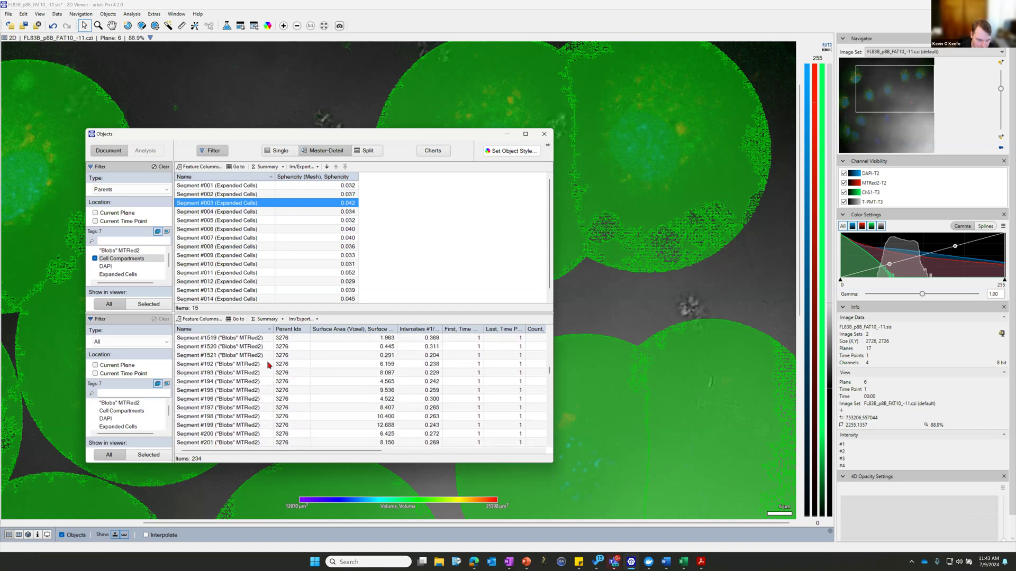
scroll(270, 360, up, 10)
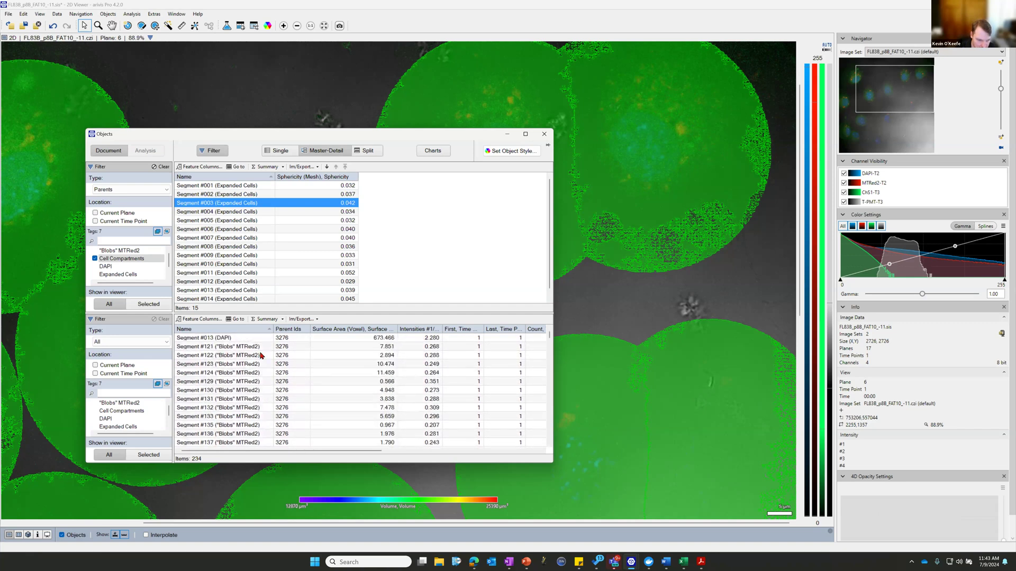
click(211, 339)
double_click(392, 338)
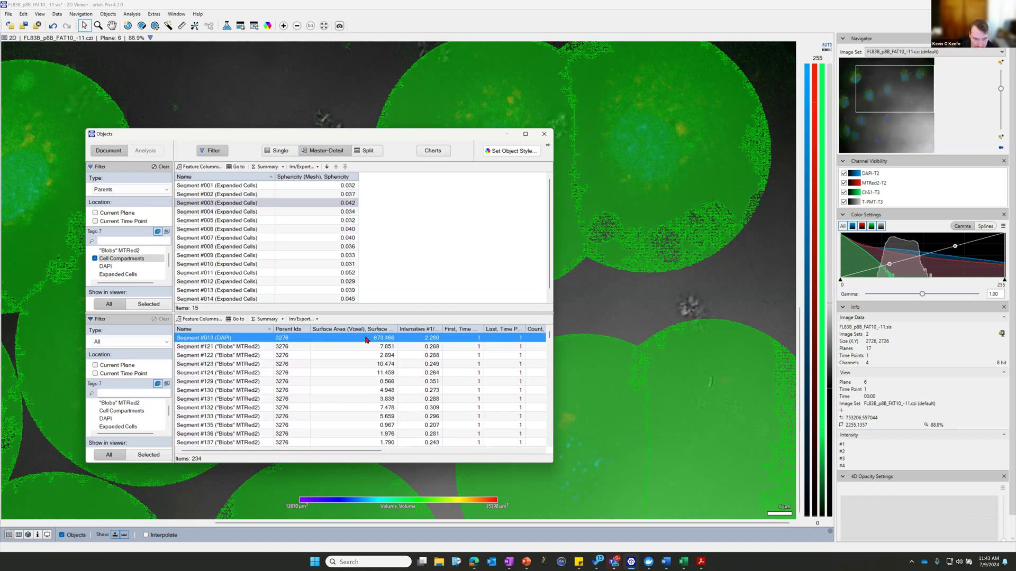
drag(349, 134, 788, 39)
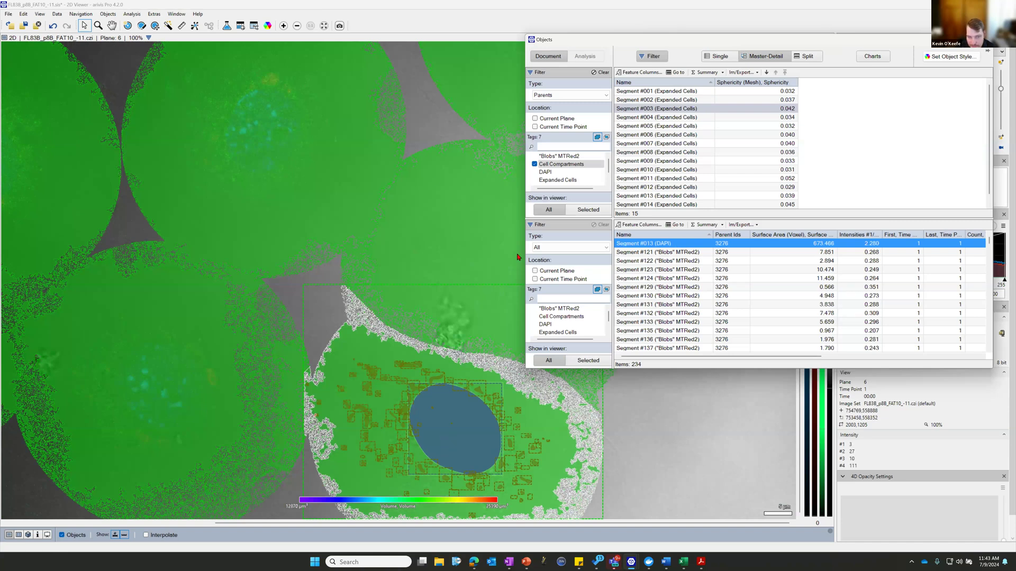
Step: Pick three different cells in the image, bringing back the Objects table after each to view its parent and child rows
click(436, 181)
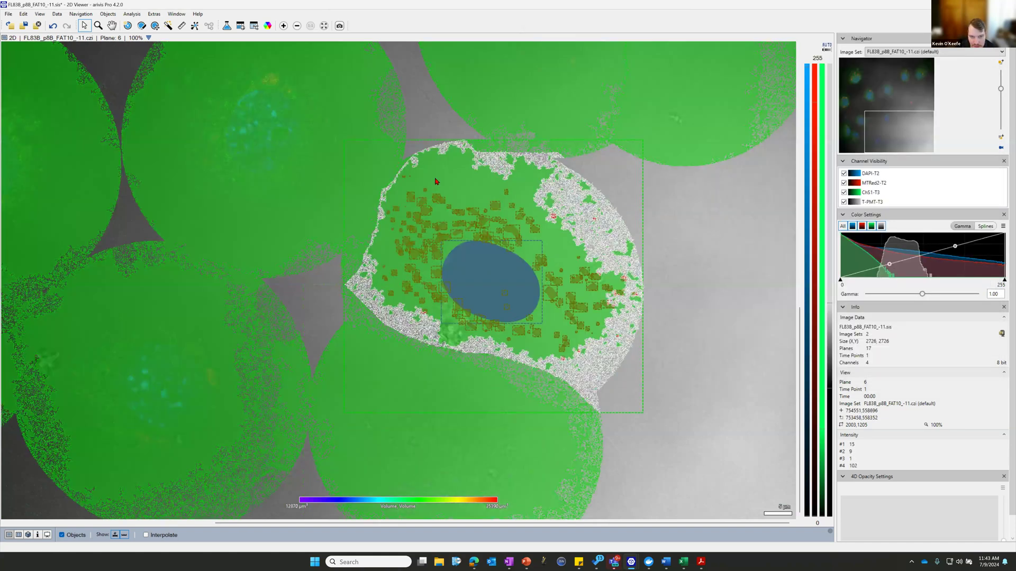
click(241, 27)
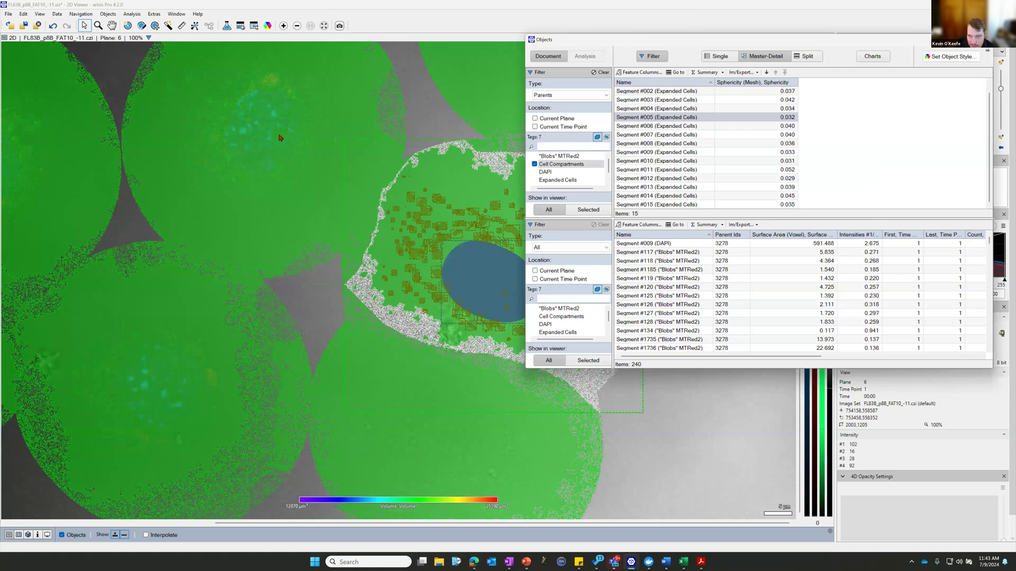
click(297, 123)
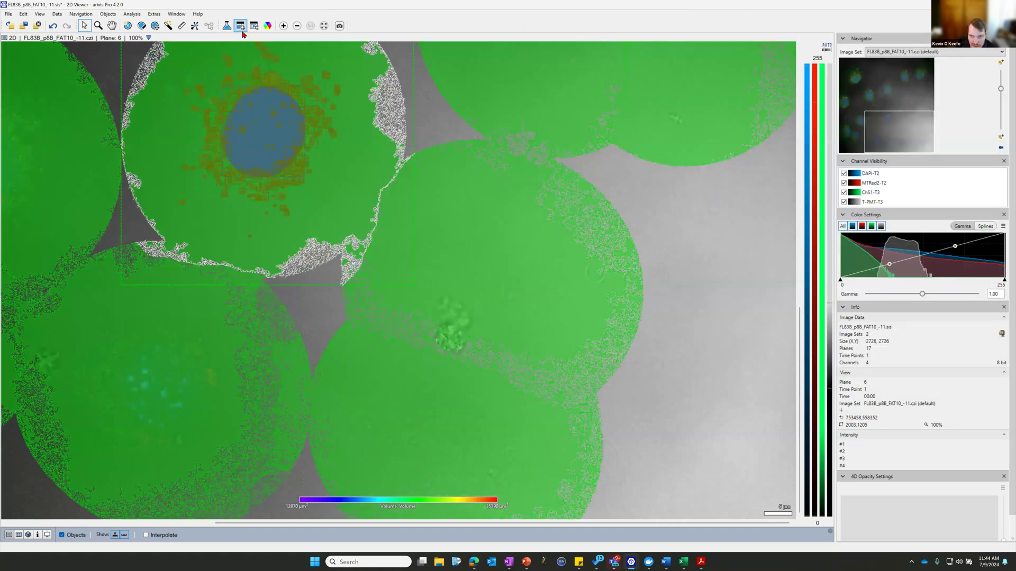
click(242, 33)
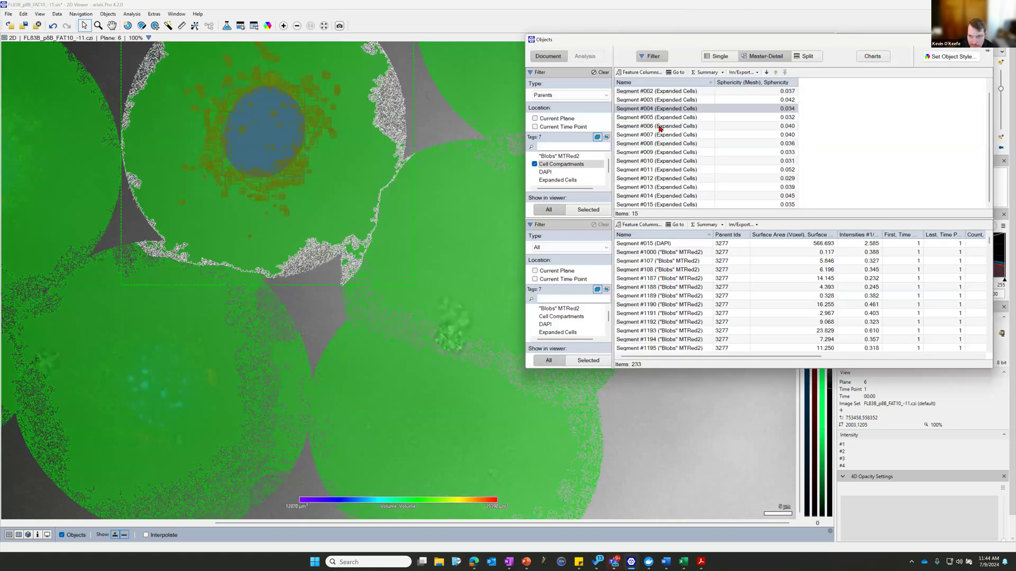
click(246, 345)
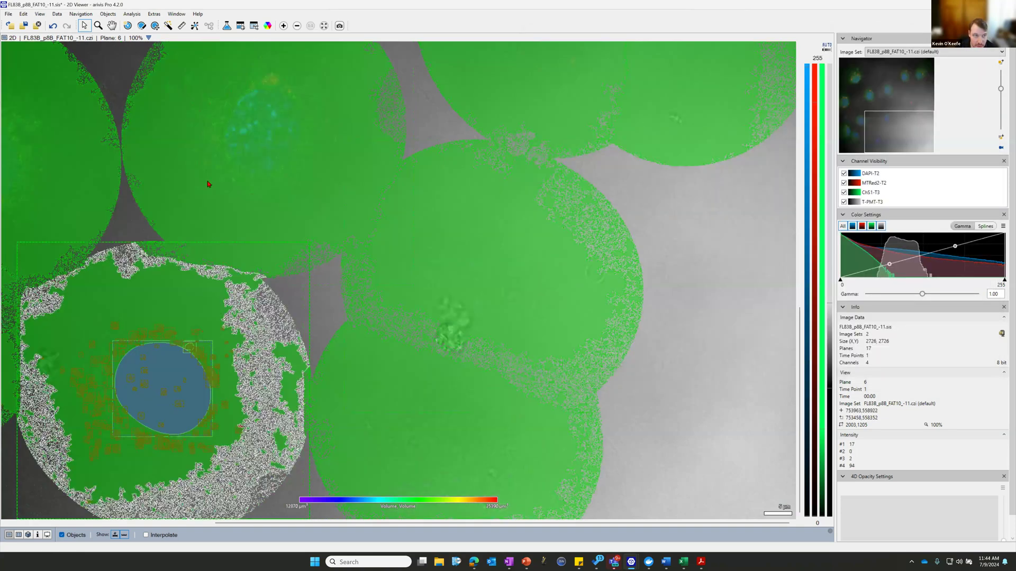
click(240, 26)
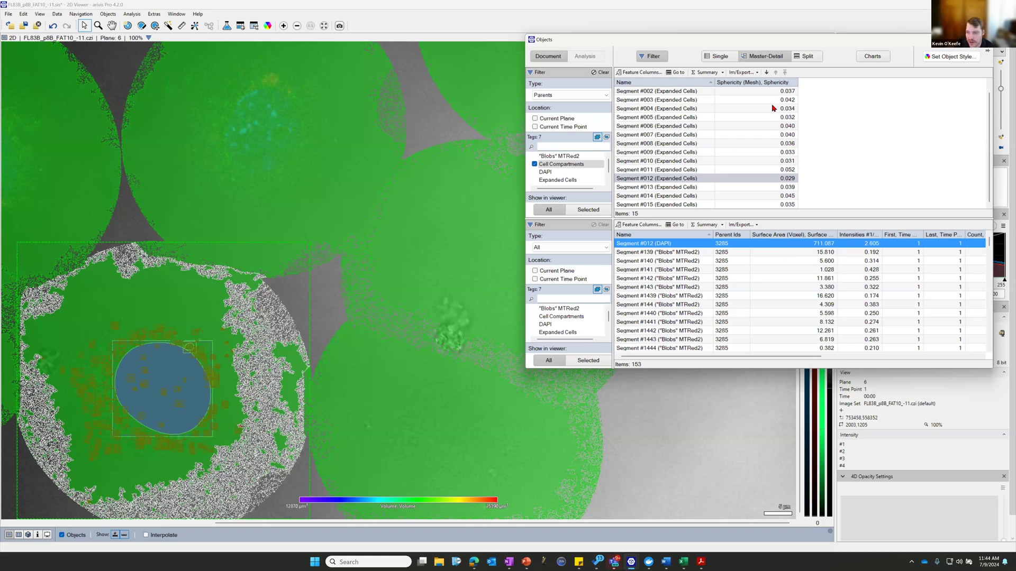
Step: Replace the parent table's Sphericity (Mesh) column with Volume (Mesh) and sort the cells by ascending volume
scroll(741, 128, up, 1)
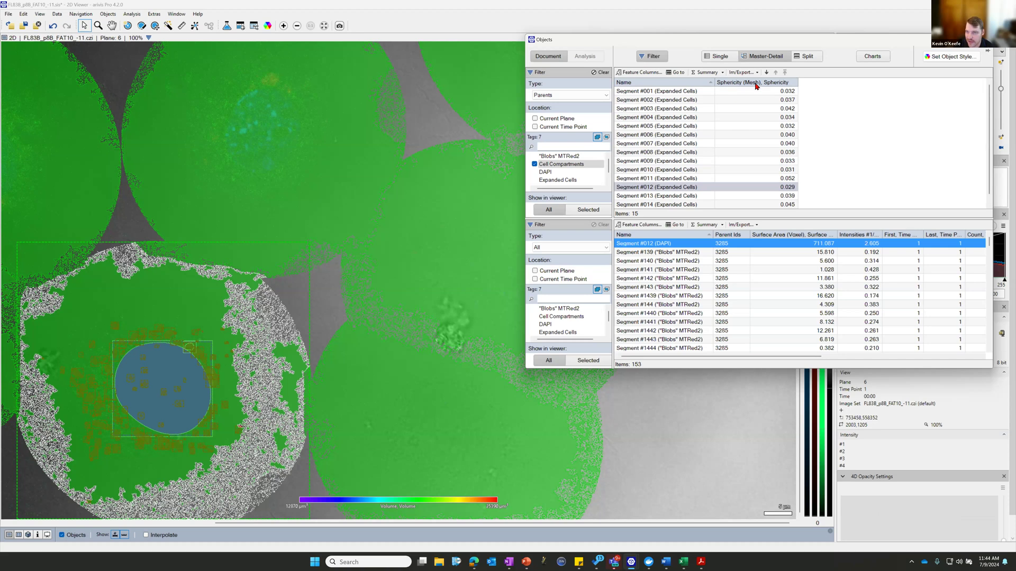
click(628, 74)
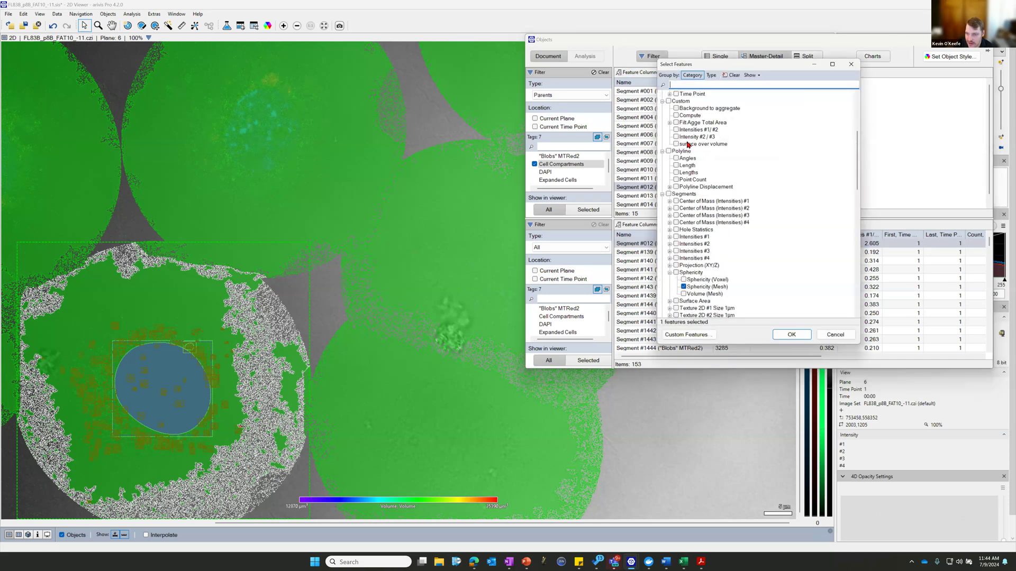
click(683, 251)
click(693, 244)
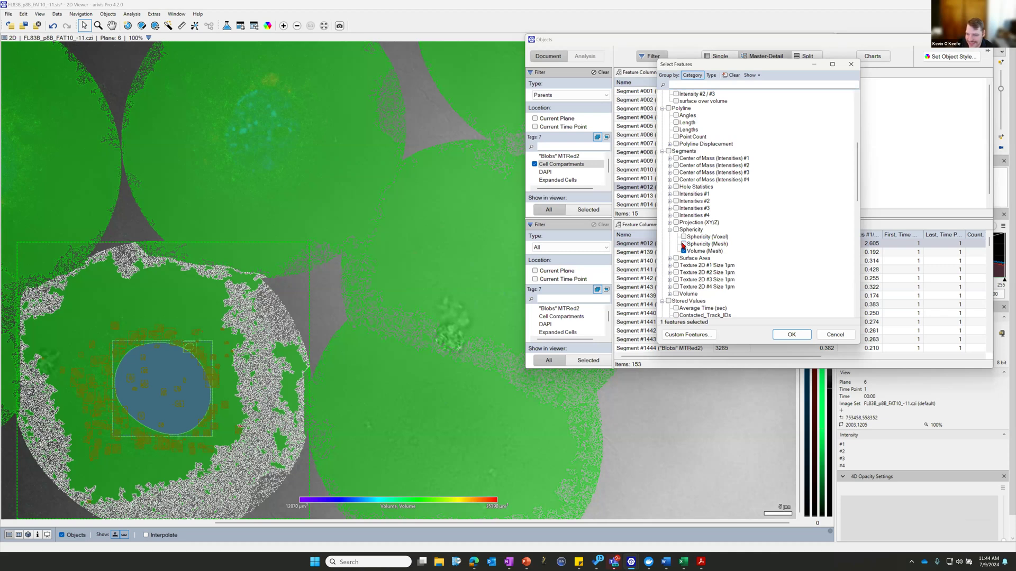
click(799, 341)
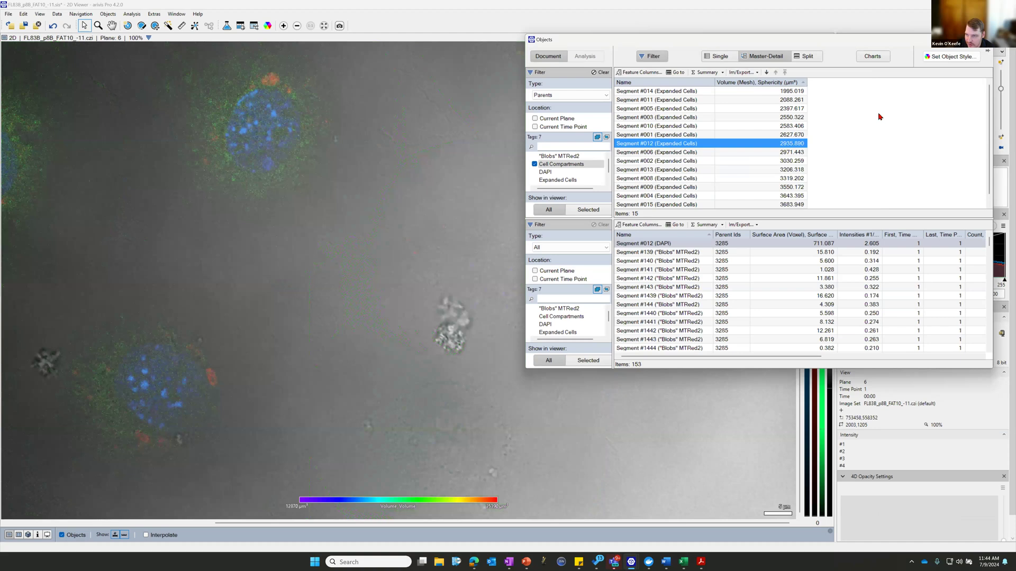
click(783, 83)
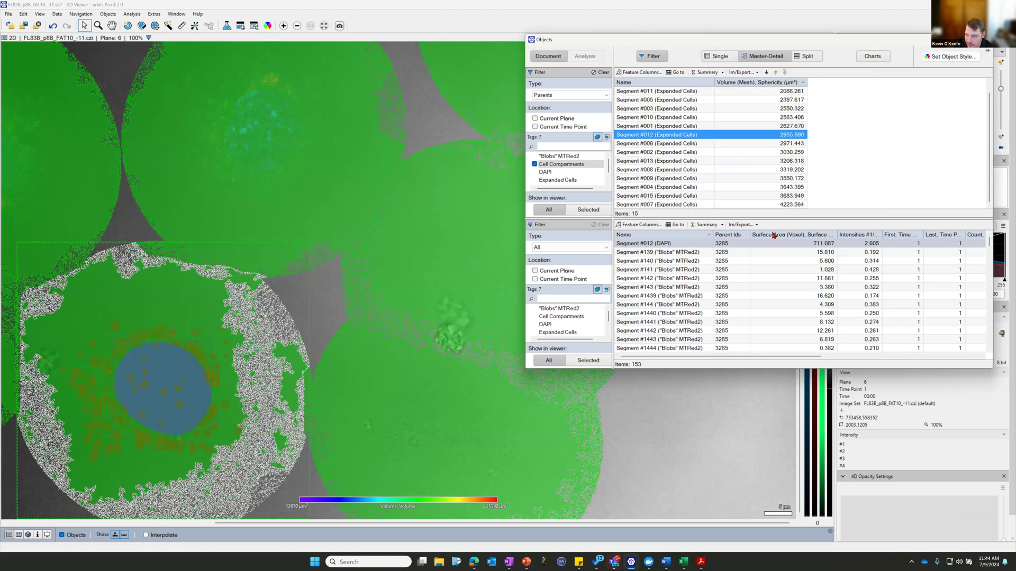
Step: Bring the largest-volume cell into view, and select the parent Segment #015 to browse its child objects
click(793, 206)
double_click(793, 205)
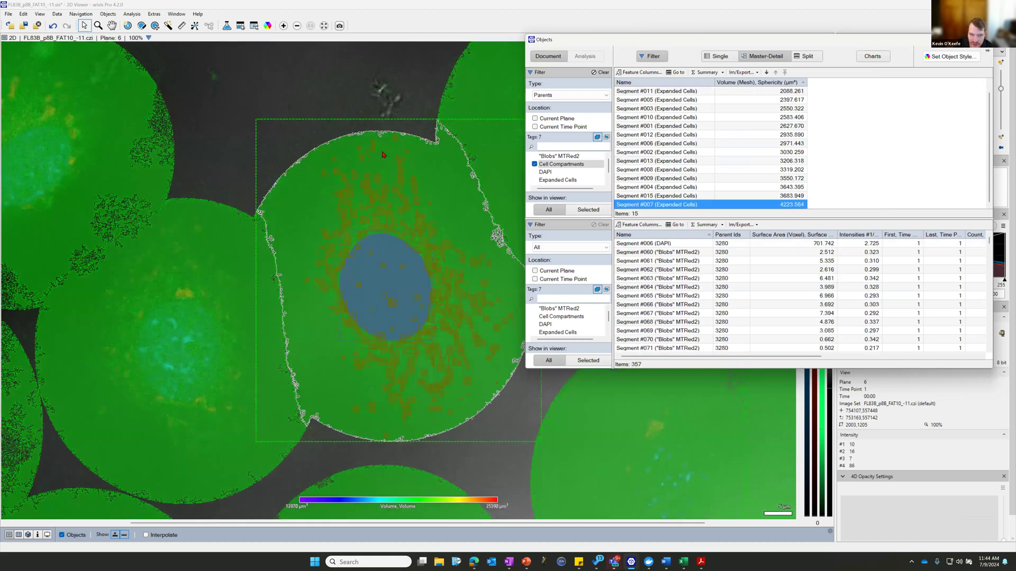
click(772, 196)
scroll(741, 270, down, 20)
scroll(733, 286, down, 15)
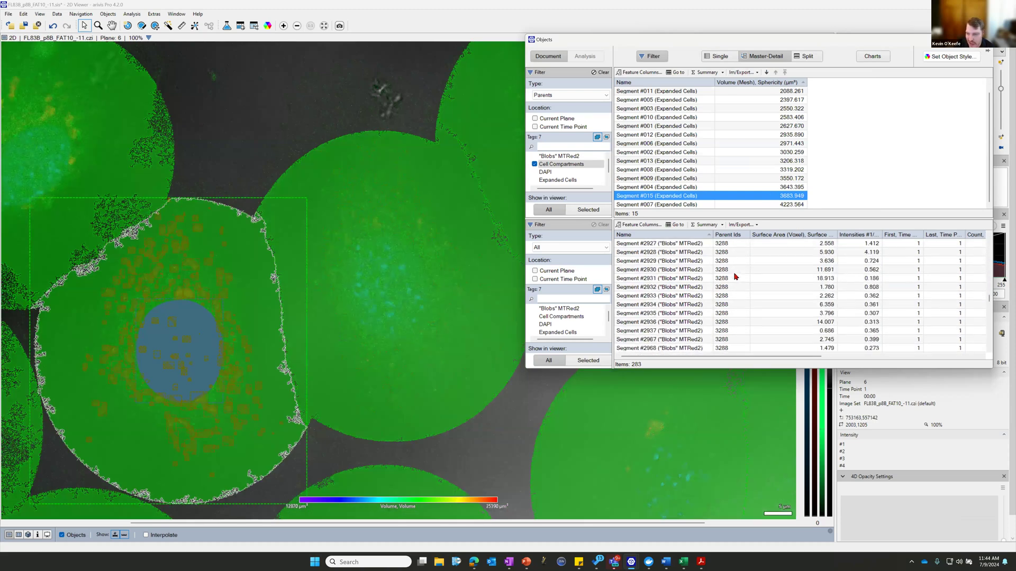
Step: Review the attribute, common, custom, segment and stored-value features available for the parent table's columns, and cancel without changing the selection
click(630, 72)
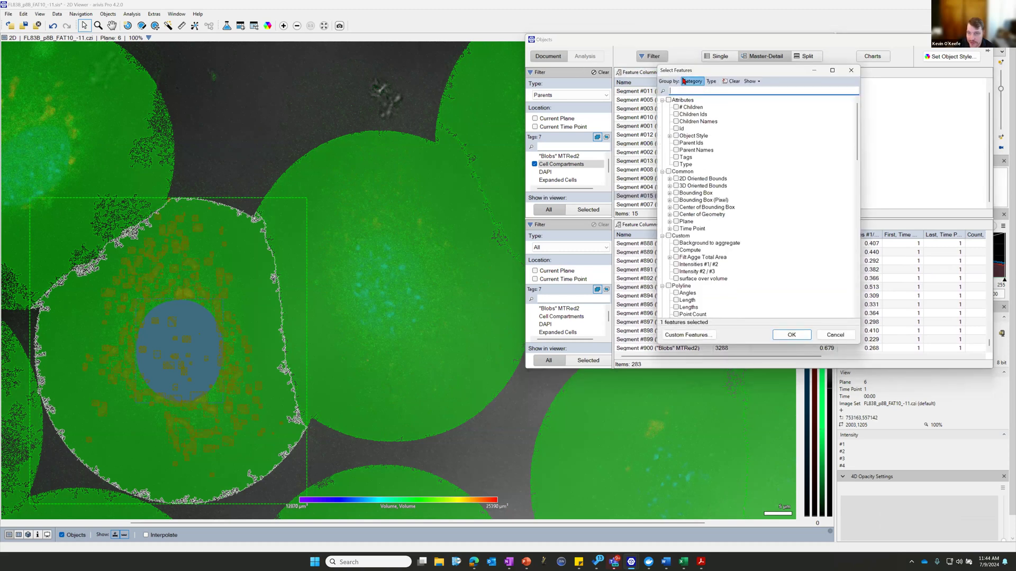
drag(699, 71, 349, 27)
drag(510, 133, 672, 132)
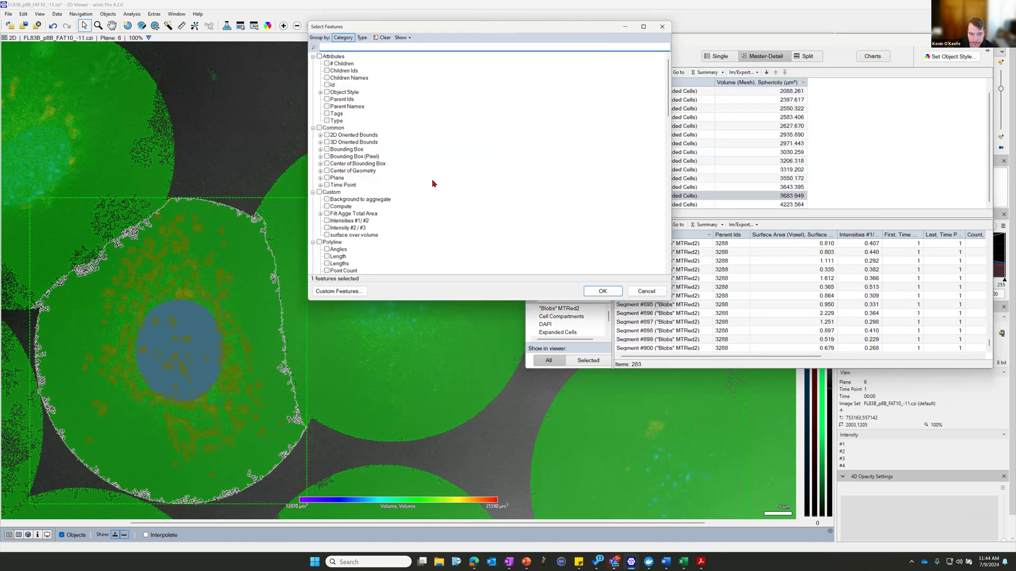
scroll(366, 129, down, 2)
scroll(367, 128, down, 8)
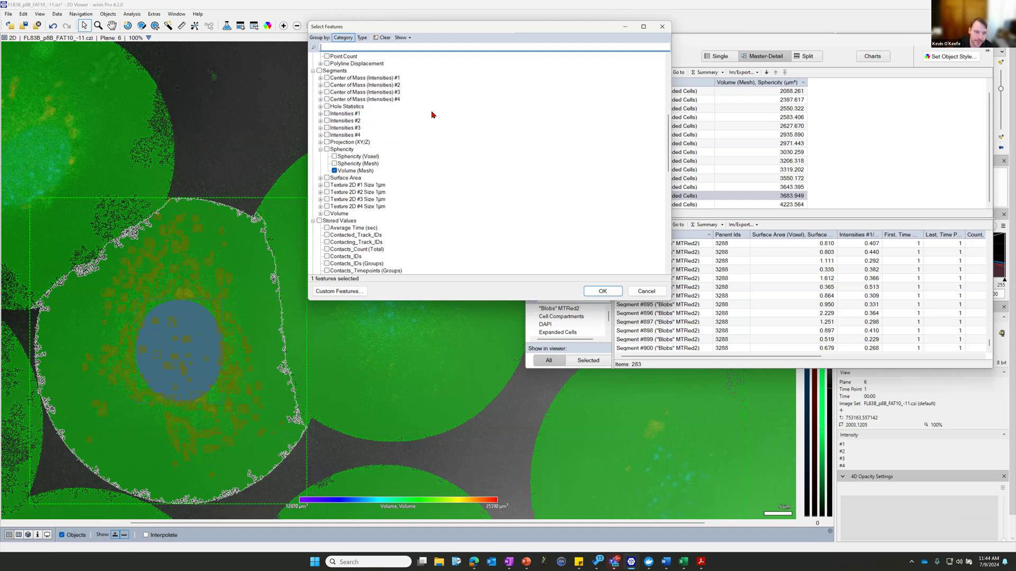
scroll(445, 120, down, 9)
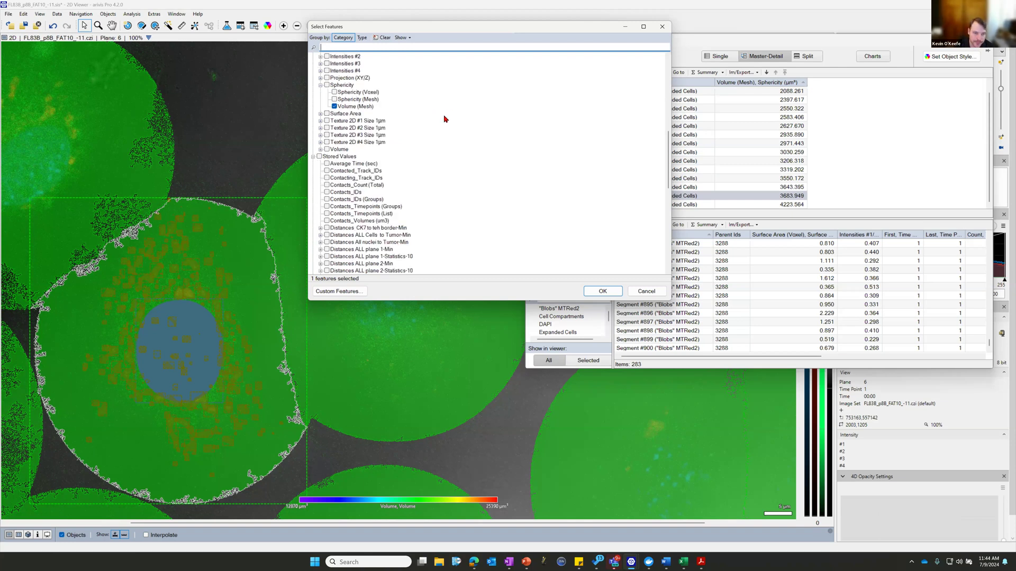
click(645, 291)
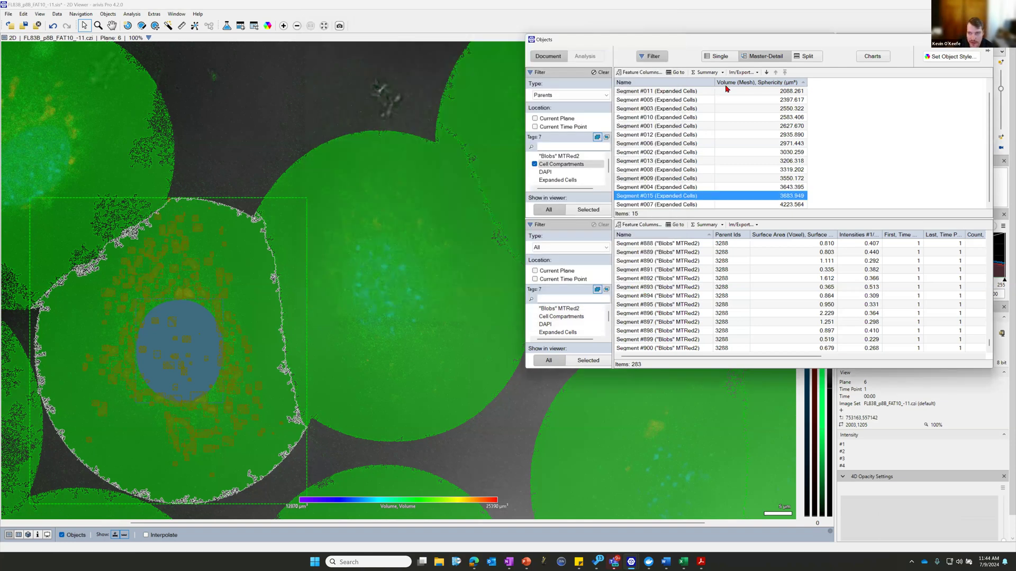
Step: Open the custom features, review the value operations offered for a new Compute feature, and cancel its creation
click(654, 72)
click(667, 339)
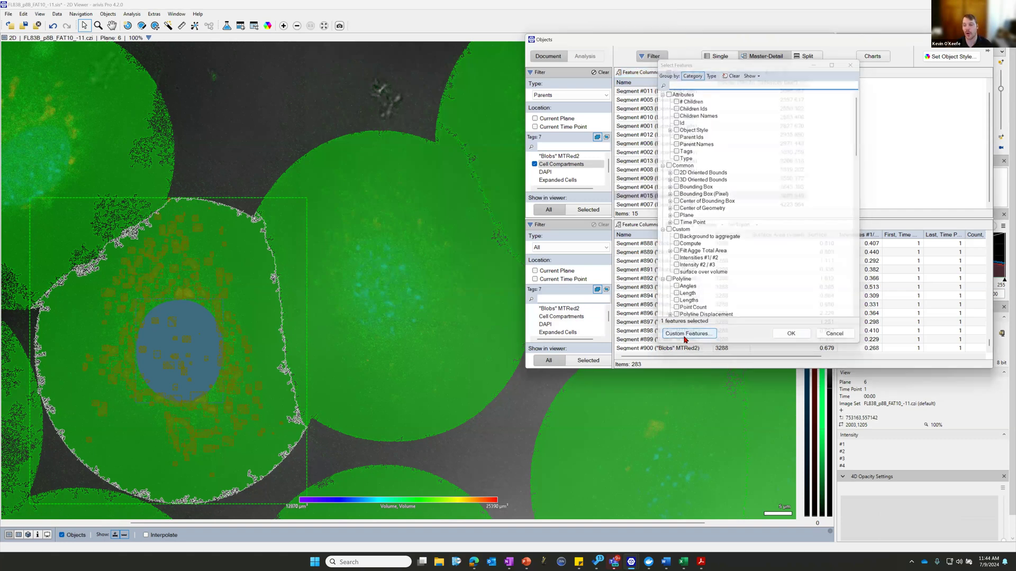
scroll(759, 191, up, 3)
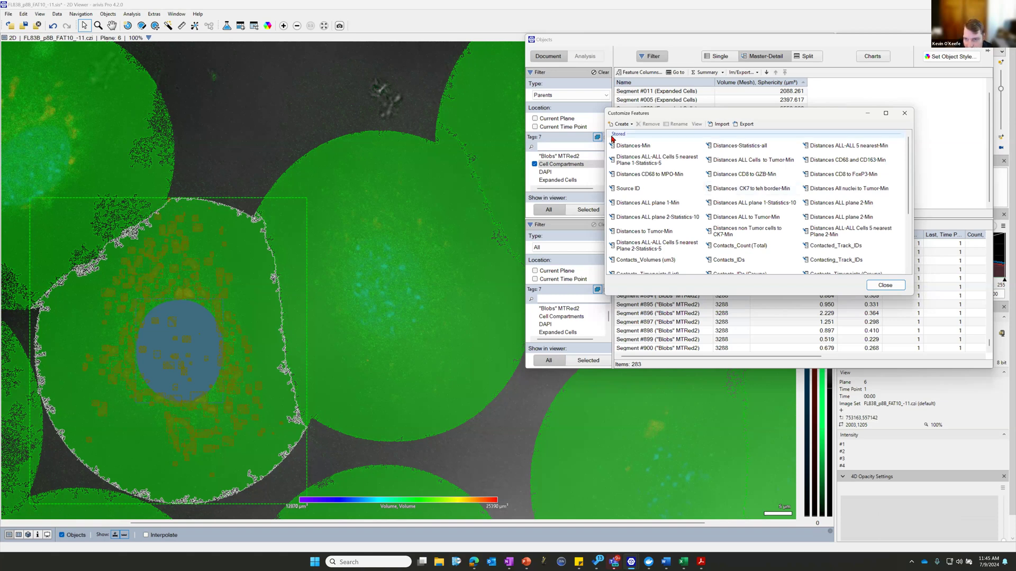
click(623, 125)
click(630, 141)
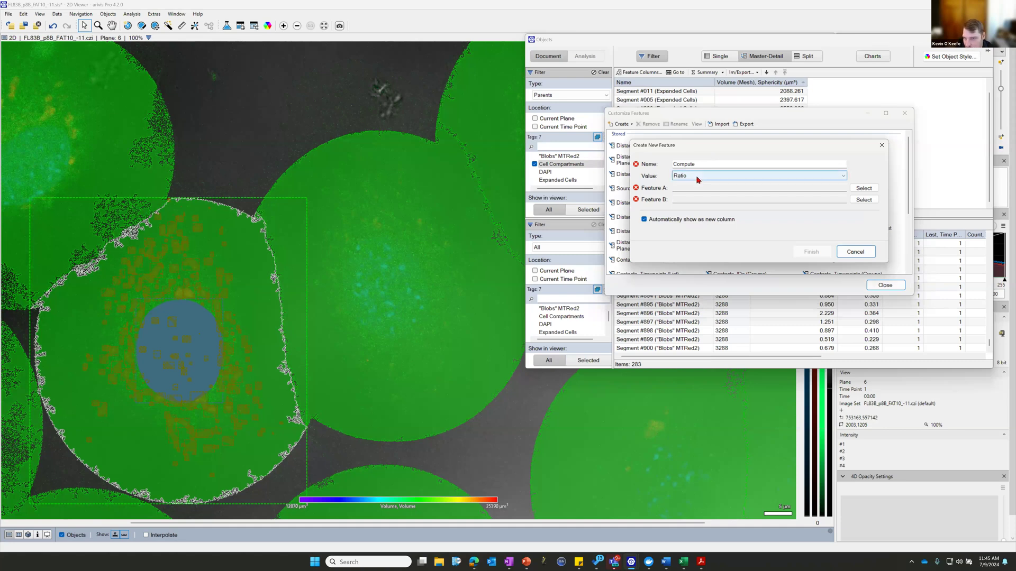
click(743, 177)
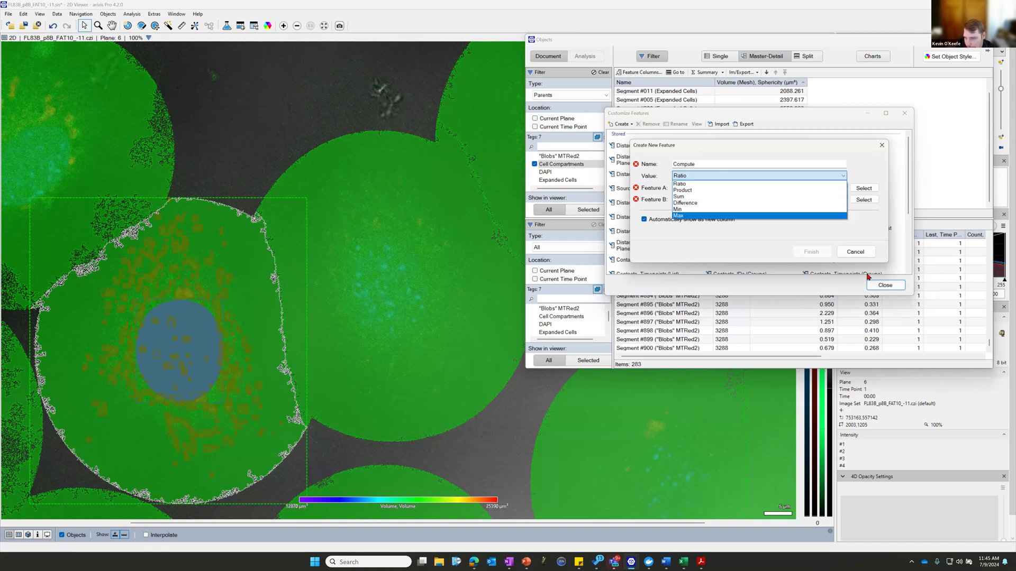
click(855, 252)
click(856, 253)
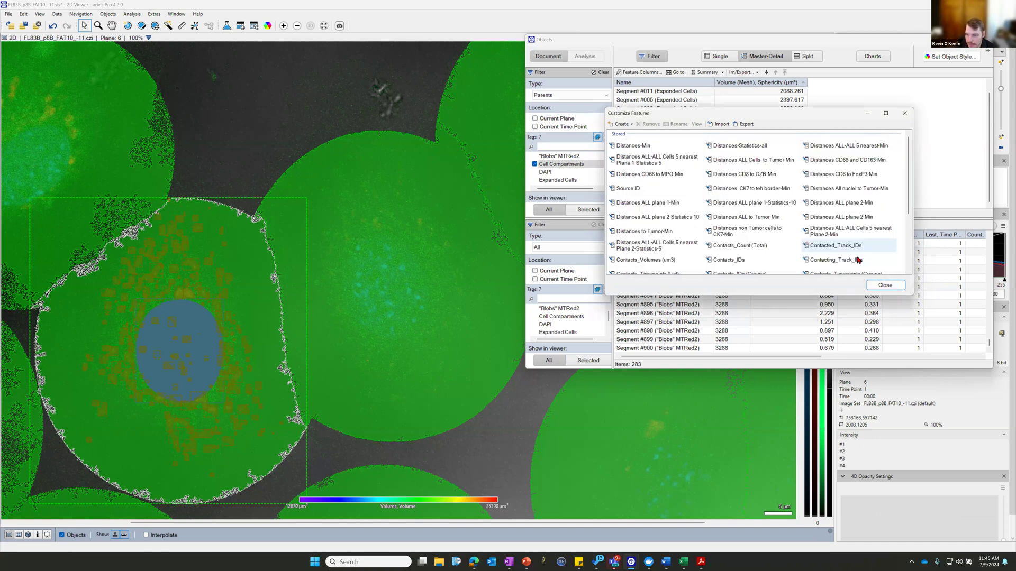
Step: Close the custom features, show the summary statistics in the parent table, and select all of its cells
click(885, 285)
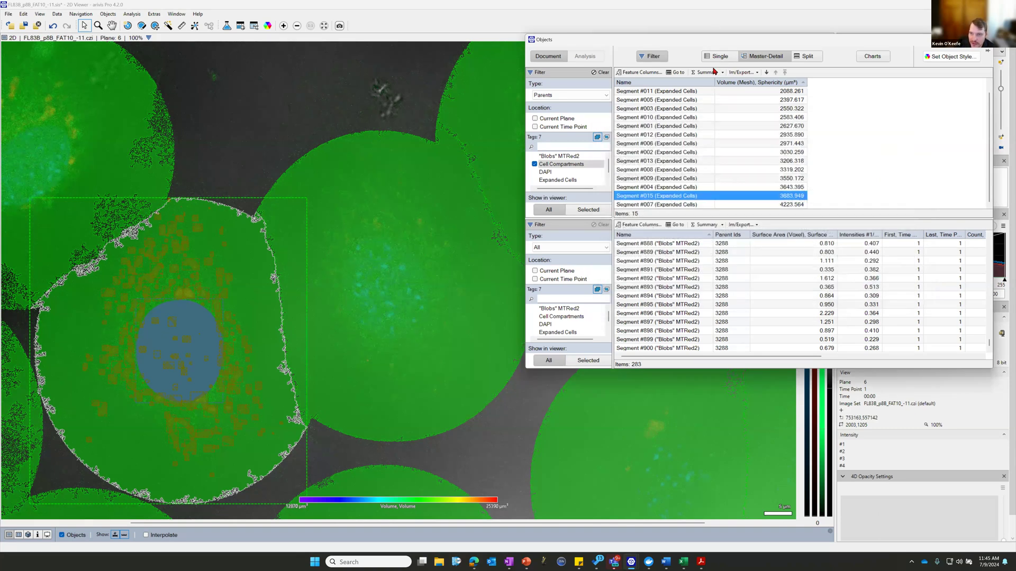
click(707, 72)
click(689, 91)
key(ctrl+a)
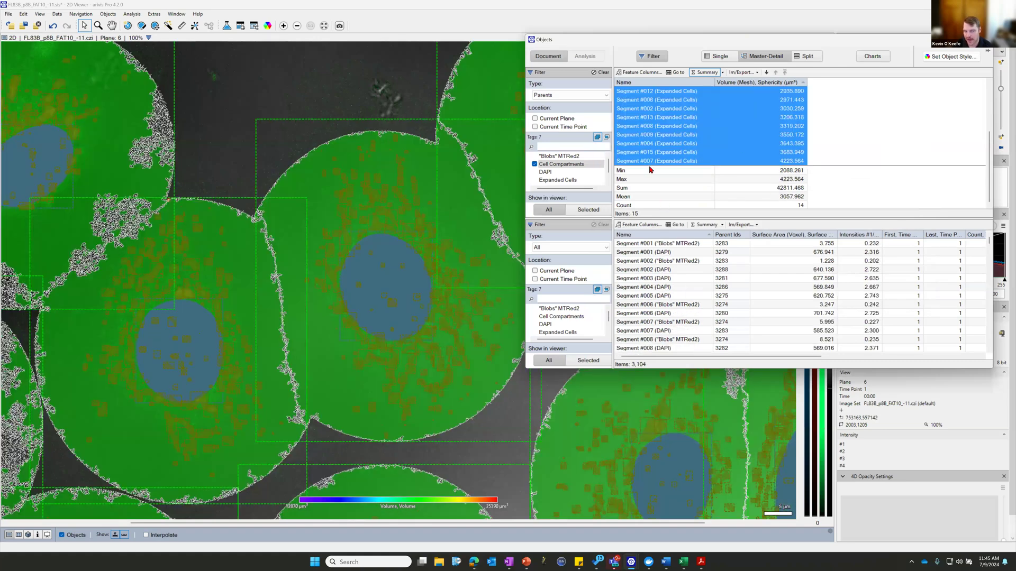
Step: Review the import and export options offered for the parent objects, and leave without choosing one
click(742, 73)
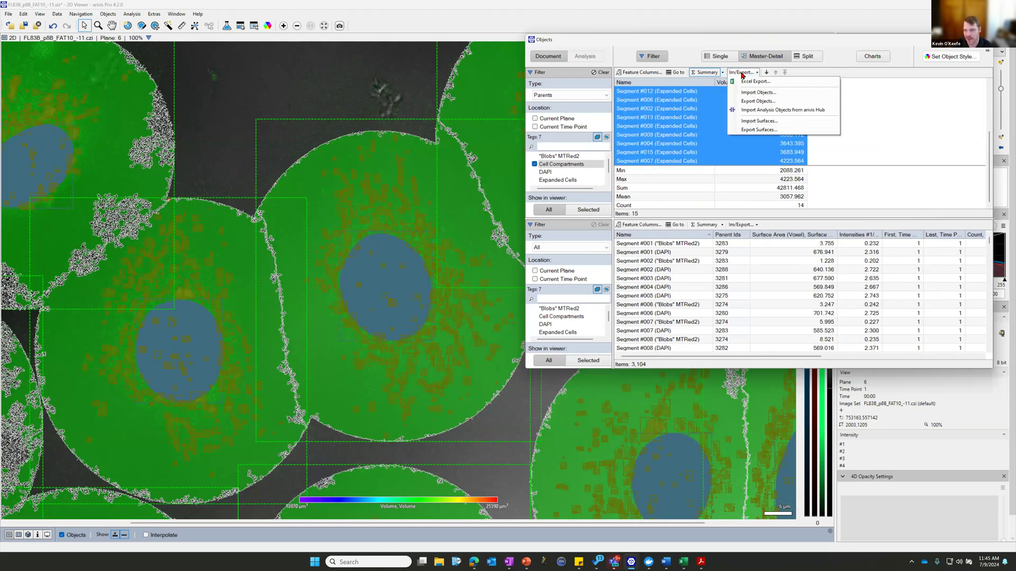
click(741, 73)
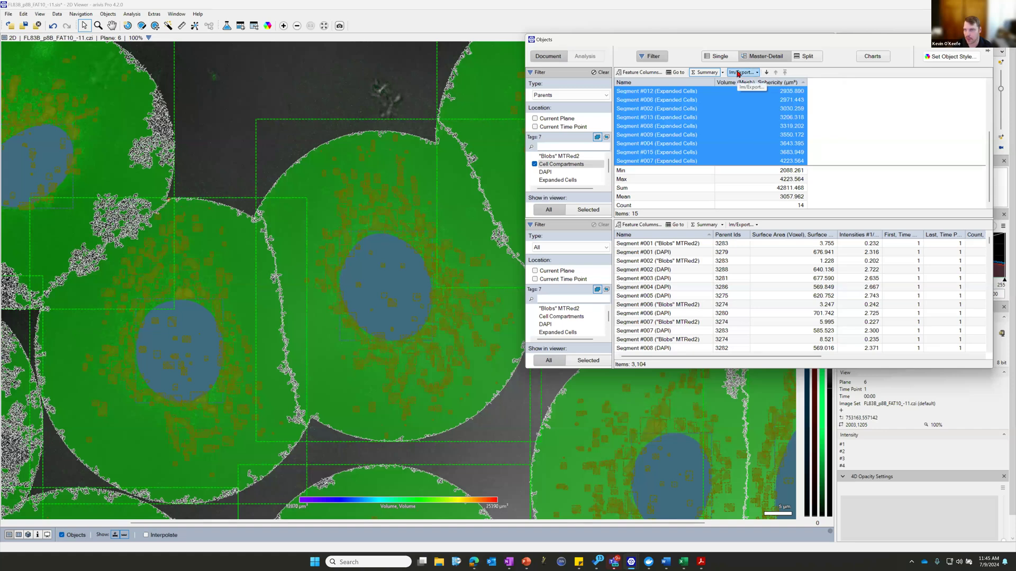
click(740, 73)
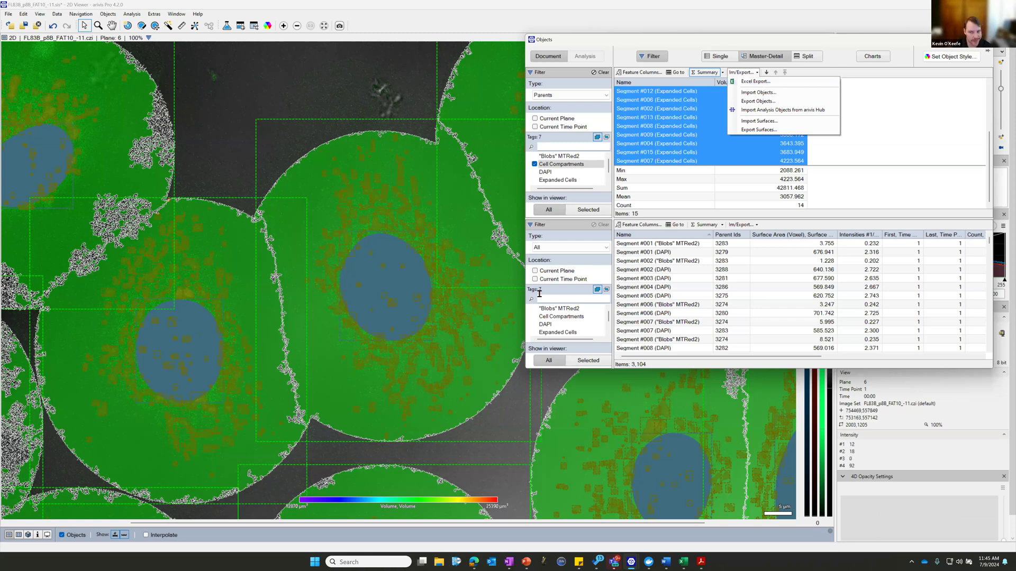
click(904, 42)
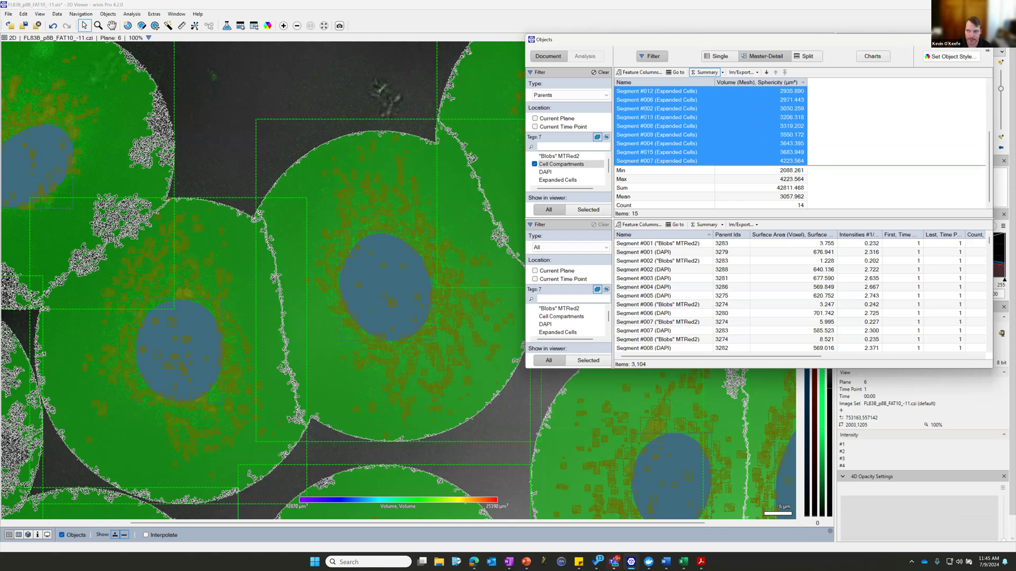
Step: Close the objects table and fit the entire image in the 2D viewer
click(988, 48)
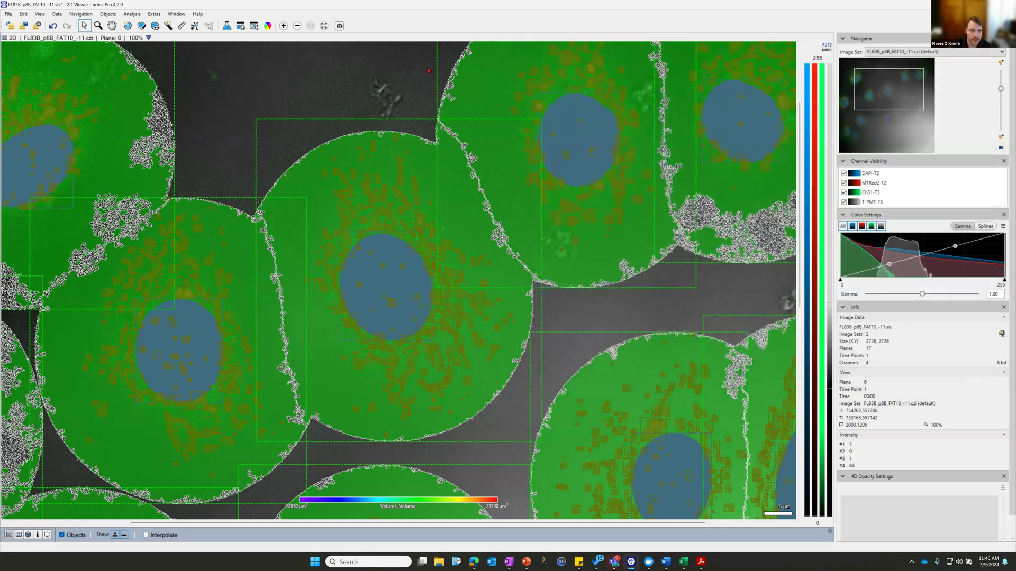
click(324, 26)
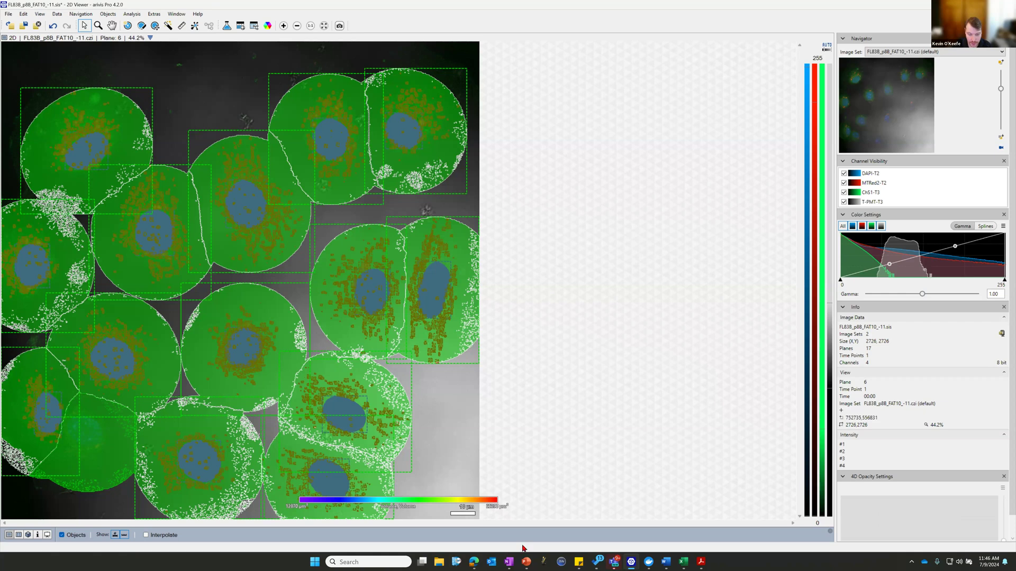
mouse_move(472, 563)
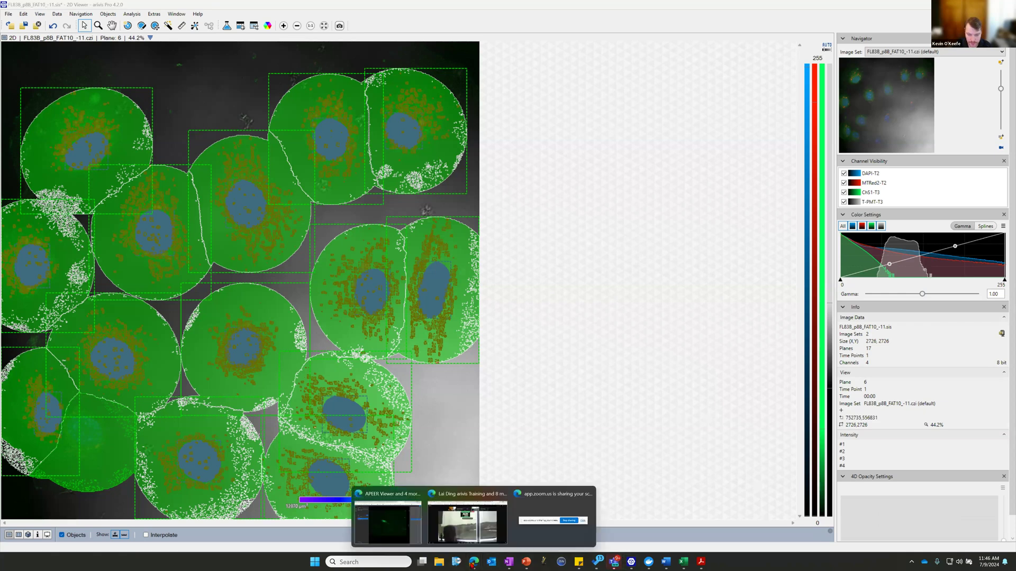
click(536, 533)
click(549, 521)
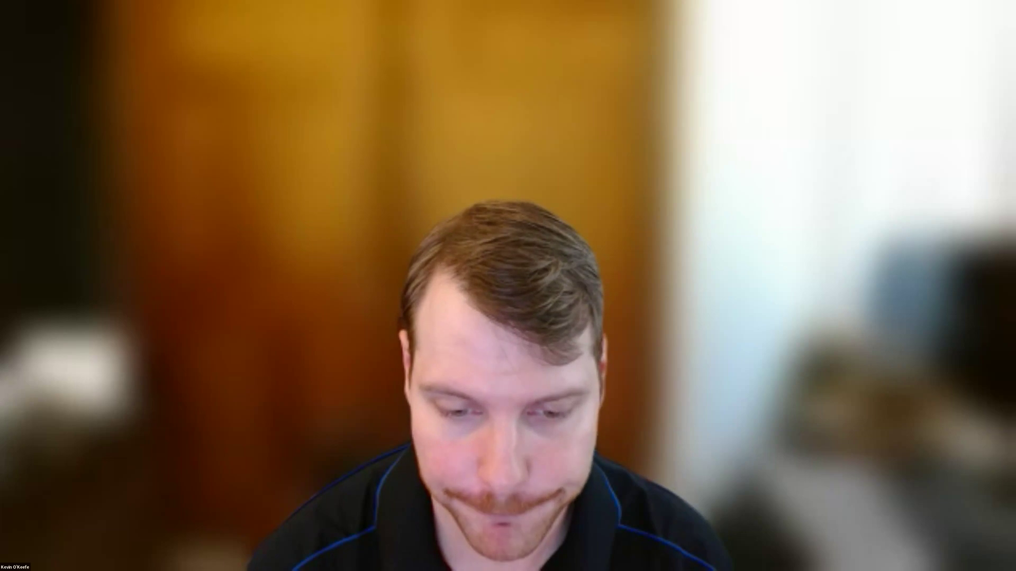
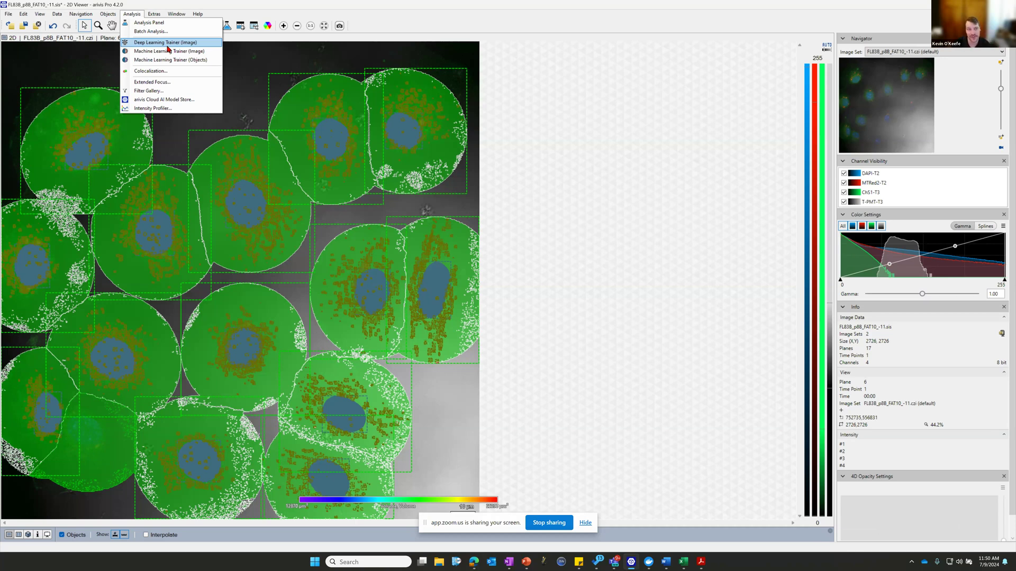
click(262, 4)
click(183, 14)
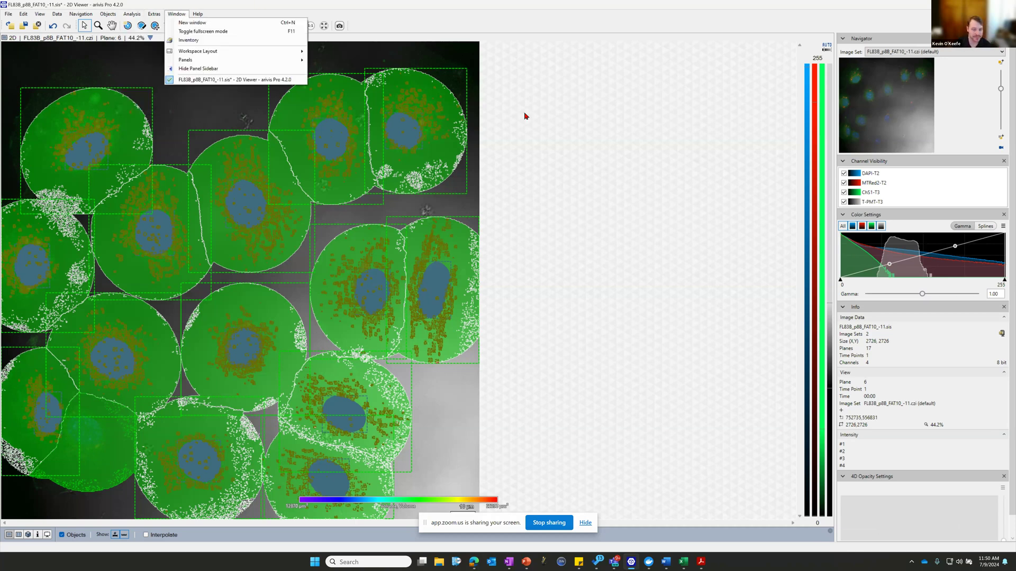
mouse_move(147, 15)
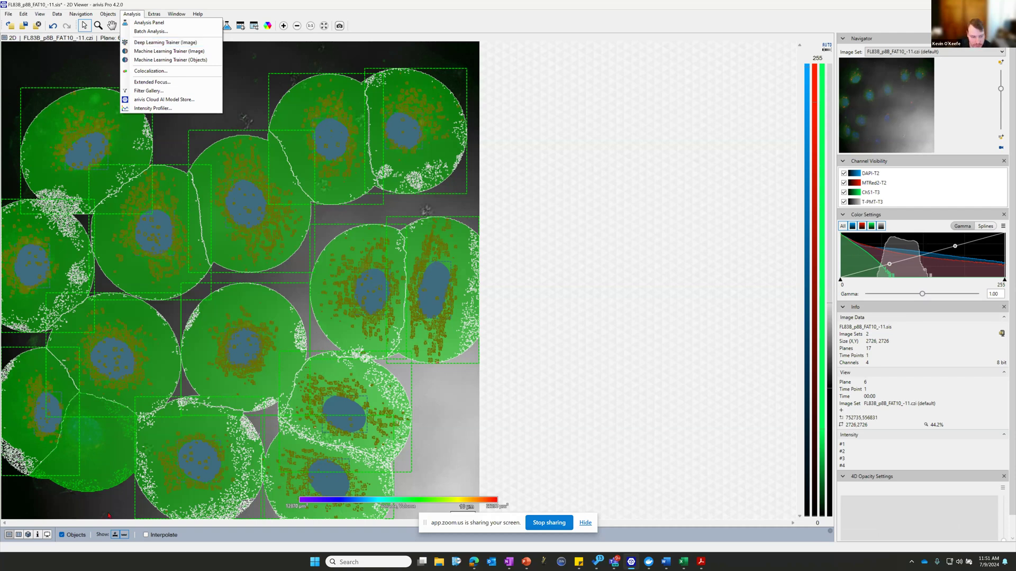
Step: Show the image set's metadata in the Info Viewer, and look over the object and analysis commands
click(38, 534)
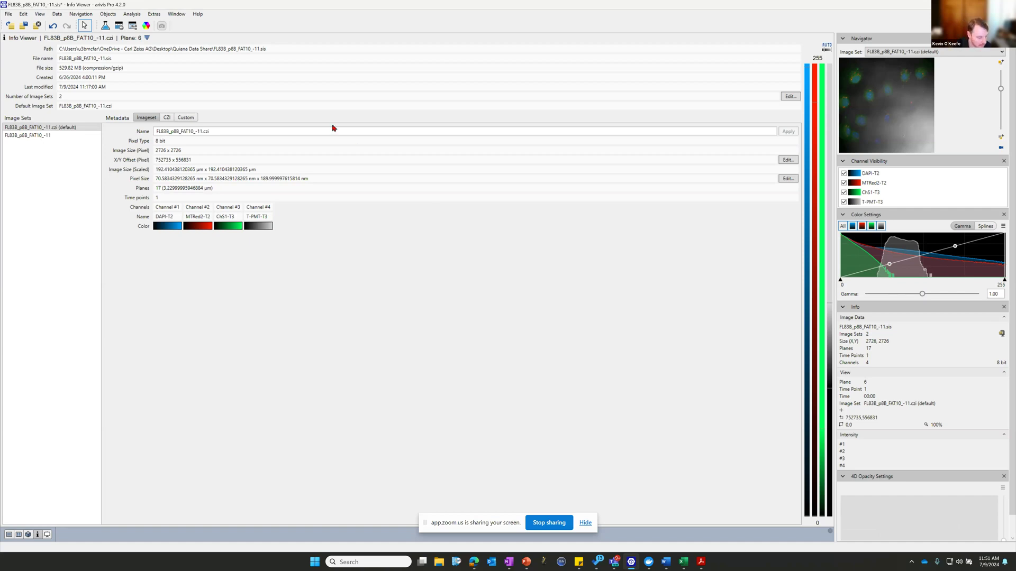
click(108, 14)
click(131, 14)
click(132, 14)
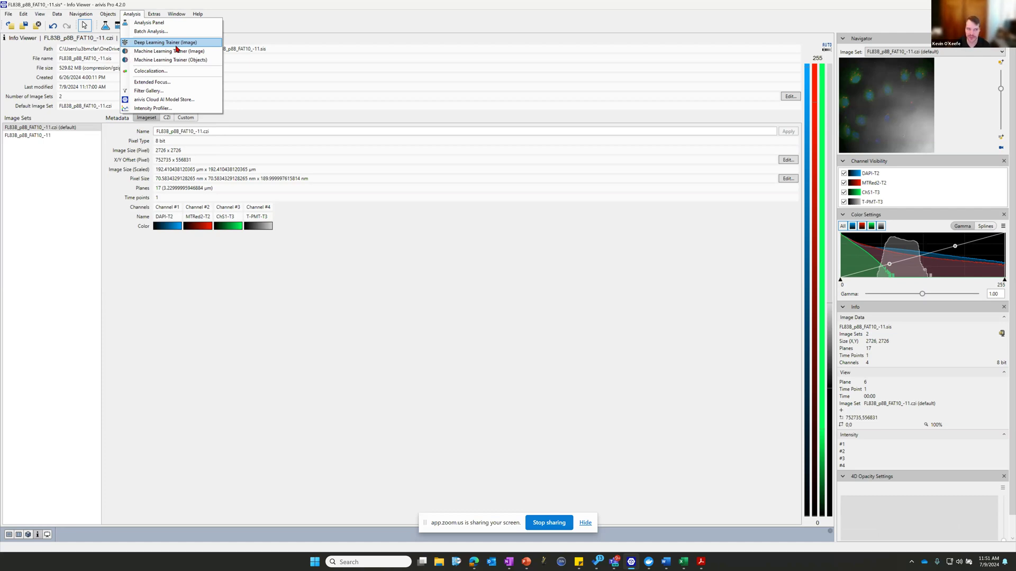
mouse_move(98, 11)
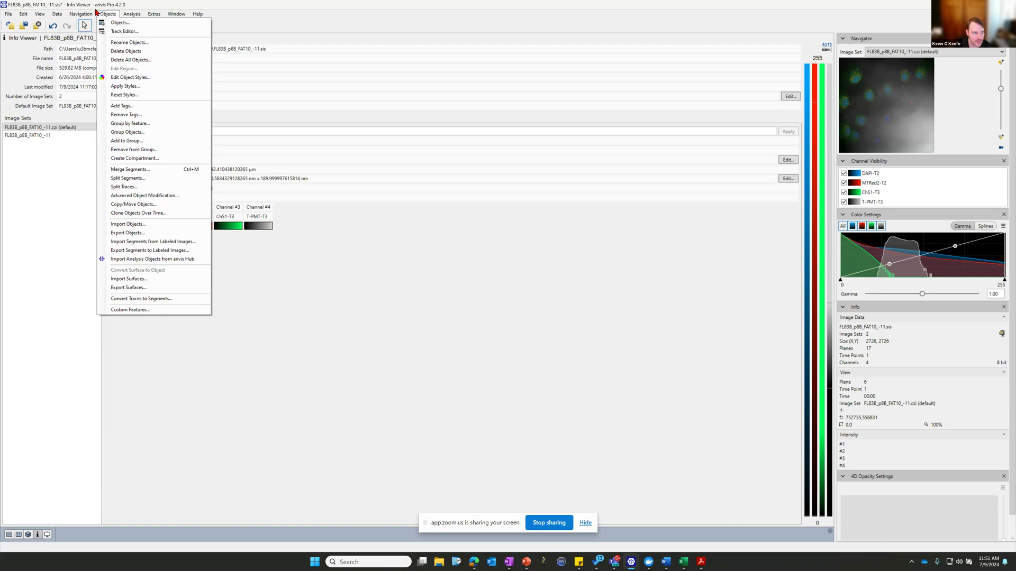
Step: Show the analysis pipelines and create a new empty pipeline for the document
click(134, 14)
click(140, 25)
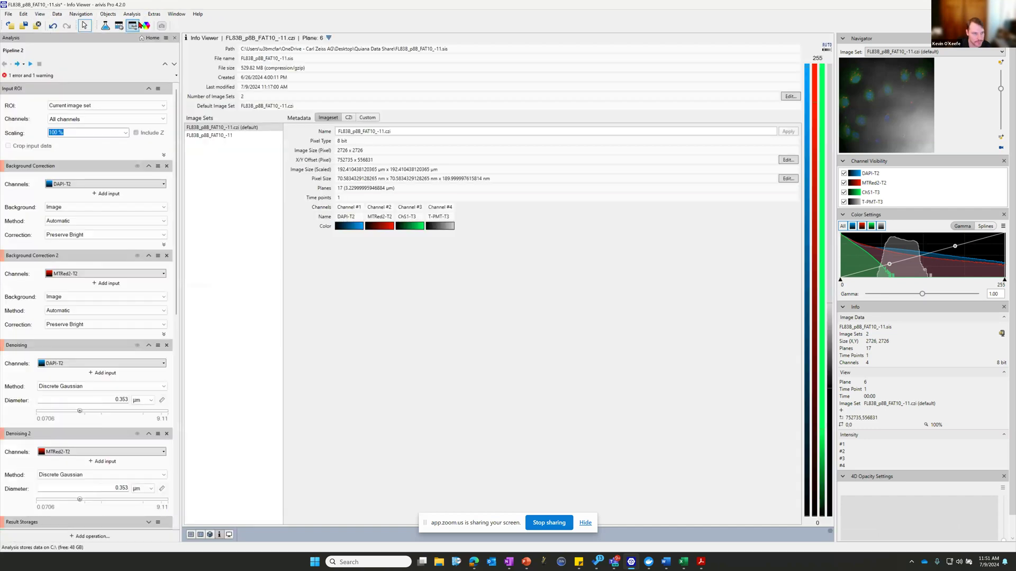
click(151, 39)
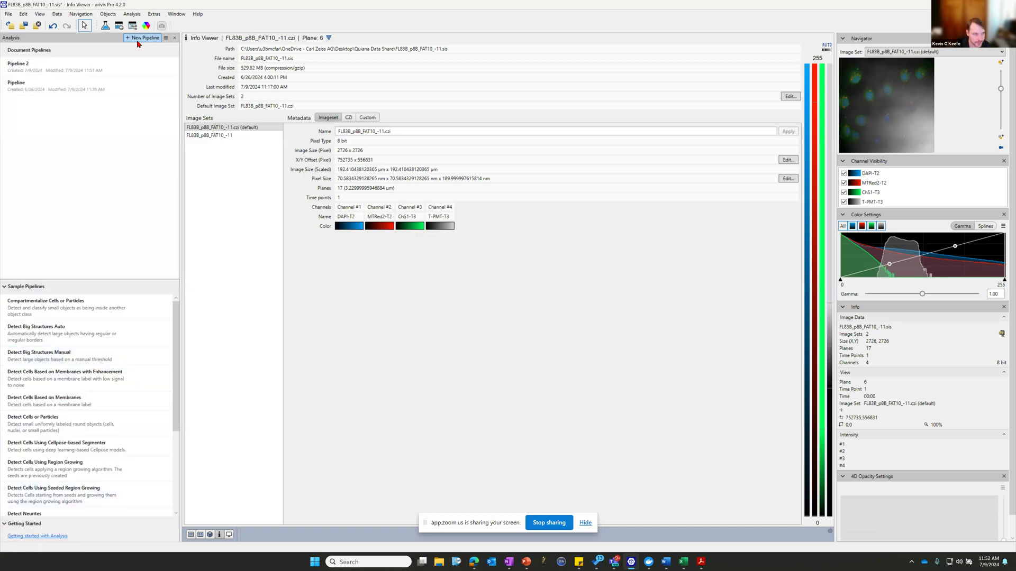
click(142, 38)
Step: Find the Cellpose-based Segmenter among the operations and add it to the new pipeline
click(74, 165)
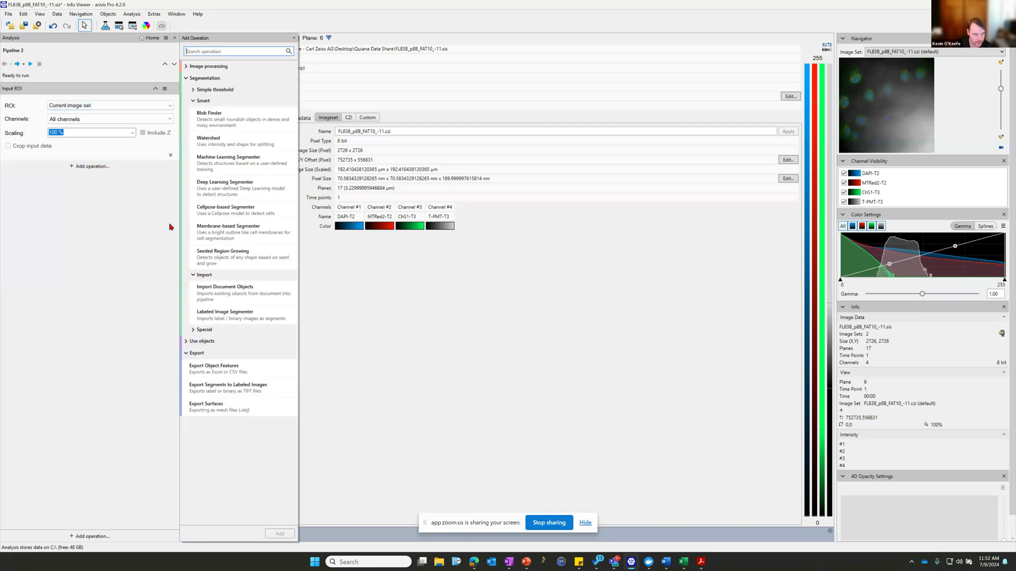
text(cellpose)
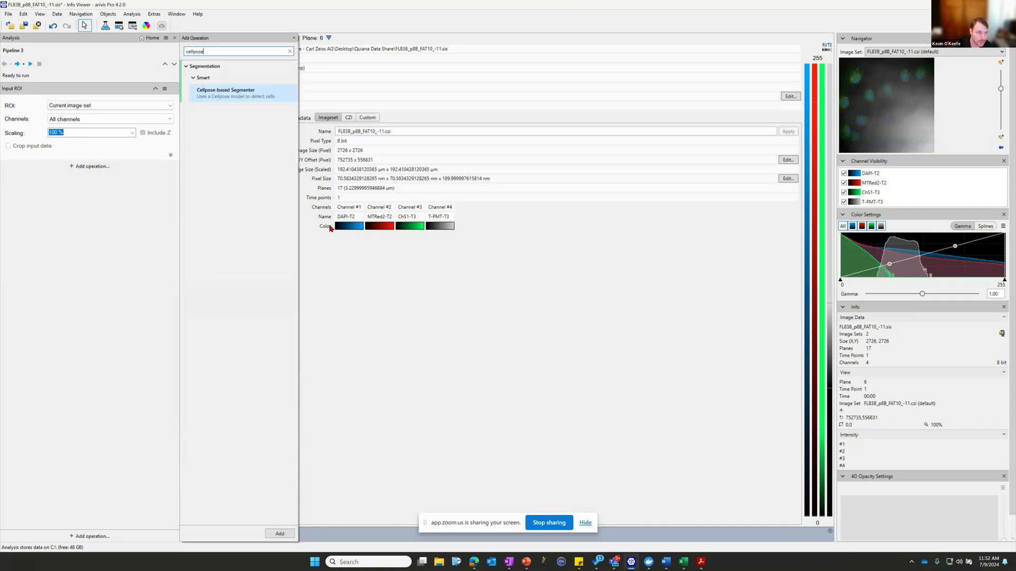
key(Return)
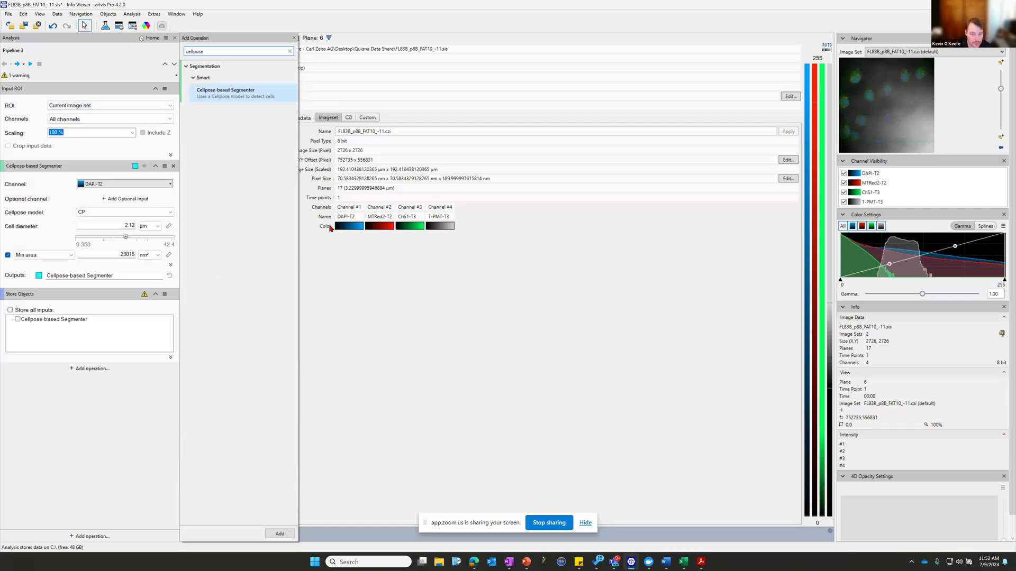
Step: Set the segmenter's Cellpose model to Load external model, and open the ONNX file selection, cancelling it
click(115, 216)
click(116, 264)
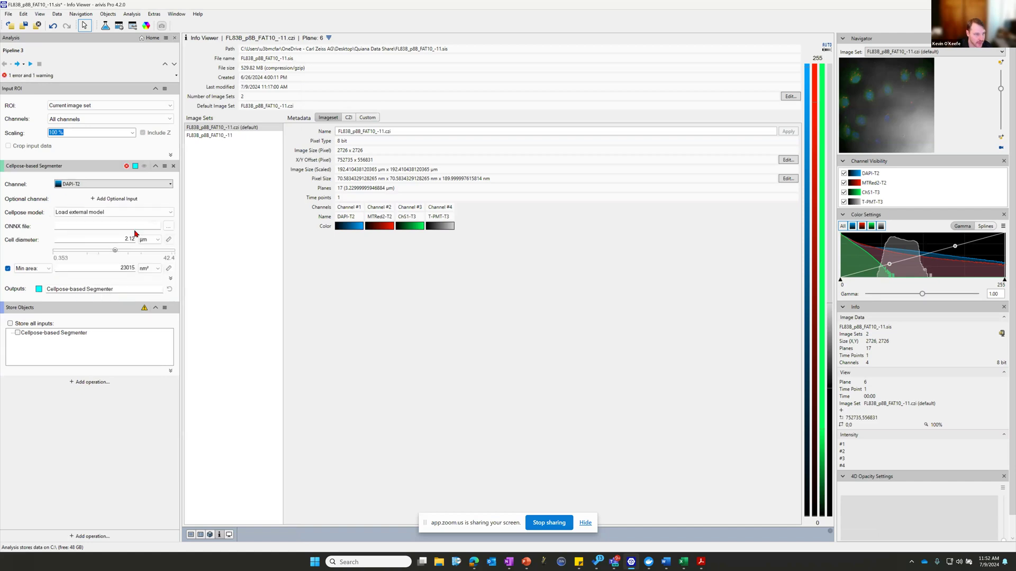
click(168, 226)
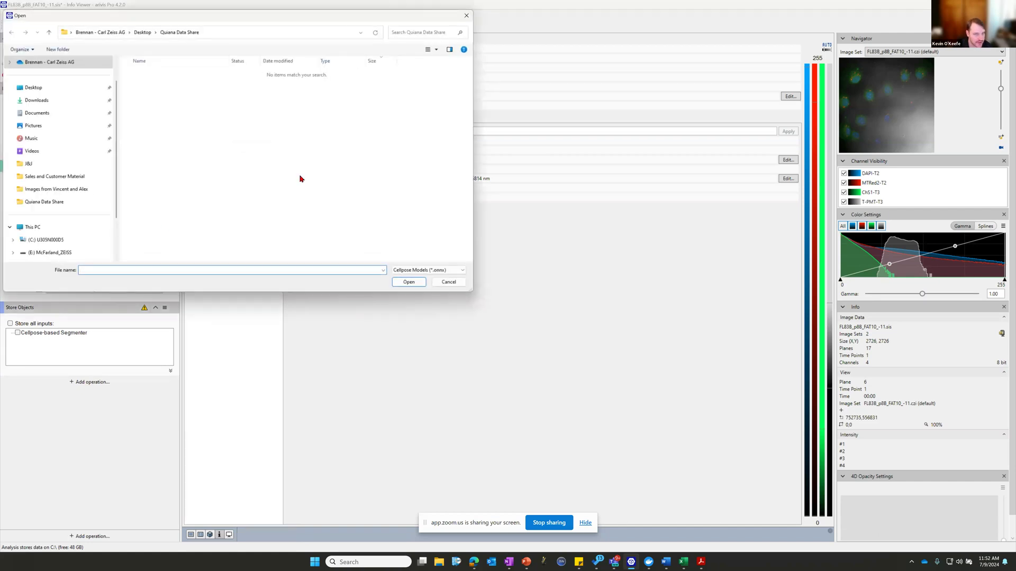
click(449, 282)
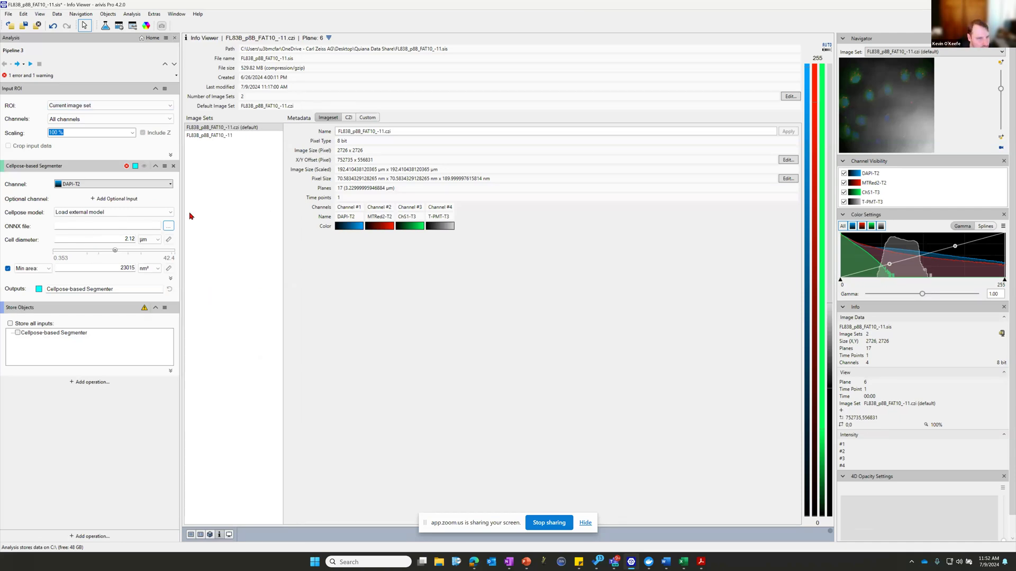
Step: Browse the Downloads and Documents folders, including haircells-results and Tiffs, for an ONNX Cellpose model, and cancel the file selection
click(168, 226)
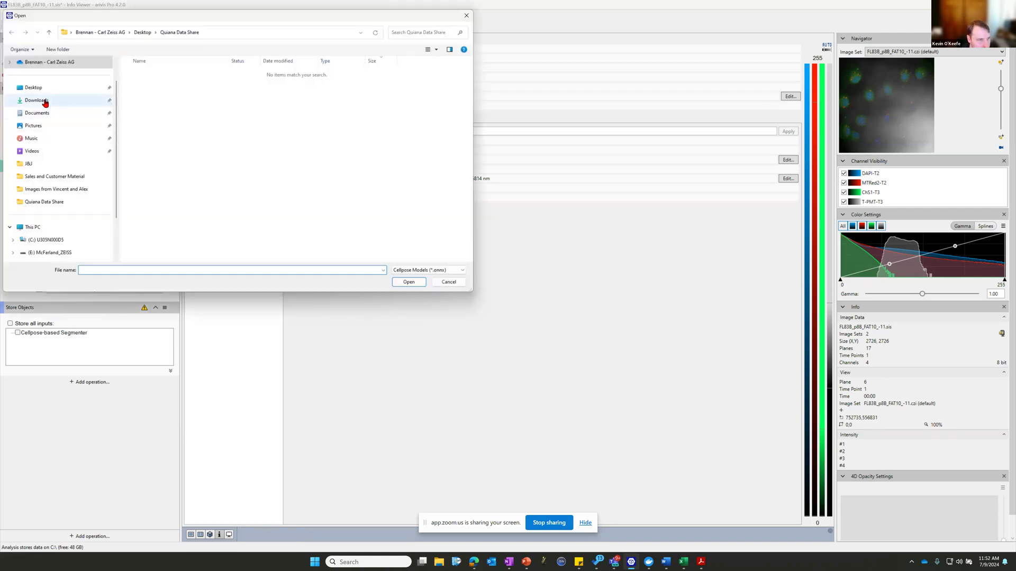
click(43, 100)
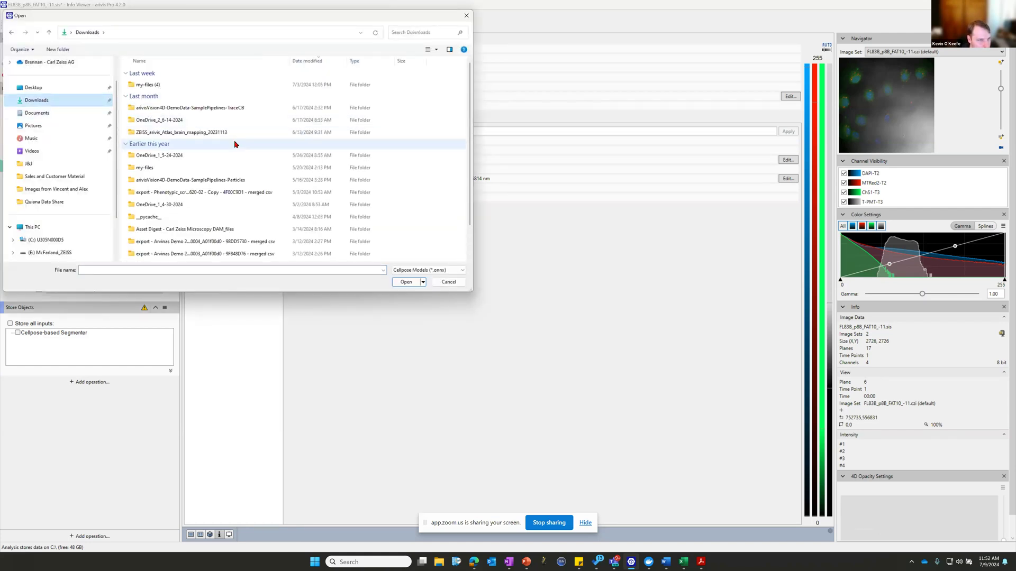
click(76, 117)
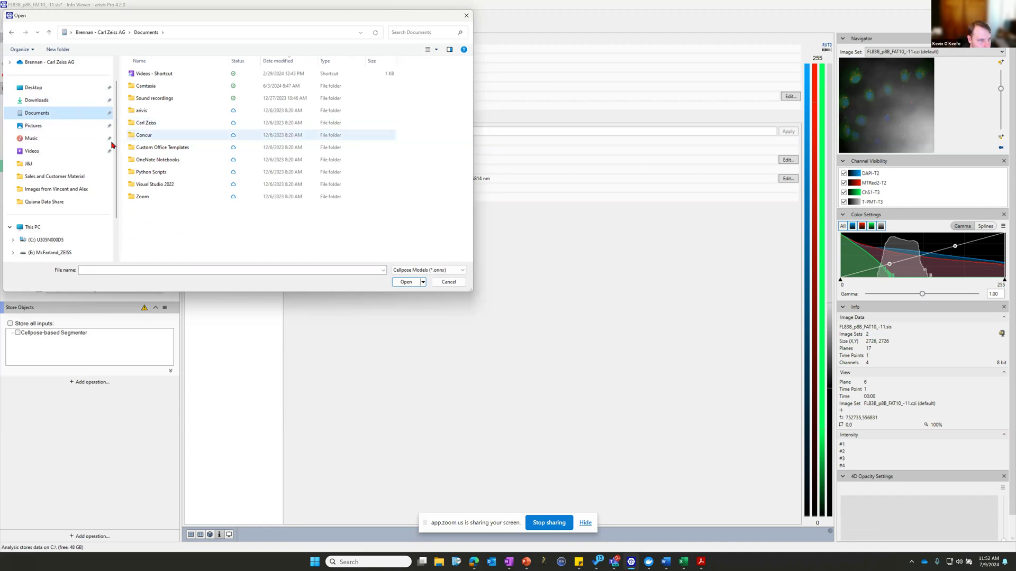
click(33, 100)
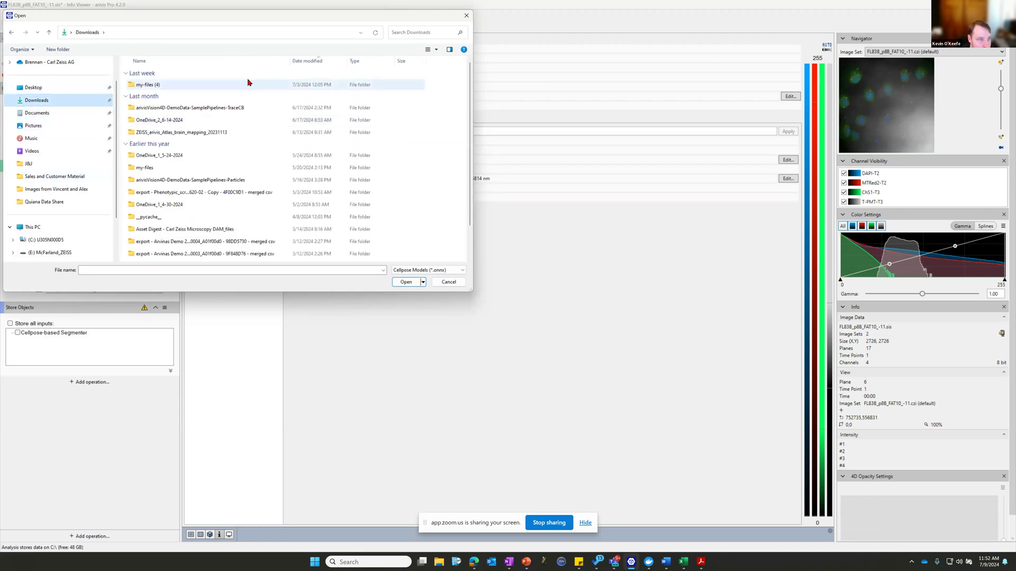
scroll(206, 196, down, 1)
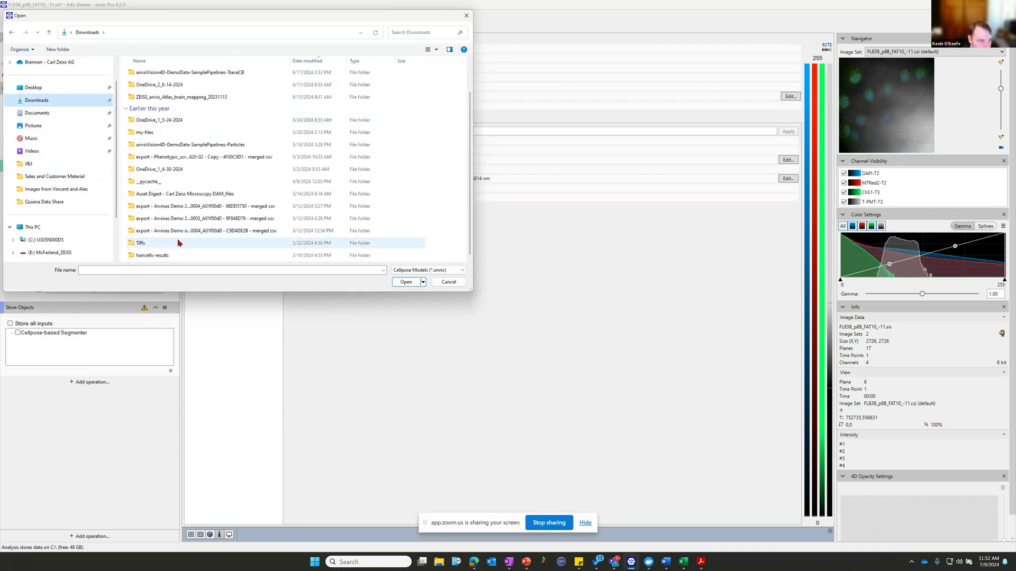
double_click(175, 256)
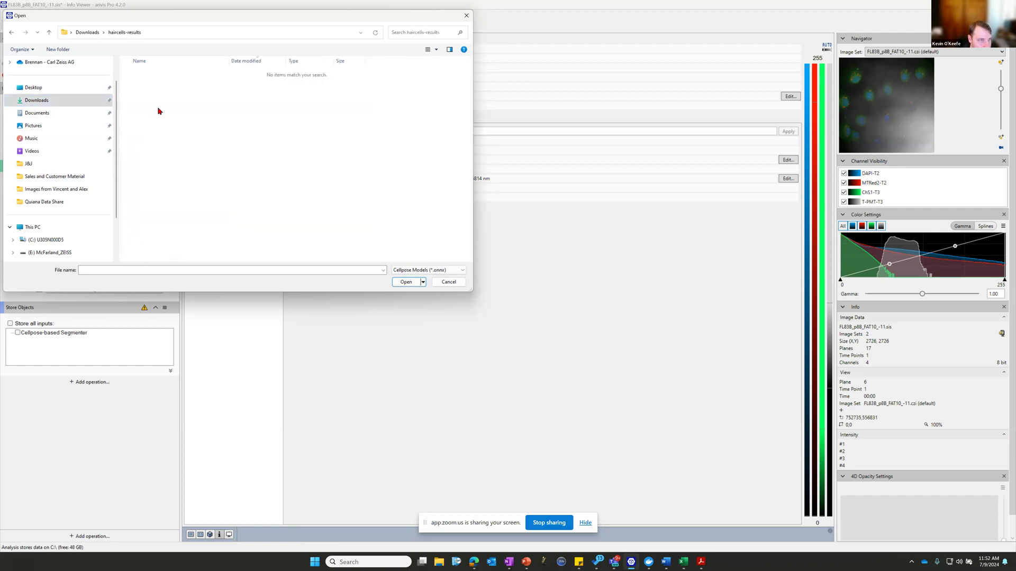
click(87, 32)
double_click(148, 246)
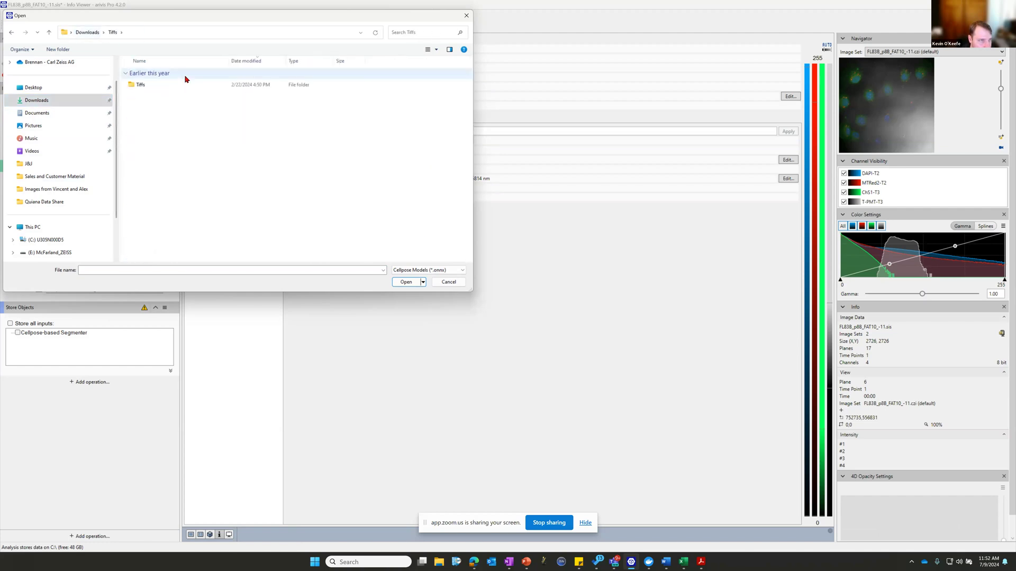
double_click(161, 85)
click(458, 281)
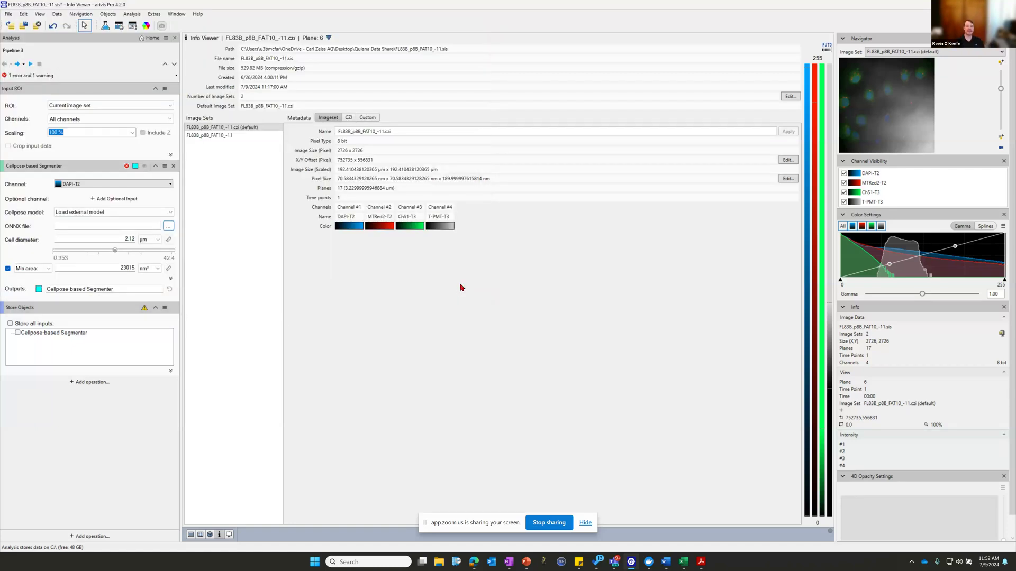
Step: Try to open the Machine Learning Trainer (Image), cancel the request, and switch the image to the 2D viewer
click(108, 14)
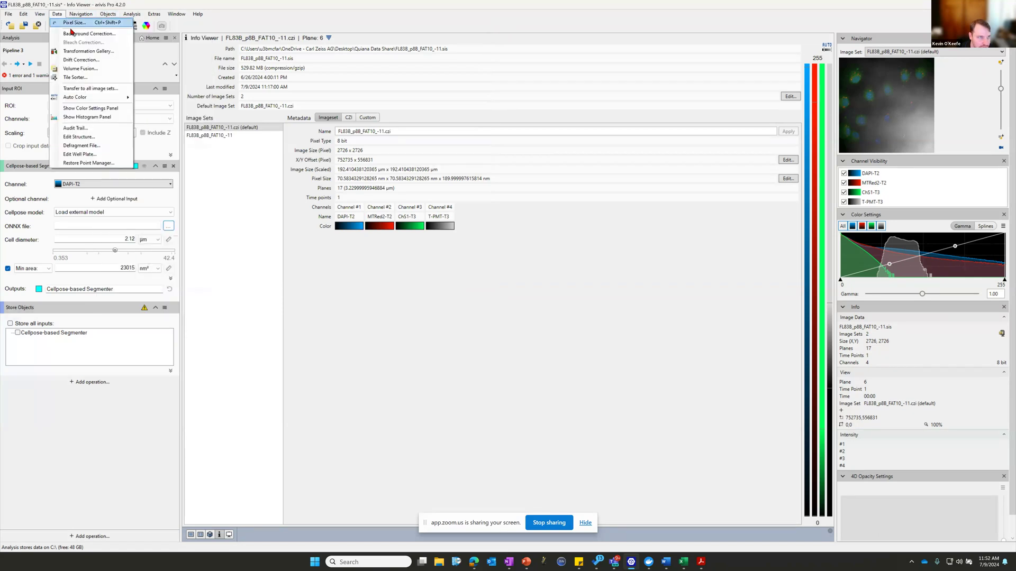
click(140, 50)
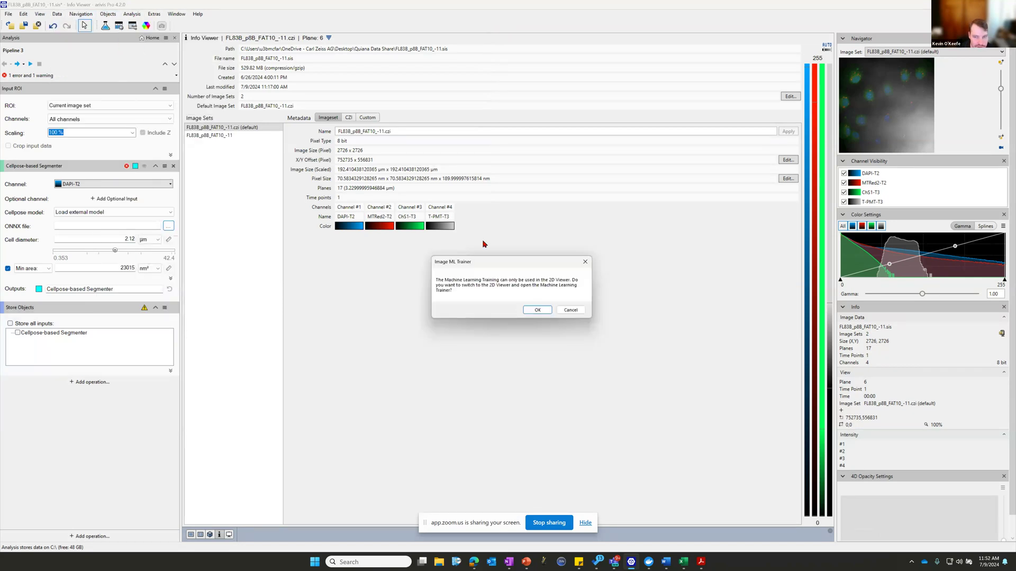
click(571, 311)
click(191, 535)
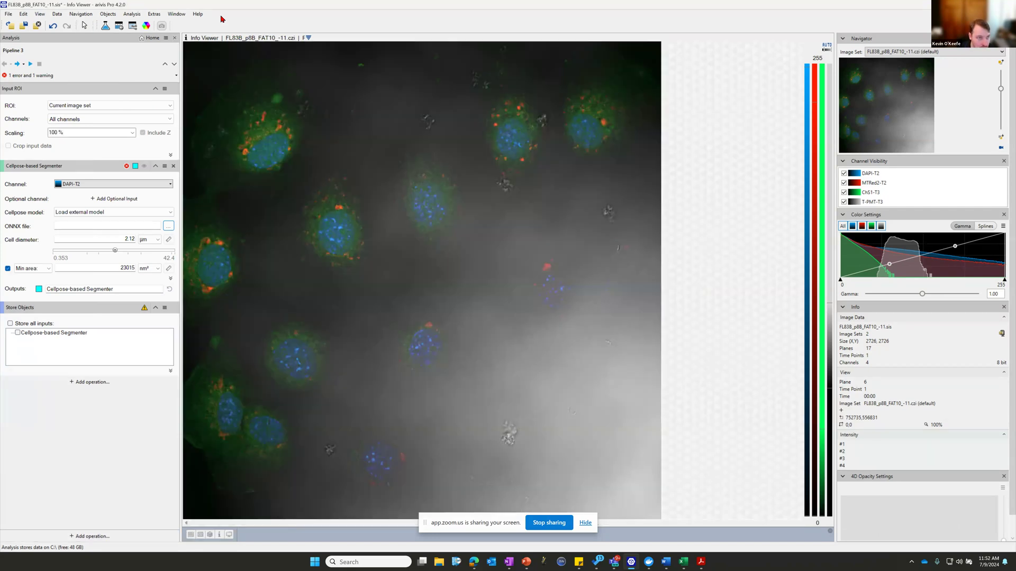
Step: Open the Machine Learning Trainer (Image) and examine its Red Channel training alongside the segmented cells
click(132, 14)
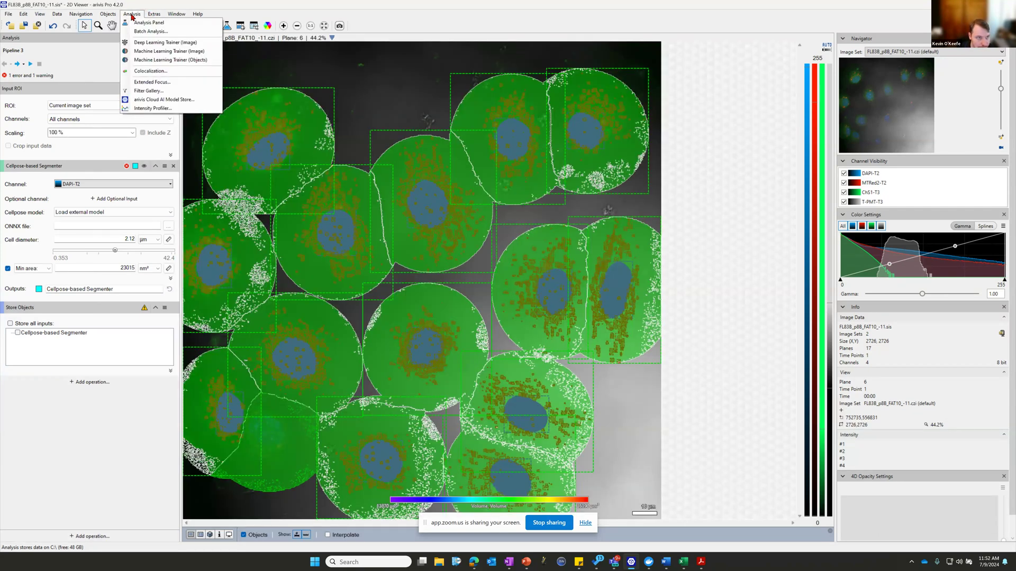
click(157, 51)
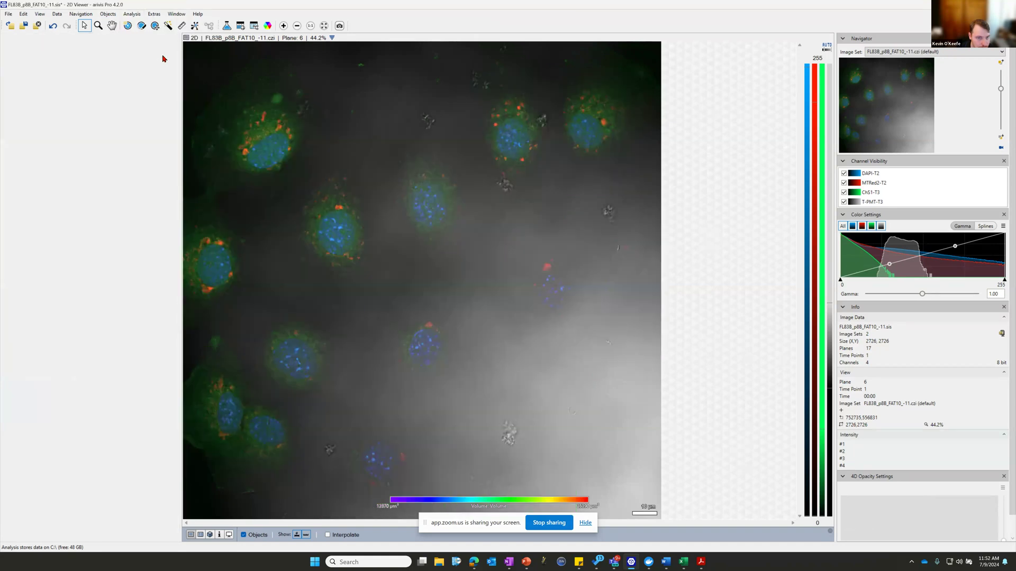
scroll(325, 156, up, 8)
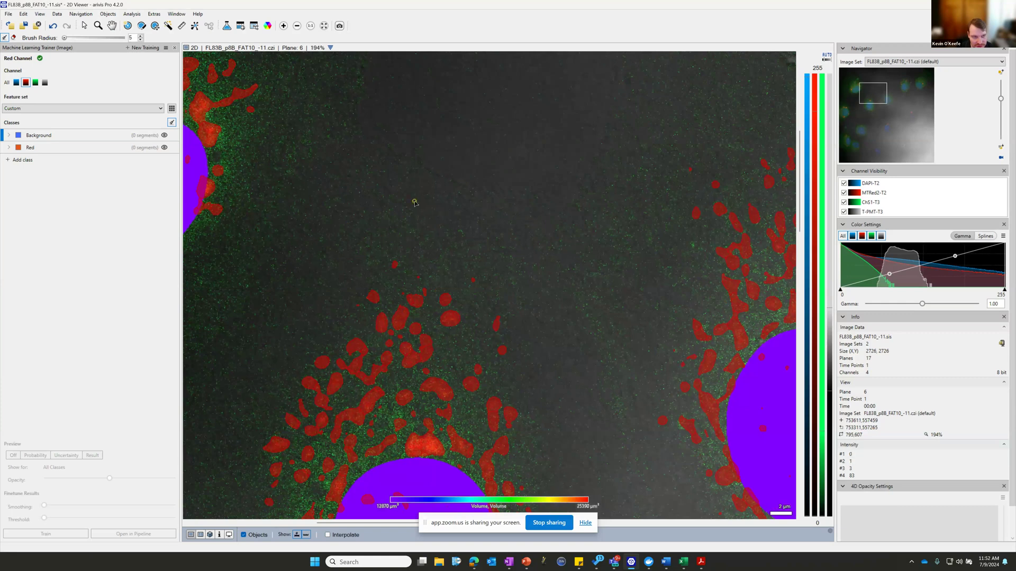
scroll(305, 167, down, 5)
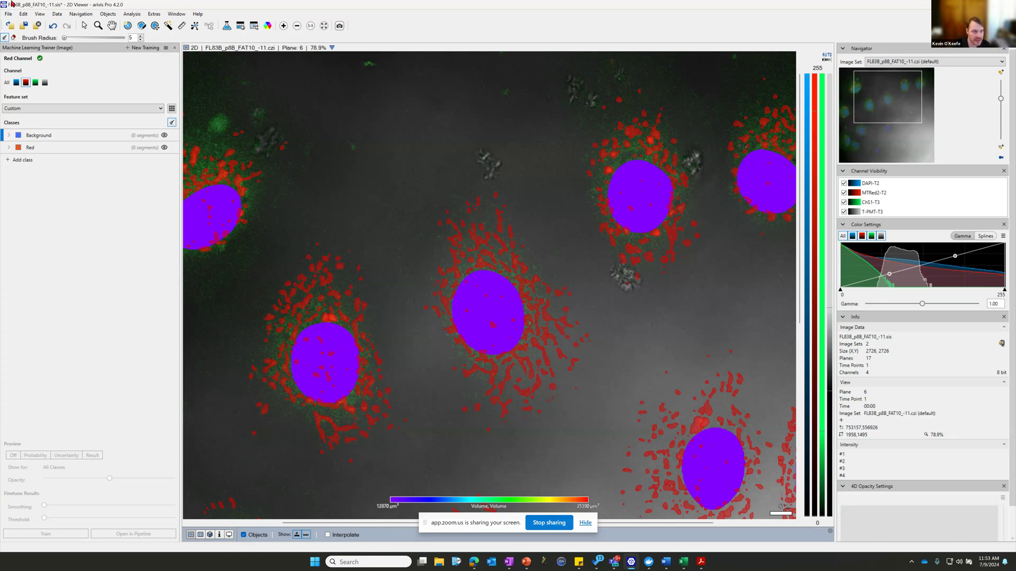
Step: Return to the analysis pipeline, set the segmenter's Cellpose model to CP, and turn on its preview
click(227, 25)
click(227, 25)
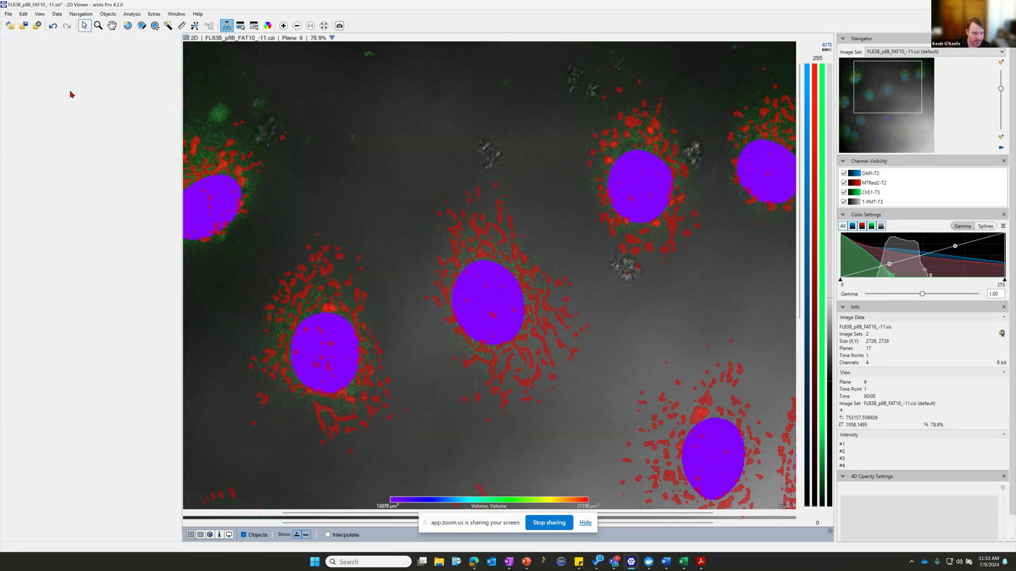
click(127, 212)
click(109, 233)
click(144, 165)
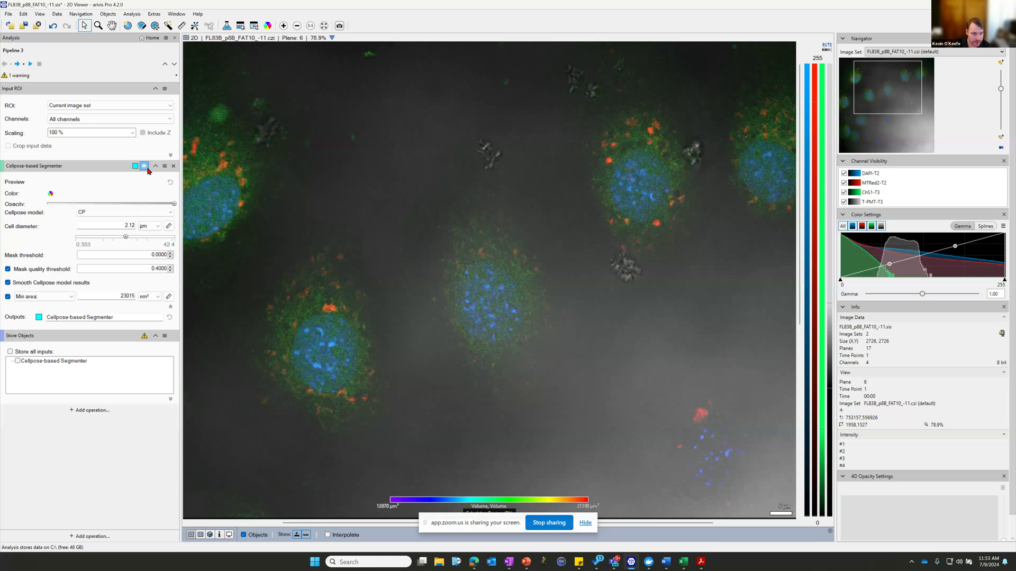
Step: Set the Cellpose-based Segmenter's cell diameter to 15 µm and hide the stored objects in the viewer
double_click(121, 259)
text(15)
key(Return)
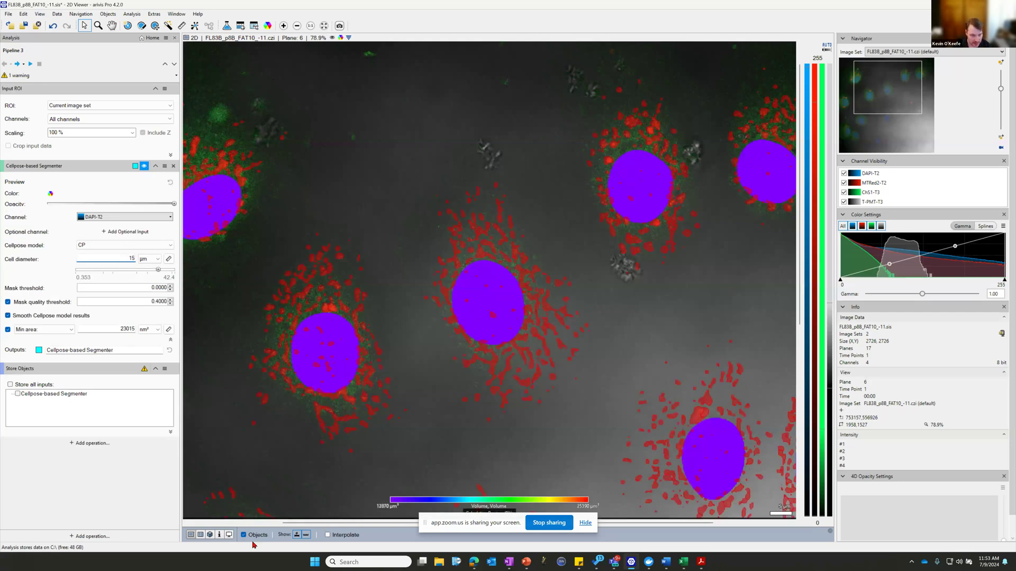
click(257, 535)
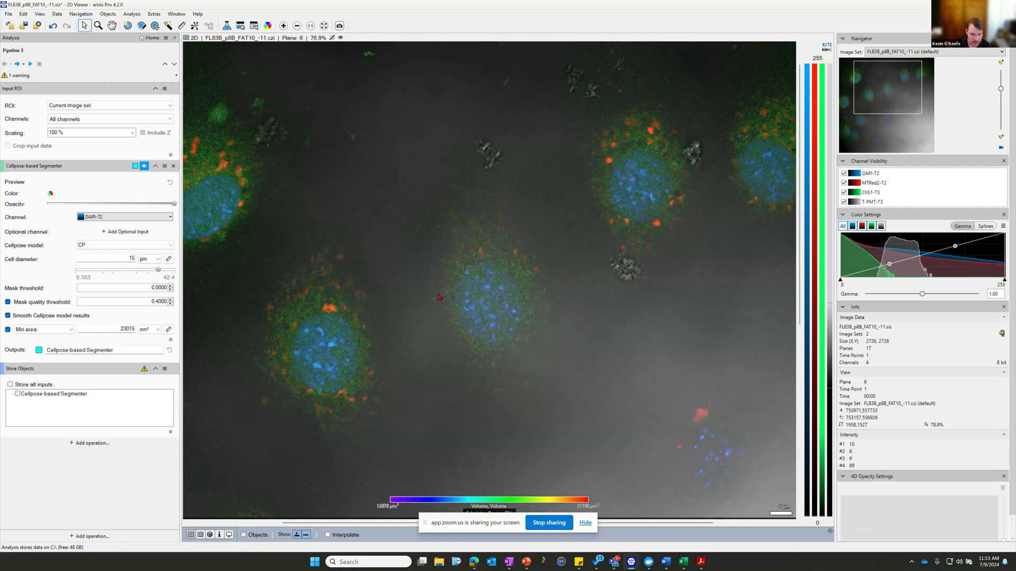
Step: Display plane 10 with only the DAPI-T2 channel visible to preview the nuclei segmentation
click(1002, 105)
click(844, 183)
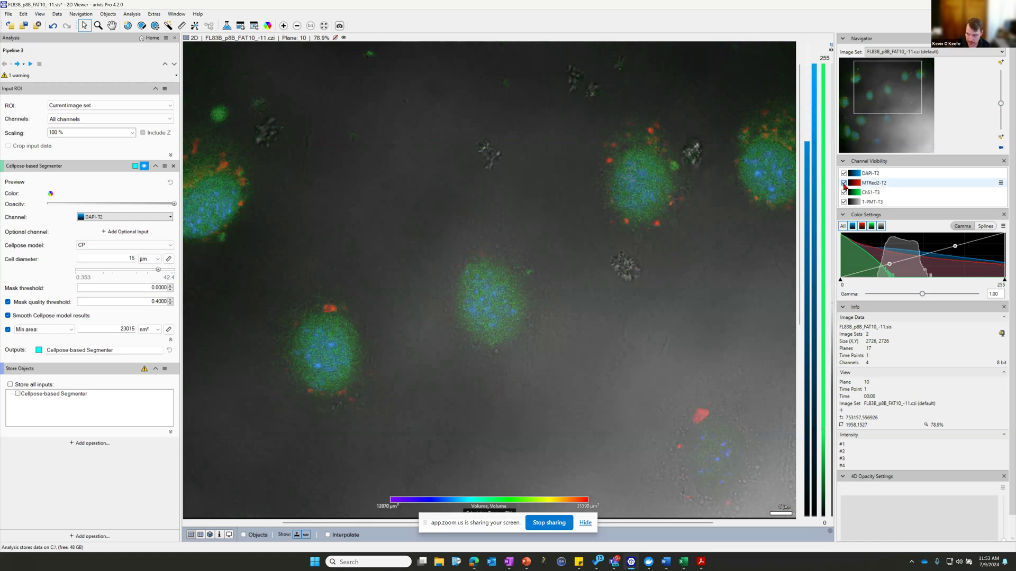
click(844, 193)
click(844, 202)
scroll(617, 215, down, 4)
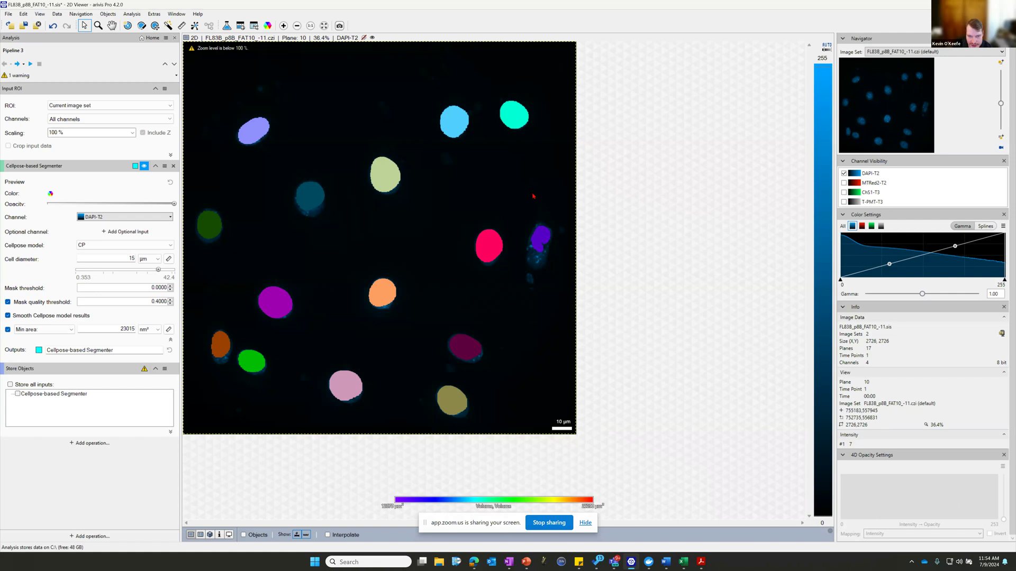
Step: Draw a new object with the brush, radius 50, around the incompletely segmented elongated nucleus near the image's right edge
click(148, 25)
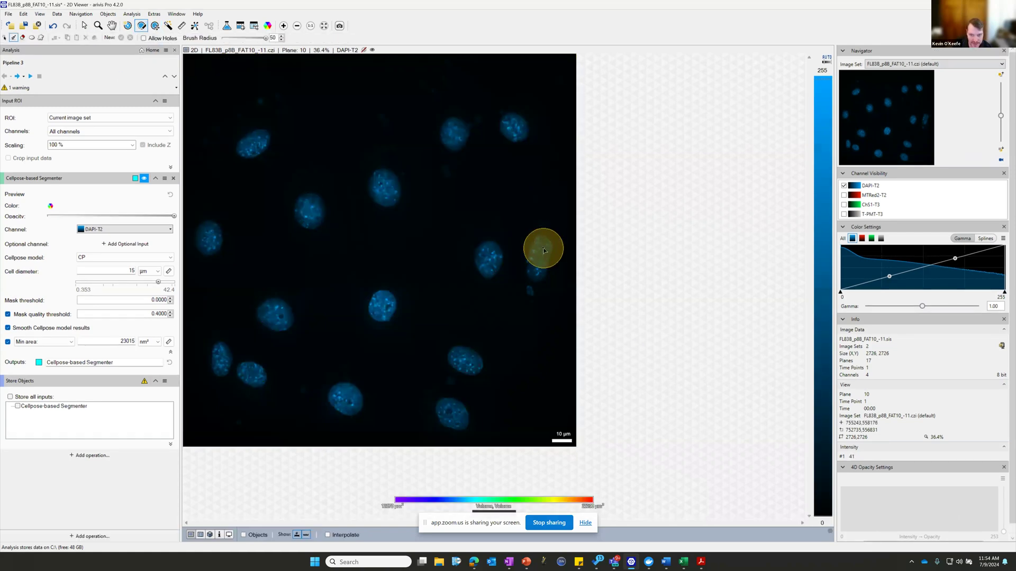
scroll(540, 249, up, 3)
scroll(767, 317, down, 3)
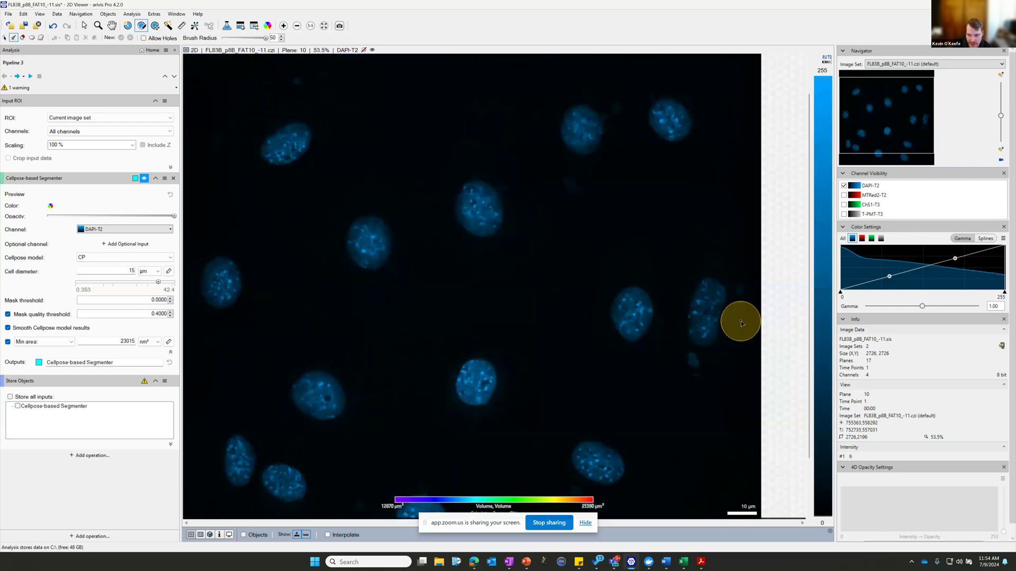
scroll(783, 328, up, 2)
scroll(777, 313, up, 3)
mouse_move(722, 233)
mouse_down()
mouse_move(660, 192)
mouse_move(626, 265)
mouse_move(612, 363)
mouse_move(626, 413)
mouse_move(665, 422)
mouse_move(720, 245)
mouse_up()
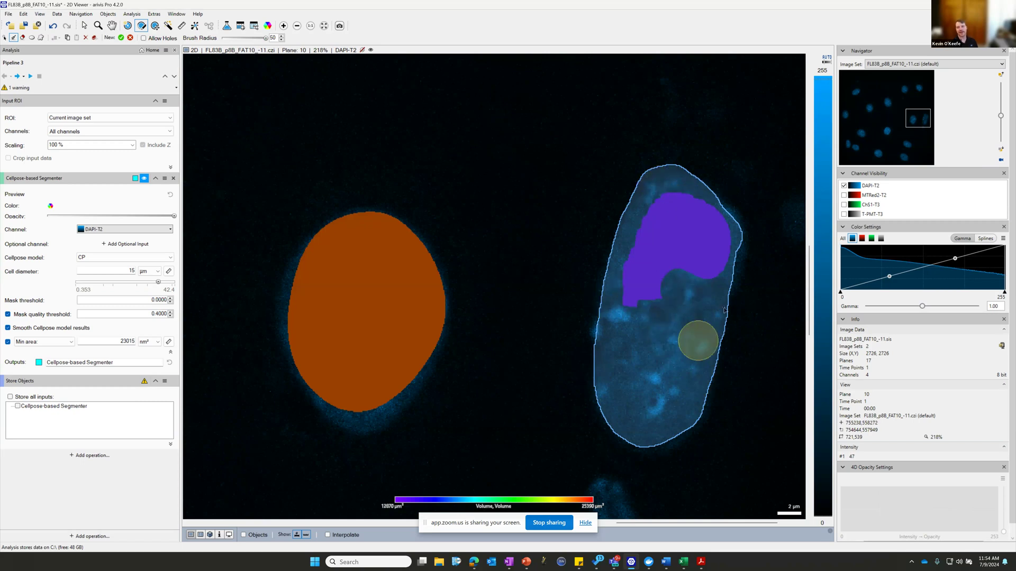
Step: Display the first plane of the stack and discard the hand-drawn nucleus outline
click(1001, 75)
click(1000, 74)
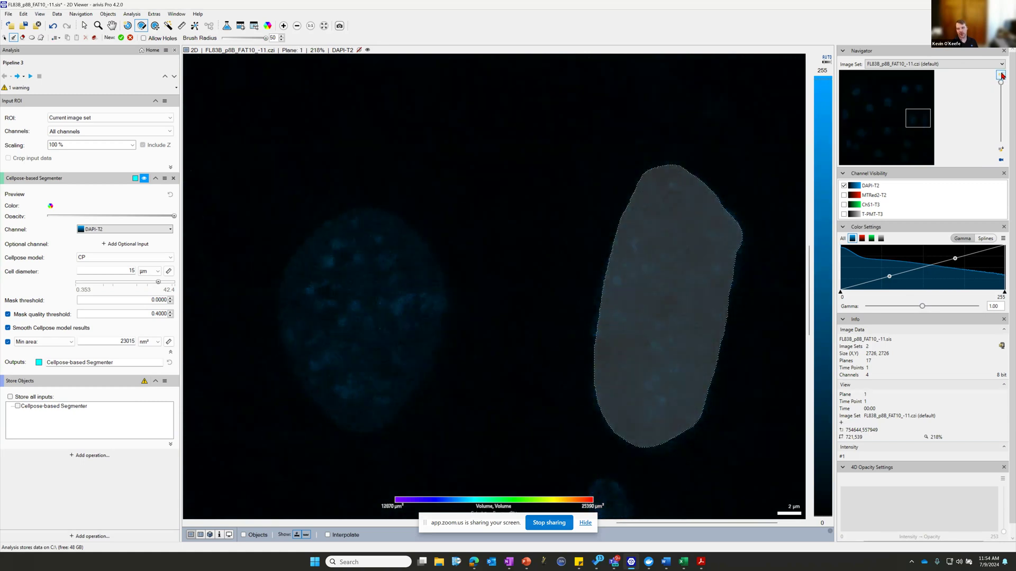
scroll(570, 275, down, 3)
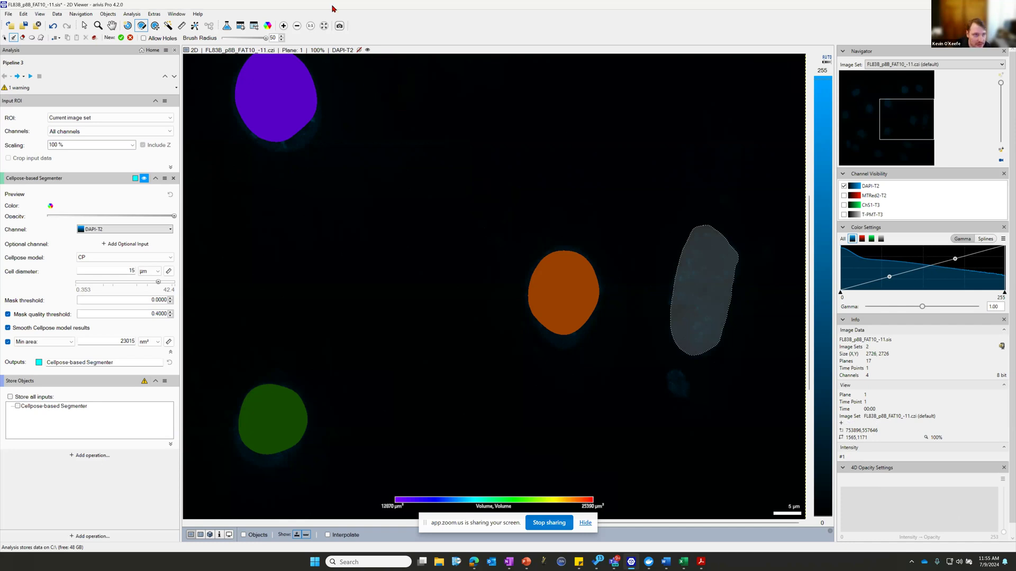
click(130, 38)
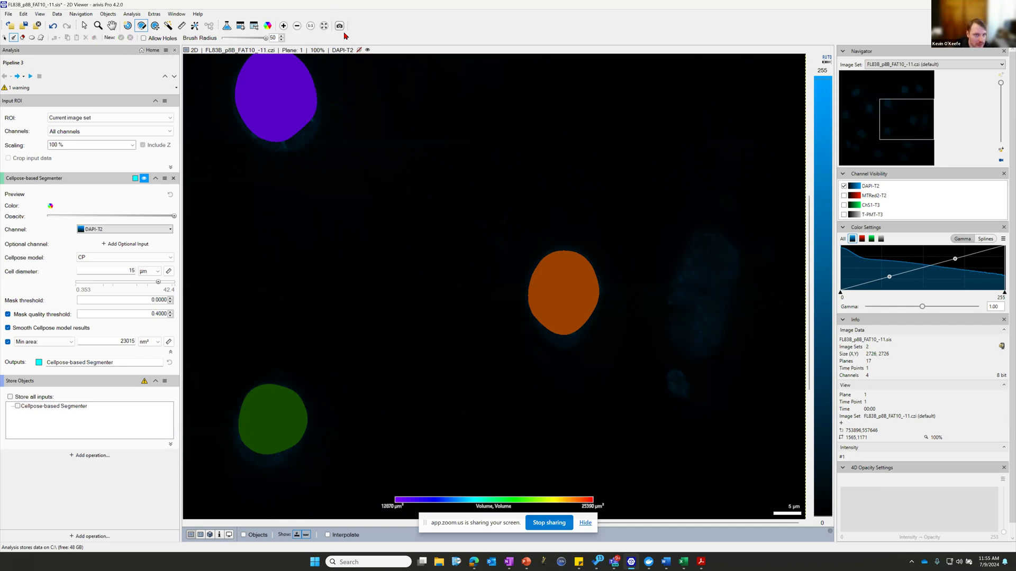
Step: Fit the whole image in the viewer and leave the drawing tool to check the segmentation preview
click(325, 26)
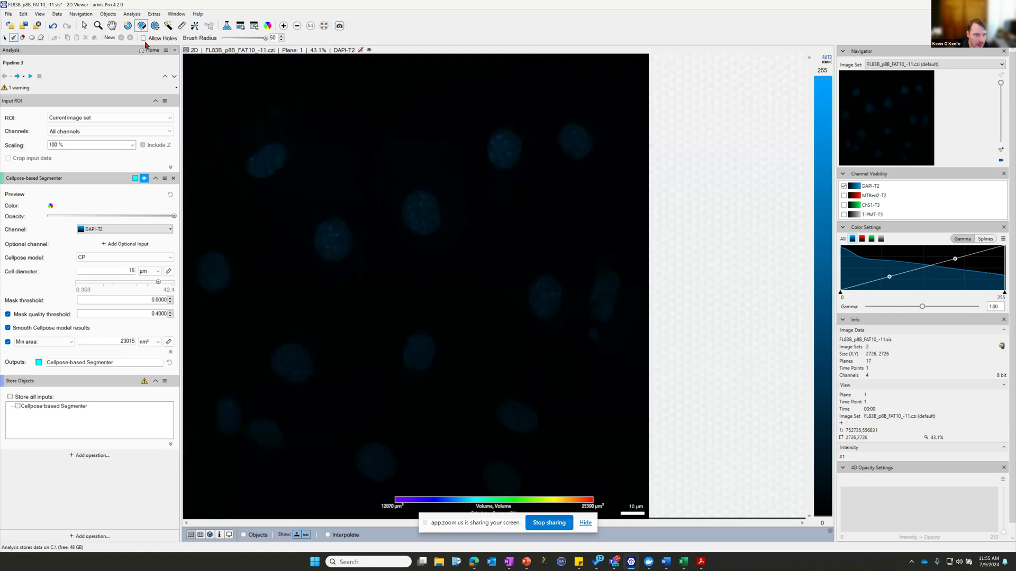
click(33, 31)
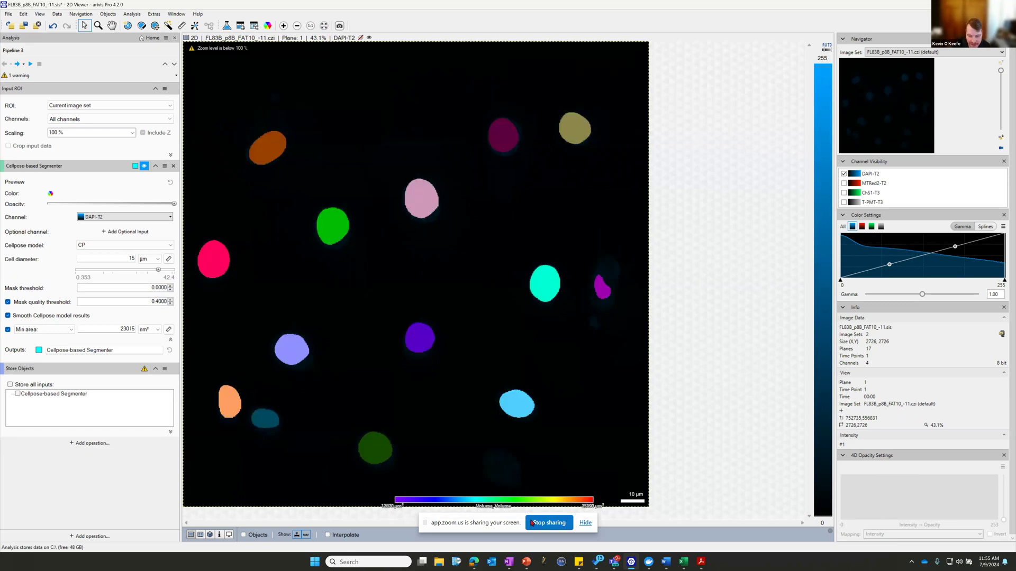
click(532, 522)
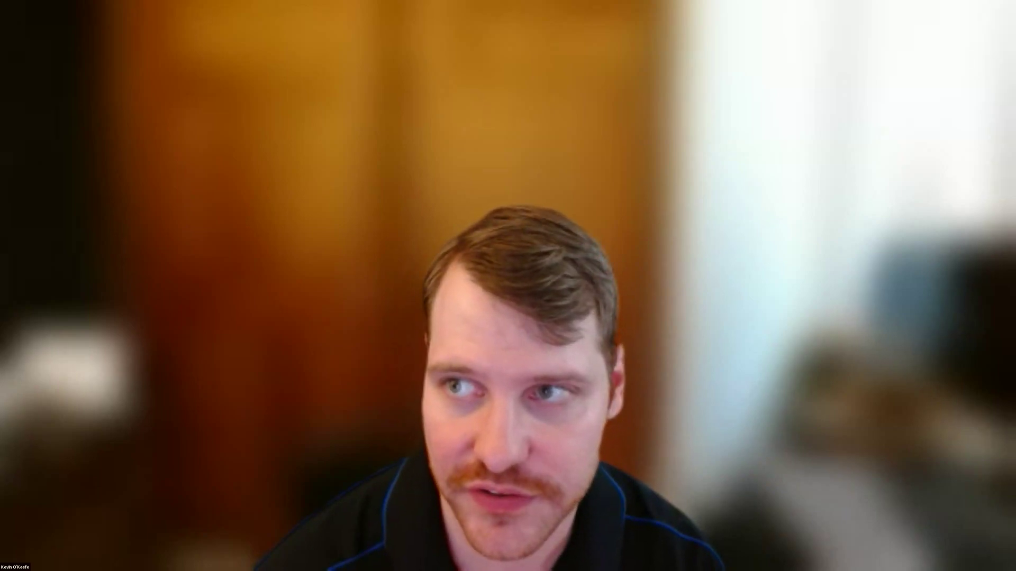